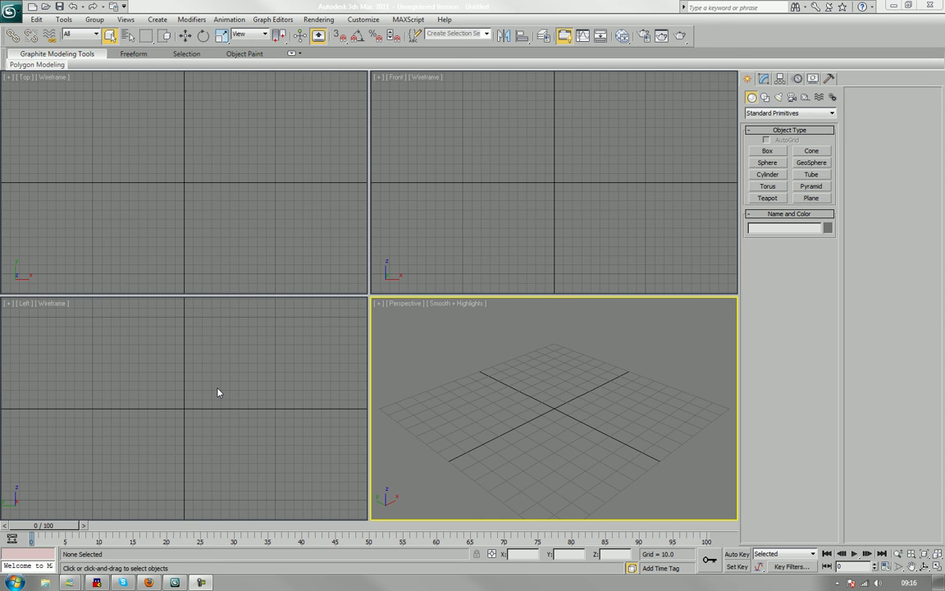
- Maximize the Perspective viewport and orbit to a low angle over the grid
click(332, 205)
click(508, 213)
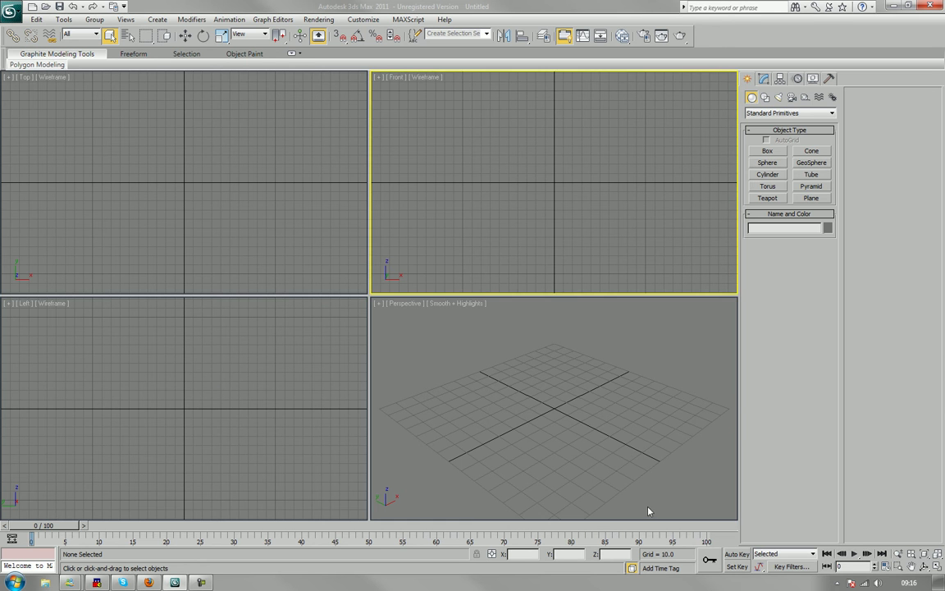
click(647, 507)
click(937, 568)
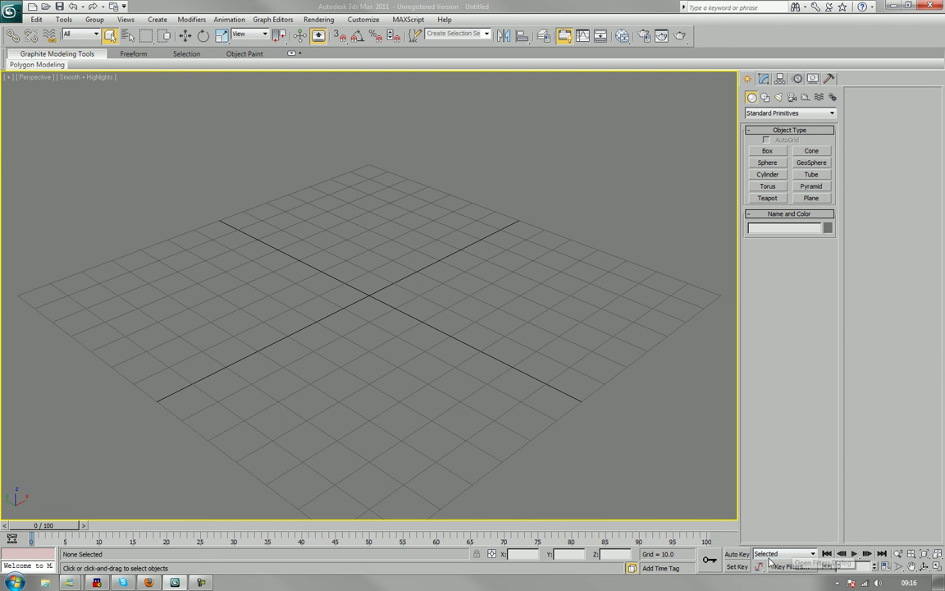
alt+middle_drag(543, 411, 584, 381)
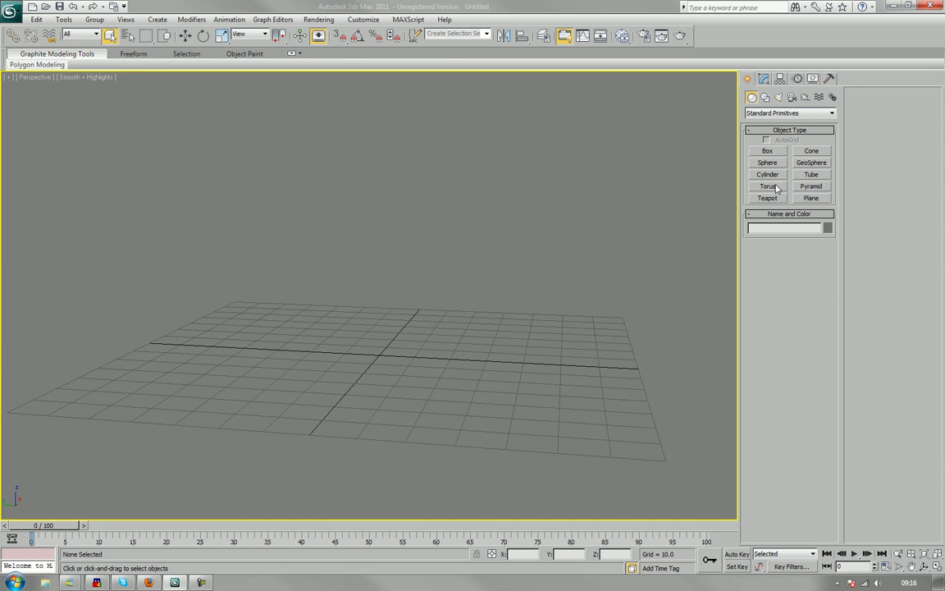
- Create a box about 49 long, 106 wide and 48 high on the grid, and display it with edged faces
click(776, 151)
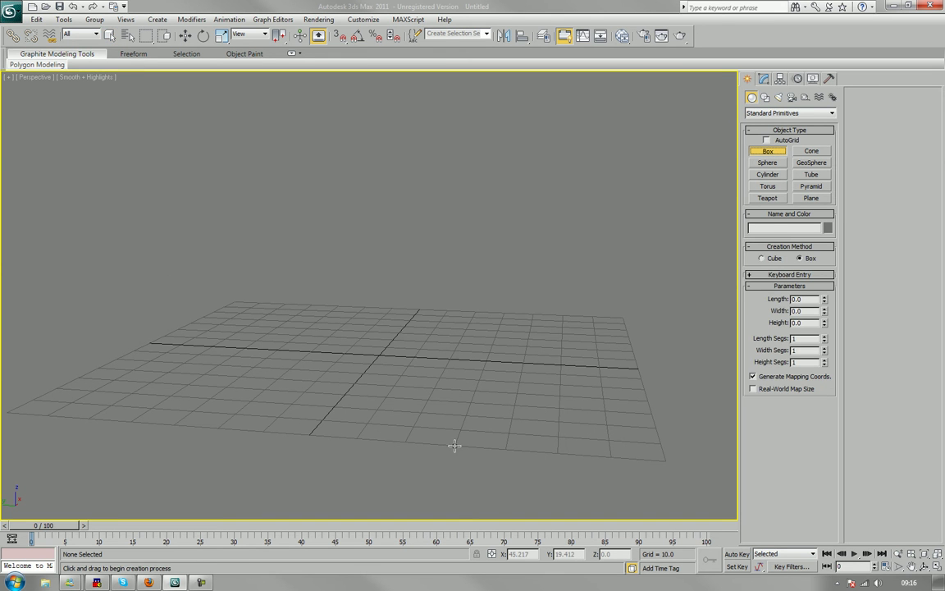
drag(352, 320, 459, 414)
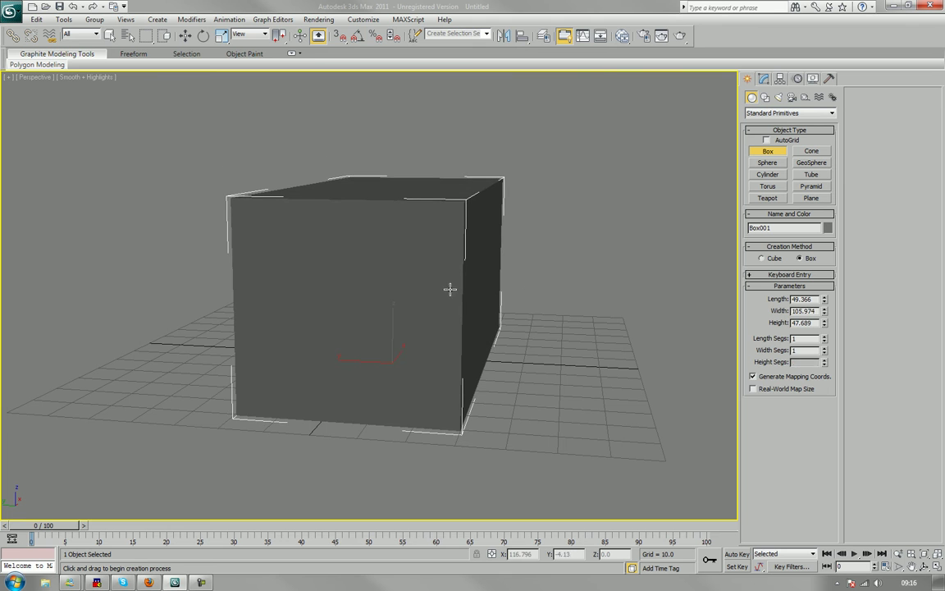
click(449, 288)
key(F4)
middle_drag(429, 282, 437, 323)
right_click(436, 275)
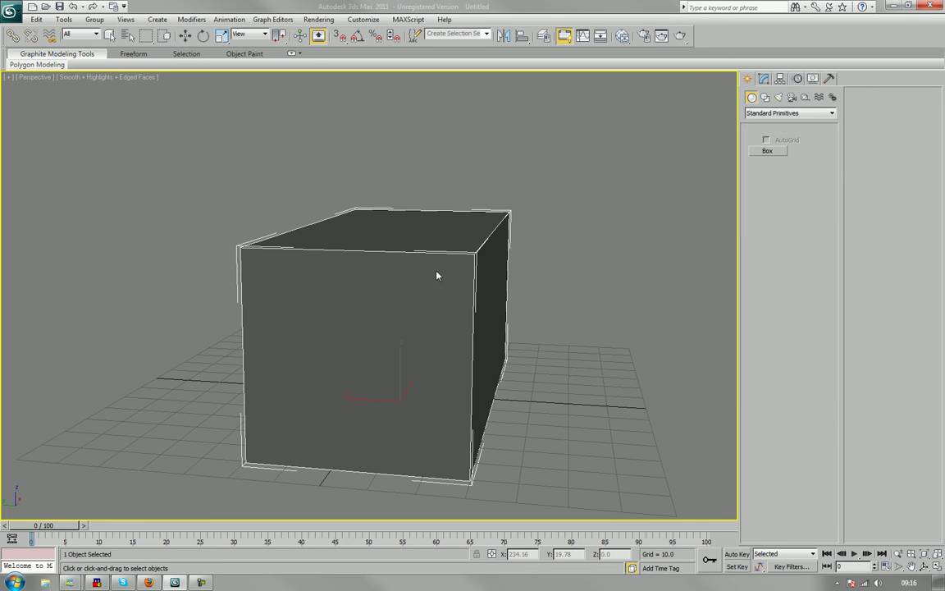
- Convert the box to an Editable Poly and expand the full Graphite Modeling ribbon
right_click(447, 417)
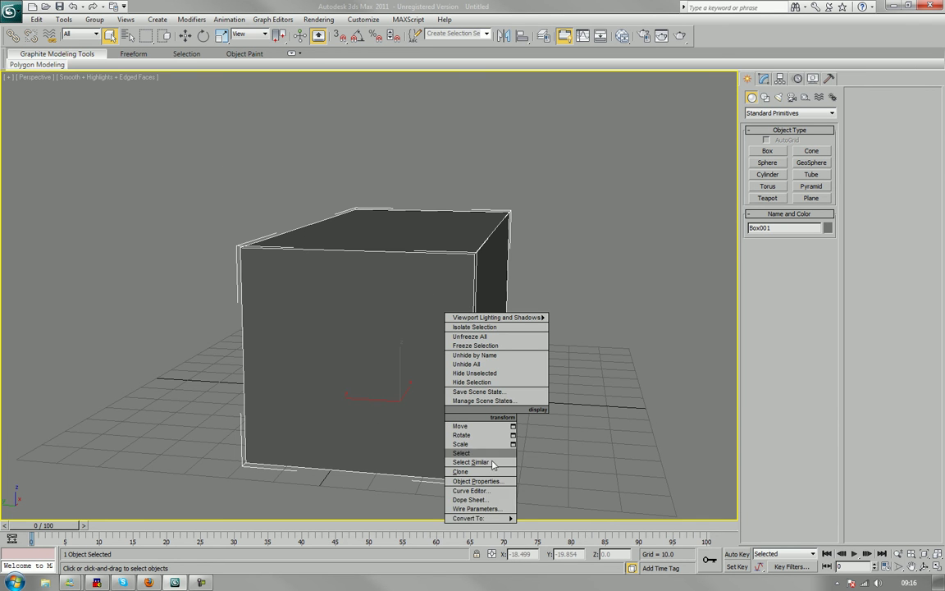
mouse_move(484, 518)
click(575, 509)
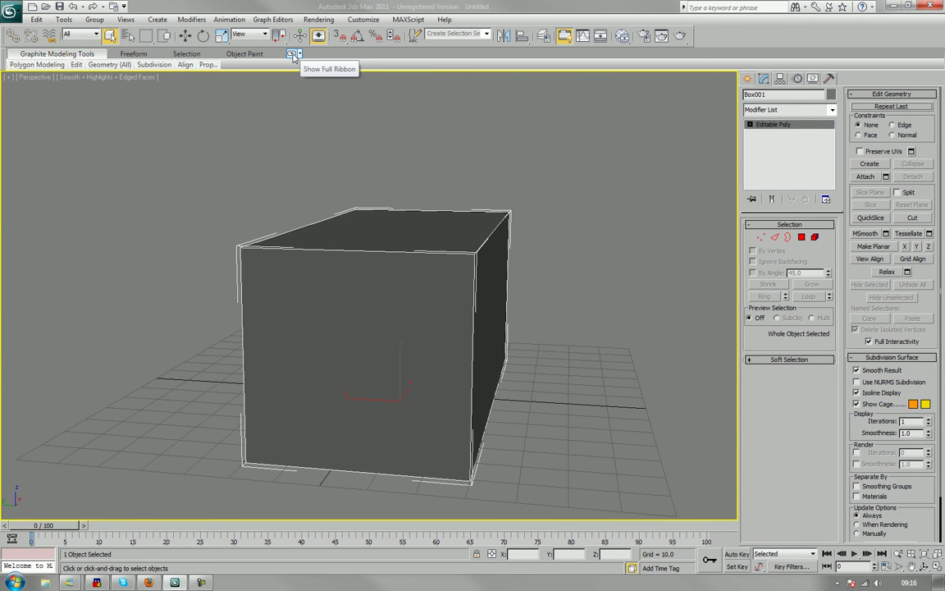
click(293, 54)
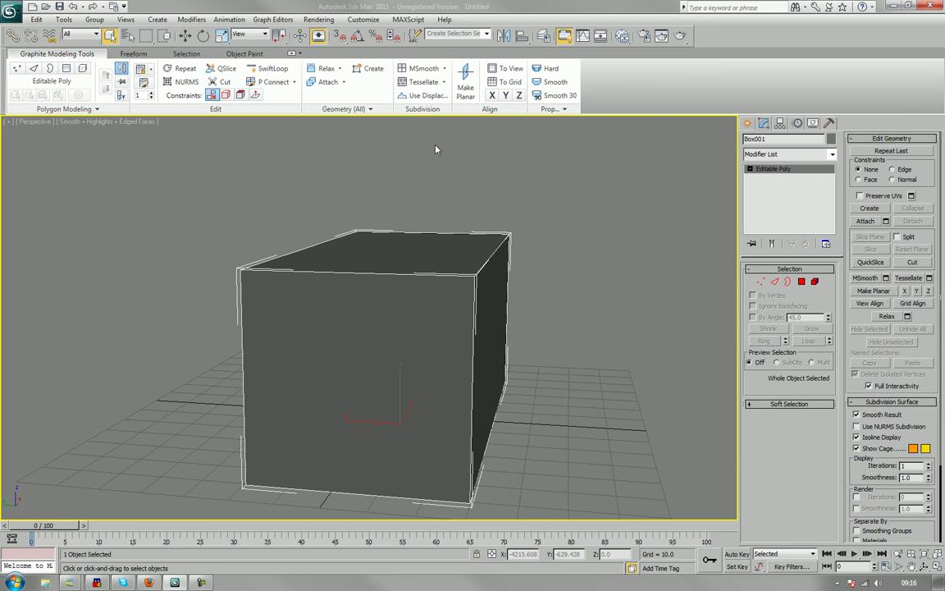
- Enable NURMS subdivision on the box and set the display iterations to 3
middle_drag(512, 217, 544, 205)
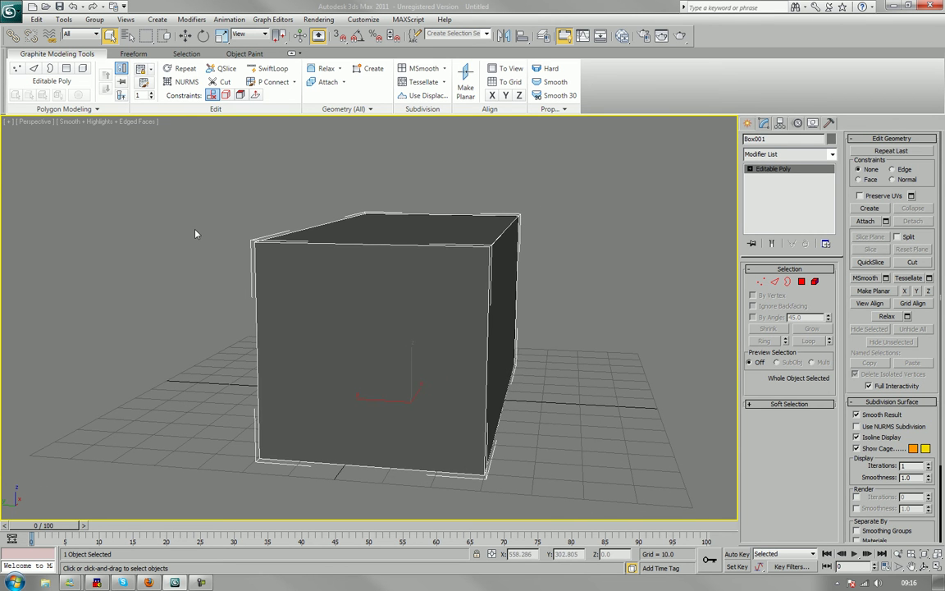
drag(194, 229, 162, 256)
click(414, 317)
alt+middle_drag(128, 353, 264, 363)
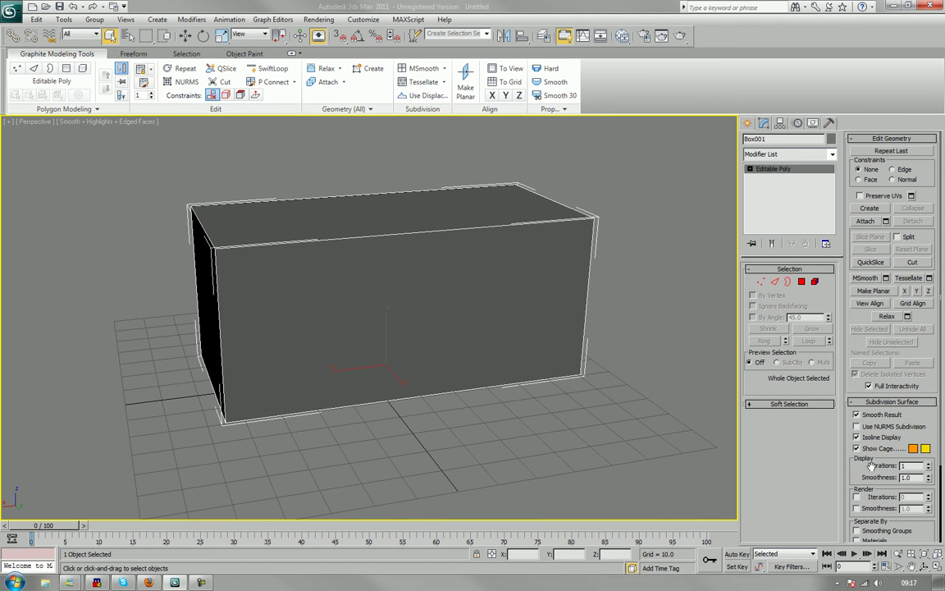
scroll(869, 464, down, 5)
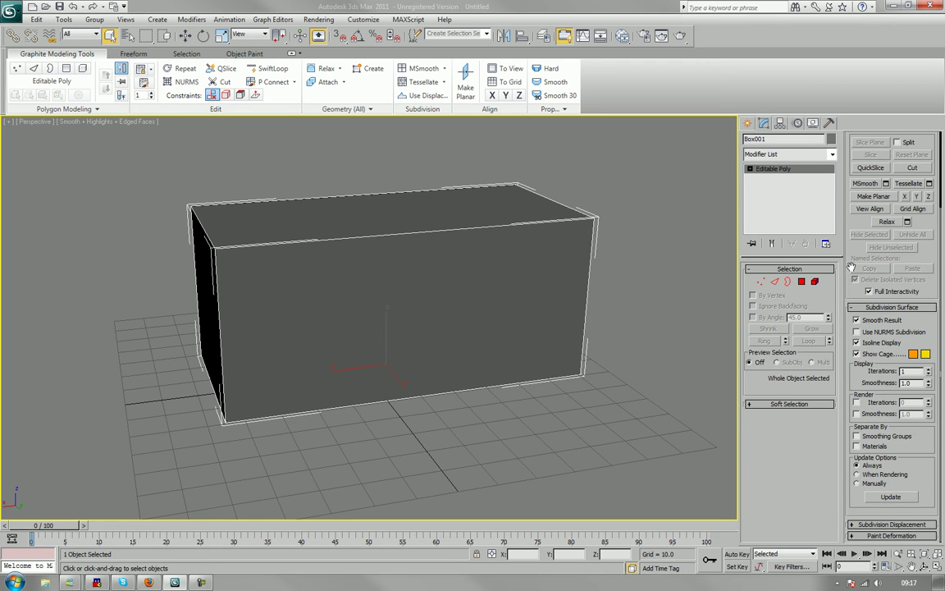
scroll(862, 515, down, 8)
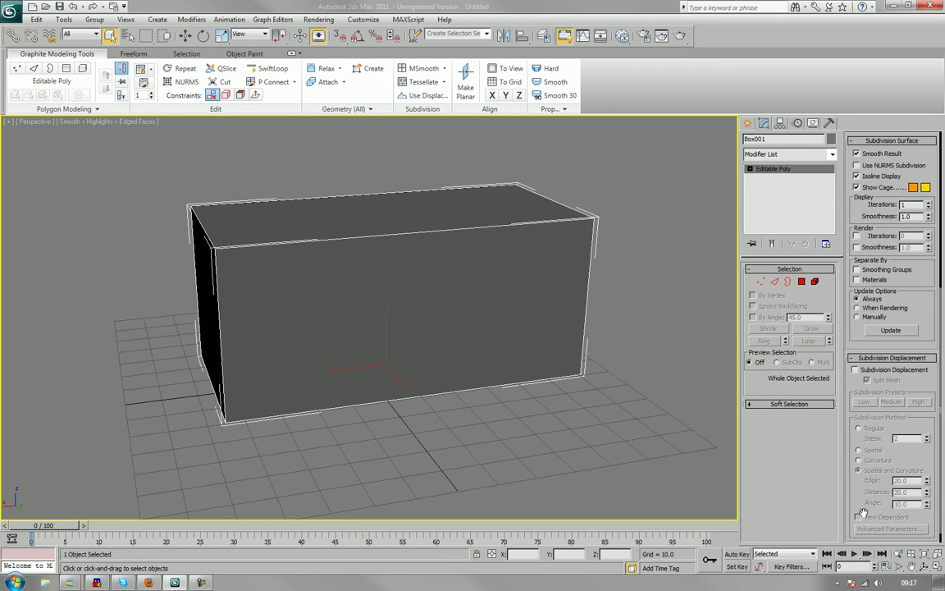
scroll(864, 340, up, 8)
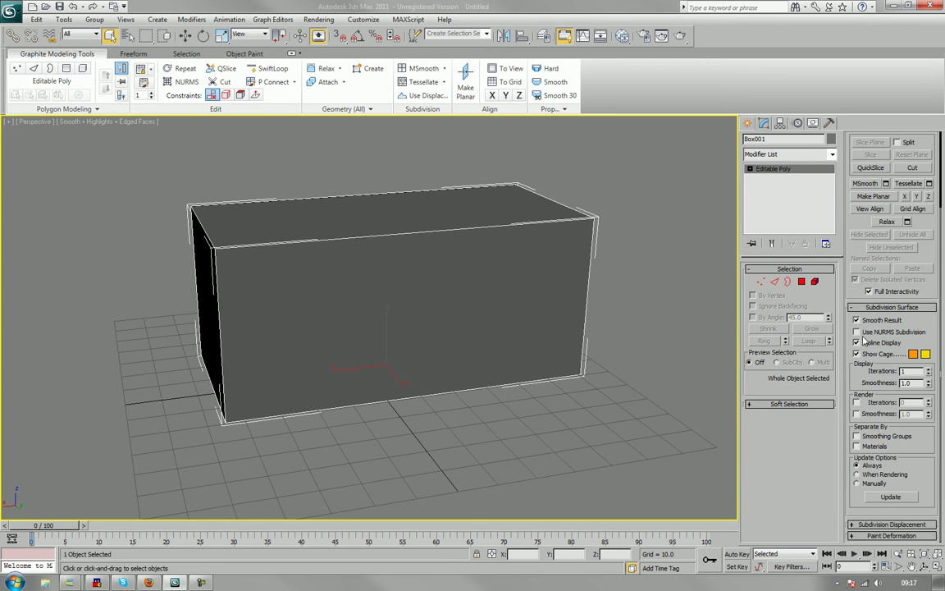
click(856, 332)
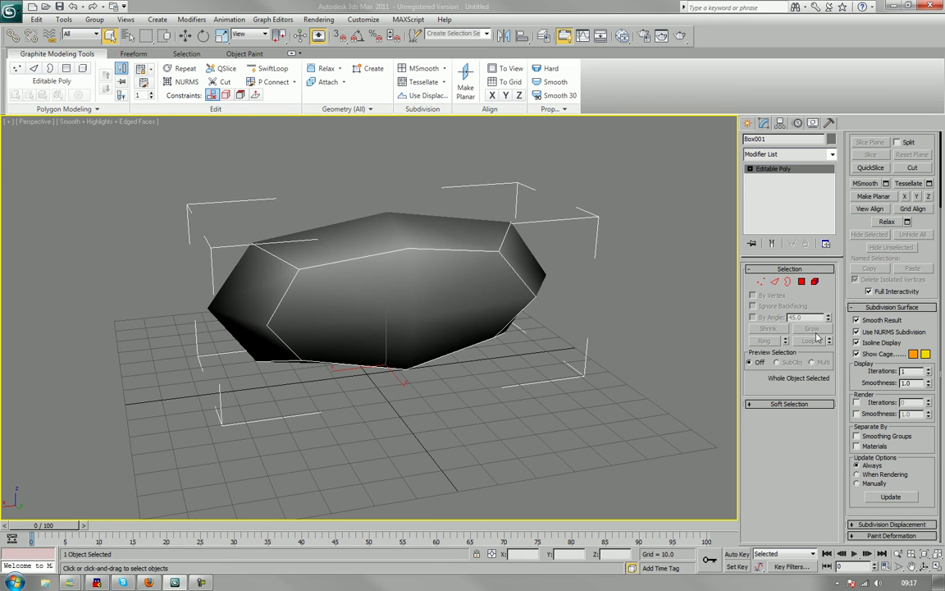
click(929, 369)
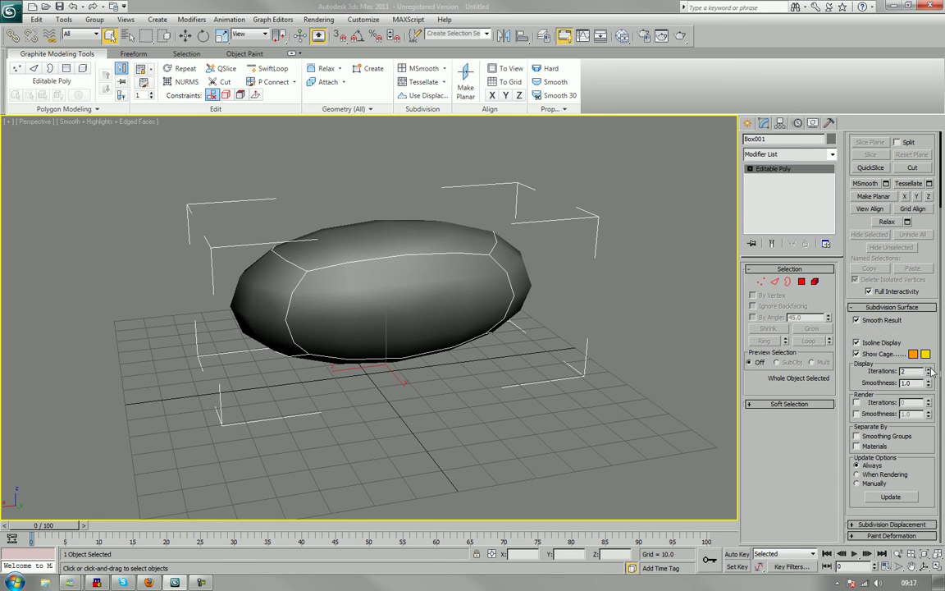
click(930, 370)
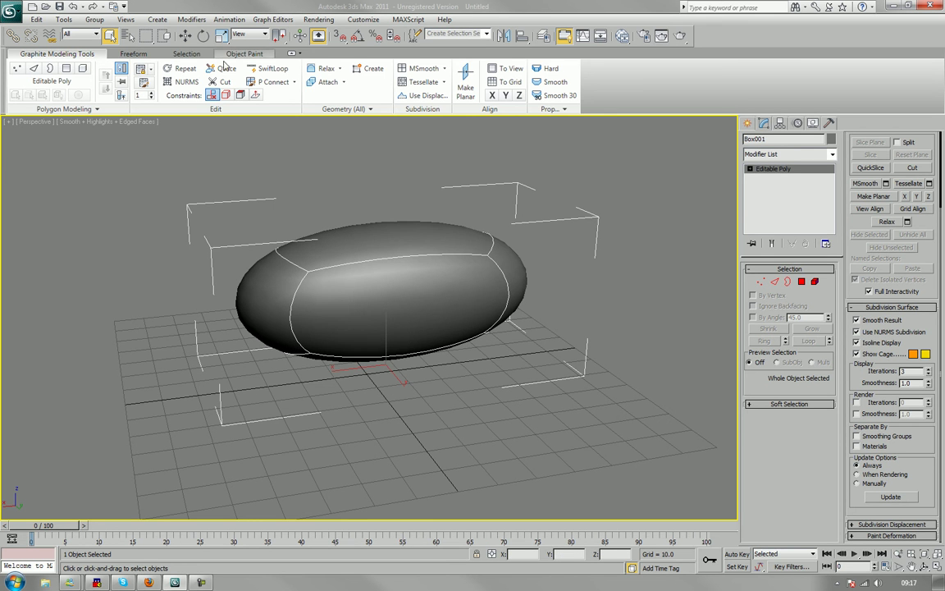
- Insert SwiftLoop edge loops near both ends, the top, the bottom and the long sides of the smoothed box
click(270, 68)
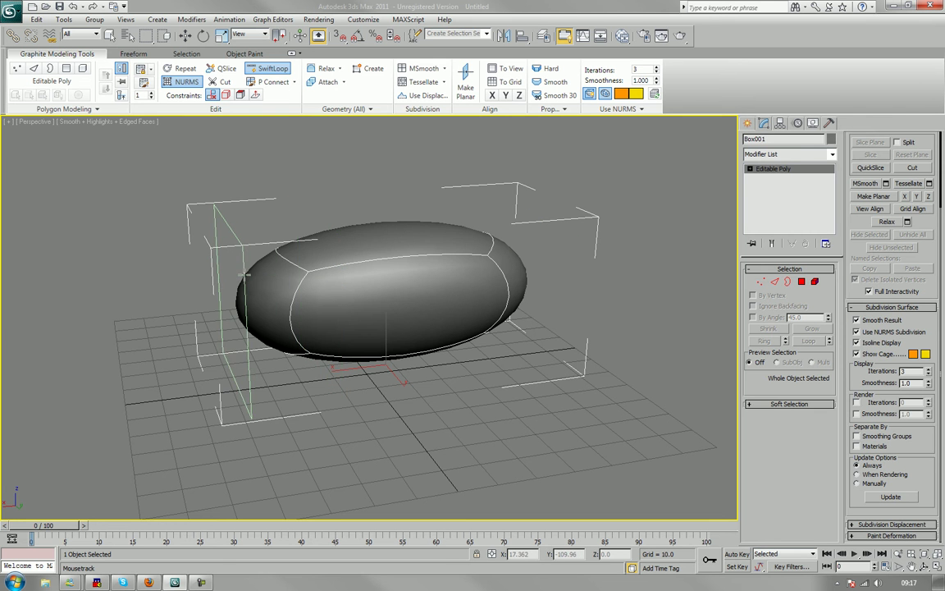
click(244, 275)
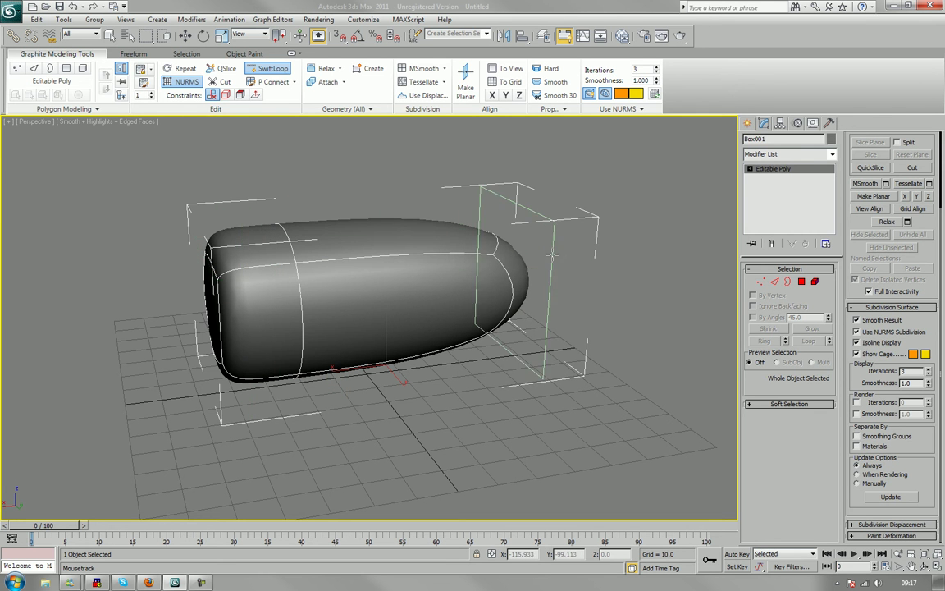
click(553, 251)
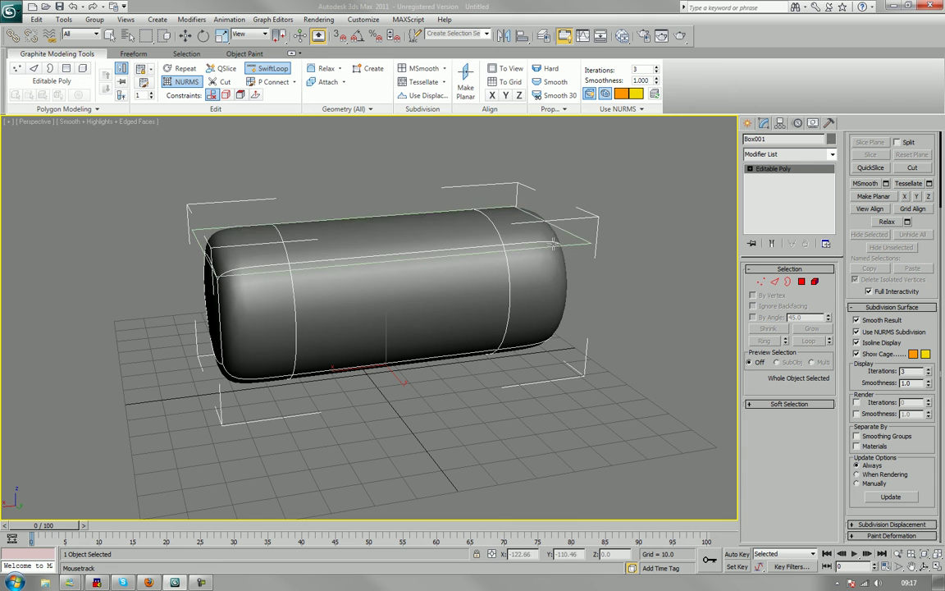
click(552, 242)
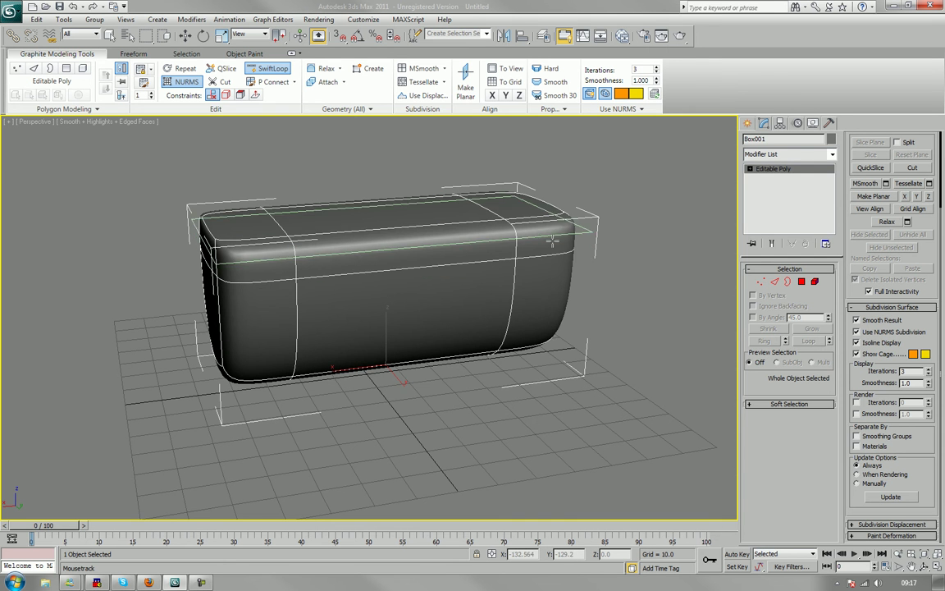
click(543, 373)
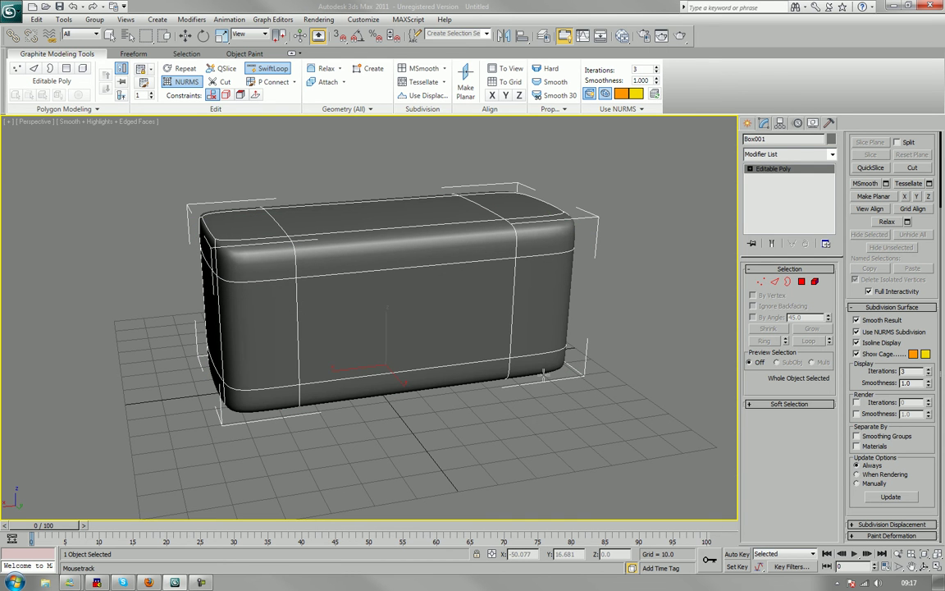
click(238, 261)
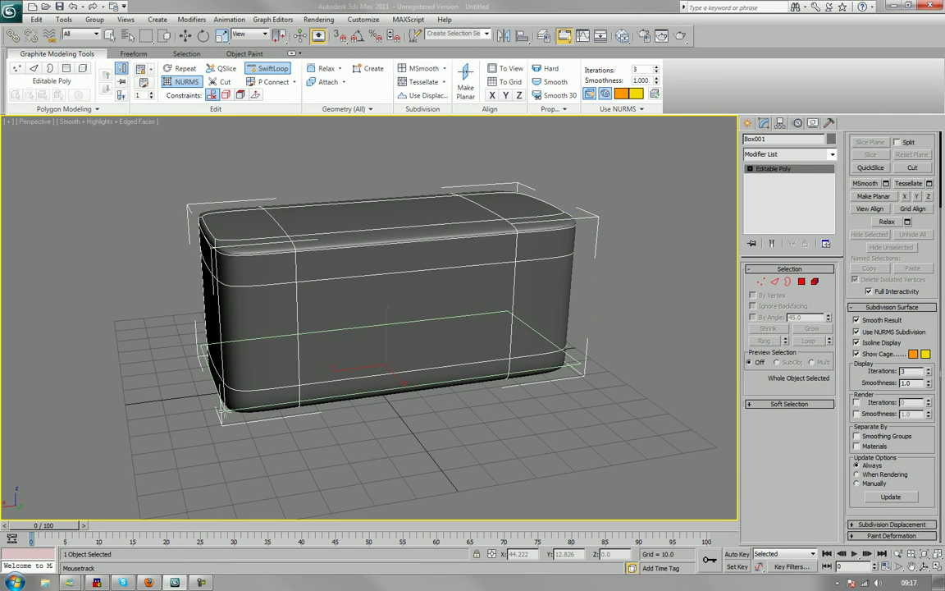
- Toggle NURMS subdivision off and back on to compare the looped box with its smoothed form from different angles
alt+middle_drag(304, 410, 264, 374)
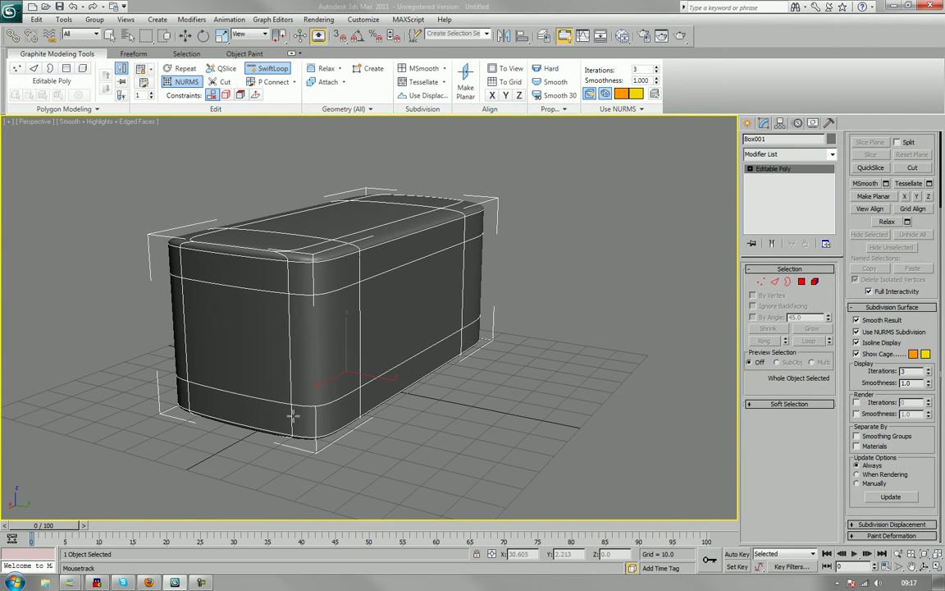
click(856, 331)
alt+middle_drag(495, 302, 477, 350)
key(ctrl+q)
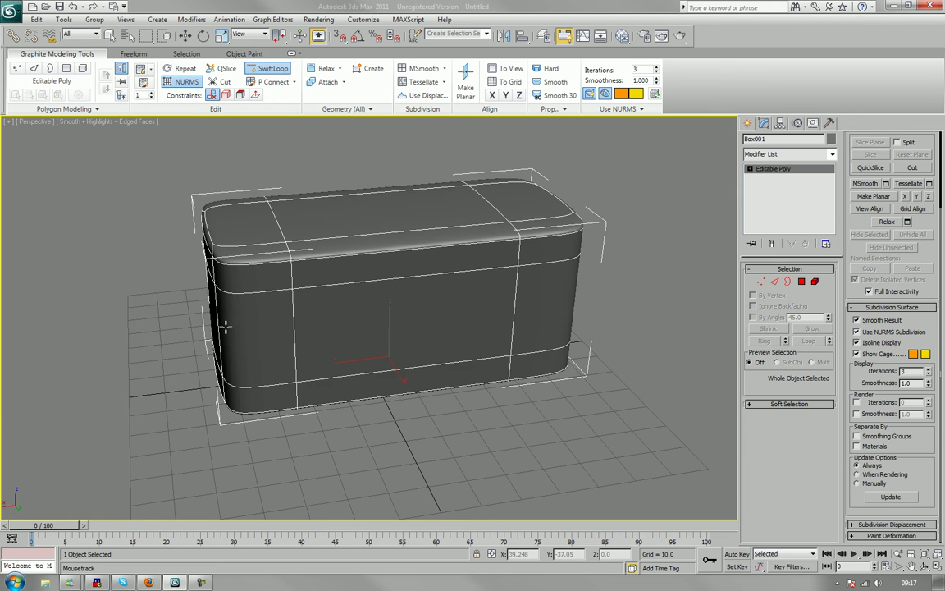
- Undo all the edge loops added to the smoothed box
key(ctrl+z)
key(ctrl+z)
key(ctrl+z)
key(ctrl+z)
key(ctrl+z)
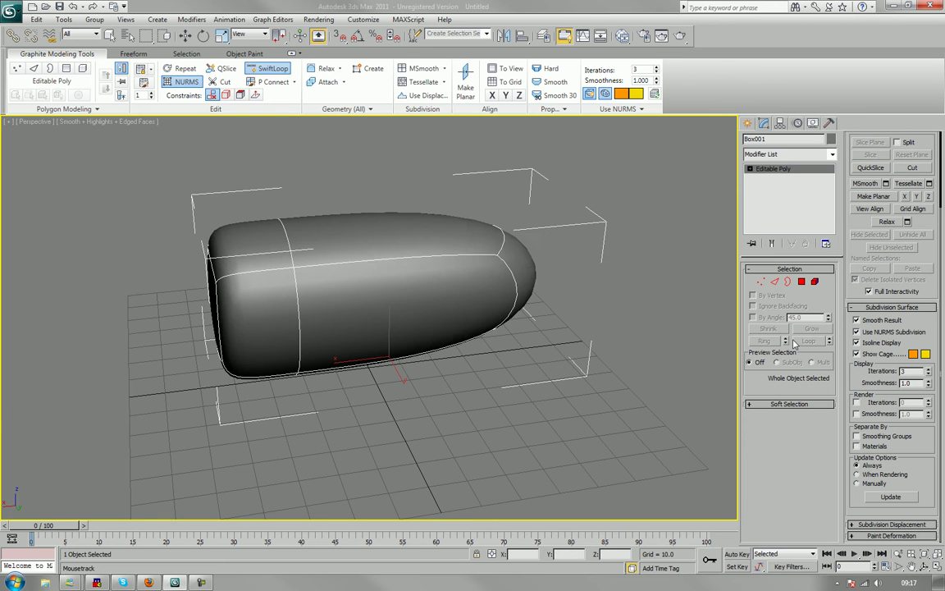
key(ctrl+z)
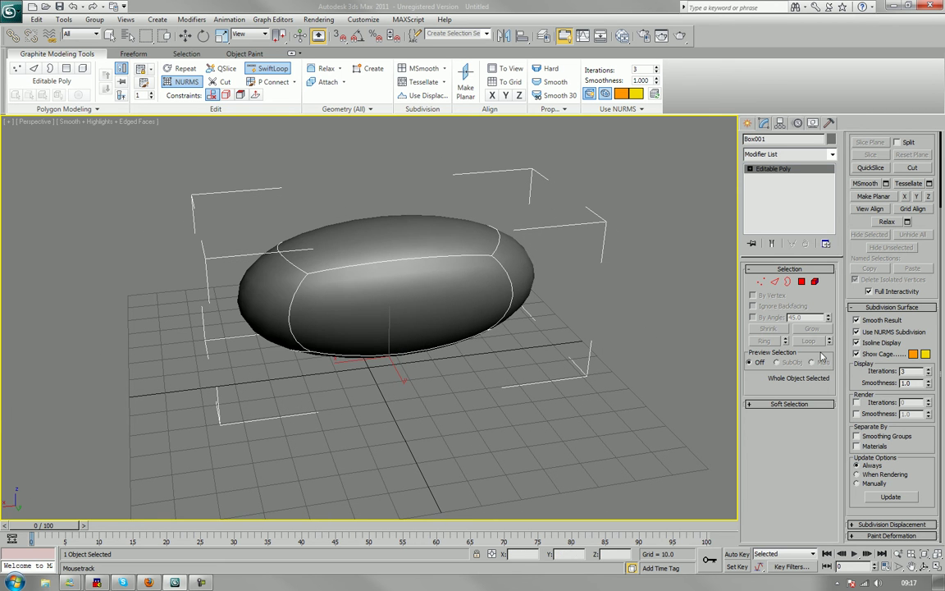
- Turn off NURMS subdivision and insert SwiftLoop edge loops close to the edges of the unsmoothed box
click(882, 333)
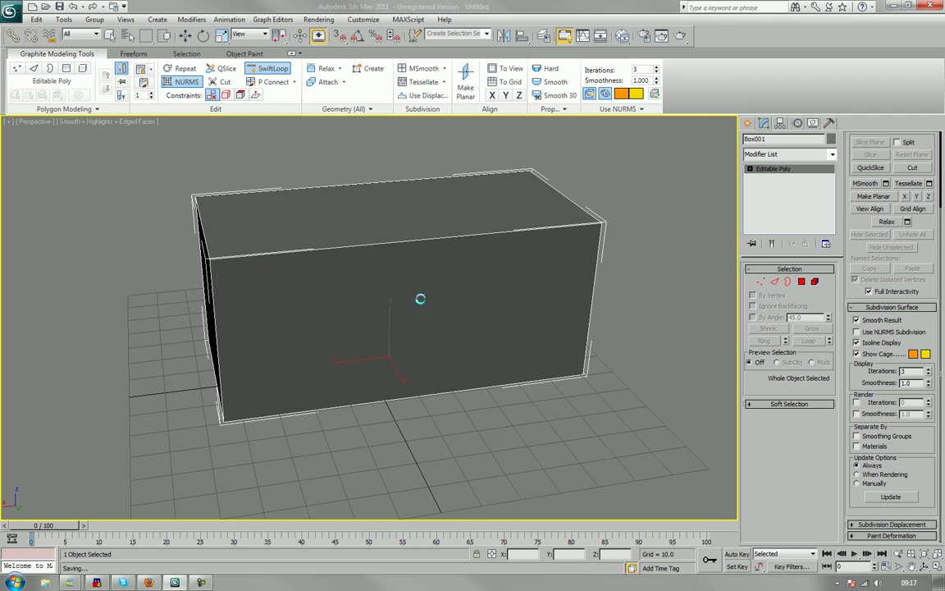
click(220, 263)
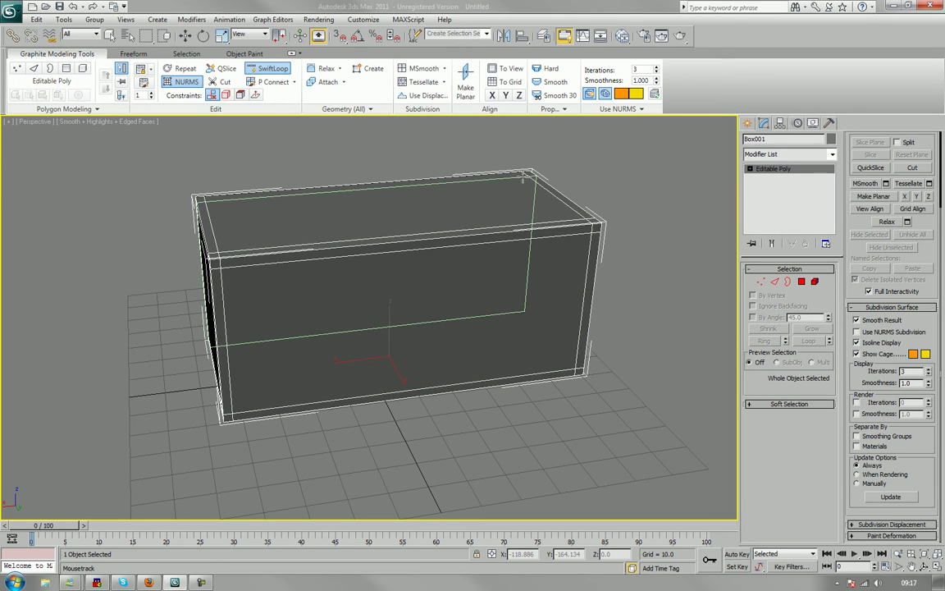
alt+middle_drag(458, 347, 514, 344)
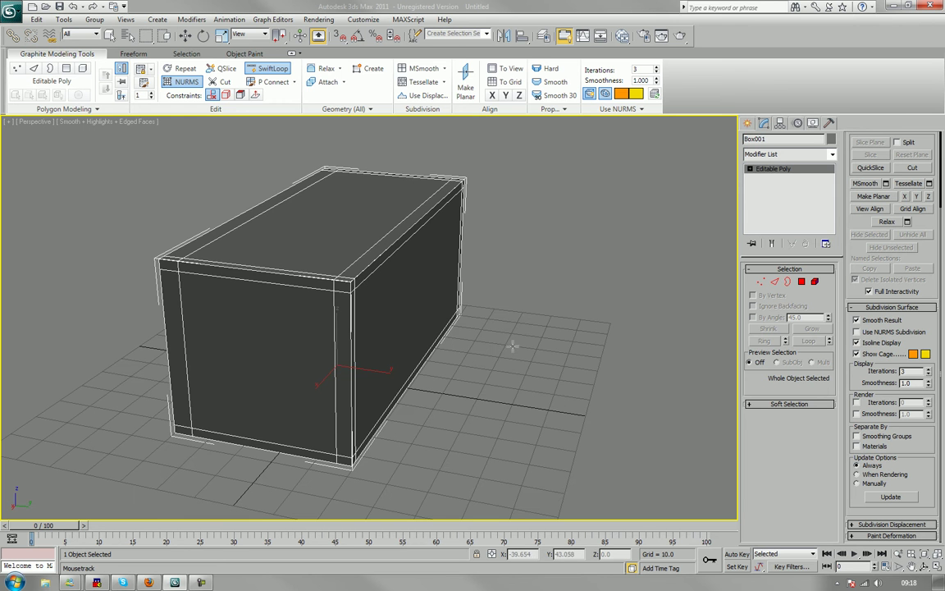
- Turn NURMS subdivision back on and hide the edged faces to inspect the tighter corners
click(867, 332)
alt+middle_drag(712, 363, 440, 410)
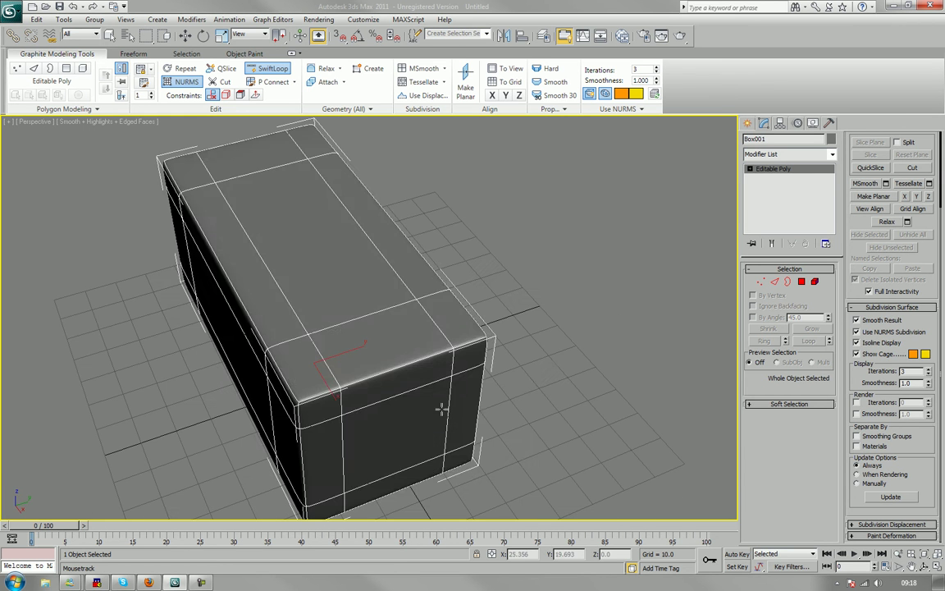
key(F4)
alt+middle_drag(493, 361, 567, 360)
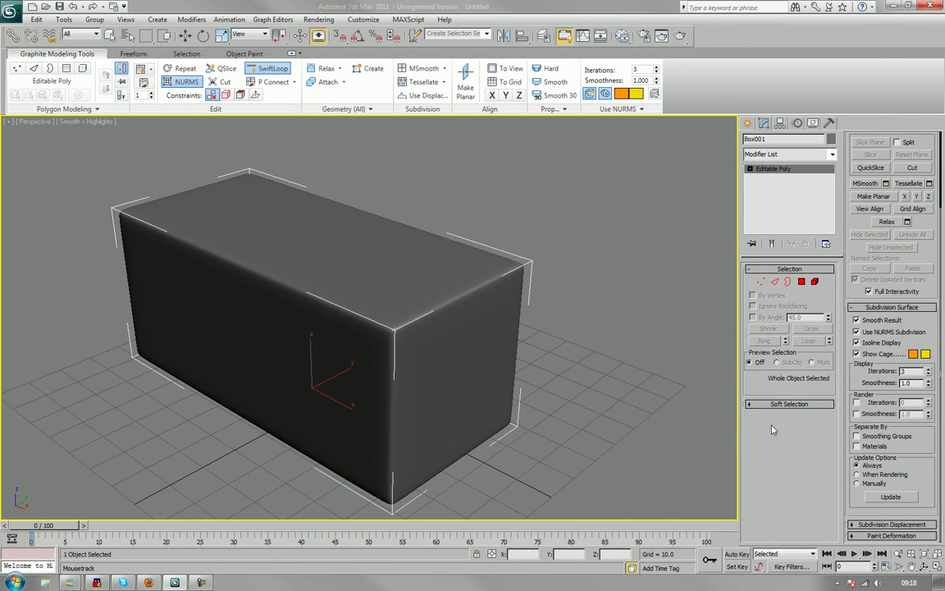
- Toggle NURMS subdivision to compare the sharp box with its smoothed version, leaving subdivision off
click(873, 333)
alt+middle_drag(592, 351, 448, 368)
key(ctrl+q)
key(ctrl+q)
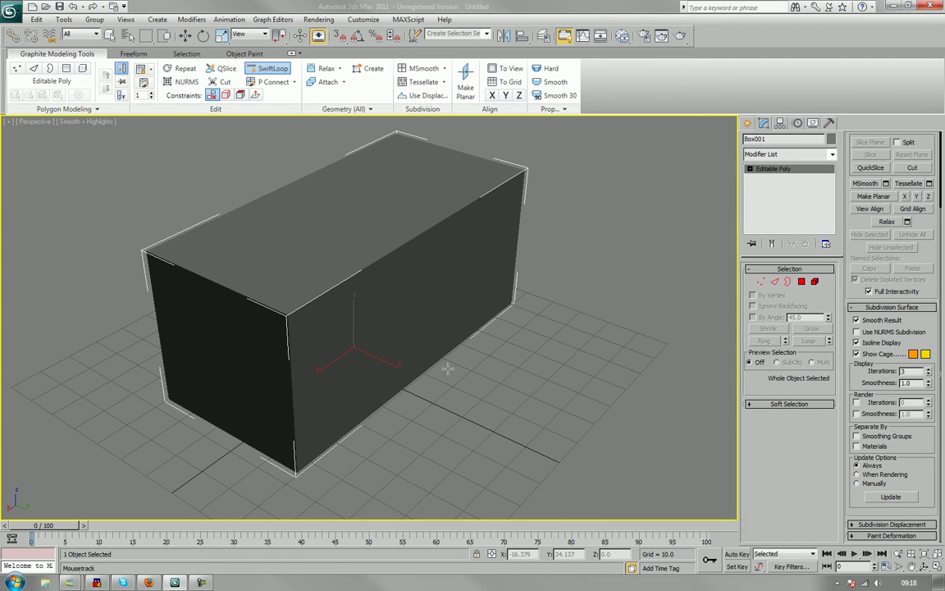
- Delete the box and switch to the Move tool
key(Delete)
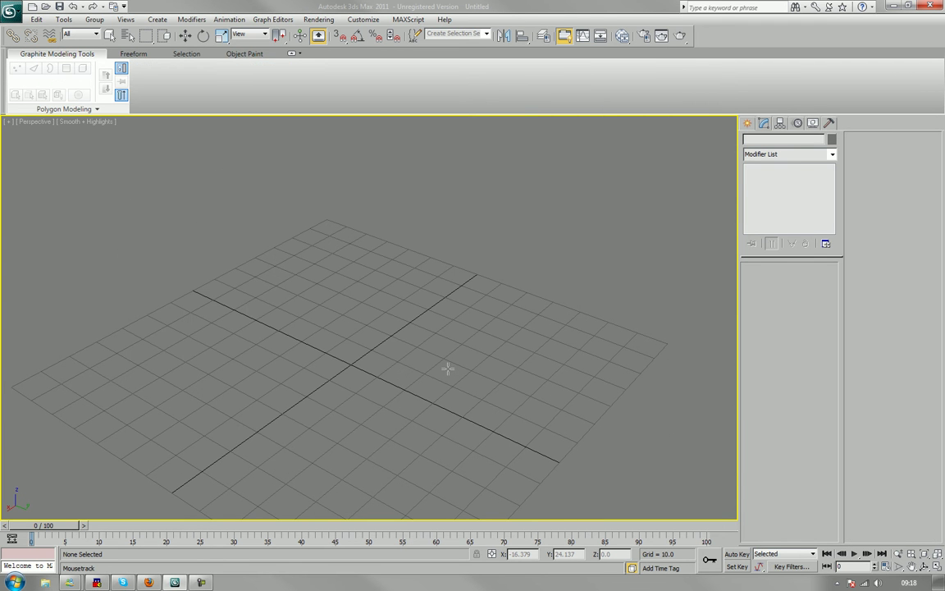
key(w)
middle_drag(414, 378, 425, 356)
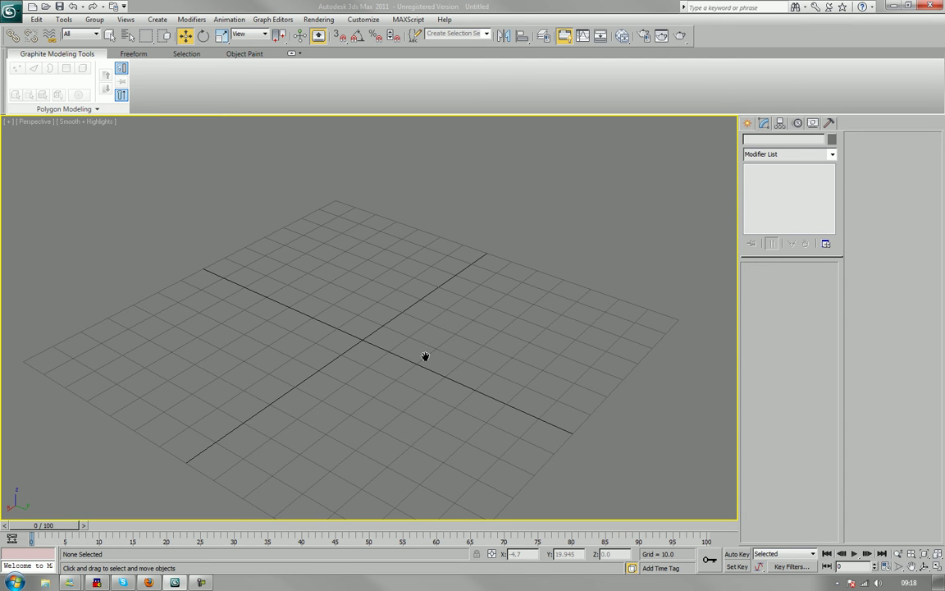
- Create a standard sphere with a radius of about 39 centred on the grid origin
click(747, 123)
alt+middle_drag(414, 309, 413, 335)
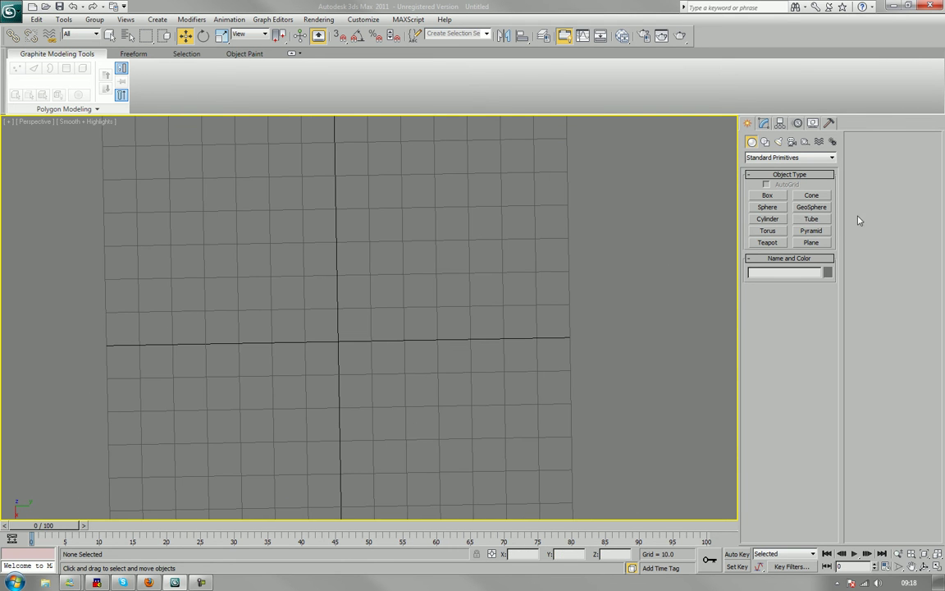
click(769, 207)
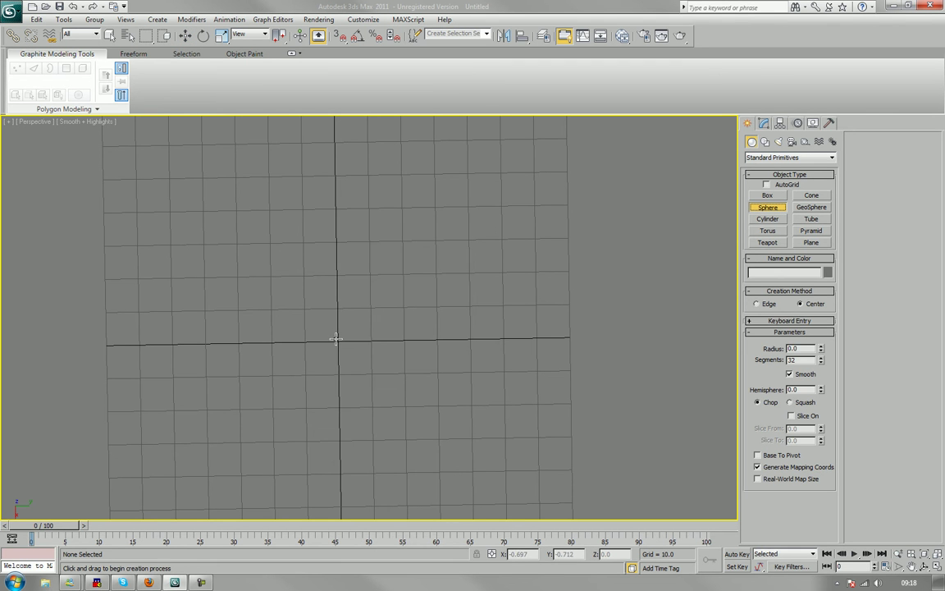
drag(336, 338, 391, 461)
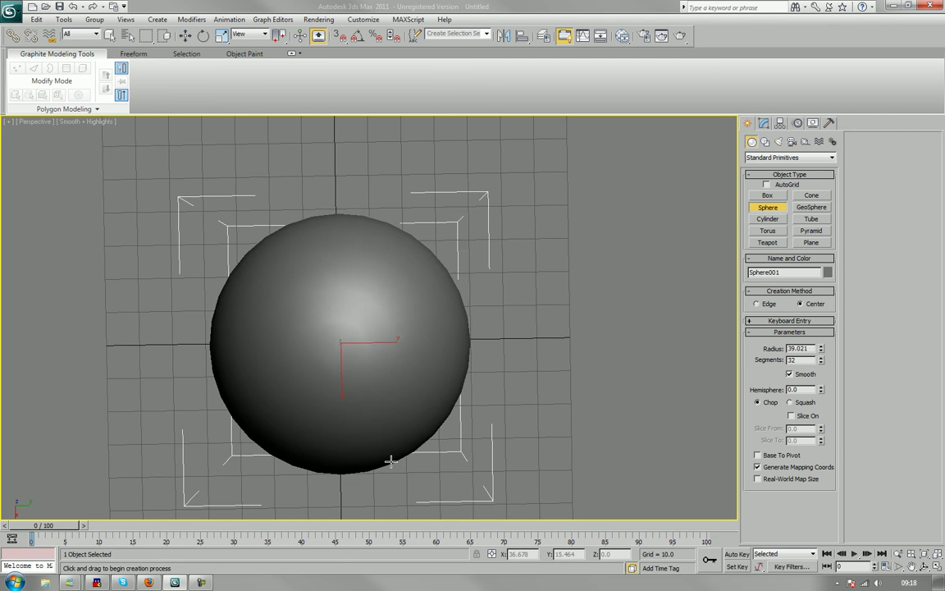
- Show edged faces in the viewport and reduce the sphere's segments to 8
alt+middle_drag(541, 411, 443, 374)
key(F4)
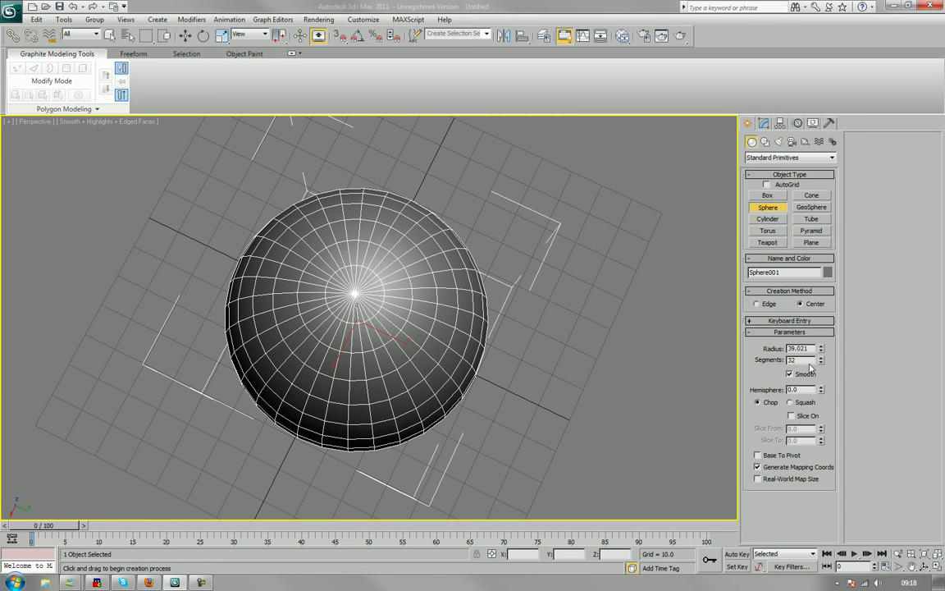
drag(823, 366, 813, 498)
alt+middle_drag(318, 254, 401, 297)
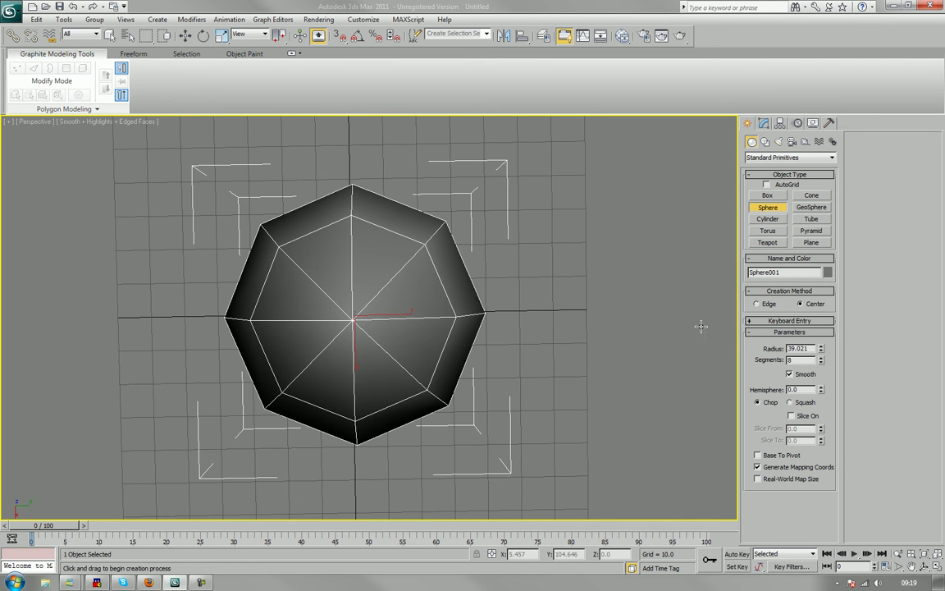
- Convert the low-segment sphere to an Editable Poly
alt+middle_drag(545, 345, 504, 263)
key(w)
right_click(399, 389)
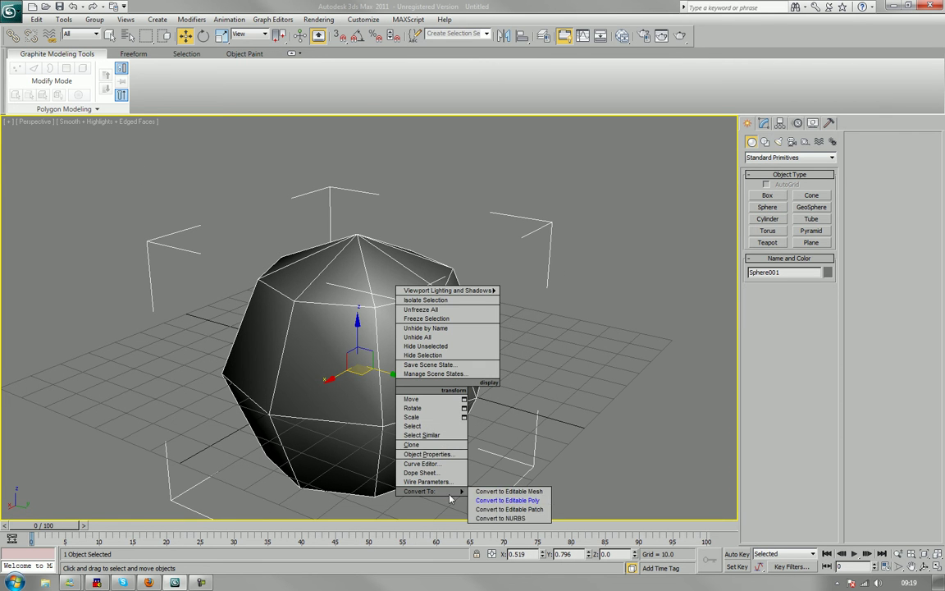
click(548, 500)
middle_drag(389, 424, 431, 337)
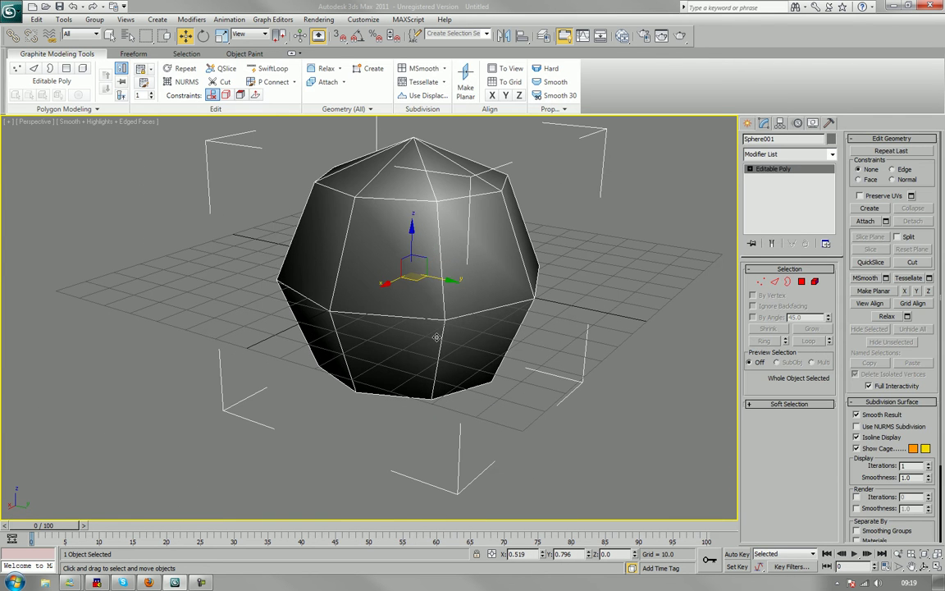
- Rotate the sphere 90 degrees about its Y axis with angle snap on, and hide the viewport grid
key(e)
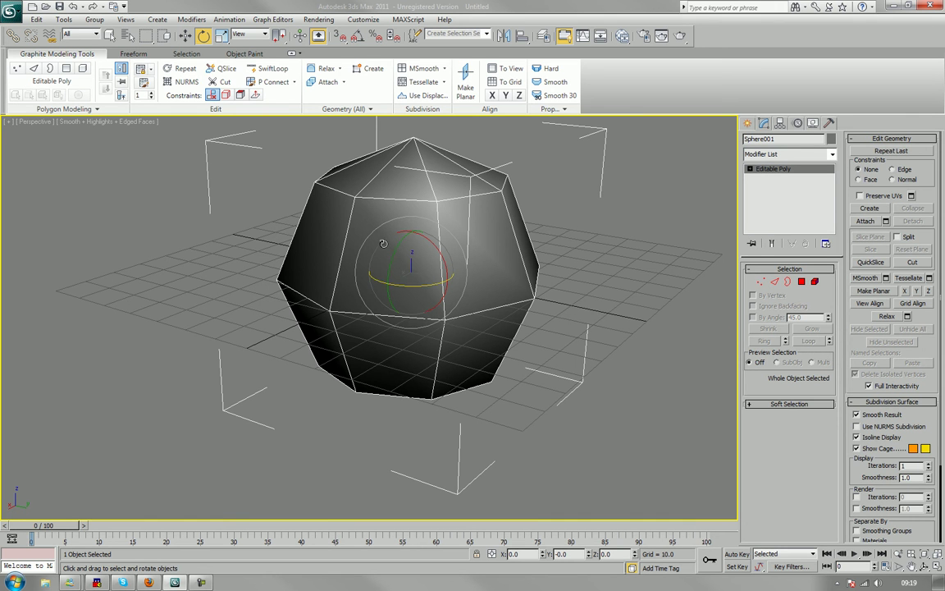
key(a)
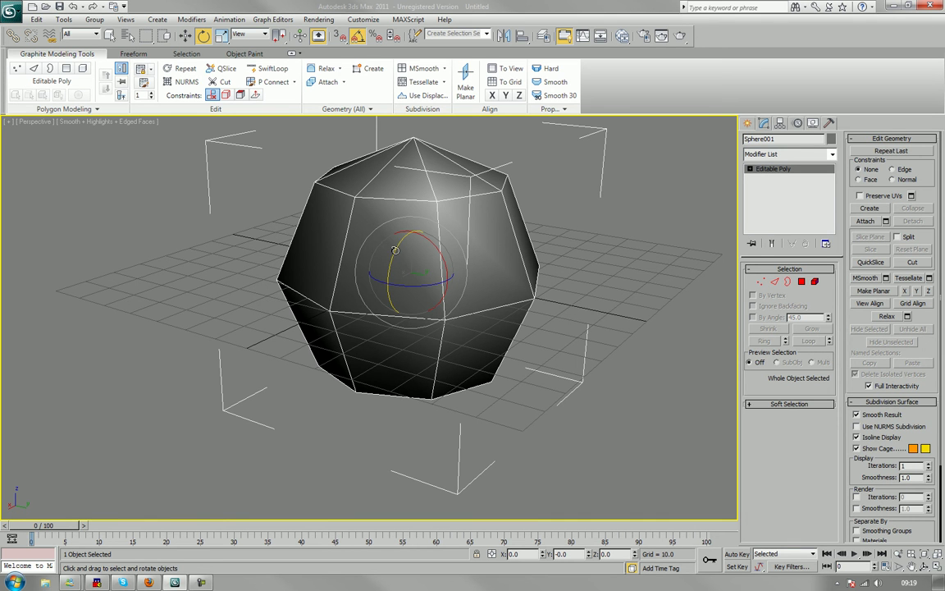
drag(393, 250, 388, 302)
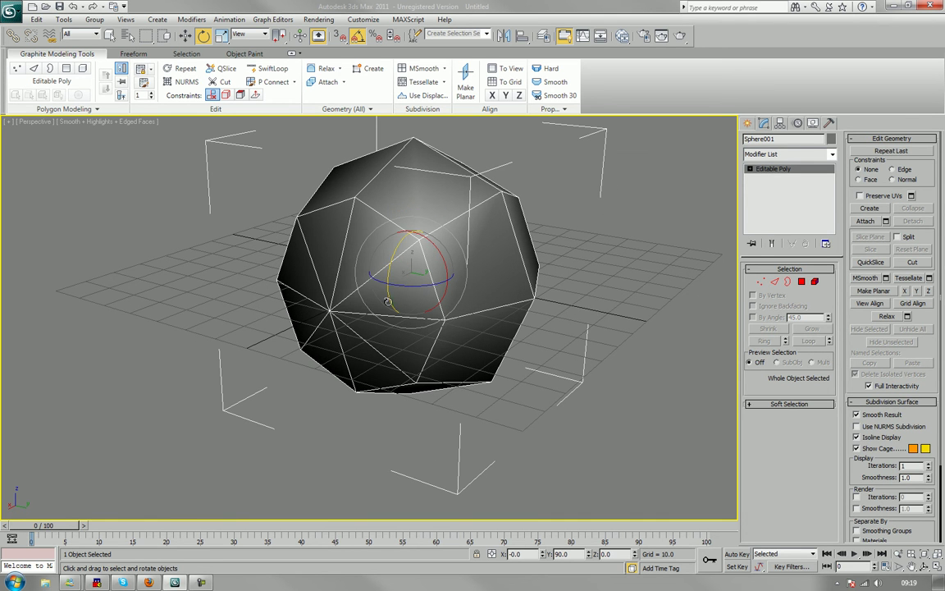
key(g)
alt+middle_drag(379, 308, 544, 299)
alt+middle_drag(324, 304, 469, 325)
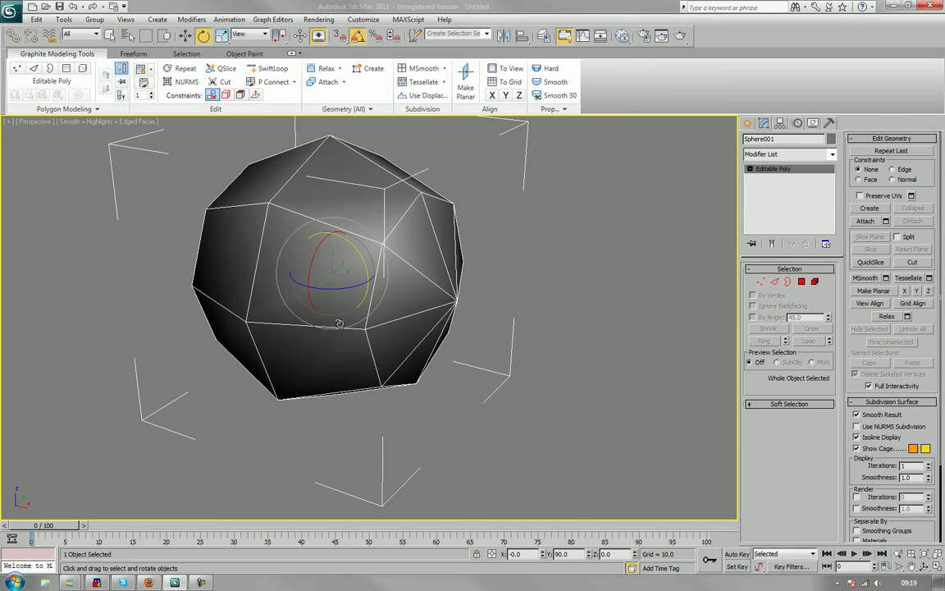
alt+middle_drag(339, 323, 381, 350)
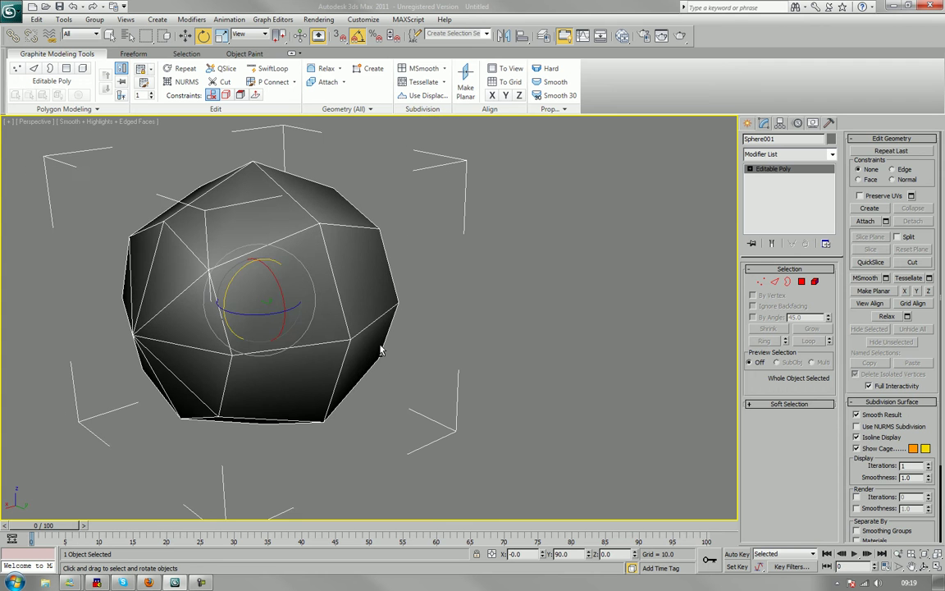
- Select a two-by-two block of four quad polygons on the sphere's side, away from its triangulated poles
click(801, 282)
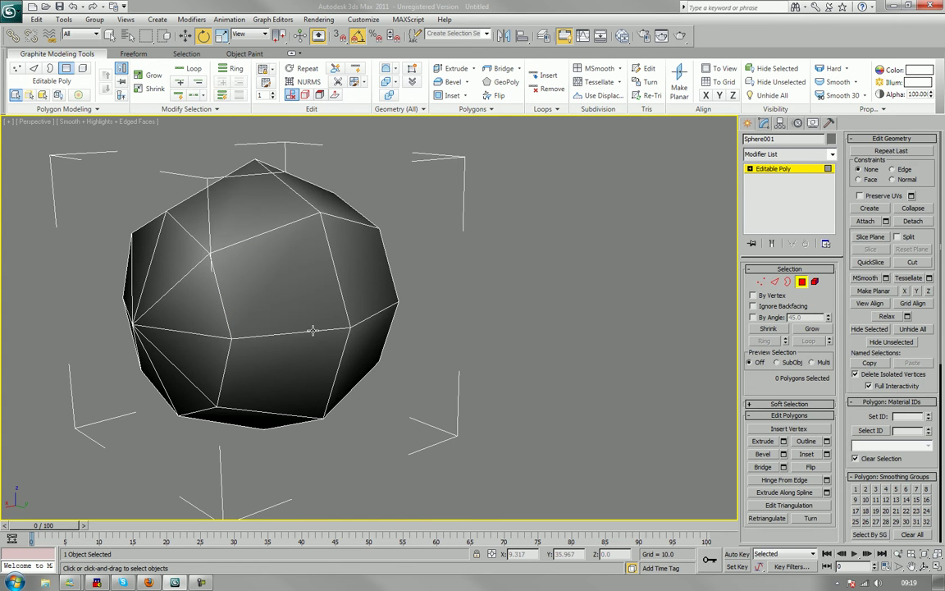
alt+middle_drag(312, 330, 394, 235)
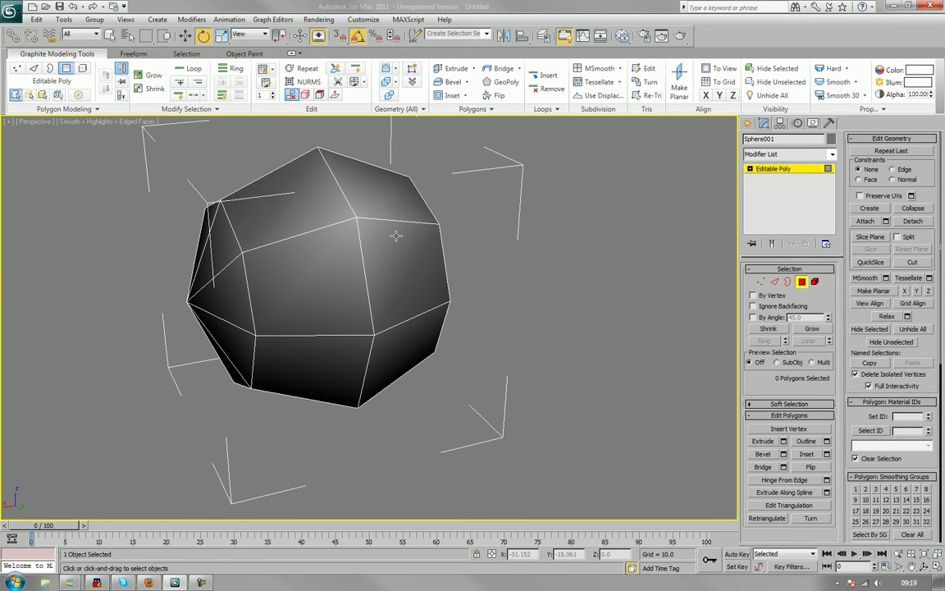
alt+middle_drag(365, 334, 432, 317)
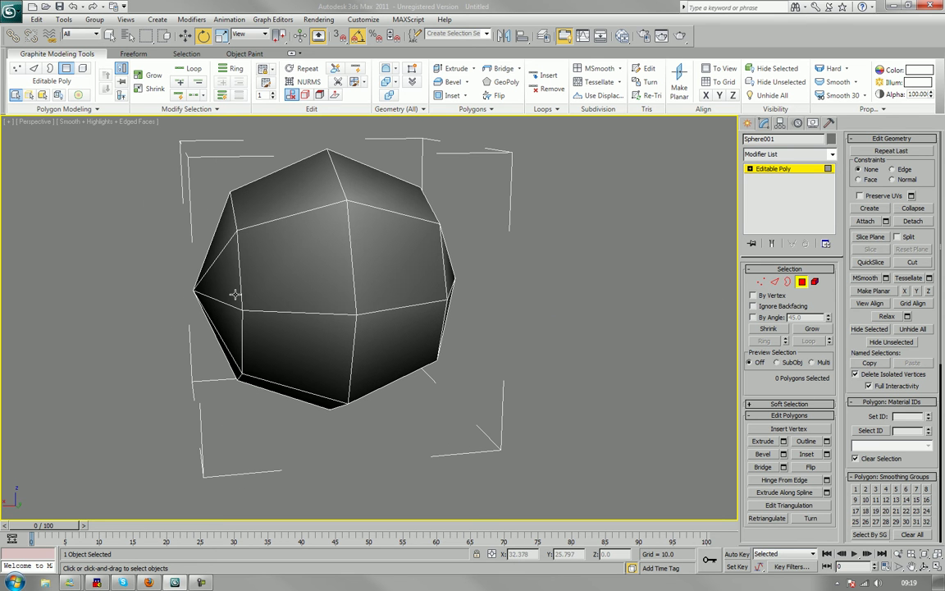
click(398, 274)
ctrl+click(318, 275)
ctrl+click(310, 348)
ctrl+click(379, 337)
alt+middle_drag(343, 355, 364, 206)
alt+middle_drag(354, 259, 360, 315)
scroll(317, 289, up, 5)
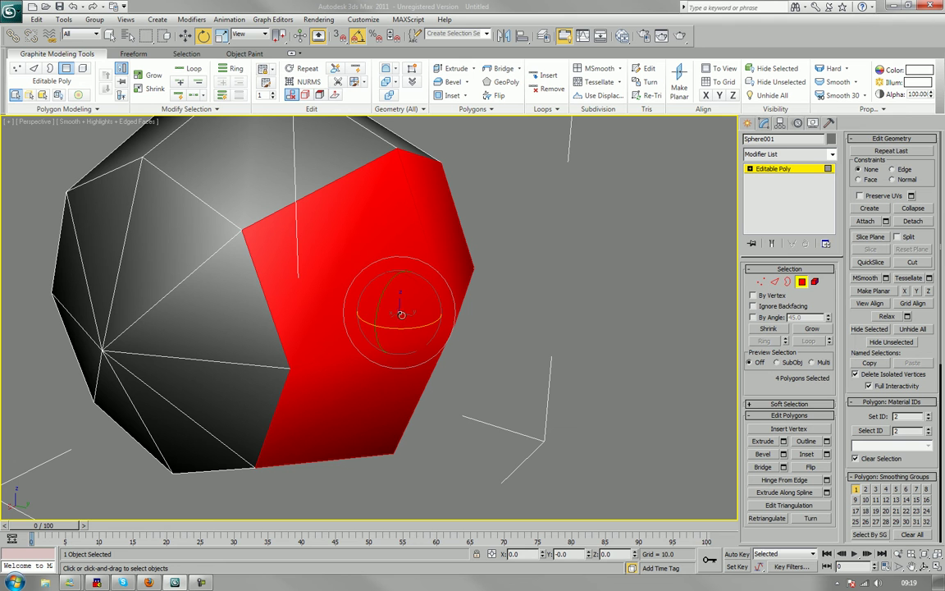
- Detach the four selected polygons as a separate object named scaffold_wing_mount
click(921, 222)
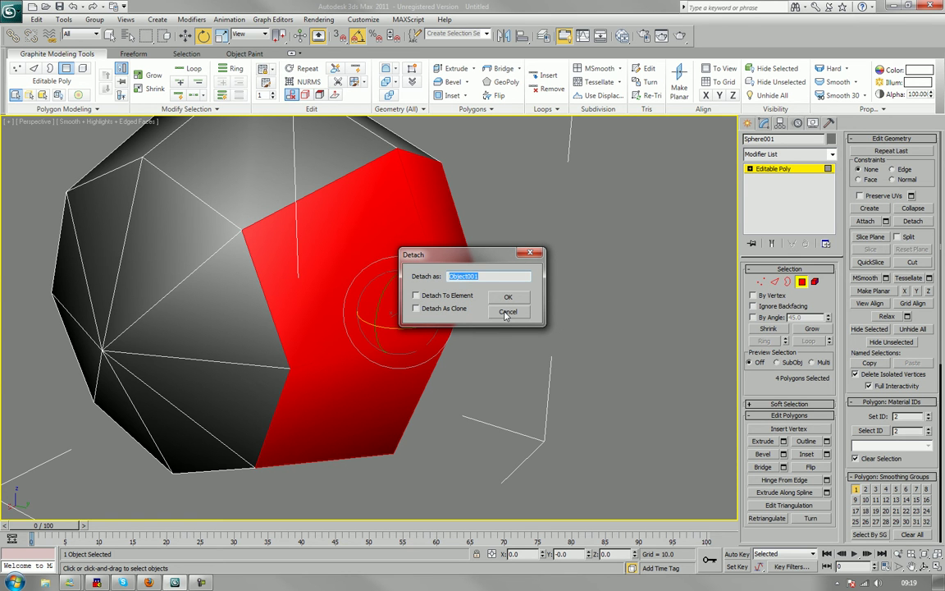
text(scaffold_wing_mount)
key(Return)
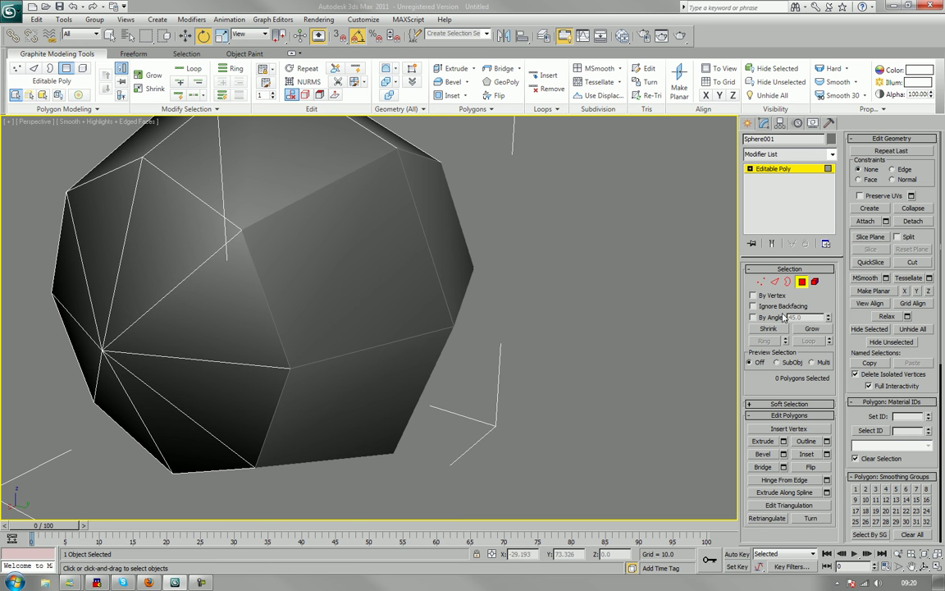
- Leave the sphere's polygon sub-object level and select the detached scaffold_wing_mount panel
click(802, 281)
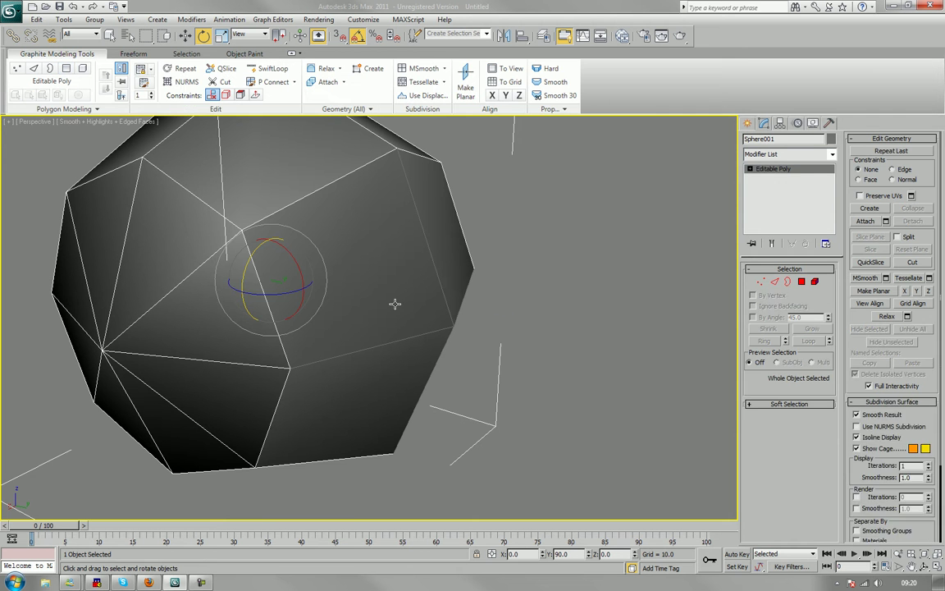
click(395, 304)
alt+middle_drag(491, 354, 314, 347)
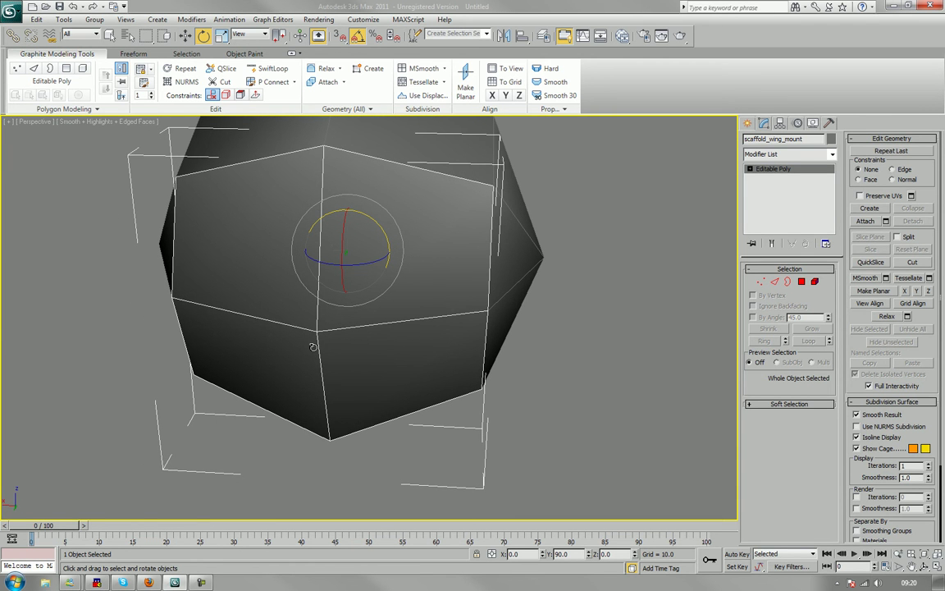
alt+middle_drag(523, 280, 383, 302)
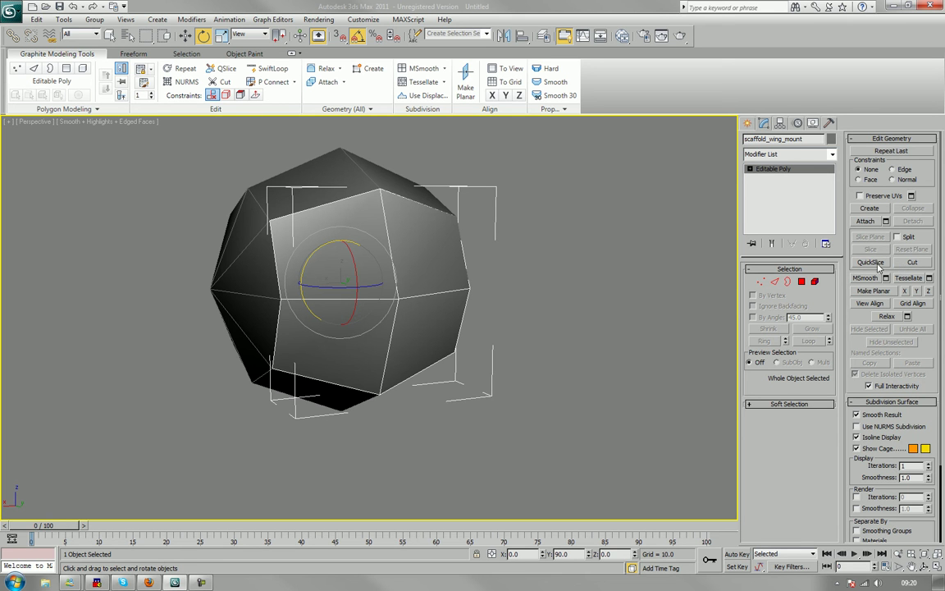
alt+middle_drag(519, 229, 506, 236)
- Insert three vertical SwiftLoop edge loops around the panel's centre and two horizontal ones near its upper and lower edges
click(273, 68)
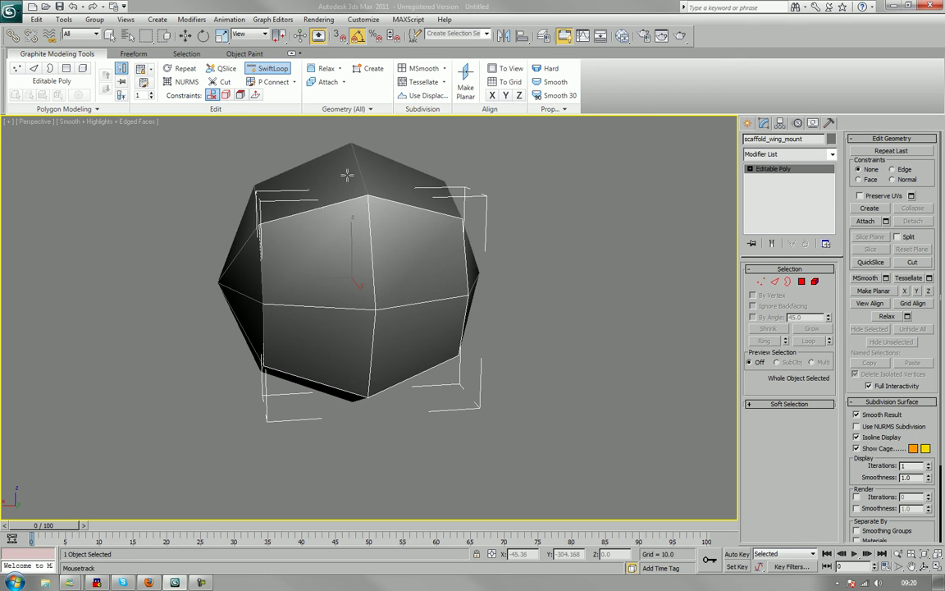
click(330, 211)
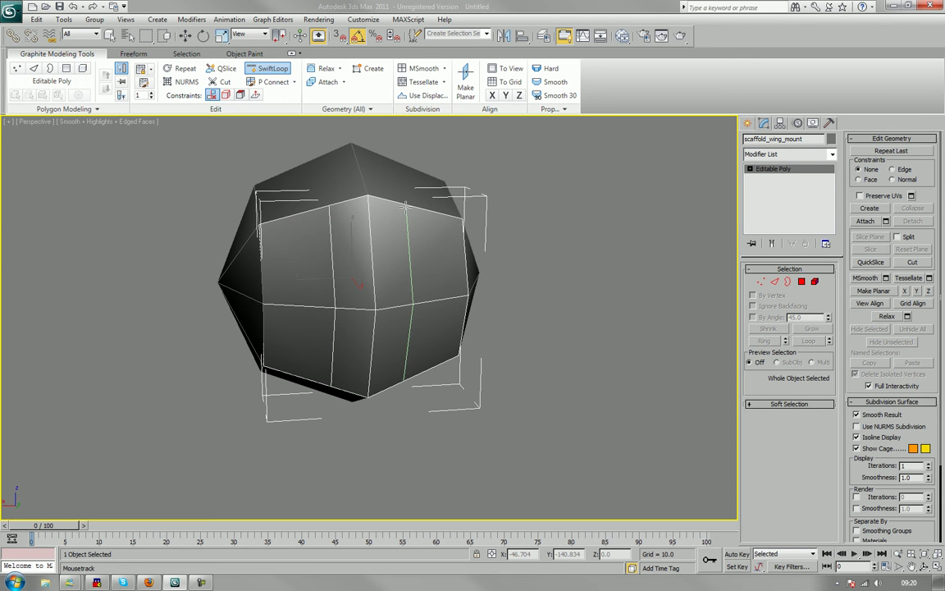
click(404, 205)
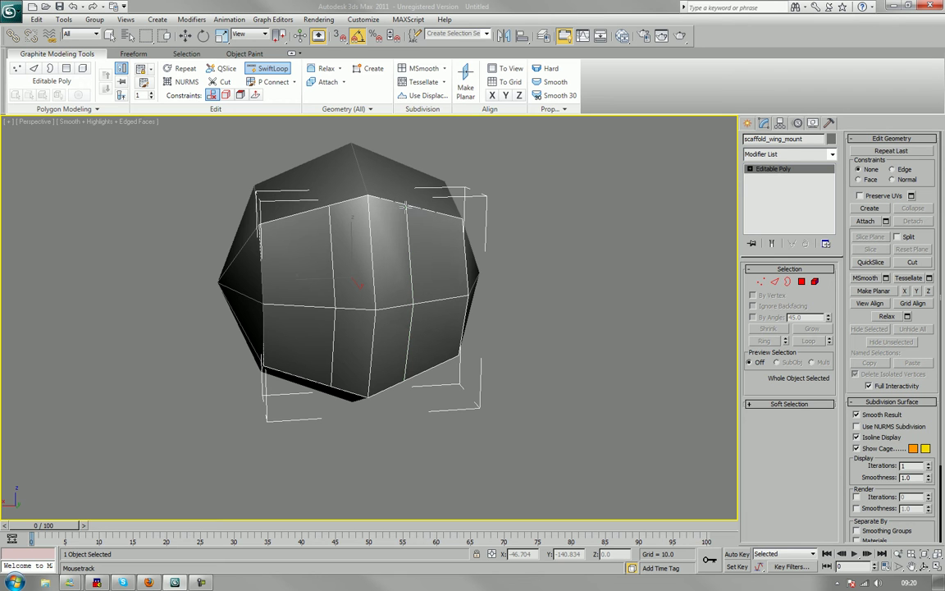
click(462, 238)
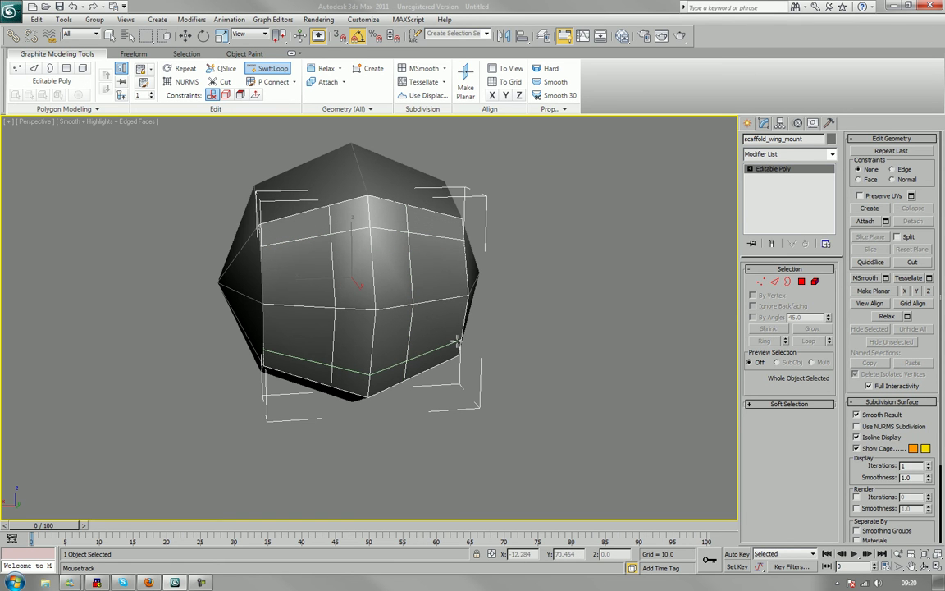
click(457, 341)
right_click(458, 342)
alt+middle_drag(458, 343, 495, 338)
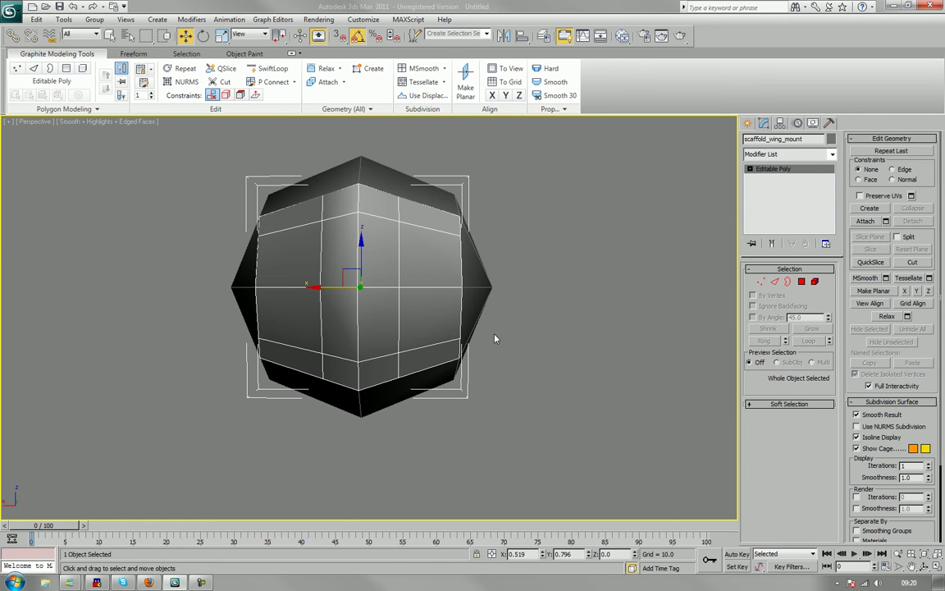
click(271, 68)
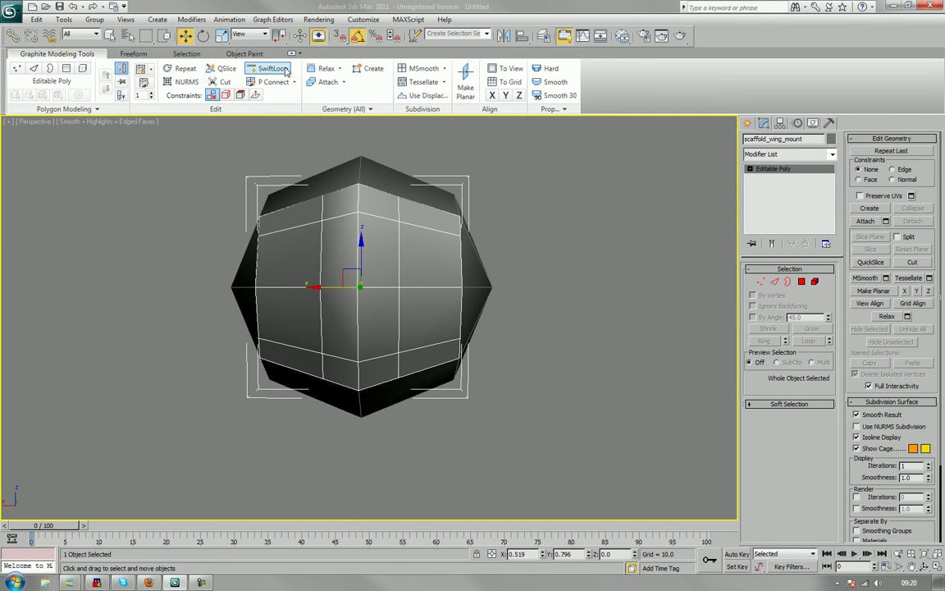
click(392, 376)
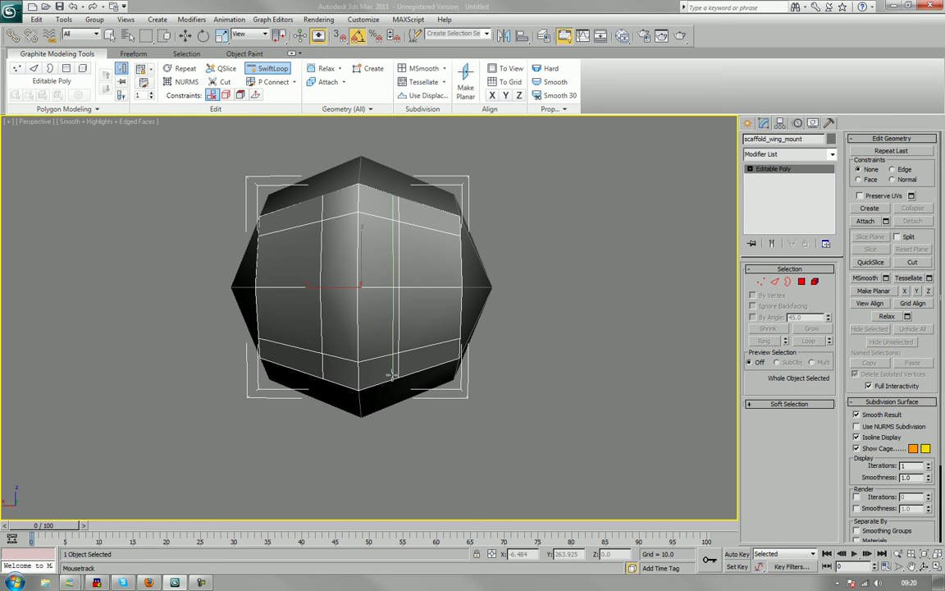
- Delete the panel's polygons on both sides of the narrow central strip
click(802, 283)
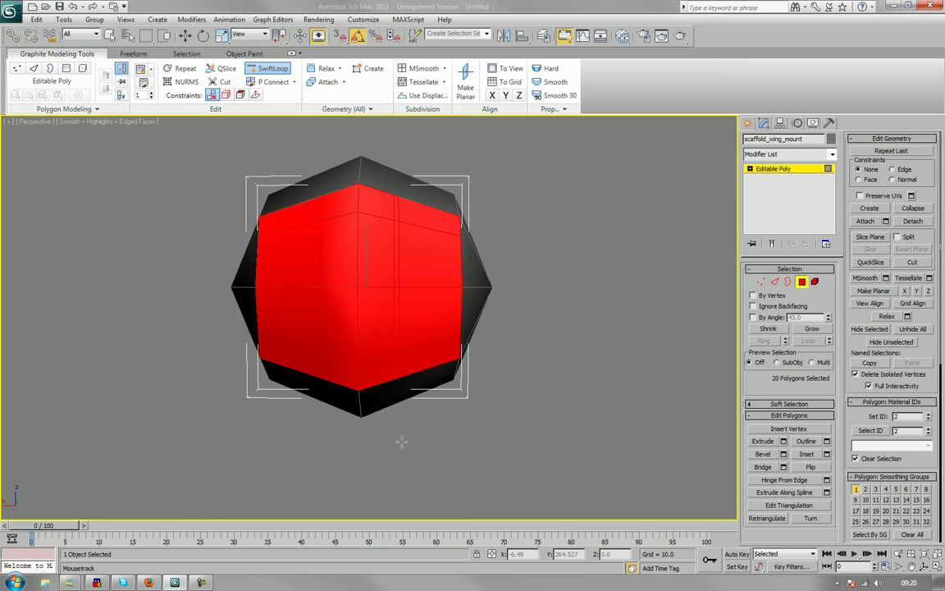
key(w)
drag(532, 424, 396, 160)
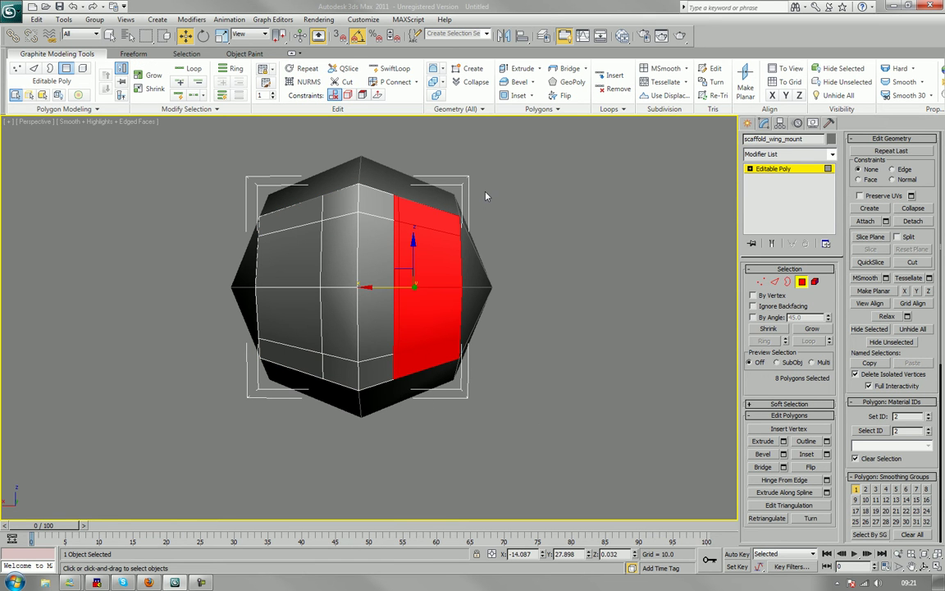
click(486, 195)
alt+middle_drag(485, 195, 440, 245)
drag(264, 174, 396, 401)
key(Delete)
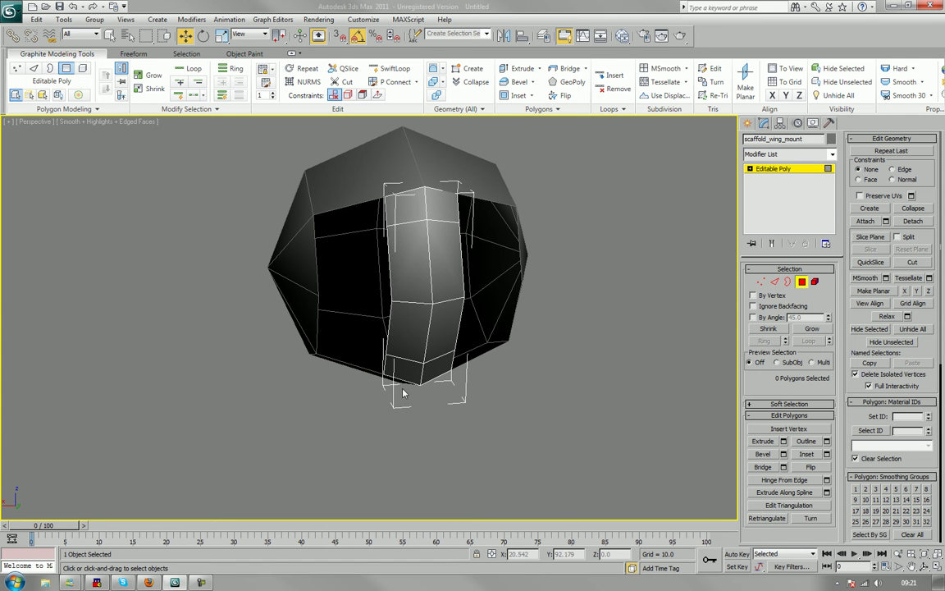
- Delete the short polygon rows at the upper and lower ends of the central strip
drag(324, 131, 497, 211)
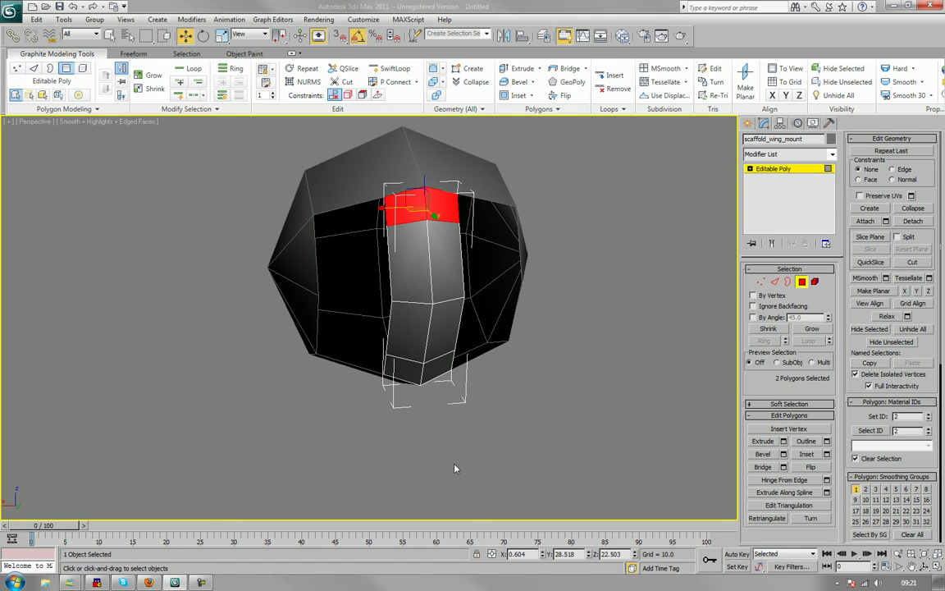
key(Delete)
alt+middle_drag(510, 470, 513, 430)
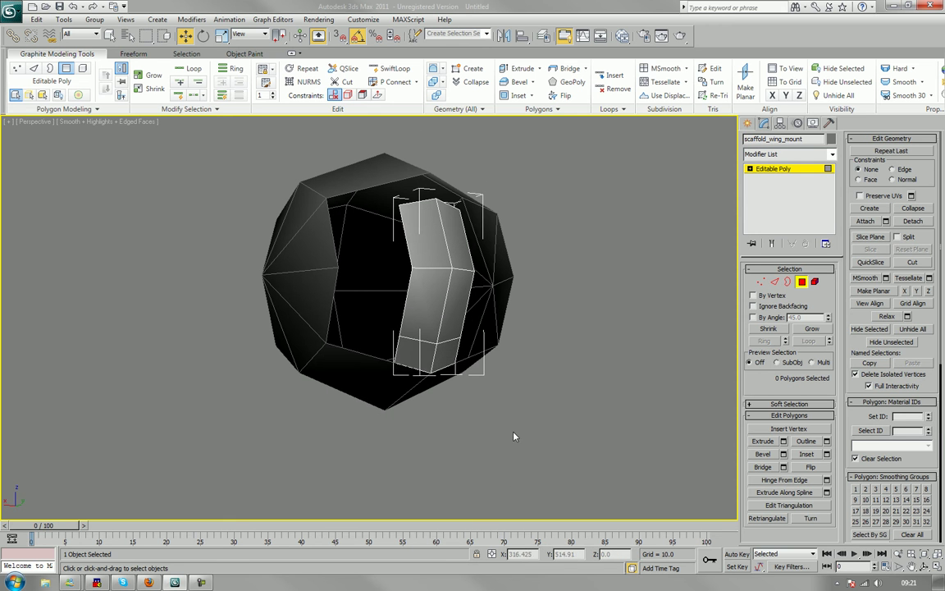
drag(513, 429, 355, 360)
key(Delete)
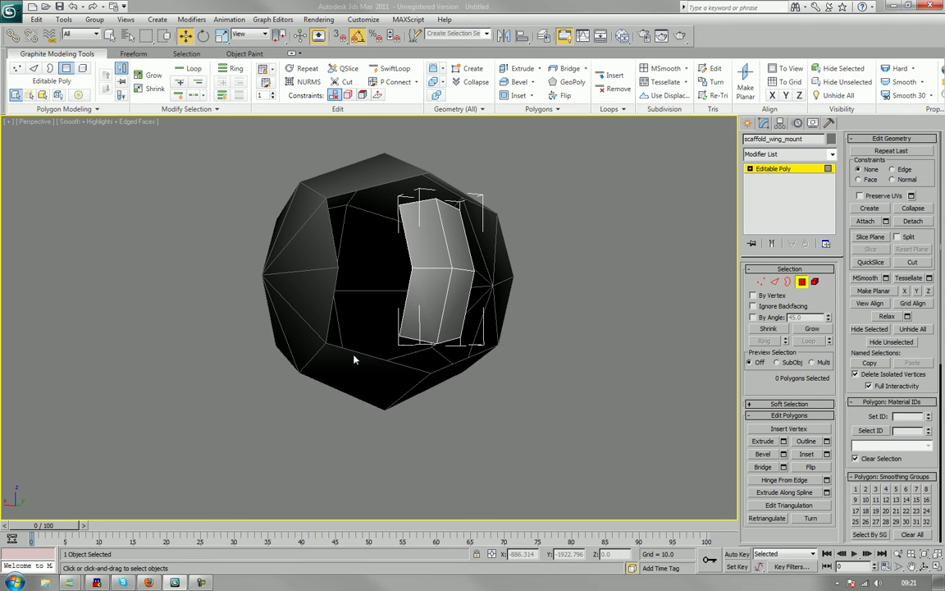
alt+middle_drag(354, 351, 362, 313)
scroll(373, 321, up, 3)
scroll(366, 327, down, 3)
scroll(361, 287, up, 2)
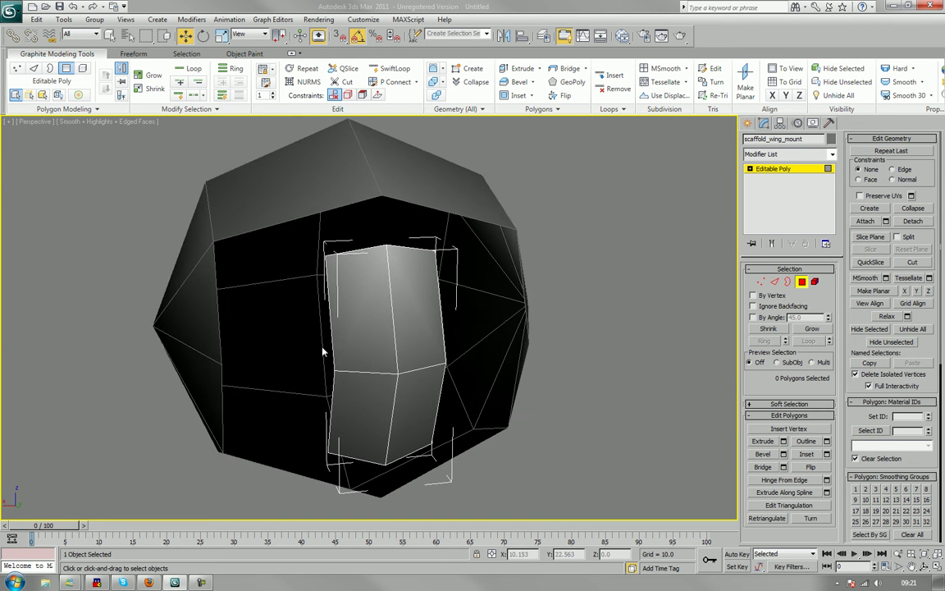
alt+middle_drag(323, 351, 673, 237)
scroll(392, 343, up, 3)
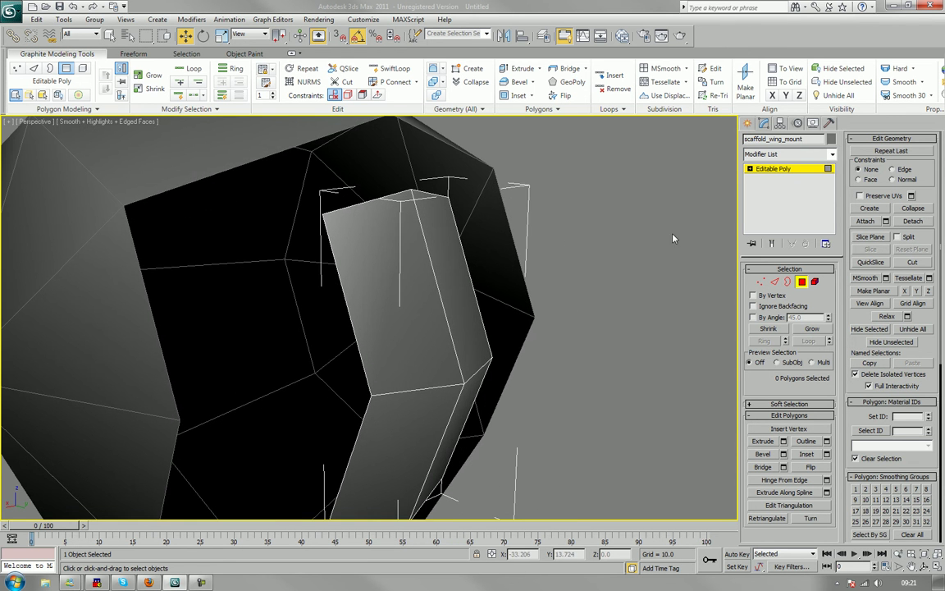
click(919, 264)
alt+middle_drag(528, 256, 570, 289)
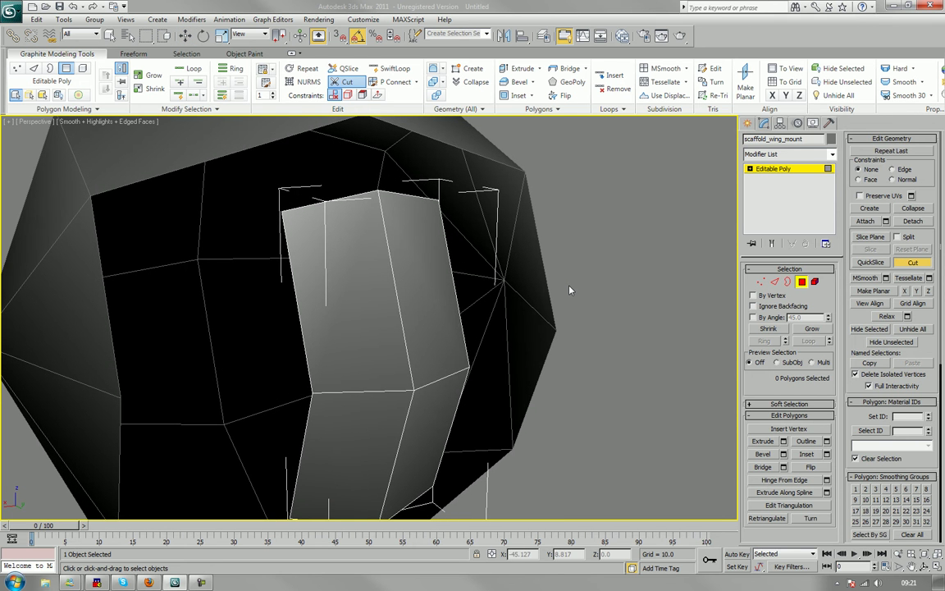
click(313, 393)
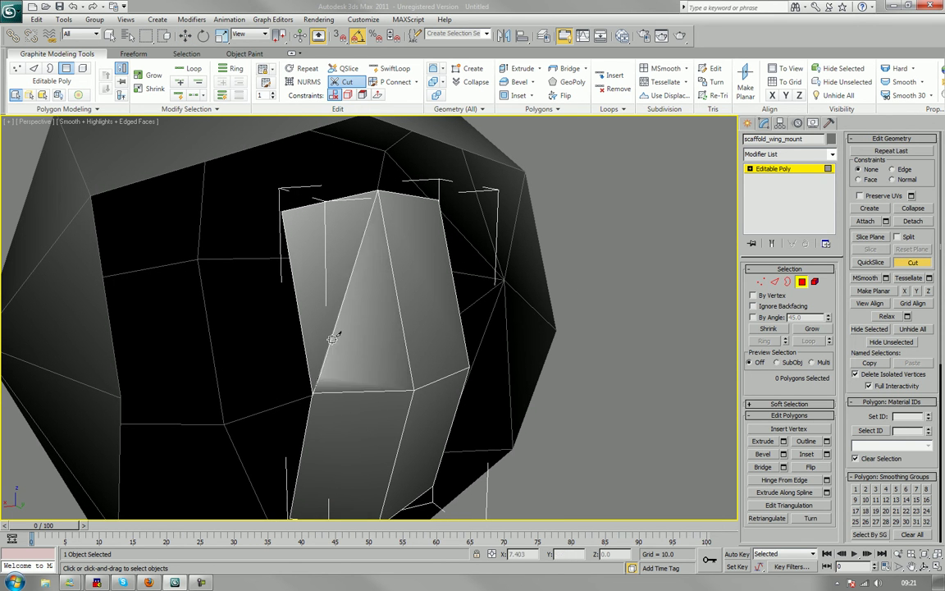
click(332, 200)
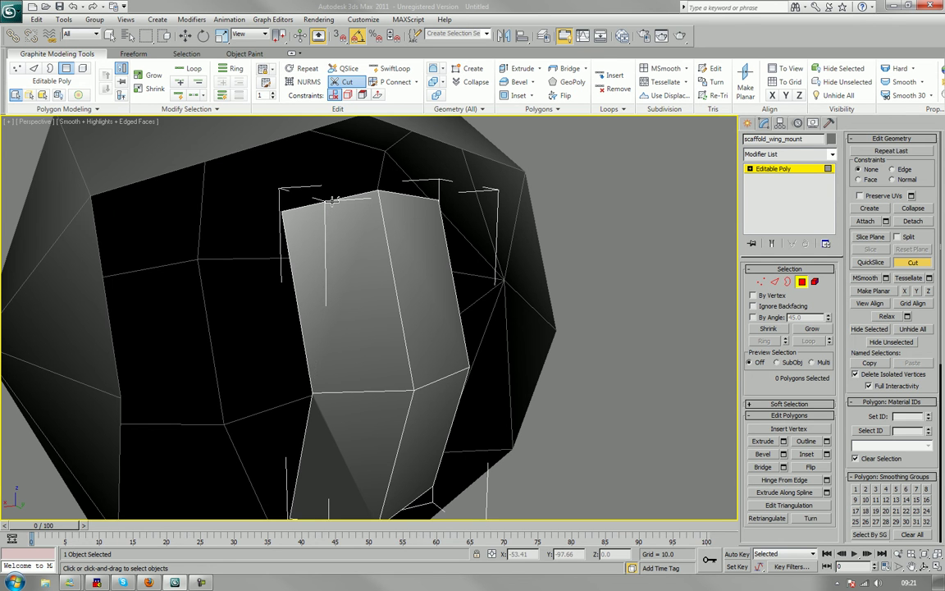
key(w)
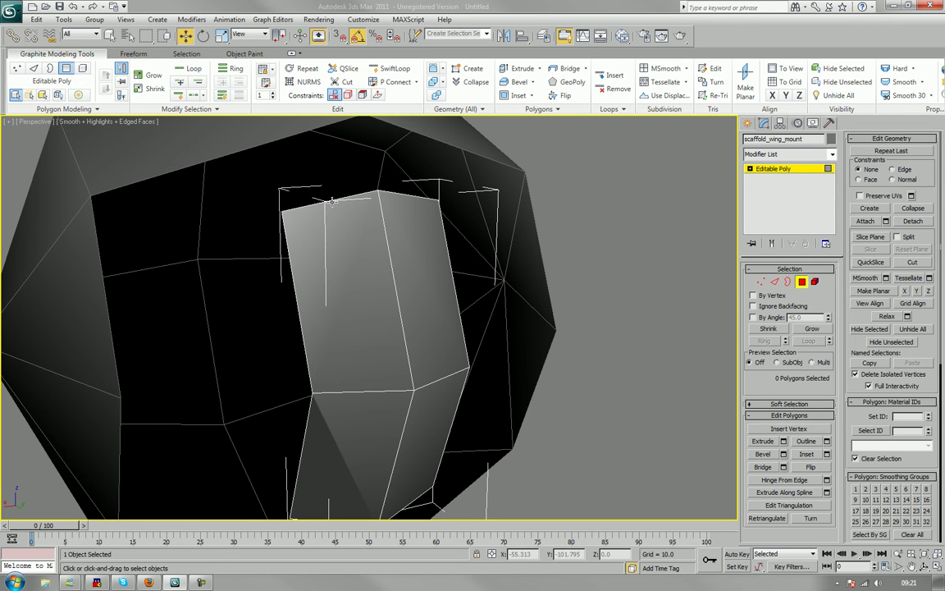
- Cut diagonal edges from the upper edge of the scaffold_wing_mount strip to the outer middle vertex on each side
click(912, 263)
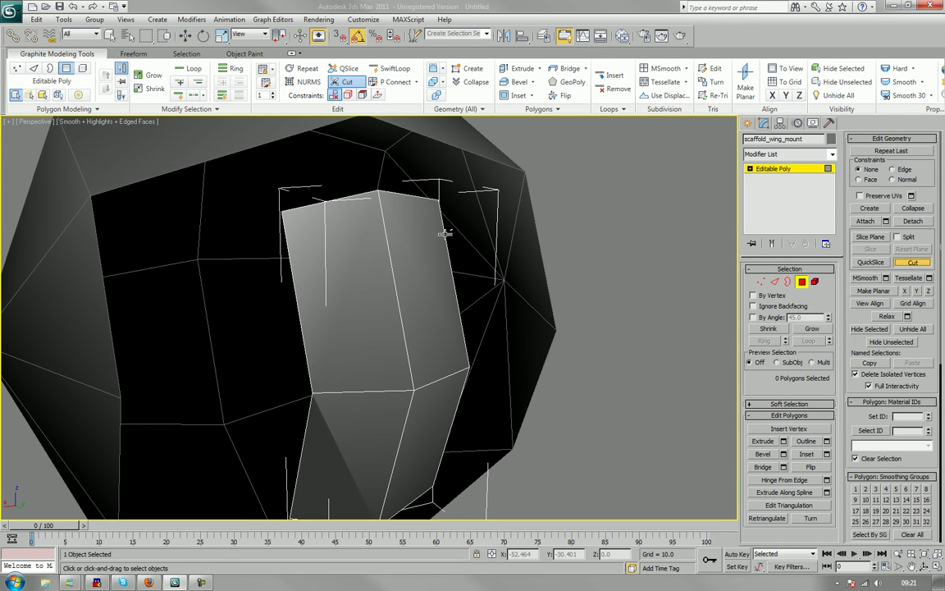
click(335, 199)
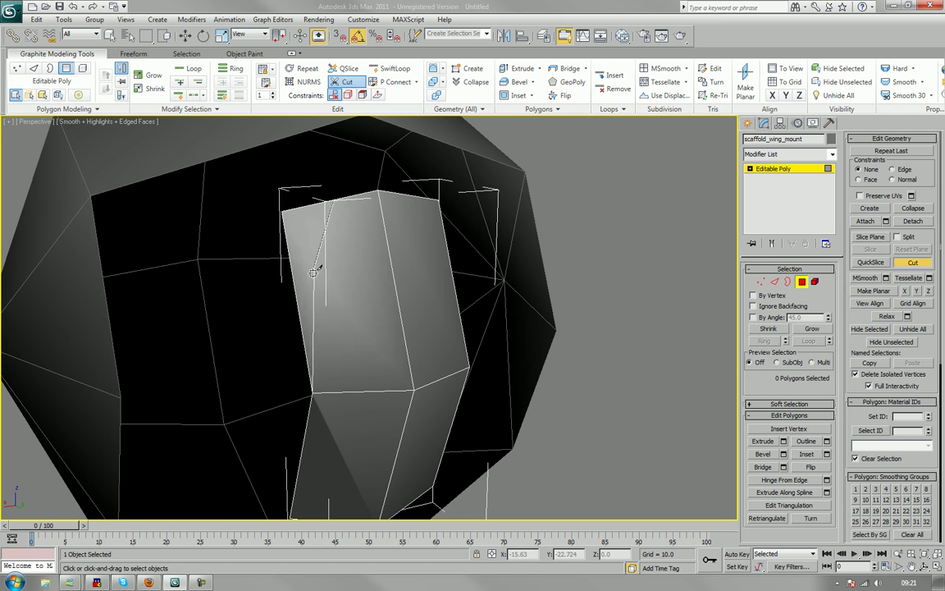
click(314, 392)
right_click(399, 395)
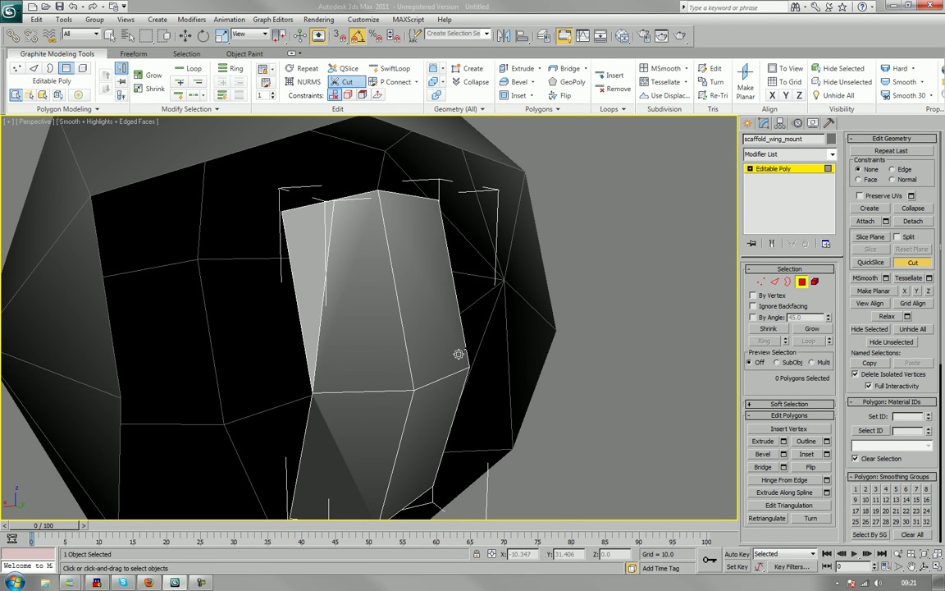
alt+middle_drag(430, 351, 366, 357)
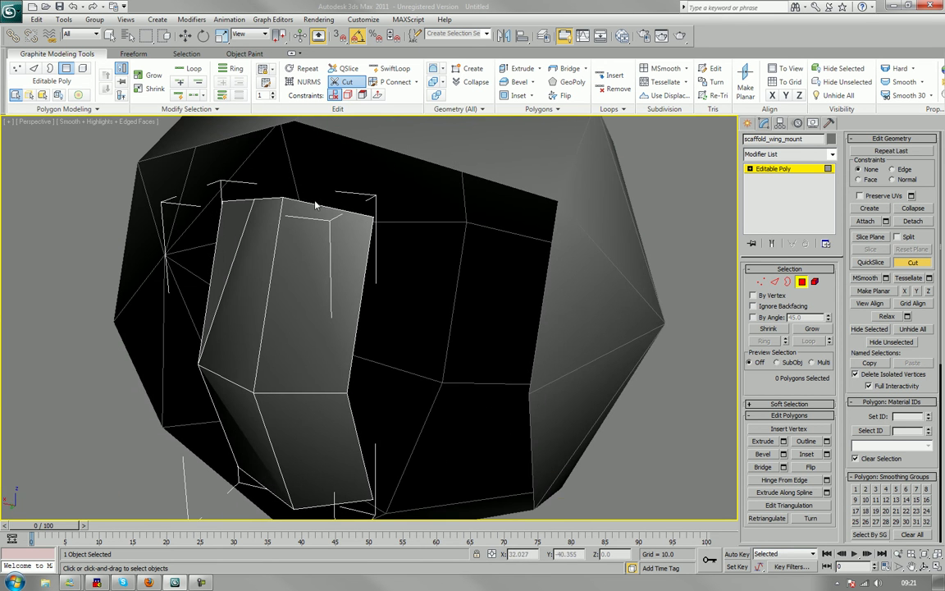
click(327, 213)
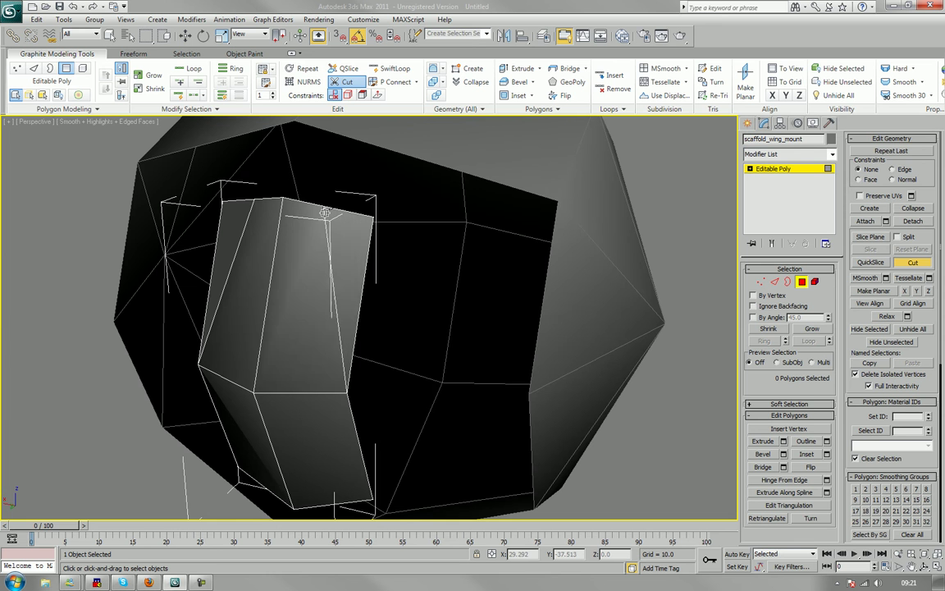
click(345, 392)
right_click(379, 435)
- Cut matching diagonal edges between the strip's outer middle vertices and its lower edge on both sides
alt+middle_drag(380, 434, 487, 286)
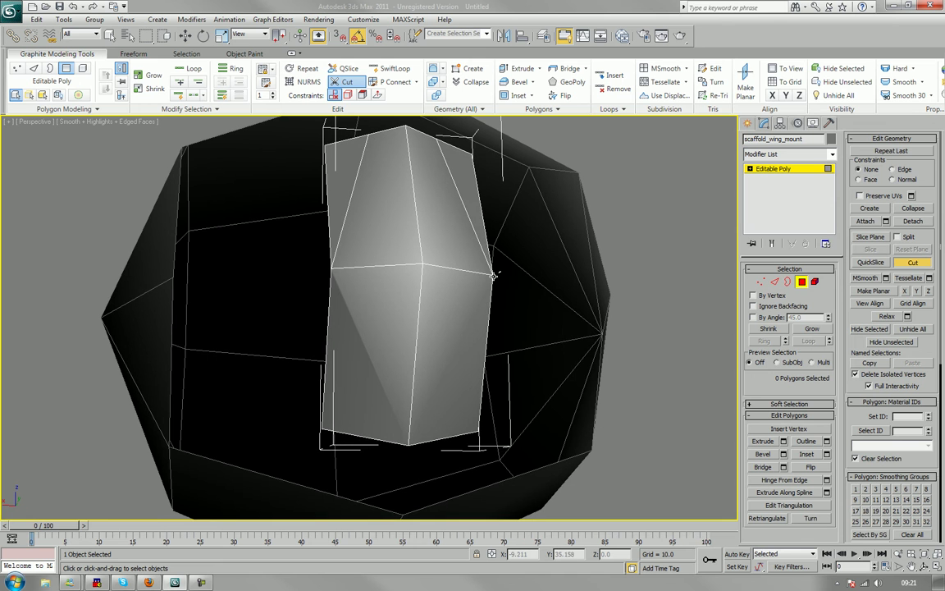
click(493, 276)
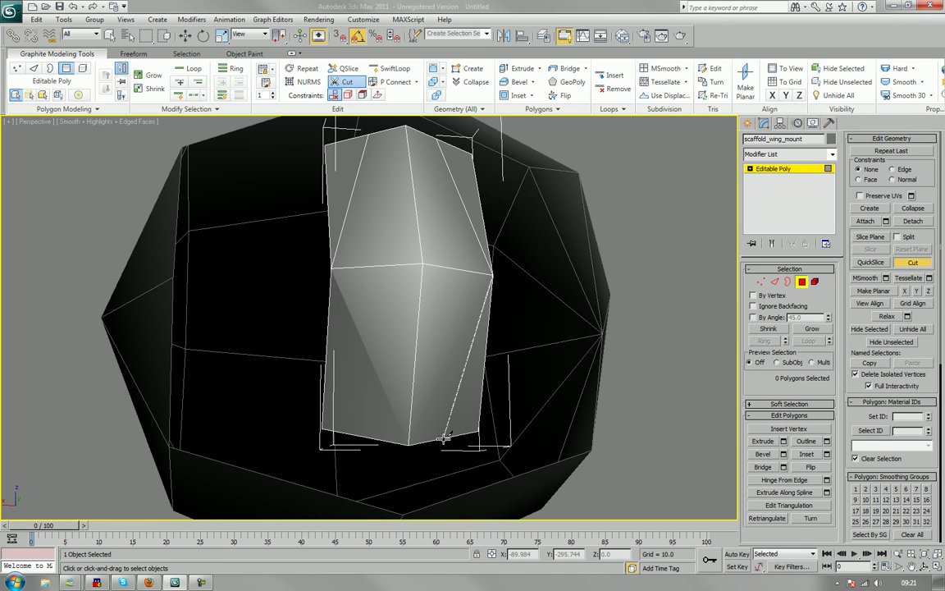
click(364, 436)
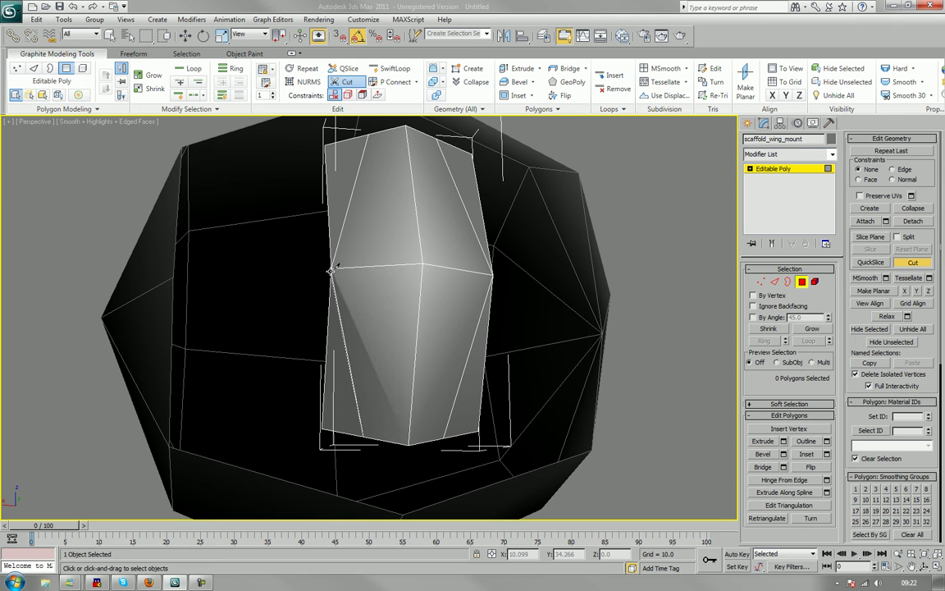
click(330, 271)
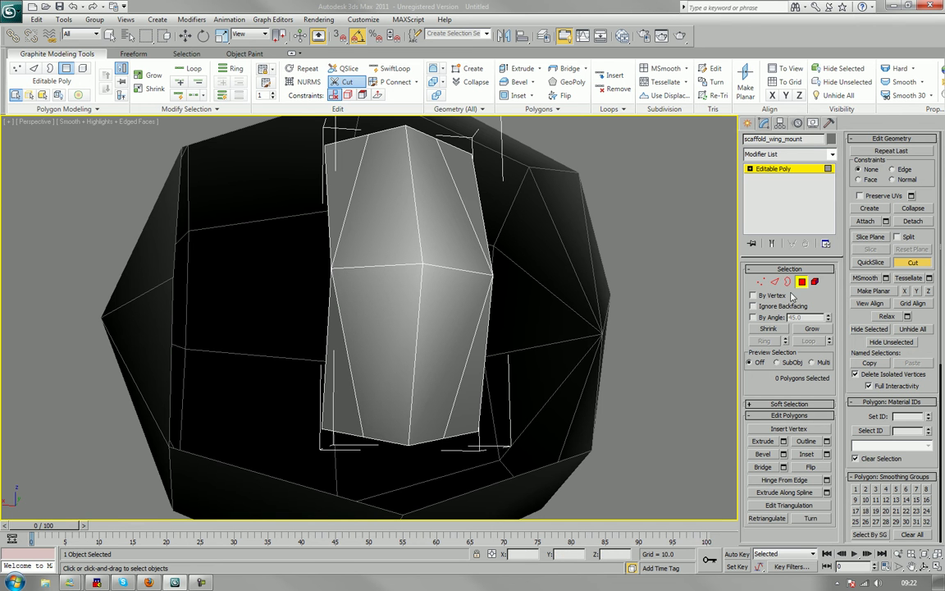
- Delete the four triangular corner polygons outside the diagonal cuts to taper the strip at both ends
alt+middle_drag(734, 303, 509, 336)
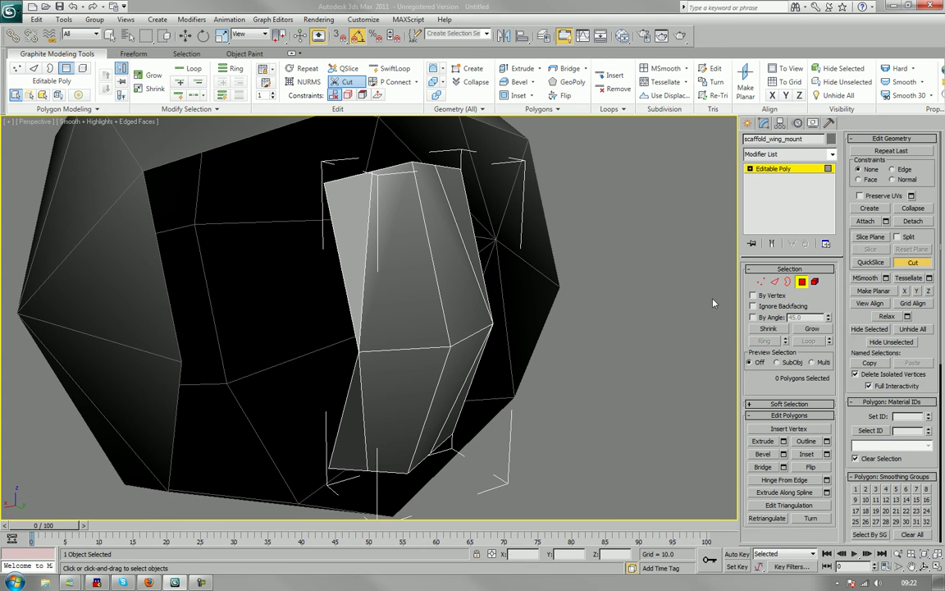
key(w)
click(443, 187)
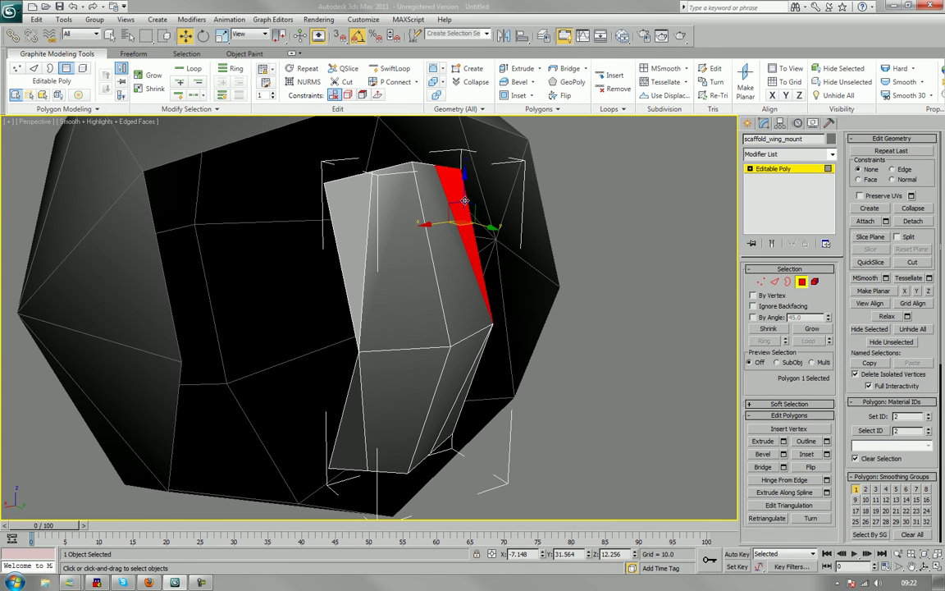
ctrl+click(362, 200)
ctrl+click(353, 438)
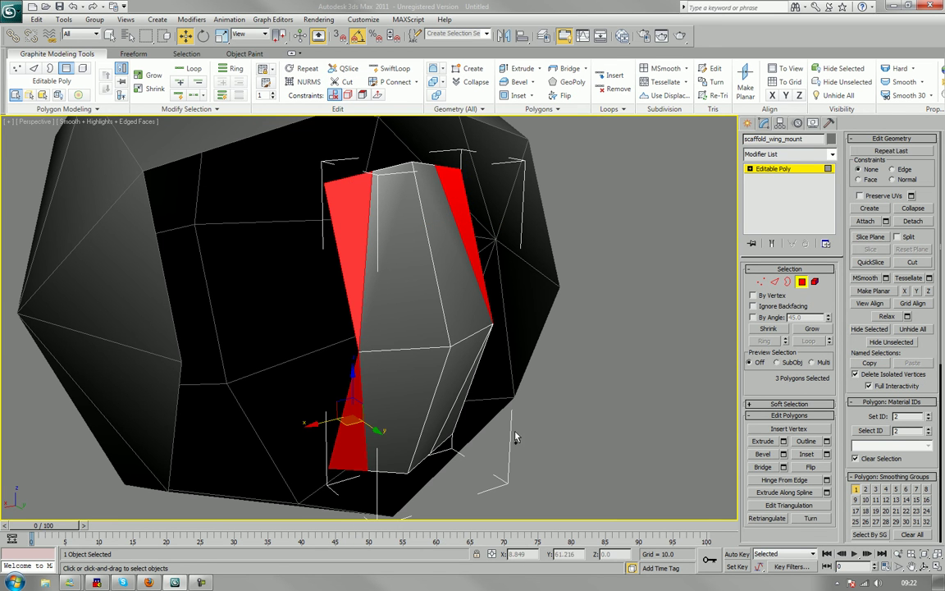
ctrl+click(449, 422)
key(alt+h)
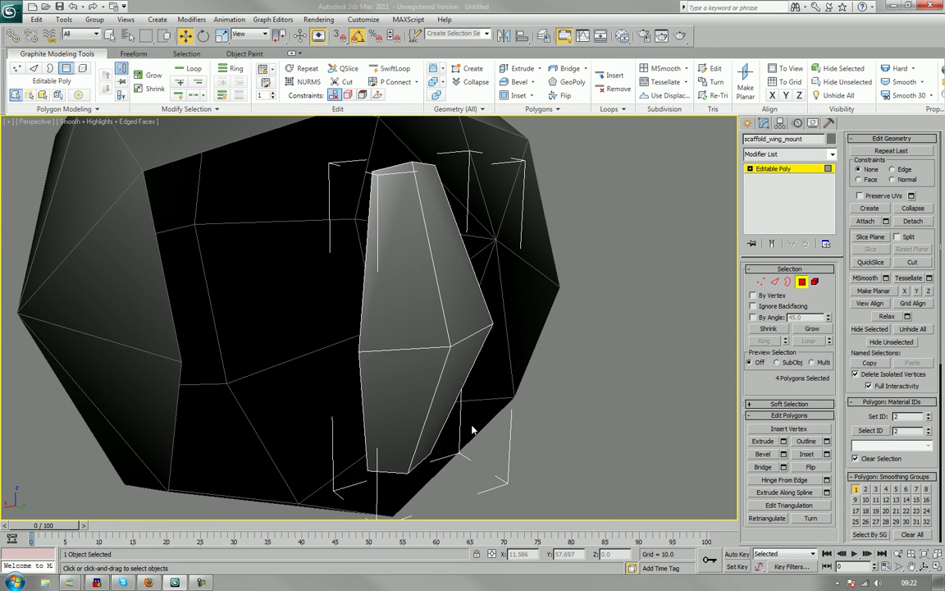
mouse_move(512, 333)
alt+middle_down()
mouse_move(586, 325)
mouse_move(557, 301)
mouse_move(439, 318)
mouse_move(514, 348)
mouse_move(523, 342)
mouse_move(481, 342)
mouse_move(506, 327)
mouse_move(482, 330)
mouse_move(500, 327)
mouse_move(504, 286)
mouse_move(433, 299)
mouse_move(485, 306)
mouse_move(497, 291)
mouse_move(479, 289)
mouse_move(491, 285)
alt+middle_up()
scroll(528, 338, down, 3)
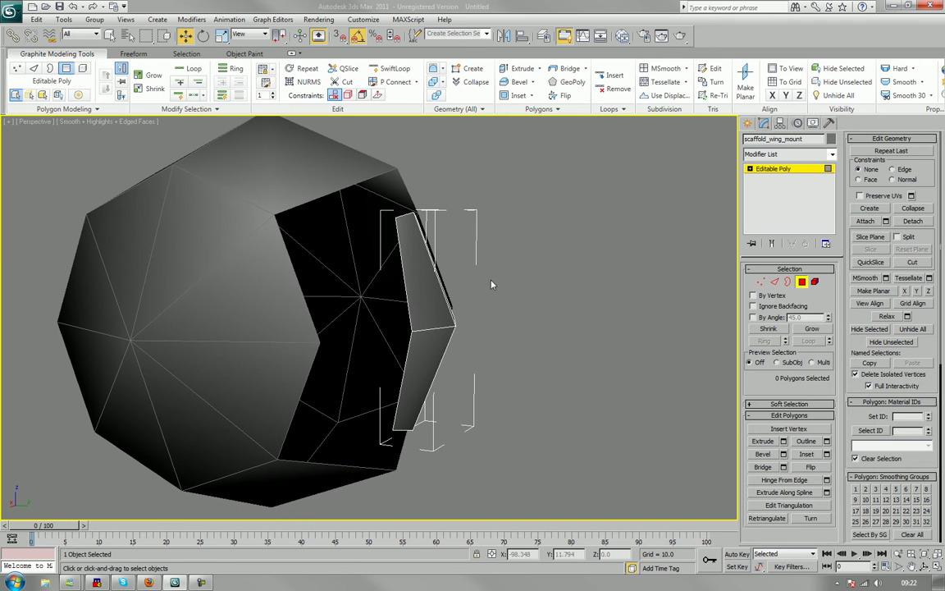
click(802, 282)
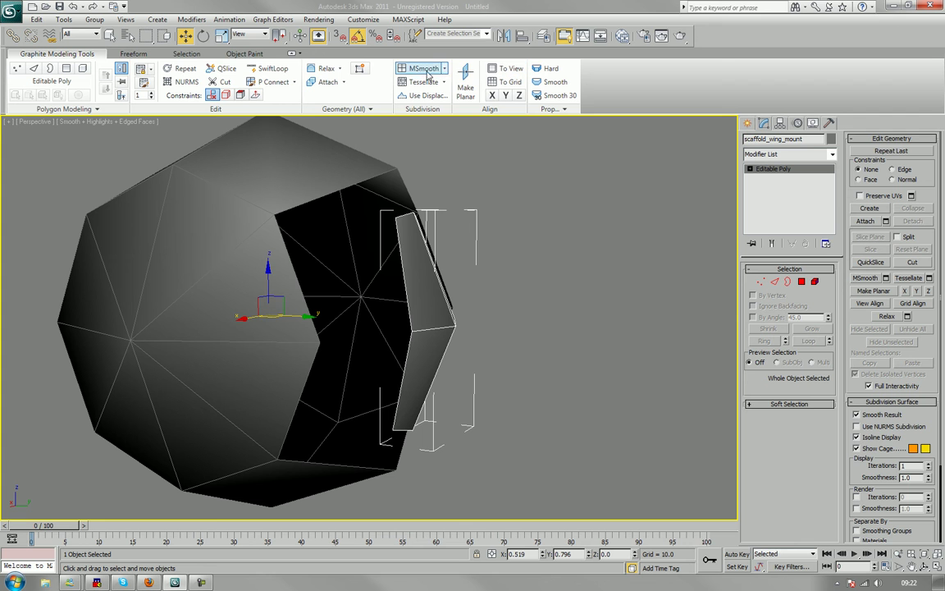
click(271, 68)
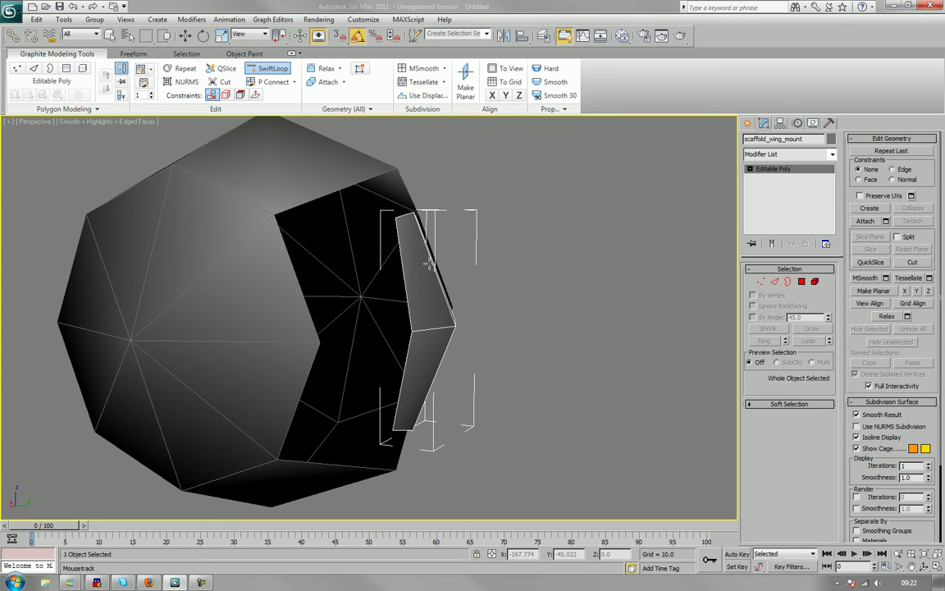
alt+middle_drag(484, 267, 422, 274)
click(273, 69)
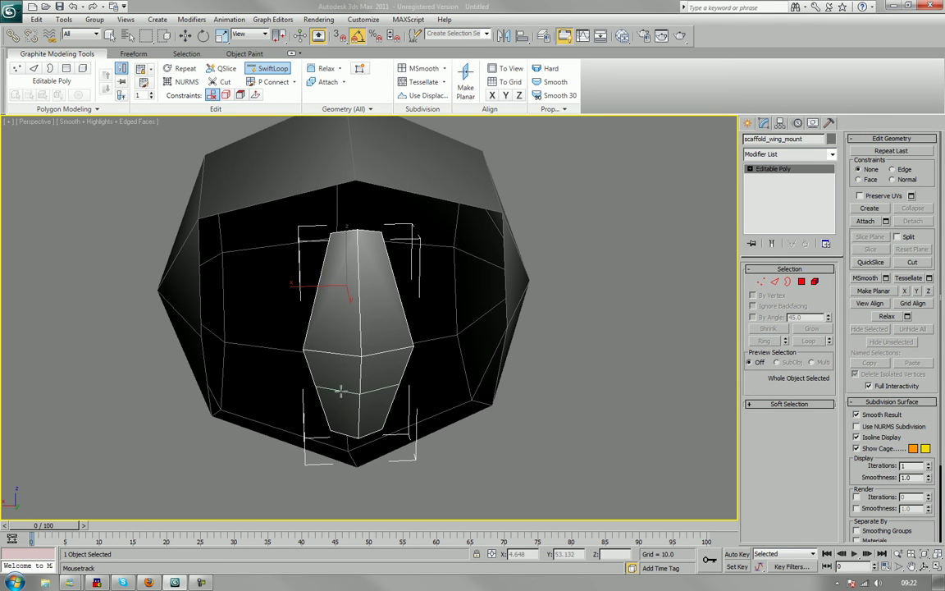
right_click(472, 379)
- Weld all of the tapered panel's vertices with a 0.1 threshold and leave the vertex sub-object level
alt+middle_drag(472, 379, 485, 322)
scroll(516, 363, up, 3)
scroll(516, 362, up, 3)
scroll(498, 350, down, 3)
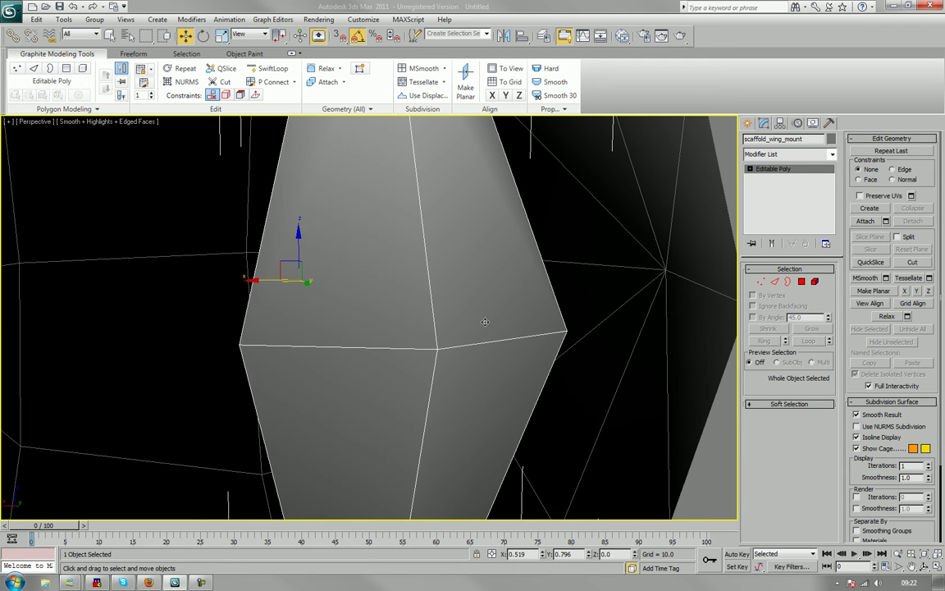
click(761, 282)
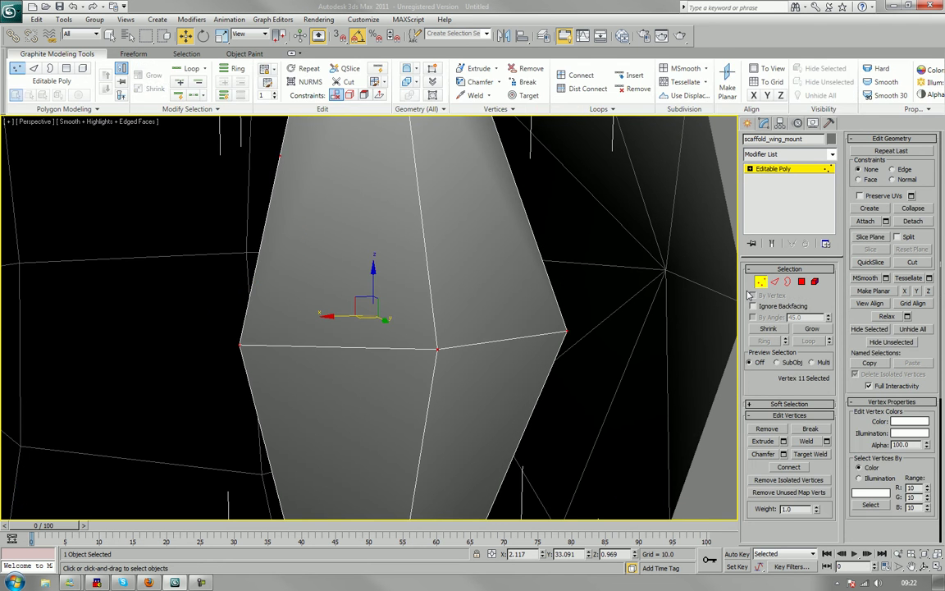
click(826, 442)
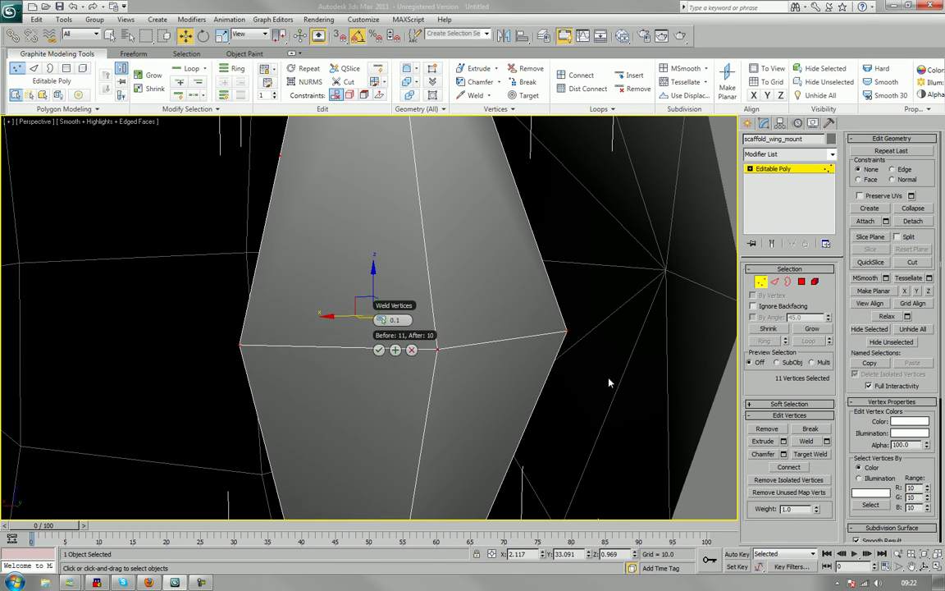
click(379, 350)
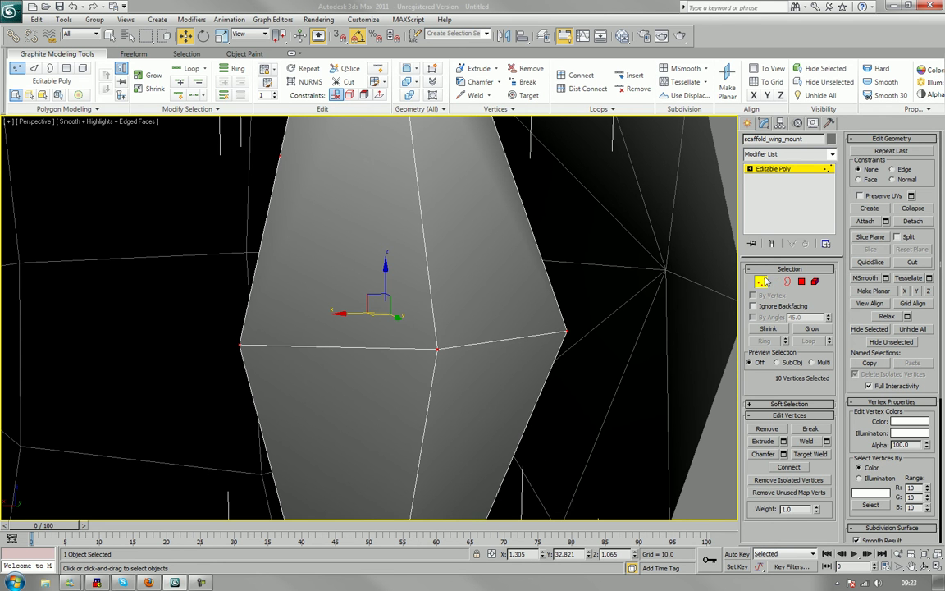
click(764, 280)
- Insert a horizontal SwiftLoop edge loop across the lower half of the tapered panel
middle_drag(440, 169, 432, 240)
scroll(426, 230, down, 3)
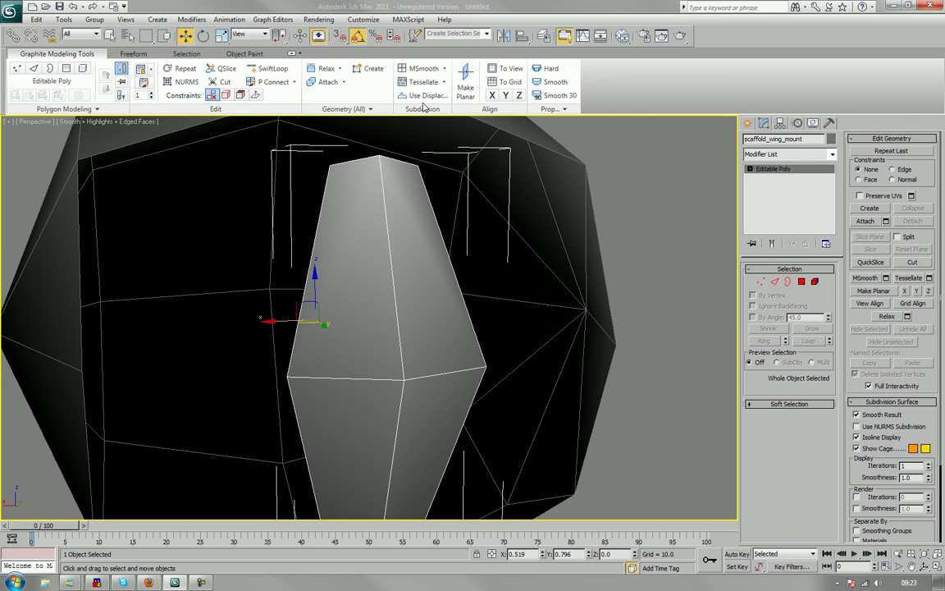
middle_drag(320, 271, 335, 234)
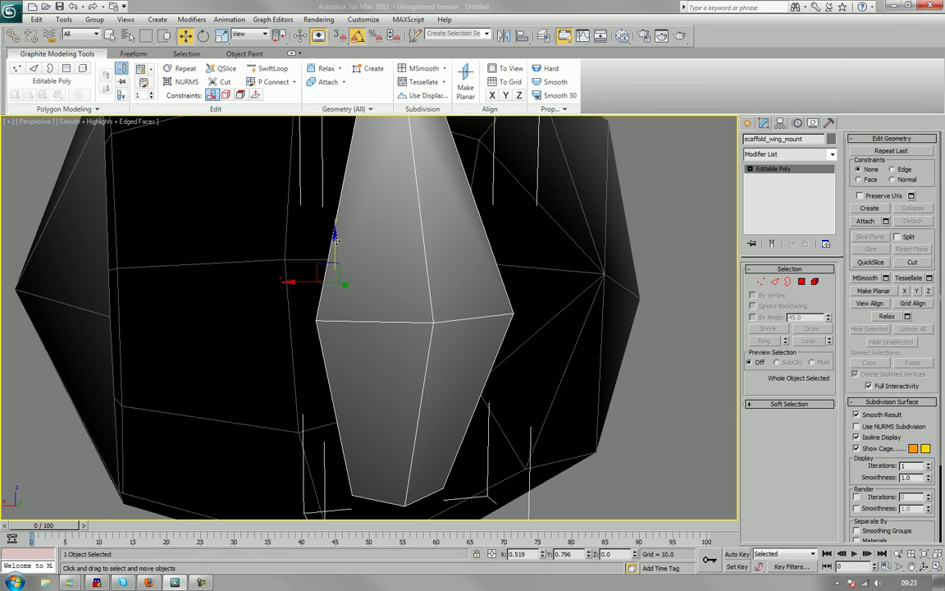
click(272, 68)
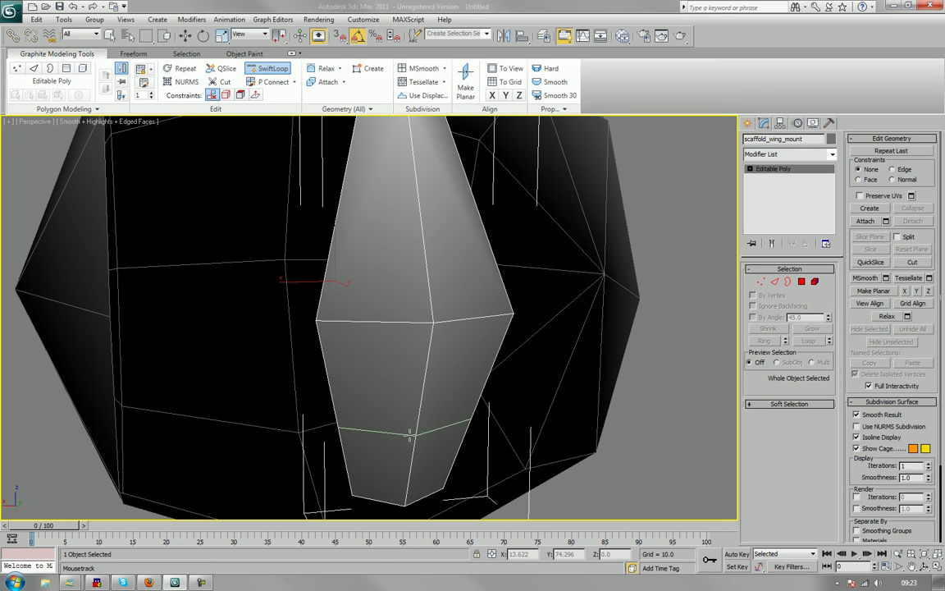
click(410, 434)
- Add a horizontal edge across the panel's upper half, using SwiftLoop on one side of the centre edge and Cut on the other
mouse_move(426, 390)
middle_down()
mouse_move(416, 467)
mouse_move(372, 458)
mouse_move(407, 468)
mouse_move(404, 399)
mouse_move(420, 473)
mouse_move(440, 401)
middle_up()
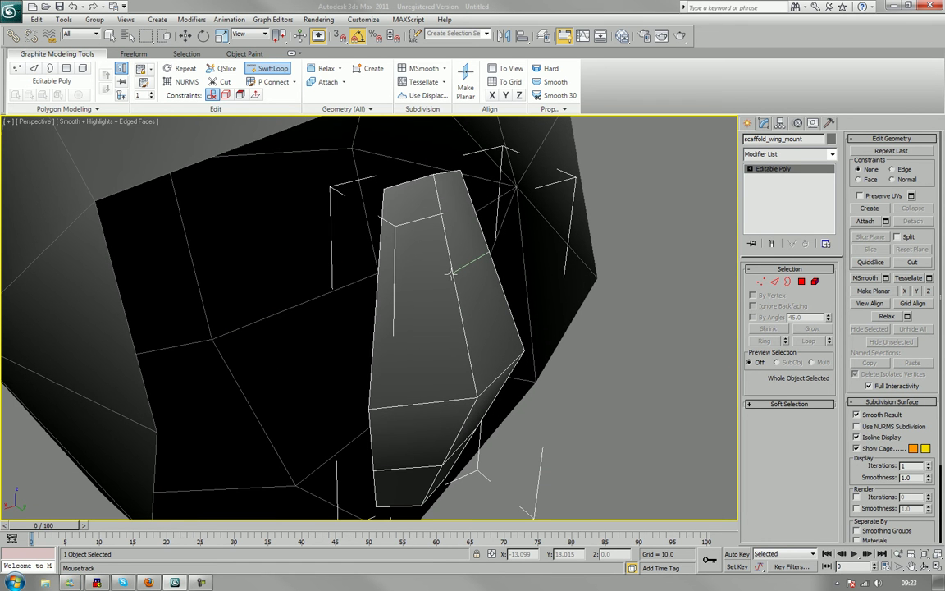
click(451, 273)
alt+middle_drag(481, 296, 479, 270)
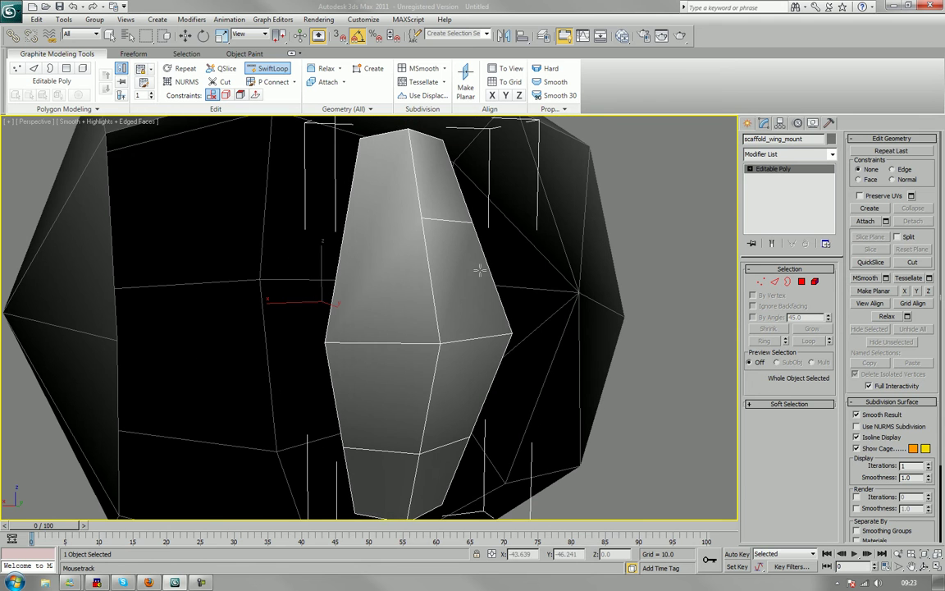
key(w)
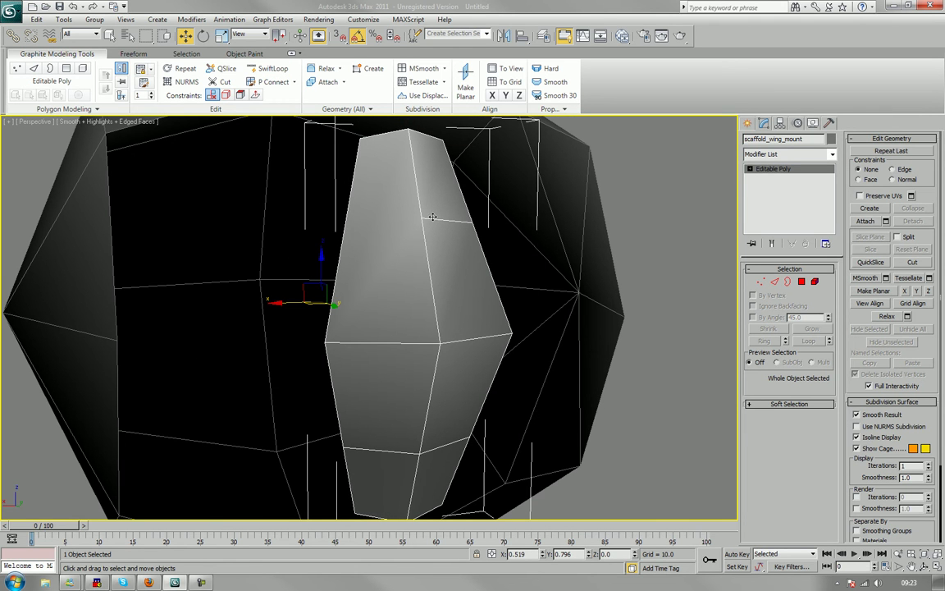
click(913, 262)
click(423, 215)
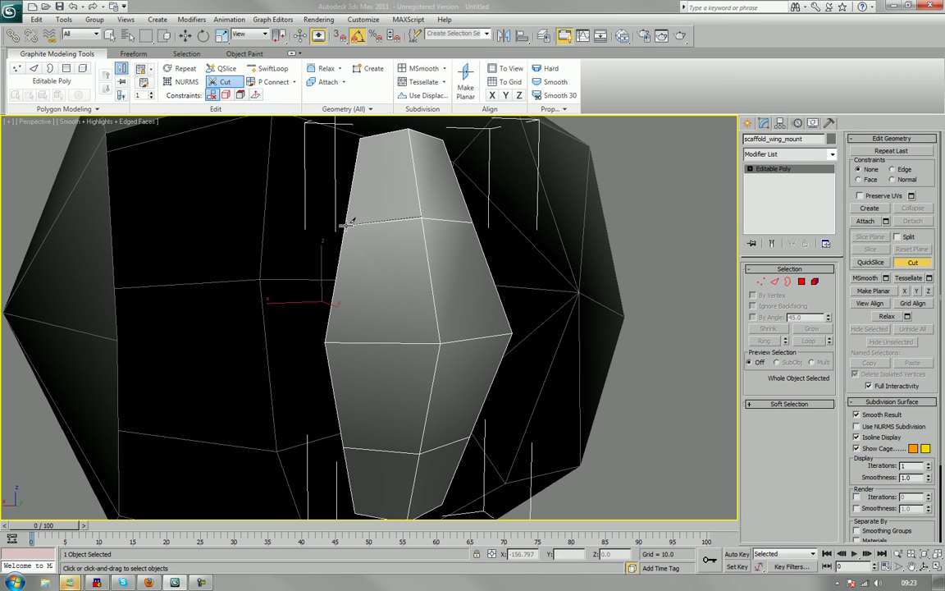
- Select all eight polygons of the tapered panel at polygon sub-object level
alt+middle_drag(510, 278, 586, 282)
click(802, 282)
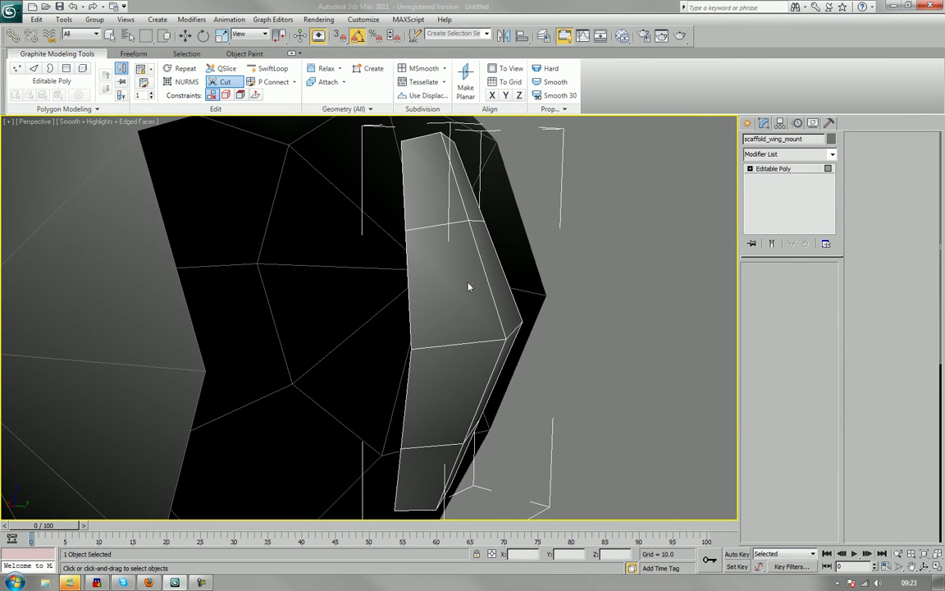
right_click(457, 196)
click(753, 269)
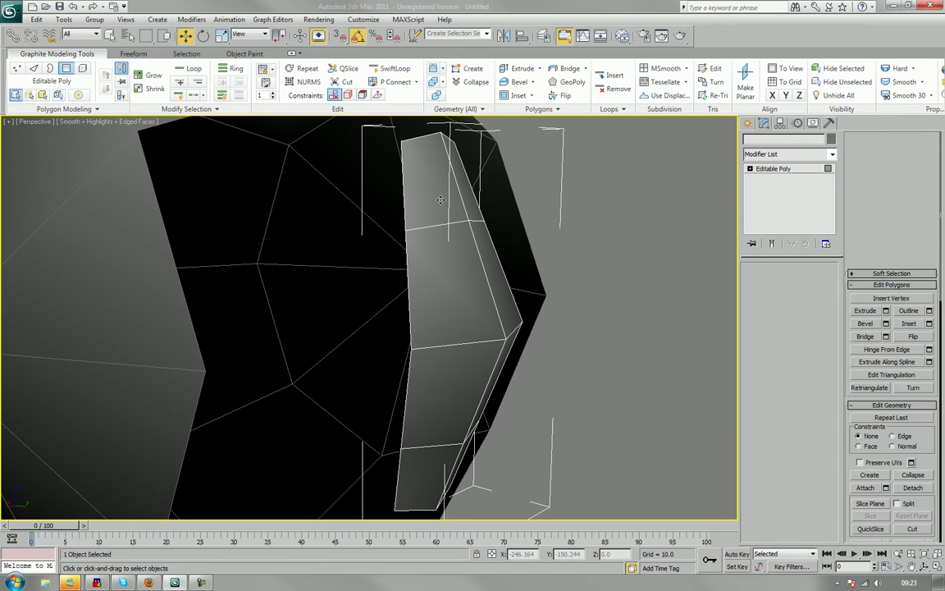
click(753, 269)
click(437, 204)
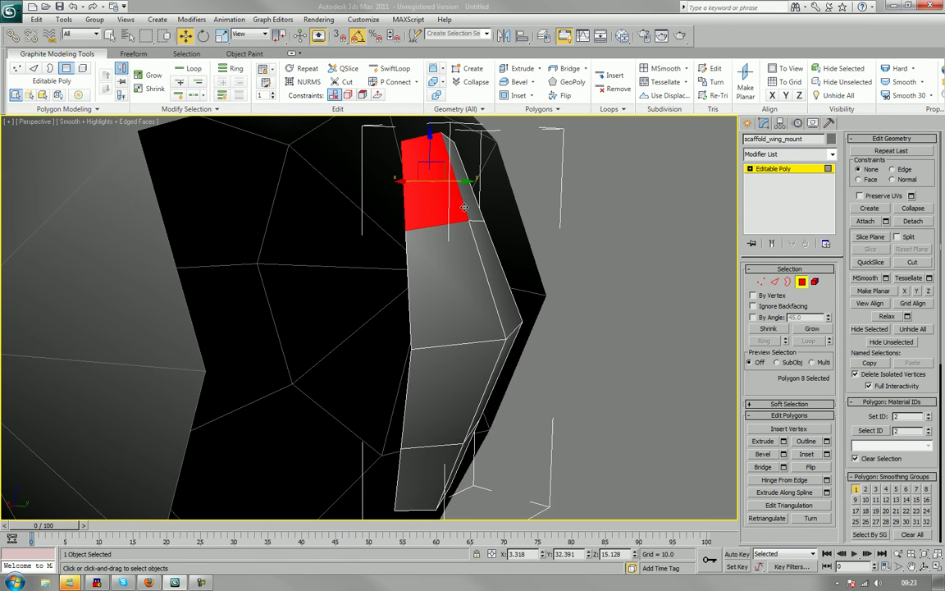
ctrl+click(472, 270)
ctrl+click(490, 277)
ctrl+click(485, 374)
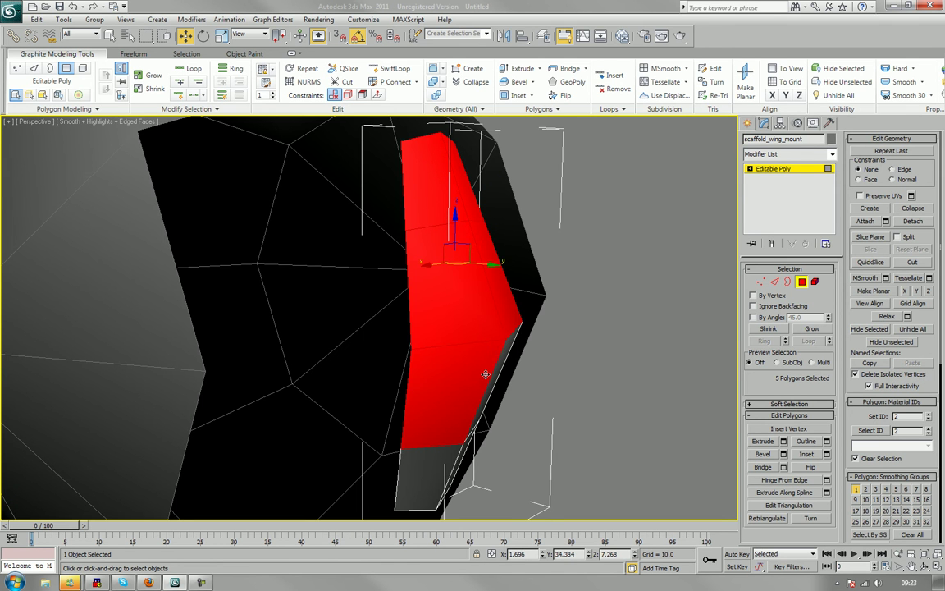
ctrl+click(489, 393)
ctrl+click(438, 474)
alt+middle_drag(457, 462, 437, 440)
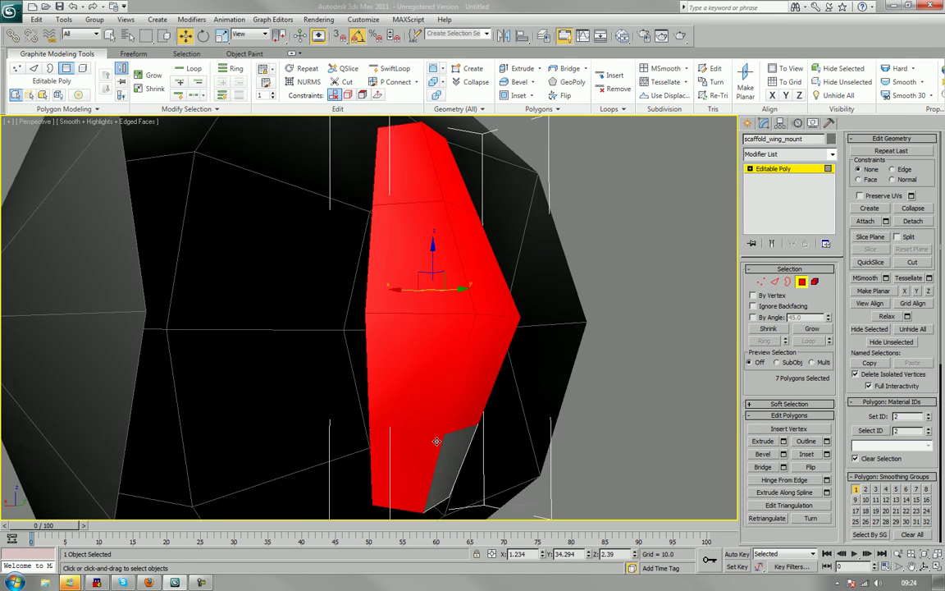
ctrl+click(445, 453)
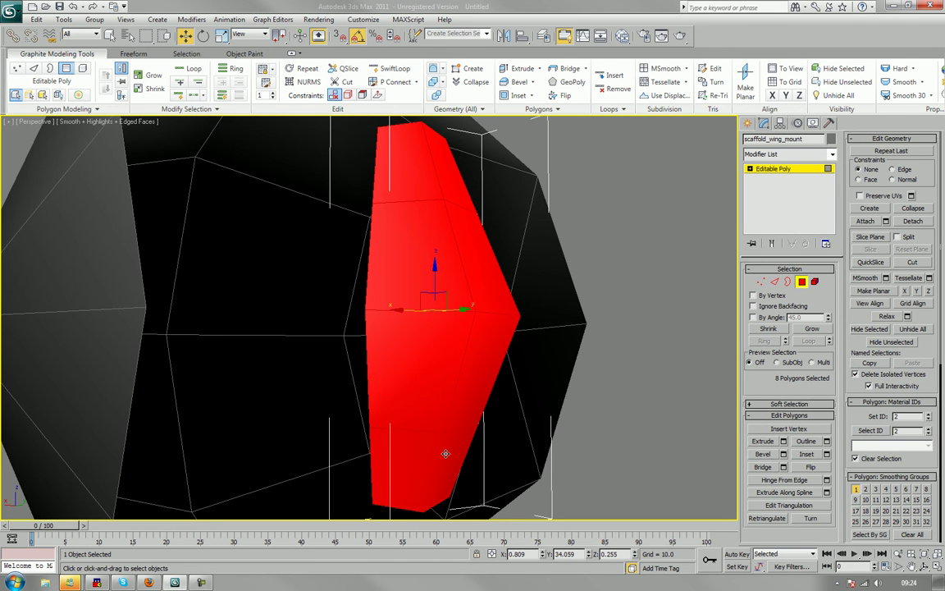
- Extrude the eight selected polygons with a height of 0 and move them outward along Y by about 6.8 units
alt+middle_drag(445, 456, 422, 374)
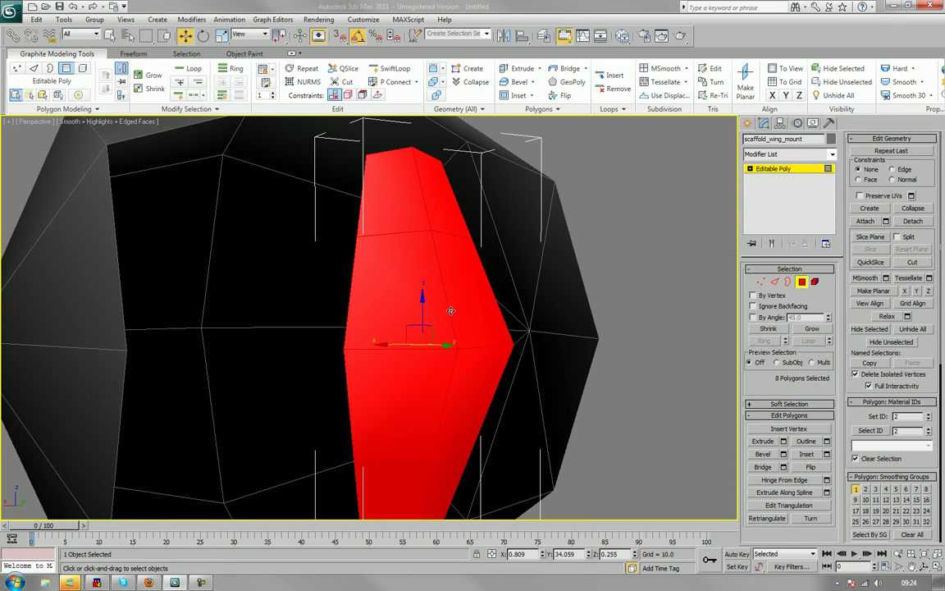
alt+middle_drag(450, 310, 404, 188)
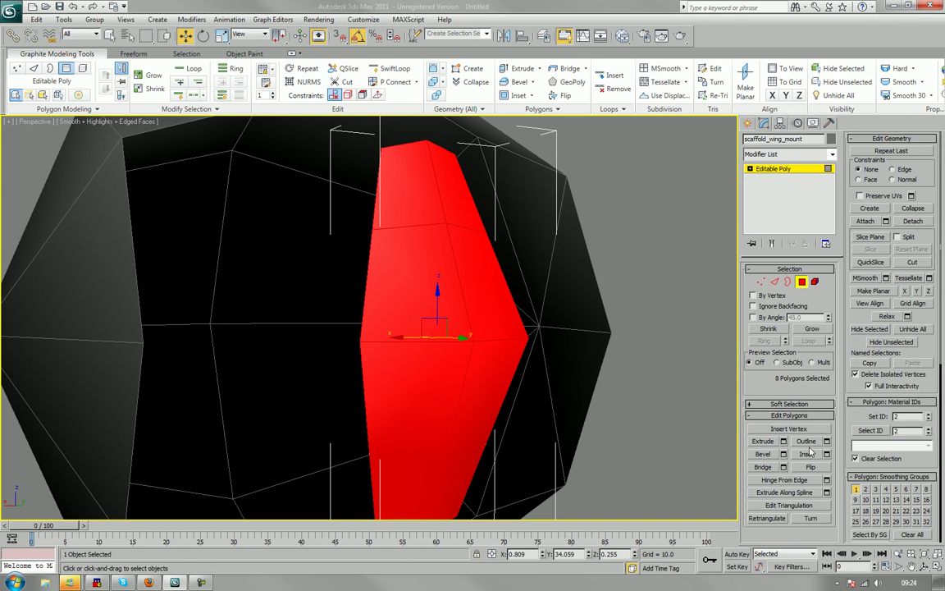
alt+middle_drag(489, 361, 512, 357)
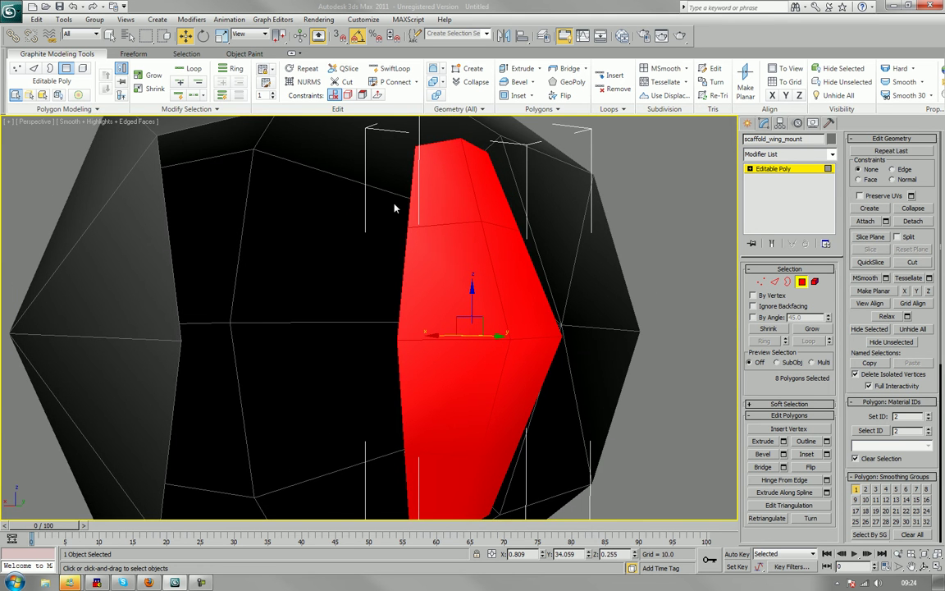
alt+middle_drag(394, 207, 414, 223)
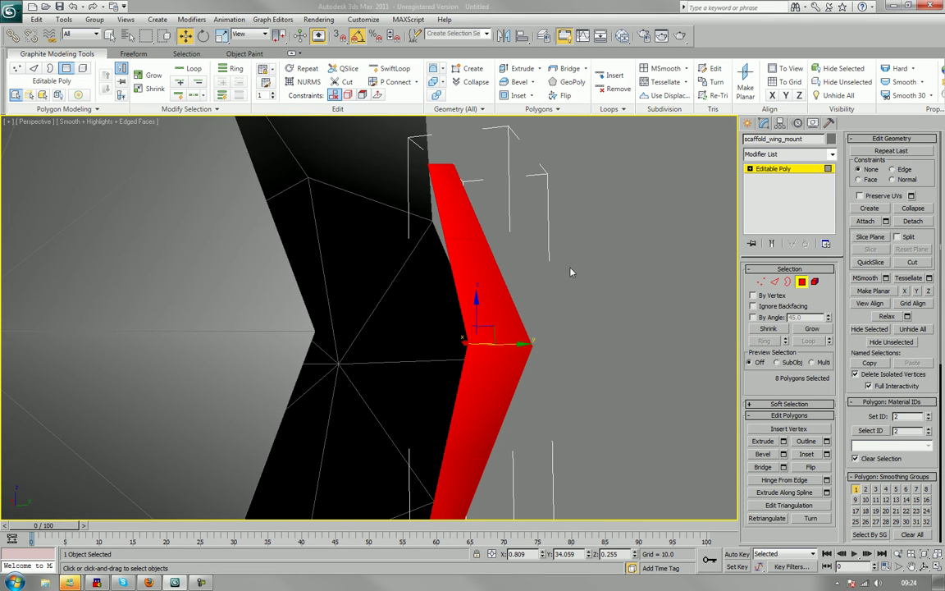
click(784, 441)
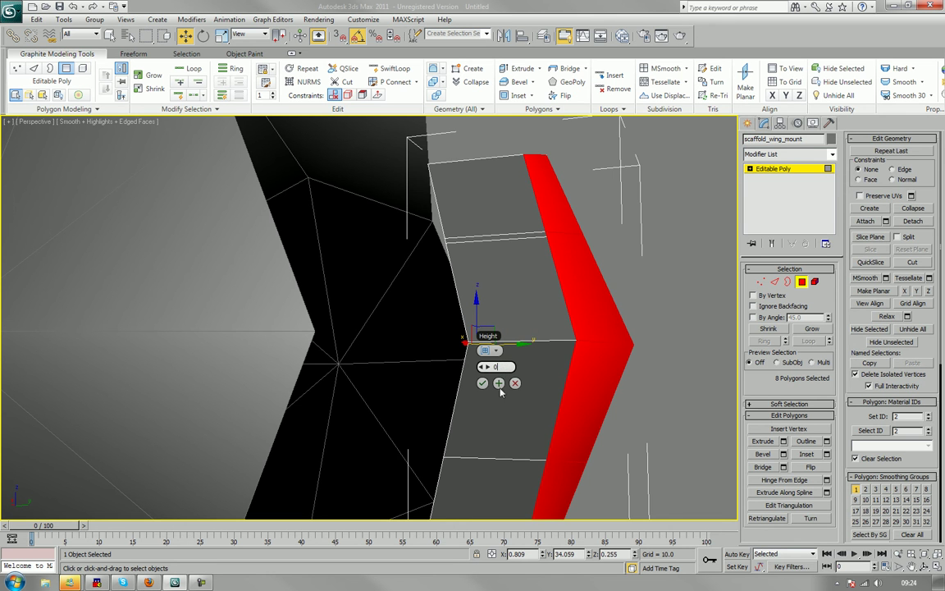
click(481, 383)
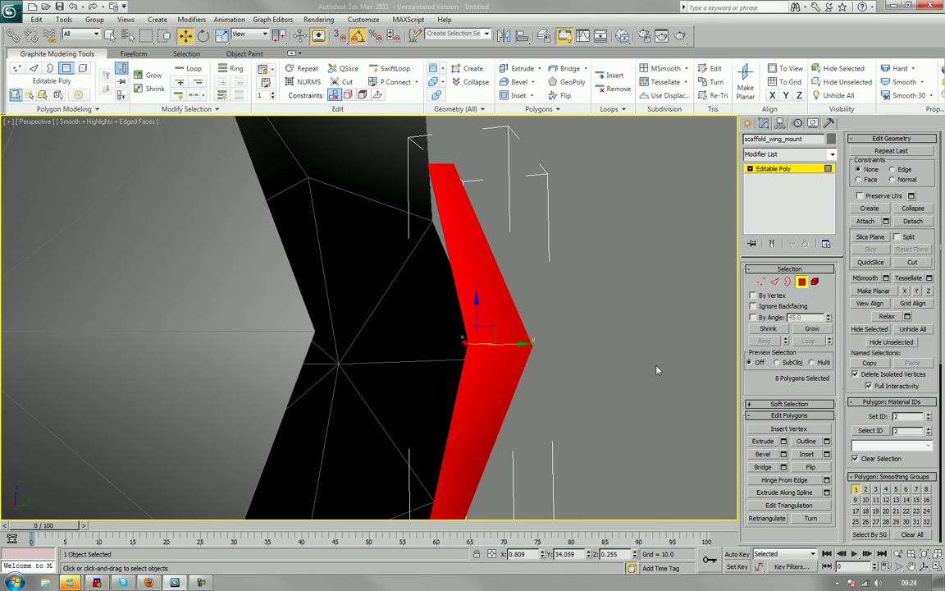
scroll(654, 371, down, 8)
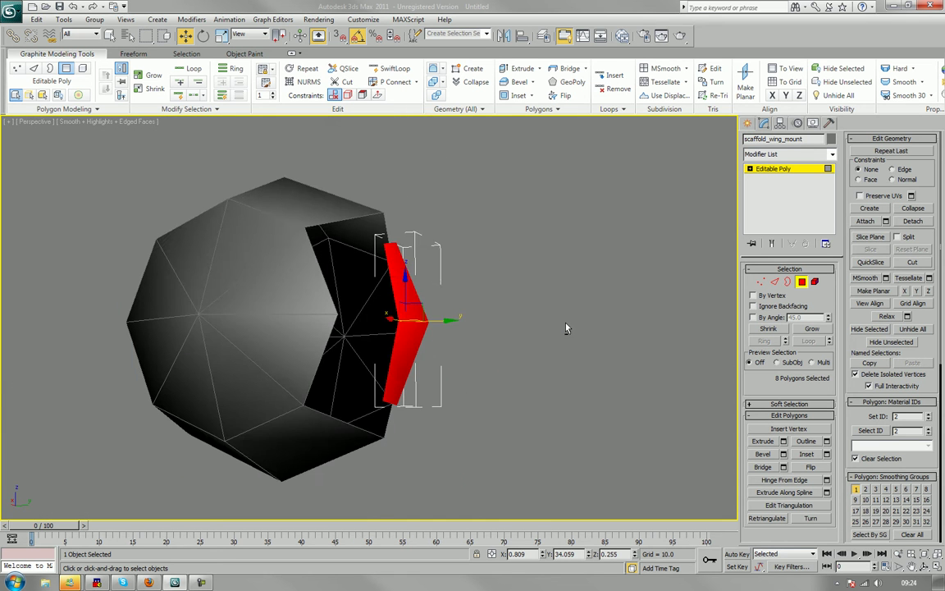
drag(452, 325, 472, 325)
- Select the two front edges at both the upper and lower ends of the mount and scale them narrower along X
alt+middle_drag(504, 294, 444, 268)
scroll(432, 329, up, 3)
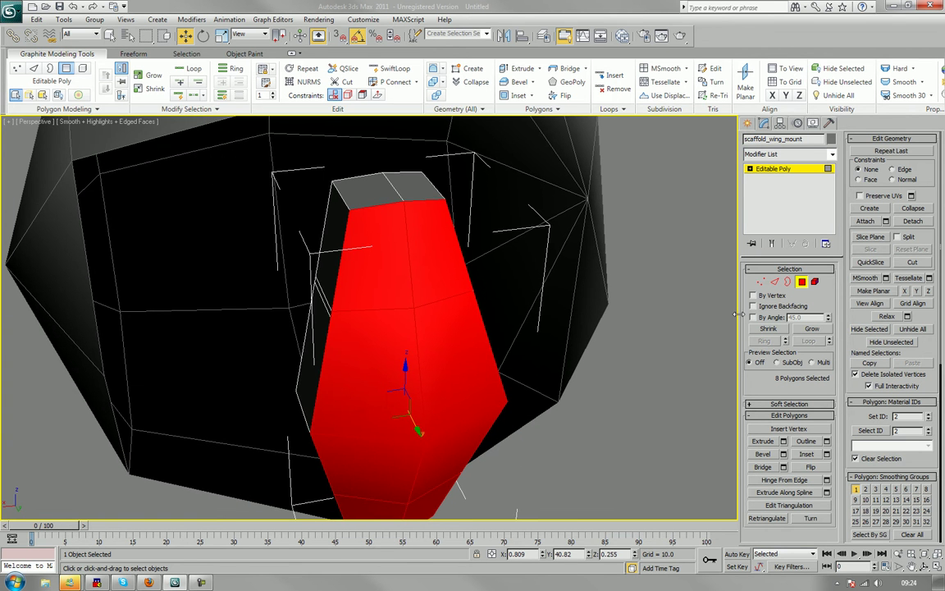
click(774, 281)
key(2)
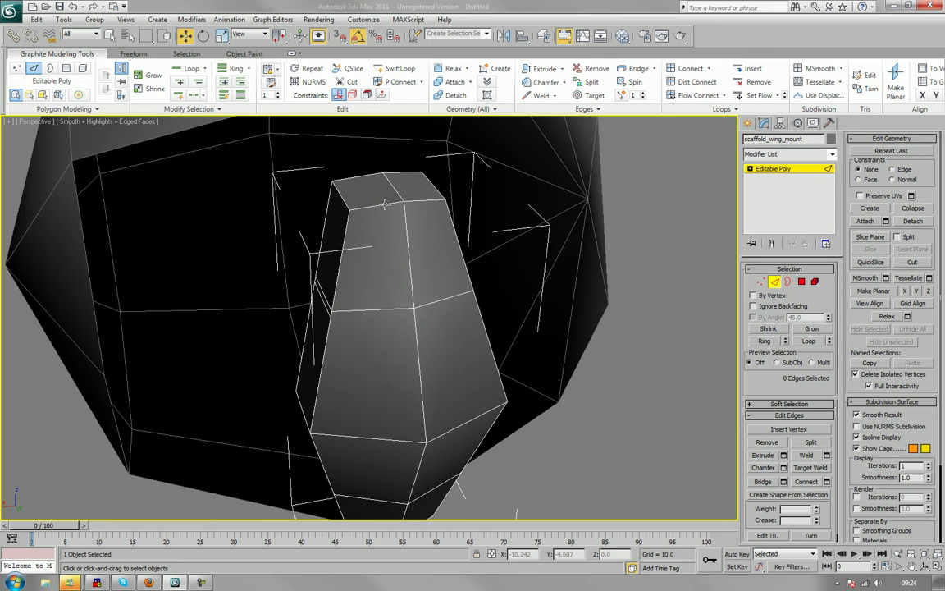
click(417, 198)
ctrl+click(417, 198)
alt+middle_drag(431, 261, 411, 273)
scroll(429, 293, down, 3)
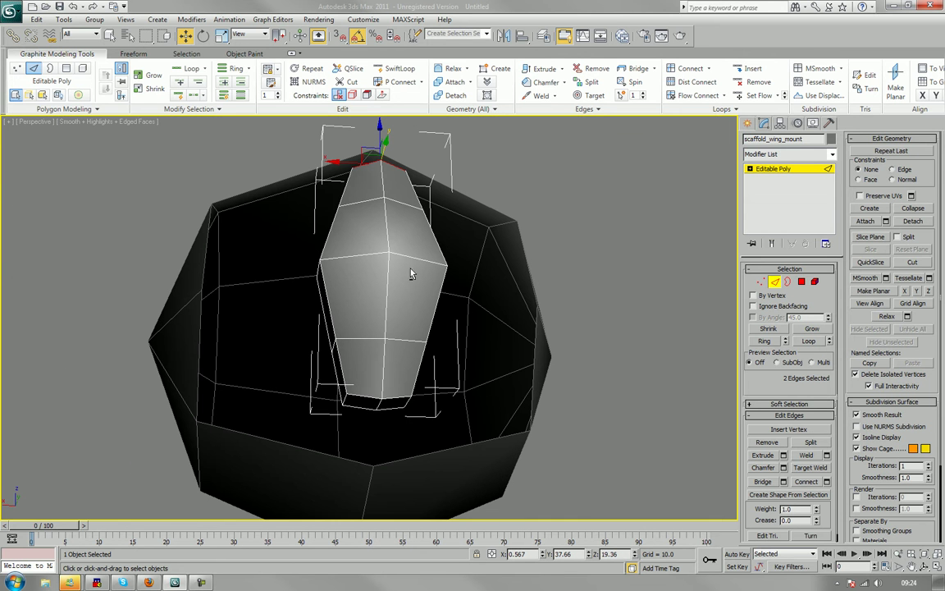
ctrl+click(368, 399)
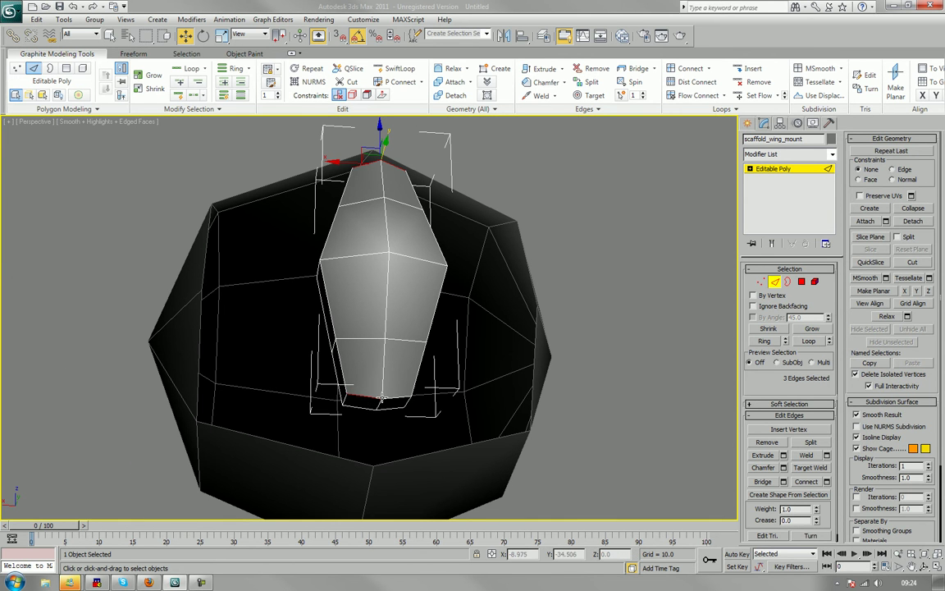
ctrl+click(404, 398)
key(e)
key(r)
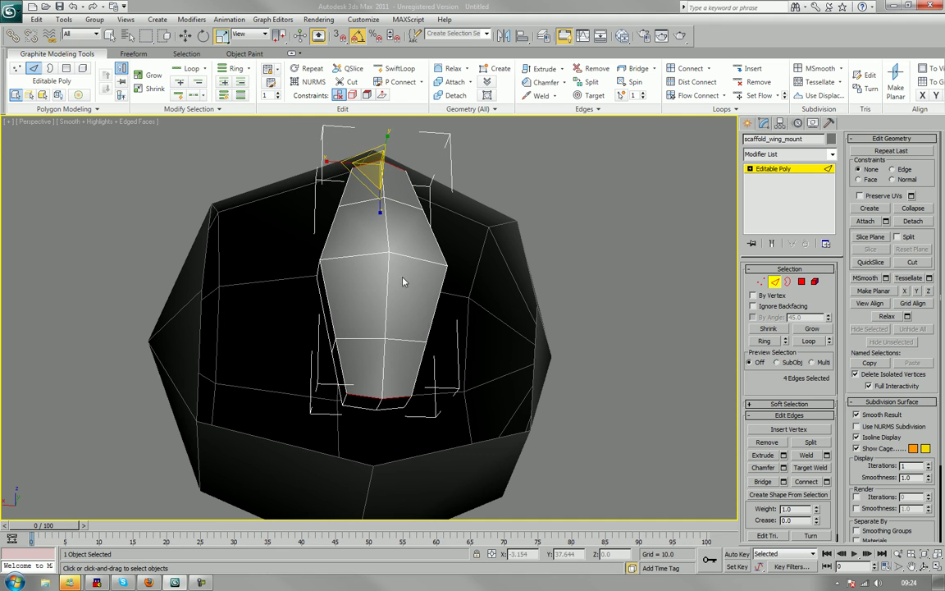
drag(324, 160, 354, 158)
- Scale the four middle polygons of the mount's front face slightly narrower along X and deselect them
alt+middle_drag(354, 158, 391, 233)
click(802, 284)
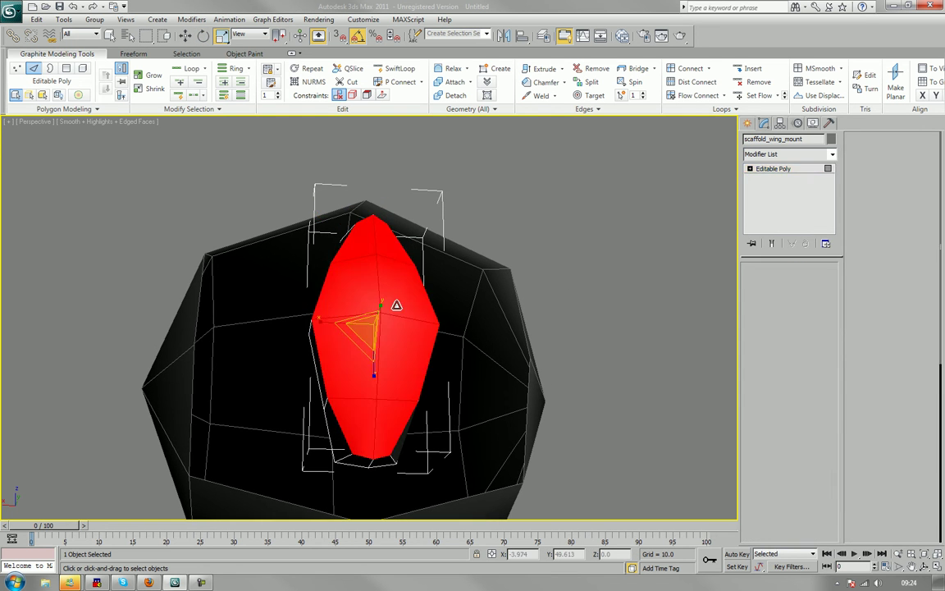
click(369, 302)
ctrl+click(408, 299)
ctrl+click(408, 354)
ctrl+click(366, 354)
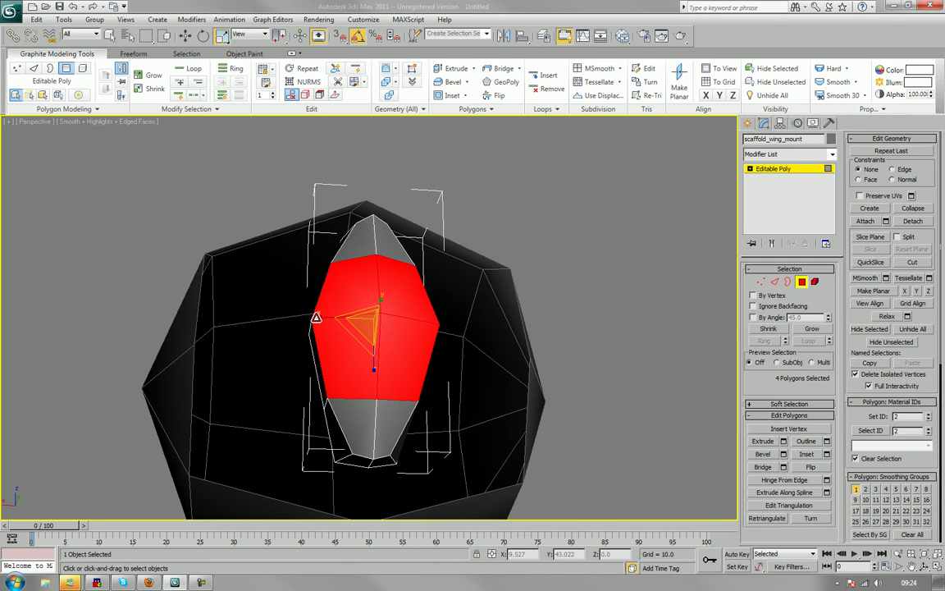
drag(319, 319, 332, 318)
click(653, 274)
- Select the horizontal edge loops across the mount's upper and lower halves
middle_drag(422, 302, 373, 341)
scroll(369, 324, up, 2)
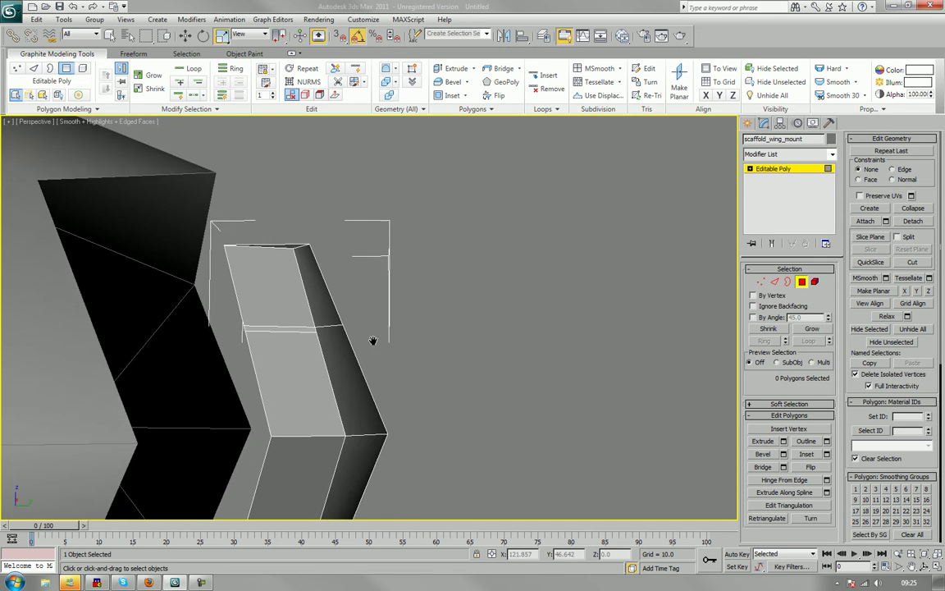
scroll(322, 370, up, 2)
mouse_move(321, 369)
middle_down()
mouse_move(299, 393)
mouse_move(315, 351)
middle_up()
alt+middle_drag(283, 346, 371, 353)
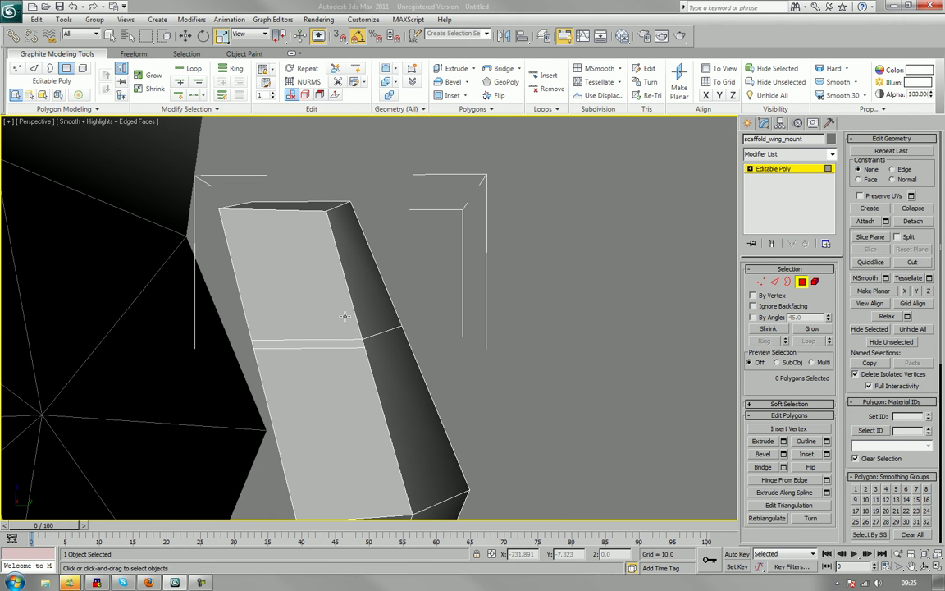
alt+middle_drag(334, 324, 378, 303)
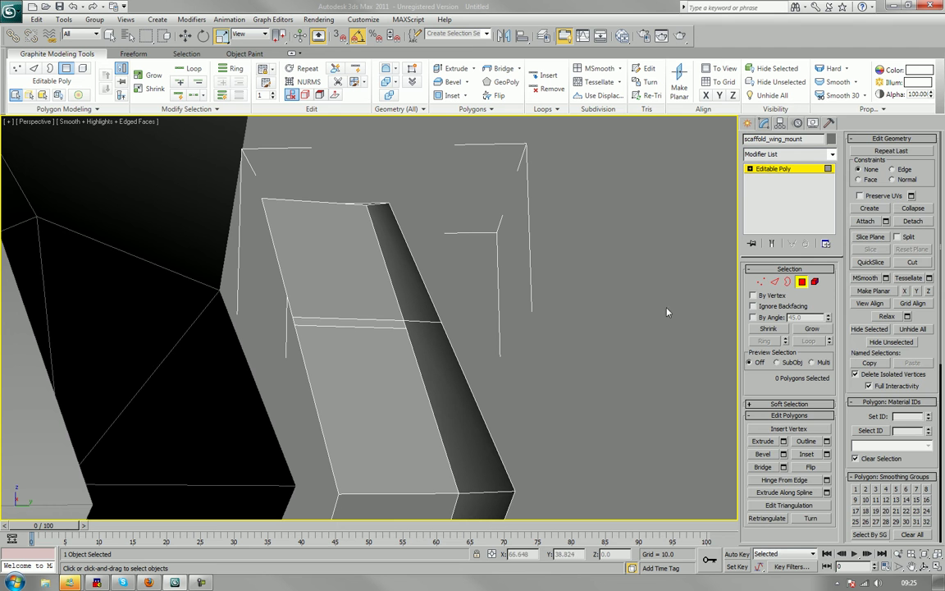
key(2)
click(393, 320)
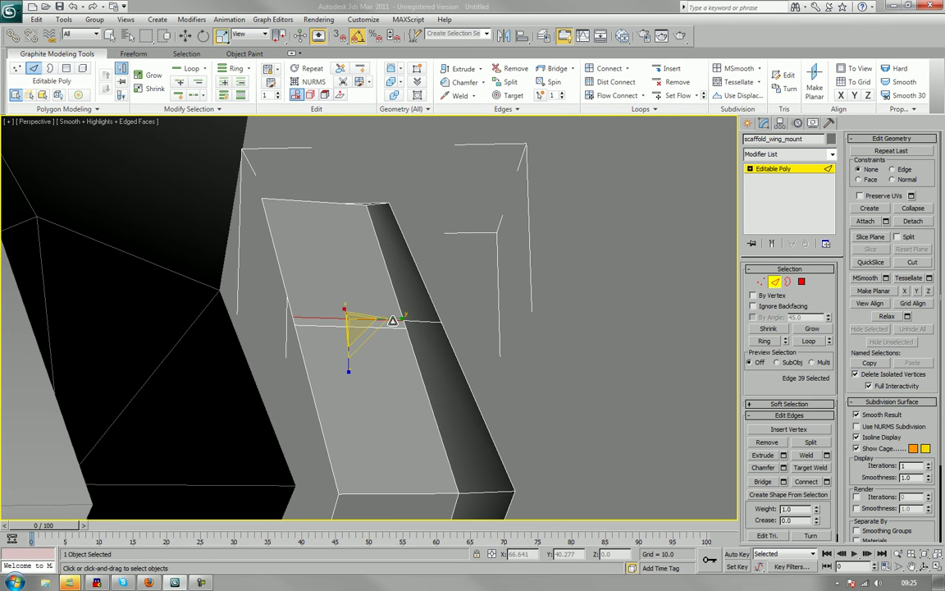
alt+middle_drag(392, 321, 431, 293)
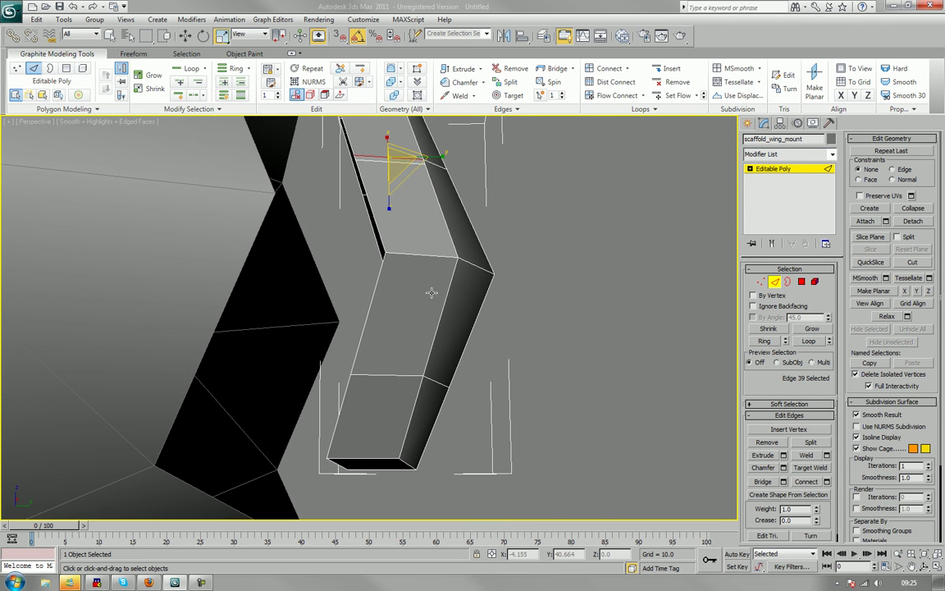
ctrl+click(395, 374)
click(808, 340)
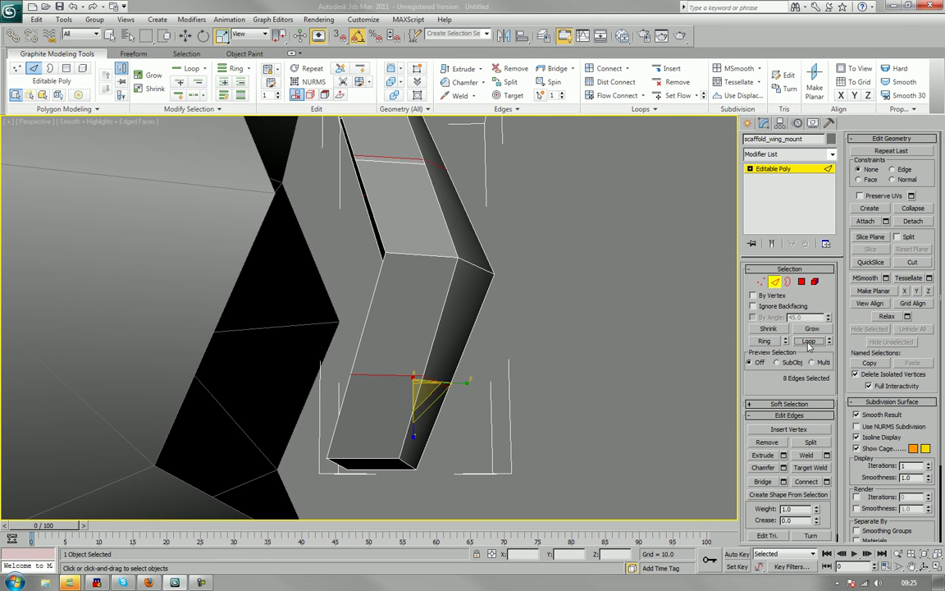
- Chamfer the two selected horizontal edge loops with an amount of 0.044
click(782, 468)
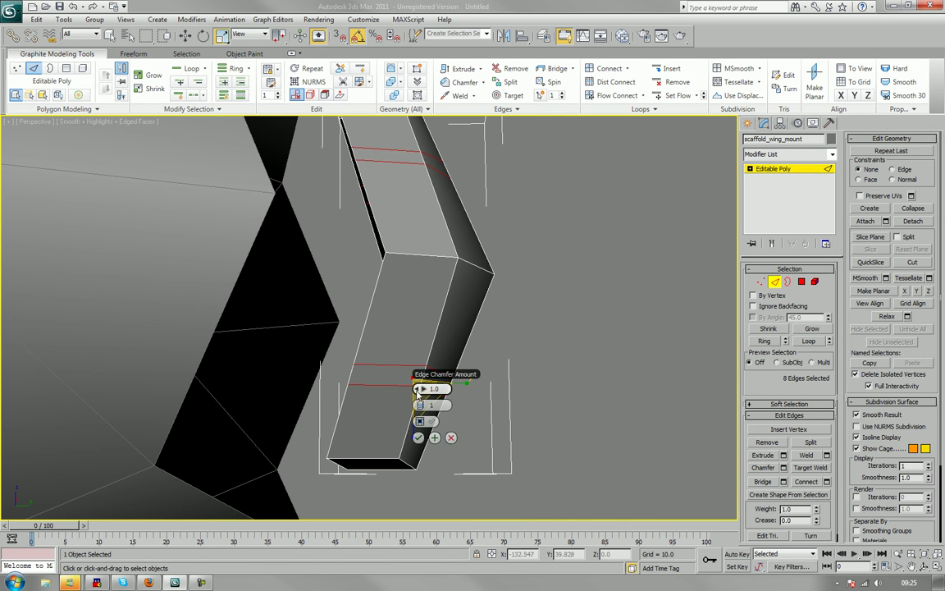
drag(419, 388, 417, 388)
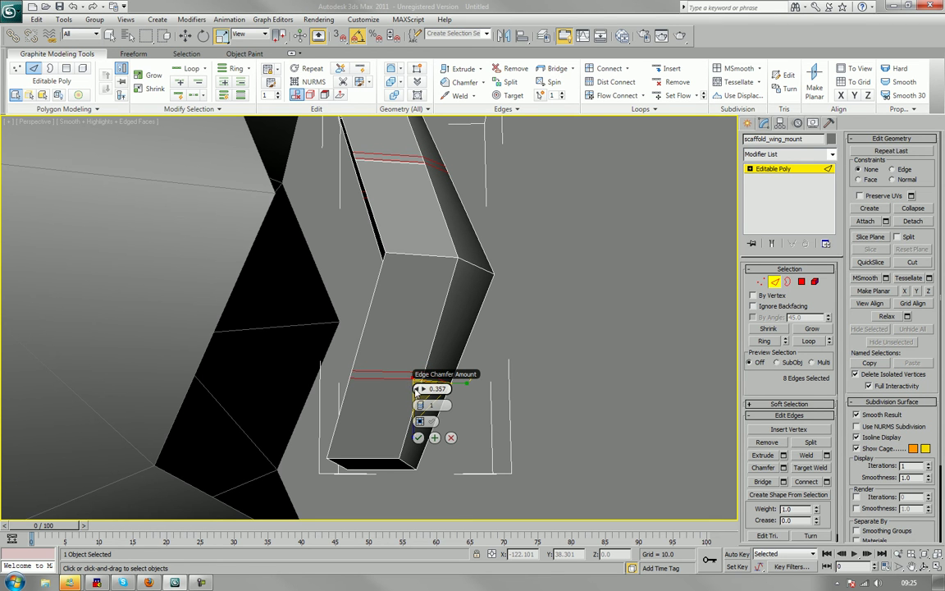
drag(419, 388, 419, 389)
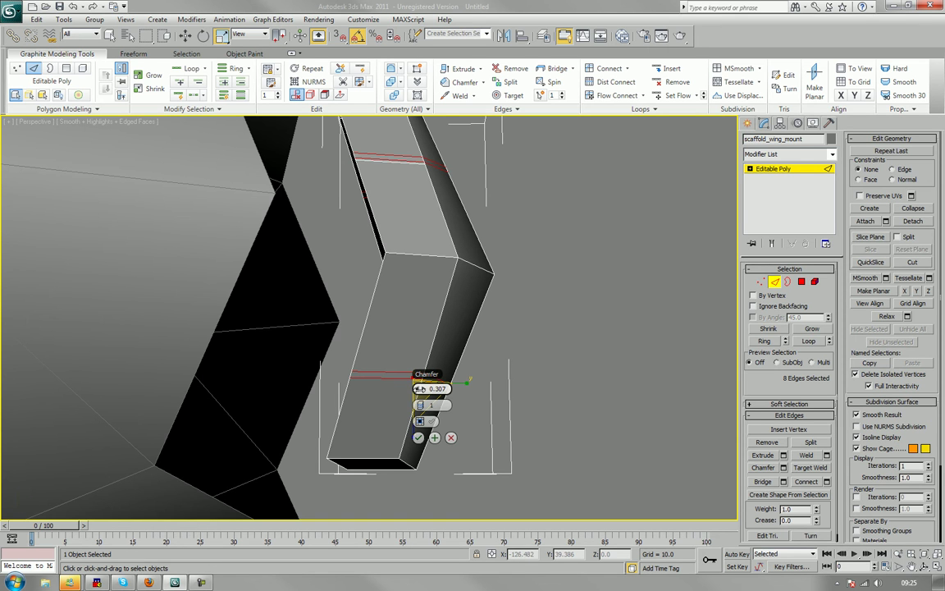
drag(419, 388, 421, 391)
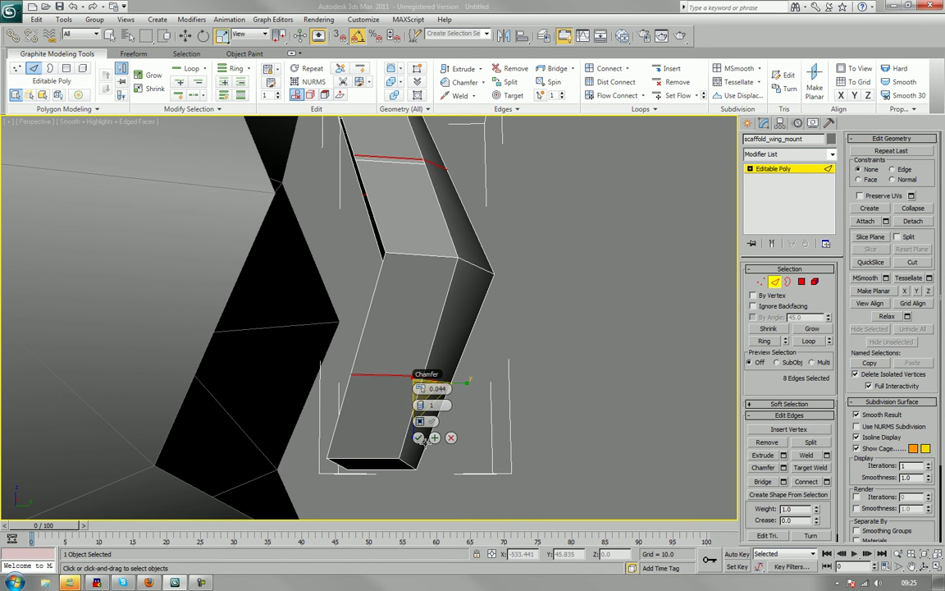
click(419, 438)
- Try scaling the two outer front edges at the mount's upper and lower ends along Y
middle_drag(518, 331, 487, 417)
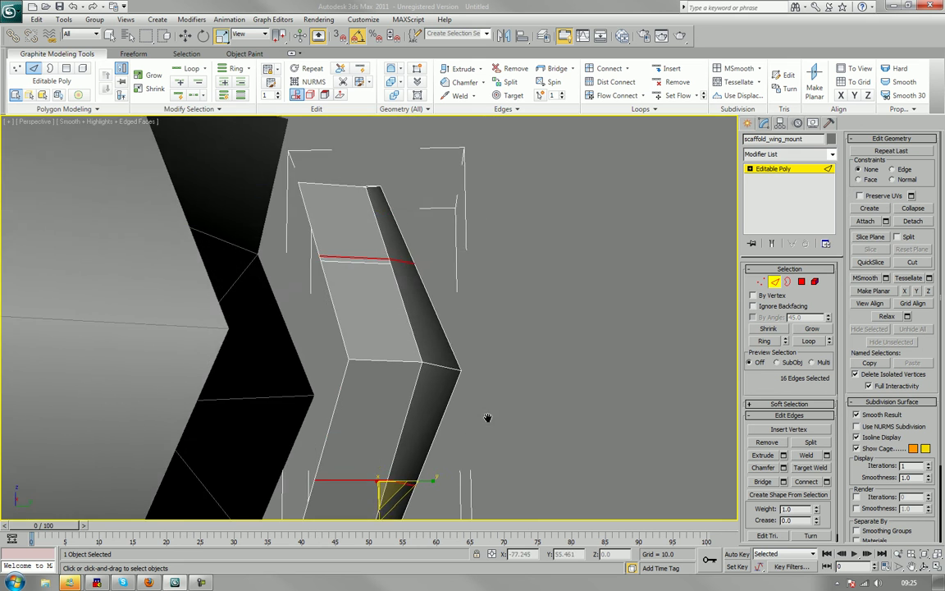
scroll(419, 336, up, 6)
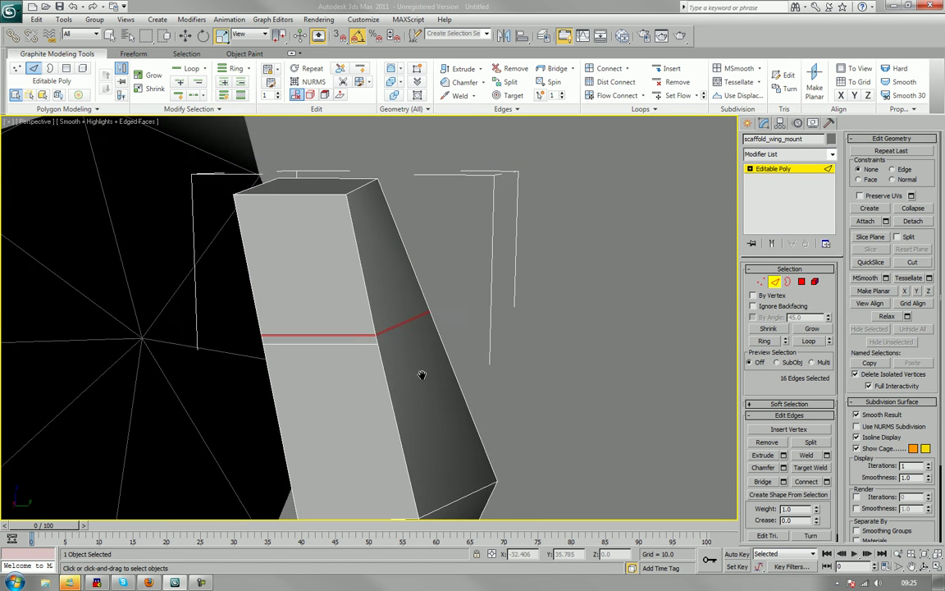
middle_drag(421, 375, 431, 385)
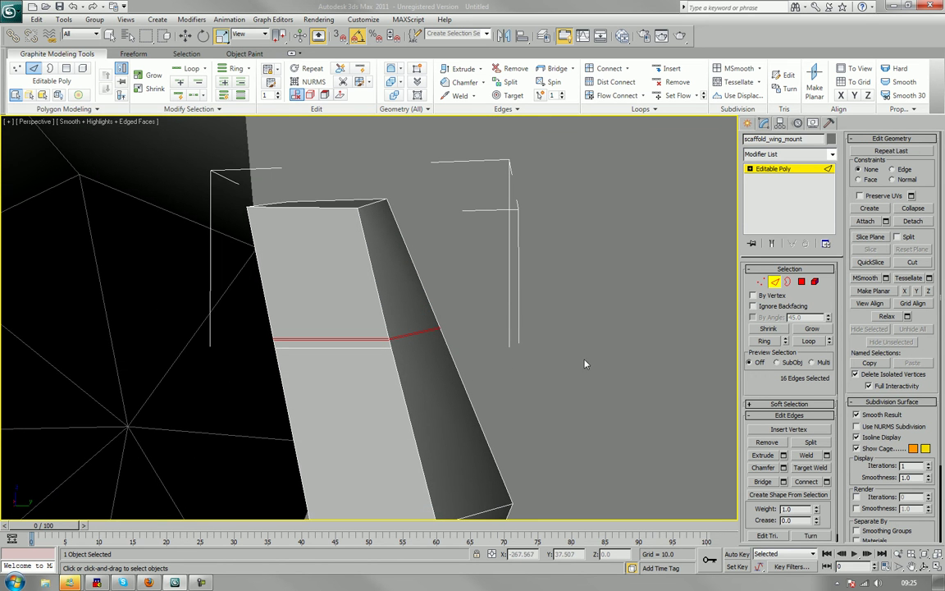
click(410, 268)
scroll(413, 274, down, 5)
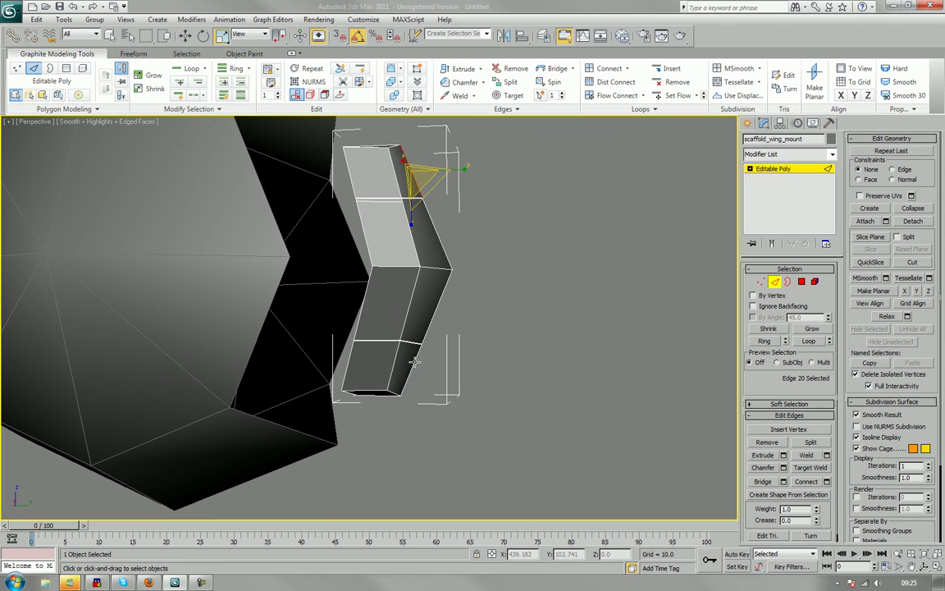
ctrl+click(416, 362)
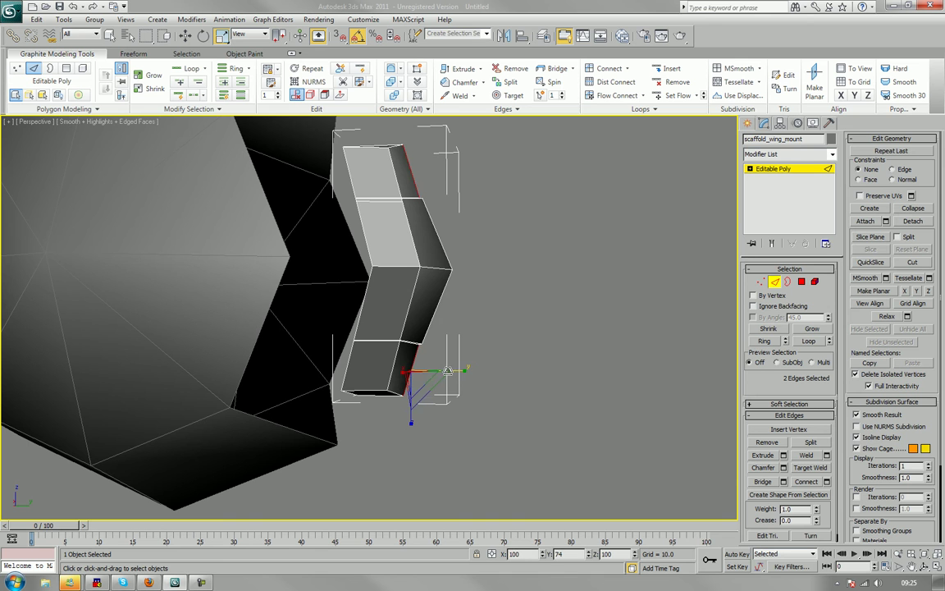
middle_drag(469, 269, 469, 301)
click(392, 175)
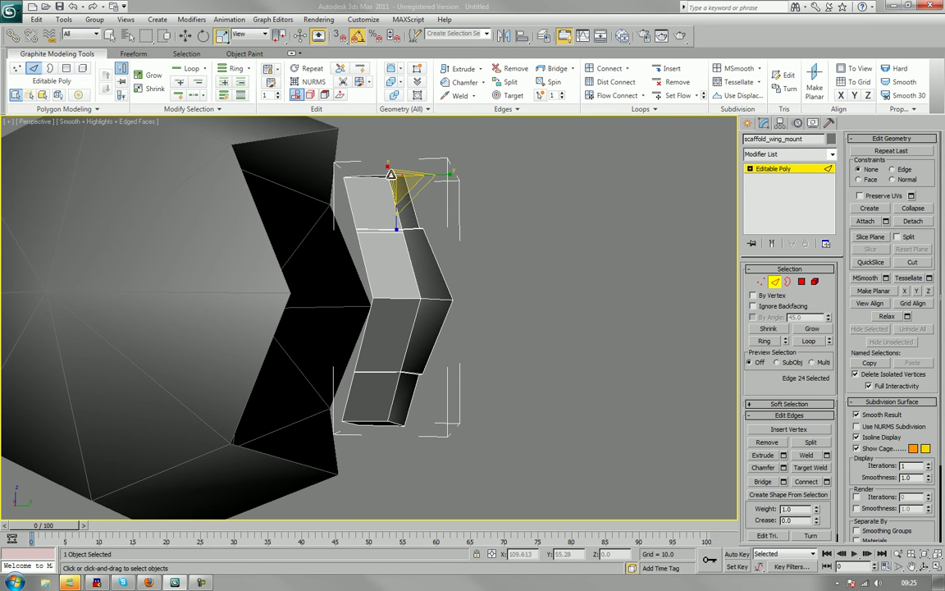
ctrl+click(376, 423)
click(395, 228)
drag(395, 228, 328, 205)
key(ctrl+z)
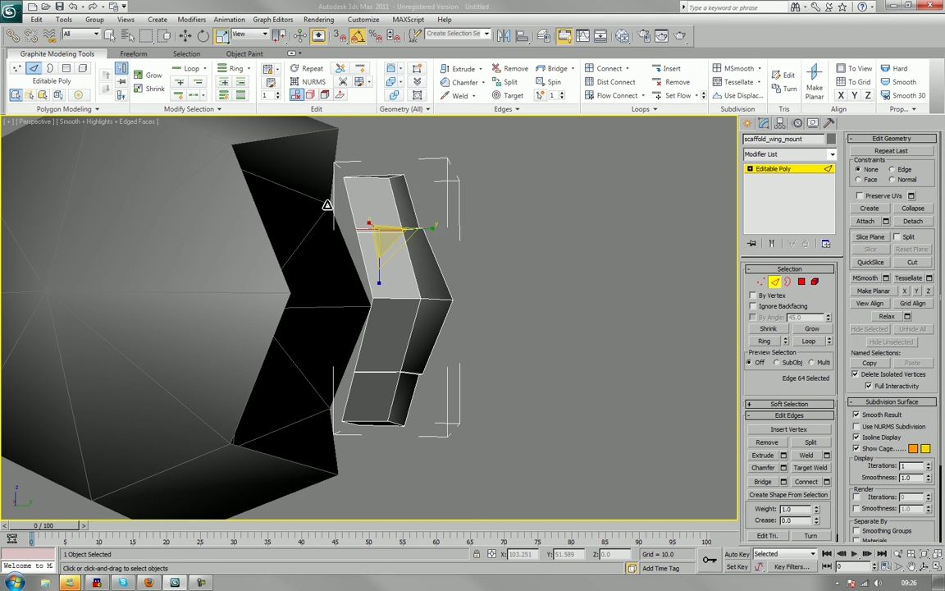
click(385, 176)
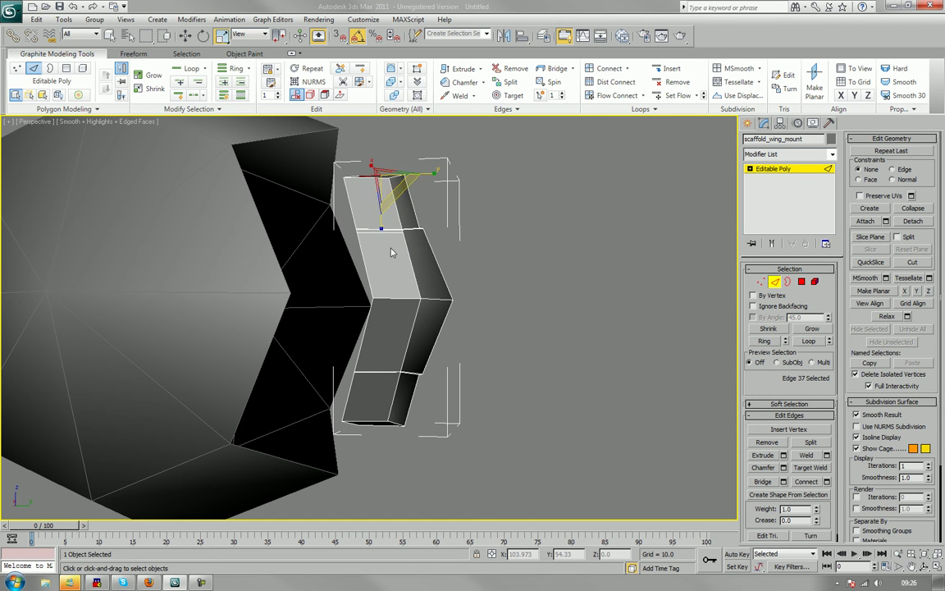
ctrl+click(379, 424)
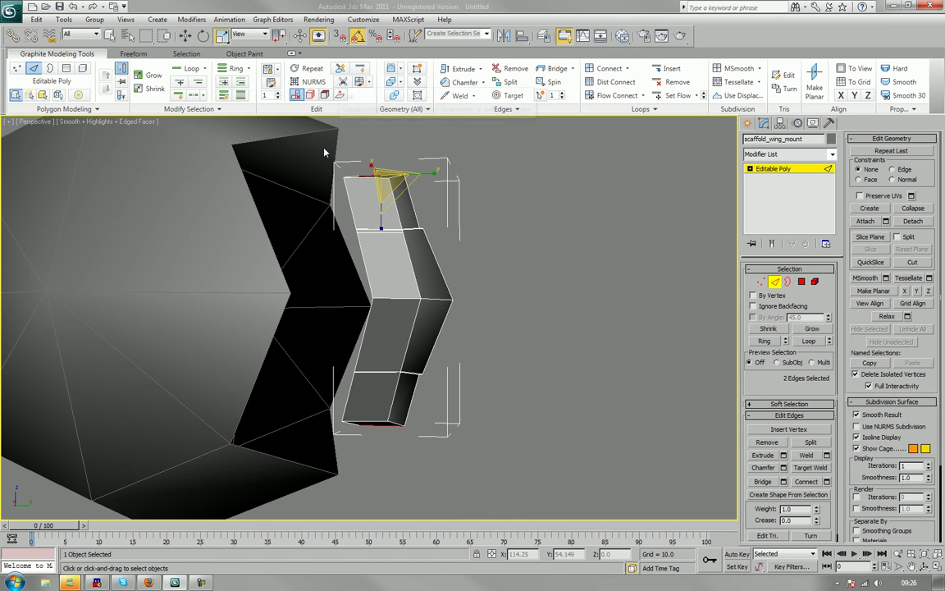
middle_drag(437, 316, 433, 354)
click(507, 231)
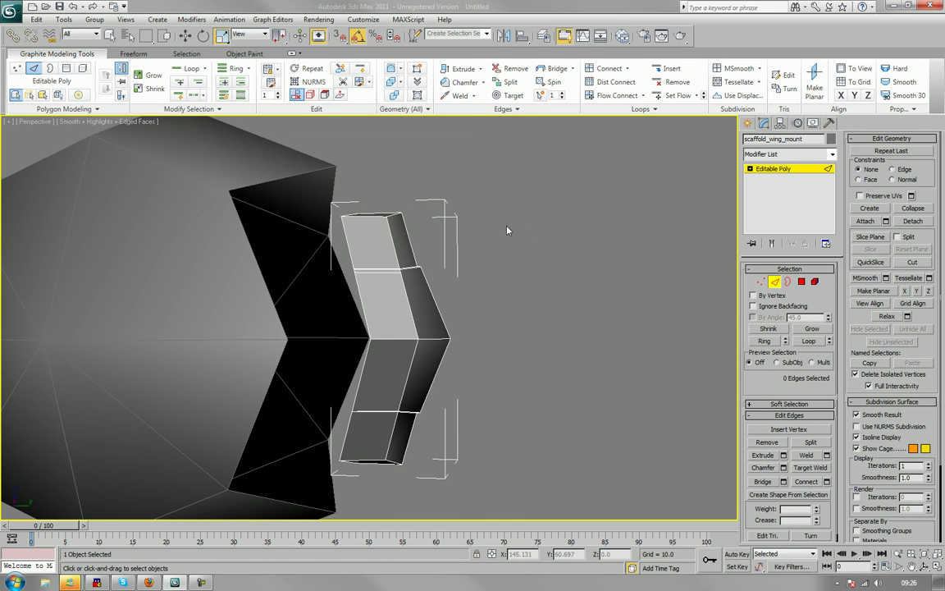
- Select the outer edges of the mount's upper and lower end segments and move them inward along Y towards the sphere
click(413, 244)
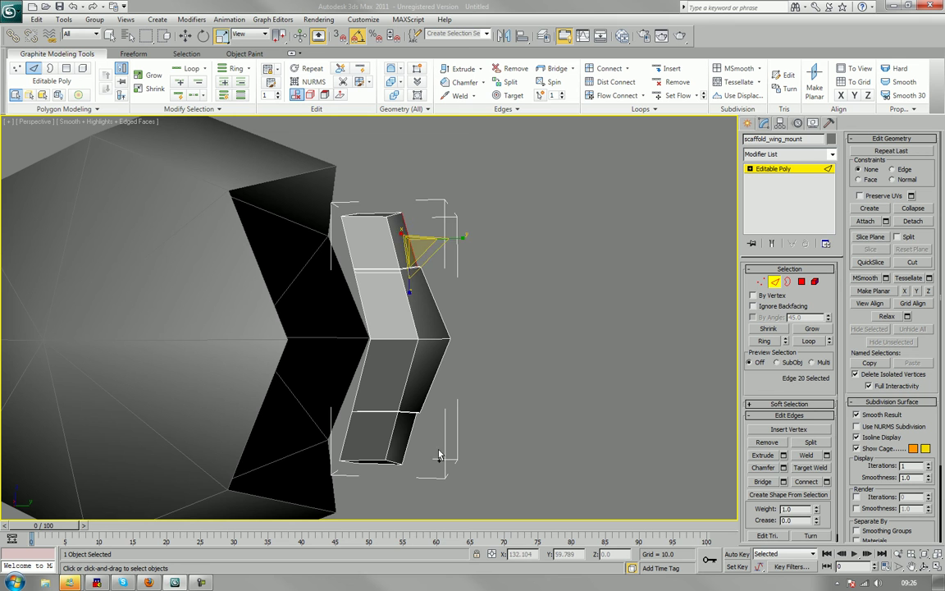
ctrl+click(406, 428)
key(w)
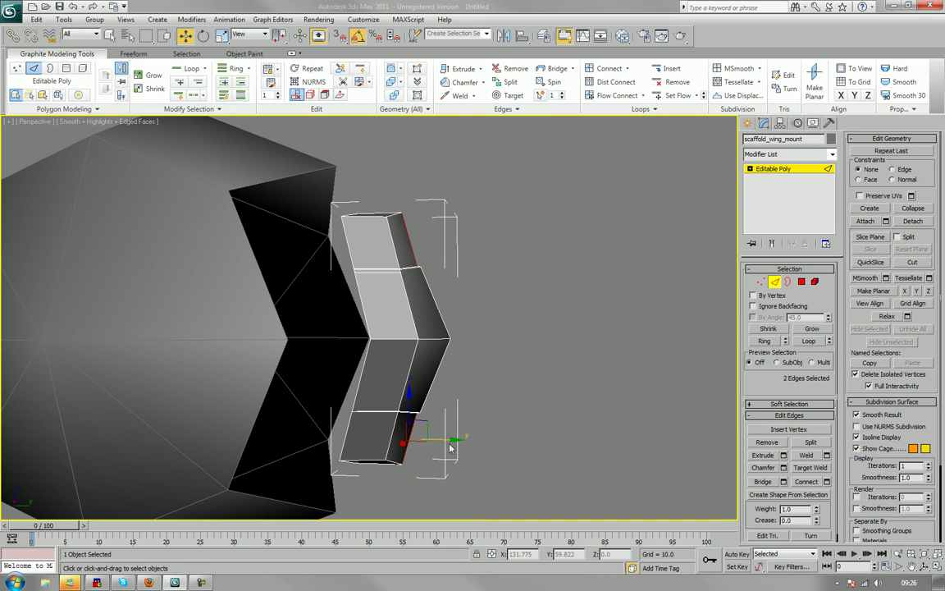
drag(449, 440, 430, 440)
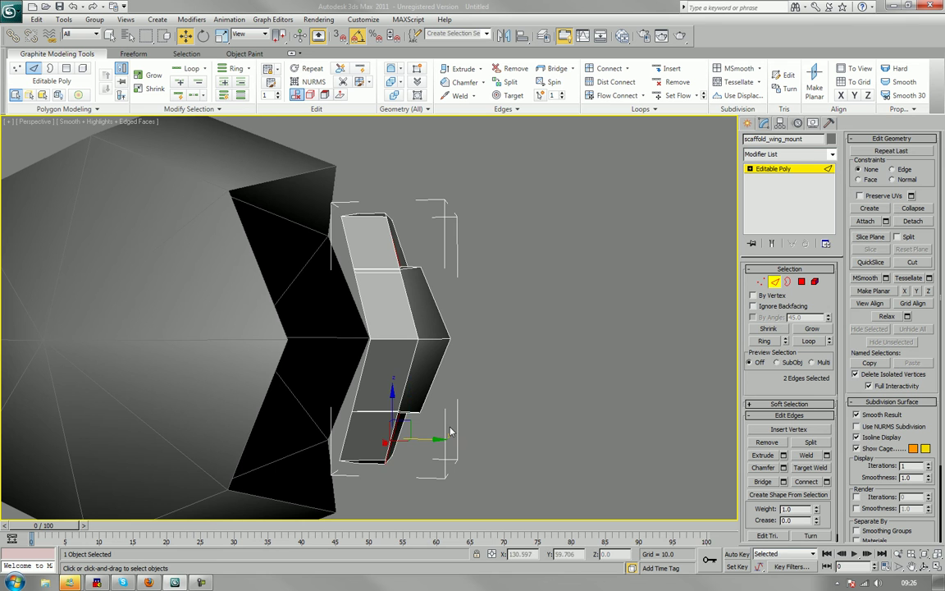
- Align the two moved edges with the mount's neighbouring lengthwise edges in a wireframe Left view
key(f)
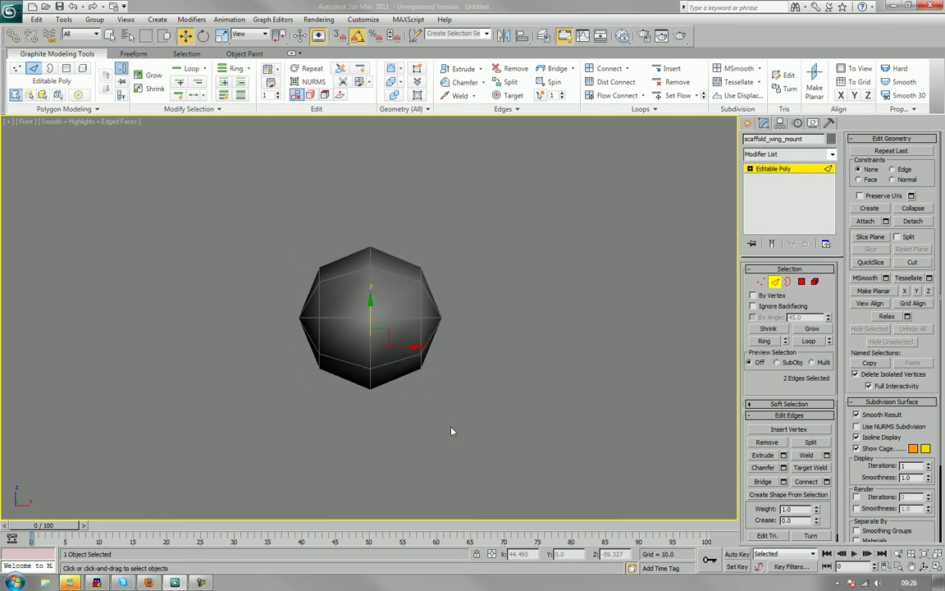
key(z)
scroll(459, 414, down, 2)
middle_drag(452, 396, 435, 366)
scroll(435, 366, down, 4)
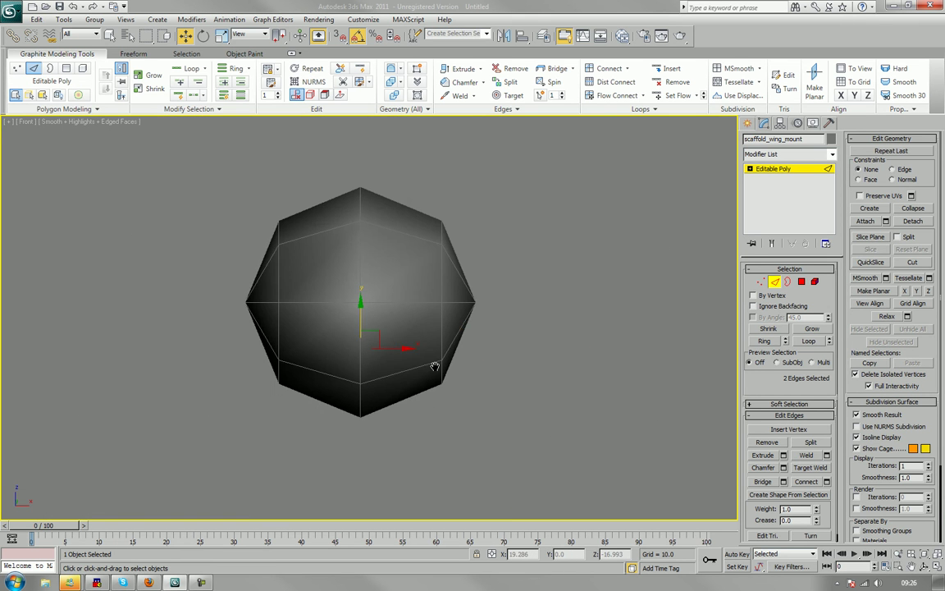
key(l)
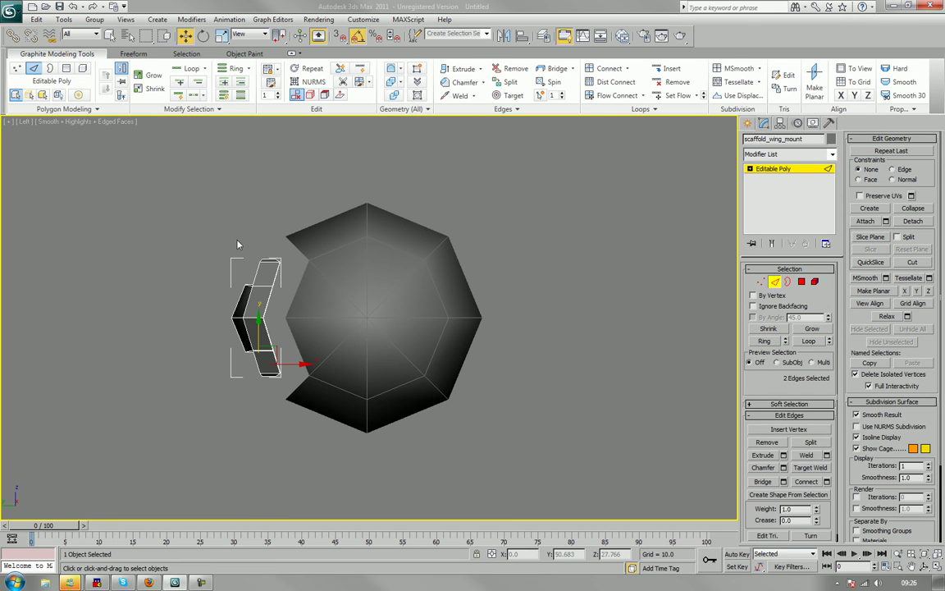
middle_drag(238, 240, 355, 182)
scroll(359, 226, up, 2)
scroll(361, 226, up, 5)
key(F3)
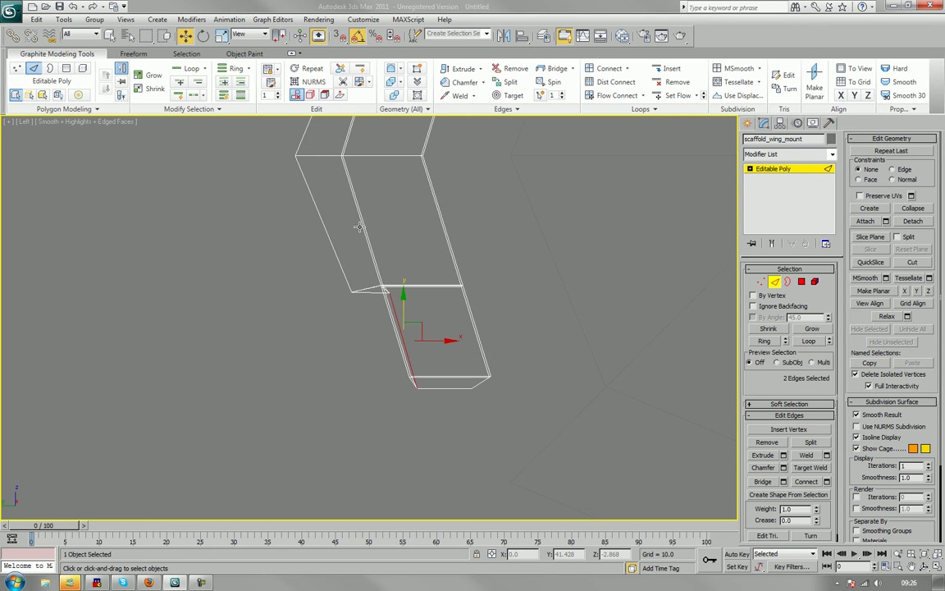
mouse_move(449, 341)
mouse_down()
mouse_move(432, 339)
mouse_move(444, 338)
mouse_up()
- Move the two offset vertices at the mount's upper end down onto the neighbouring end corners
middle_drag(435, 161, 395, 407)
scroll(424, 289, up, 1)
middle_drag(425, 205, 415, 315)
scroll(421, 293, down, 2)
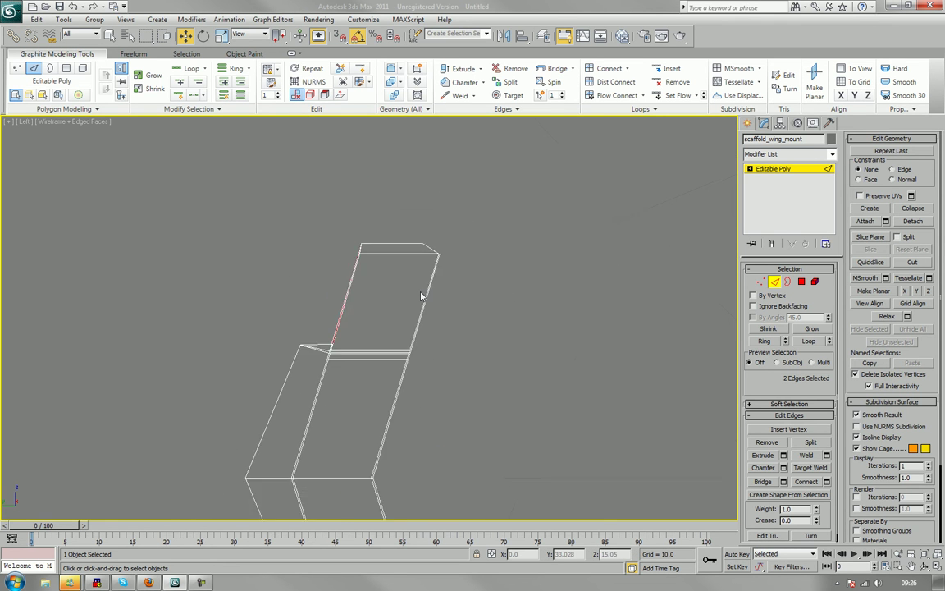
scroll(420, 292, up, 2)
scroll(421, 296, up, 1)
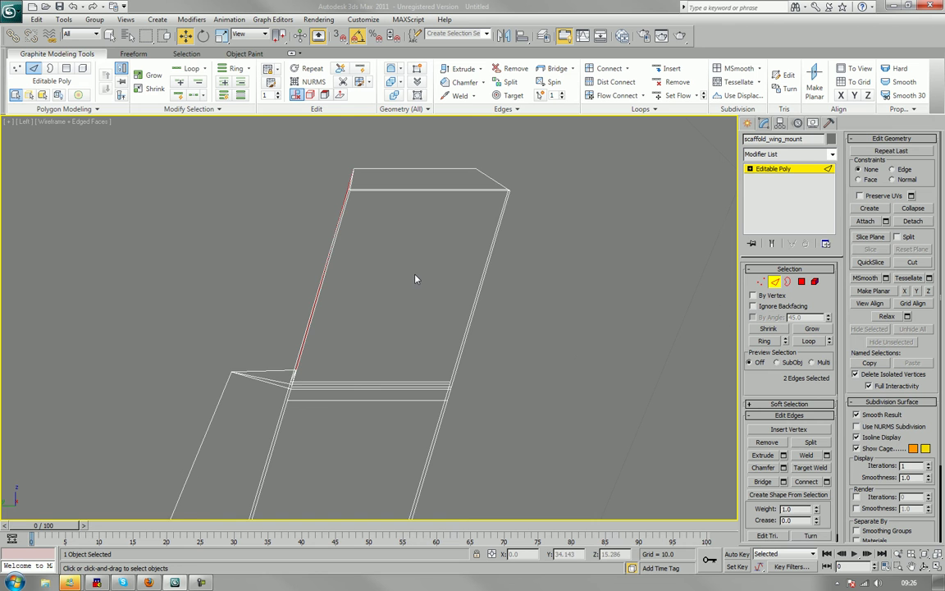
middle_drag(415, 277, 379, 339)
scroll(378, 338, down, 2)
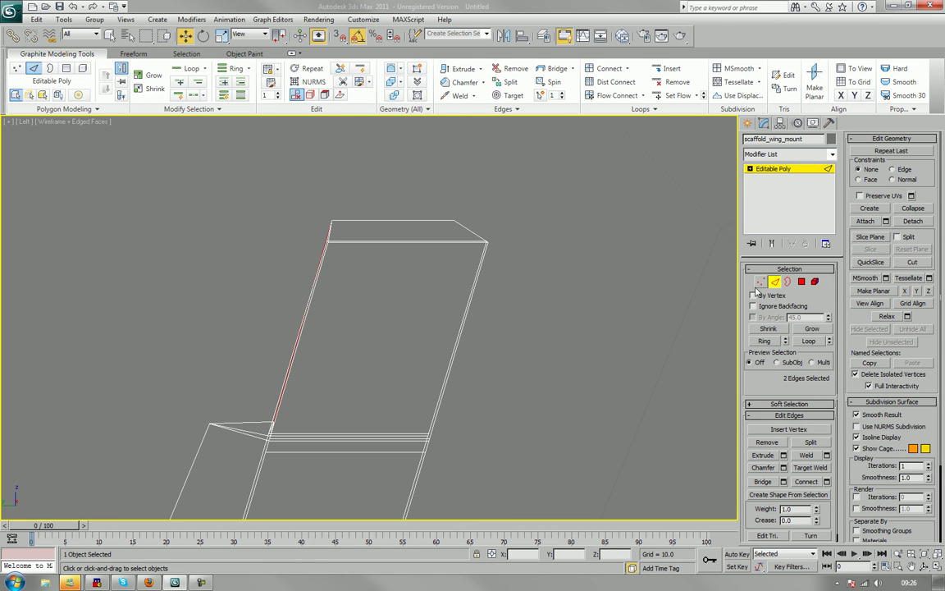
key(1)
click(453, 220)
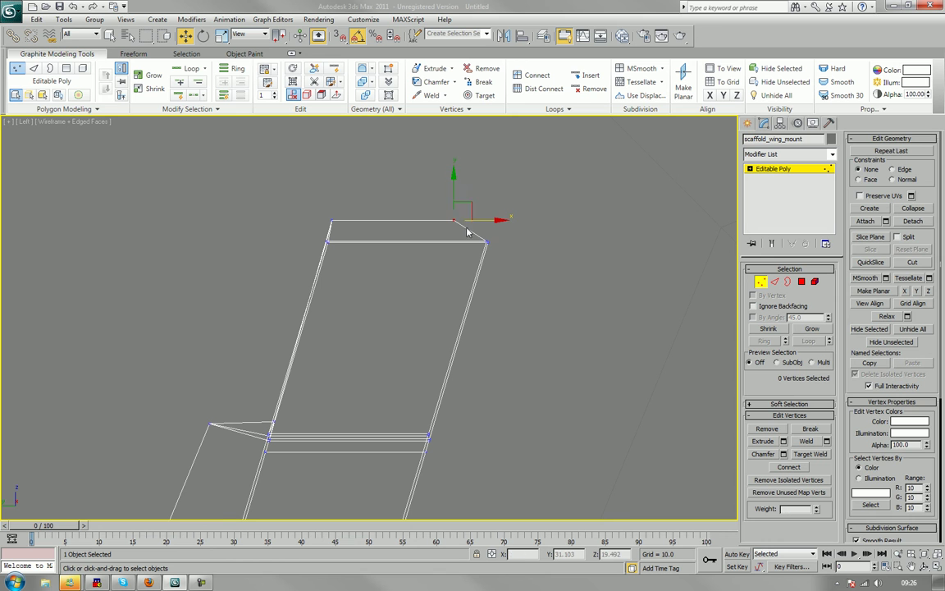
drag(460, 211, 498, 228)
drag(314, 209, 346, 223)
- Move the stray vertex above the upper chamfered loop down onto the loop's outer corner
scroll(345, 223, up, 6)
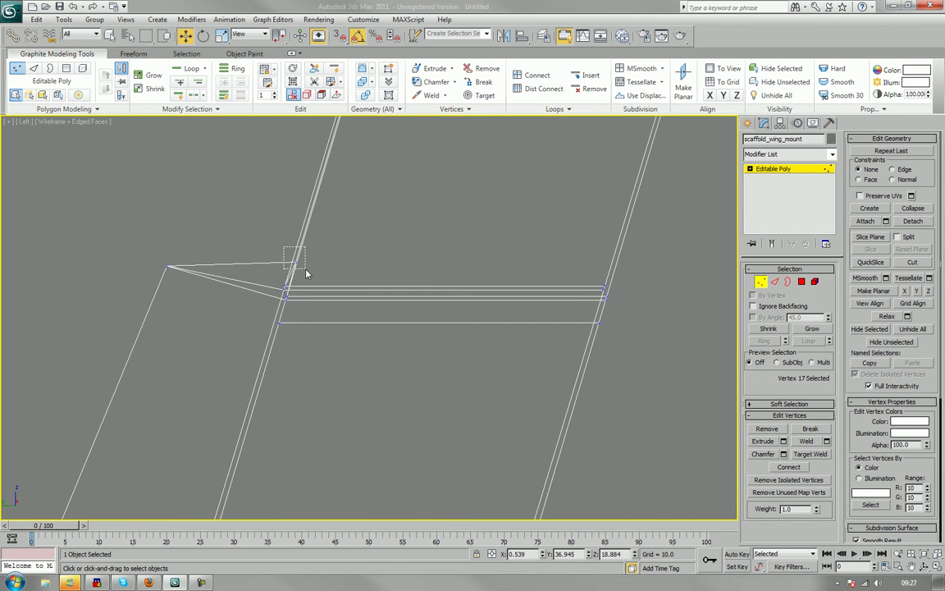
click(294, 260)
drag(296, 258, 301, 273)
- Move the two offset vertices at the mount's lower end up onto the neighbouring end corners
scroll(296, 302, down, 6)
middle_drag(307, 335, 333, 159)
scroll(373, 239, up, 3)
middle_drag(386, 281, 372, 139)
middle_drag(426, 343, 420, 207)
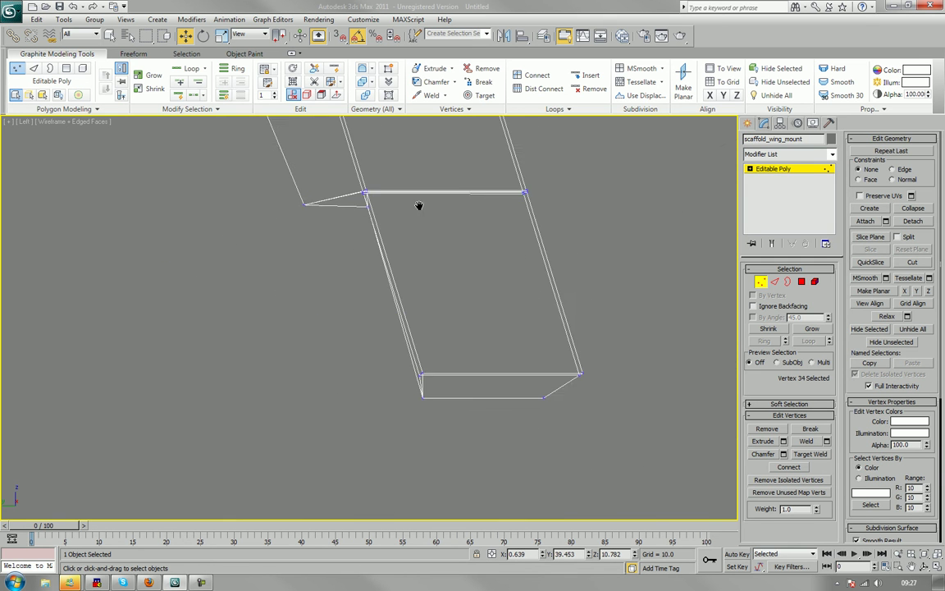
scroll(418, 263, down, 3)
middle_drag(419, 303, 250, 388)
scroll(423, 193, up, 4)
click(366, 320)
drag(385, 321, 432, 281)
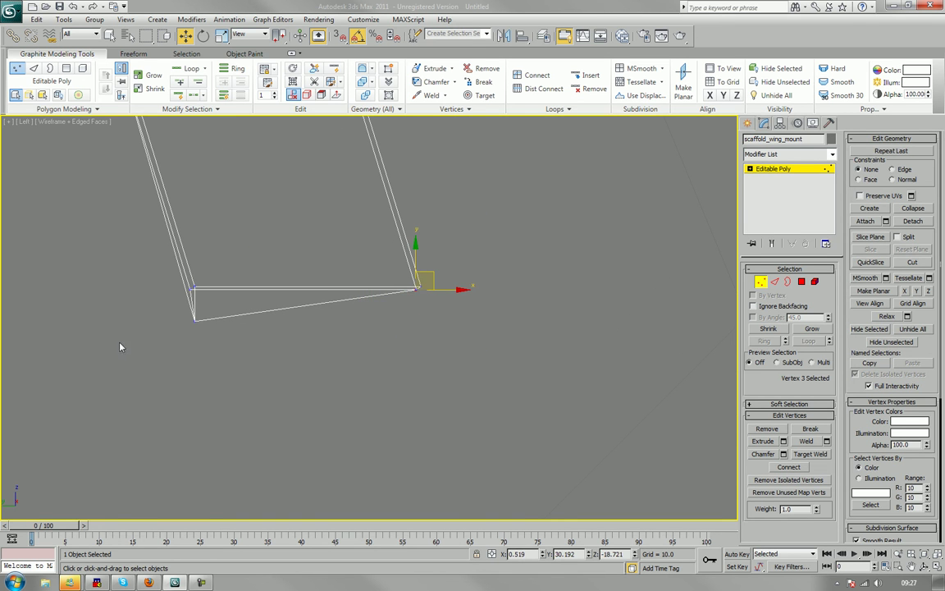
drag(239, 339, 210, 281)
- Move the stray vertex below the lower chamfered loop up onto the loop's outer corner
middle_drag(210, 280, 339, 484)
scroll(301, 361, down, 2)
middle_drag(301, 361, 234, 352)
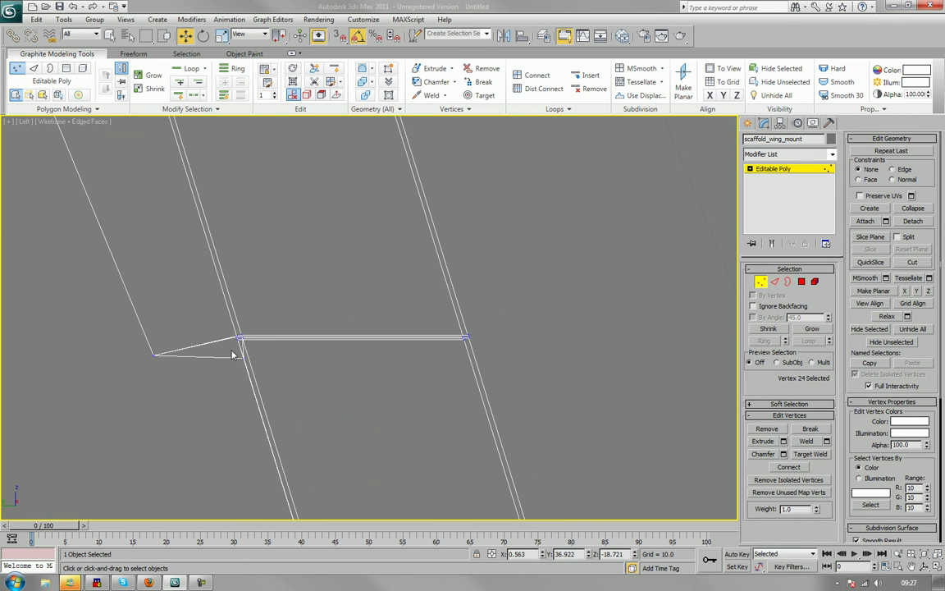
click(242, 357)
mouse_move(265, 344)
mouse_down()
mouse_move(232, 292)
mouse_move(258, 325)
mouse_up()
middle_drag(209, 335, 238, 364)
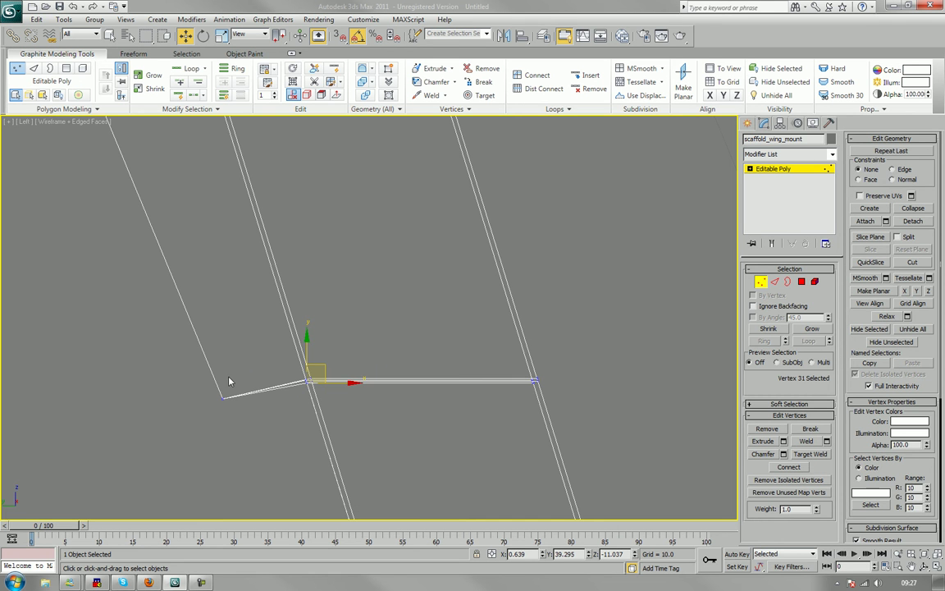
- Level the protruding outer vertices of the lower and upper halves vertically with their adjacent chamfered loops
scroll(229, 381, down, 4)
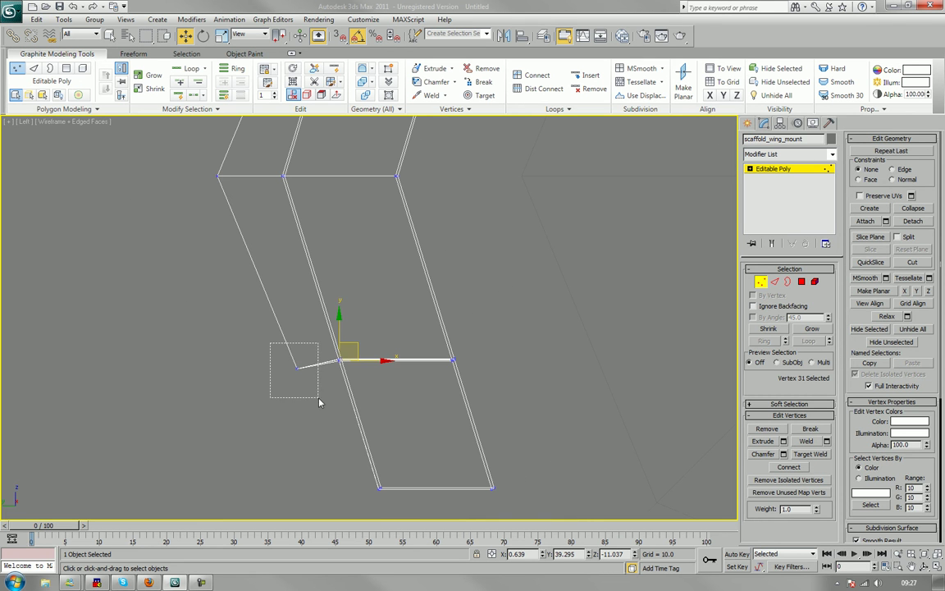
drag(320, 398, 319, 399)
drag(297, 334, 297, 326)
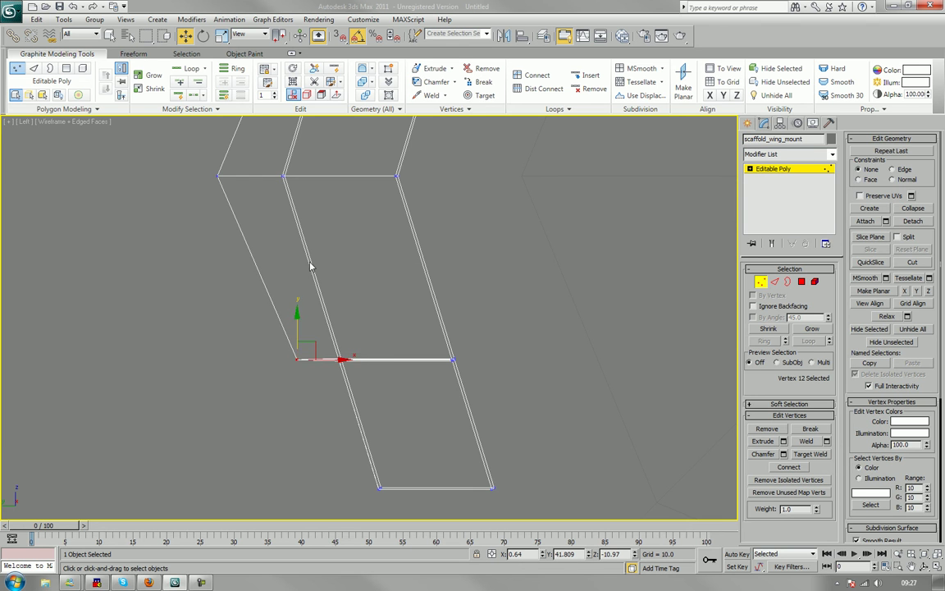
middle_drag(310, 267, 295, 522)
click(279, 245)
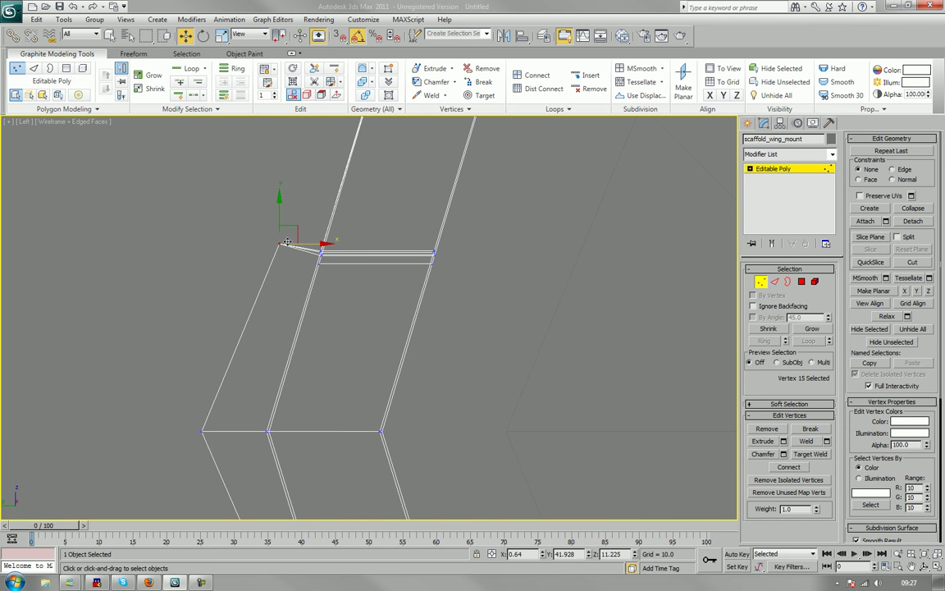
drag(279, 218, 279, 225)
- Remove the extra horizontal edge just below the upper chamfered loop and leave sub-object editing
middle_drag(372, 274, 307, 490)
scroll(383, 227, down, 3)
scroll(392, 255, up, 3)
scroll(392, 251, up, 3)
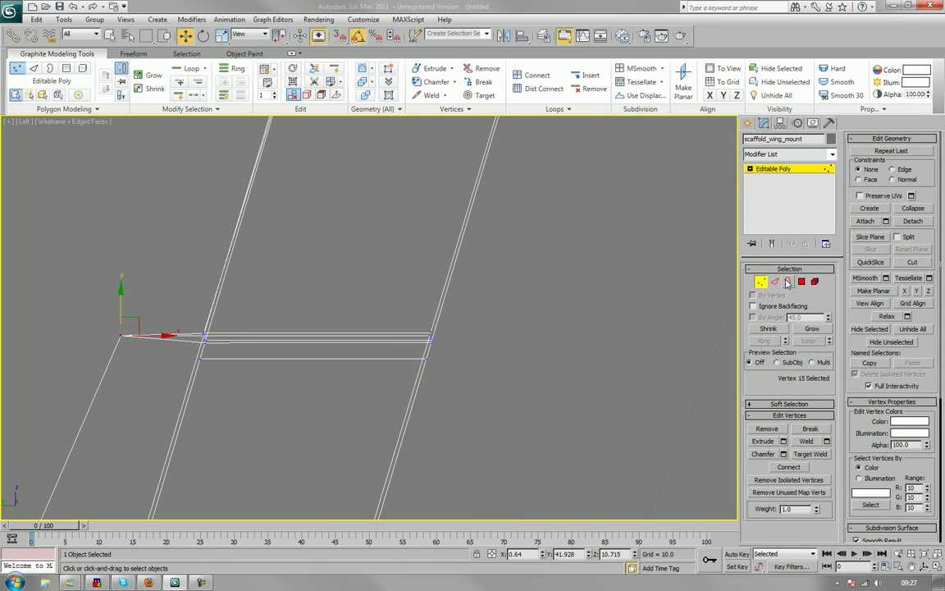
key(2)
click(310, 359)
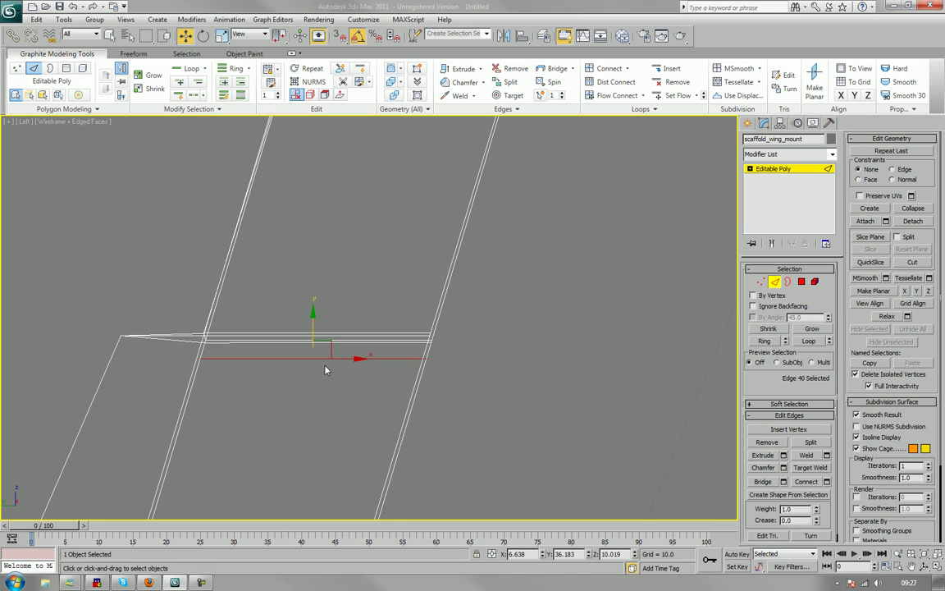
click(342, 373)
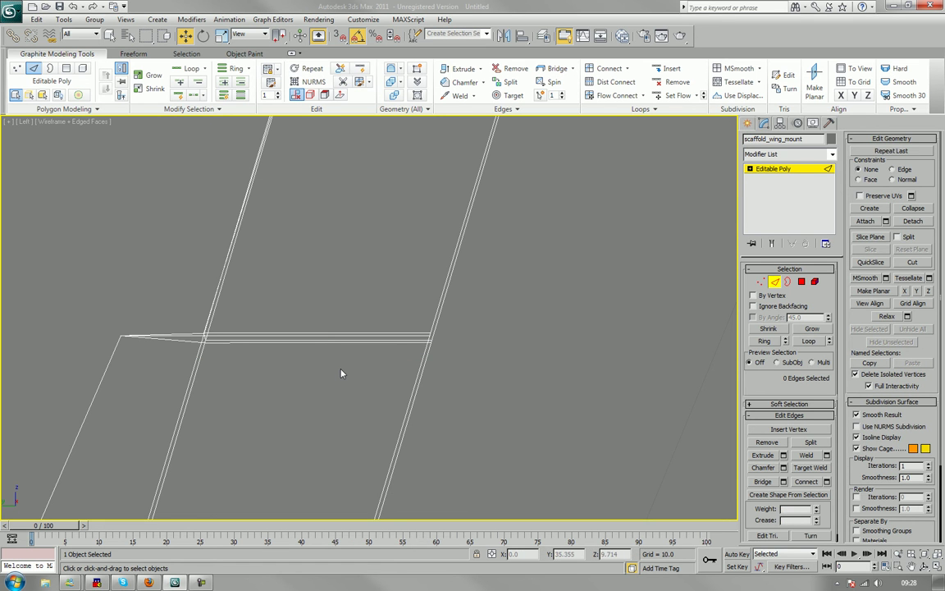
click(760, 283)
click(760, 283)
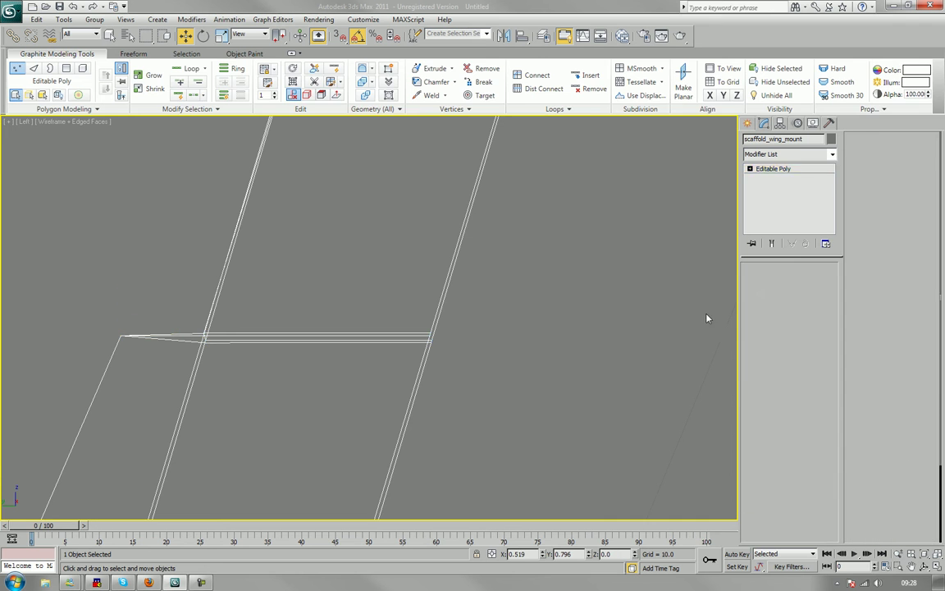
- Frame the whole mount in the perspective view and inspect its wireframe from the front
middle_drag(582, 347, 601, 262)
key(p)
key(z)
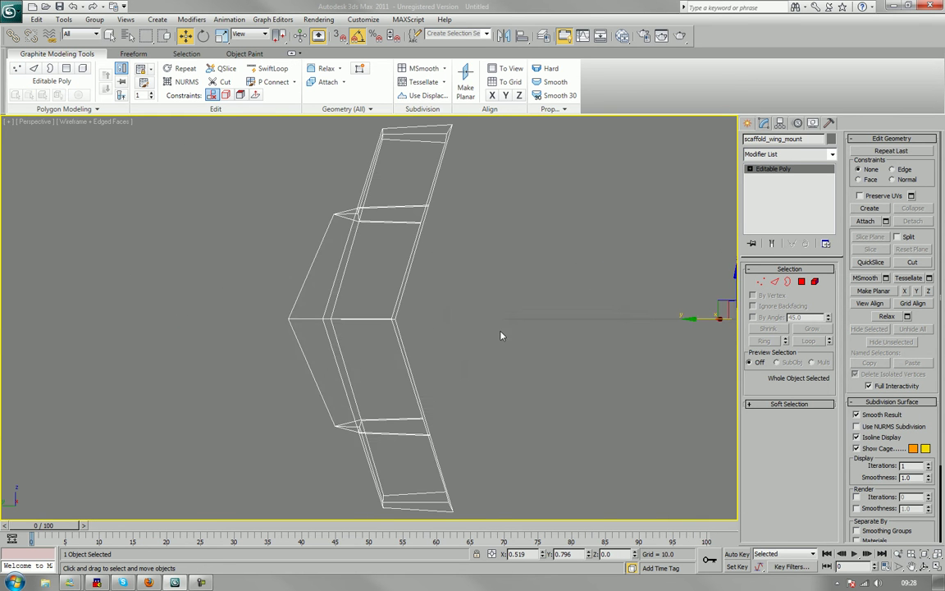
mouse_move(502, 336)
alt+middle_down()
mouse_move(601, 337)
mouse_move(559, 369)
mouse_move(585, 365)
alt+middle_up()
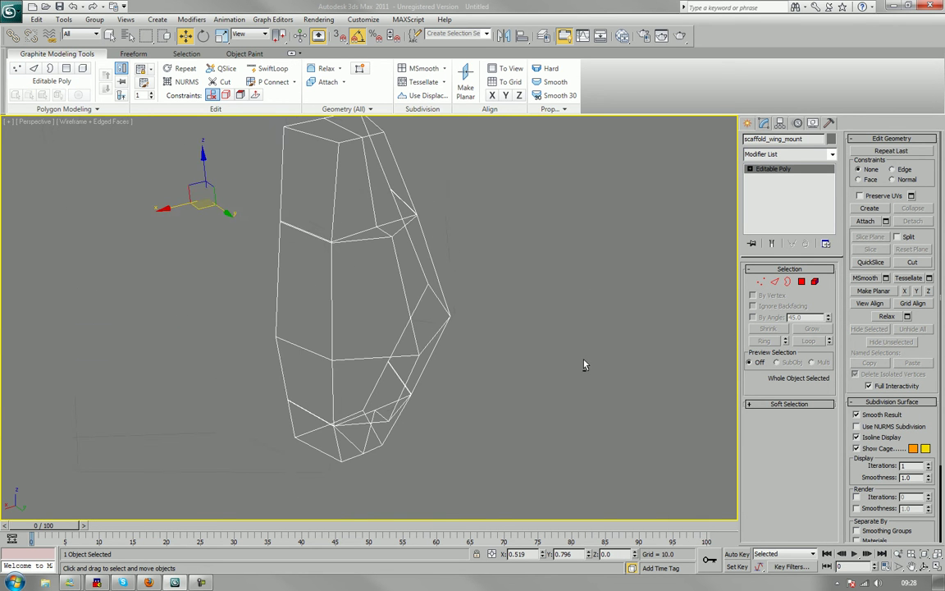
- Show the mount shaded and select the four outer front polygons between the upper and lower chamfered loops
key(F3)
scroll(583, 362, up, 3)
alt+middle_drag(443, 337, 491, 321)
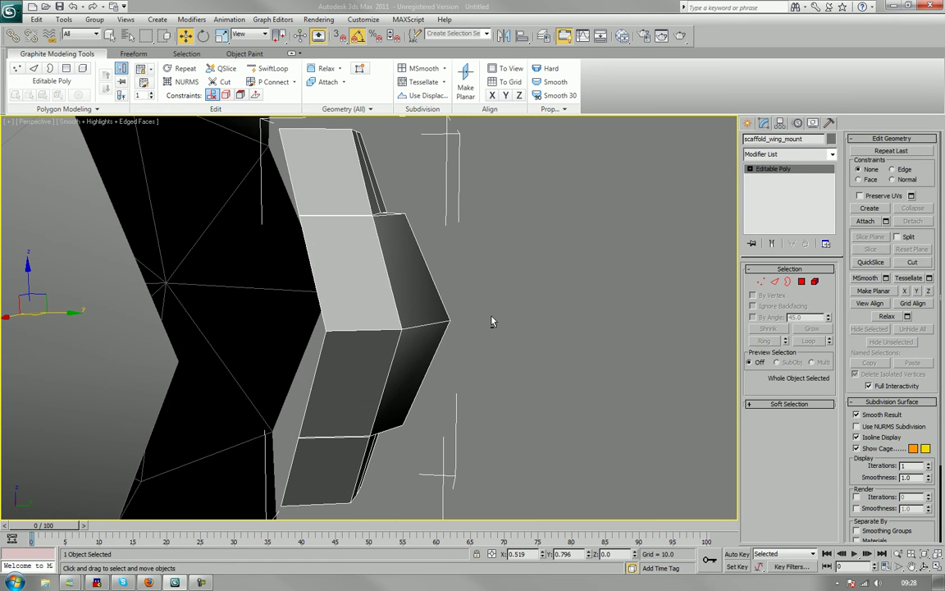
click(801, 282)
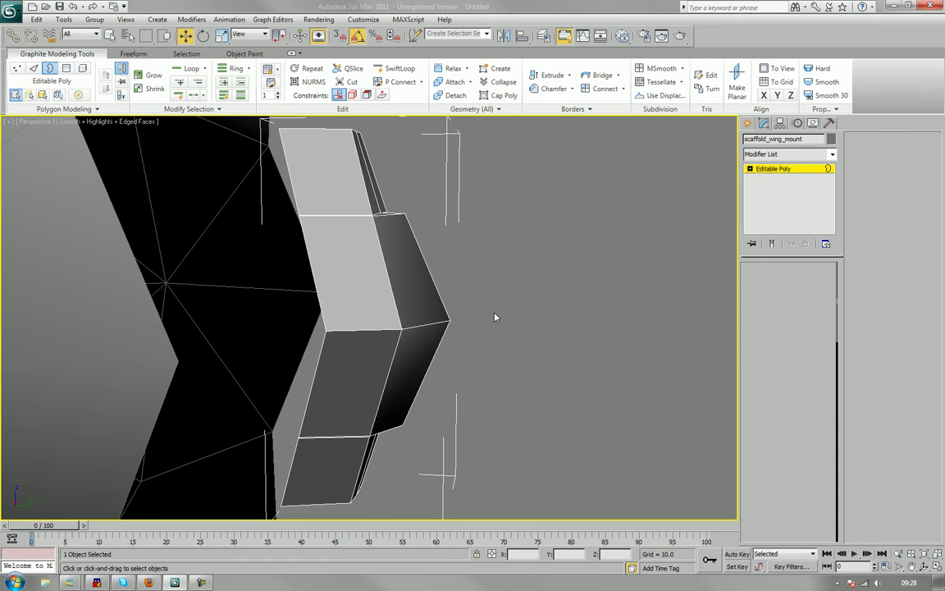
click(413, 291)
alt+middle_drag(533, 305, 424, 300)
ctrl+click(424, 299)
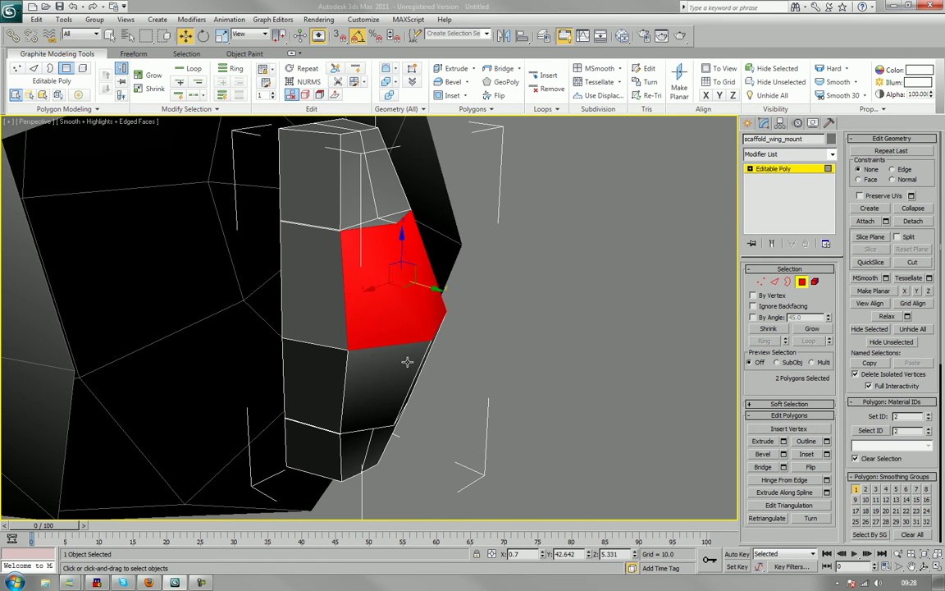
ctrl+click(395, 379)
alt+middle_drag(497, 365, 482, 358)
ctrl+click(420, 366)
alt+middle_drag(420, 366, 443, 348)
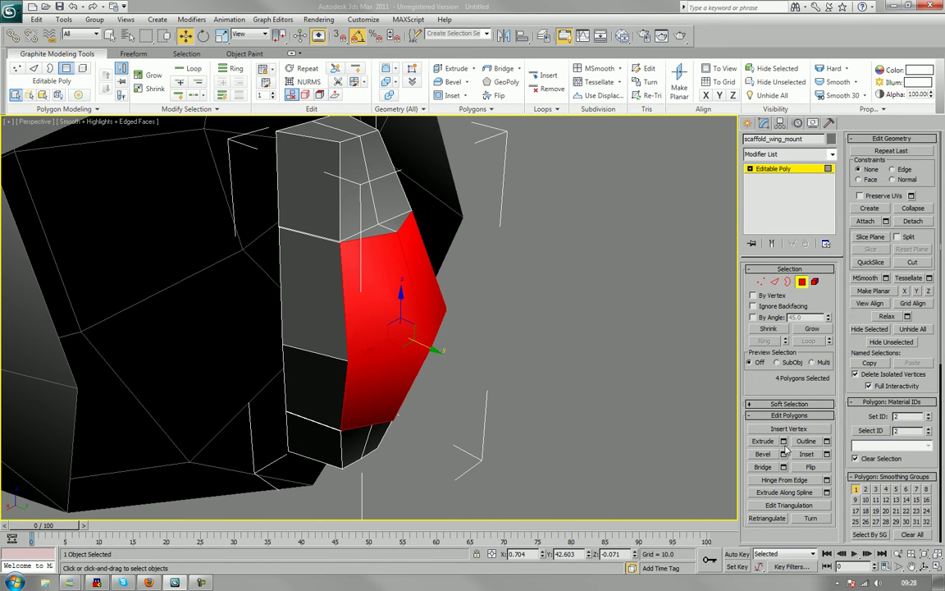
- Extrude the four selected polygons by 0.0 and move them about 5 units outward along Y
click(785, 443)
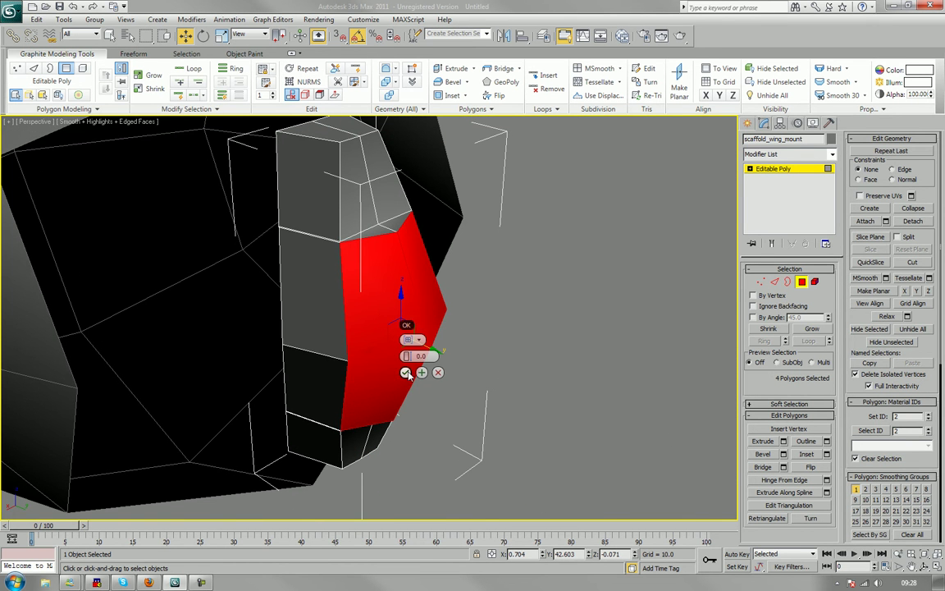
click(374, 378)
alt+middle_drag(373, 380, 393, 366)
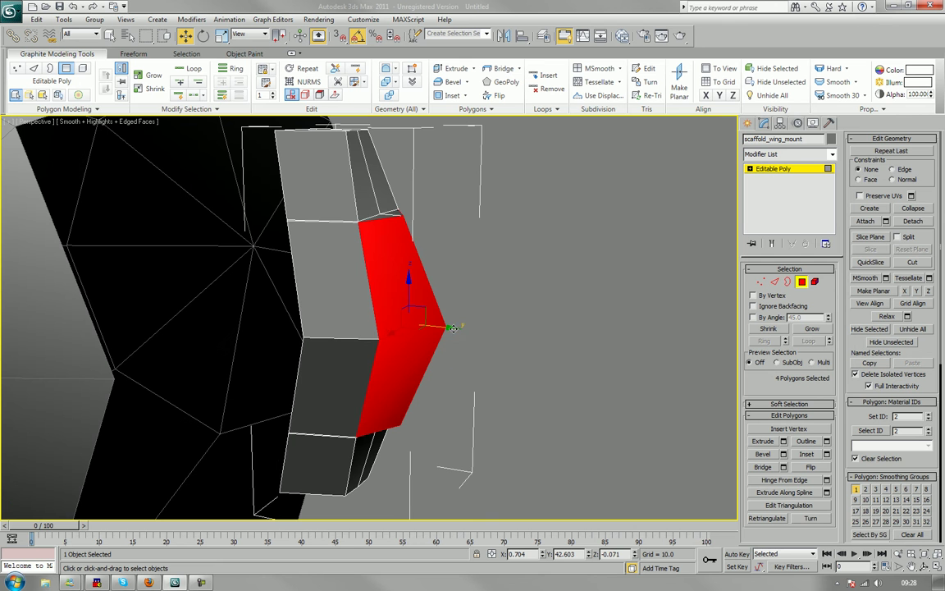
drag(453, 332, 504, 326)
- Cut a straight edge between the outer corners of the lower chamfered loop, across the underside of the extruded block
alt+middle_drag(506, 318, 370, 340)
alt+middle_drag(362, 320, 377, 267)
scroll(357, 350, up, 4)
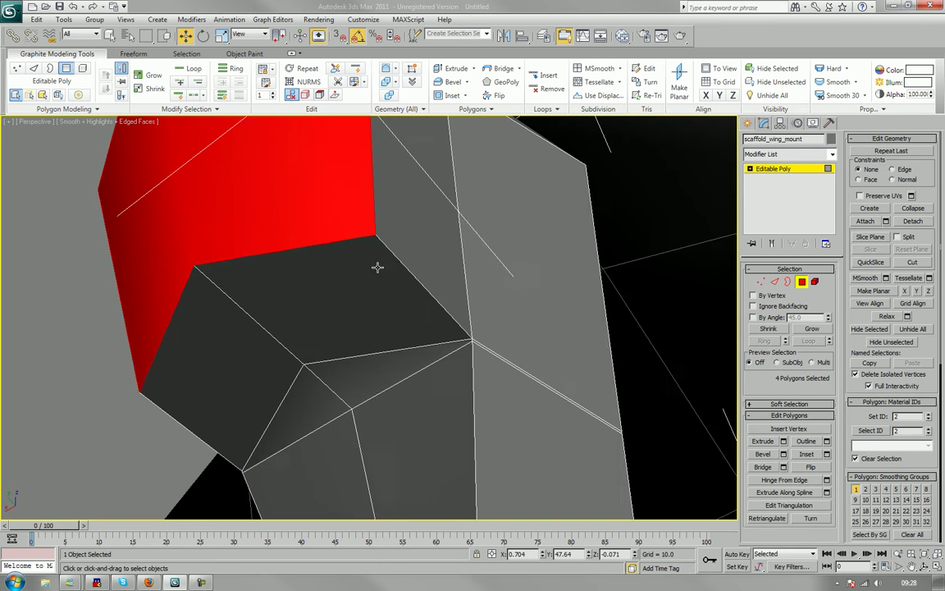
middle_drag(401, 338, 424, 289)
scroll(404, 300, up, 3)
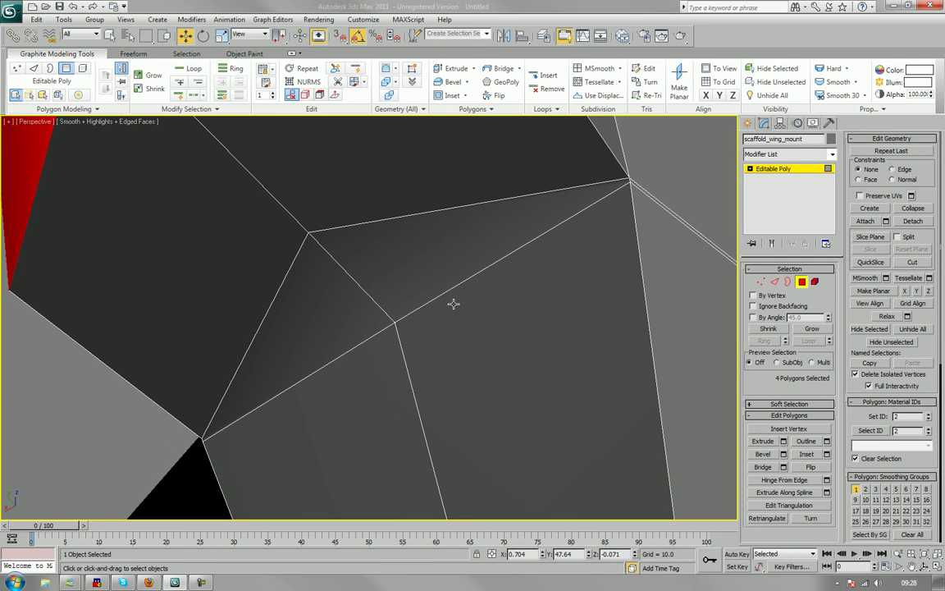
click(899, 263)
middle_drag(458, 374, 445, 331)
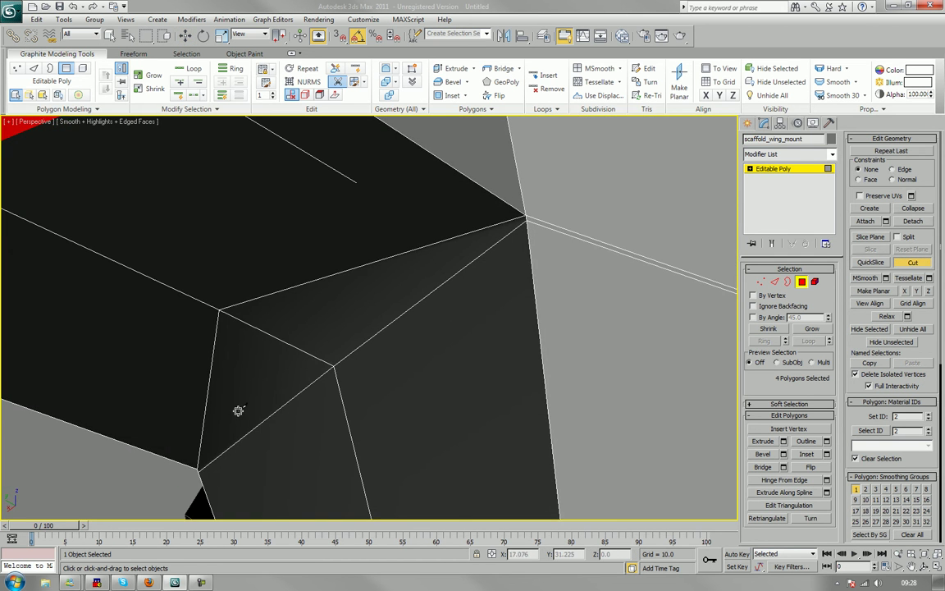
click(196, 466)
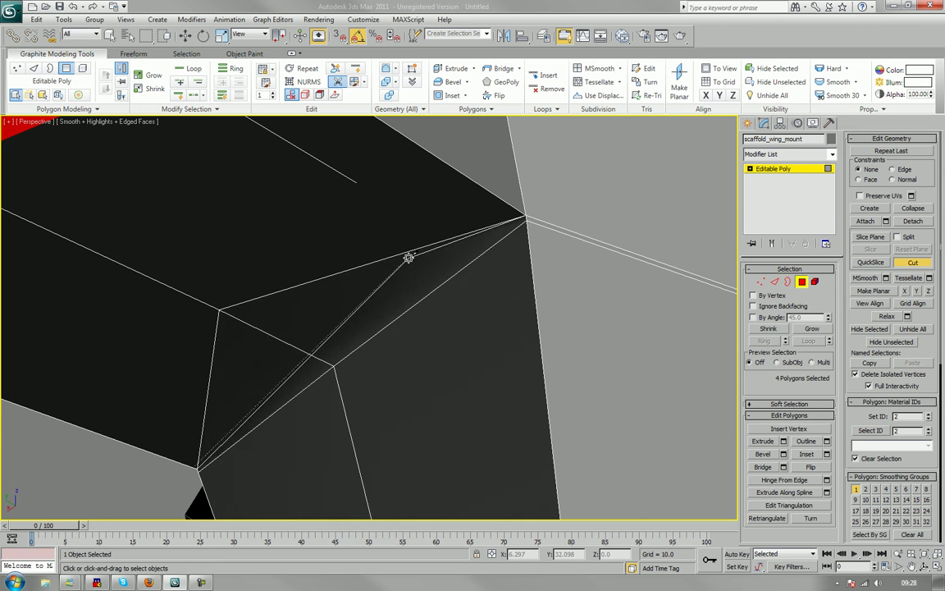
click(525, 216)
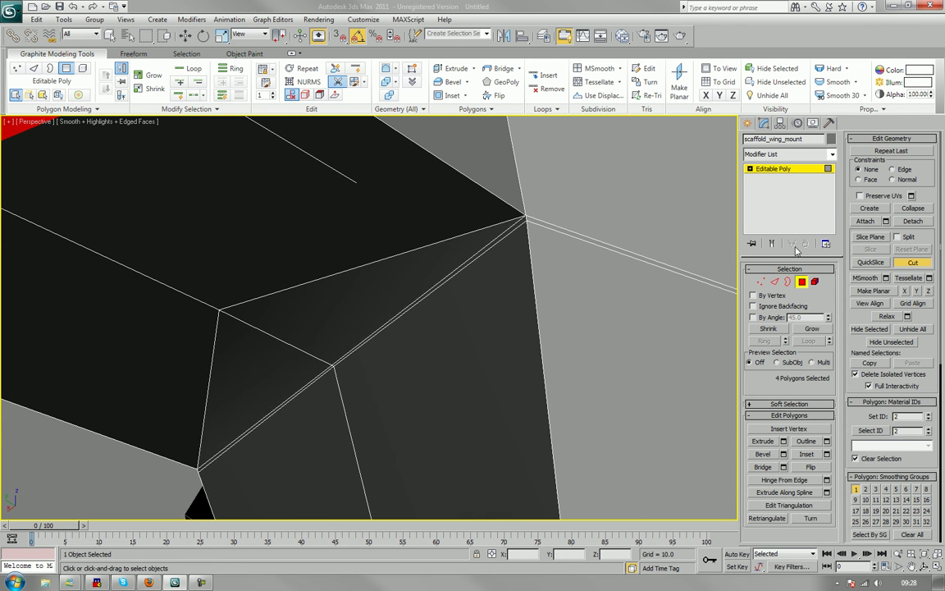
- Remove the two slanted edges on the block's underside and the leftover vertex where they met
click(775, 281)
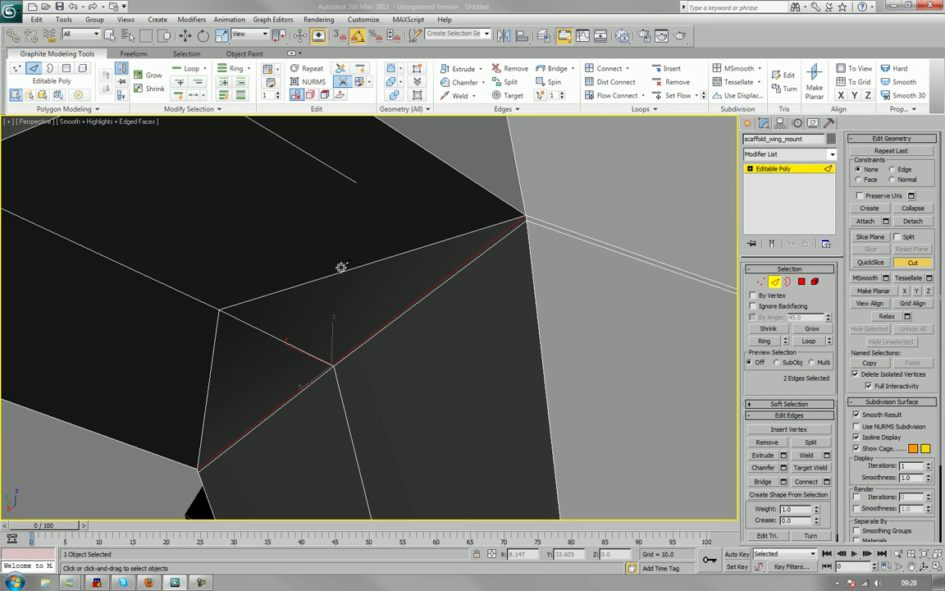
key(w)
click(296, 309)
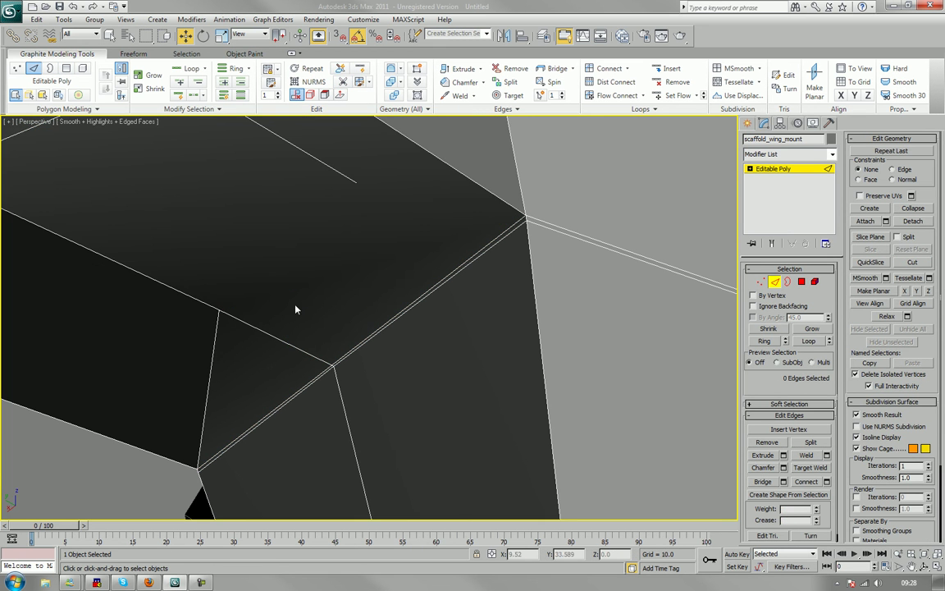
click(212, 369)
key(BackSpace)
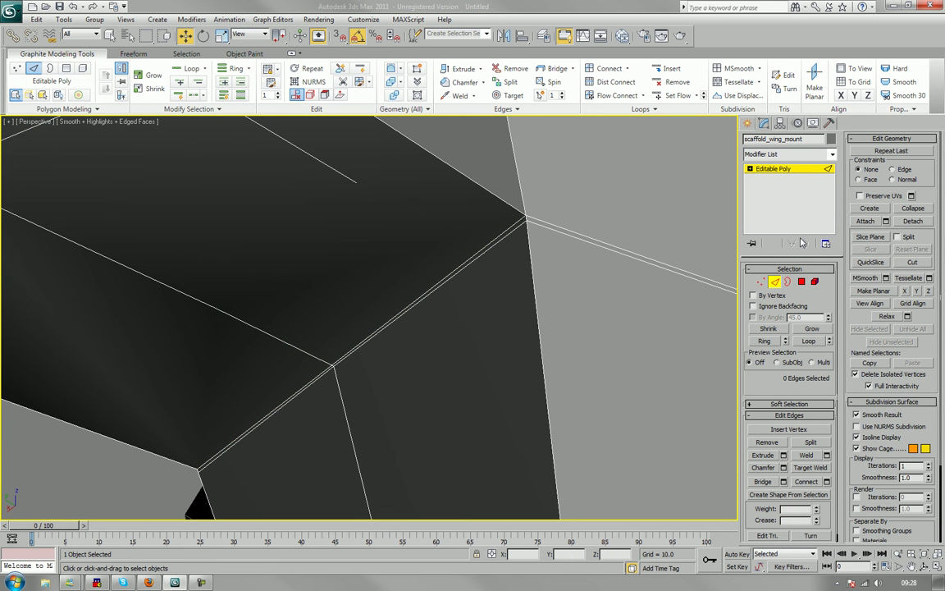
click(760, 282)
click(220, 311)
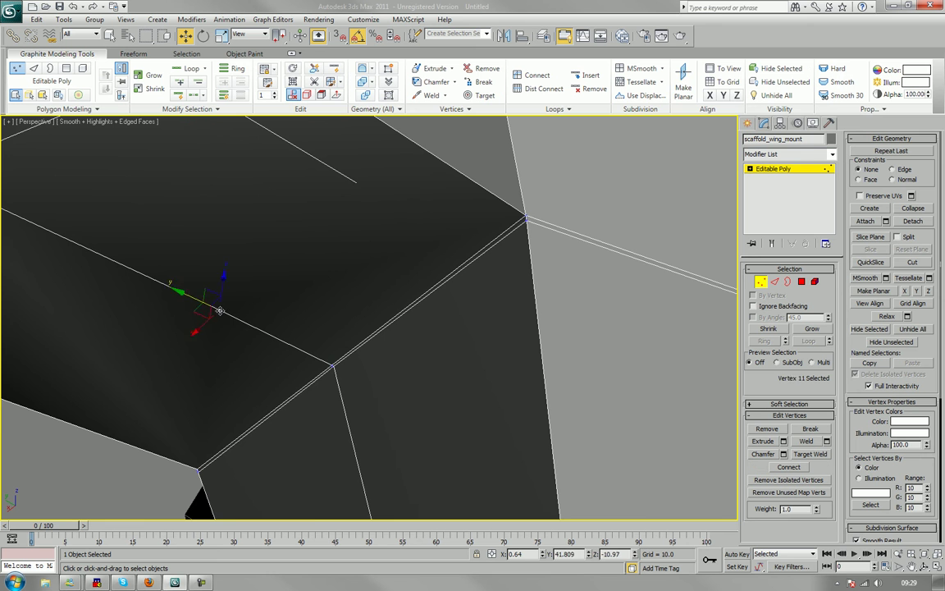
key(BackSpace)
- Cut a matching straight edge between the outer corners of the upper chamfered loop, across the block's top side
scroll(313, 307, down, 3)
alt+middle_drag(314, 308, 310, 411)
alt+middle_drag(289, 354, 267, 382)
scroll(383, 408, up, 3)
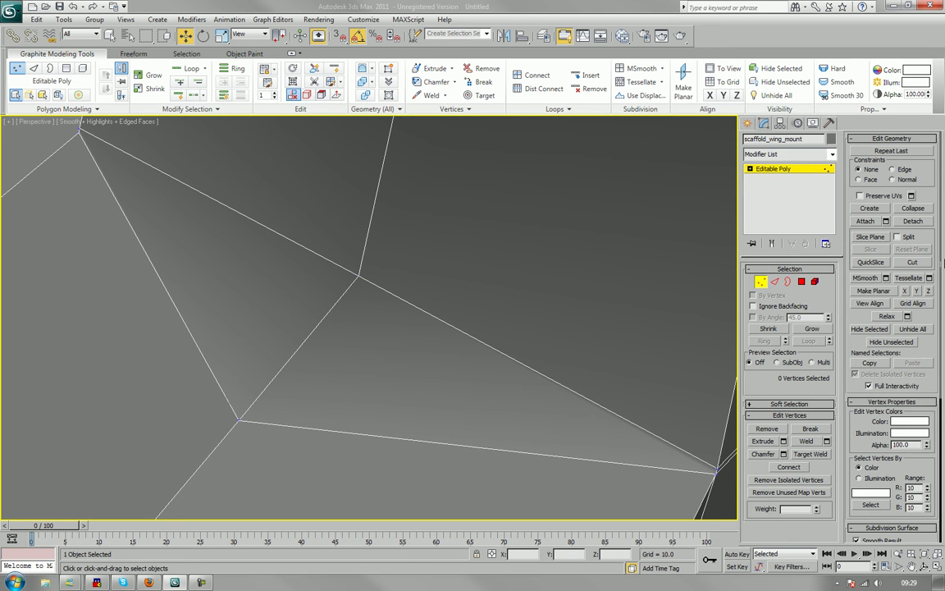
click(914, 263)
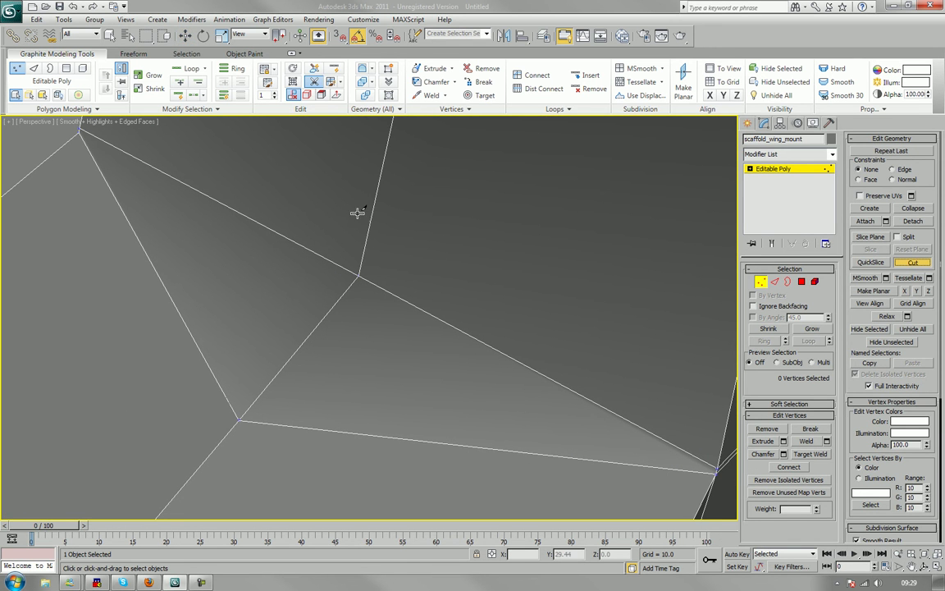
click(80, 132)
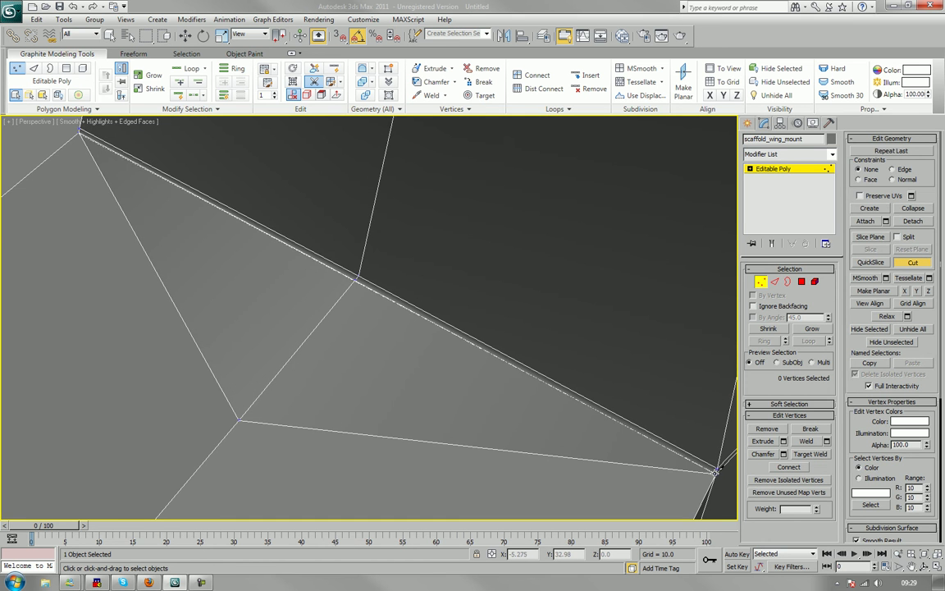
click(715, 472)
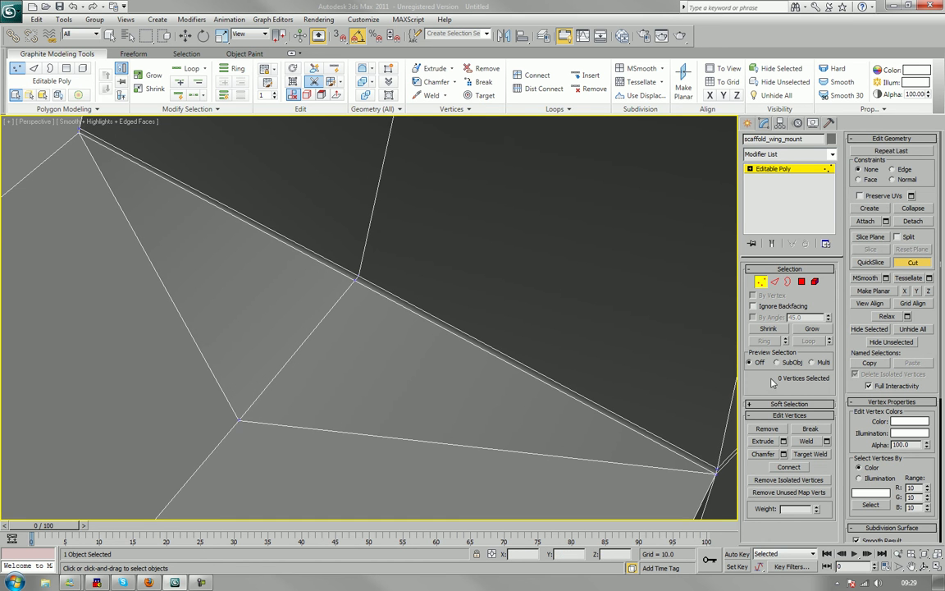
- Remove the two slanted edges on the block's top side and the leftover vertex where they met
click(774, 282)
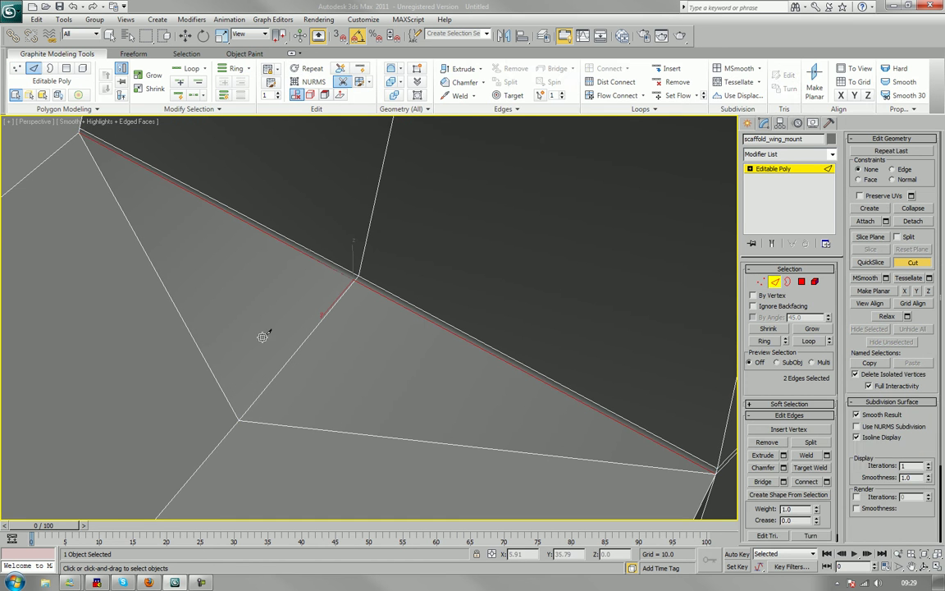
key(w)
click(200, 351)
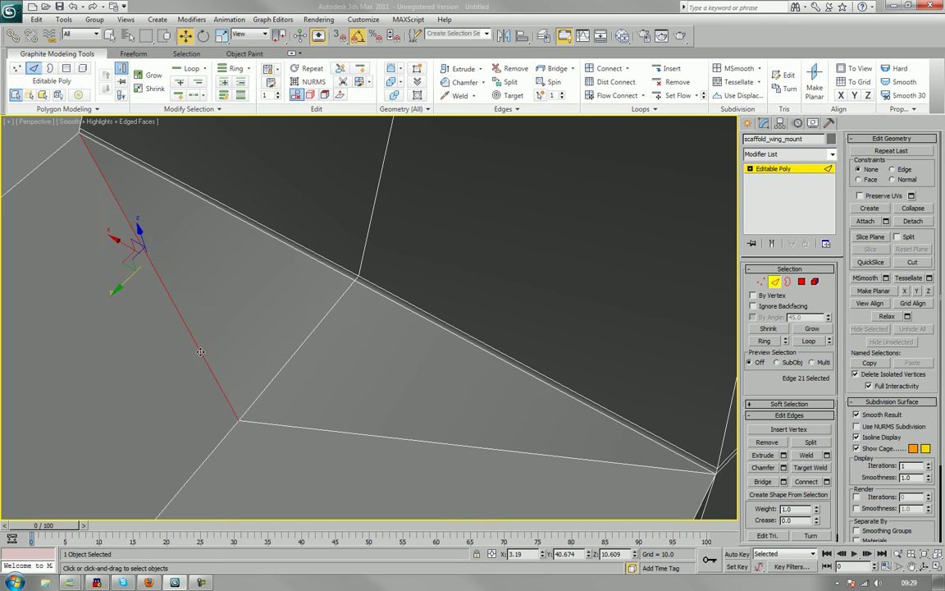
key(BackSpace)
click(279, 425)
key(BackSpace)
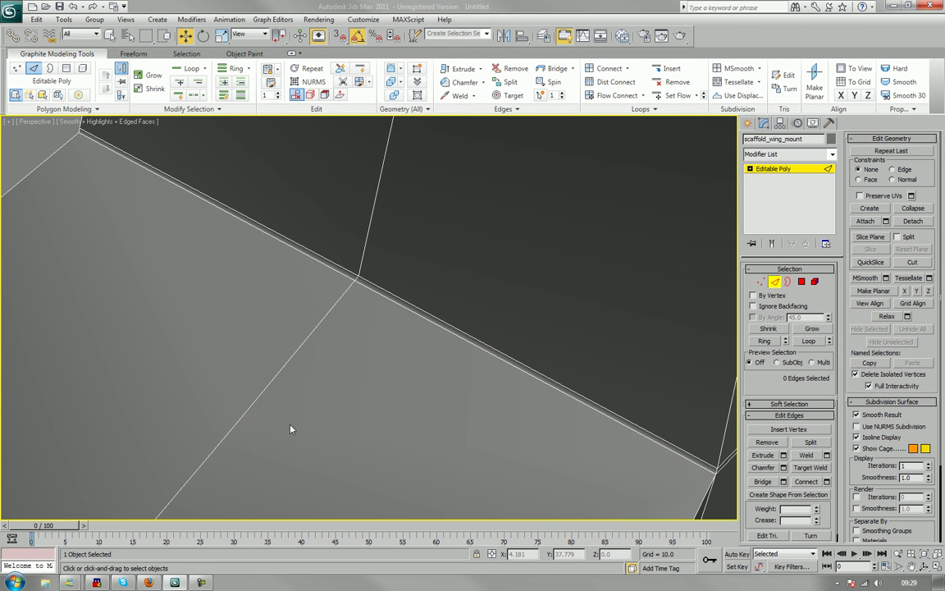
click(762, 281)
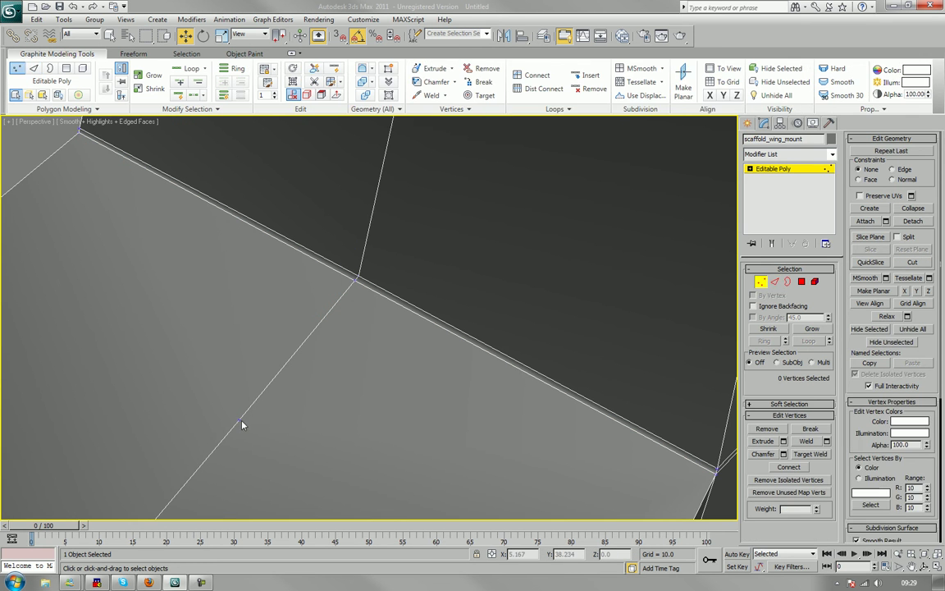
- Return to polygon editing with the extruded block's four outer front polygons selected
scroll(342, 375, down, 8)
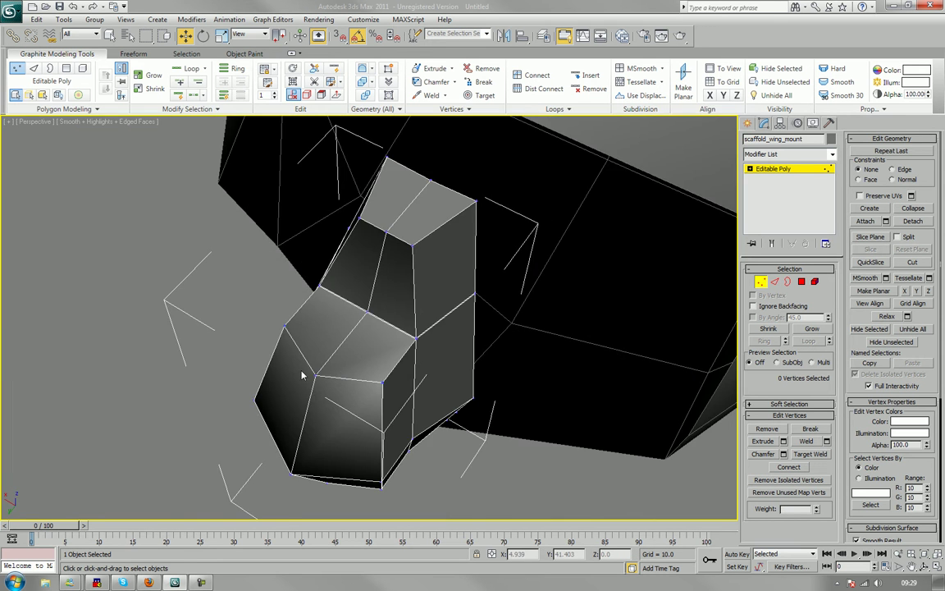
scroll(357, 365, up, 2)
alt+middle_drag(353, 359, 375, 359)
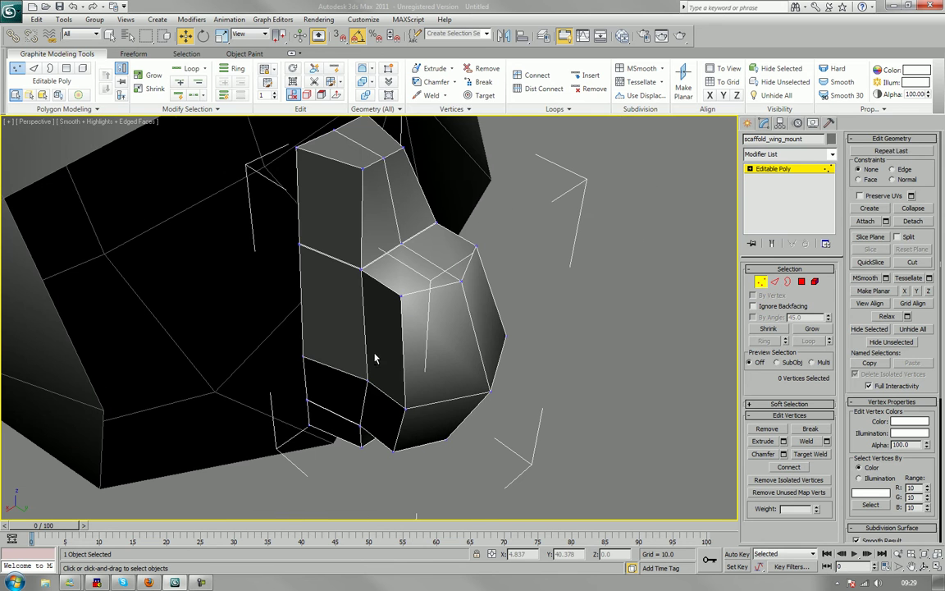
click(800, 281)
click(422, 362)
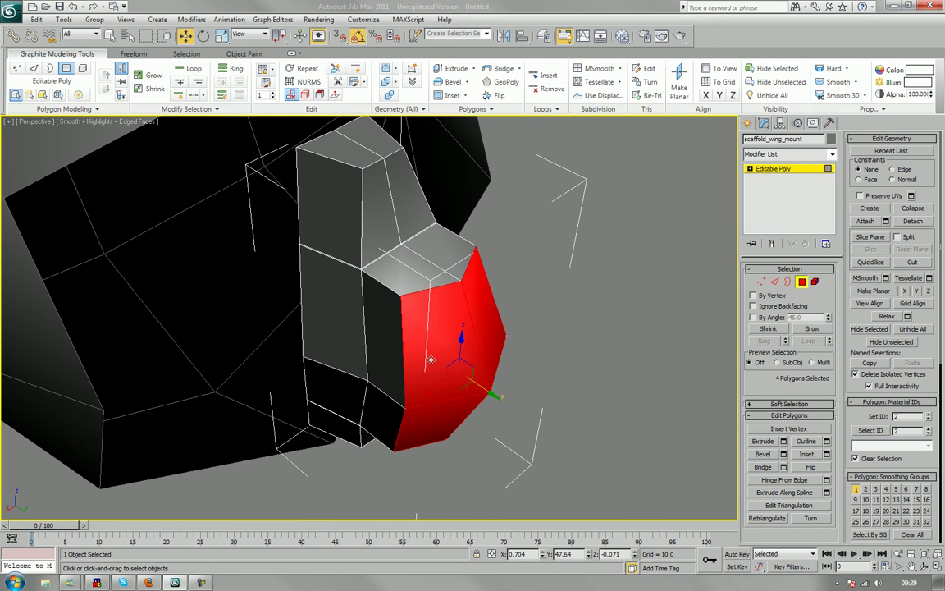
- Try moving the four outer polygons further outward along Y and undo the move
drag(483, 389, 506, 399)
key(ctrl+z)
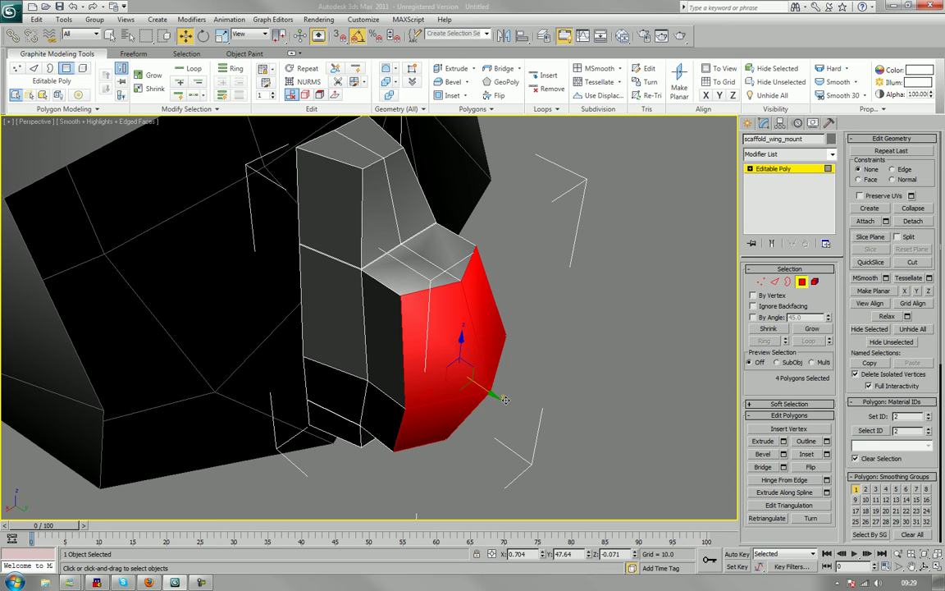
alt+middle_drag(505, 399, 415, 390)
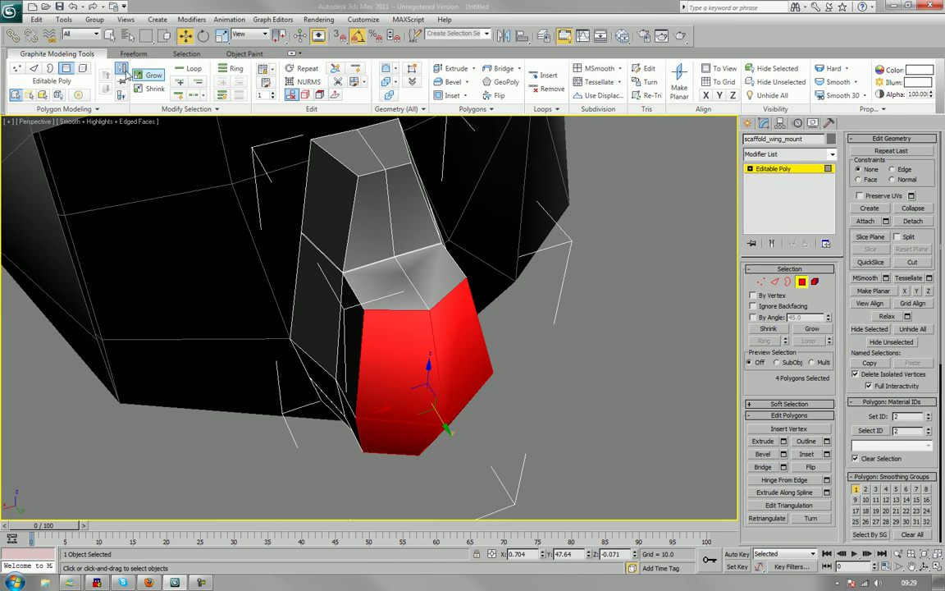
click(36, 19)
click(50, 46)
- Scale the four outer front polygons along Y until the block's end is nearly flat, and check the result from the front
alt+middle_drag(382, 314, 430, 299)
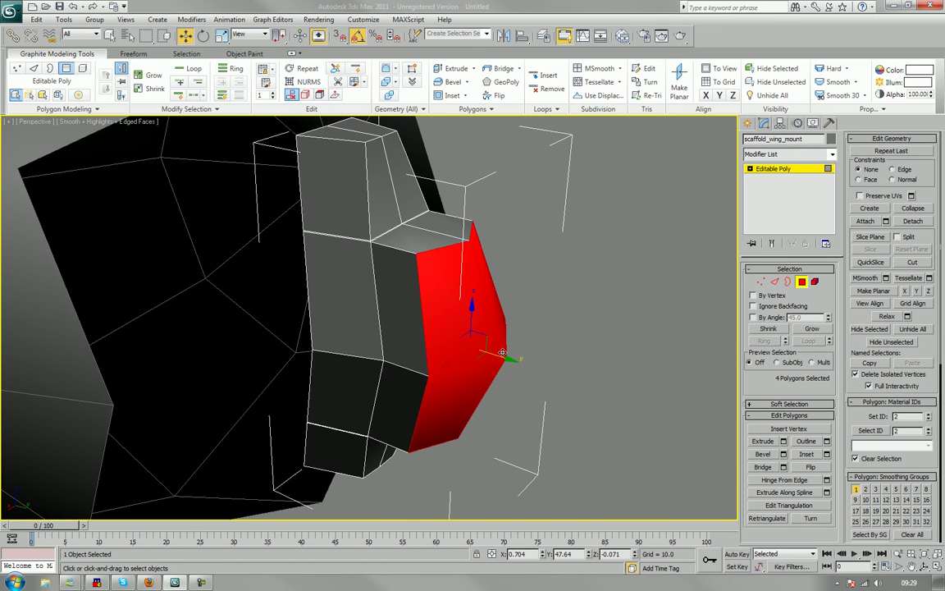
alt+middle_drag(506, 359, 584, 285)
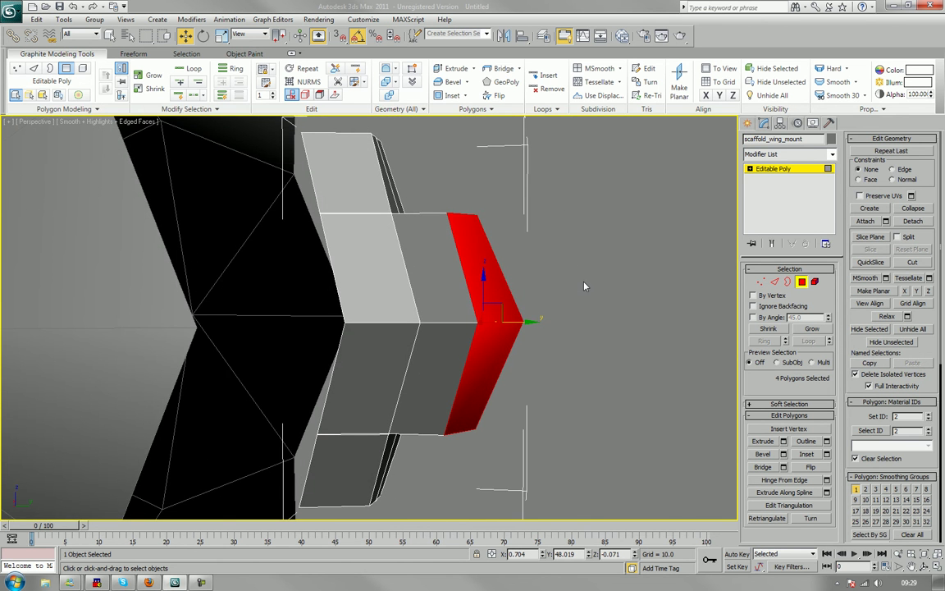
click(222, 35)
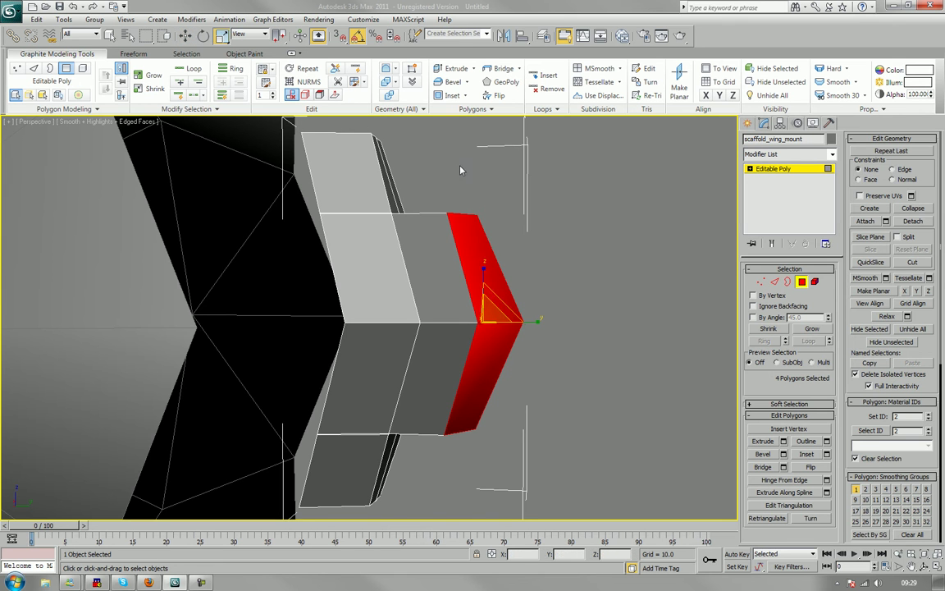
drag(536, 320, 125, 339)
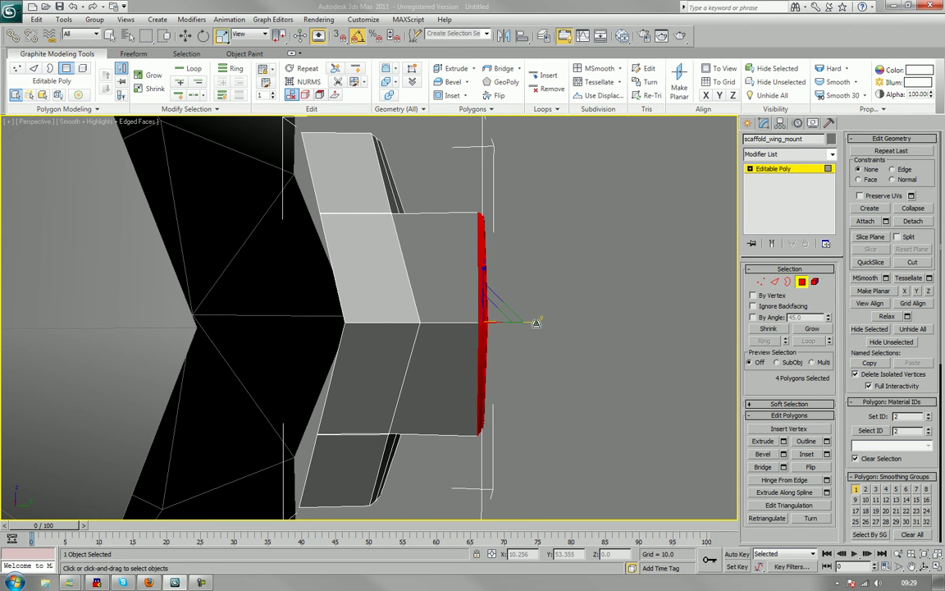
drag(536, 322, 2, 316)
scroll(896, 342, down, 1)
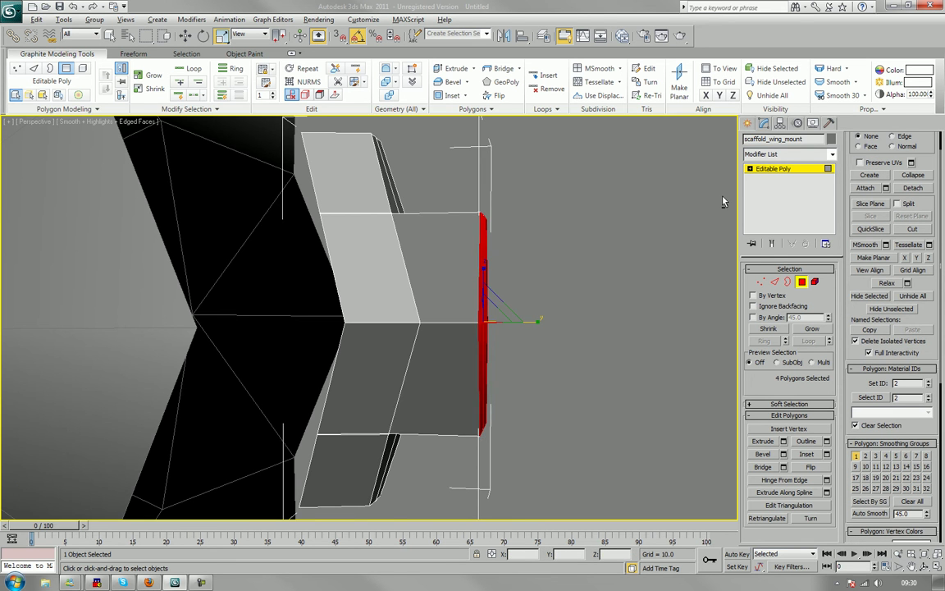
alt+middle_drag(722, 201, 400, 271)
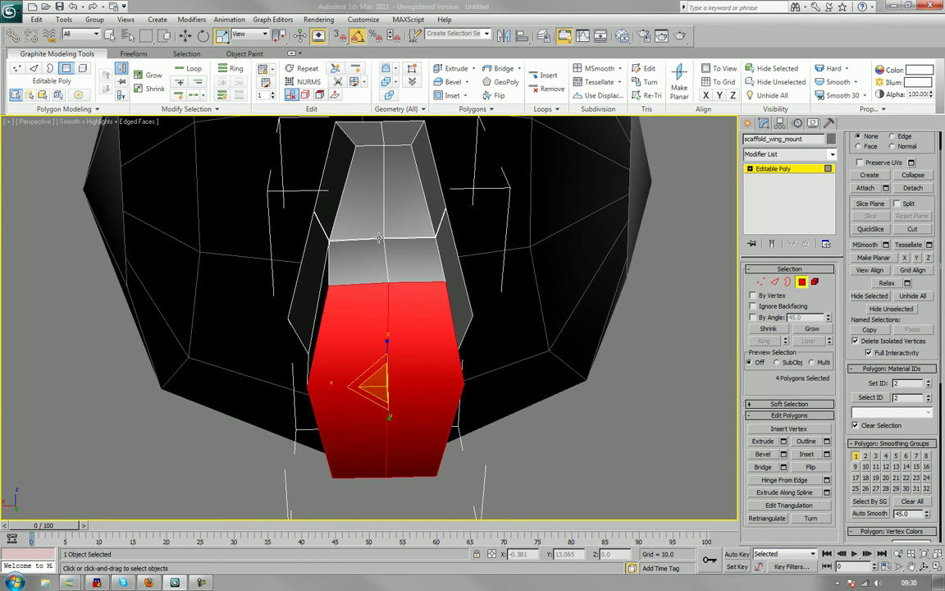
alt+middle_drag(389, 329, 406, 262)
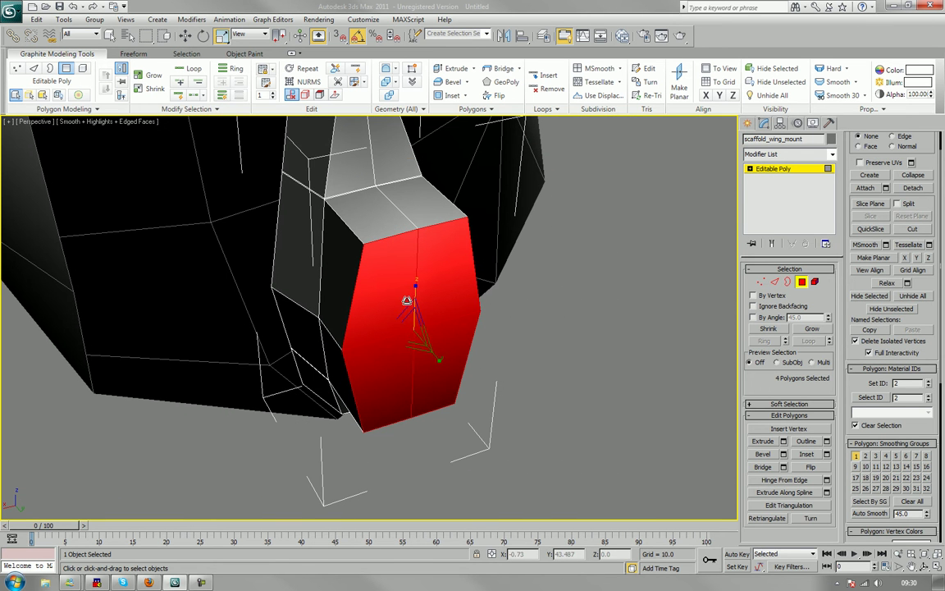
- Select the top and bottom edges of the block's outer end and scale them narrower along X
click(774, 283)
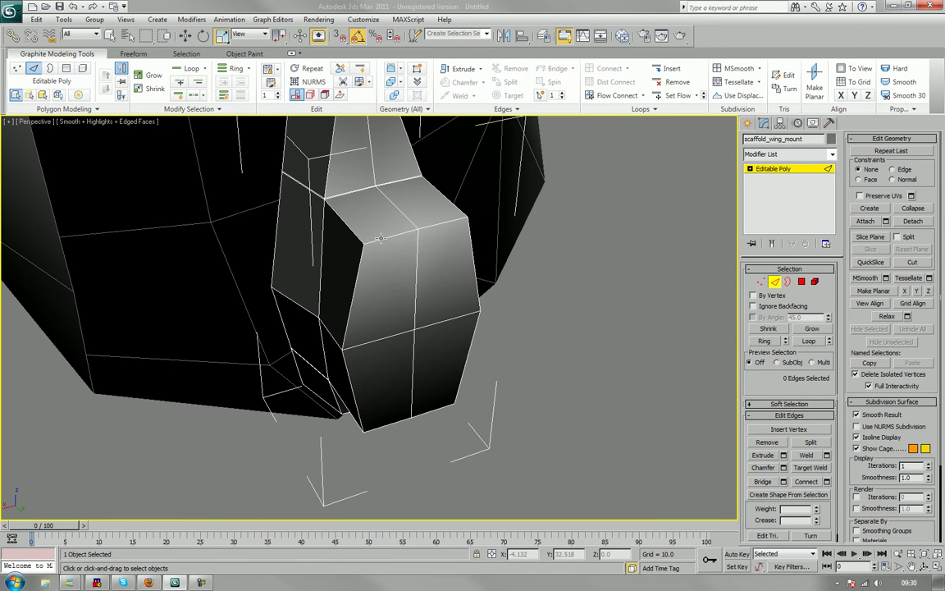
click(381, 238)
ctrl+click(434, 224)
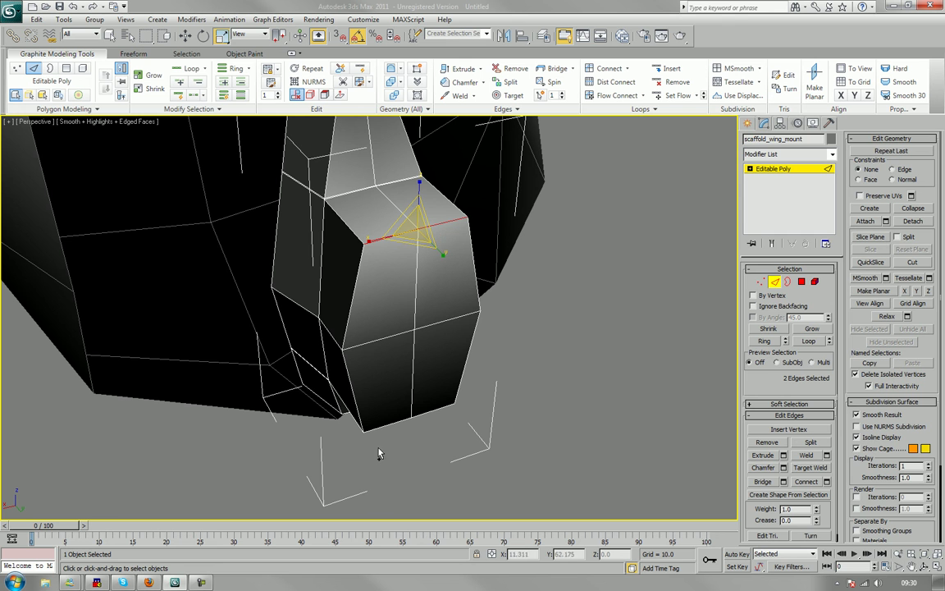
ctrl+click(435, 410)
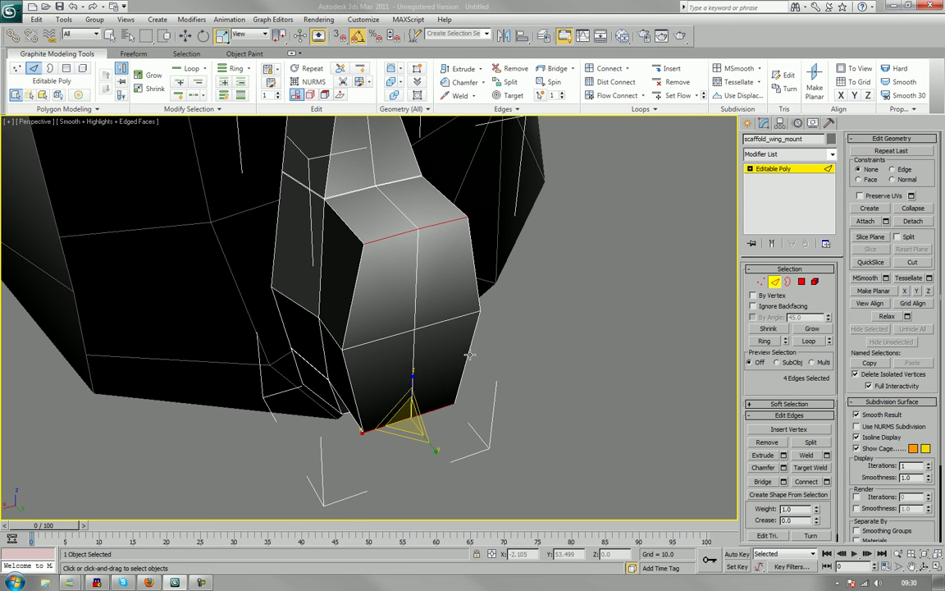
alt+middle_drag(434, 410, 385, 435)
drag(370, 449, 397, 440)
alt+middle_drag(445, 378, 375, 381)
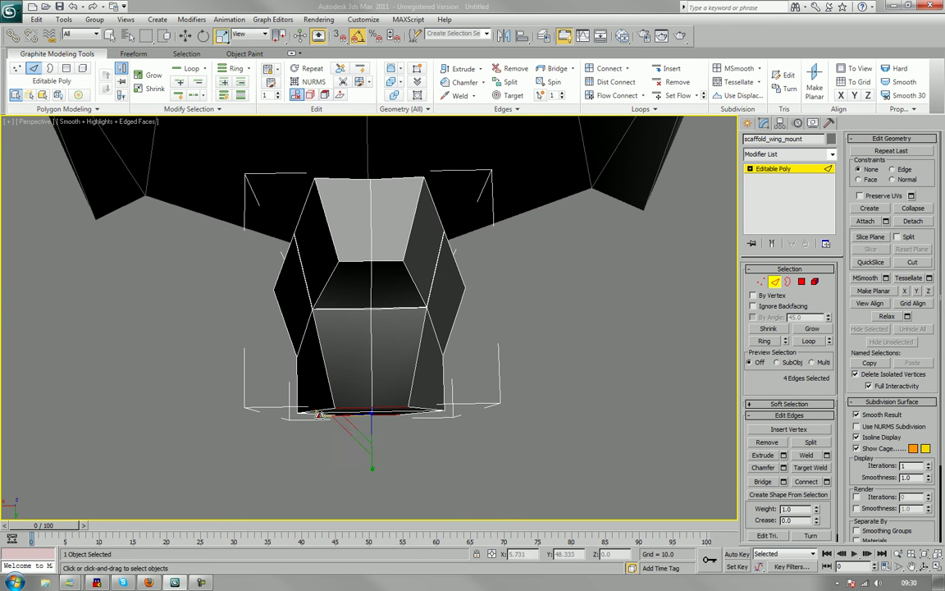
drag(319, 414, 317, 414)
alt+middle_drag(316, 414, 370, 374)
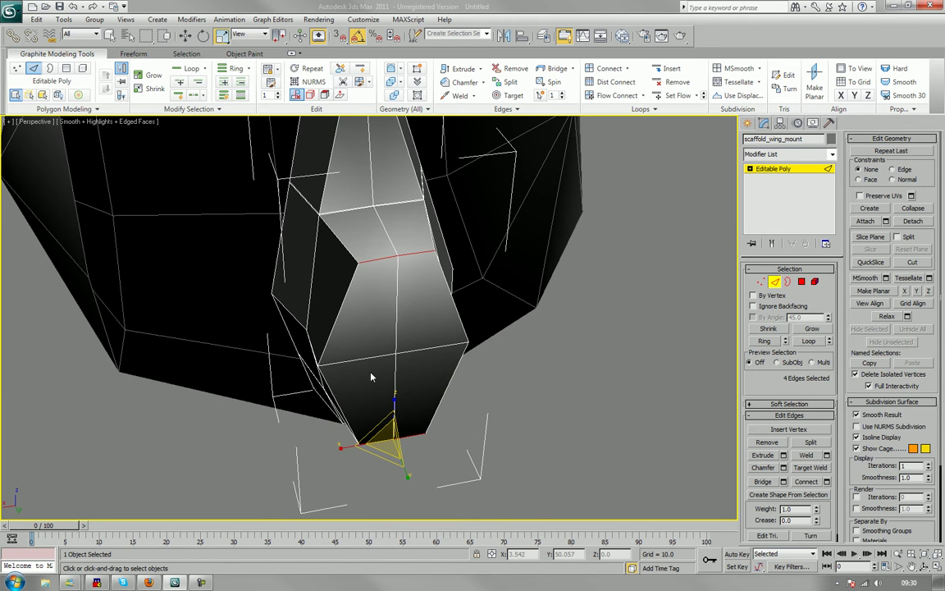
- Scale the two middle horizontal edges of the block's outer end narrower along X and clear the selection
click(363, 359)
ctrl+click(425, 349)
mouse_move(426, 351)
alt+middle_down()
mouse_move(415, 348)
mouse_move(419, 363)
alt+middle_up()
drag(345, 420, 364, 409)
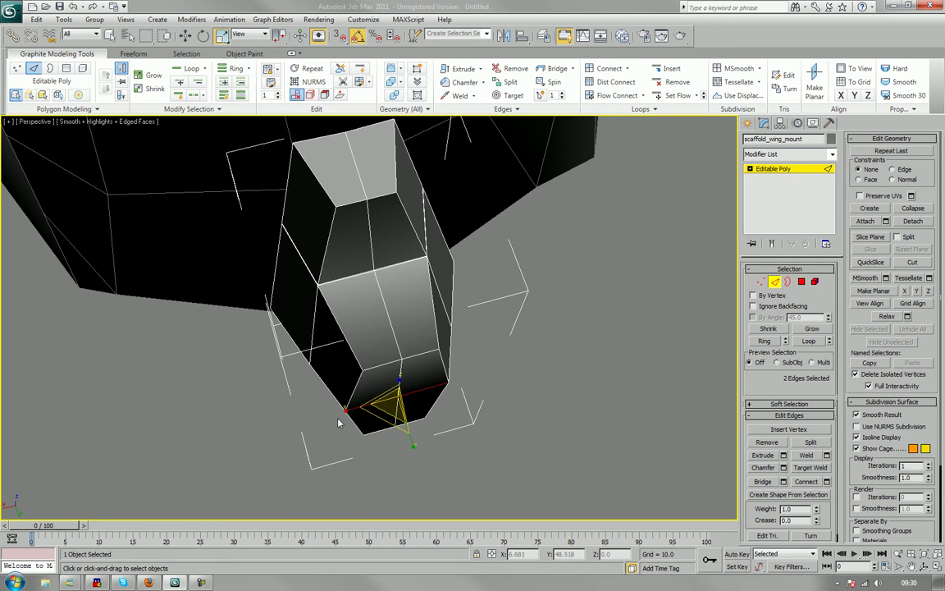
click(271, 382)
- Add two horizontal edge loops around the block with SwiftLoop, one halfway up the upper half and one halfway down the lower half
alt+middle_drag(271, 382, 393, 321)
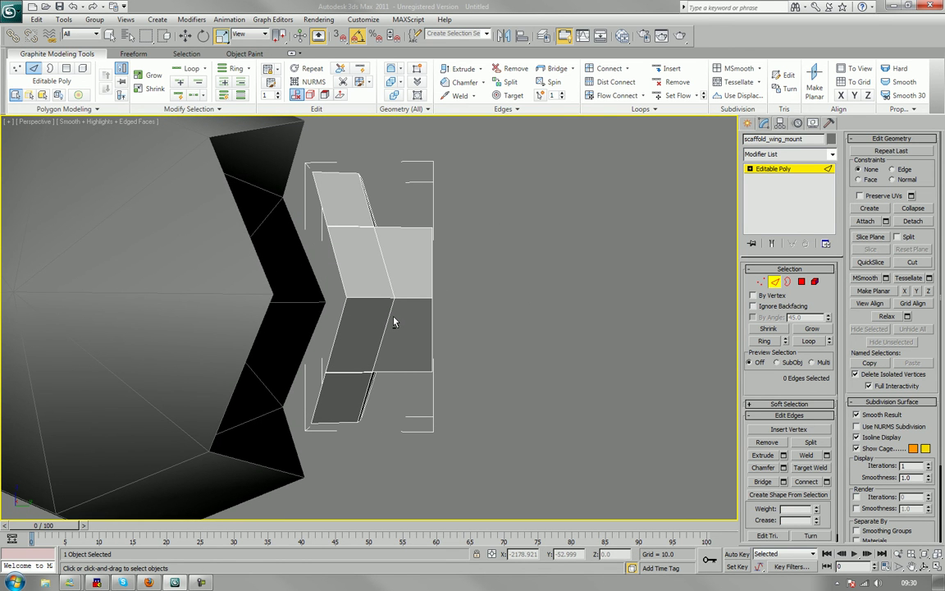
scroll(393, 322, up, 5)
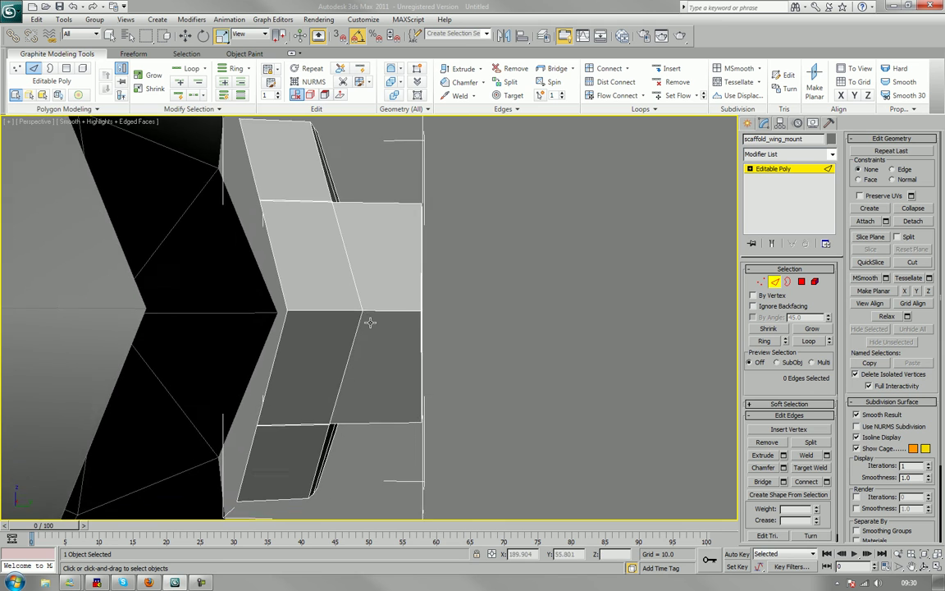
alt+middle_drag(370, 322, 329, 350)
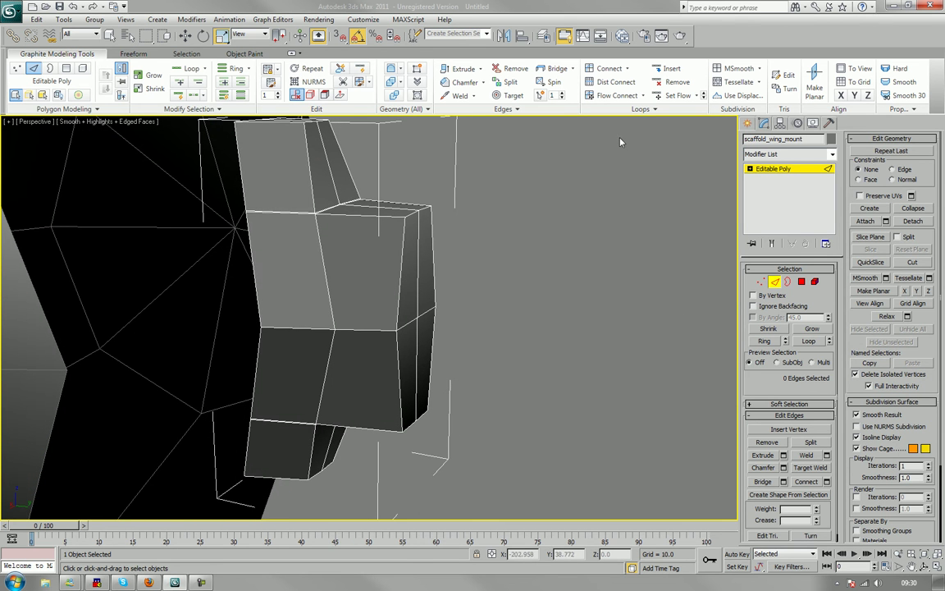
click(777, 284)
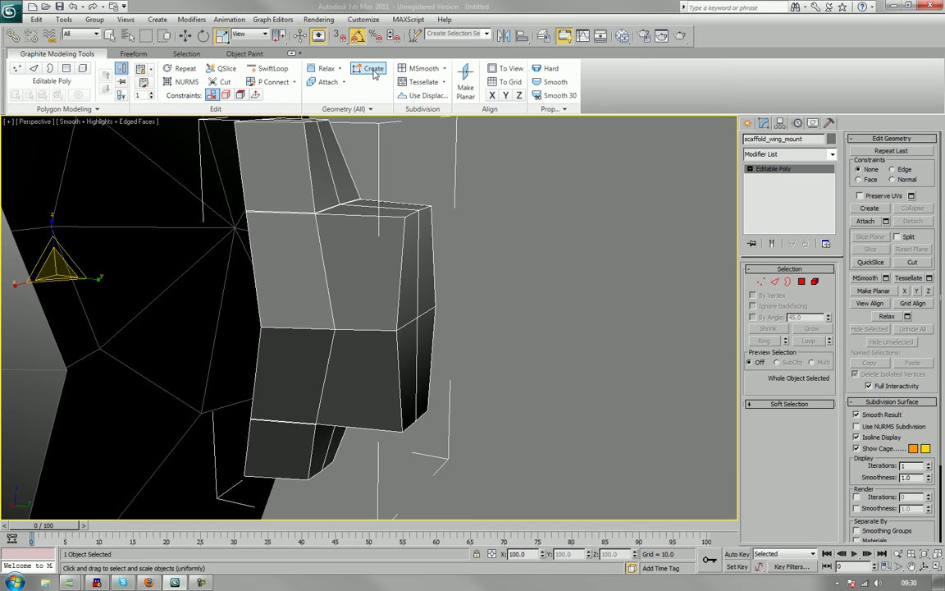
click(273, 68)
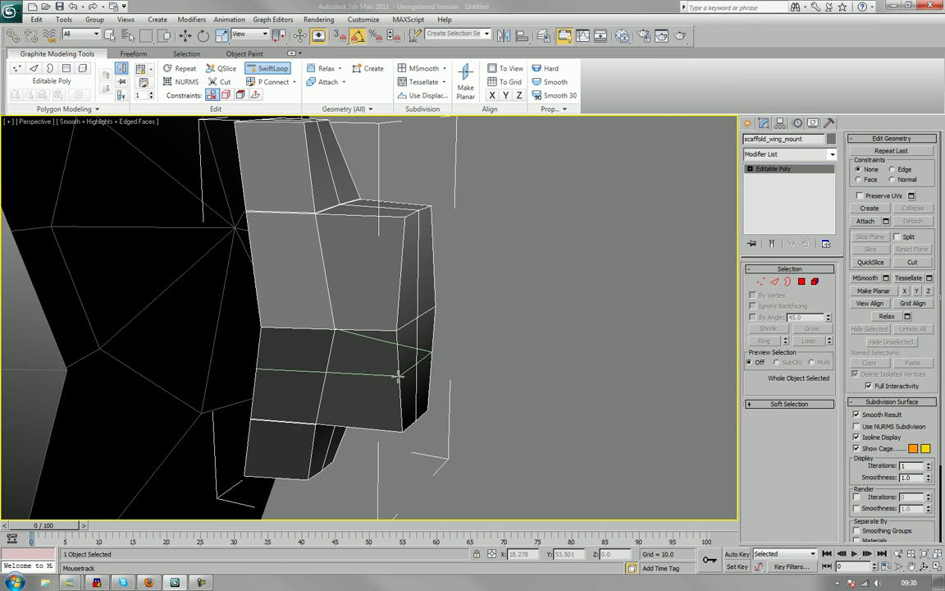
click(406, 324)
key(ctrl+z)
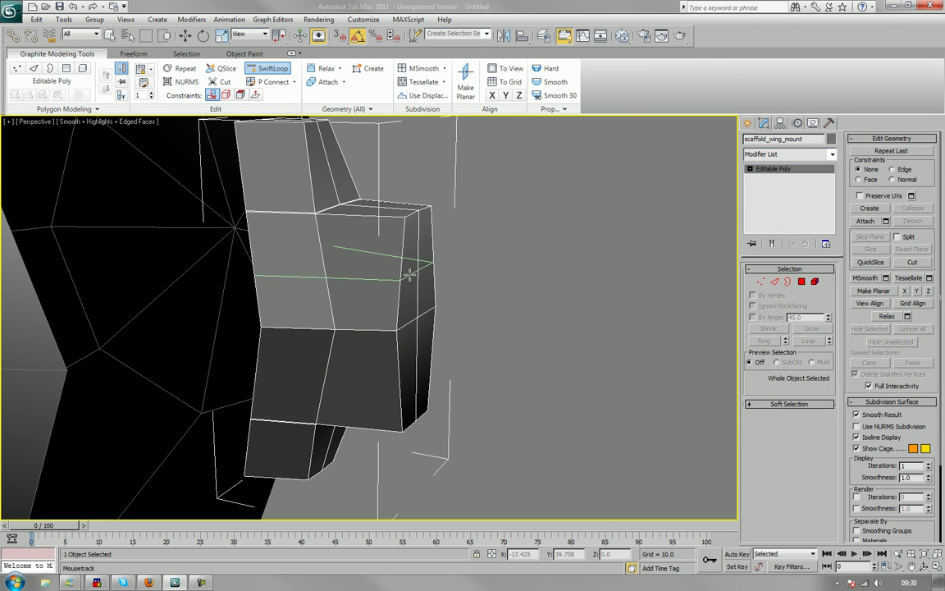
click(406, 272)
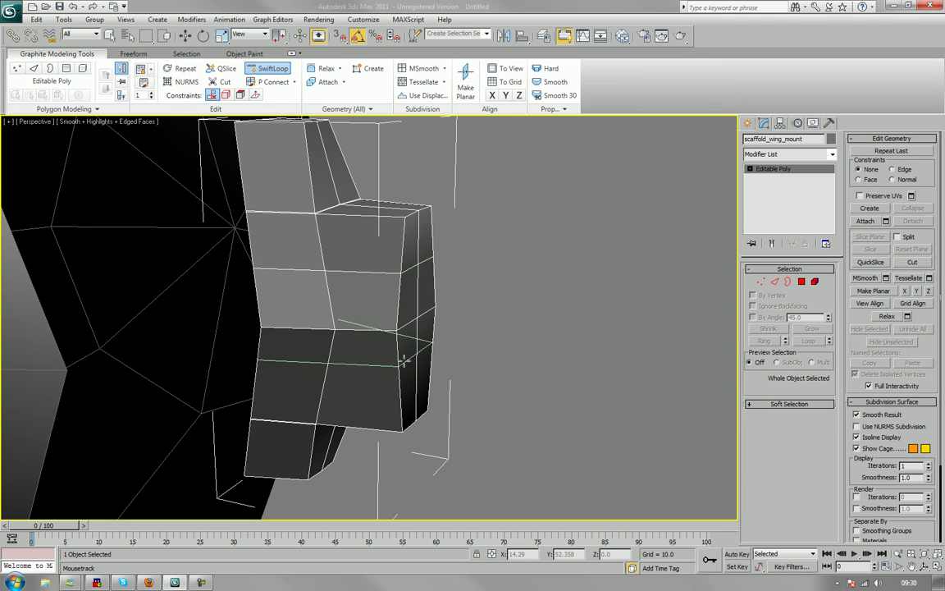
click(408, 379)
right_click(408, 379)
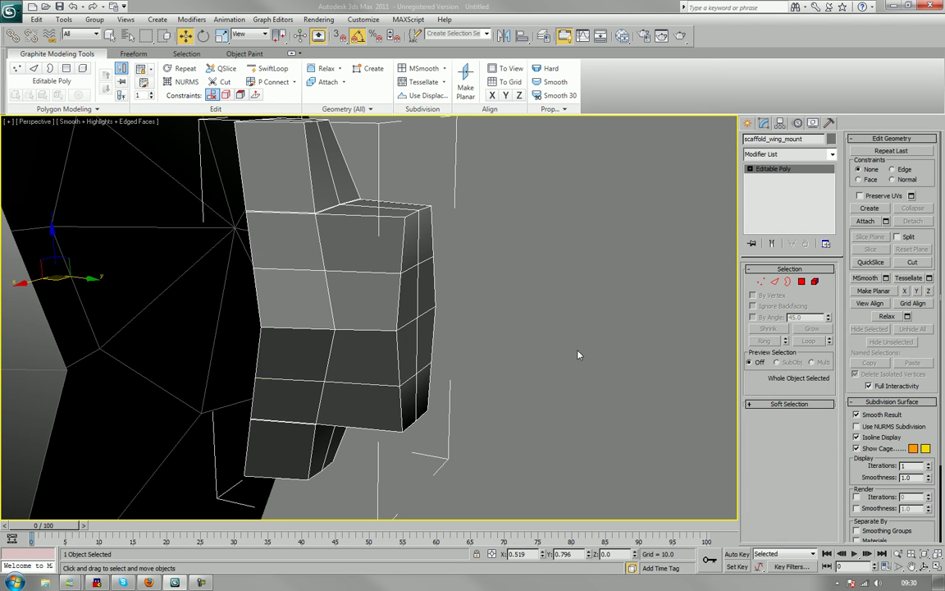
- Select the four middle polygons of the block's outer end and move them outward along Y by about 2 units
alt+middle_drag(576, 354, 454, 331)
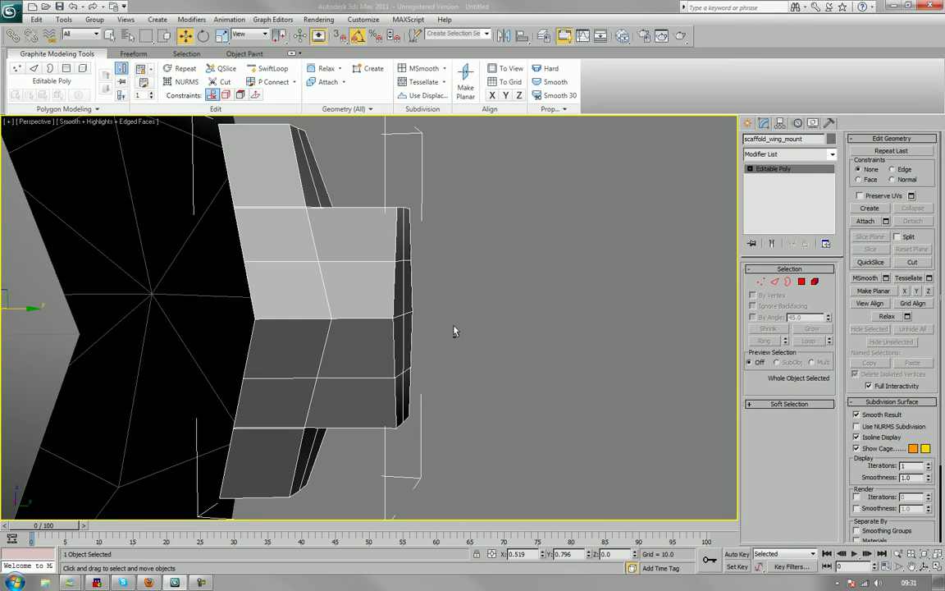
click(812, 283)
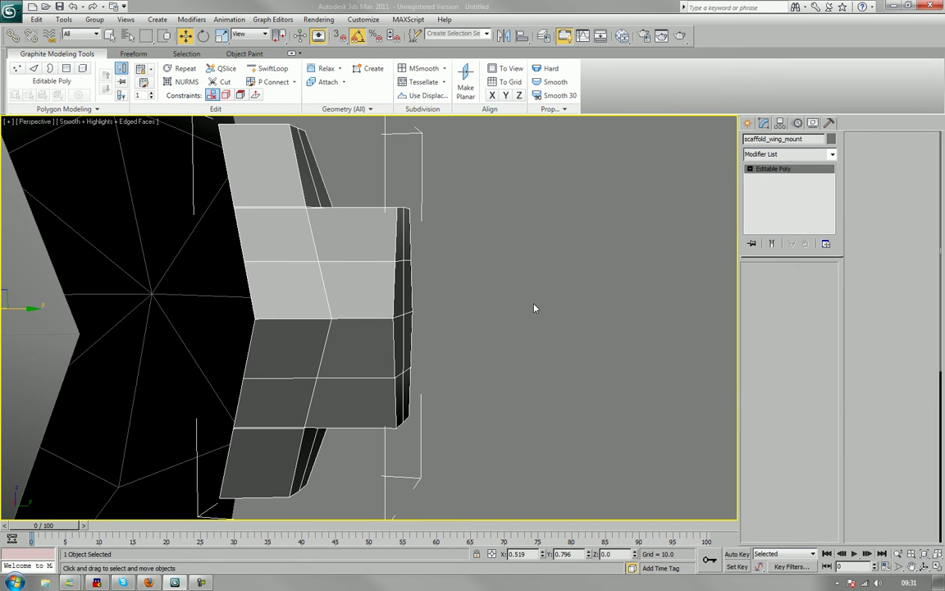
click(401, 301)
ctrl+click(412, 297)
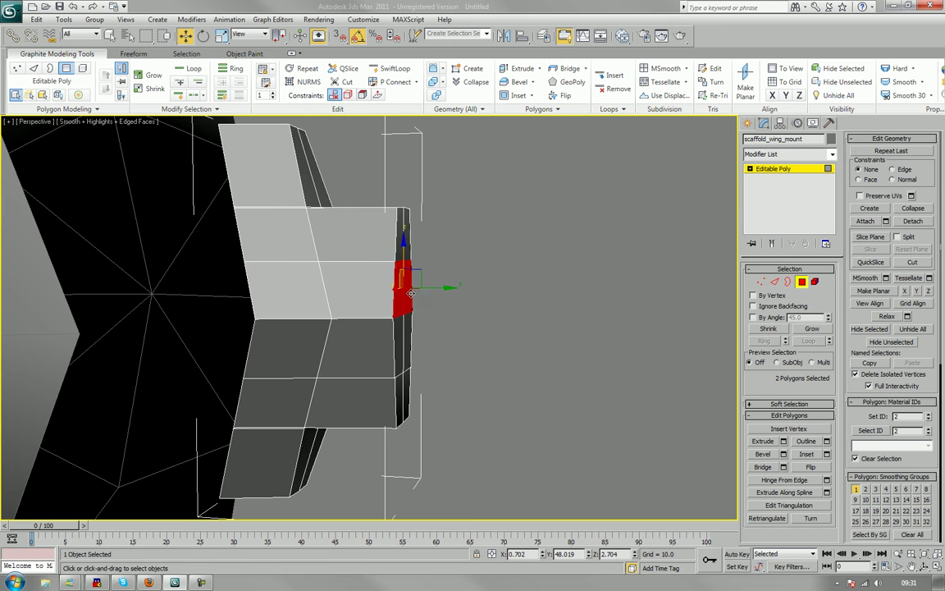
ctrl+click(400, 339)
ctrl+click(412, 337)
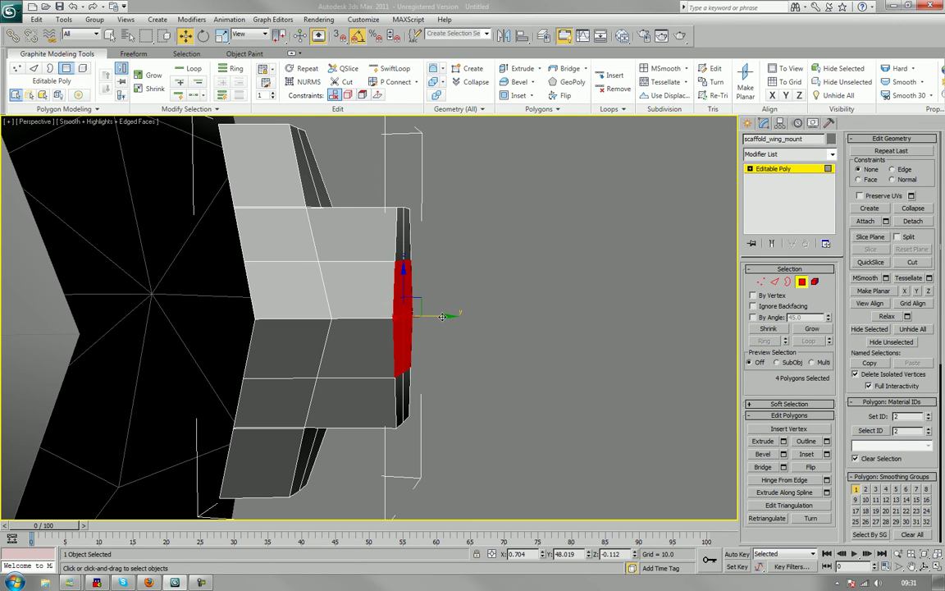
drag(443, 318, 461, 317)
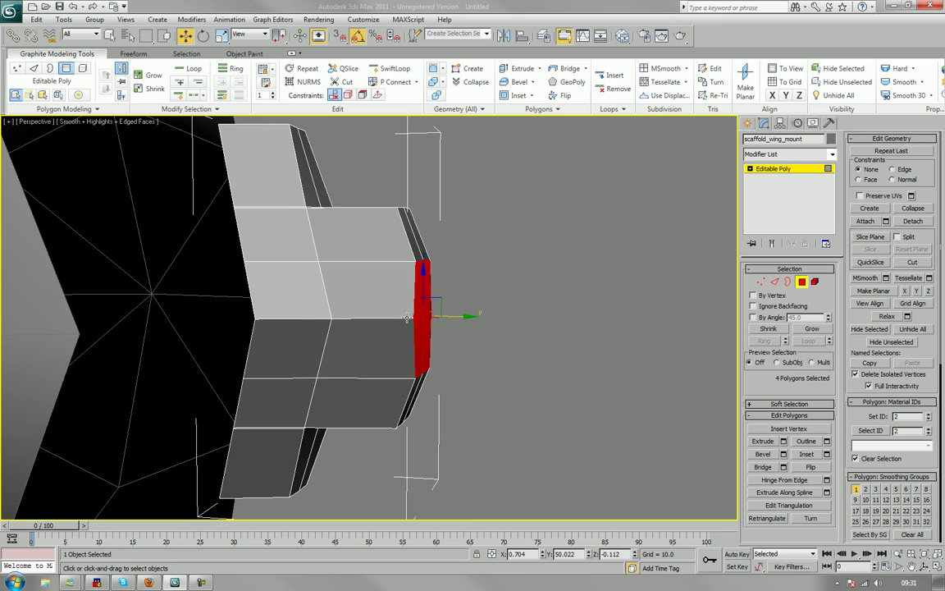
- Extend the selection to all eight end polygons and move them back toward the body along Y by about 2.5 units
alt+middle_drag(409, 318, 413, 321)
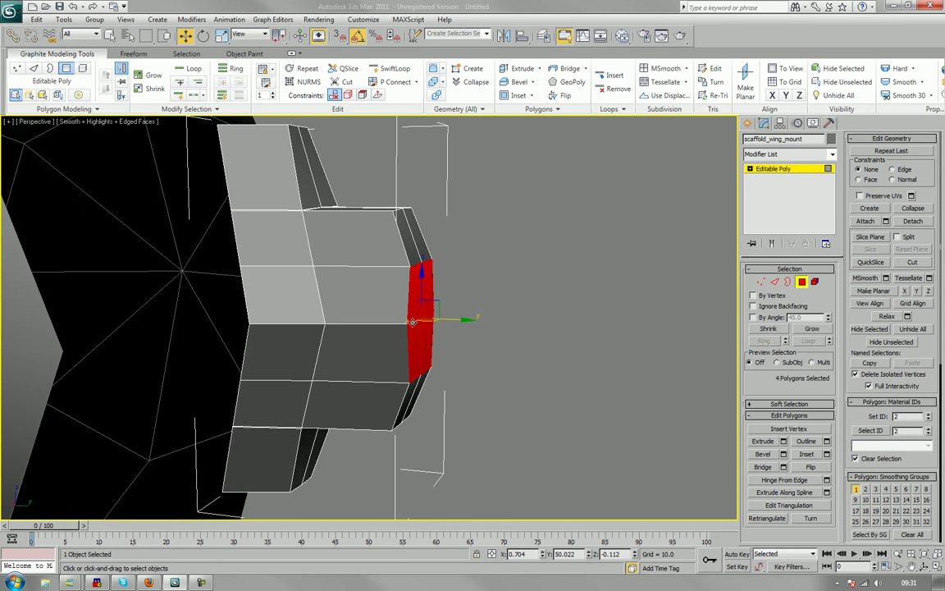
ctrl+click(408, 247)
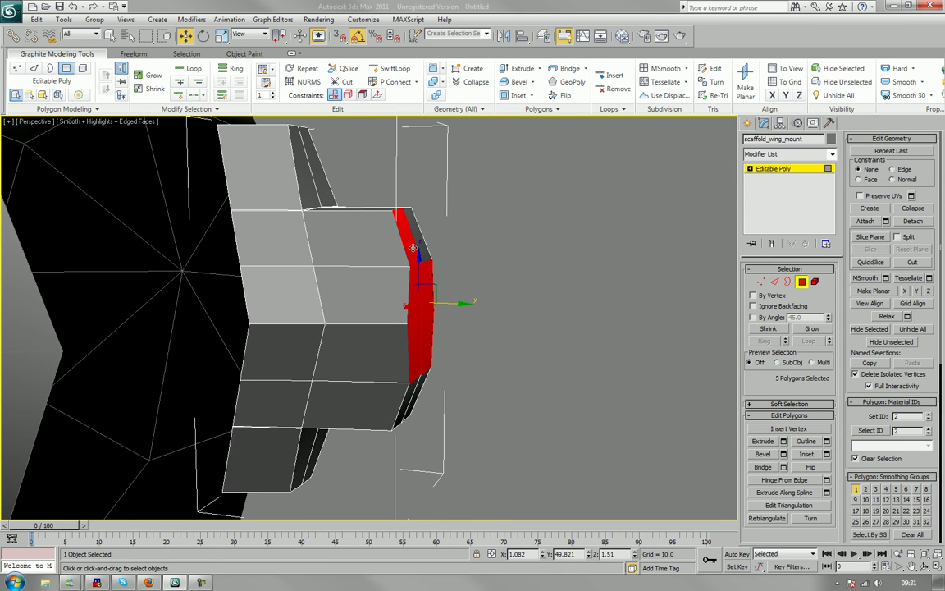
ctrl+click(412, 292)
ctrl+click(404, 402)
ctrl+click(416, 397)
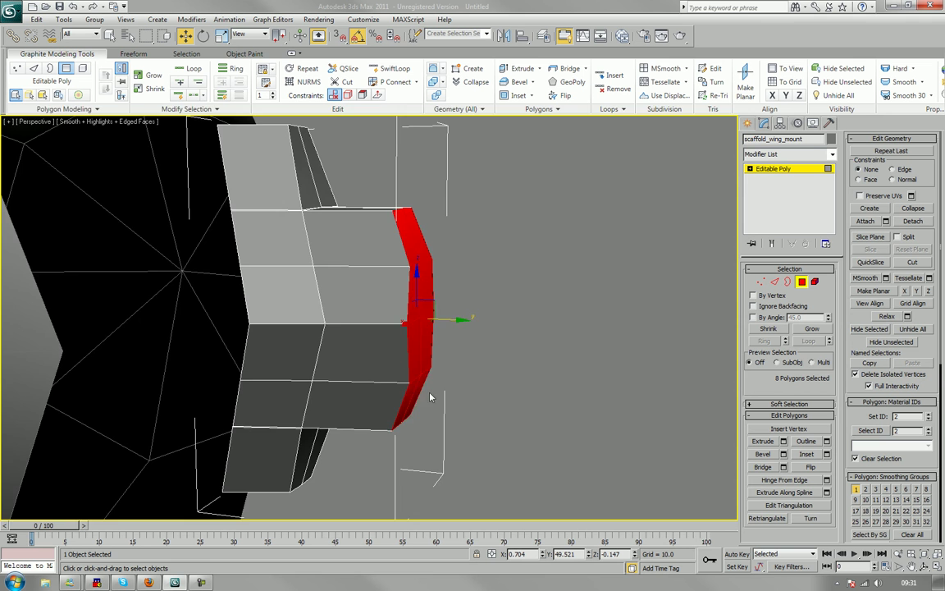
alt+middle_drag(431, 395, 286, 369)
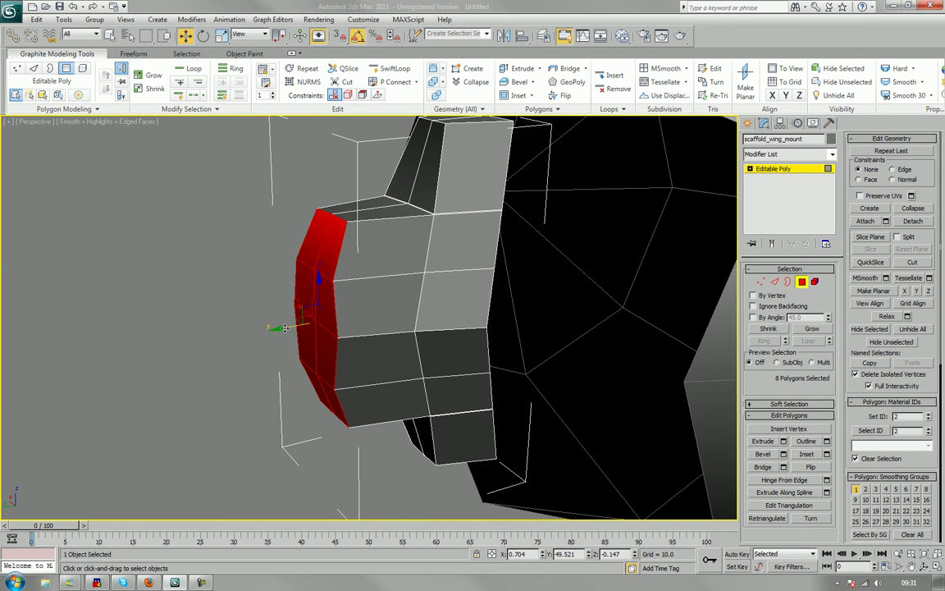
alt+middle_drag(283, 327, 407, 312)
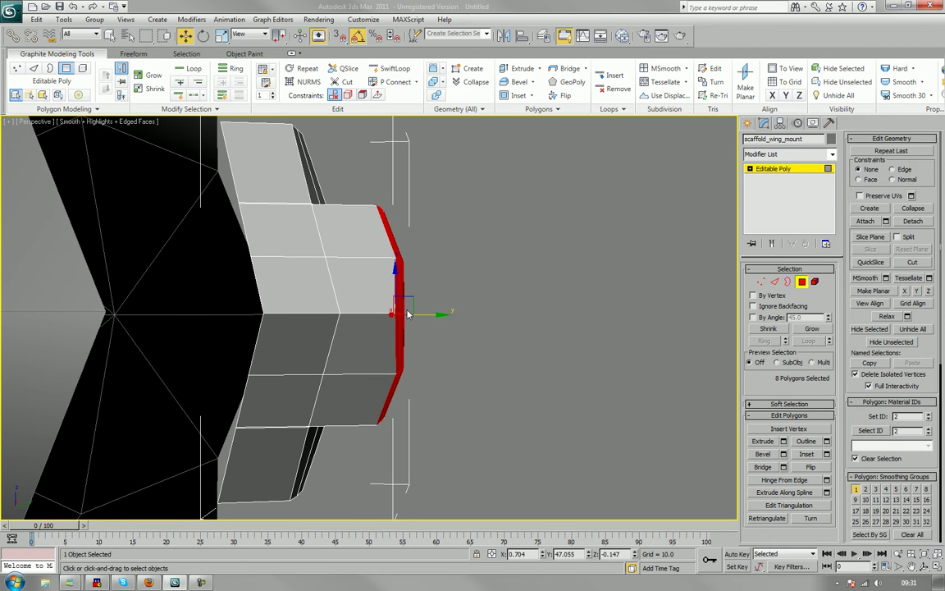
- Reselect only the four middle end polygons and move them outward along Y by about 1.7 units
middle_drag(389, 238, 364, 343)
scroll(397, 305, up, 2)
click(365, 343)
ctrl+click(388, 321)
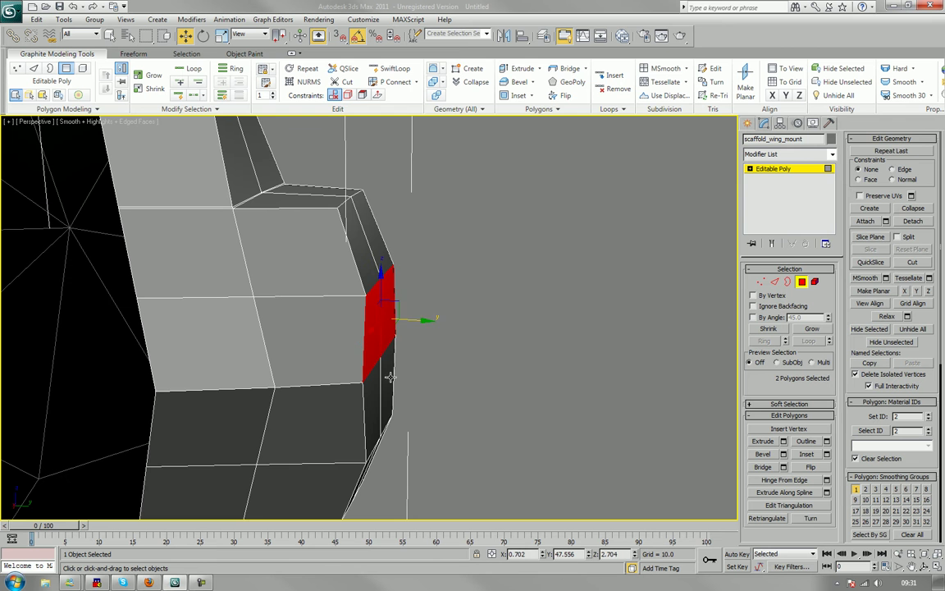
ctrl+click(390, 377)
ctrl+click(372, 396)
alt+middle_drag(418, 360, 418, 402)
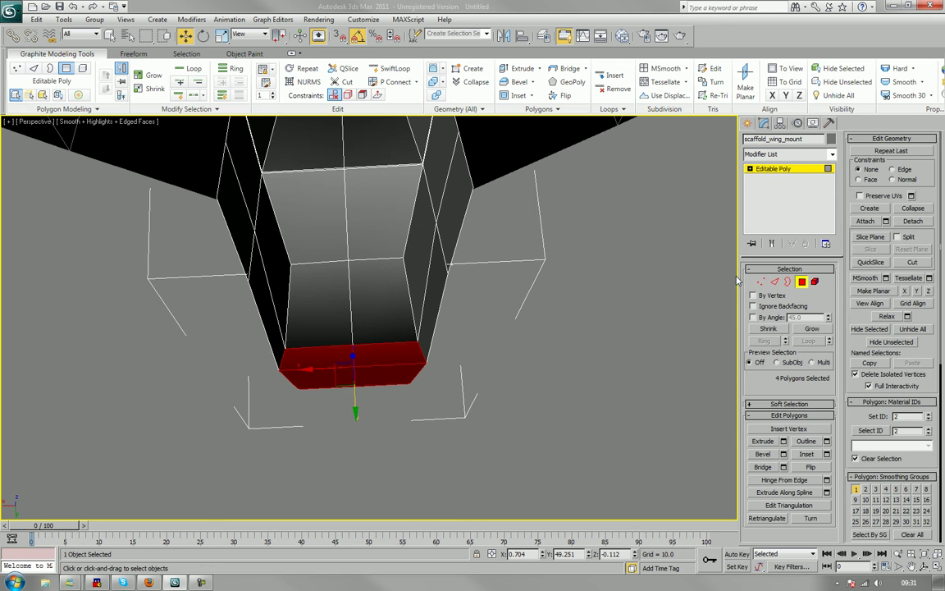
- Select the horizontal edges above and below the end's middle polygons and scale them narrower along X
click(775, 282)
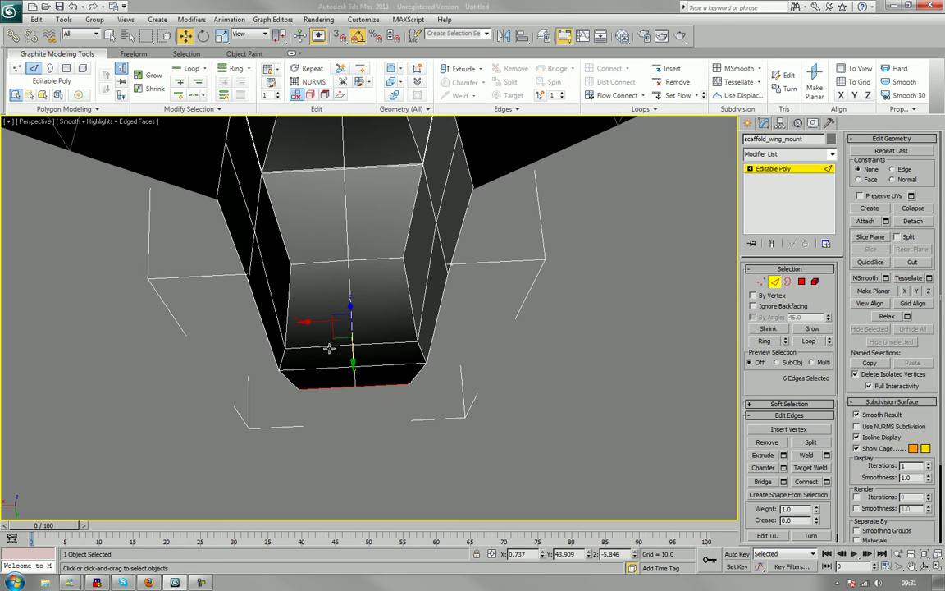
ctrl+click(337, 388)
key(r)
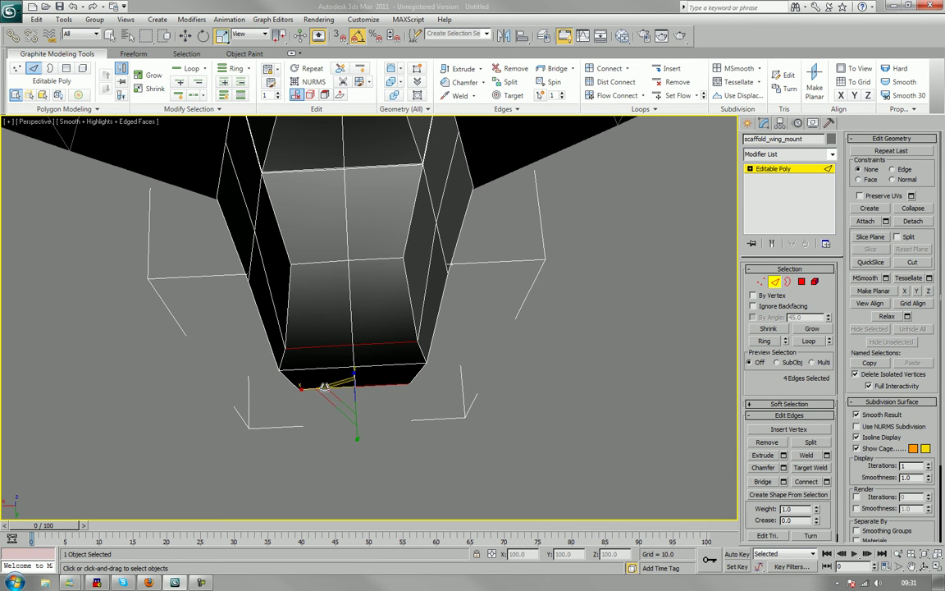
drag(304, 387, 314, 387)
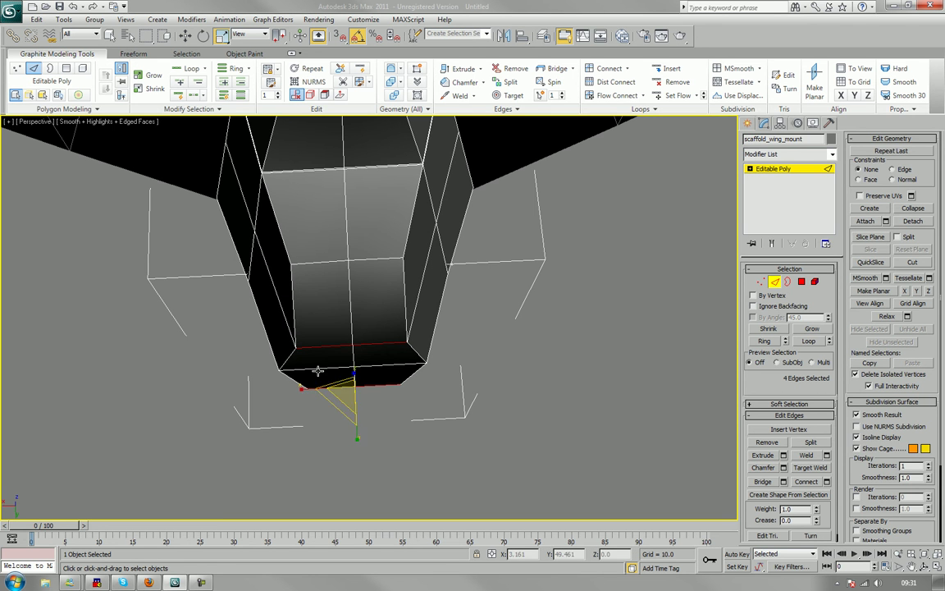
- Scale the two central horizontal edges of the block's end slightly narrower along X and deselect them
click(317, 369)
ctrl+click(379, 366)
drag(302, 372, 307, 371)
click(239, 433)
scroll(259, 413, down, 3)
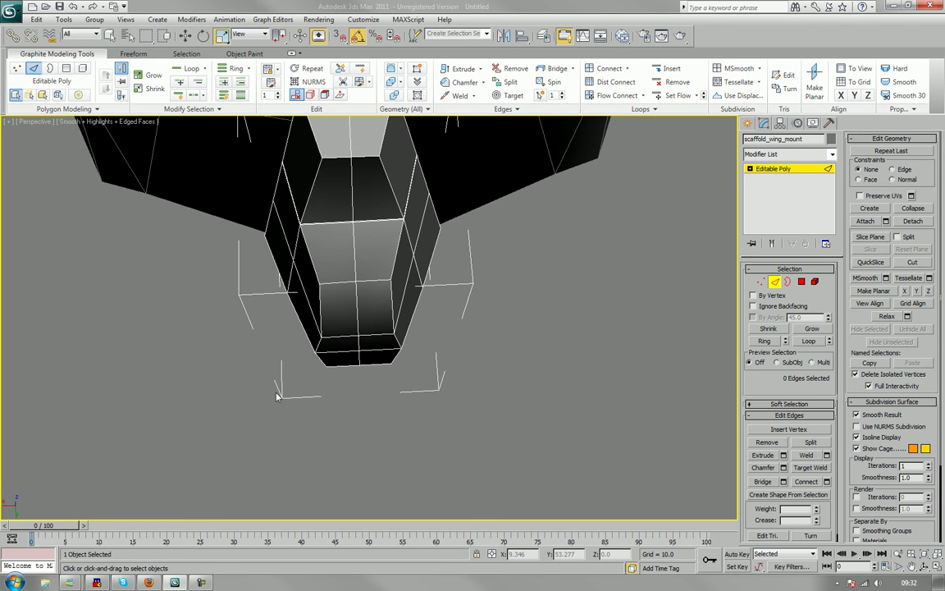
- Select the horizontal edge loop below the block's middle and move it up along Z by about 0.6 units
alt+middle_drag(277, 396, 348, 360)
scroll(348, 358, up, 5)
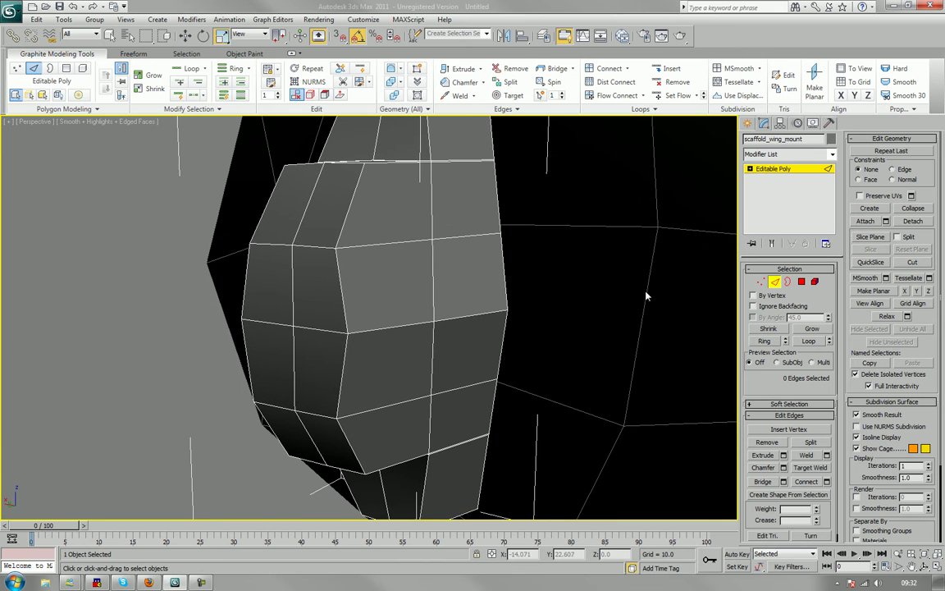
click(386, 415)
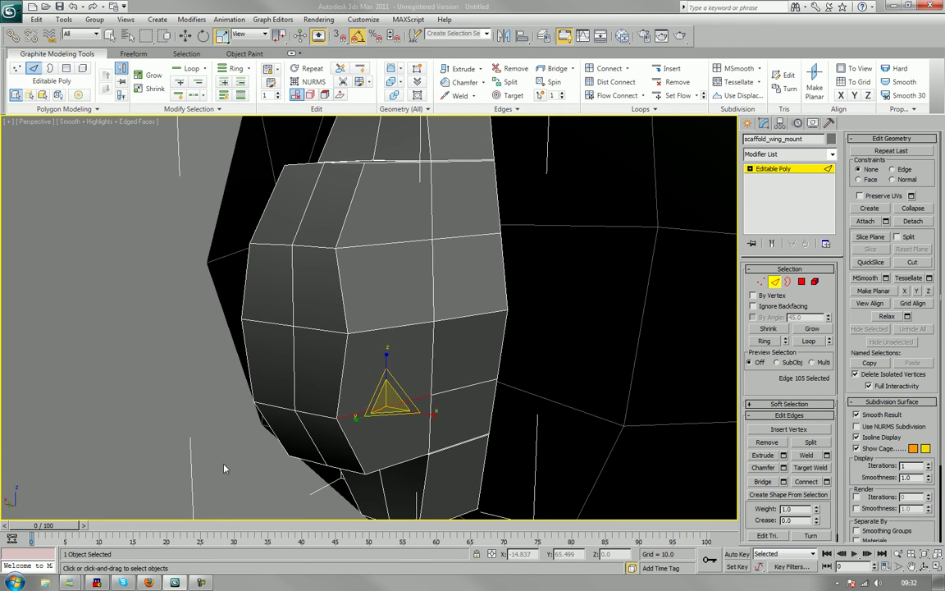
double_click(327, 400)
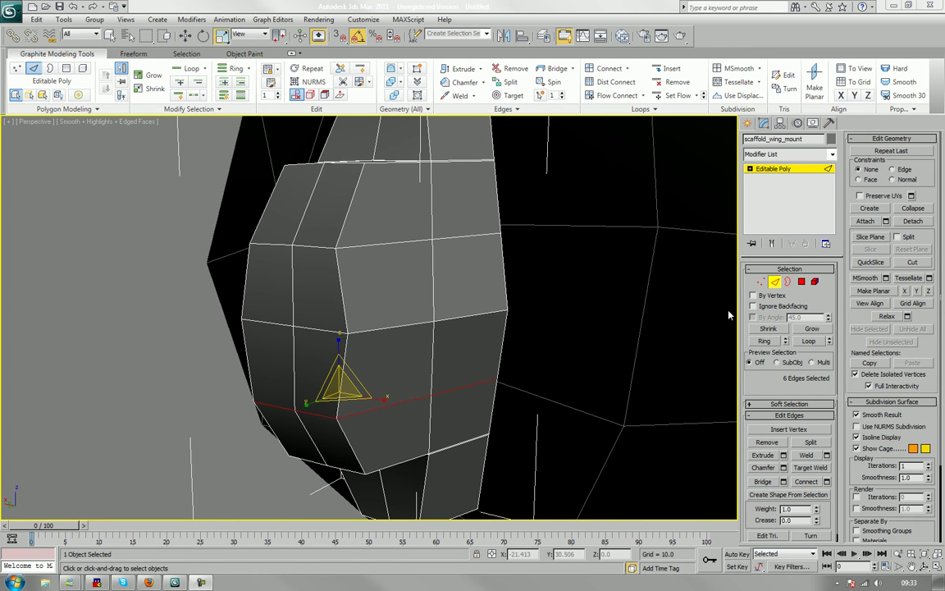
alt+middle_drag(329, 418, 362, 410)
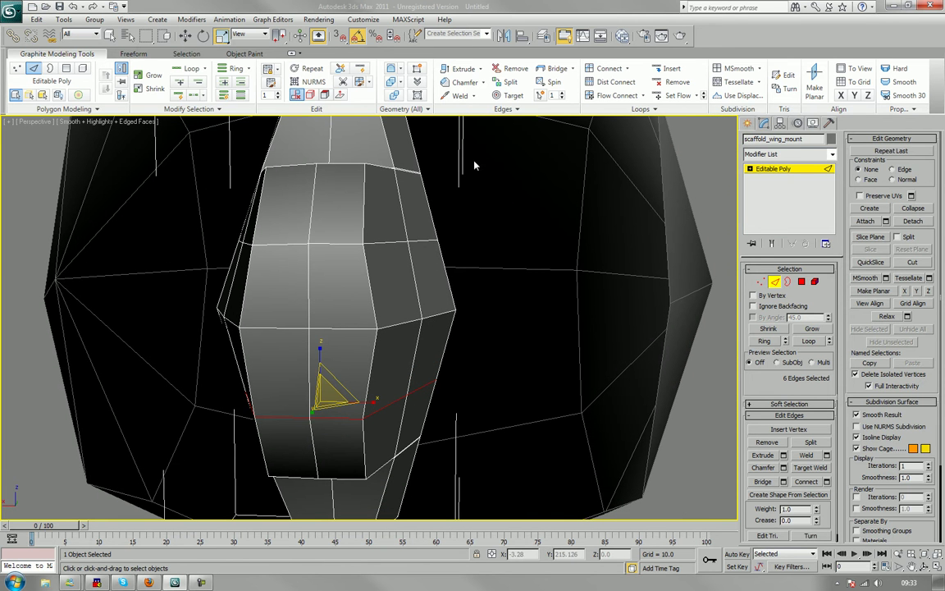
click(186, 35)
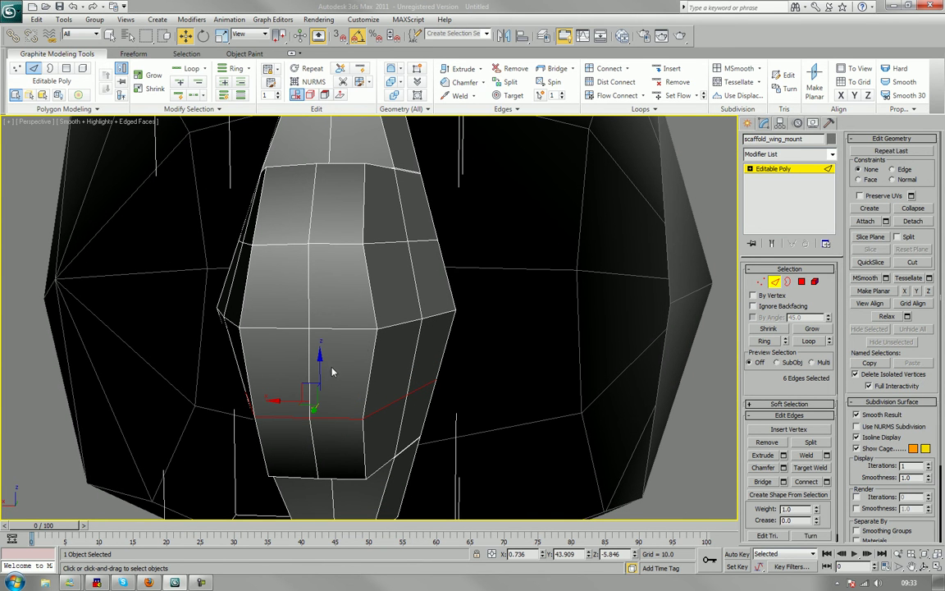
drag(320, 363, 320, 355)
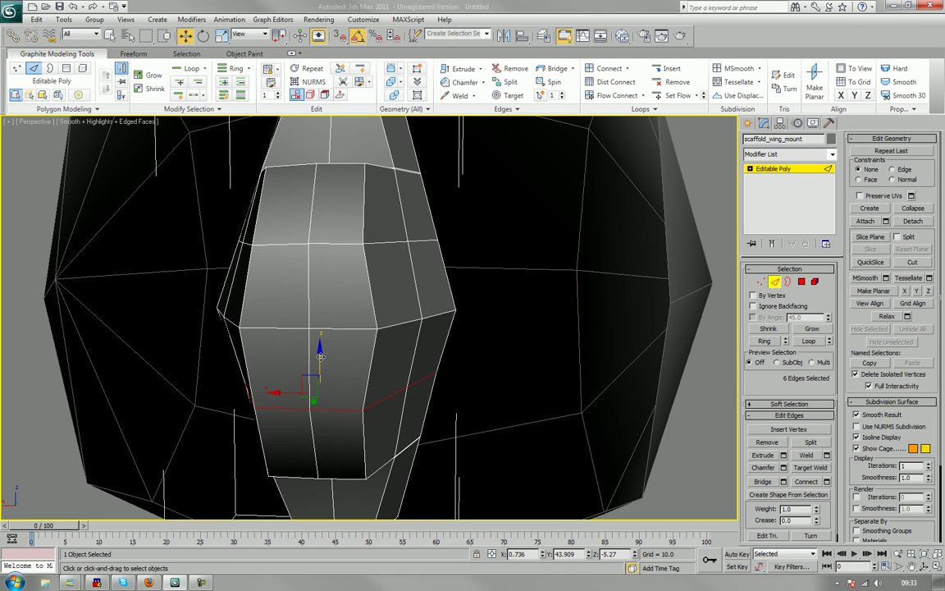
- Scale the selected lower edge loop along X to 103%
key(r)
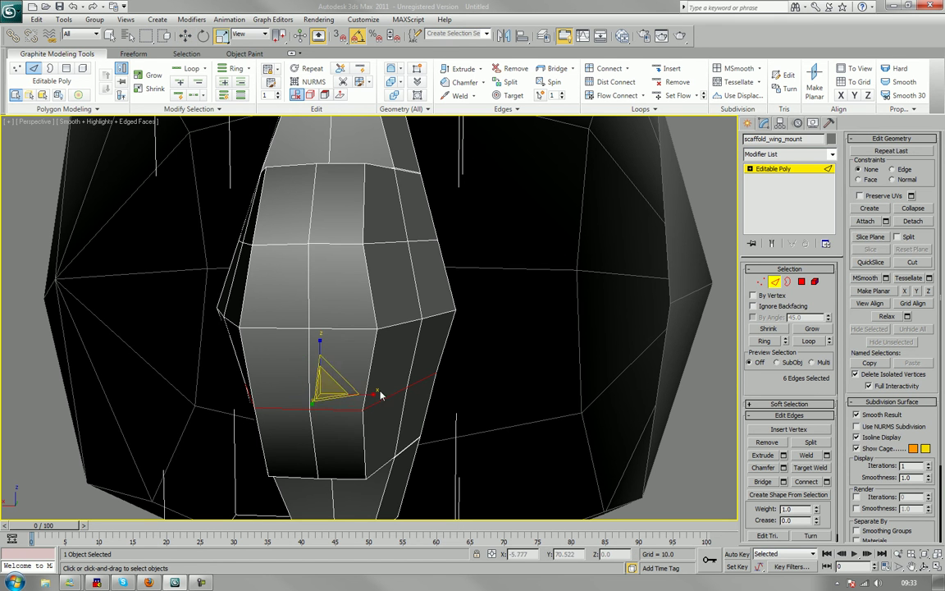
drag(359, 392, 359, 392)
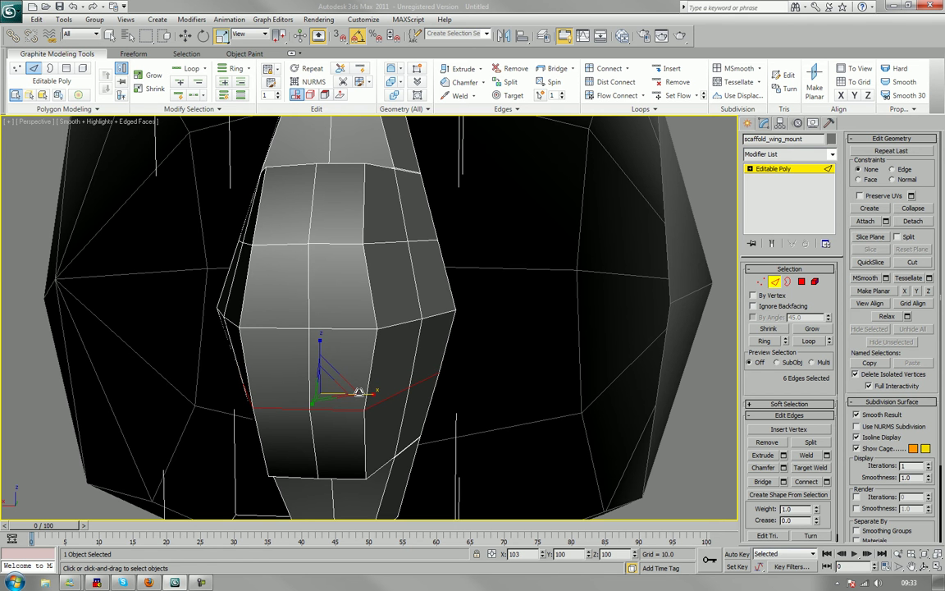
alt+middle_drag(399, 390, 382, 339)
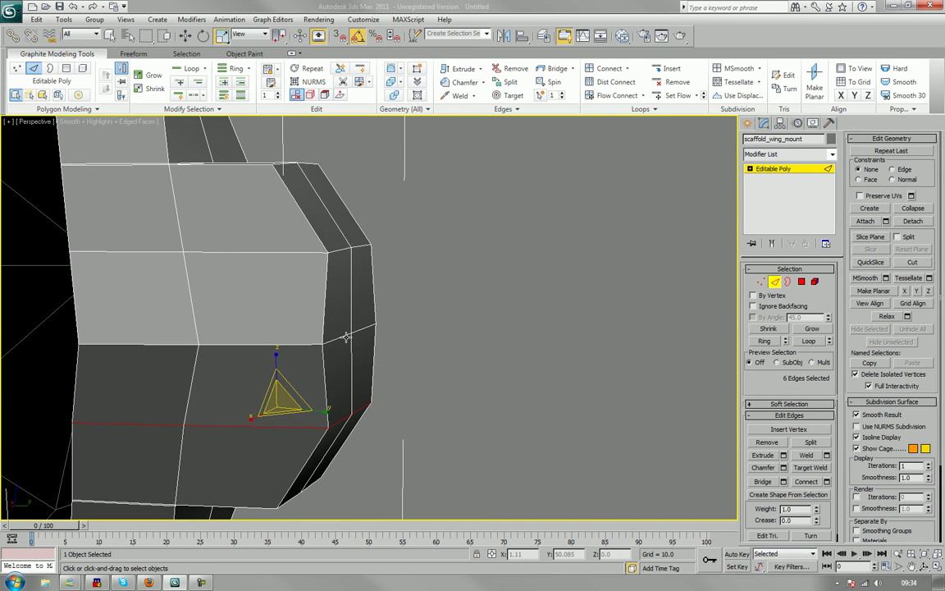
- Try chamfering the block's middle horizontal edge loop, then undo the chamfer
click(346, 337)
middle_drag(333, 401, 226, 330)
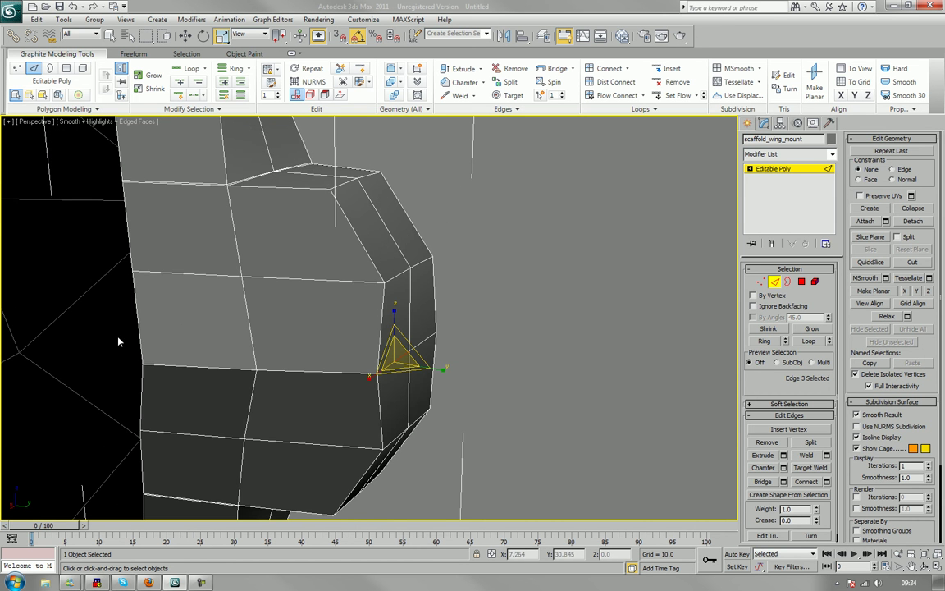
alt+middle_drag(118, 343, 168, 335)
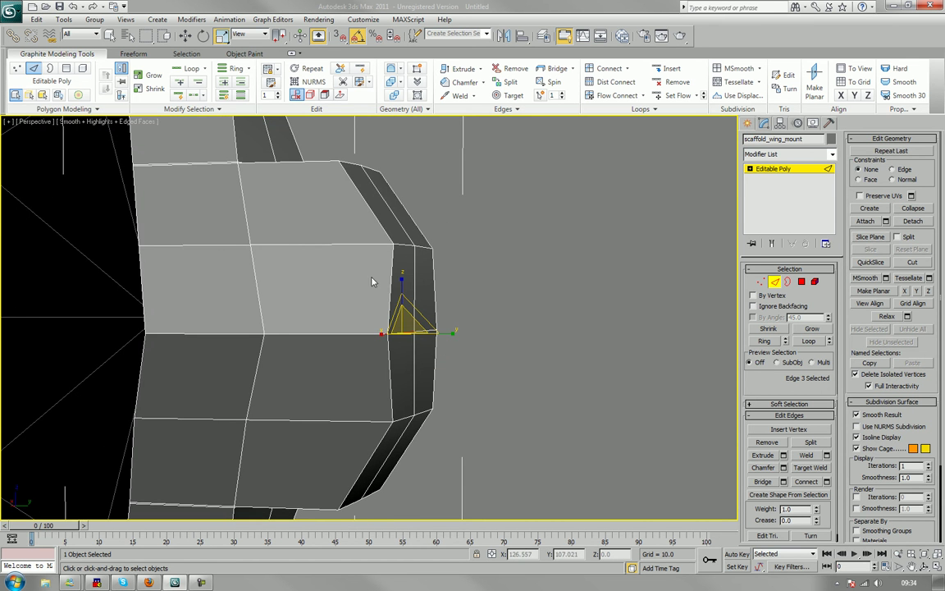
click(809, 340)
click(772, 466)
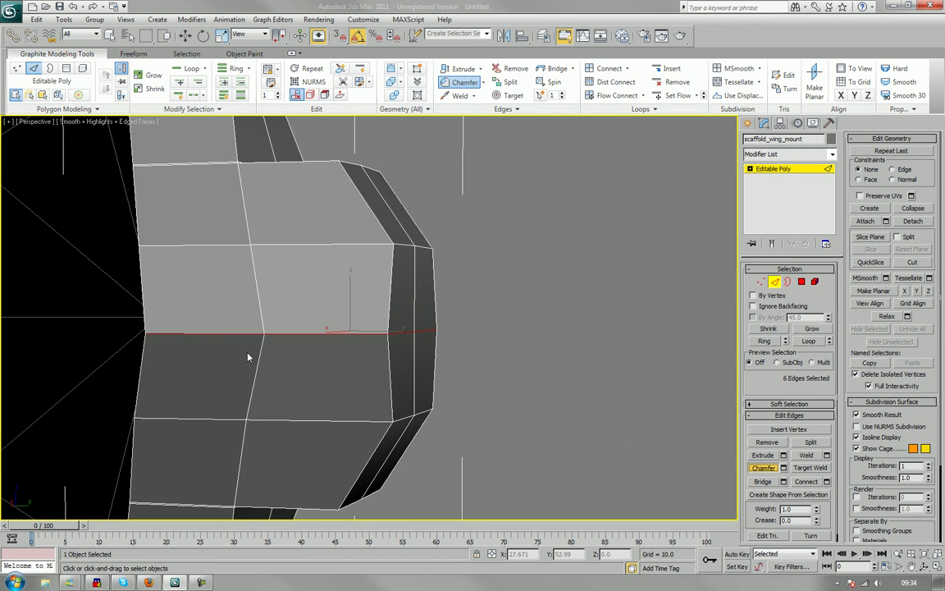
mouse_move(280, 334)
mouse_down()
mouse_move(281, 310)
mouse_move(281, 329)
mouse_move(279, 321)
mouse_up()
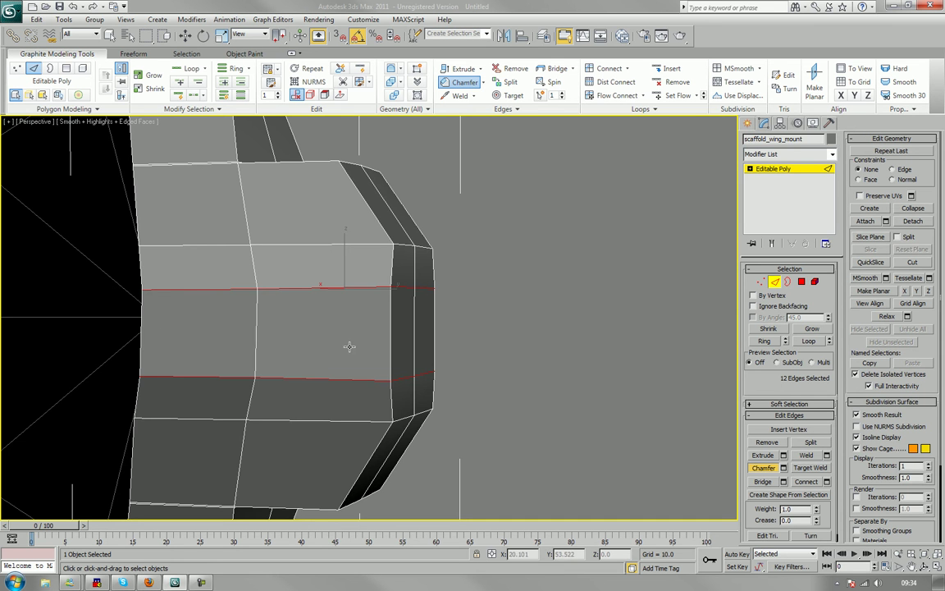
key(ctrl+z)
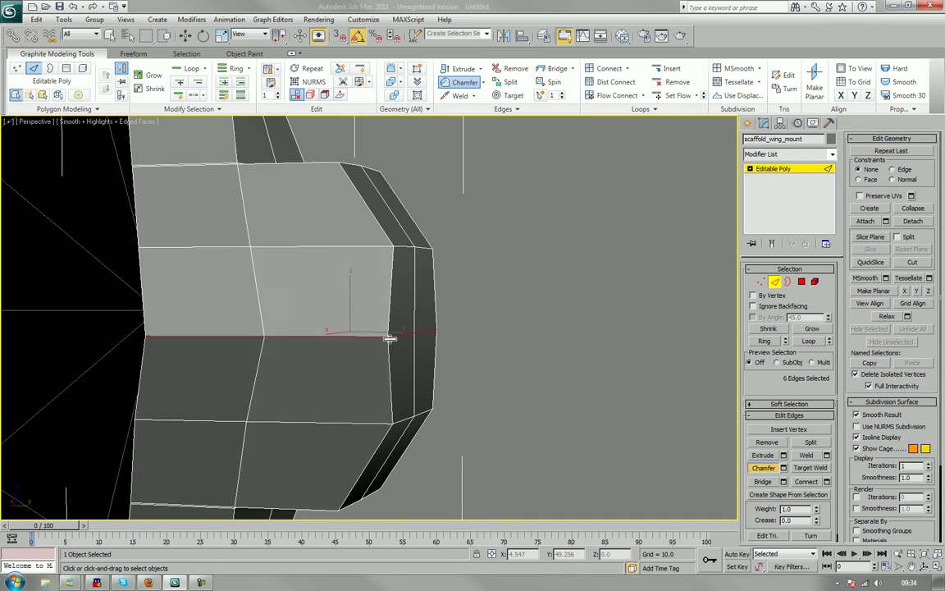
- Select the vertical edge rings directly above and below the block's middle loop and connect them with a new horizontal loop each
alt+middle_drag(390, 337, 354, 355)
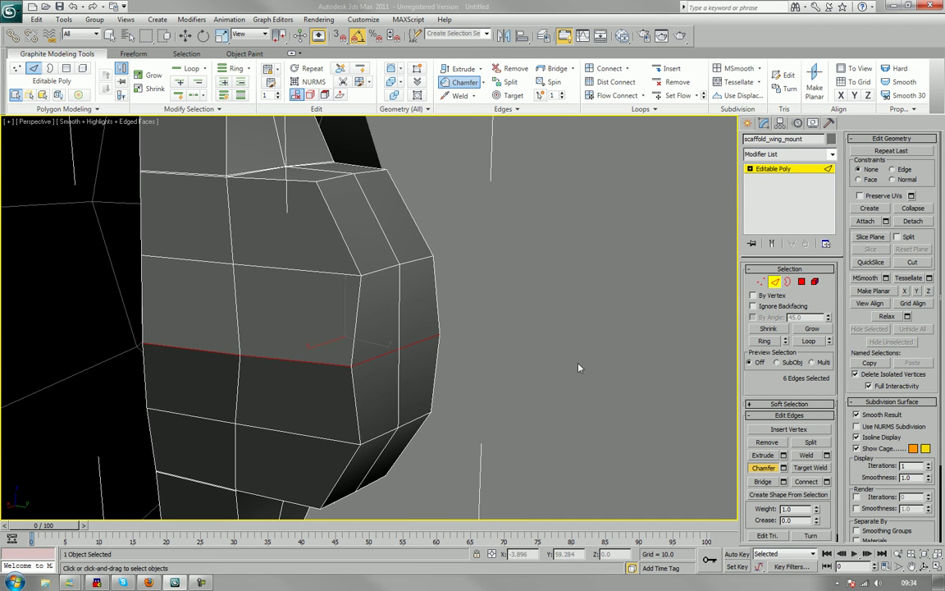
click(397, 319)
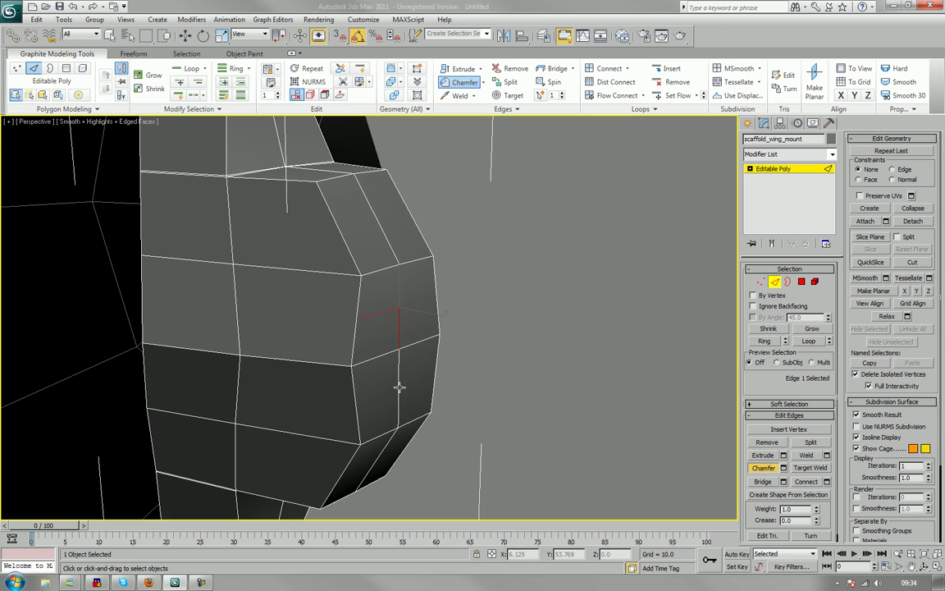
ctrl+click(399, 387)
click(772, 342)
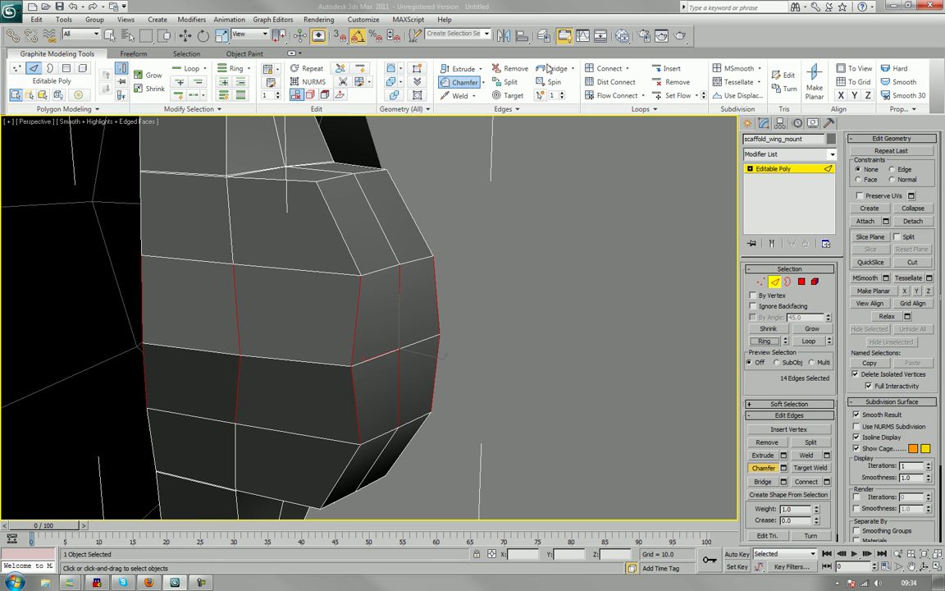
click(607, 68)
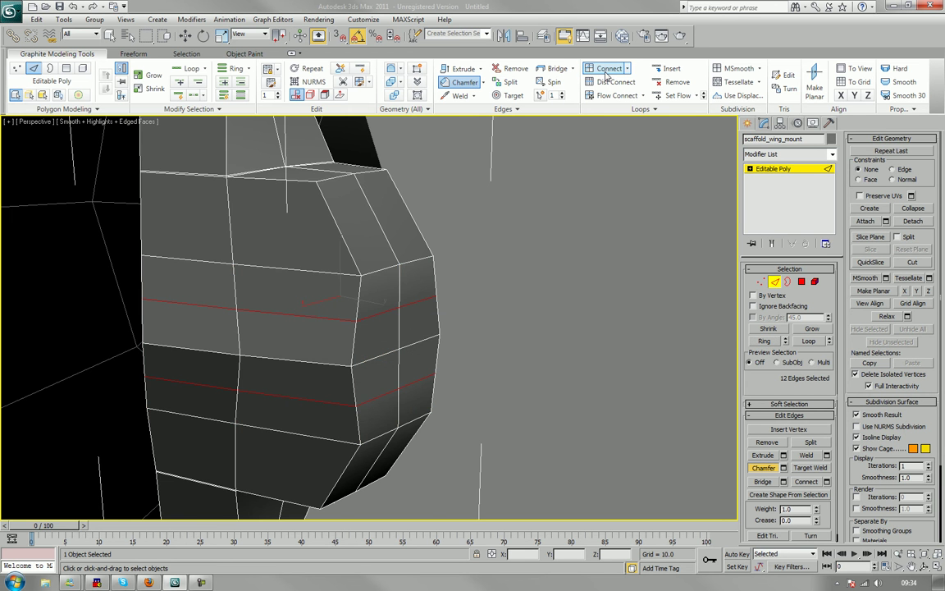
- Select the block's middle horizontal edge loop and scale it narrower along X in two passes, the second to 92%
alt+middle_drag(528, 288, 385, 336)
click(382, 337)
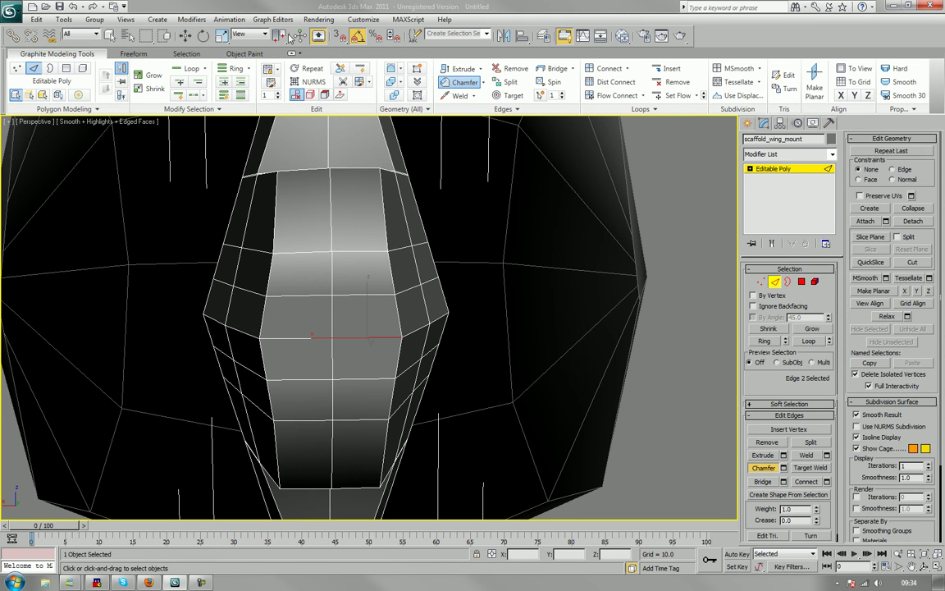
click(809, 341)
key(r)
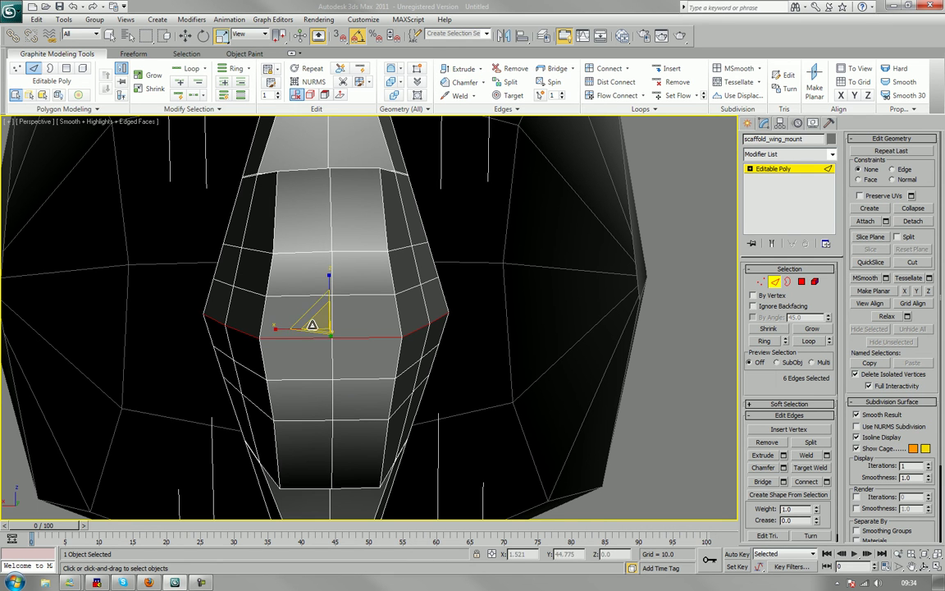
drag(280, 327, 283, 329)
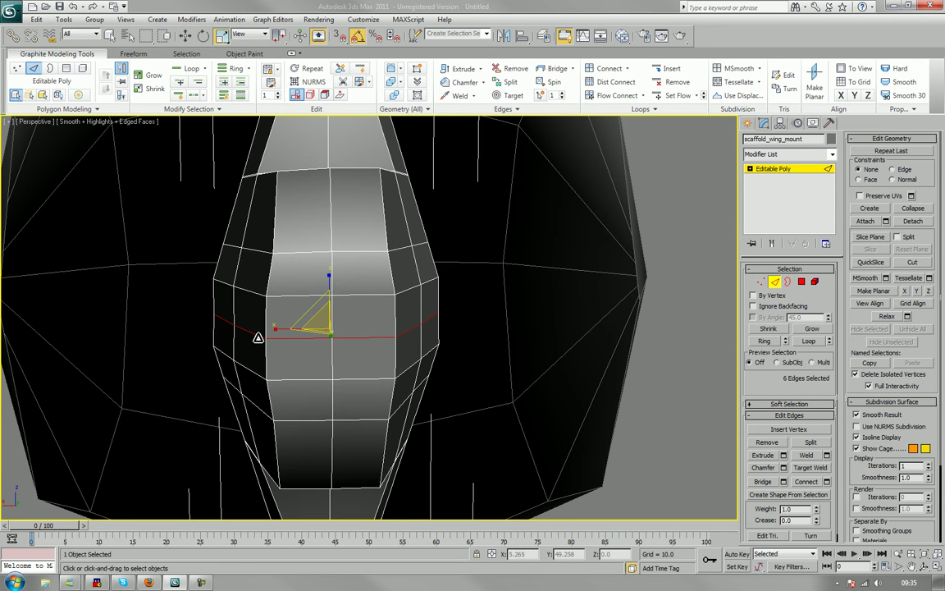
alt+middle_drag(258, 326, 269, 376)
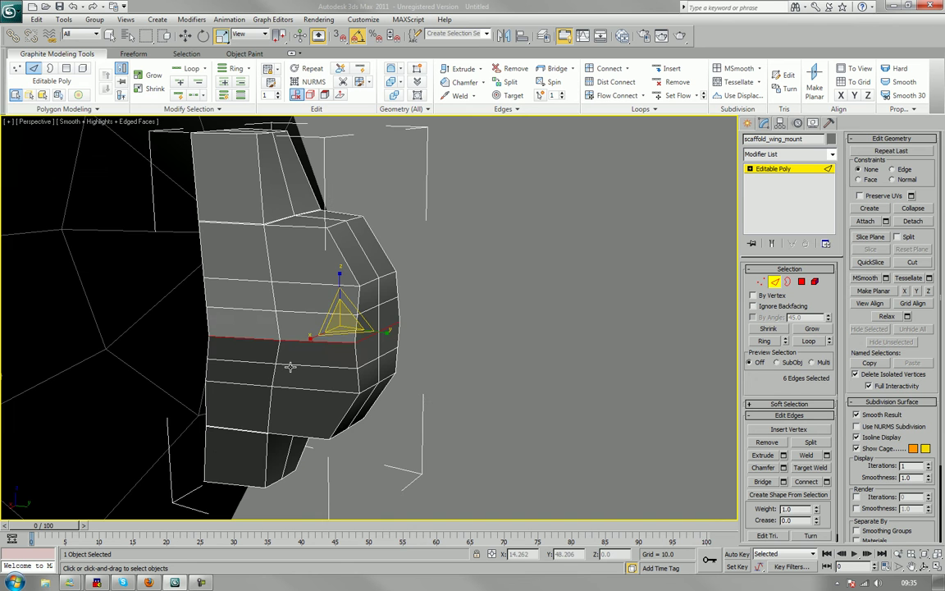
alt+middle_drag(344, 346, 289, 343)
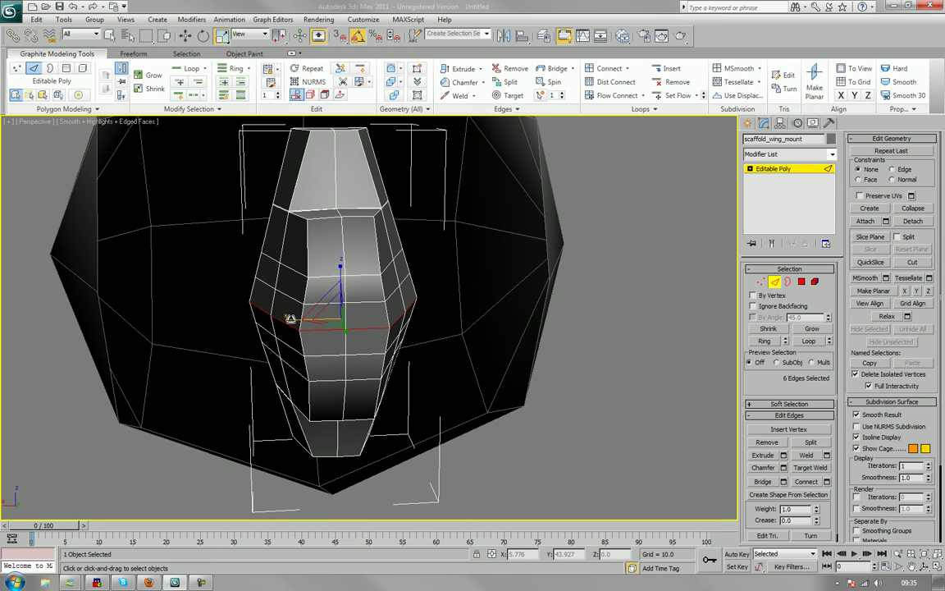
drag(291, 318, 295, 317)
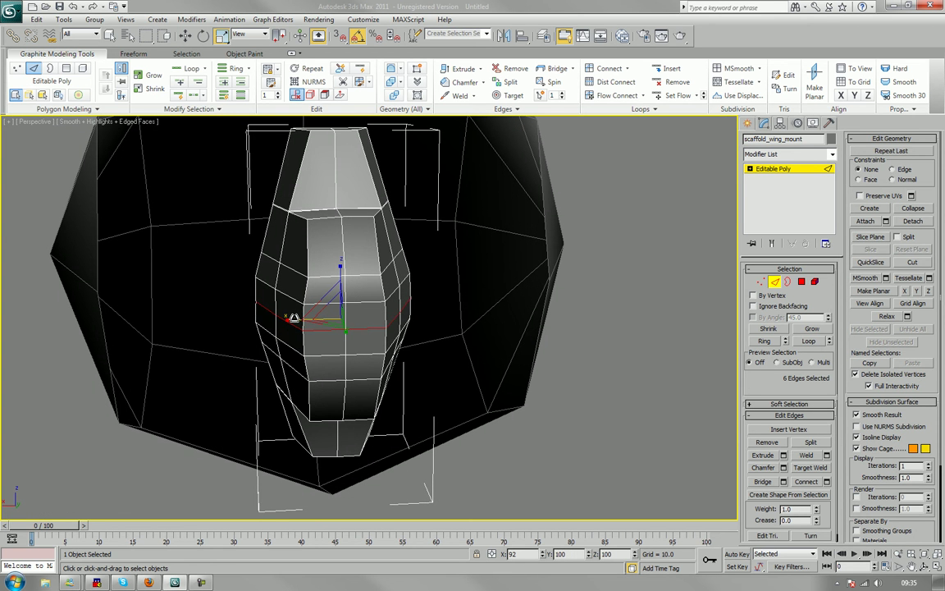
- In the Left view, select the two middle vertices at the block's rear notch and move them slightly toward the body
alt+middle_drag(274, 321, 220, 339)
key(l)
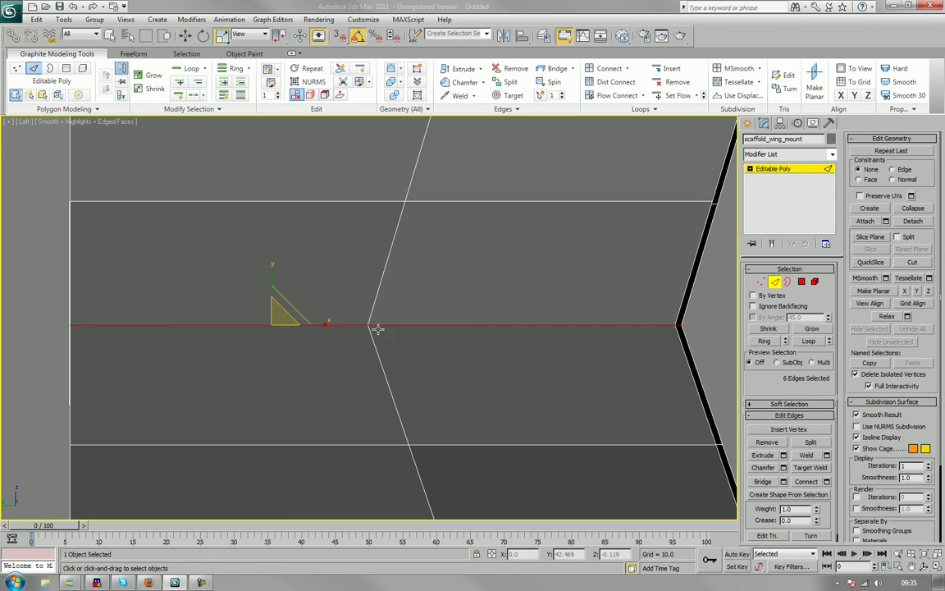
scroll(283, 319, down, 4)
scroll(468, 266, down, 3)
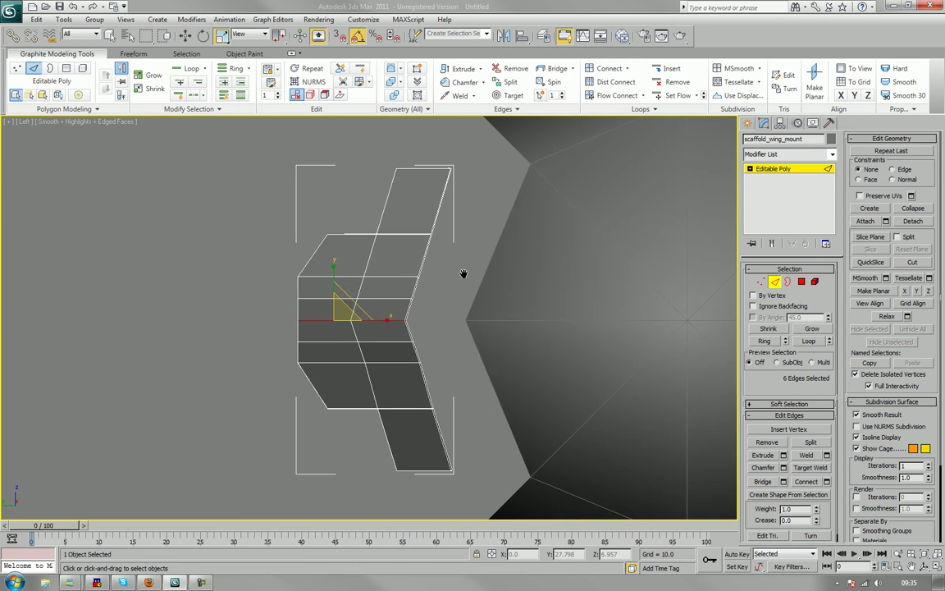
scroll(446, 308, up, 3)
middle_drag(462, 274, 436, 262)
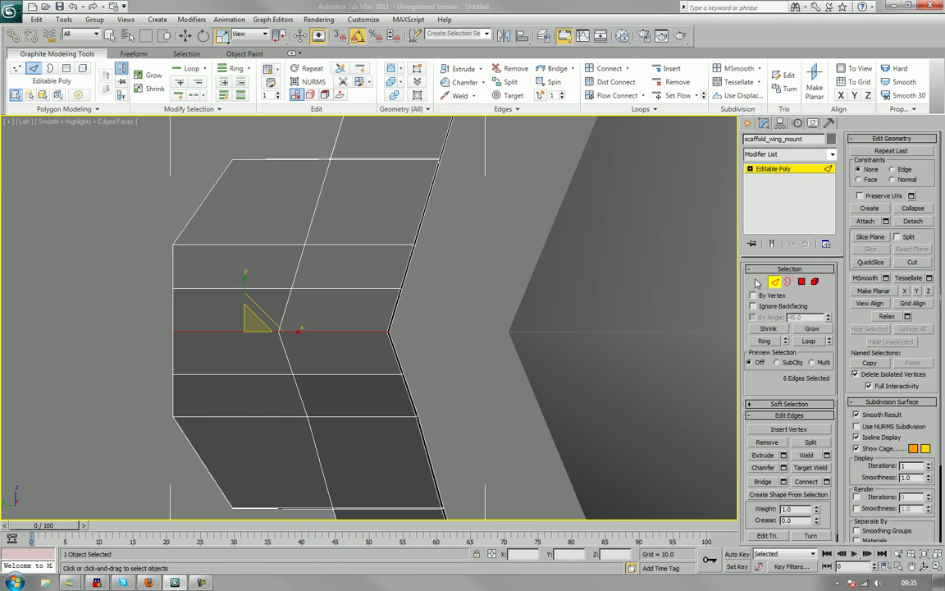
key(1)
click(389, 331)
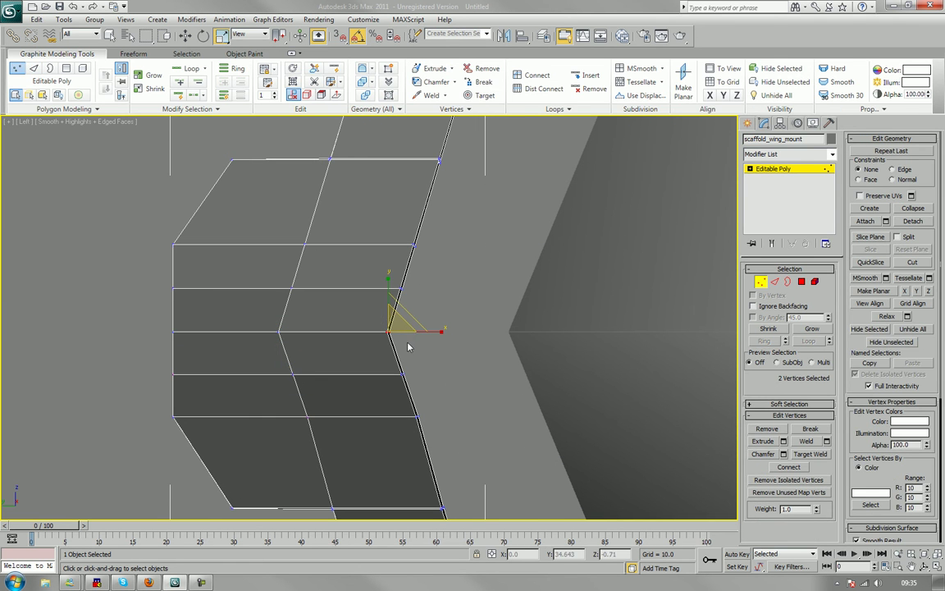
key(w)
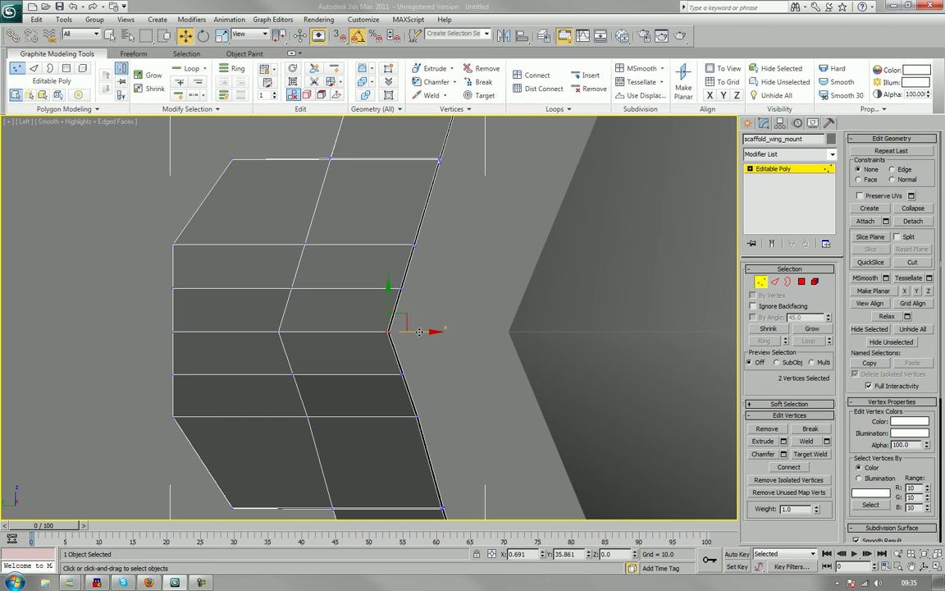
drag(419, 332, 420, 332)
- Select the six vertices around the rear notch, move them toward the body by 0.14 units, and leave vertex editing
drag(350, 279, 430, 386)
drag(441, 333, 443, 335)
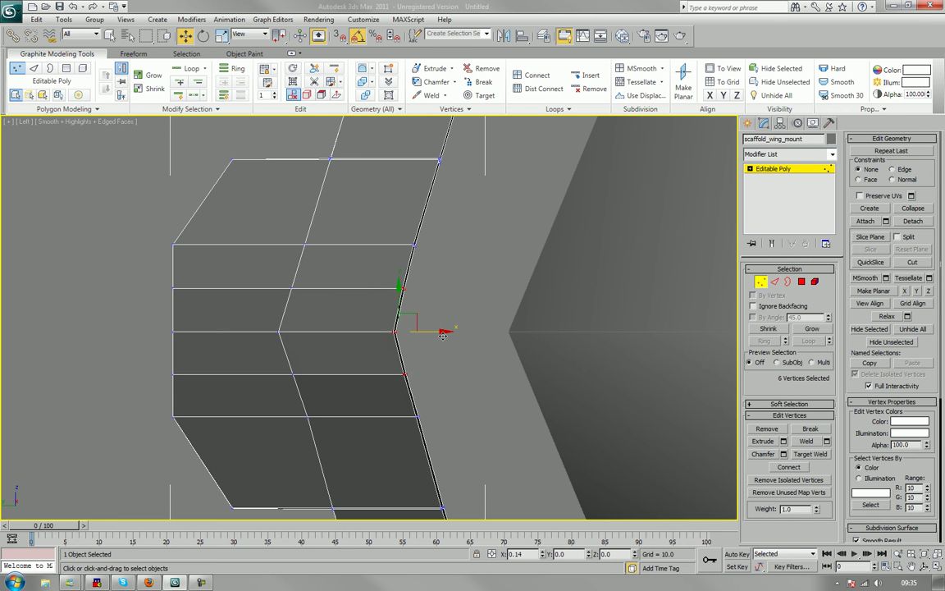
click(761, 282)
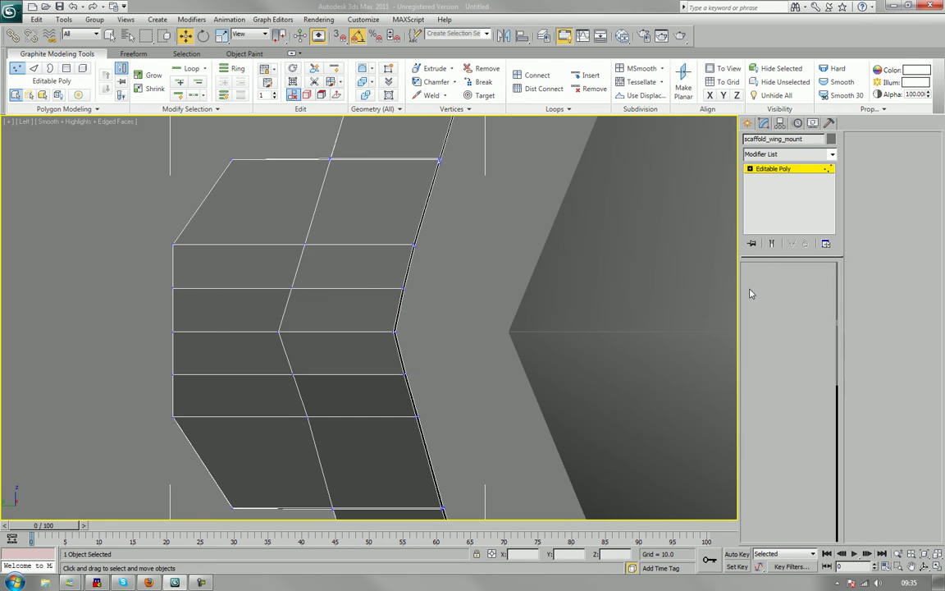
- In the Perspective view, select the four middle end polygons, move them outward along Y by about 5.6 units, and deselect them
key(p)
scroll(576, 259, down, 3)
alt+middle_drag(576, 259, 531, 306)
scroll(538, 312, down, 3)
scroll(537, 308, up, 2)
scroll(542, 297, up, 2)
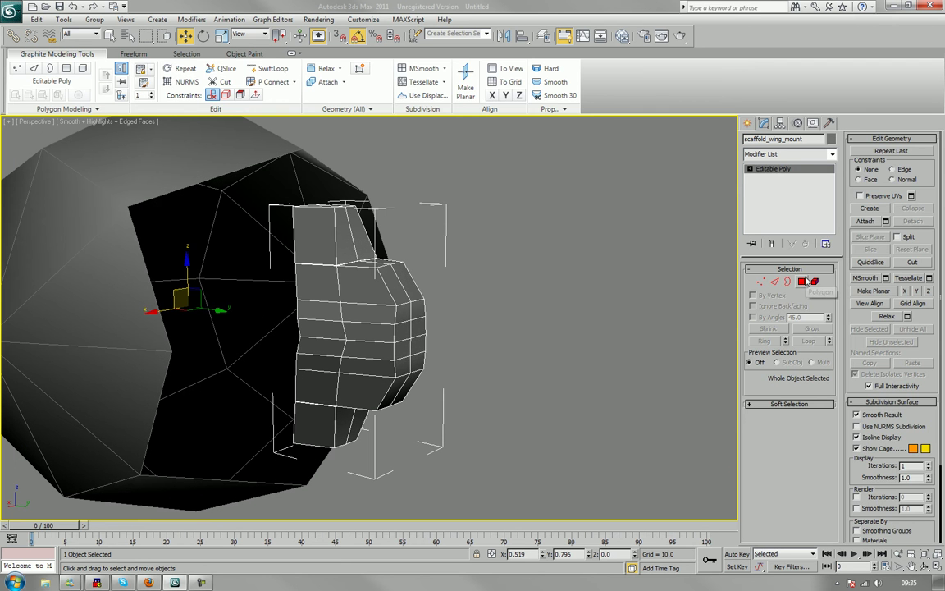
click(802, 281)
ctrl+click(404, 350)
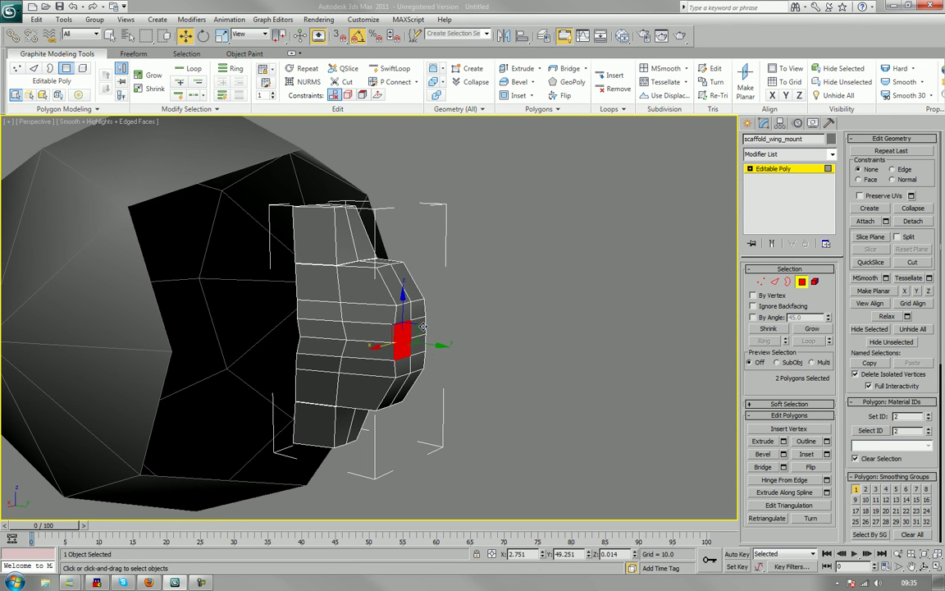
ctrl+click(419, 328)
ctrl+click(420, 343)
drag(448, 343, 478, 345)
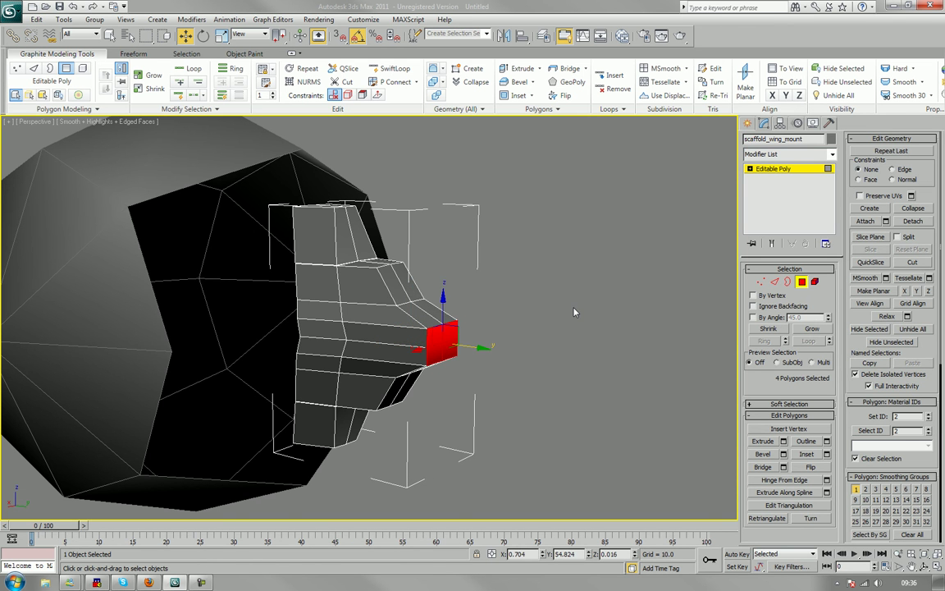
click(574, 312)
alt+middle_drag(553, 312, 489, 351)
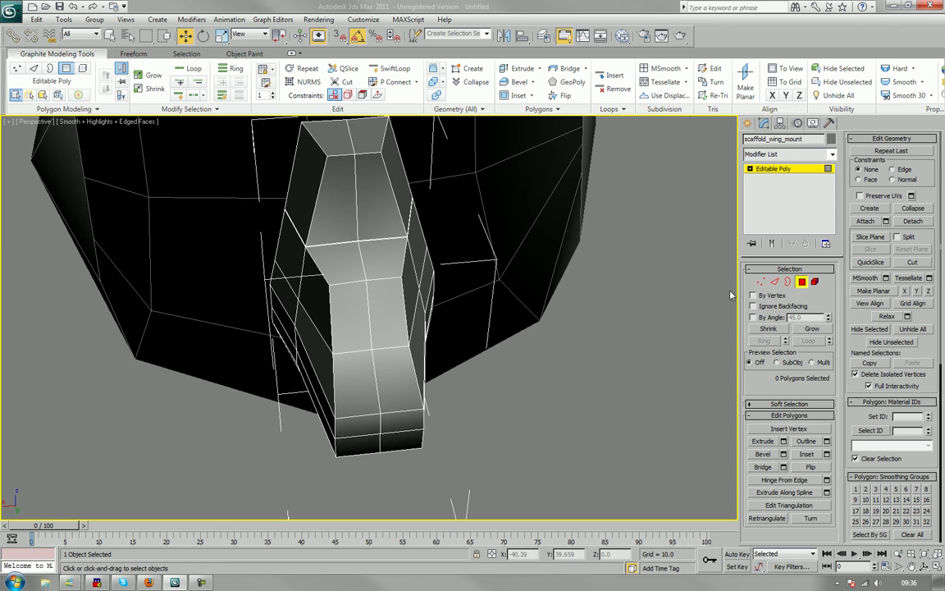
- Select the four polygons on the block's protruding end face, scale them narrower along X, and leave polygon editing
click(353, 430)
ctrl+click(366, 442)
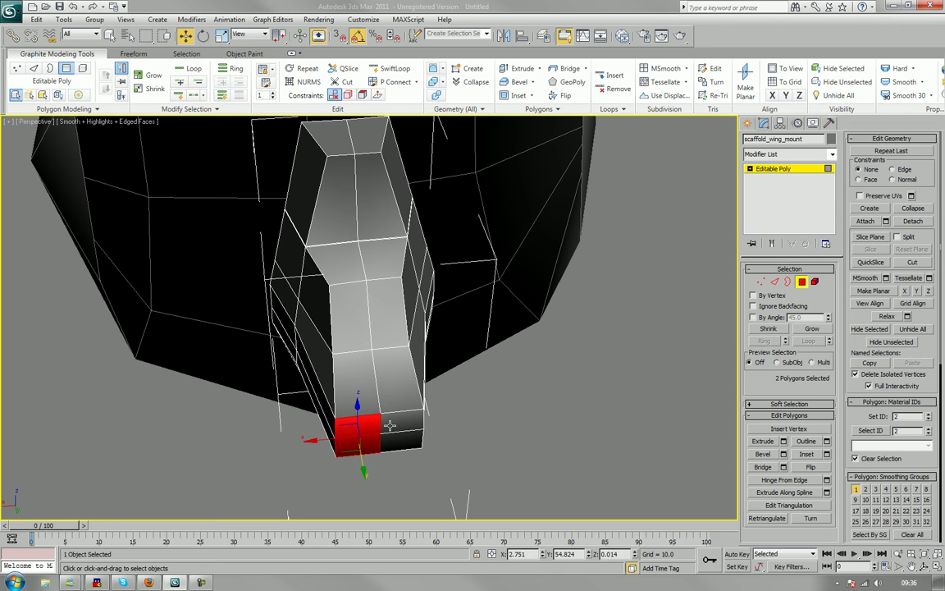
ctrl+click(392, 425)
ctrl+click(398, 438)
key(e)
key(r)
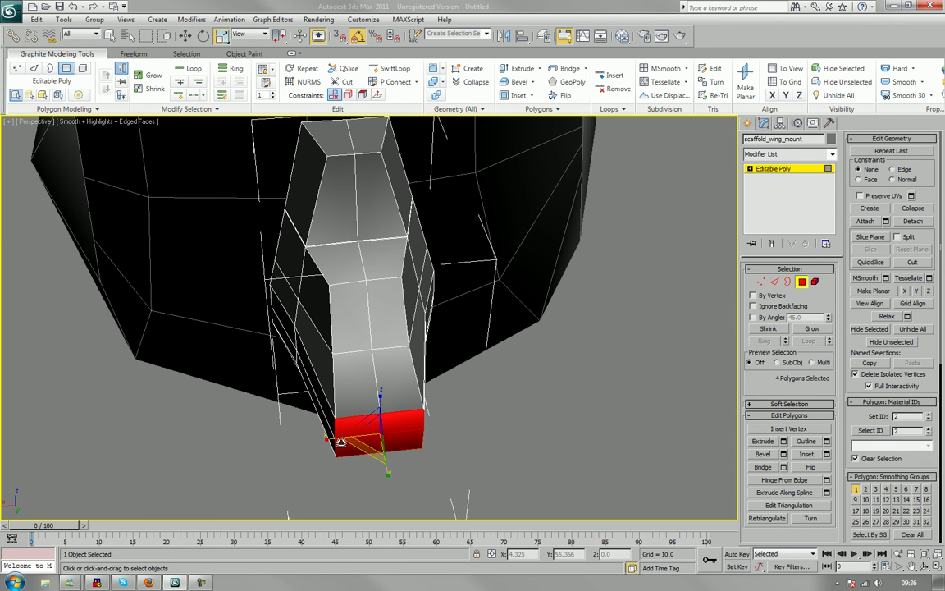
drag(333, 439, 344, 439)
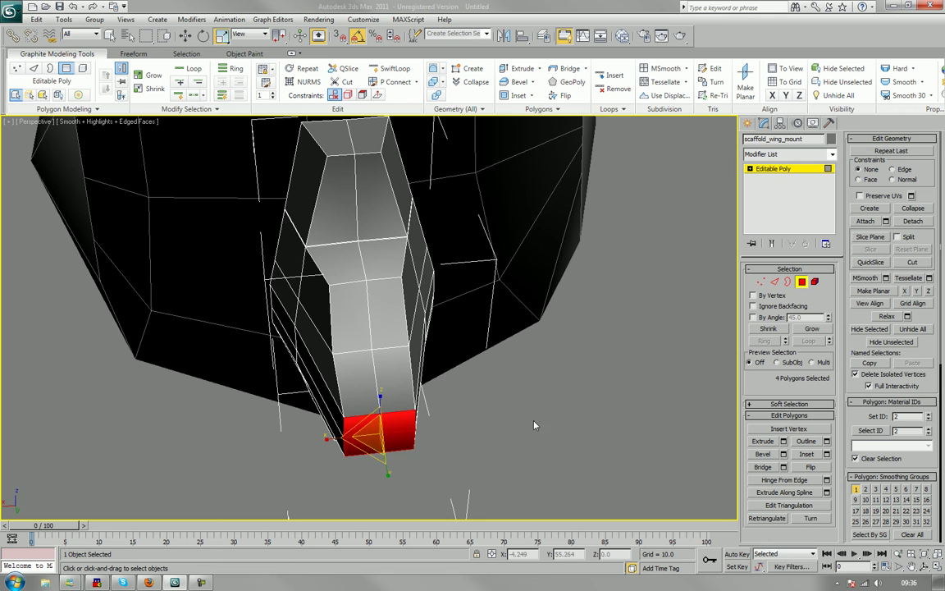
alt+middle_drag(534, 425, 478, 305)
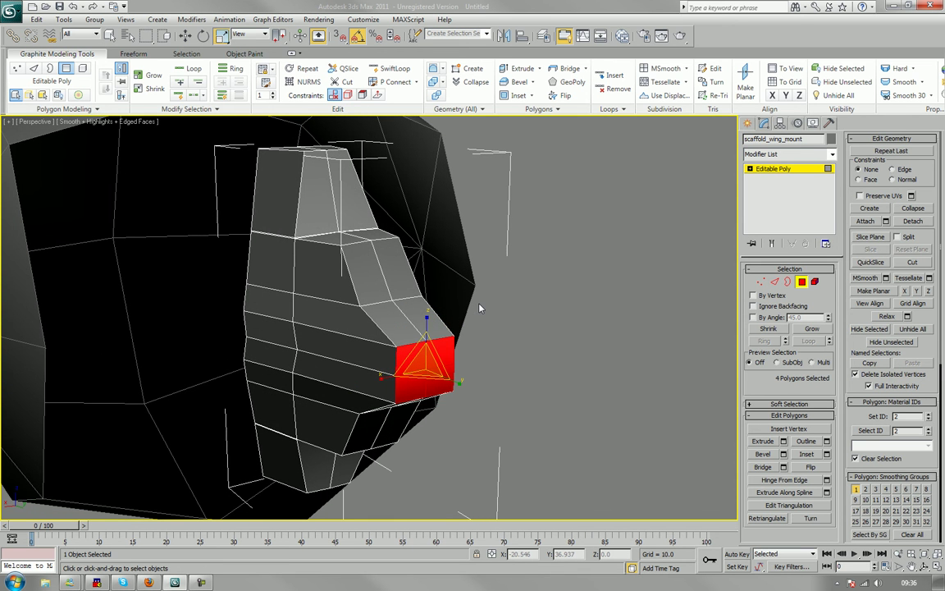
click(519, 338)
alt+middle_drag(518, 337, 466, 346)
click(801, 282)
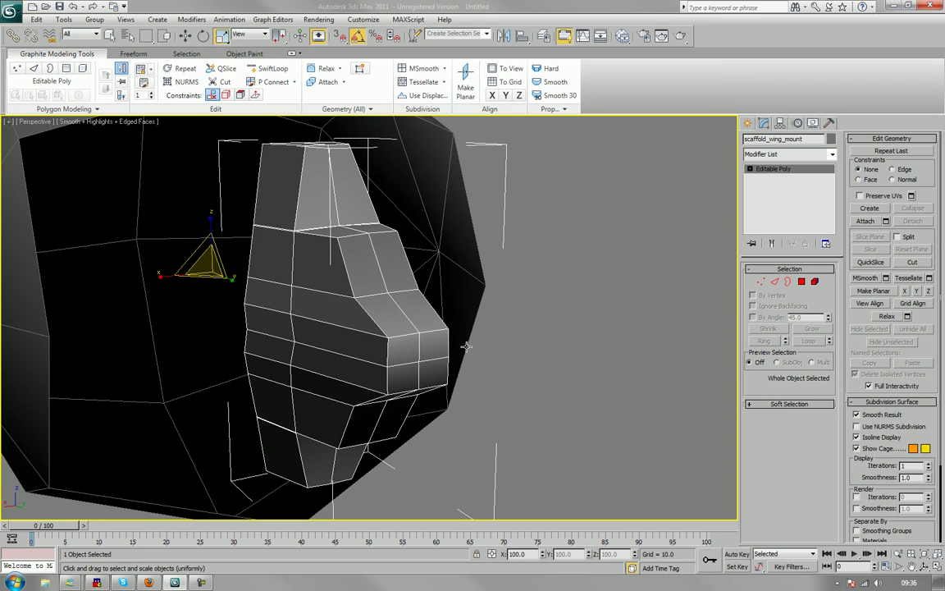
click(802, 282)
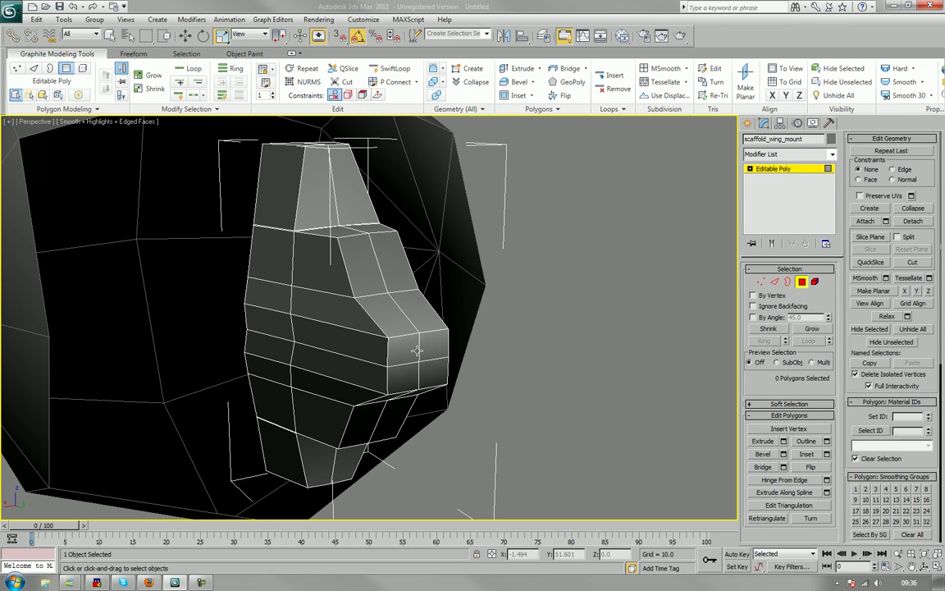
click(416, 348)
ctrl+click(428, 348)
ctrl+click(432, 366)
ctrl+click(411, 375)
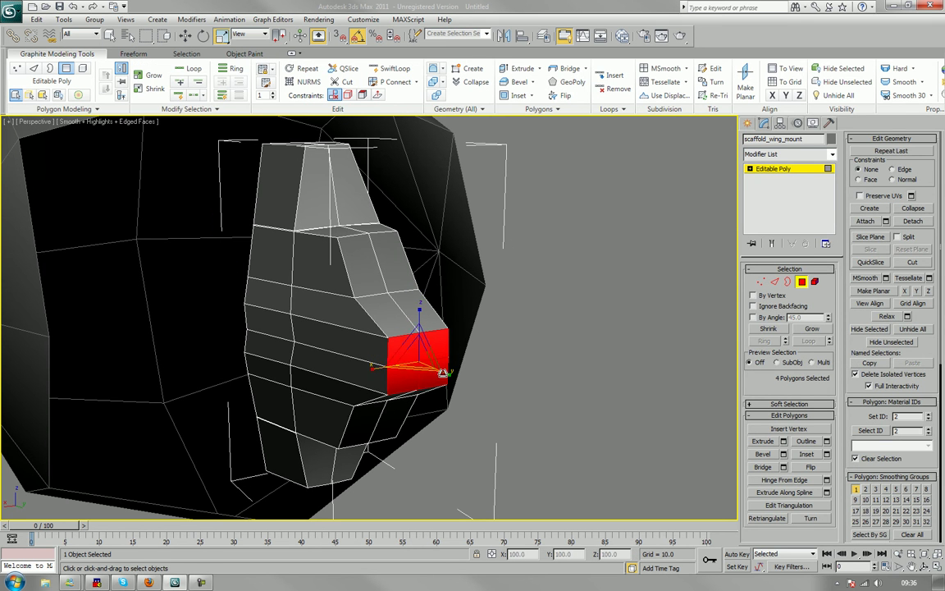
key(r)
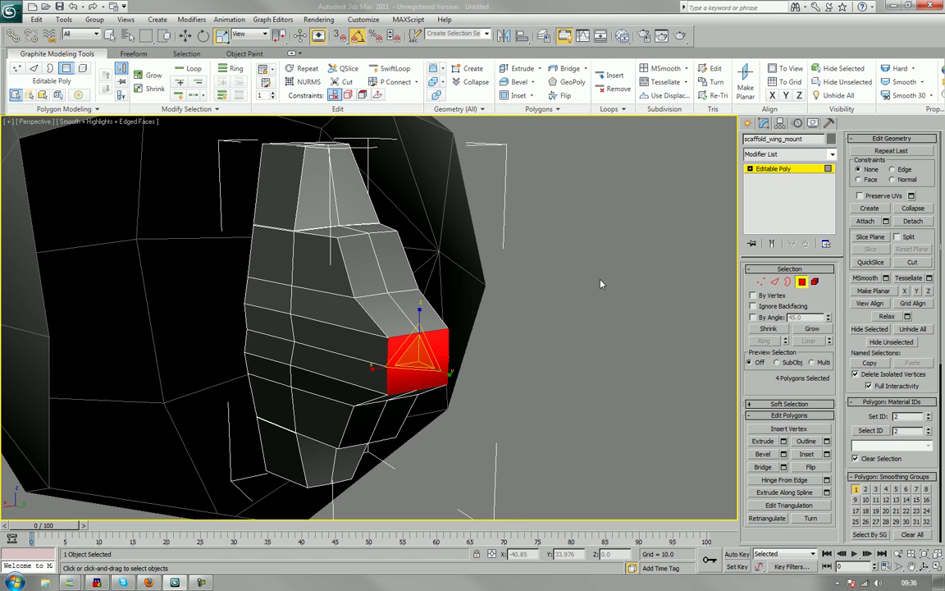
click(802, 283)
alt+middle_drag(616, 287, 555, 276)
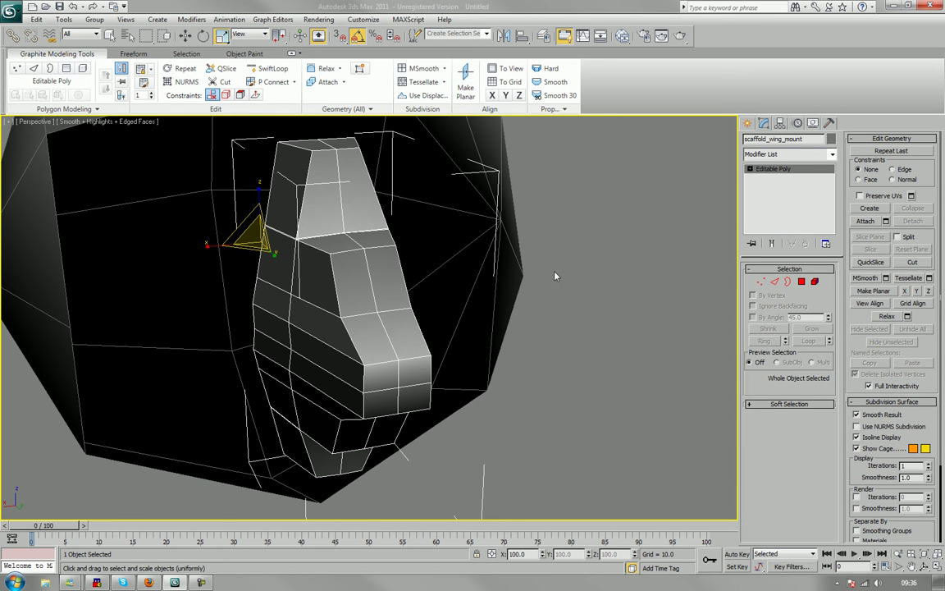
- Create an AutoGrid cylinder centred on the block's end face, with a radius of about 4.9 and a height of about 1.3, and deselect it
click(747, 124)
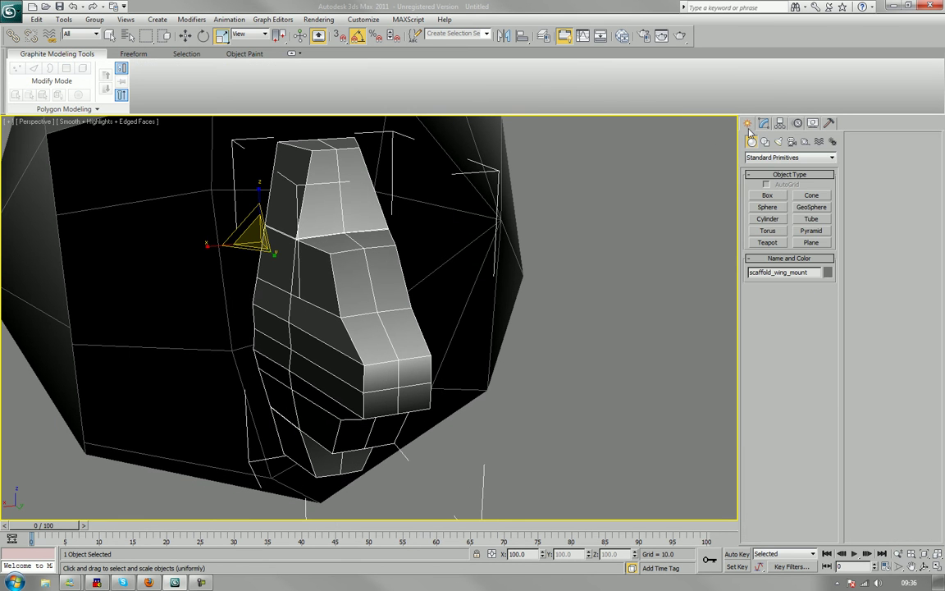
click(765, 219)
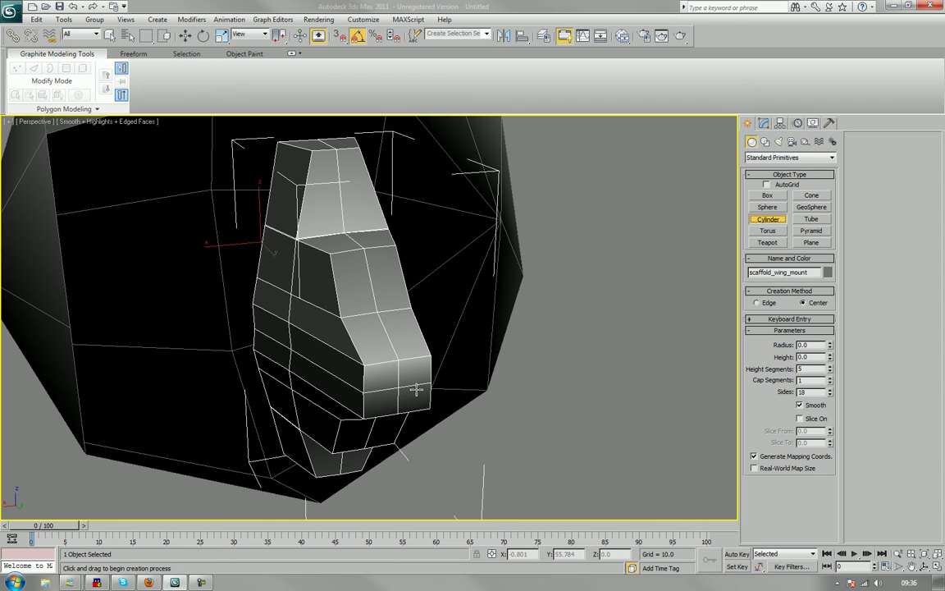
click(767, 184)
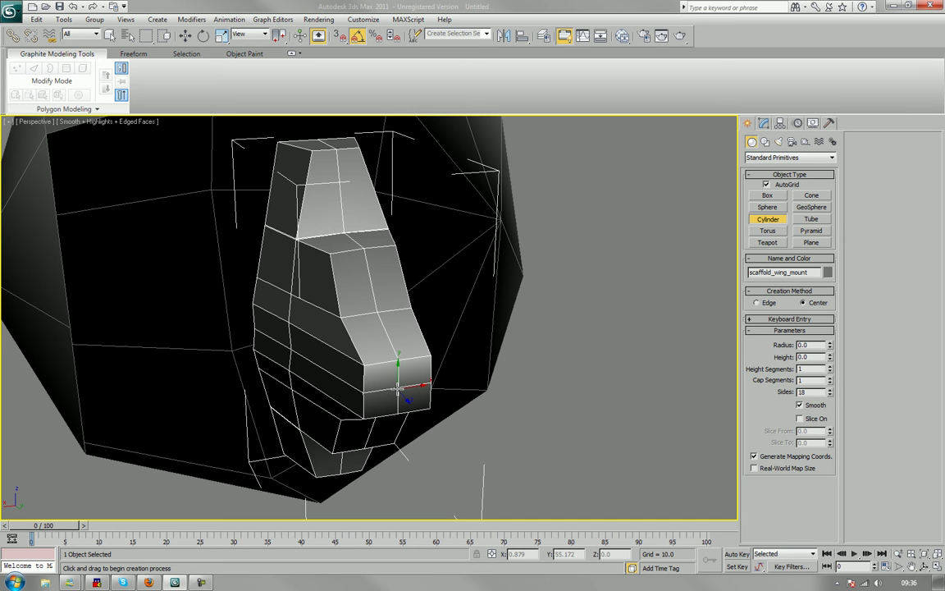
drag(397, 387, 399, 410)
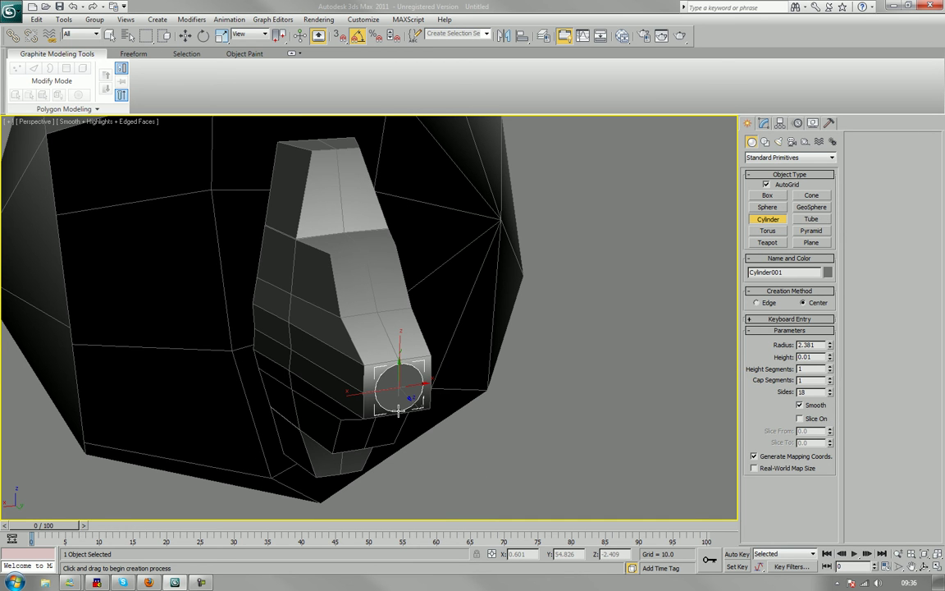
drag(399, 410, 392, 436)
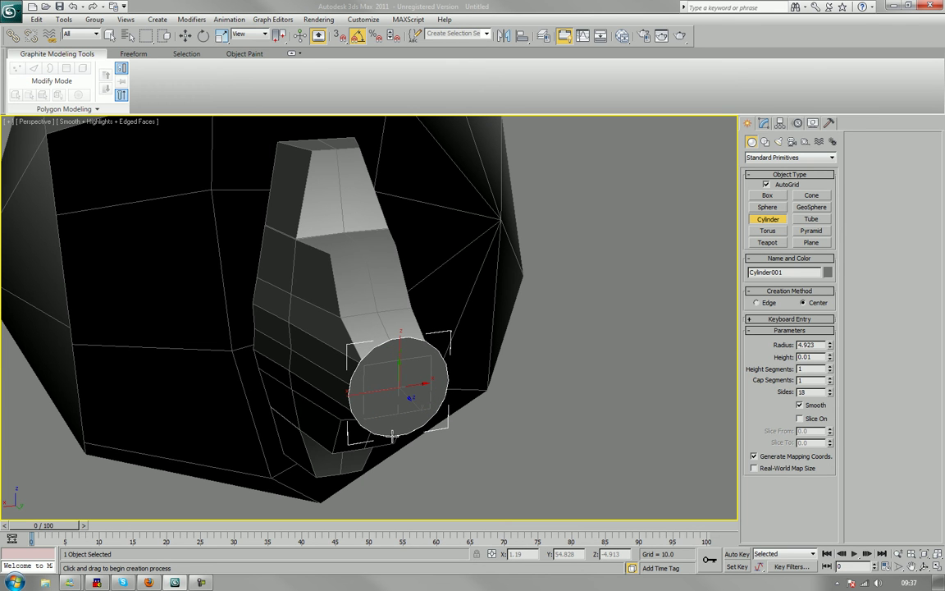
click(400, 421)
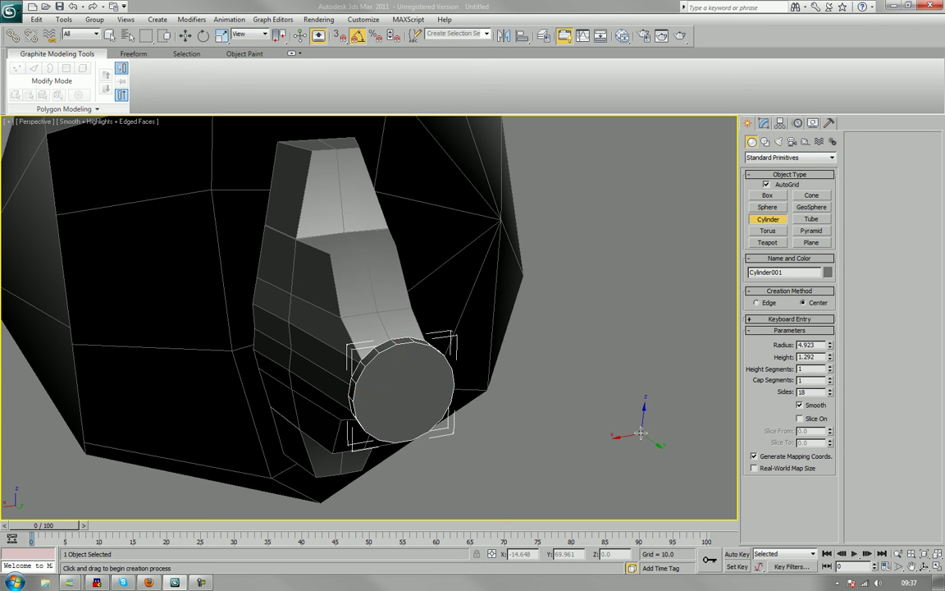
right_click(642, 437)
click(642, 438)
- Select the new cylinder on the block's end and convert it to an Editable Poly
mouse_move(506, 348)
alt+middle_down()
mouse_move(498, 343)
mouse_move(512, 350)
alt+middle_up()
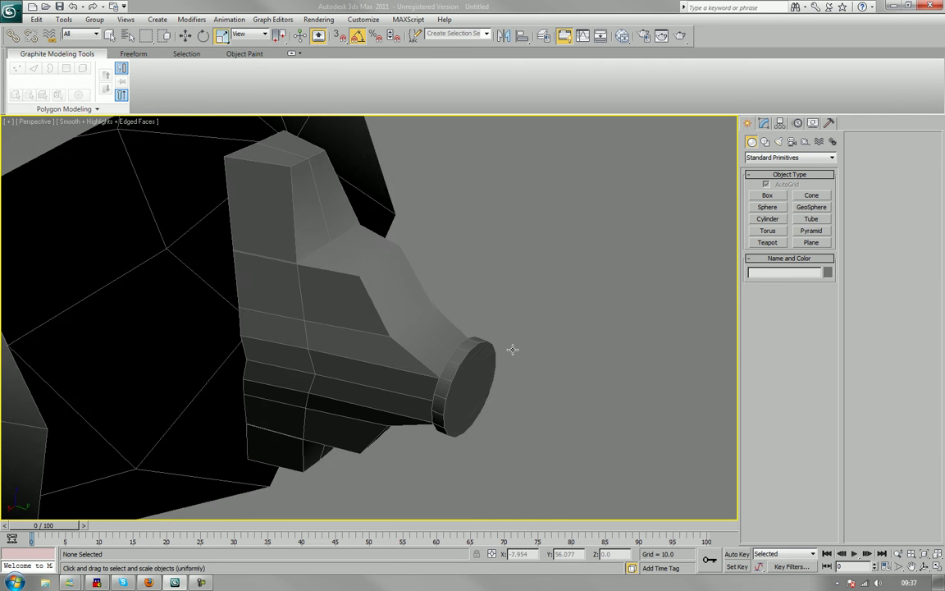
alt+middle_drag(466, 314, 475, 334)
alt+middle_drag(483, 371, 478, 371)
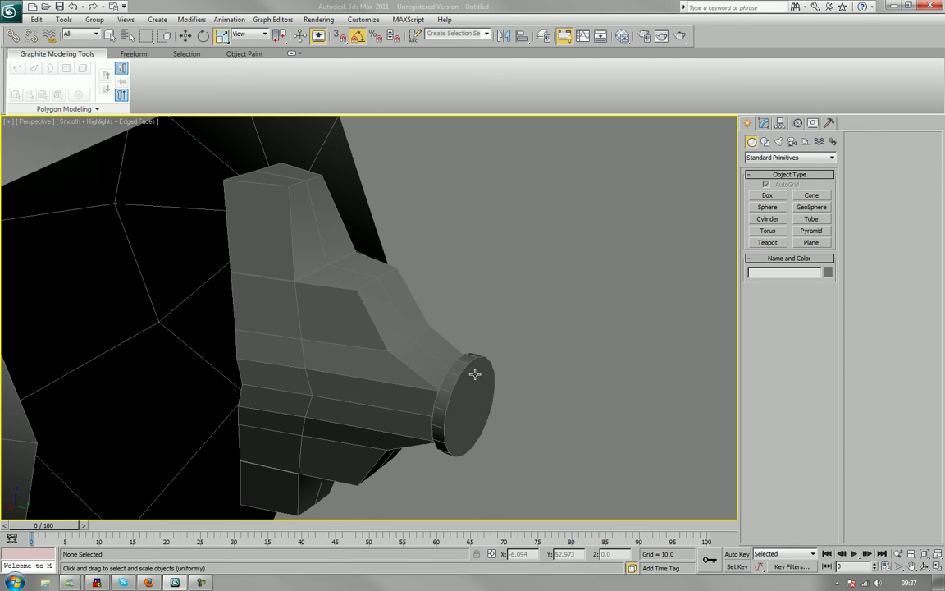
click(474, 375)
right_click(474, 375)
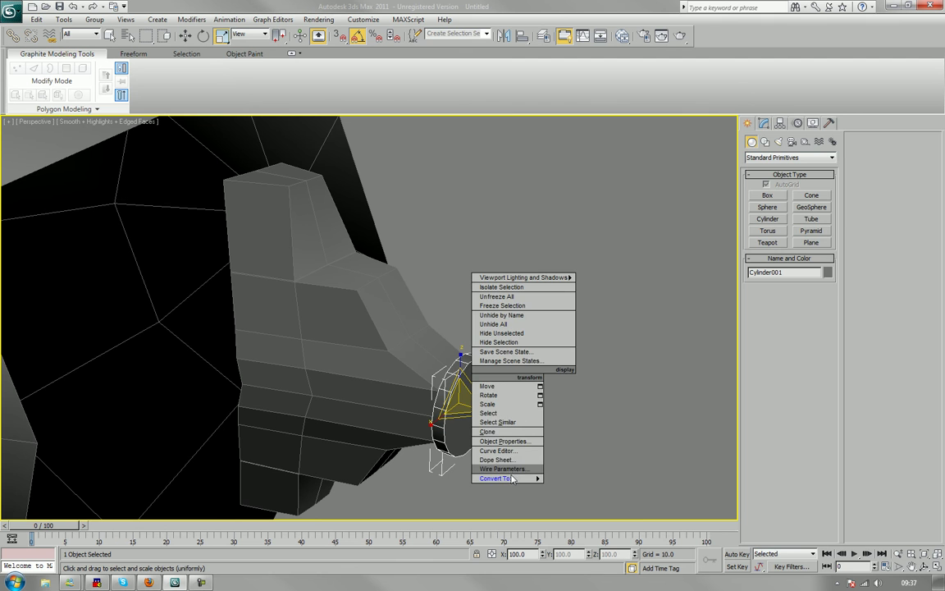
mouse_move(492, 479)
click(587, 490)
middle_drag(584, 436, 542, 418)
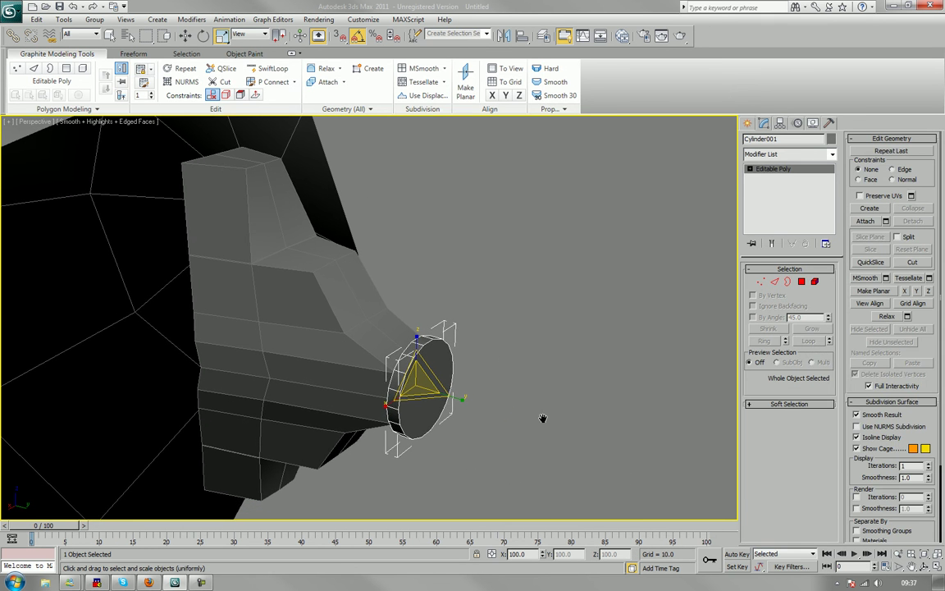
- Select the cylinder's outer cap polygon and bevel it inward and outward from the mount to form a narrower neck
click(807, 284)
key(4)
click(453, 385)
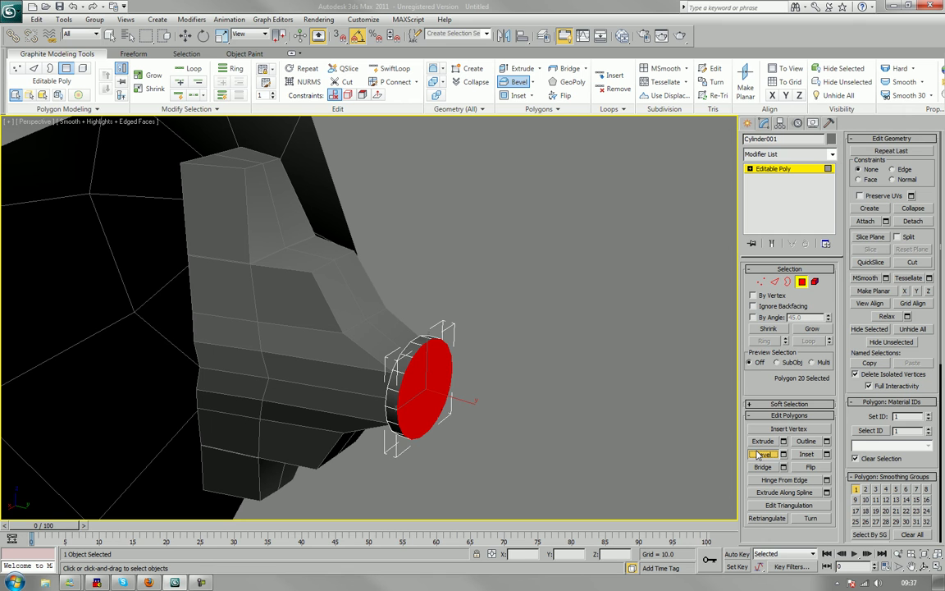
click(761, 454)
drag(431, 395, 435, 376)
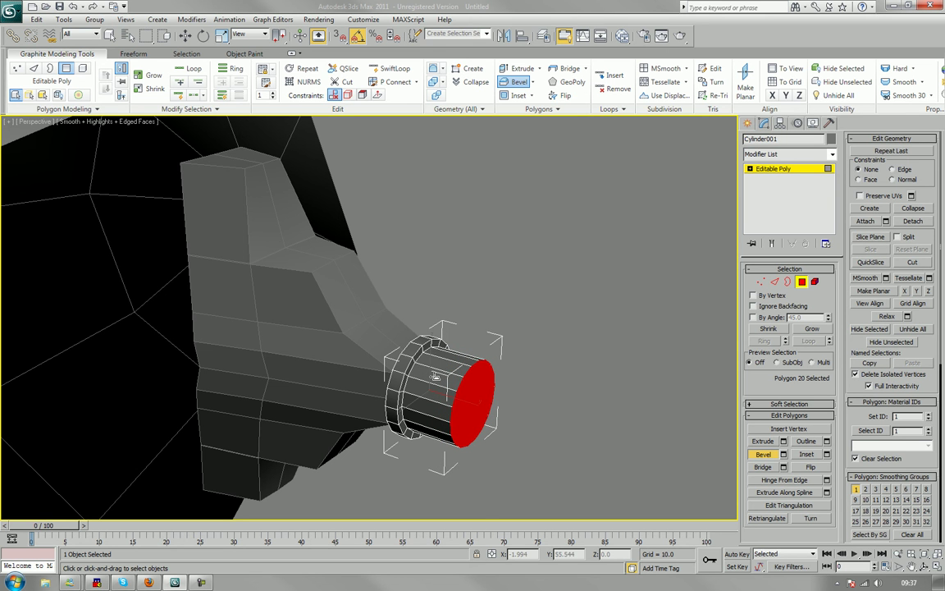
click(436, 376)
- Bevel the neck's end cap wider into a thin collar and extend it into another straight tube section
mouse_move(476, 401)
mouse_down()
mouse_move(475, 391)
mouse_move(480, 398)
mouse_up()
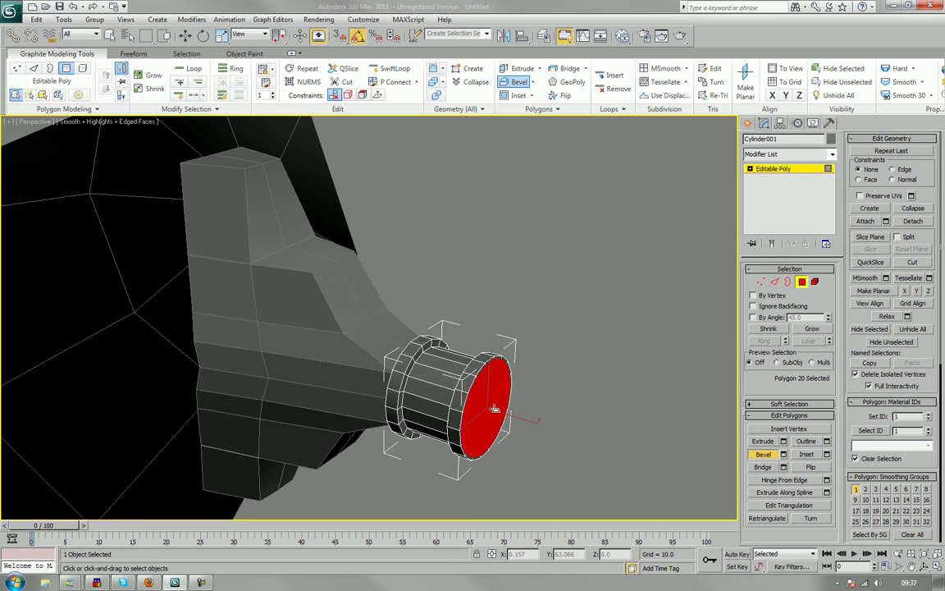
drag(490, 409, 513, 381)
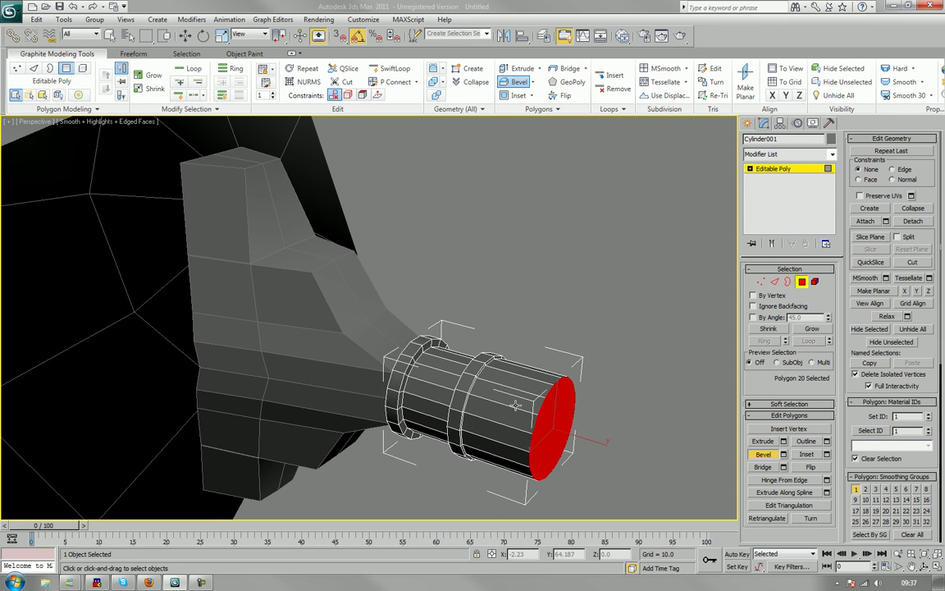
- Bevel the tube's end cap into a wide flared disc, move the disc face slightly outward along Y, and deselect it
middle_drag(530, 435, 522, 405)
drag(513, 403, 515, 389)
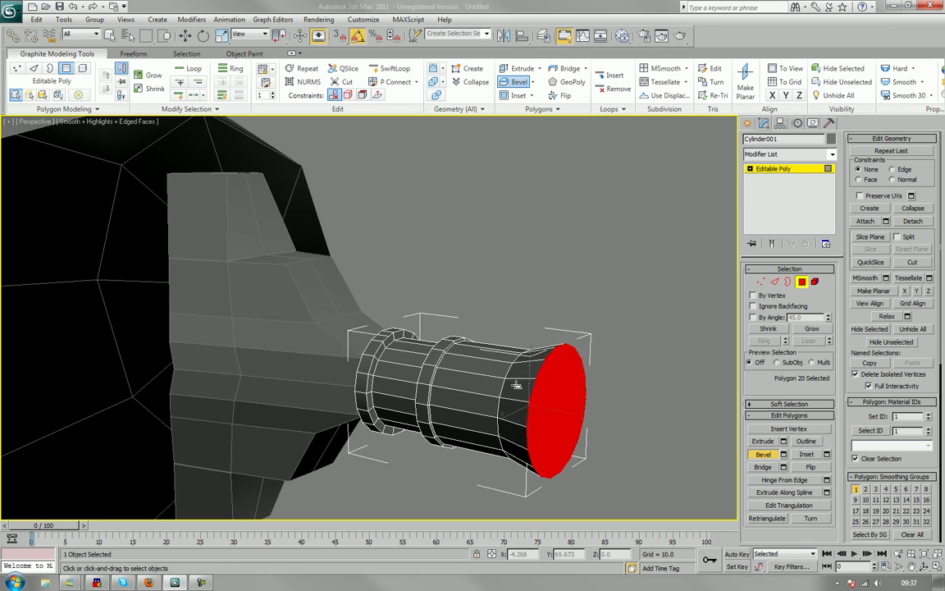
click(514, 323)
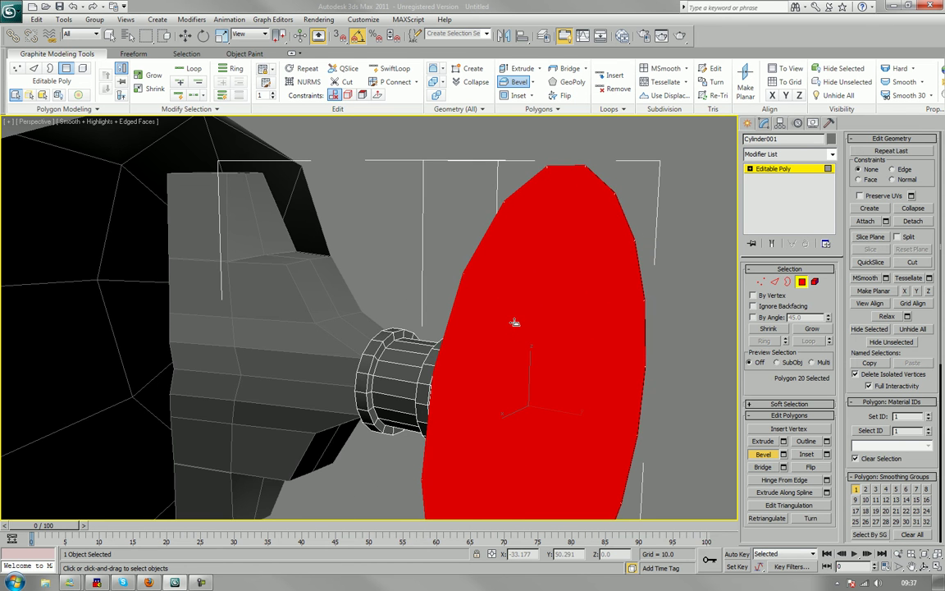
scroll(511, 322, down, 3)
alt+middle_drag(511, 323, 464, 335)
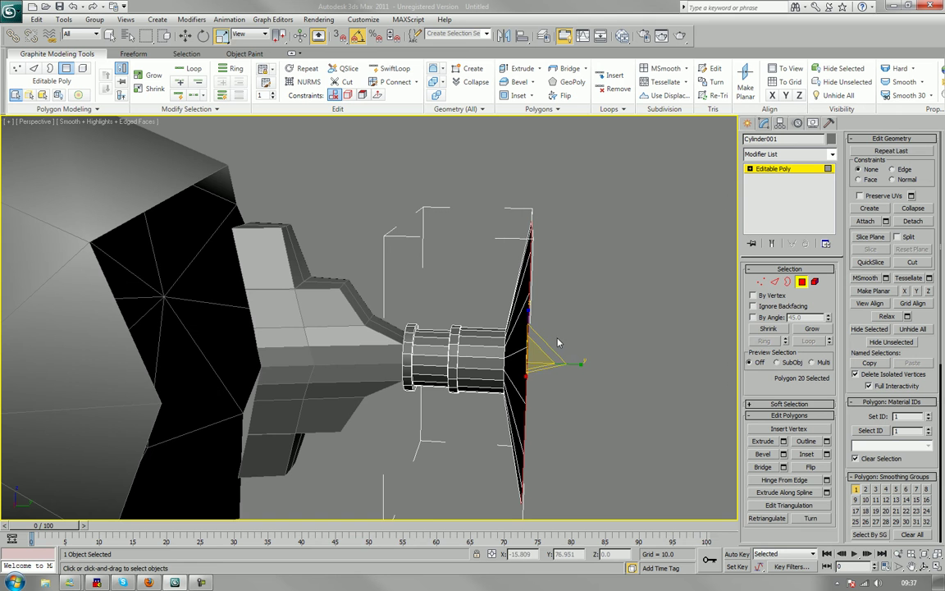
key(w)
drag(557, 362, 561, 362)
click(608, 318)
scroll(574, 328, down, 4)
mouse_move(560, 335)
alt+middle_down()
mouse_move(567, 319)
mouse_move(531, 352)
mouse_move(547, 375)
mouse_move(539, 376)
alt+middle_up()
scroll(445, 340, up, 8)
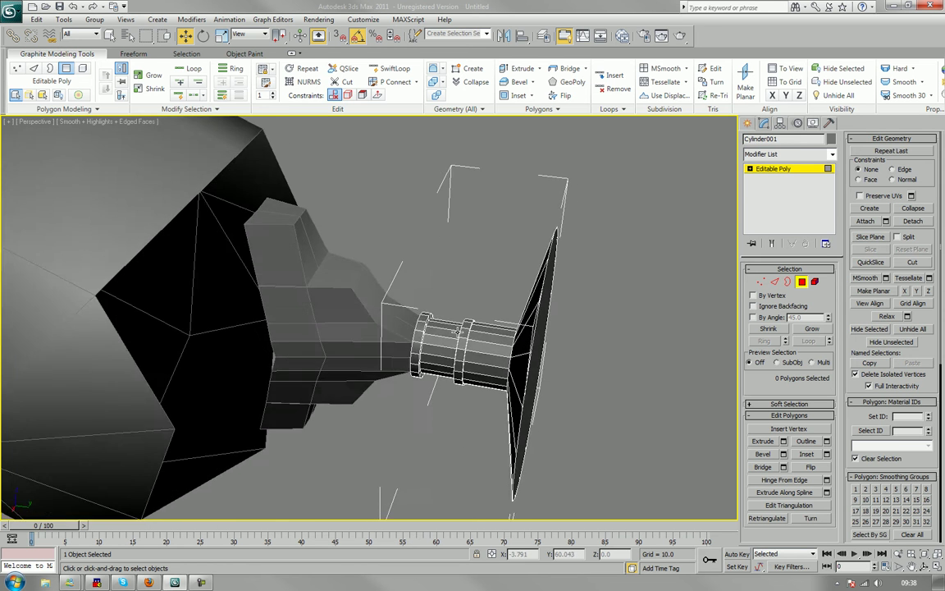
alt+middle_drag(430, 339, 328, 318)
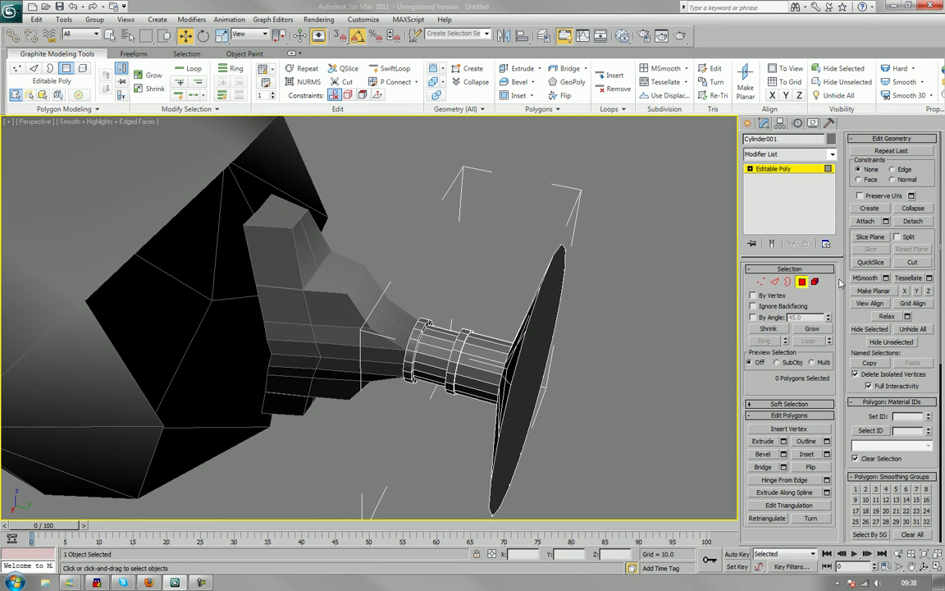
click(788, 282)
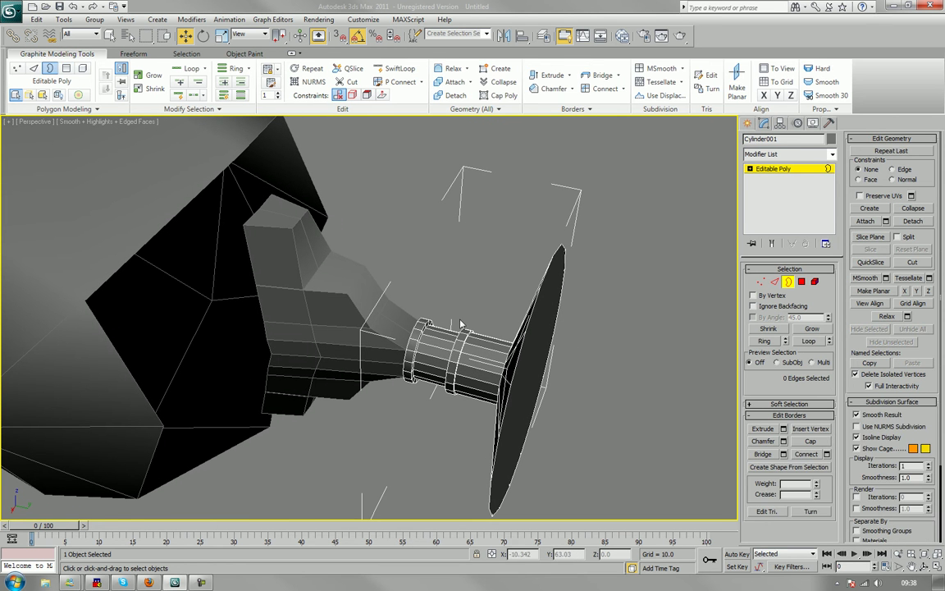
click(790, 281)
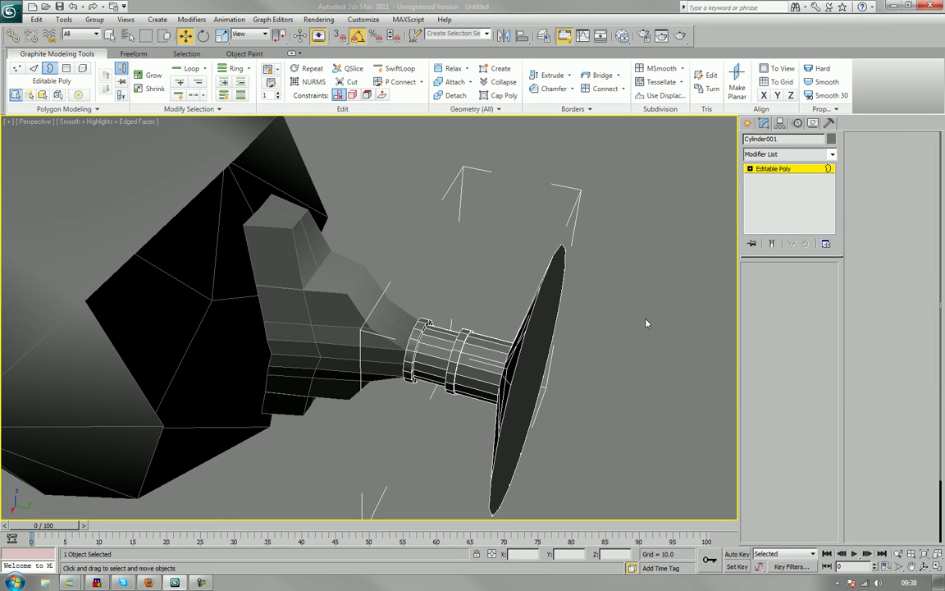
- Select the scaffold wing mount and, at edge level, select the loop running lengthwise along the centre of its stepped faces
click(374, 355)
alt+middle_drag(373, 354, 251, 346)
scroll(380, 338, up, 8)
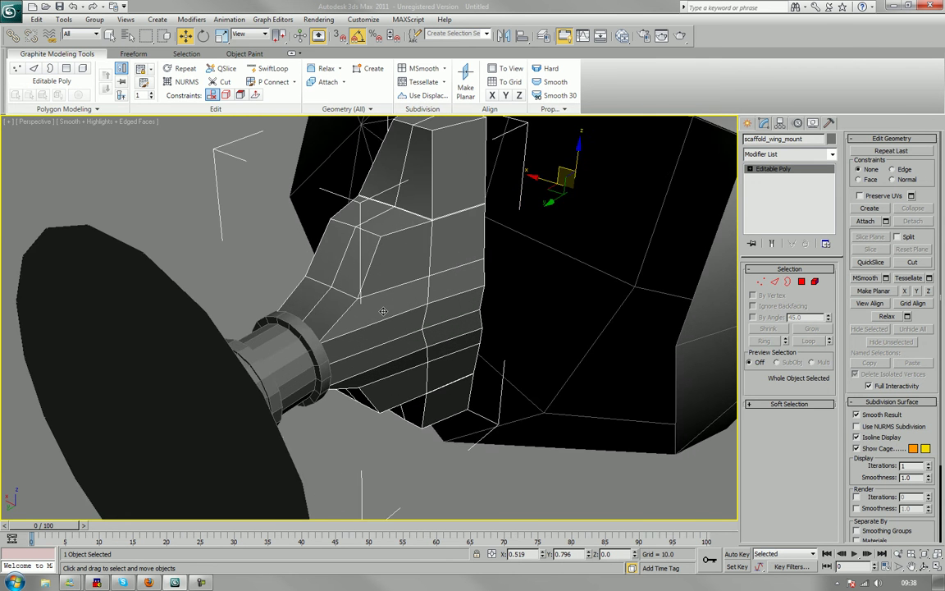
alt+middle_drag(391, 372, 382, 373)
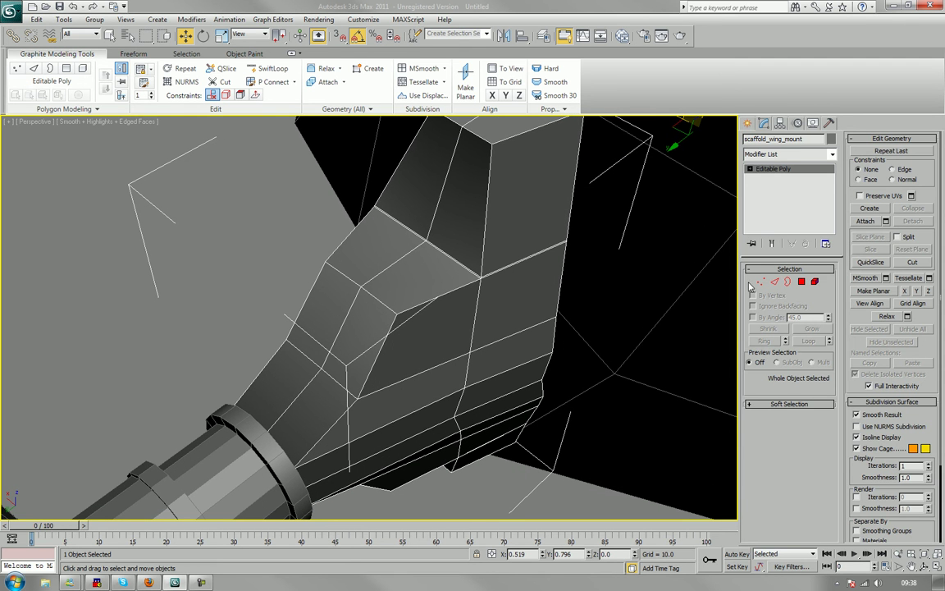
click(774, 281)
double_click(303, 388)
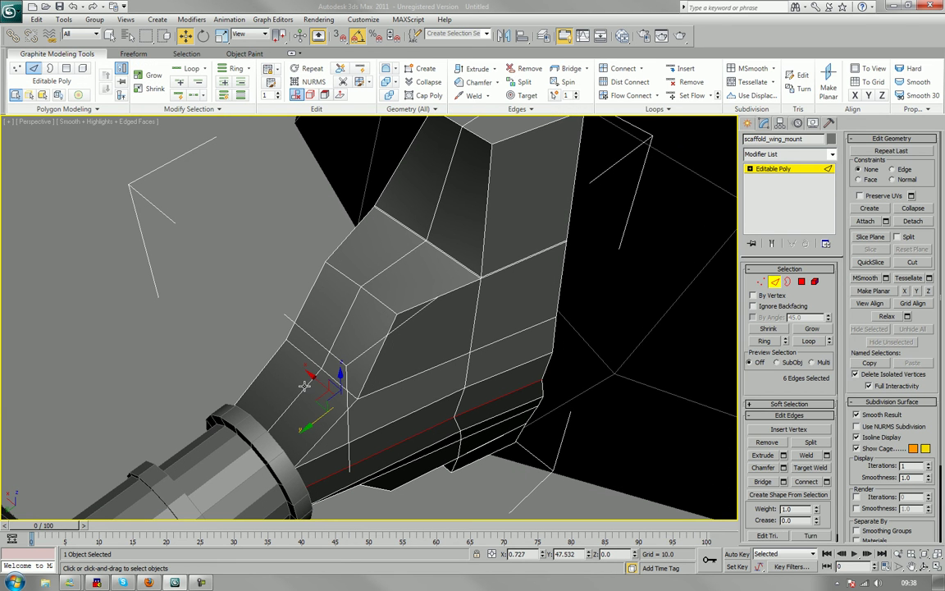
click(332, 363)
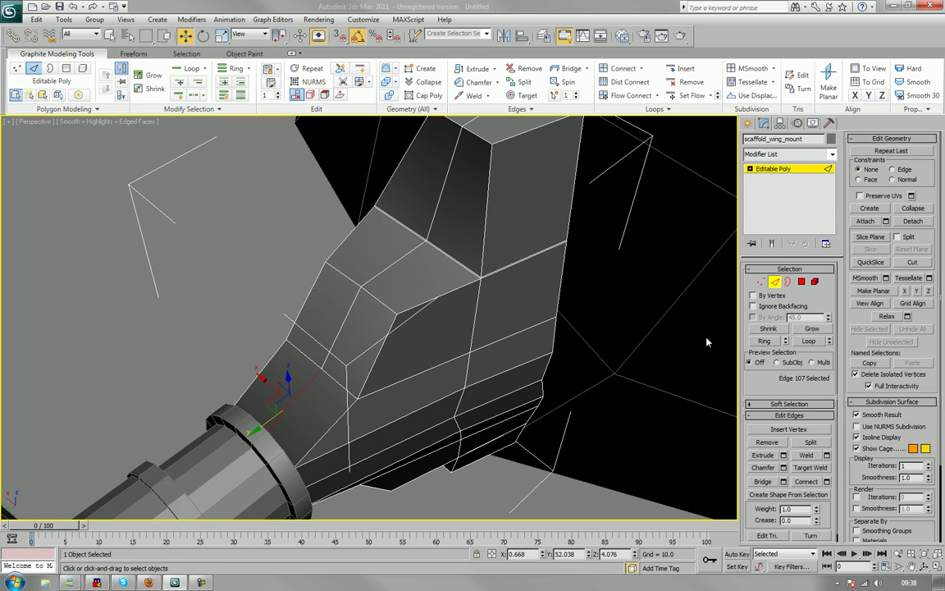
click(768, 340)
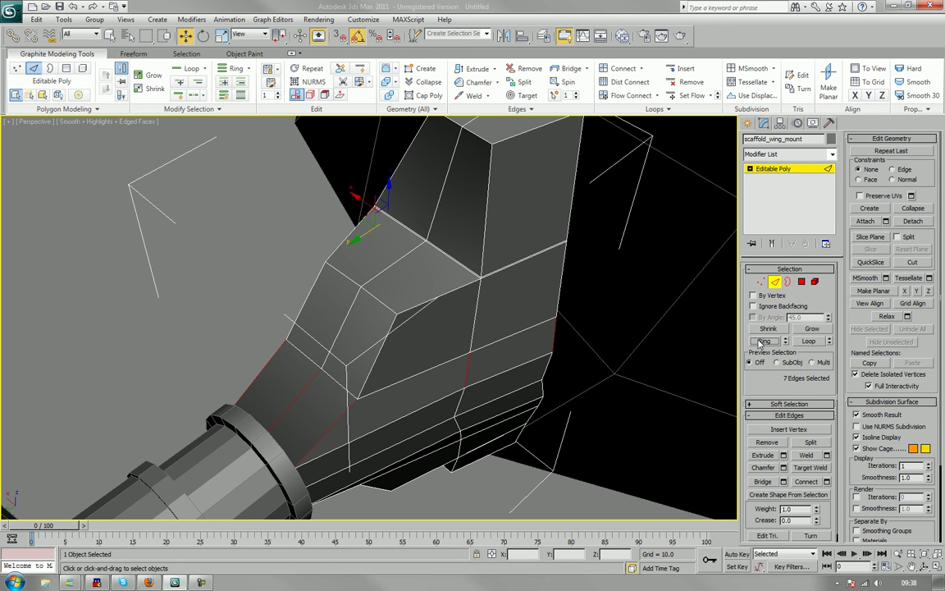
key(ctrl+z)
click(813, 342)
alt+middle_drag(576, 380, 665, 365)
middle_drag(456, 280, 480, 344)
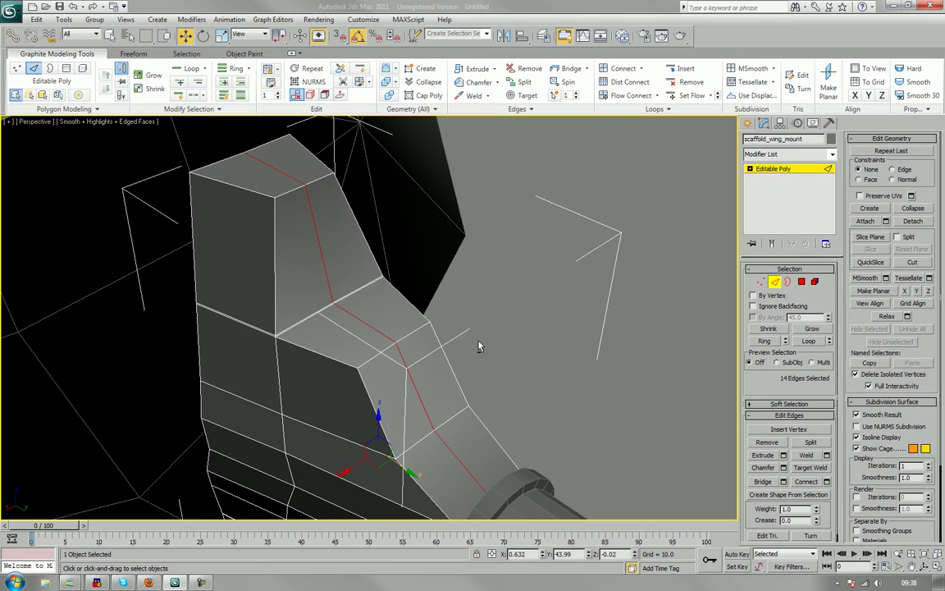
- Chamfer the central edge loop into two parallel loops, leaving a narrow strip down the middle of the mount
click(764, 468)
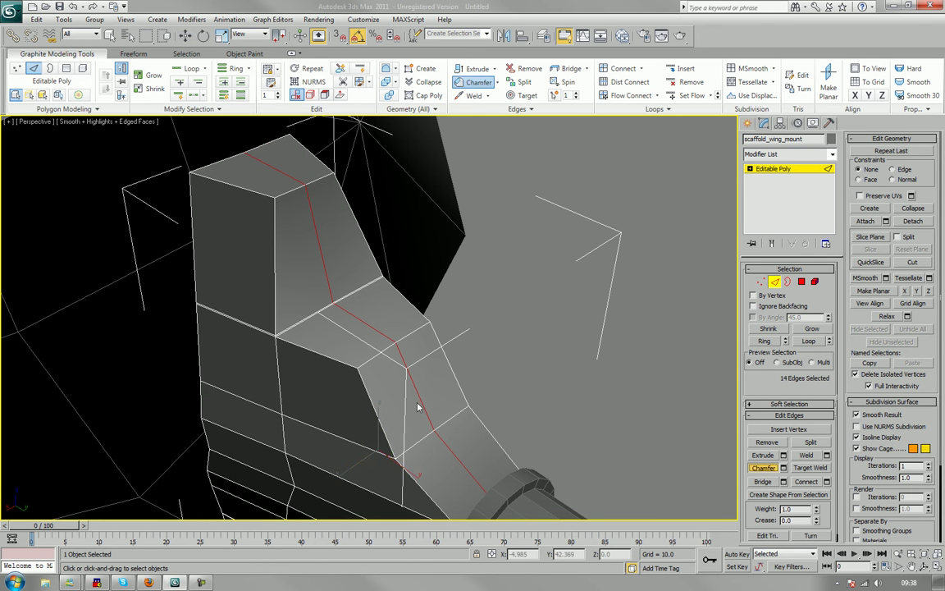
drag(424, 400, 424, 393)
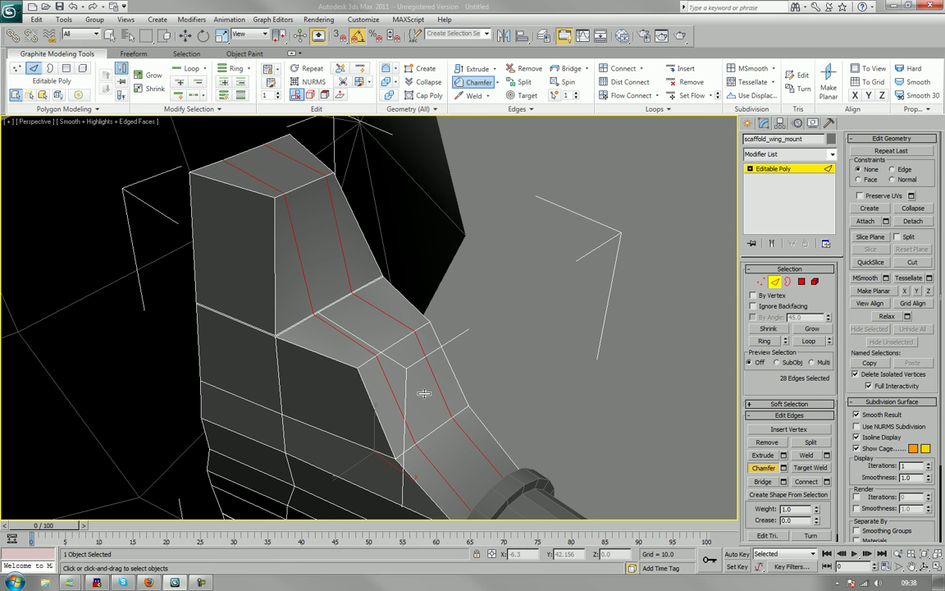
drag(423, 394, 425, 397)
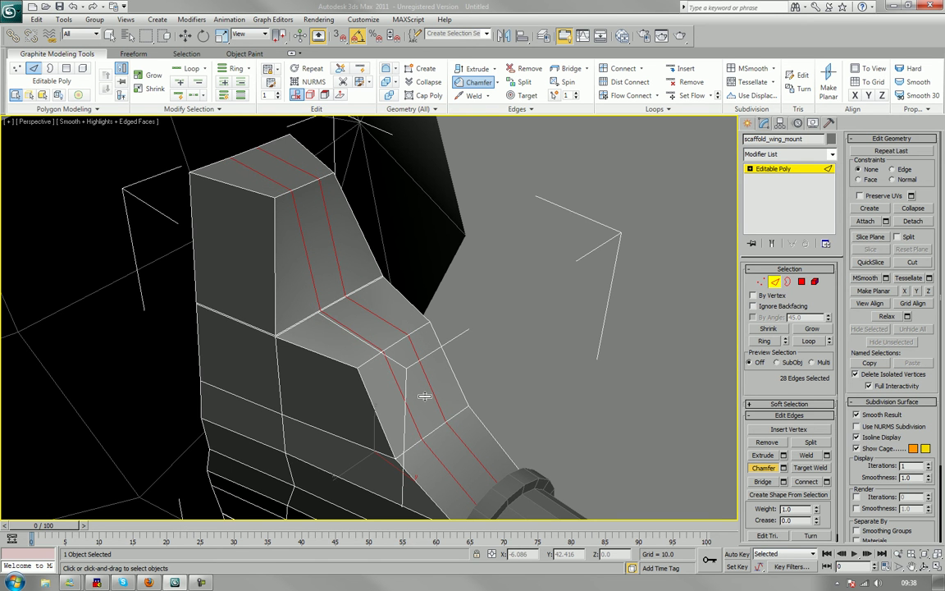
alt+middle_drag(424, 396, 538, 402)
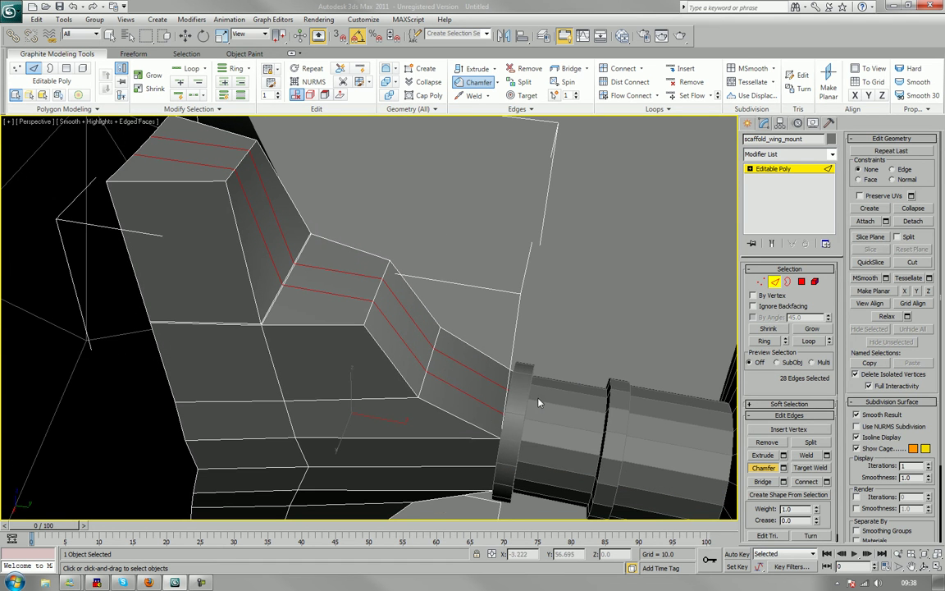
- Delete the central strip polygons along the mount's upper stepped side, including the thin sliver at the ledge
click(802, 281)
key(w)
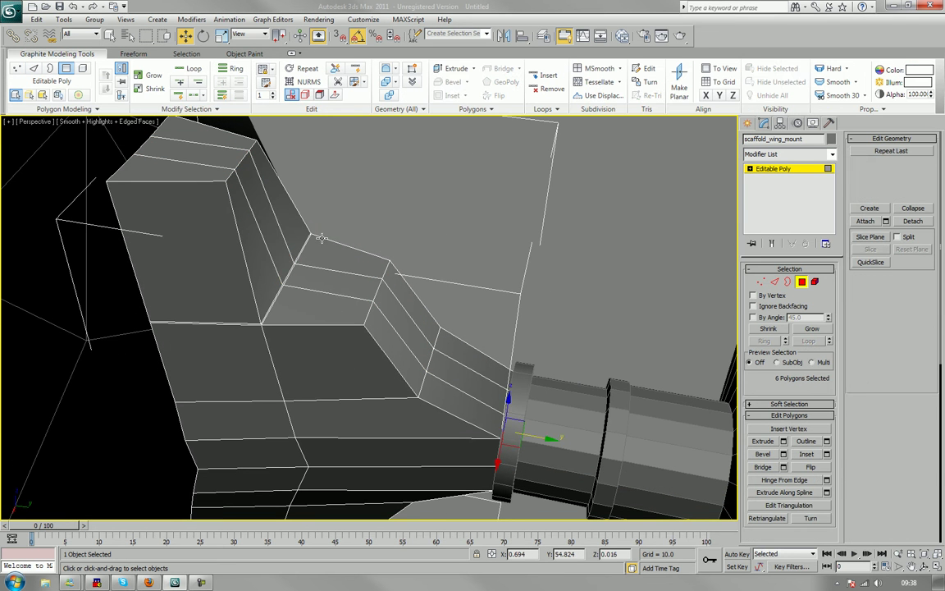
click(273, 237)
alt+middle_drag(272, 237, 403, 331)
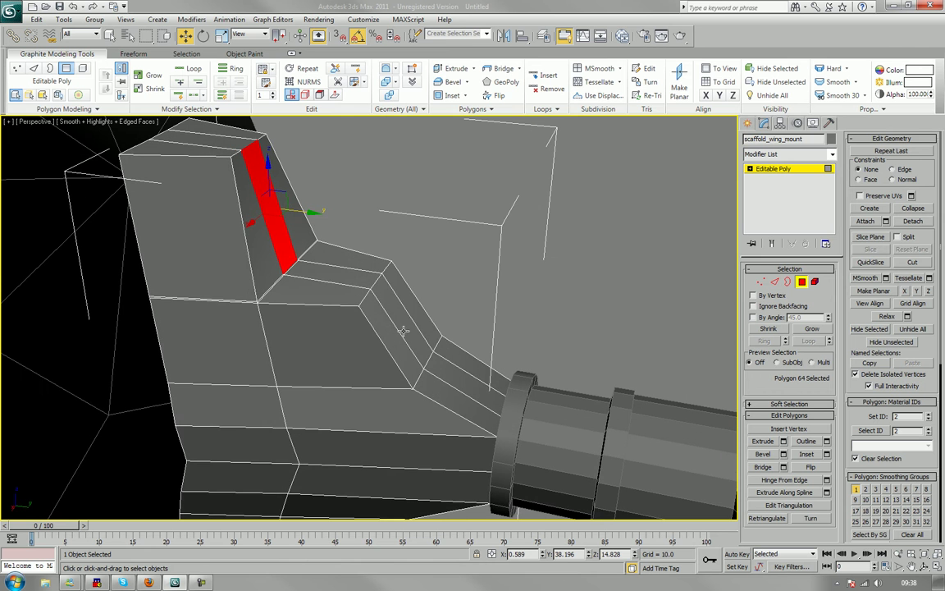
click(341, 280)
ctrl+click(394, 309)
ctrl+click(406, 335)
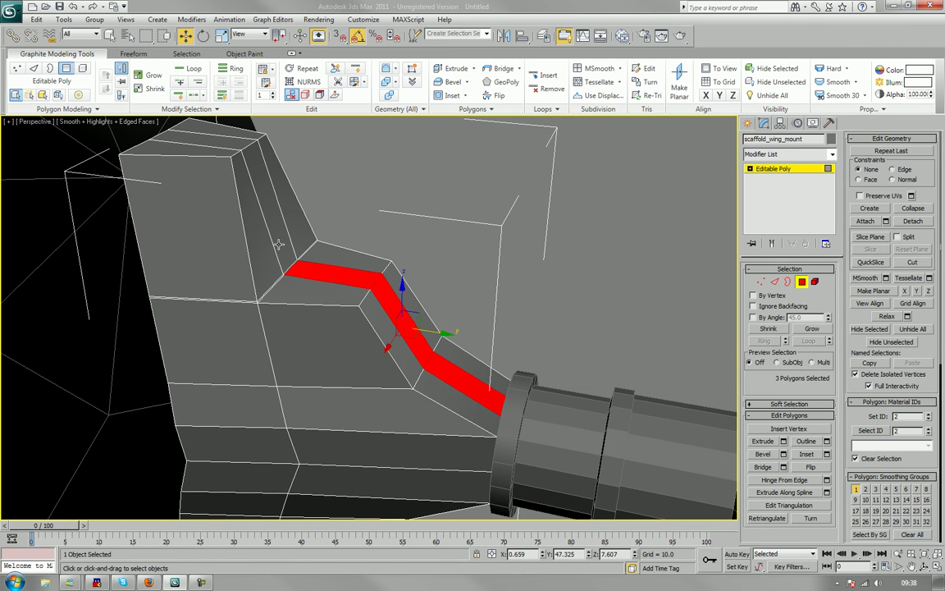
ctrl+click(249, 214)
alt+middle_drag(250, 215, 338, 276)
scroll(337, 276, up, 2)
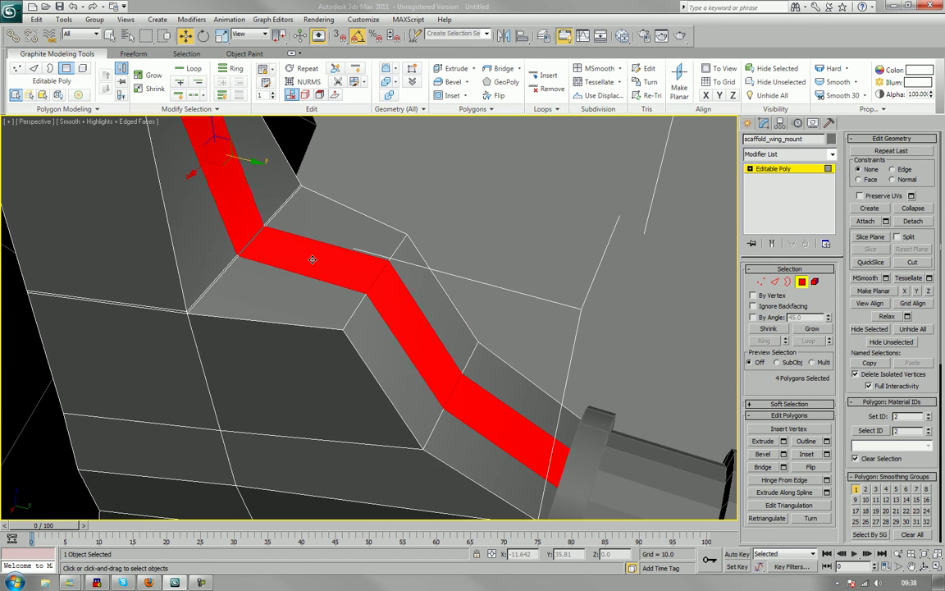
key(Delete)
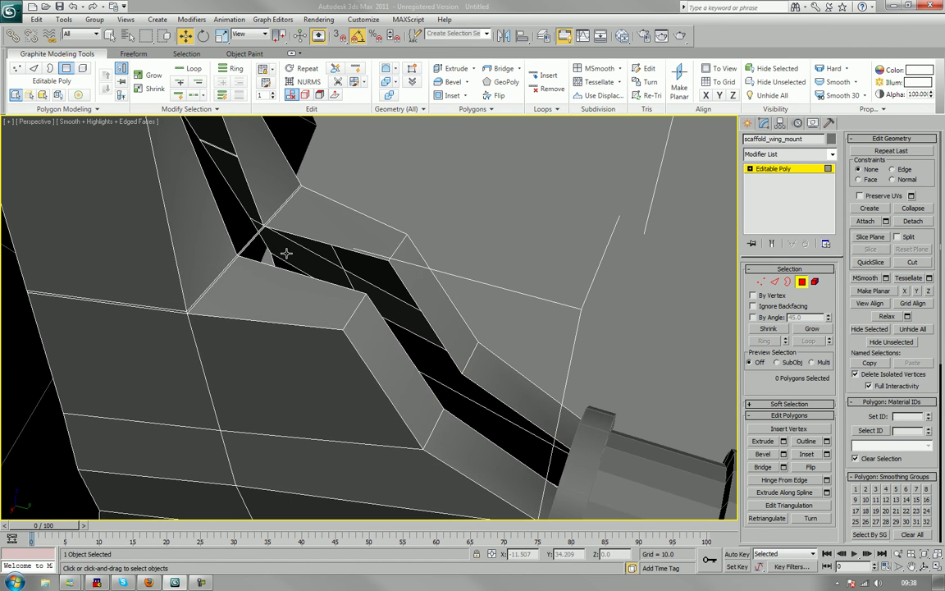
click(245, 249)
key(Delete)
- Select the short open edge at the collar end of the upper gap and extrude a copy of it upward along Z
middle_drag(302, 246, 356, 310)
scroll(313, 300, down, 2)
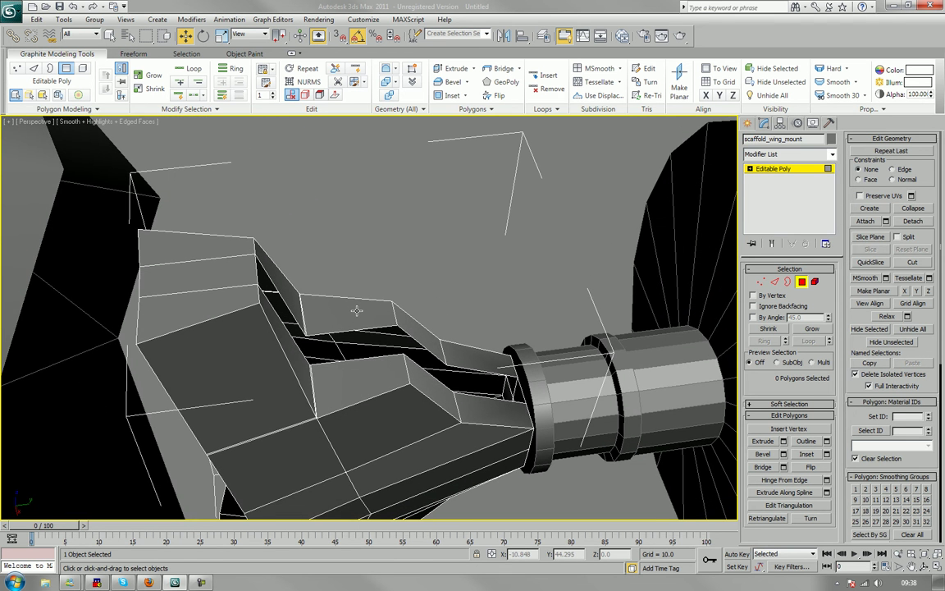
middle_drag(434, 316, 447, 291)
scroll(395, 317, up, 4)
click(773, 281)
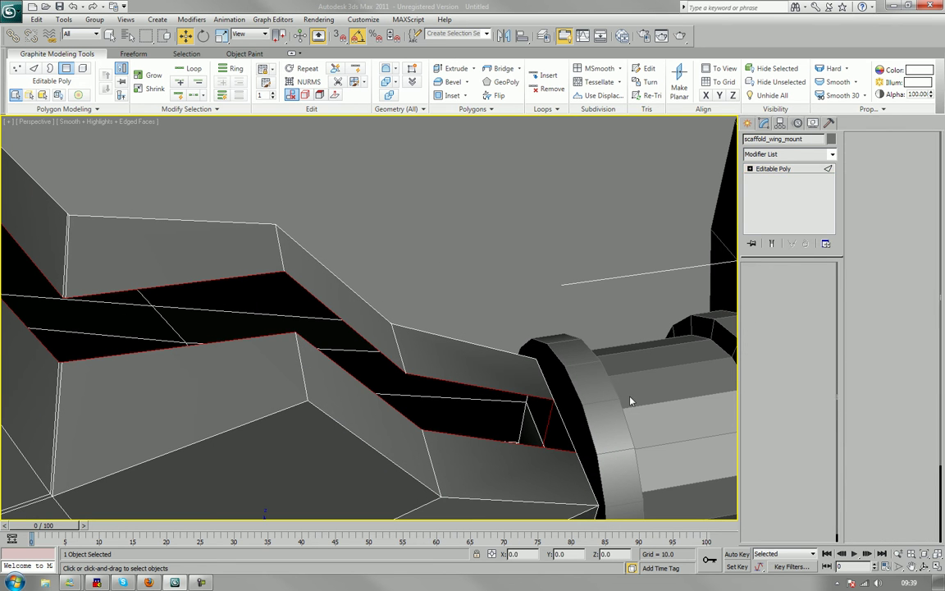
click(572, 412)
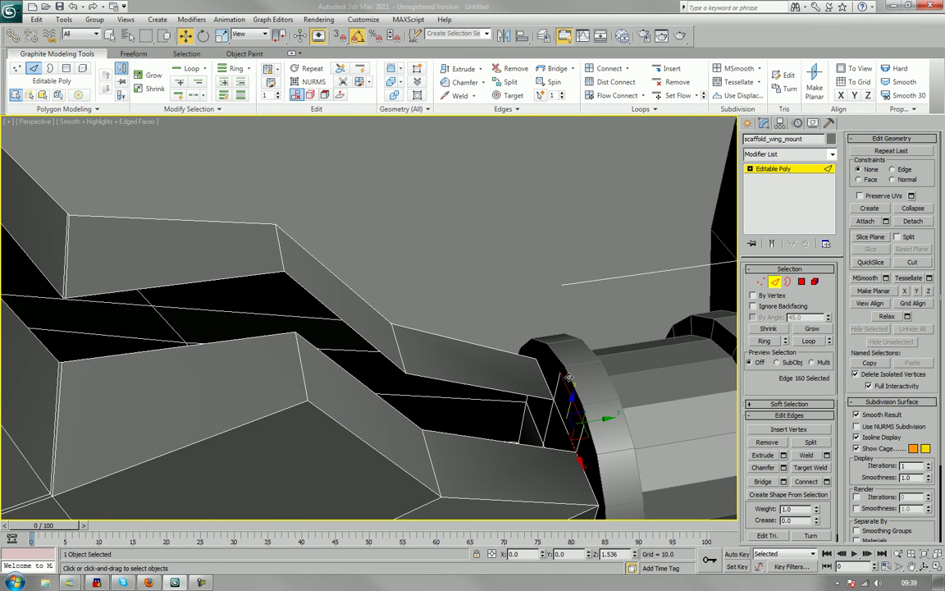
click(569, 369)
shift+drag(569, 370, 573, 373)
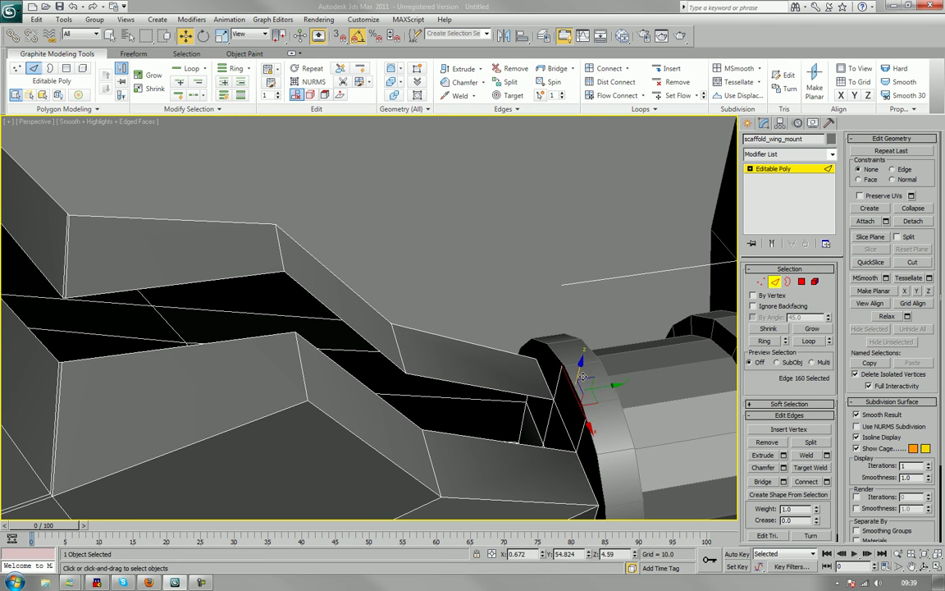
- Bridge the raised collar-end edge to the open edge at the top of the block to form a diagonal strut
alt+middle_drag(522, 341, 559, 372)
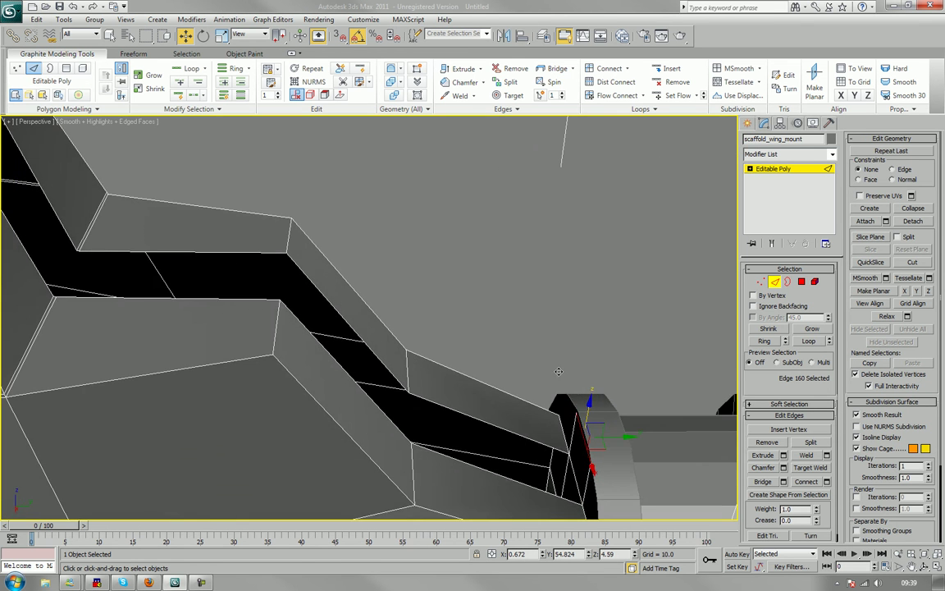
middle_drag(417, 298, 547, 395)
middle_drag(98, 142, 147, 256)
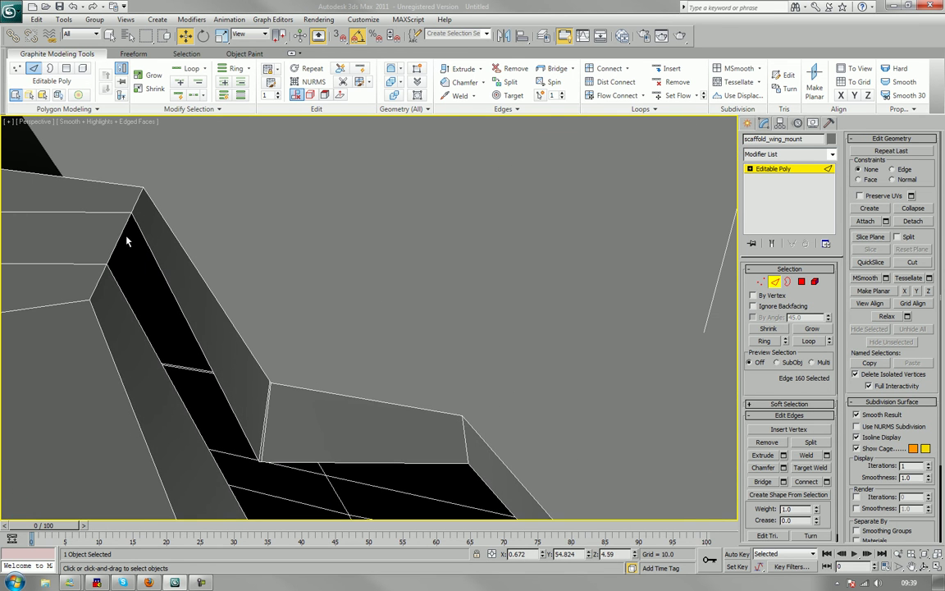
ctrl+click(123, 235)
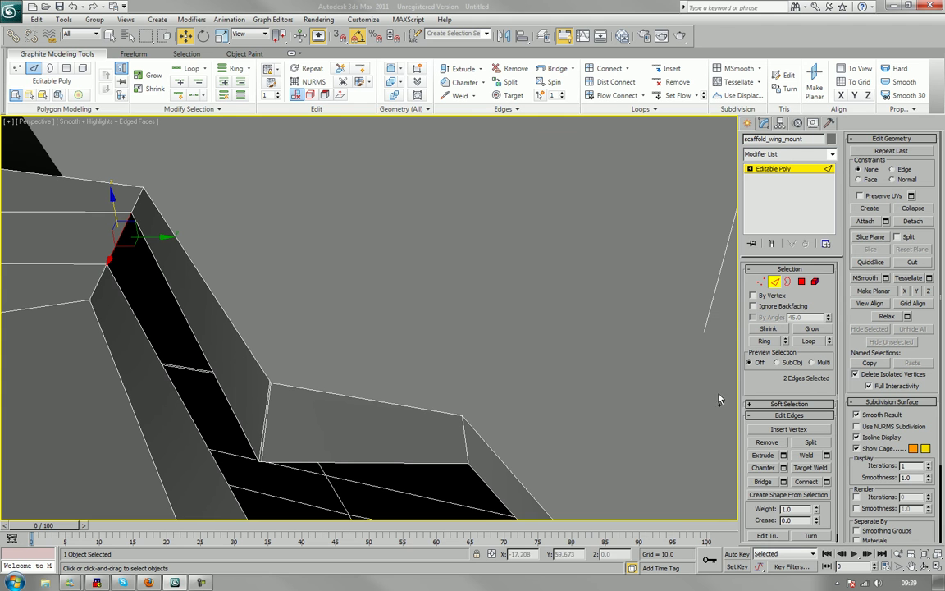
click(763, 481)
- Delete the central strip polygons along the mount's lower stepped side, including the thin sliver at the ledge
scroll(654, 409, down, 4)
scroll(631, 246, up, 3)
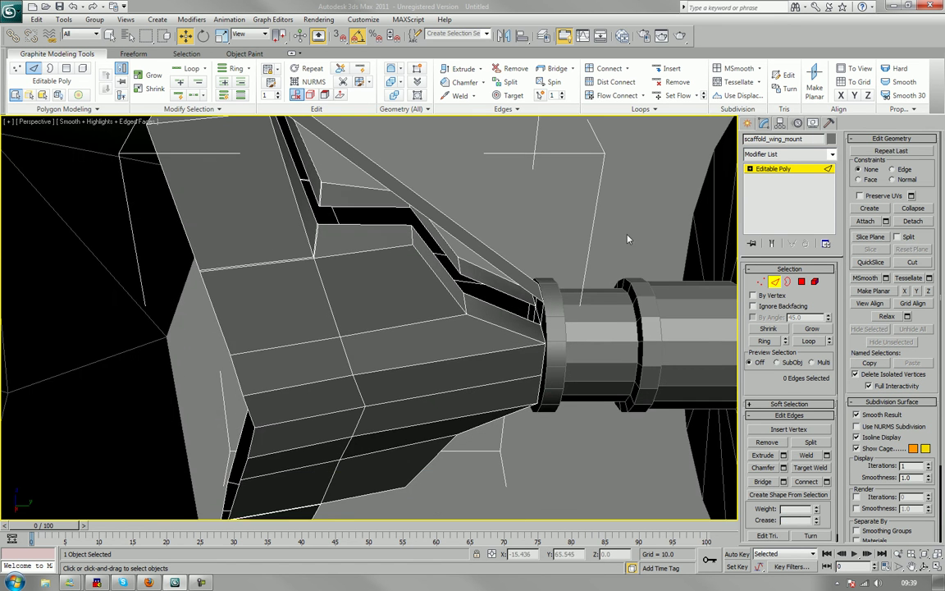
alt+middle_drag(627, 239, 563, 227)
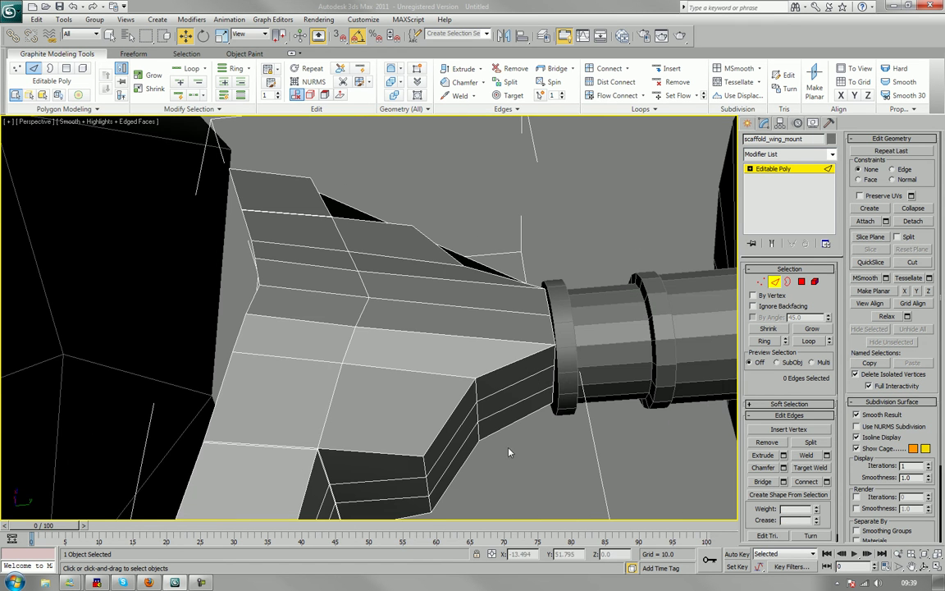
alt+middle_drag(508, 452, 815, 304)
click(802, 282)
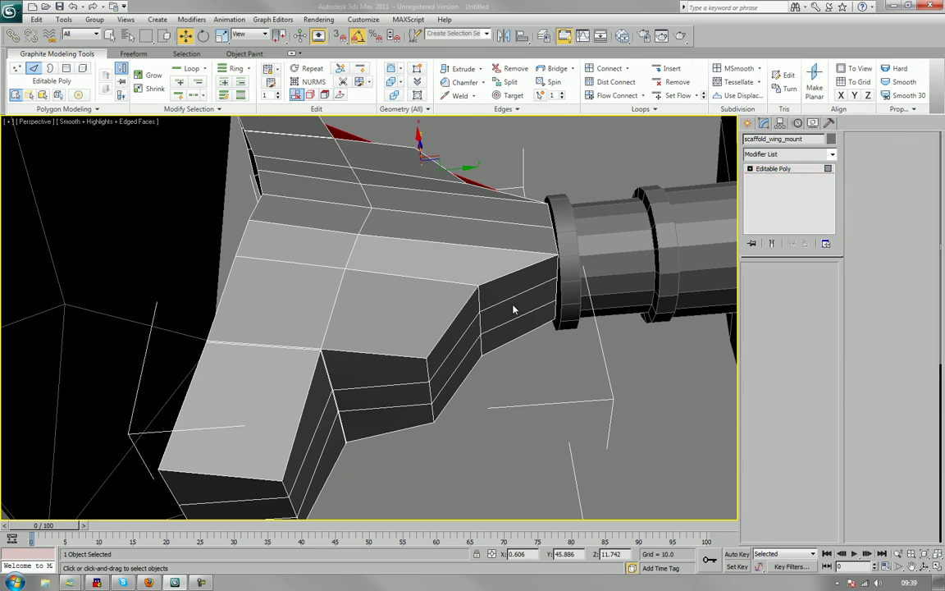
ctrl+click(446, 364)
ctrl+click(316, 436)
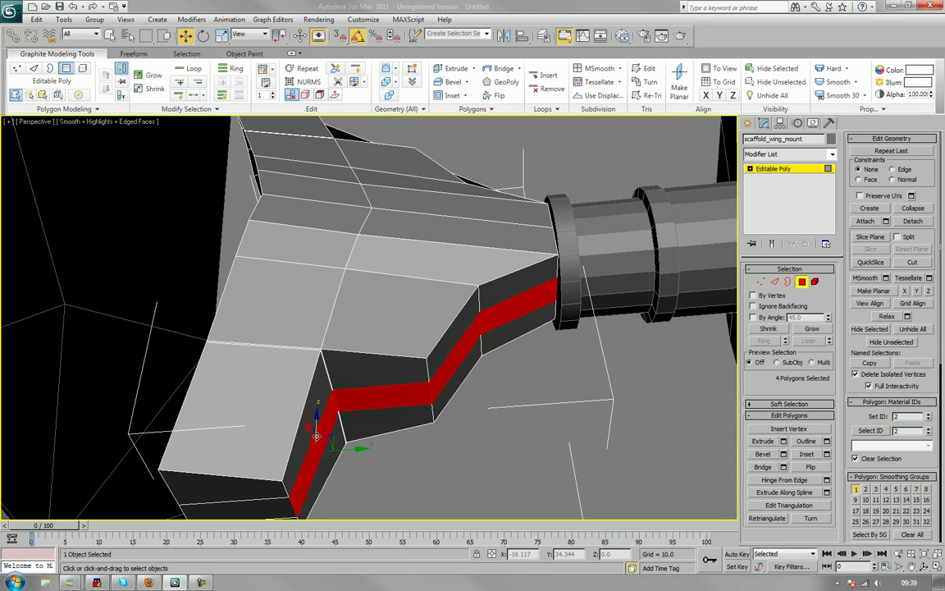
key(Delete)
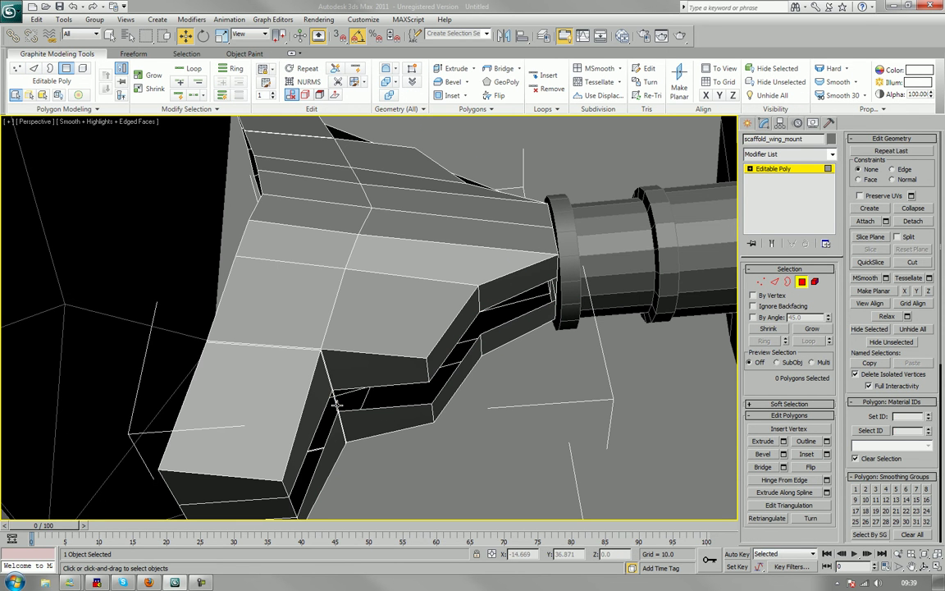
click(335, 404)
click(335, 404)
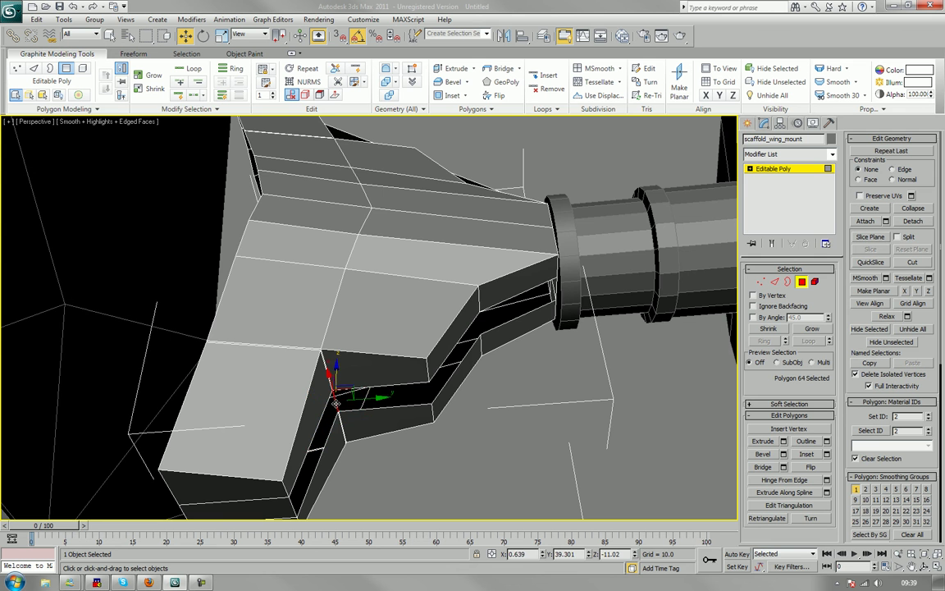
click(383, 402)
- Select the short open edge at the collar end of the lower gap and extrude a copy of it downward along Z
alt+middle_drag(616, 401, 579, 313)
scroll(616, 368, up, 2)
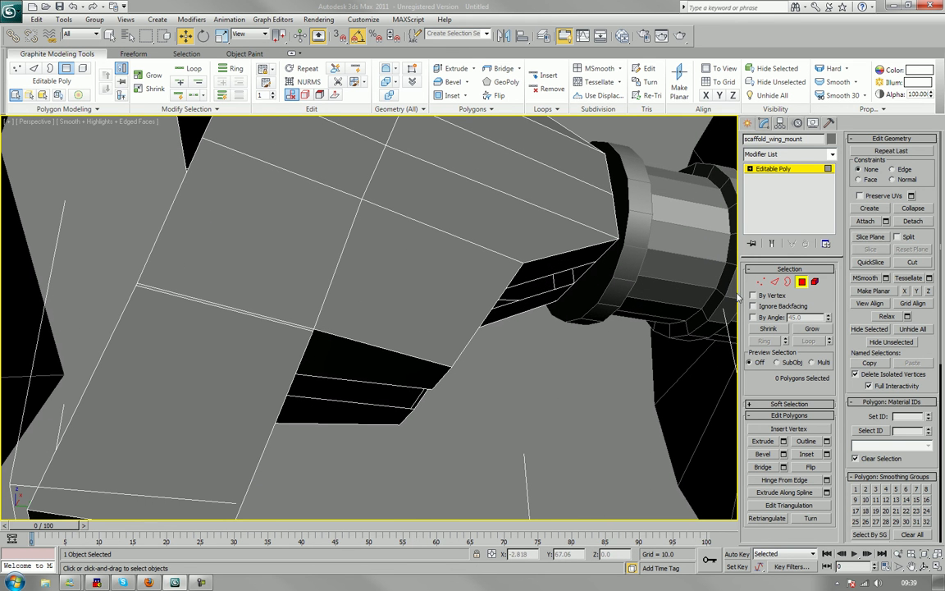
click(774, 281)
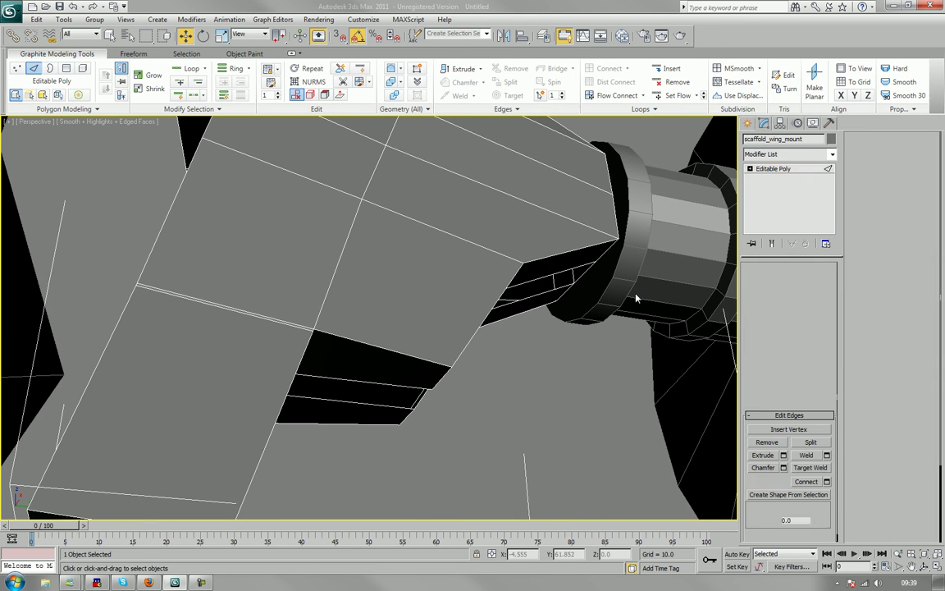
click(578, 263)
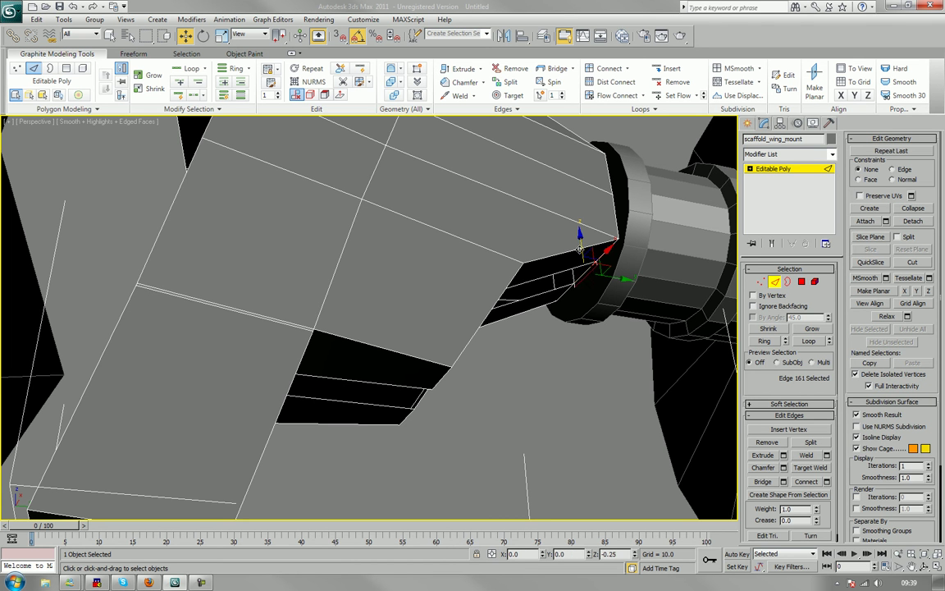
drag(578, 264, 578, 273)
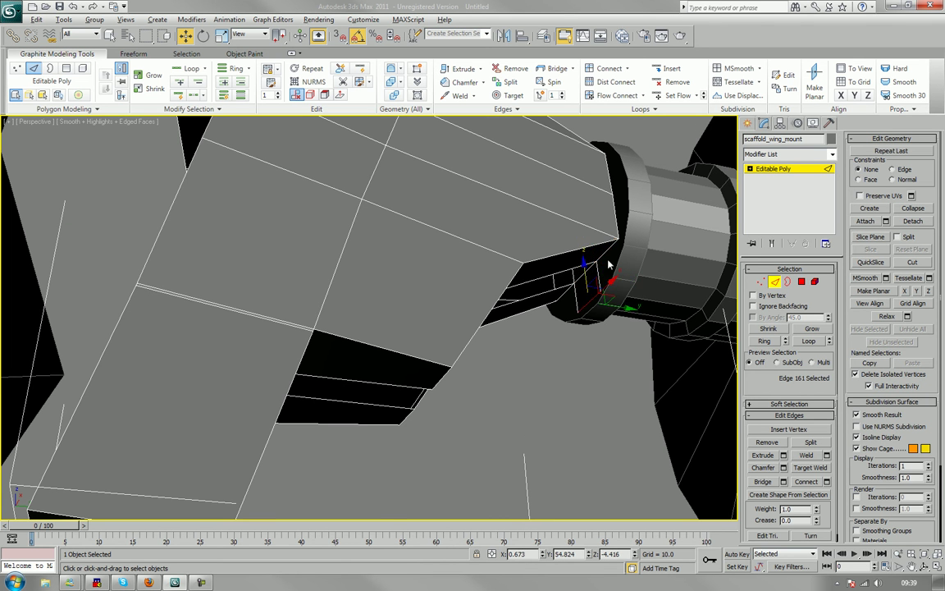
- Bridge the lowered collar-end edge to the open edge at the block's bottom tip to form a matching lower strut
alt+middle_drag(607, 263, 598, 232)
alt+middle_drag(508, 331, 358, 368)
ctrl+click(282, 392)
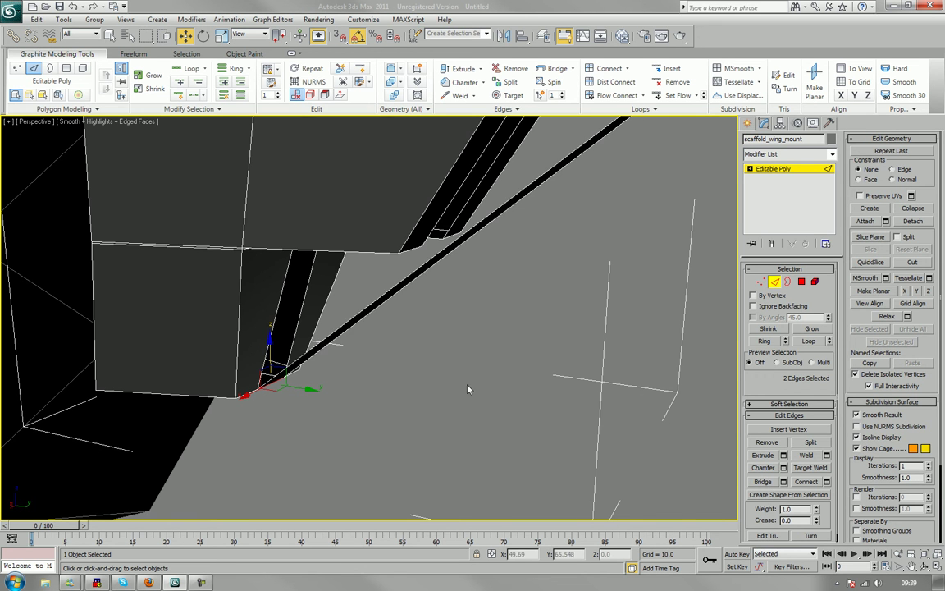
scroll(468, 388, down, 6)
alt+middle_drag(435, 414, 446, 464)
scroll(445, 464, up, 8)
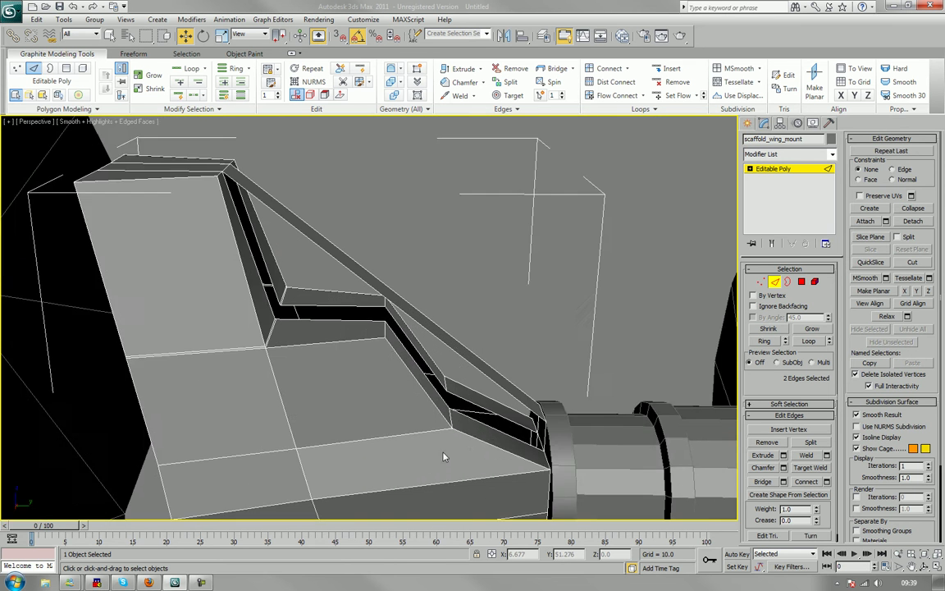
alt+middle_drag(438, 399, 711, 275)
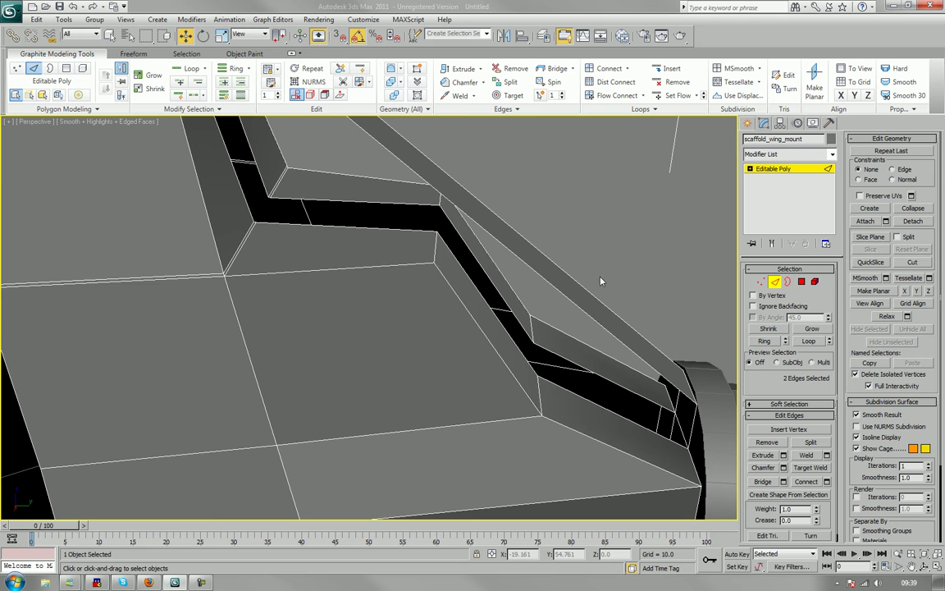
- Select the long edges of both diagonal struts and connect them with 4 segments
alt+middle_drag(565, 313, 528, 340)
ctrl+drag(533, 359, 538, 357)
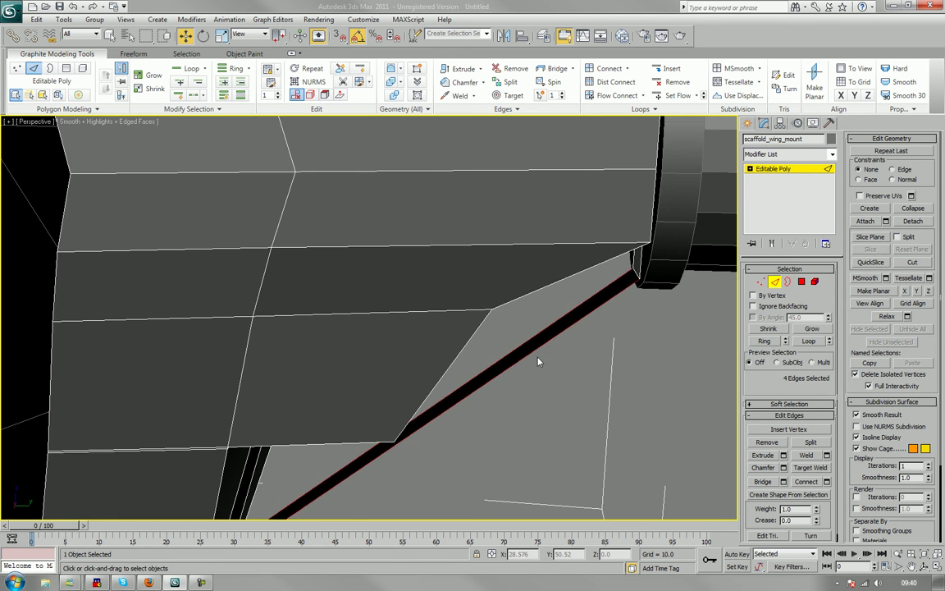
alt+middle_drag(538, 358, 542, 484)
middle_drag(584, 256, 519, 407)
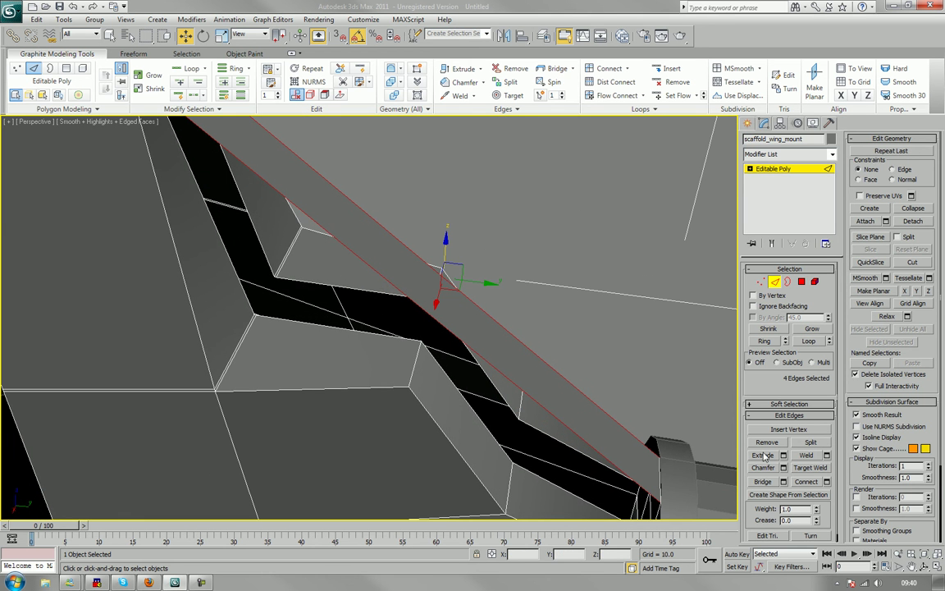
click(826, 481)
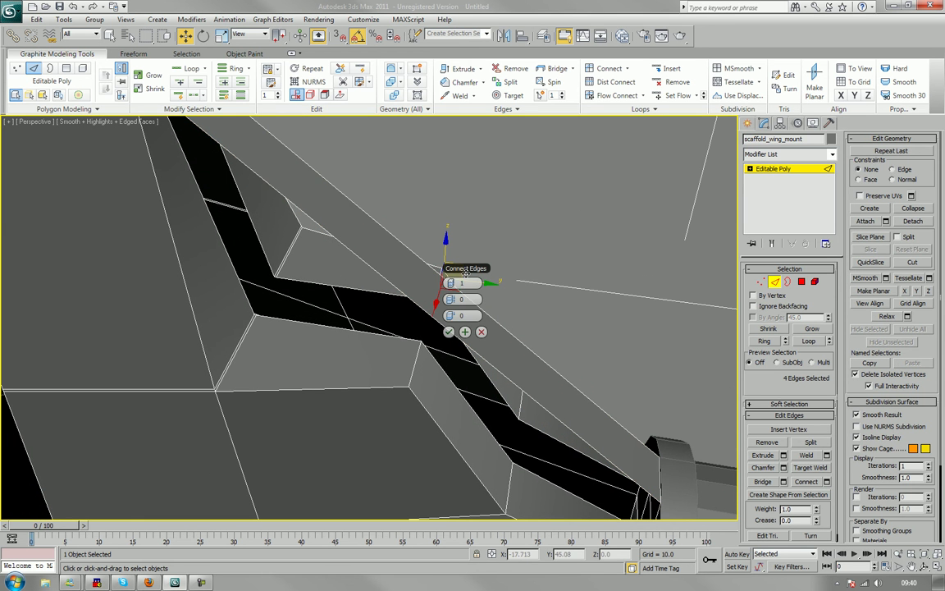
drag(468, 268, 615, 187)
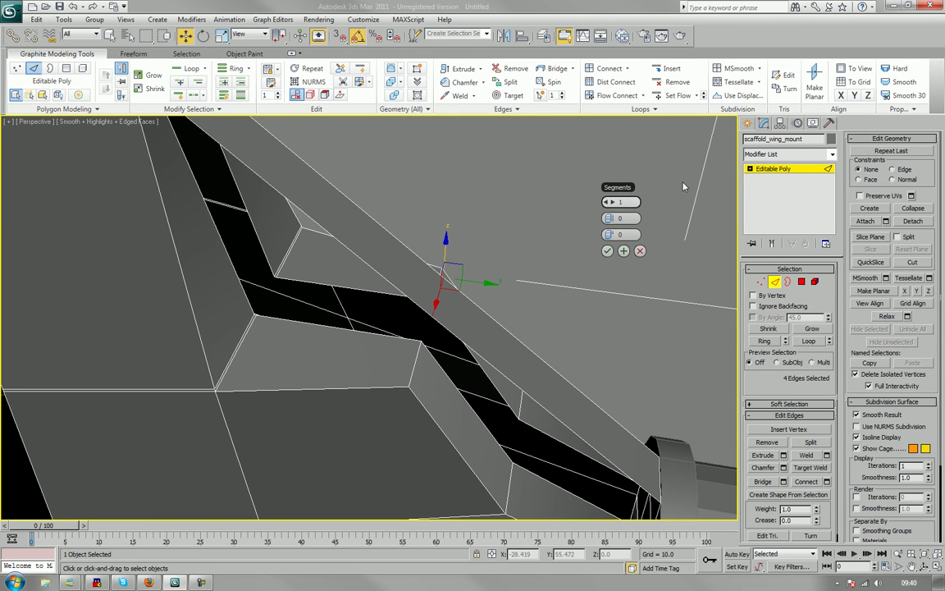
click(611, 202)
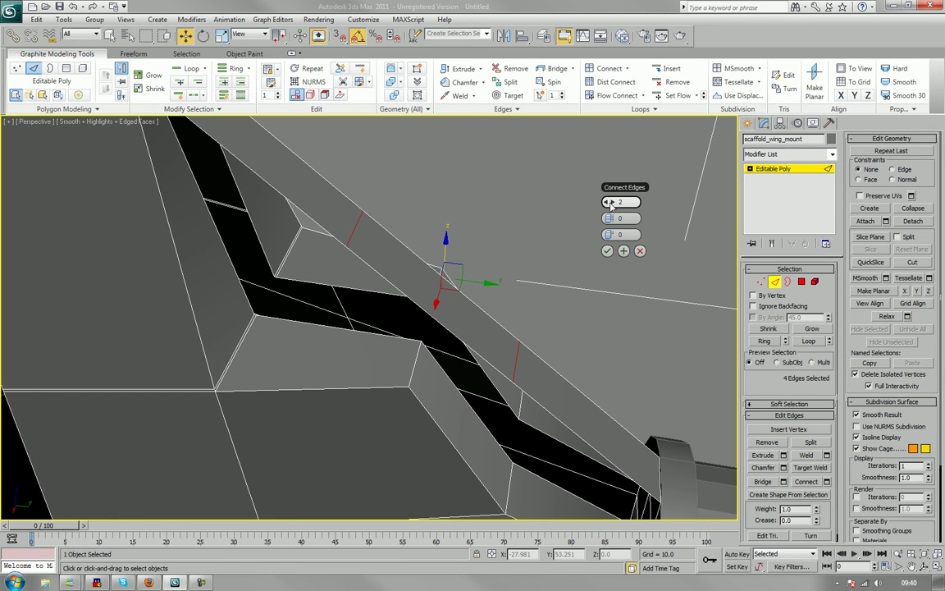
click(612, 203)
click(612, 205)
click(607, 250)
middle_drag(607, 277, 591, 236)
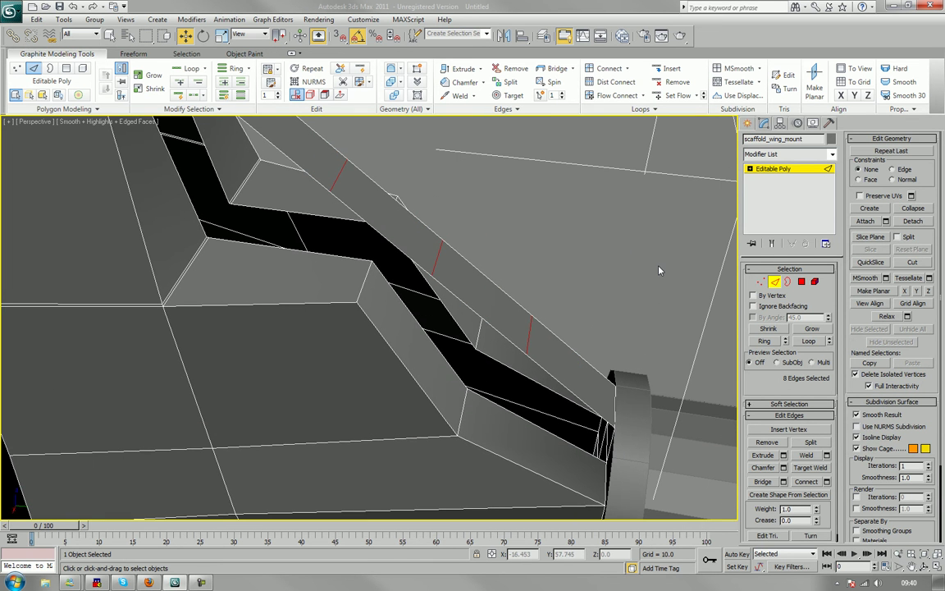
- Bridge the upper strut's three segments nearest the collar to the matching edges along one stepped side of the block
click(592, 238)
click(759, 483)
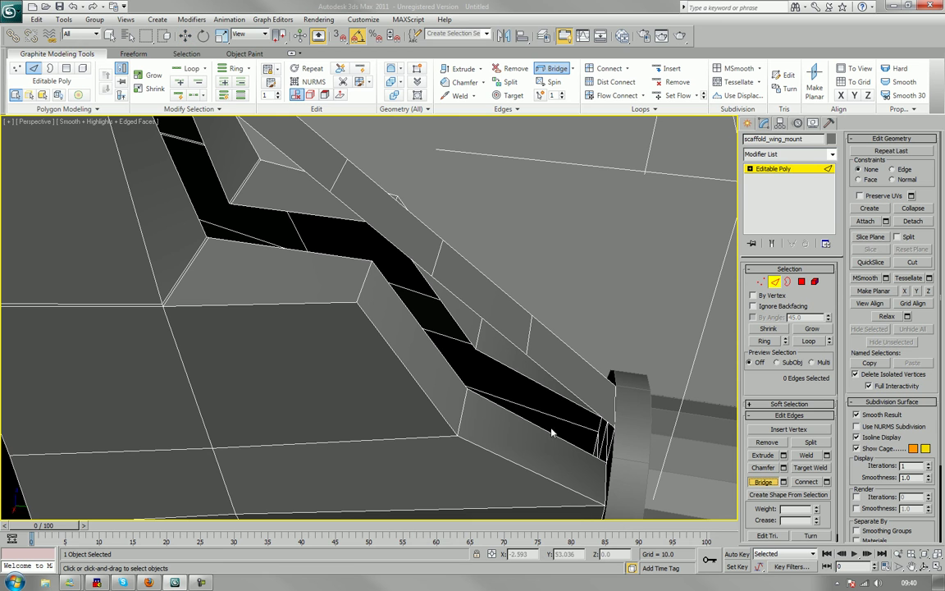
click(541, 429)
click(566, 388)
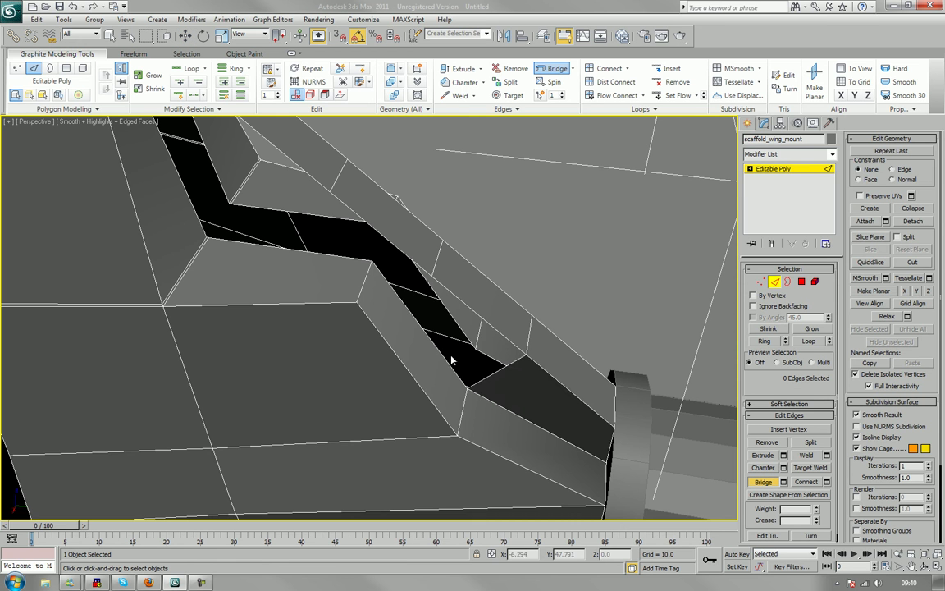
click(409, 321)
click(450, 289)
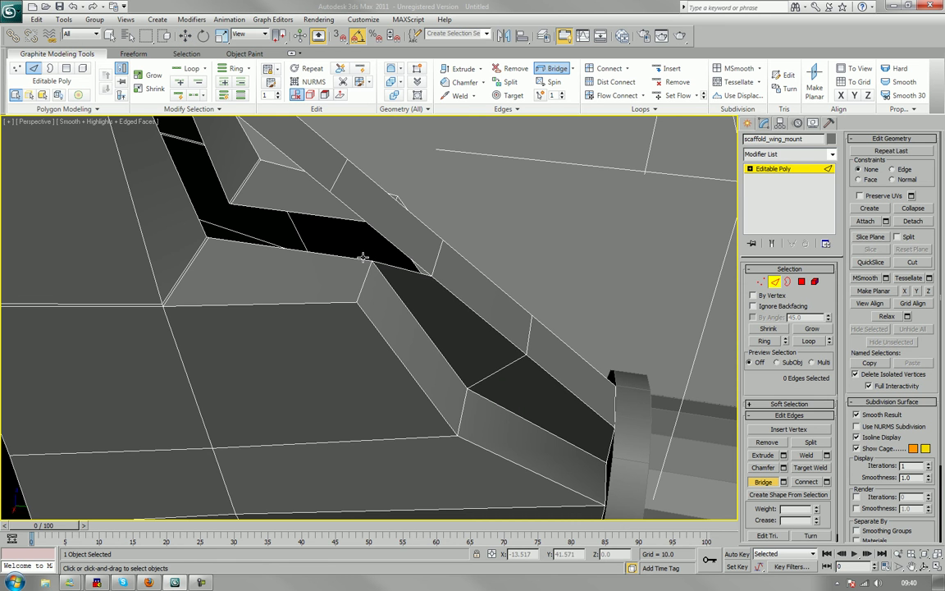
click(371, 229)
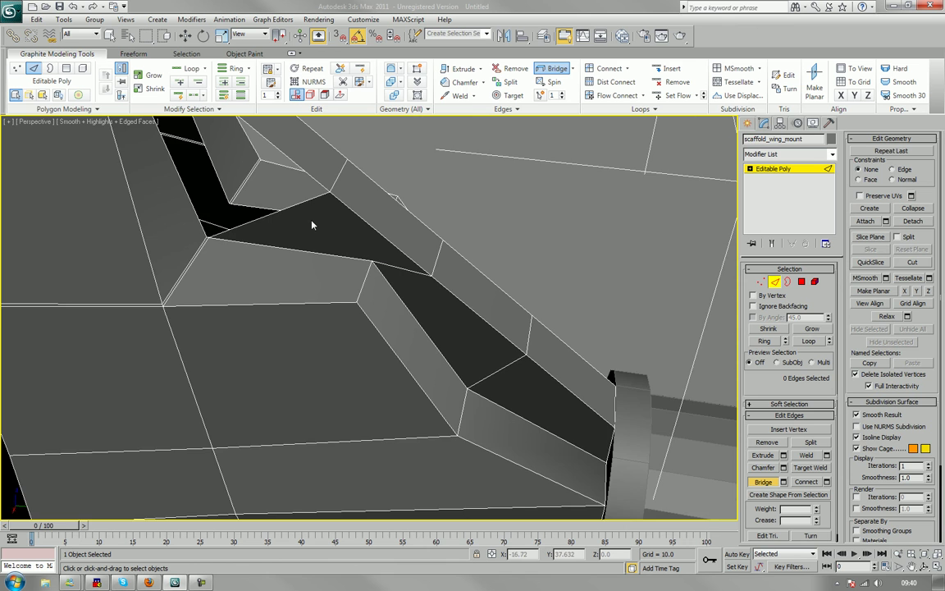
middle_drag(287, 196, 401, 329)
click(329, 235)
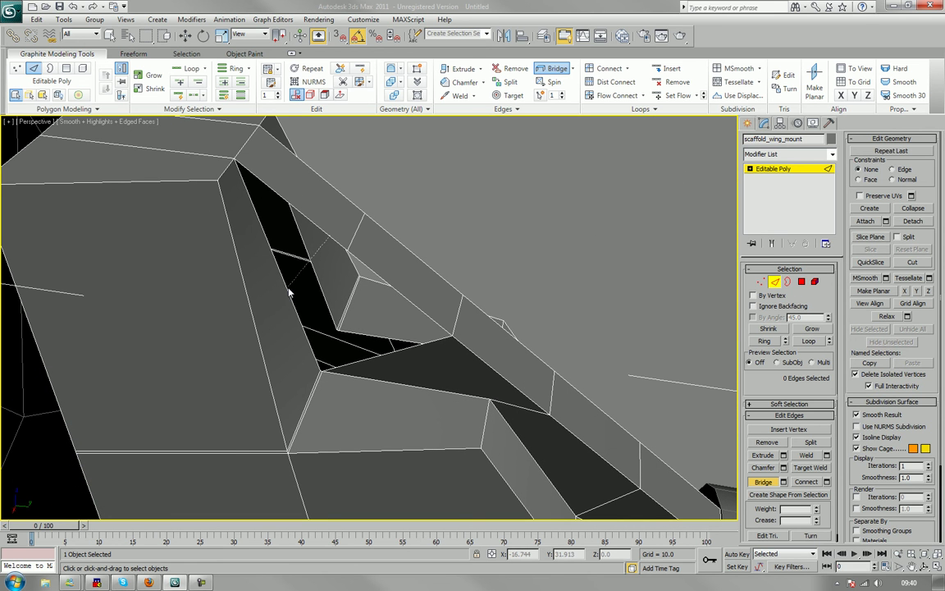
key(w)
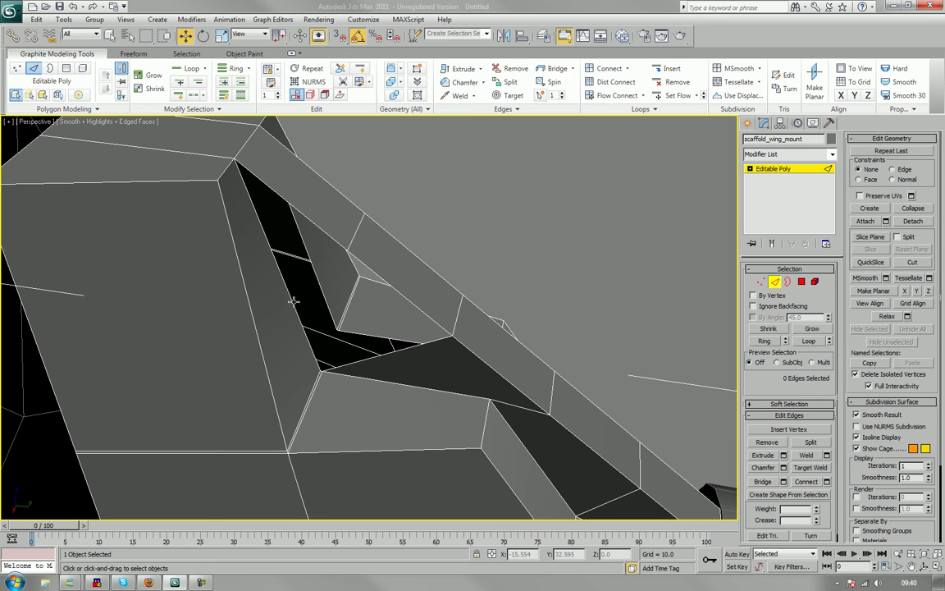
click(292, 301)
click(602, 313)
- Connect the two long edges of the upper strut's topmost segment with 1 segment
middle_drag(331, 264, 329, 300)
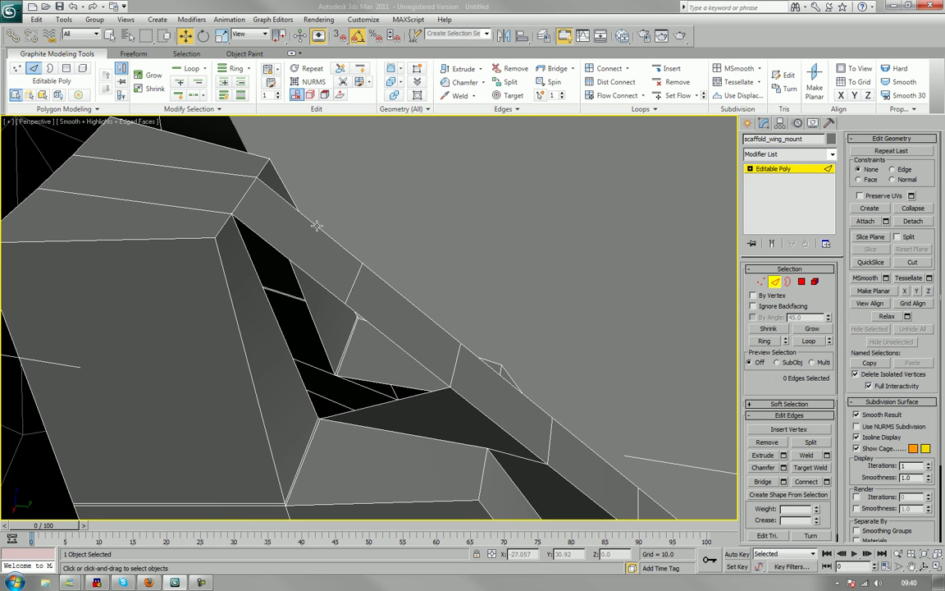
click(283, 202)
ctrl+click(239, 220)
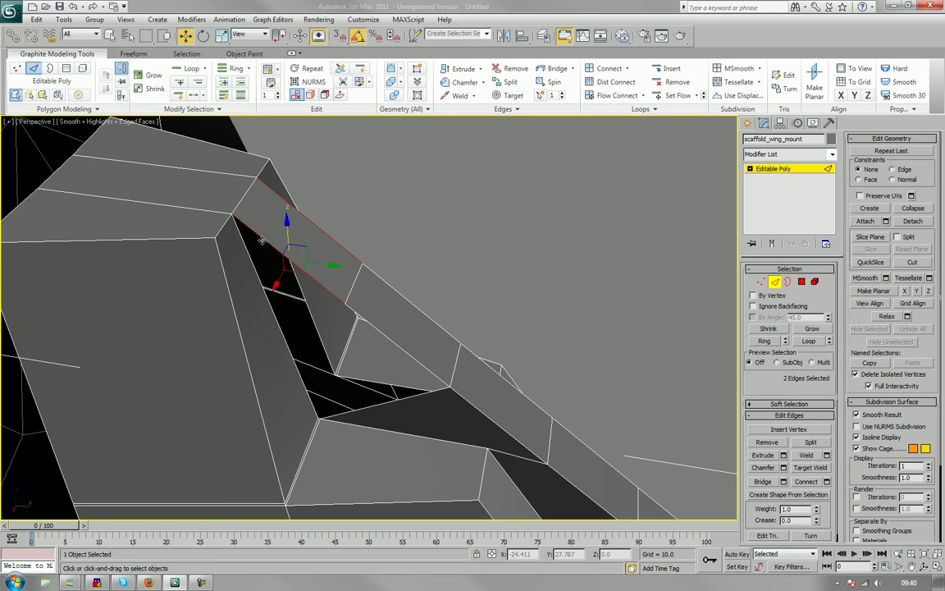
click(810, 482)
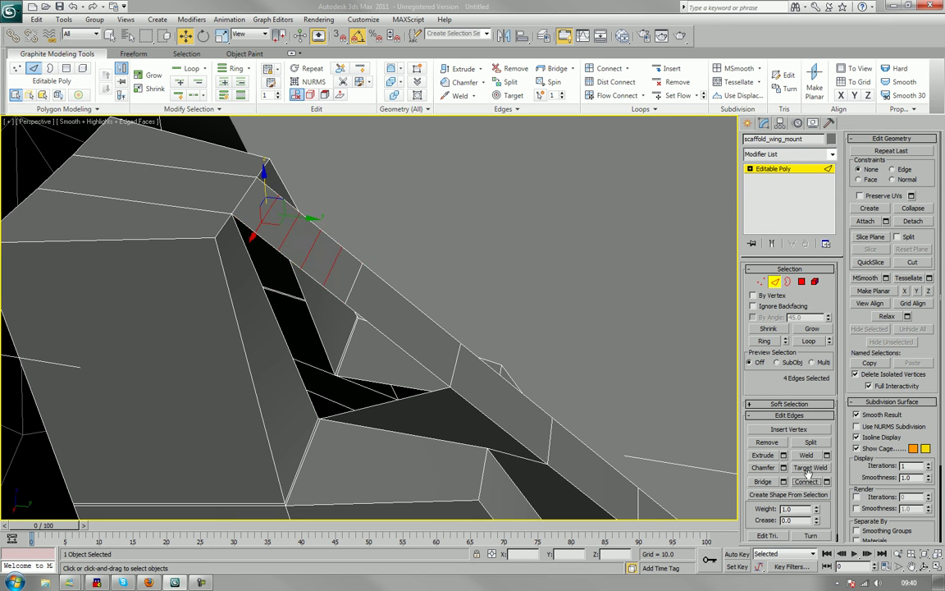
key(ctrl+z)
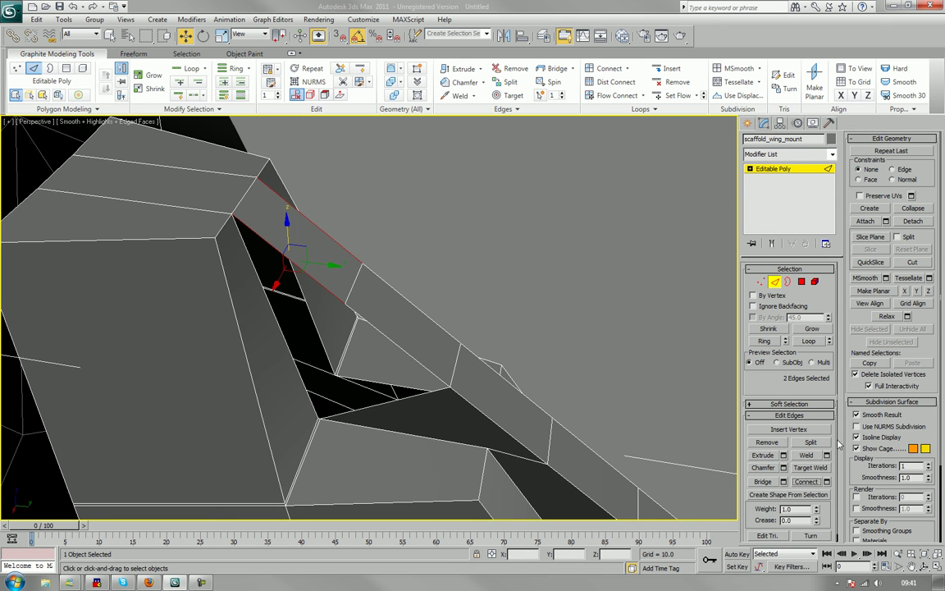
click(827, 483)
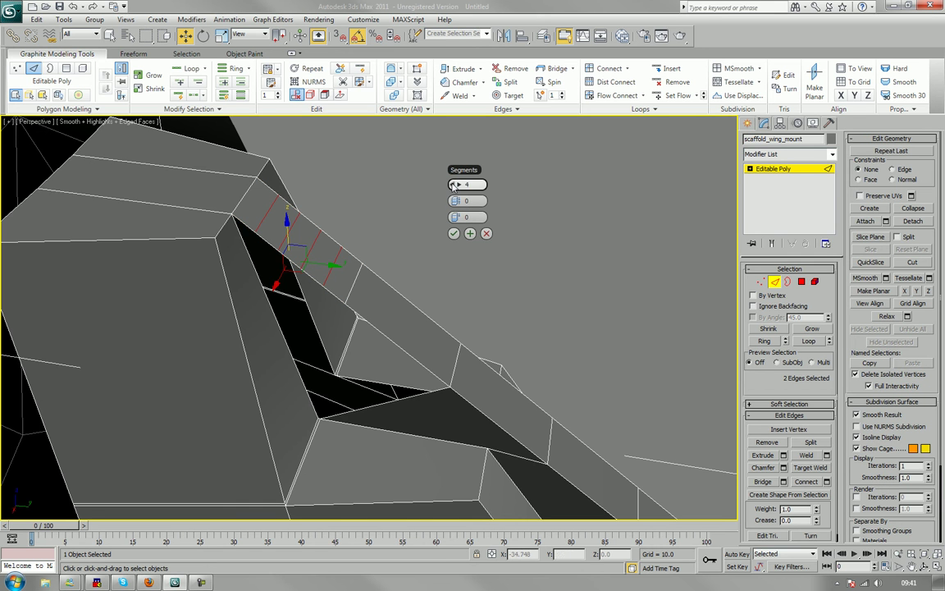
drag(450, 184, 453, 187)
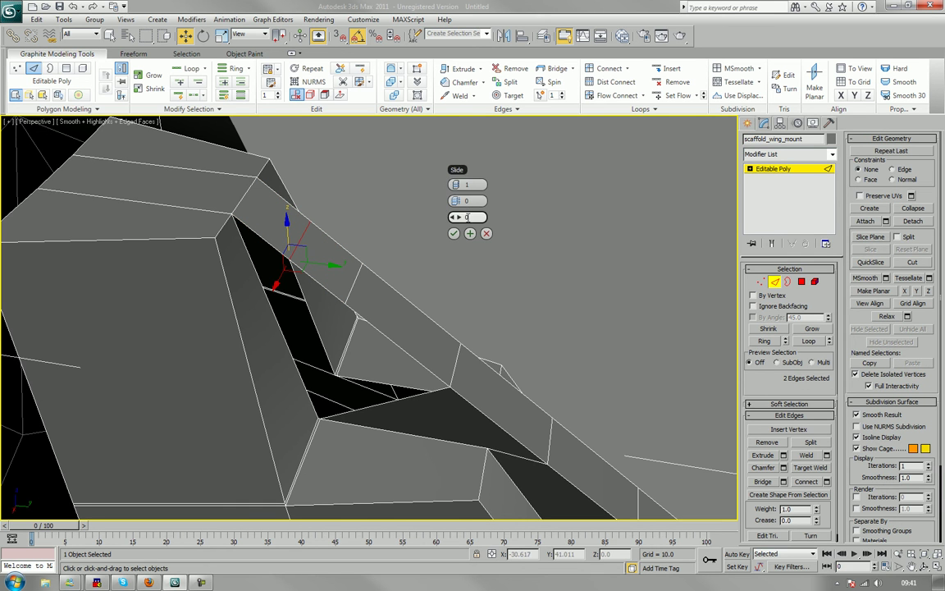
click(454, 233)
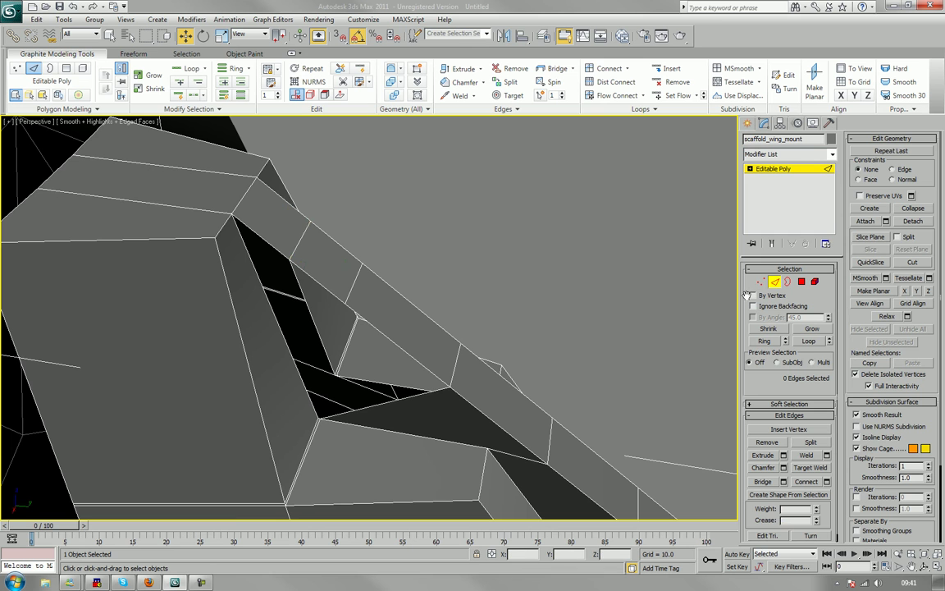
- Bridge the strut edge just below the new division to the long open edge of the block's upper step
click(434, 297)
click(328, 292)
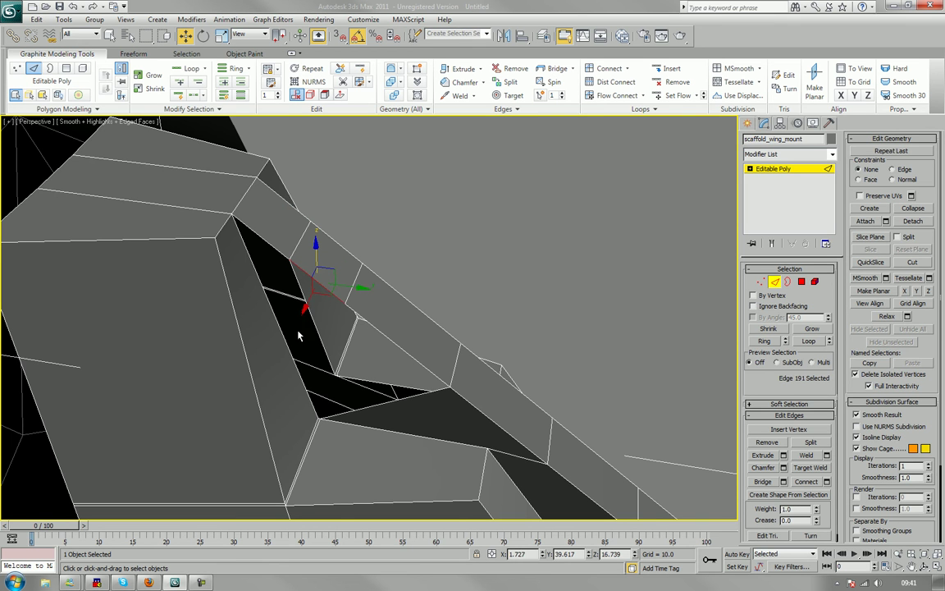
ctrl+click(281, 341)
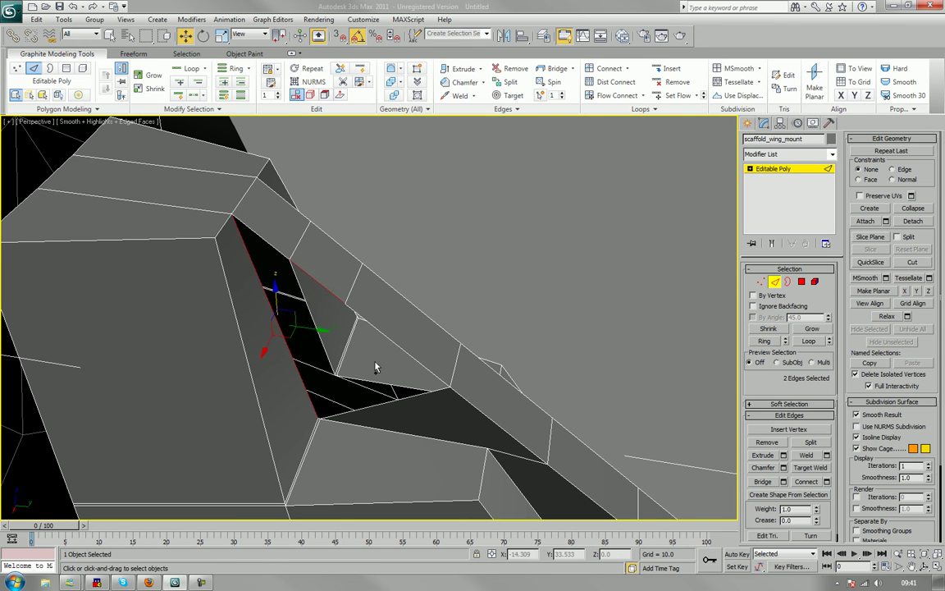
click(762, 481)
click(561, 319)
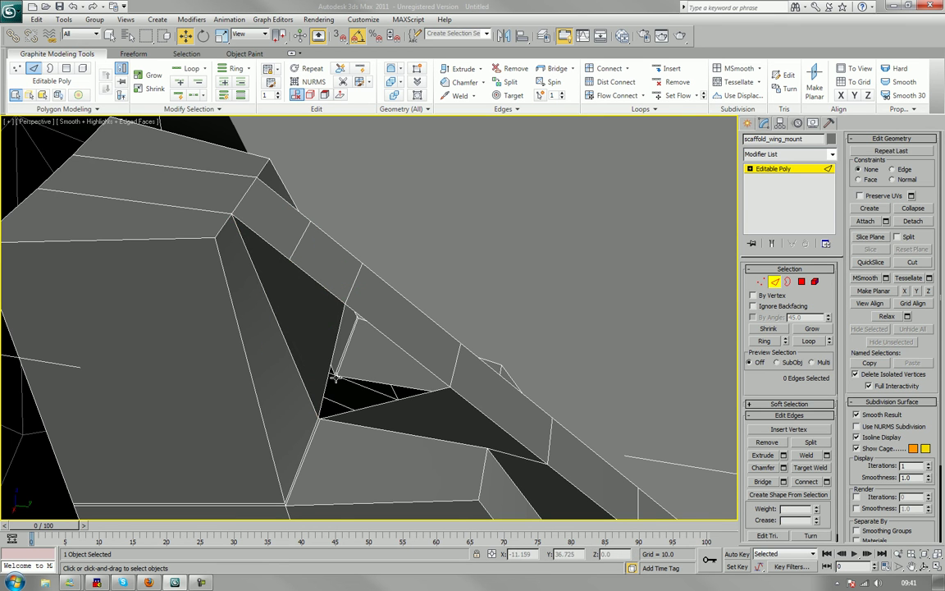
- Bridge the open edges of the two neighbouring infill faces to close the triangular hole at the ledge
click(762, 482)
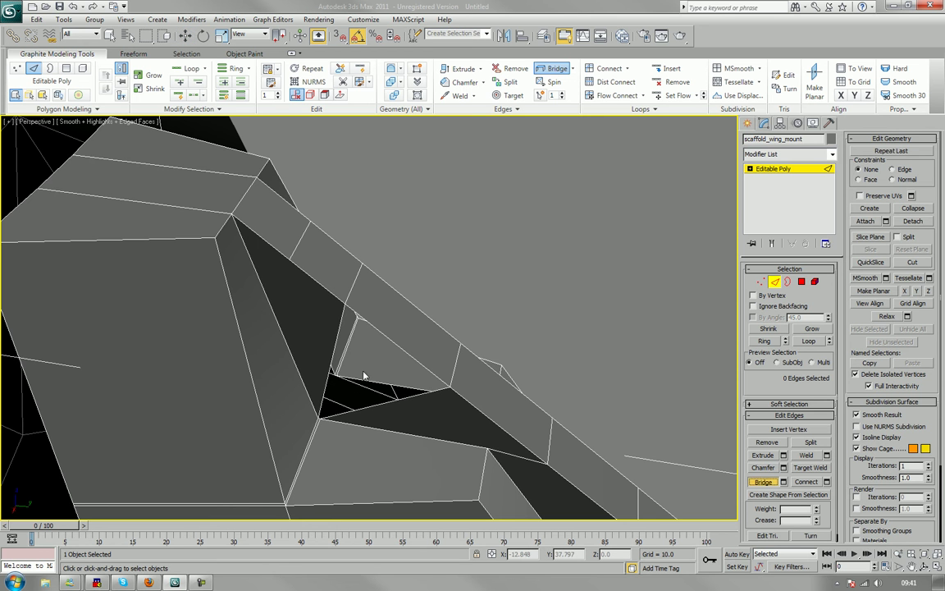
click(339, 333)
click(395, 402)
- On the opposite side of the upper strut, bridge its edges to the upper step and ledge, closing the triangular hole between them
alt+middle_drag(534, 296, 490, 395)
alt+middle_drag(468, 325, 344, 280)
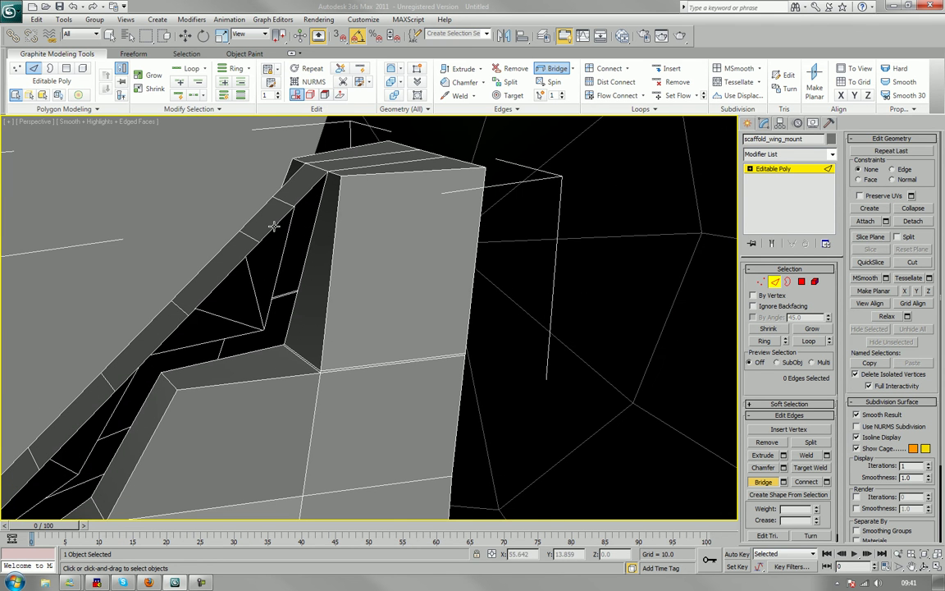
click(303, 261)
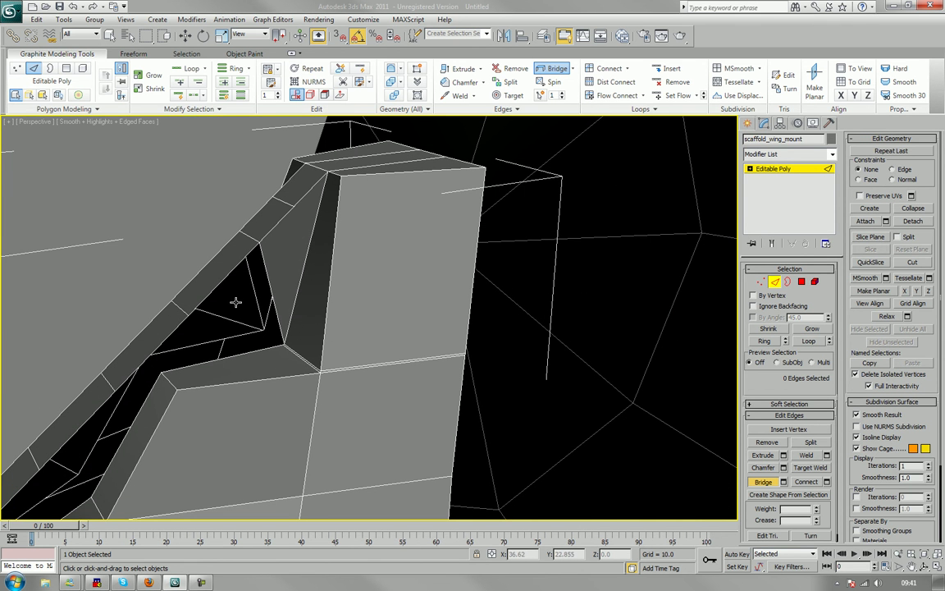
click(175, 325)
click(213, 358)
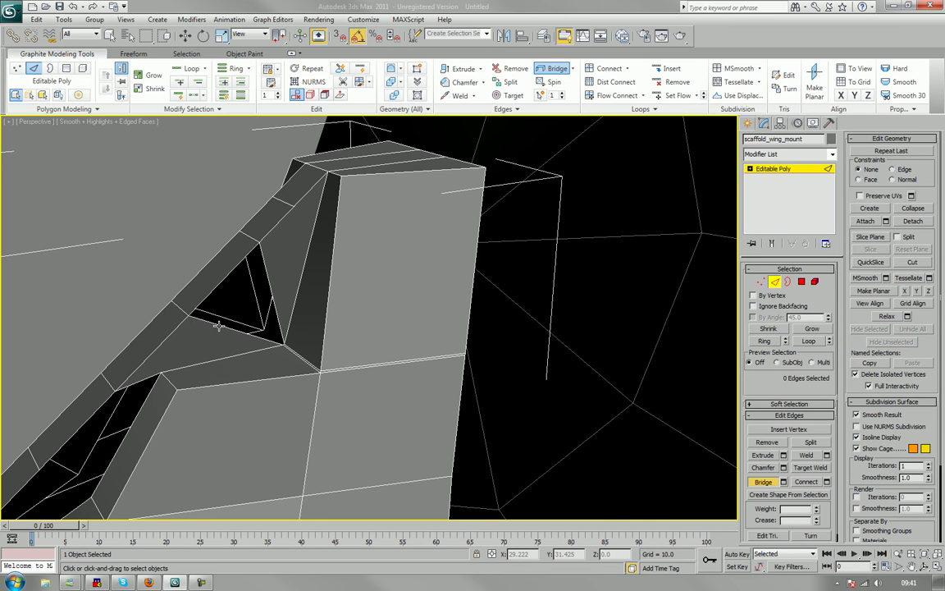
click(217, 322)
click(241, 310)
- Bridge the opposite side's two remaining strut segments to the block's edges down to the collar
scroll(302, 247, up, 3)
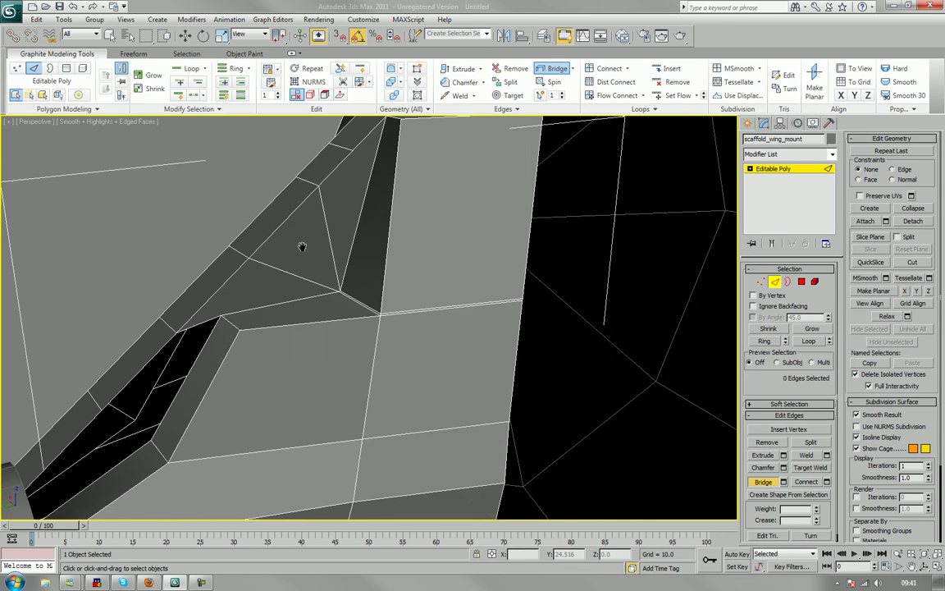
click(203, 301)
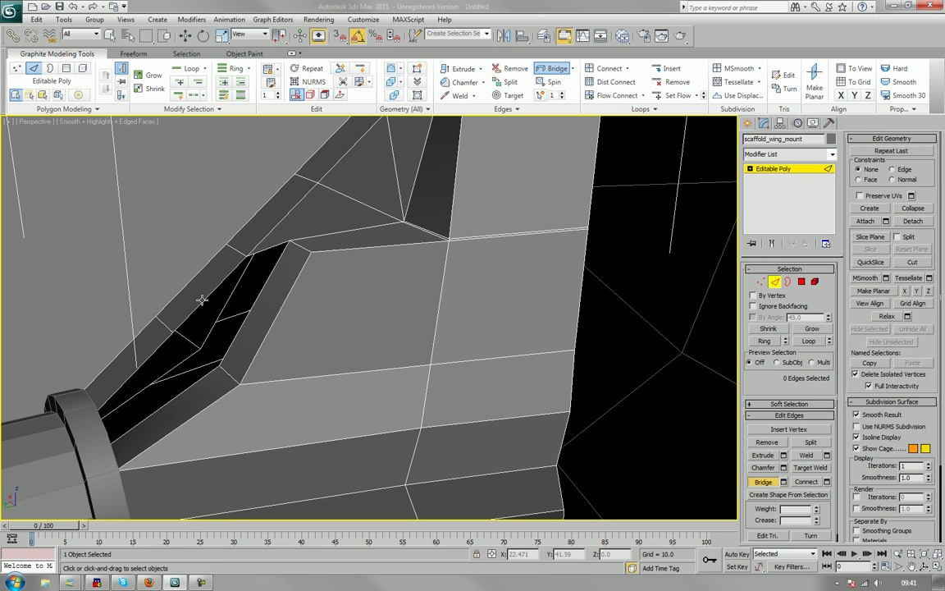
click(236, 333)
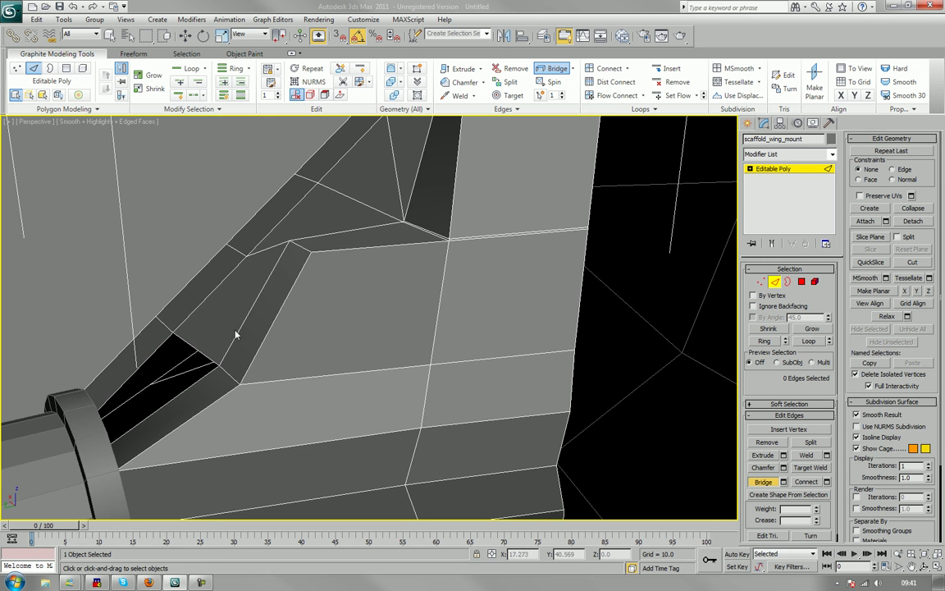
click(156, 352)
click(170, 400)
- Connect the long edges of the lower strut's segment nearest the block's bottom tip with 1 segment
alt+middle_drag(170, 401, 344, 351)
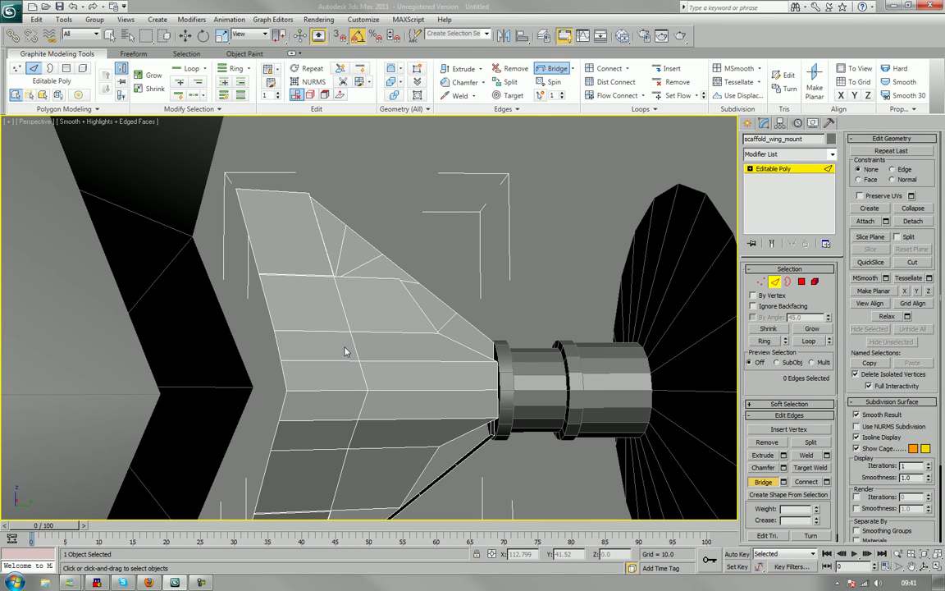
alt+middle_drag(401, 342, 350, 293)
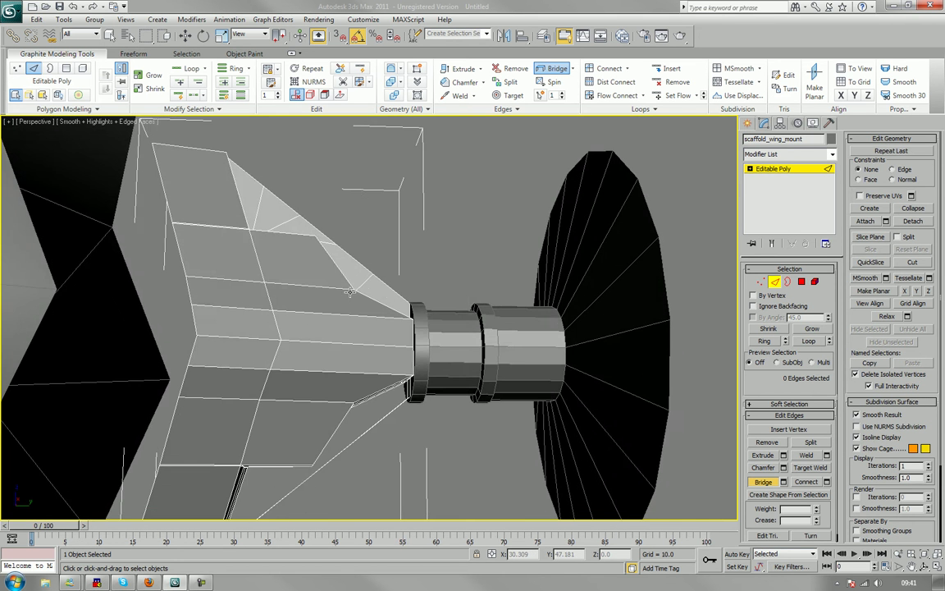
middle_drag(395, 321, 390, 222)
scroll(423, 270, down, 4)
scroll(397, 269, up, 4)
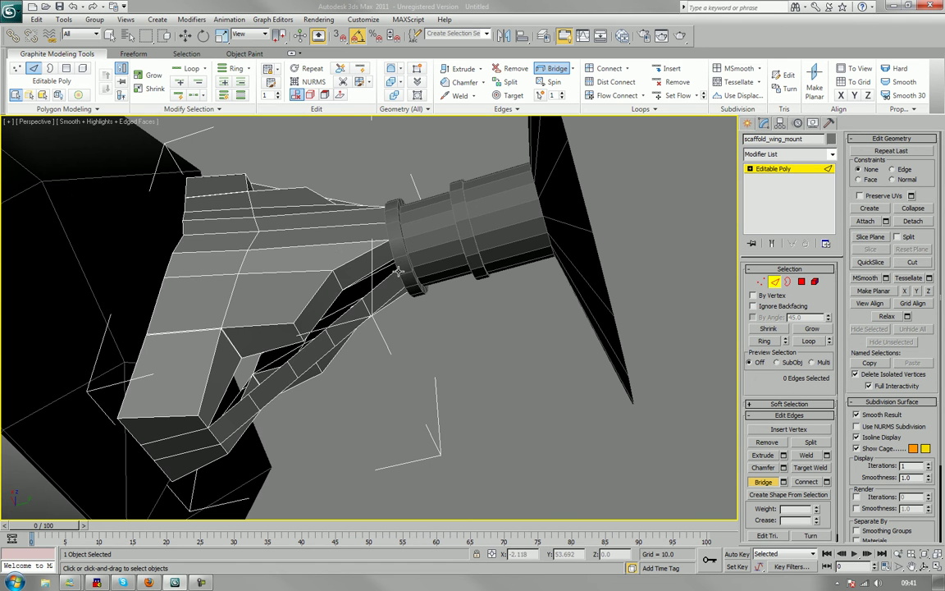
mouse_move(336, 254)
alt+middle_down()
mouse_move(356, 321)
mouse_move(348, 332)
mouse_move(359, 270)
mouse_move(356, 306)
mouse_move(376, 299)
mouse_move(375, 285)
mouse_move(354, 333)
mouse_move(358, 293)
mouse_move(326, 268)
alt+middle_up()
scroll(362, 331, up, 3)
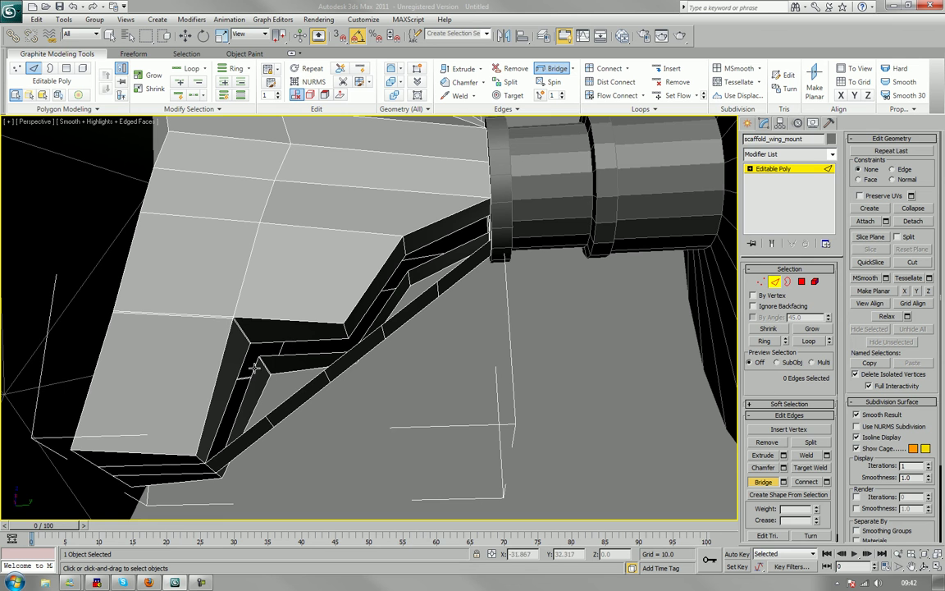
click(256, 428)
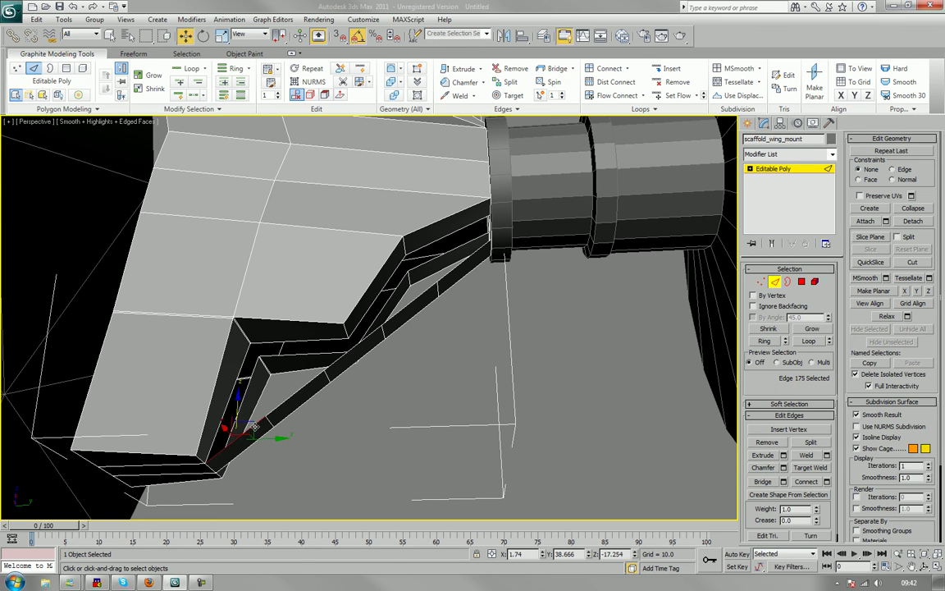
click(802, 481)
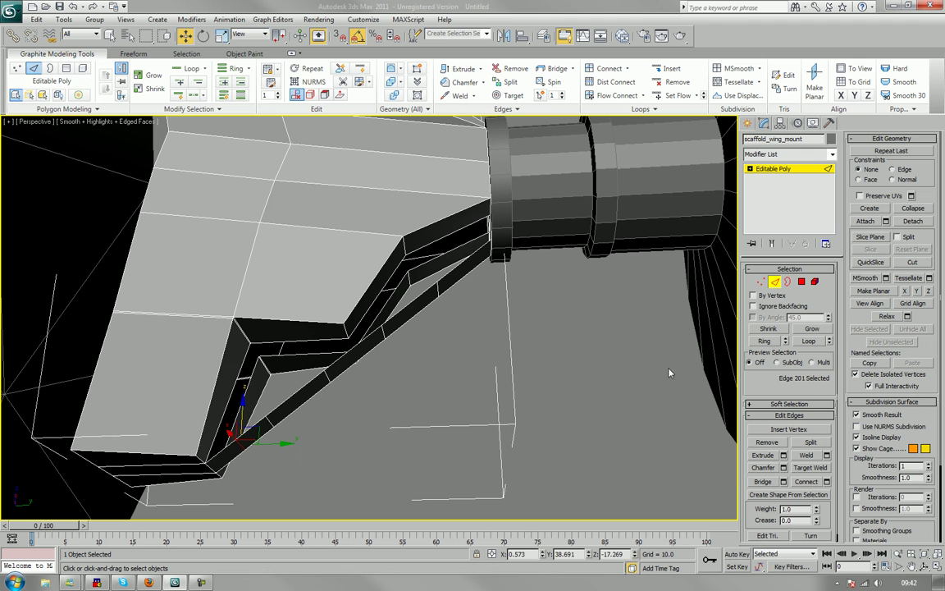
- Bridge the open edges between the inner and outer rims along one side of the lower diagonal strut on scaffold_wing_mount
click(763, 482)
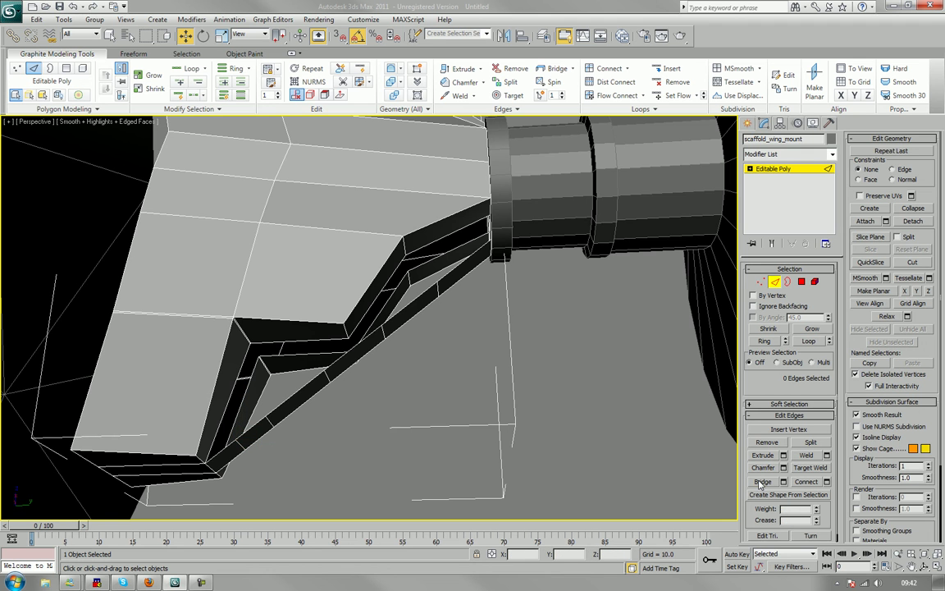
click(445, 270)
click(416, 295)
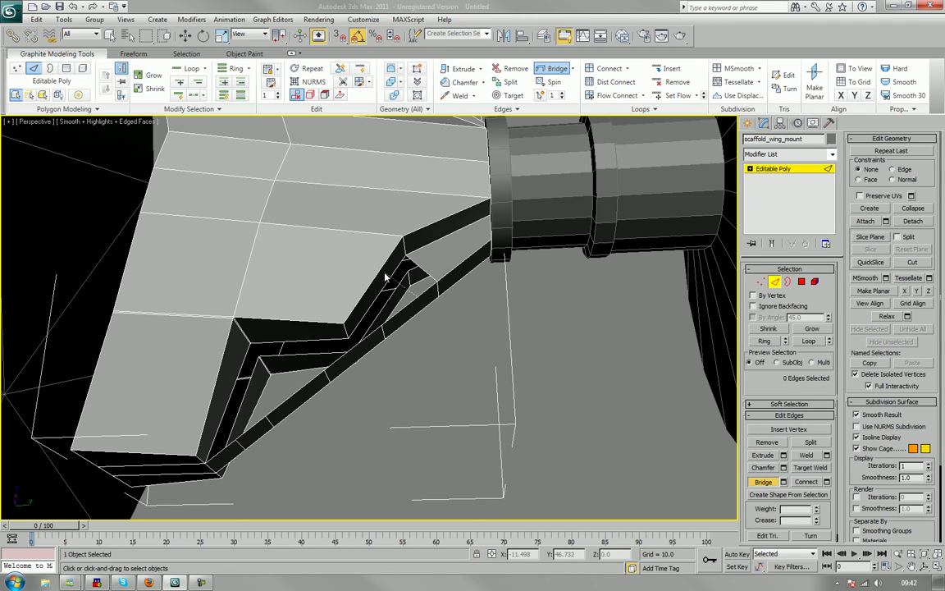
click(387, 281)
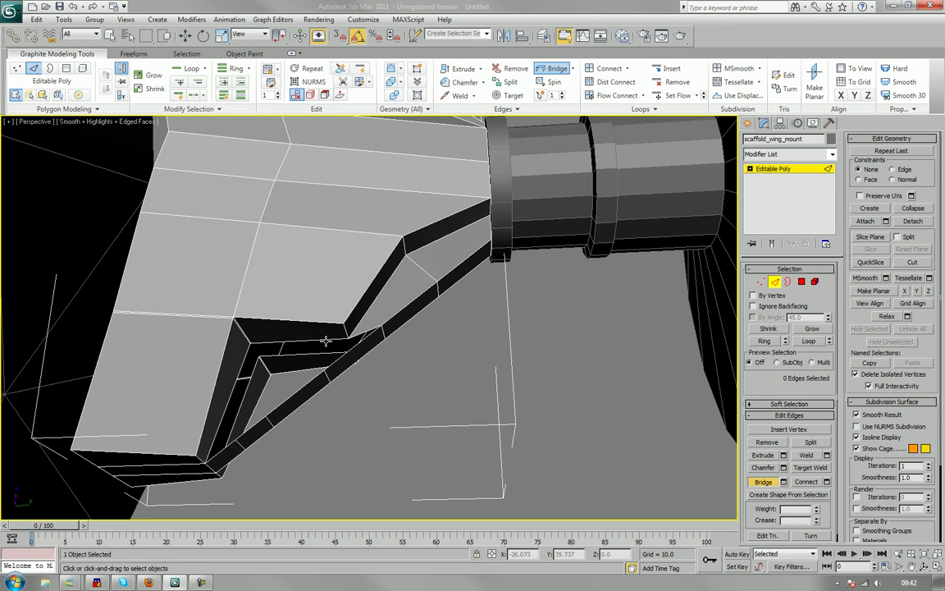
click(302, 320)
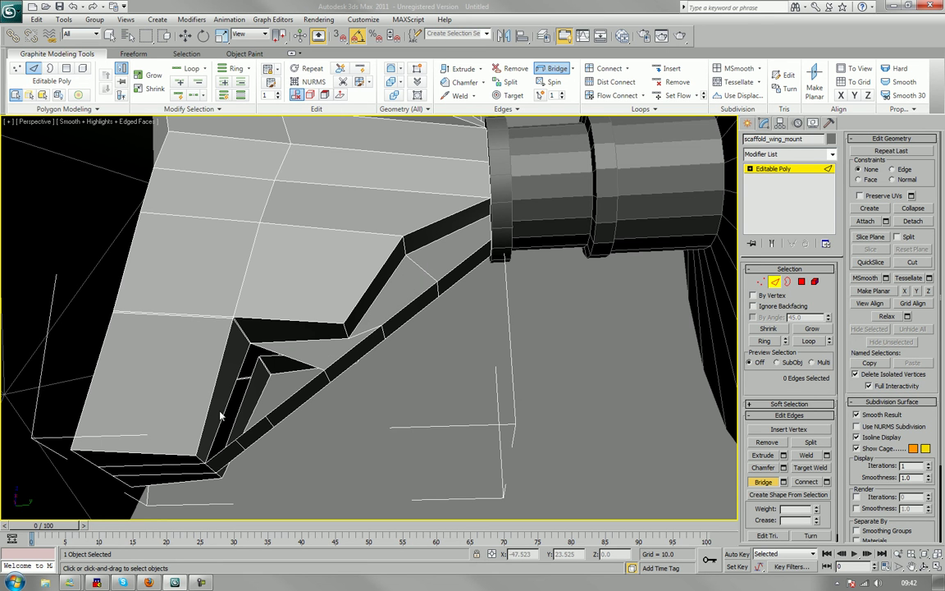
click(231, 388)
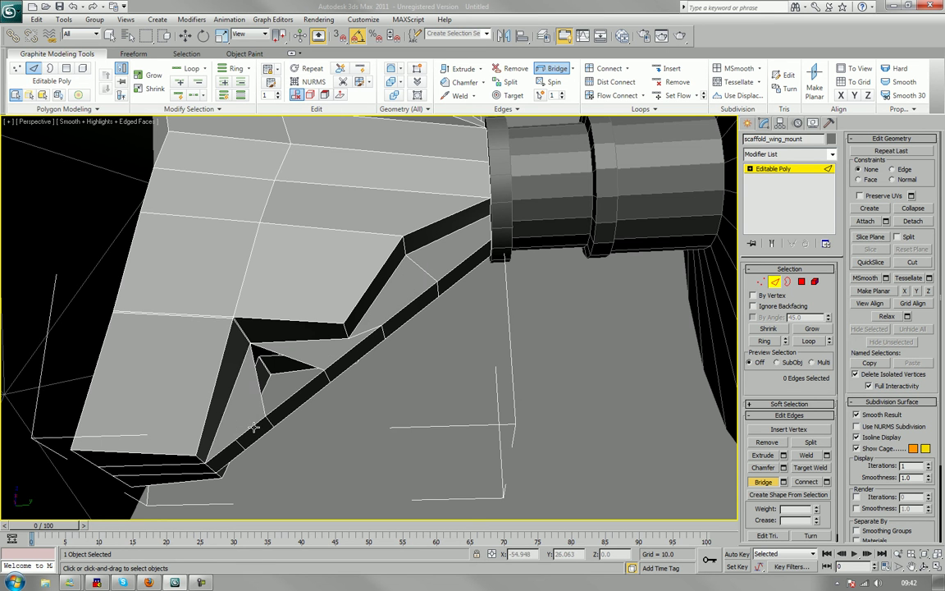
click(262, 408)
click(318, 369)
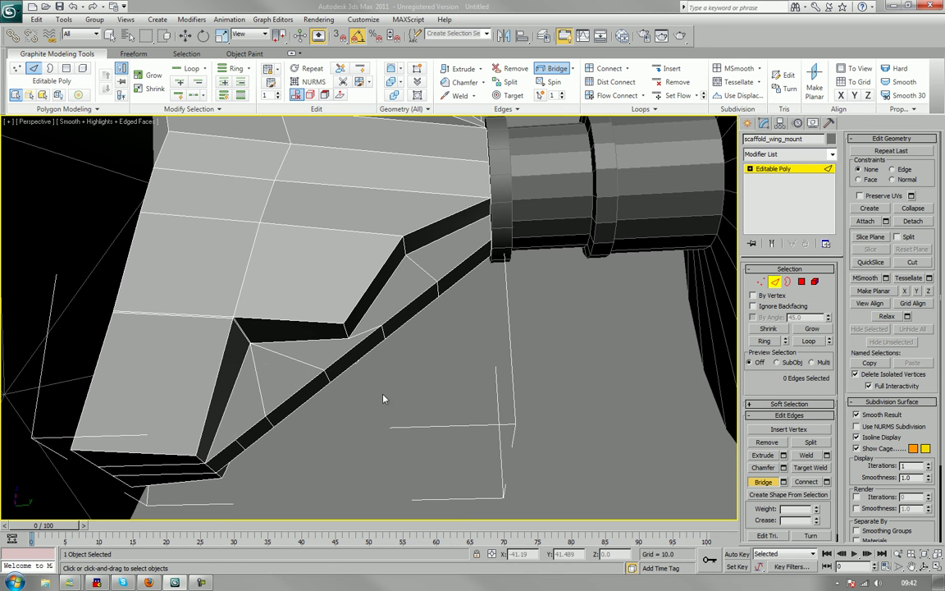
- Bridge the matching open edges on the opposite side of the lower strut, closing its remaining gaps, and exit Bridge
alt+middle_drag(385, 398, 240, 371)
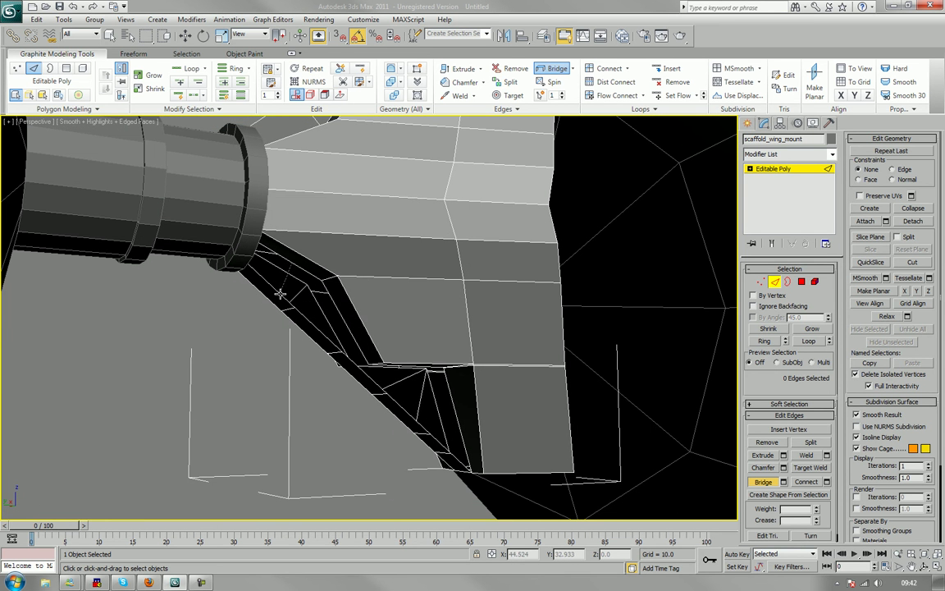
click(252, 264)
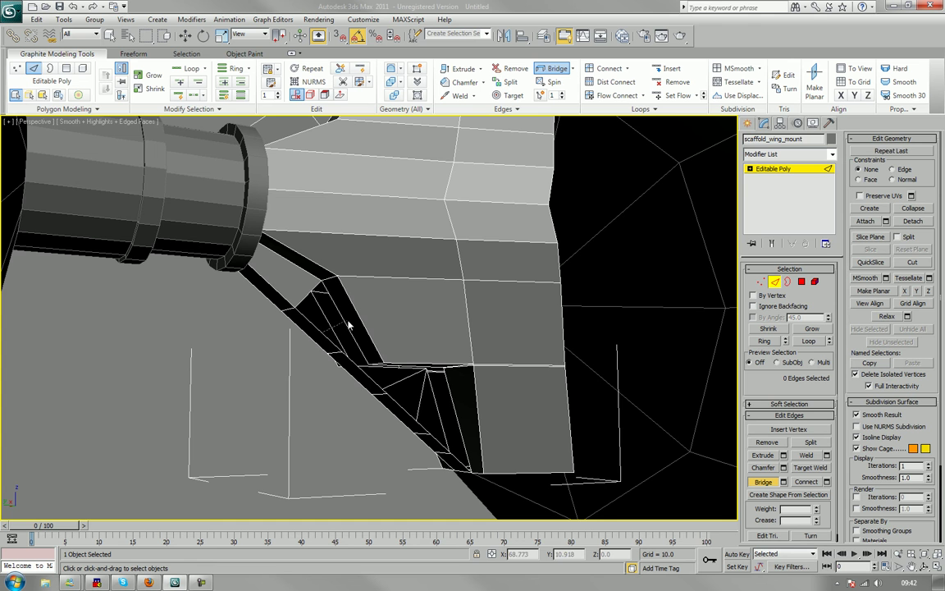
alt+middle_drag(336, 333, 370, 343)
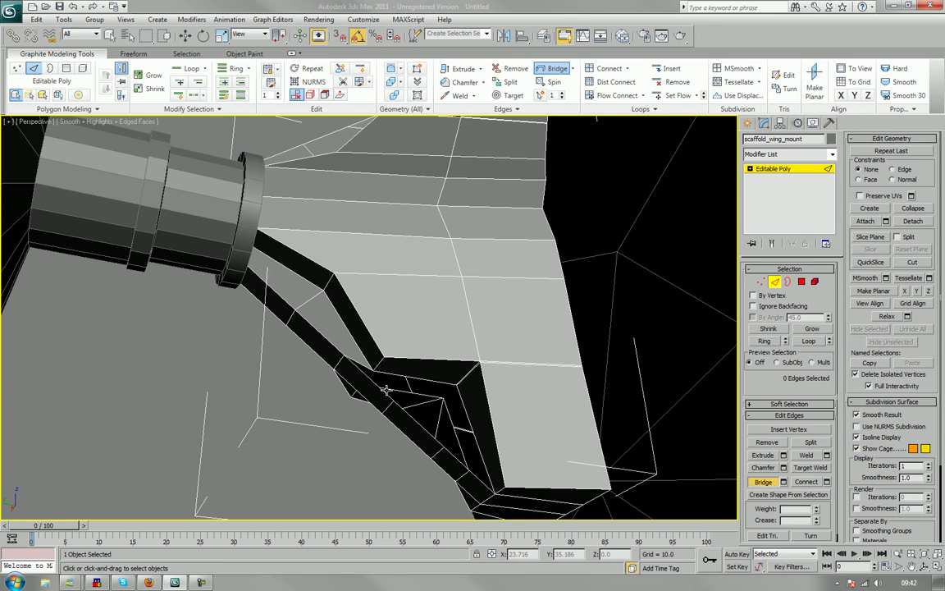
click(417, 377)
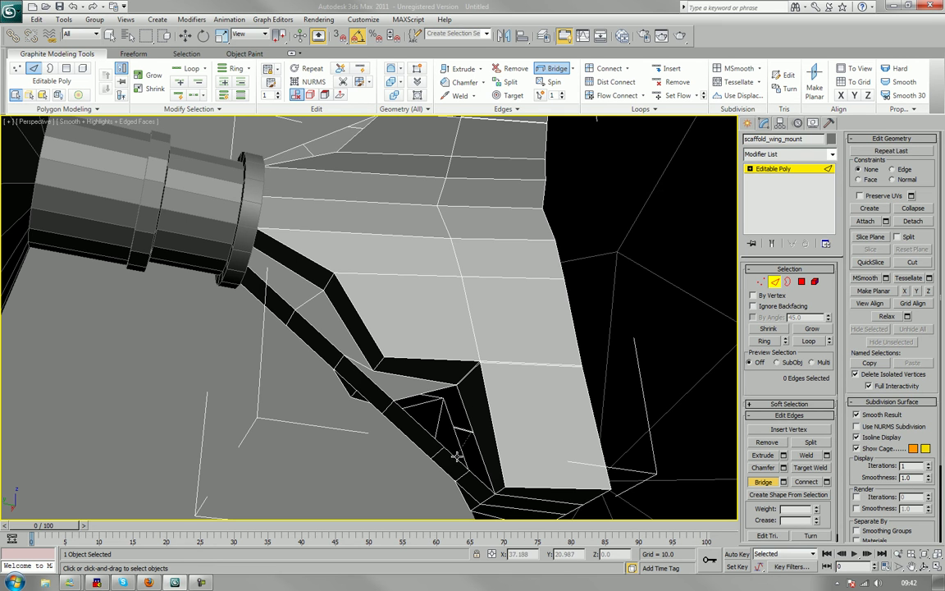
click(450, 422)
click(448, 431)
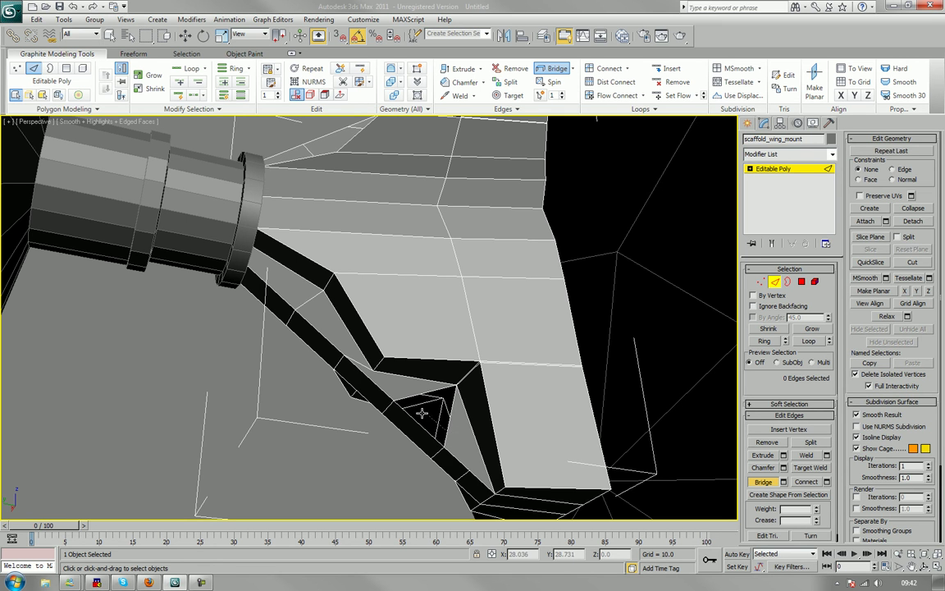
click(409, 398)
right_click(282, 425)
- Leave edge editing and move the cylinder away from the wing mount along Y to about 66.4
scroll(282, 426, down, 4)
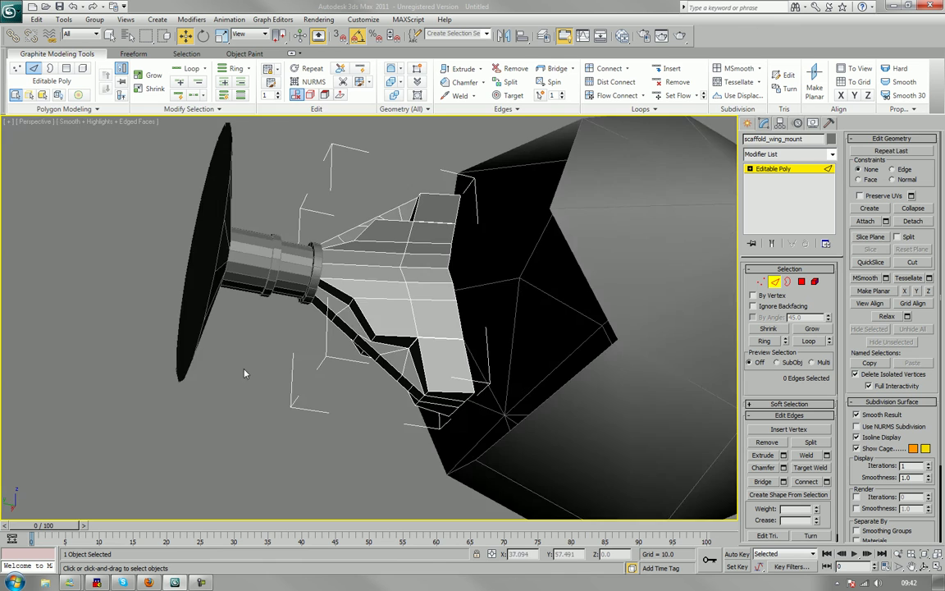
alt+middle_drag(244, 371, 402, 408)
scroll(399, 352, up, 4)
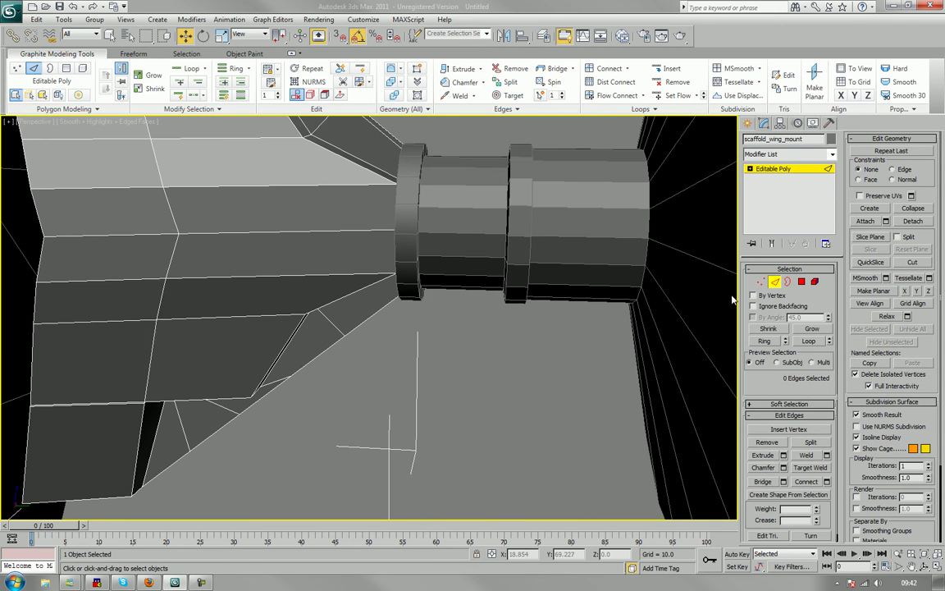
key(2)
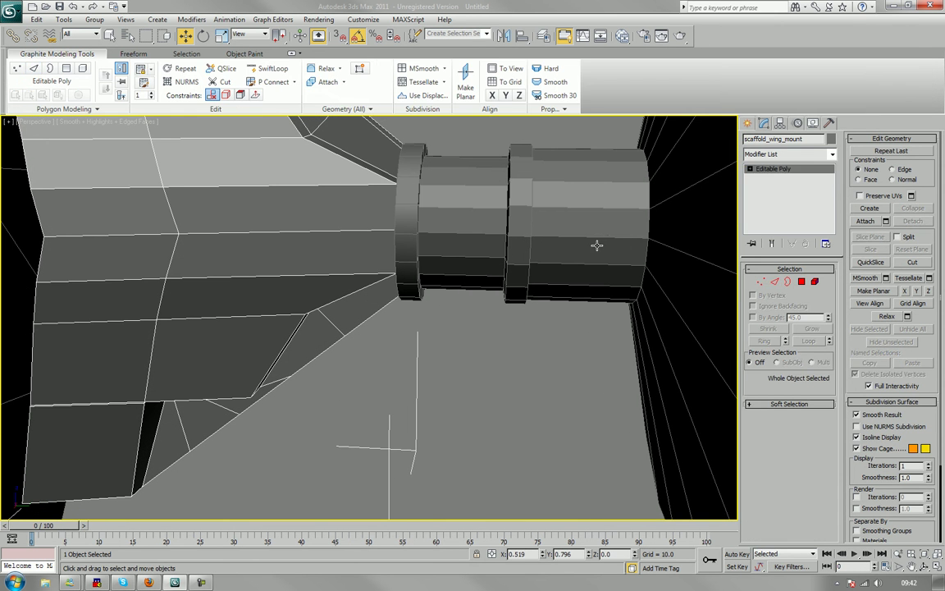
click(596, 244)
drag(433, 227, 406, 235)
alt+middle_drag(406, 236, 347, 265)
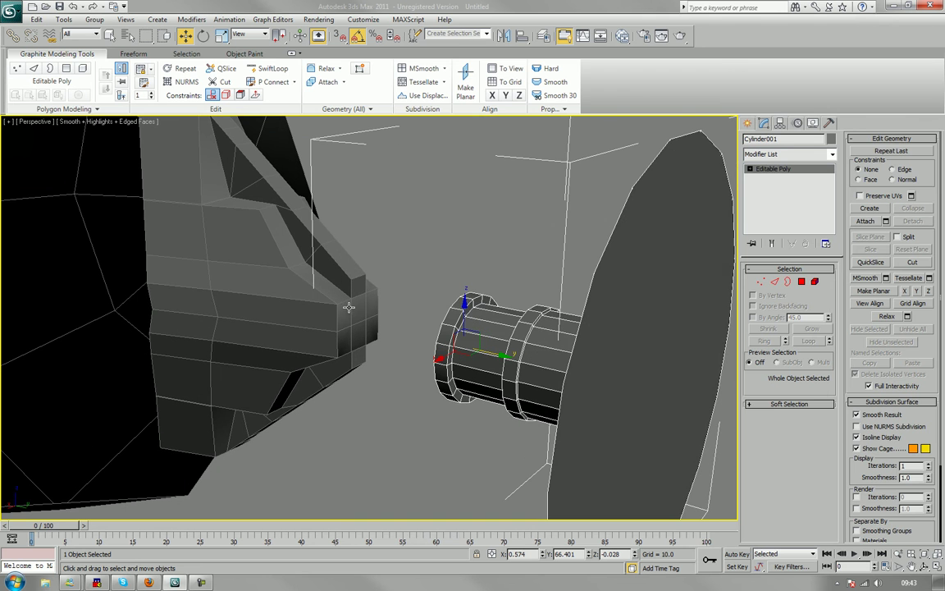
- Extrude the upper and lower small end polygons of scaffold_wing_mount outward into two short tabs facing the cylinder
key(4)
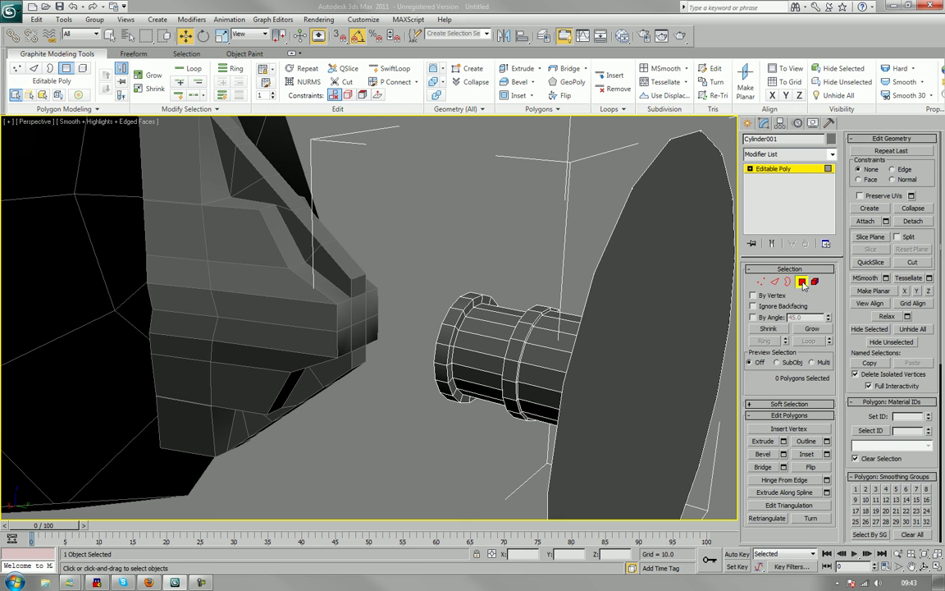
click(802, 282)
click(388, 455)
click(344, 340)
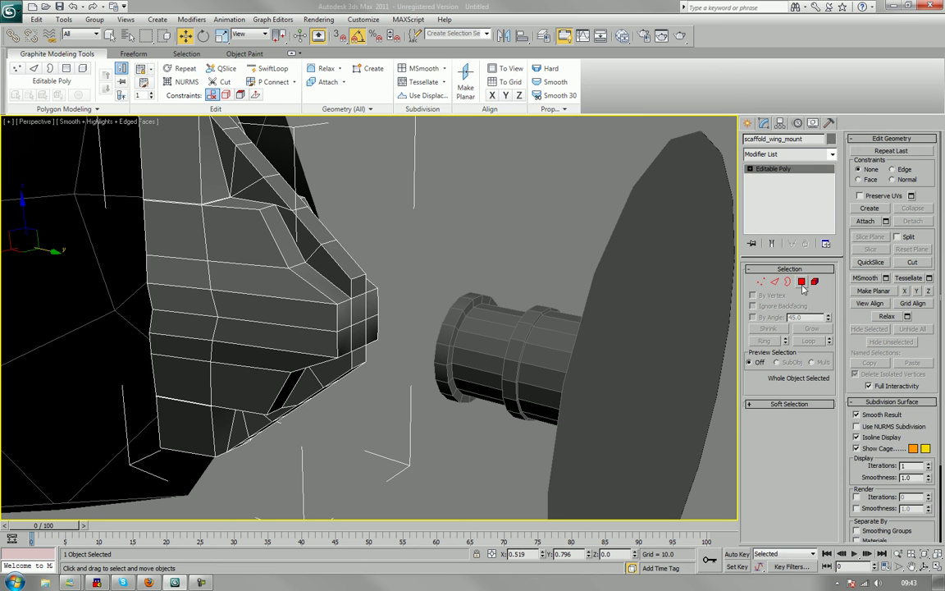
click(803, 283)
click(359, 285)
ctrl+click(360, 354)
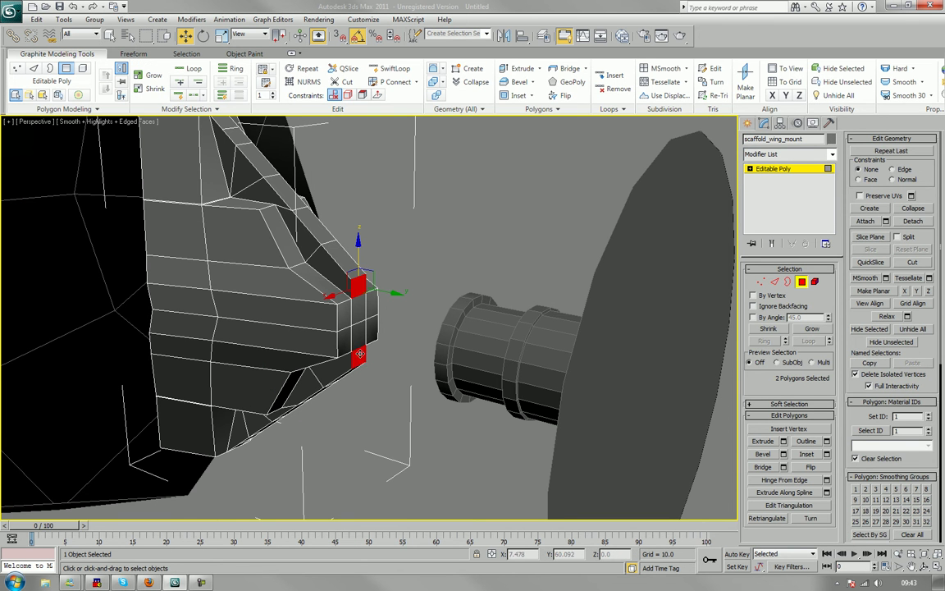
alt+middle_drag(360, 354, 402, 366)
click(769, 440)
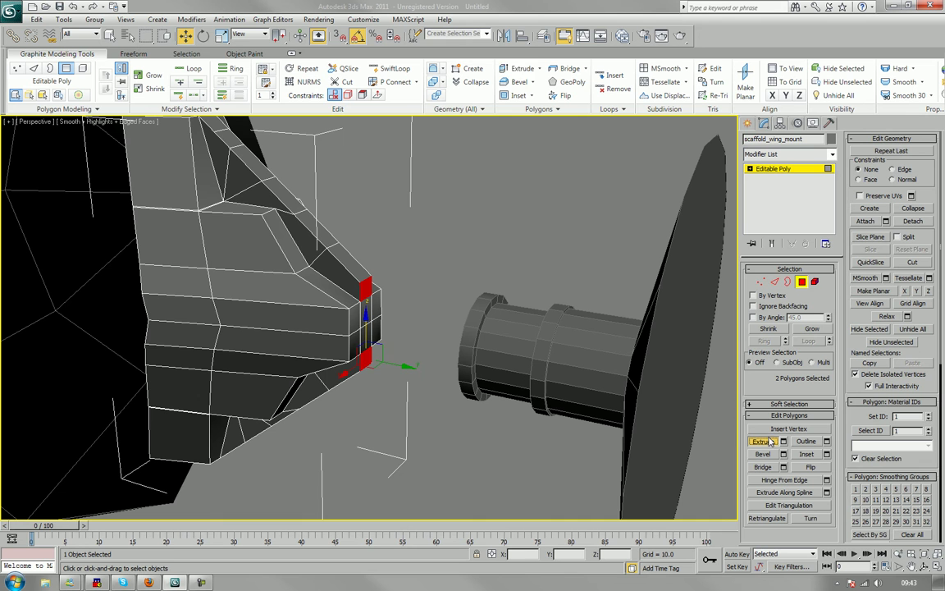
click(770, 441)
mouse_move(363, 359)
mouse_down()
mouse_move(367, 340)
mouse_move(373, 349)
mouse_up()
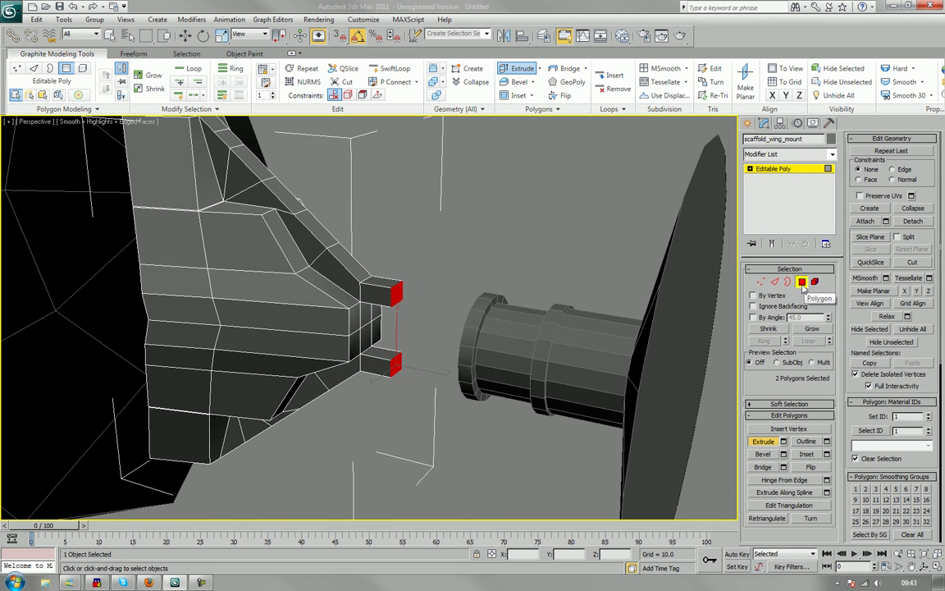
- Move the cylinder back along Y to about 54.9 so its end collar sits flush against the wing mount
click(802, 282)
click(525, 255)
click(513, 336)
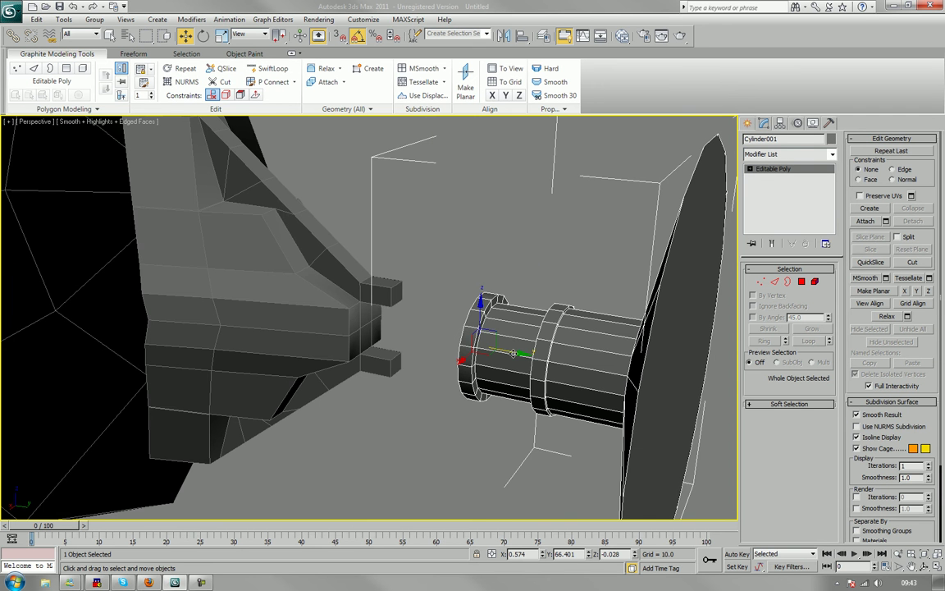
drag(513, 336, 403, 343)
alt+middle_drag(377, 376, 417, 371)
scroll(409, 365, up, 3)
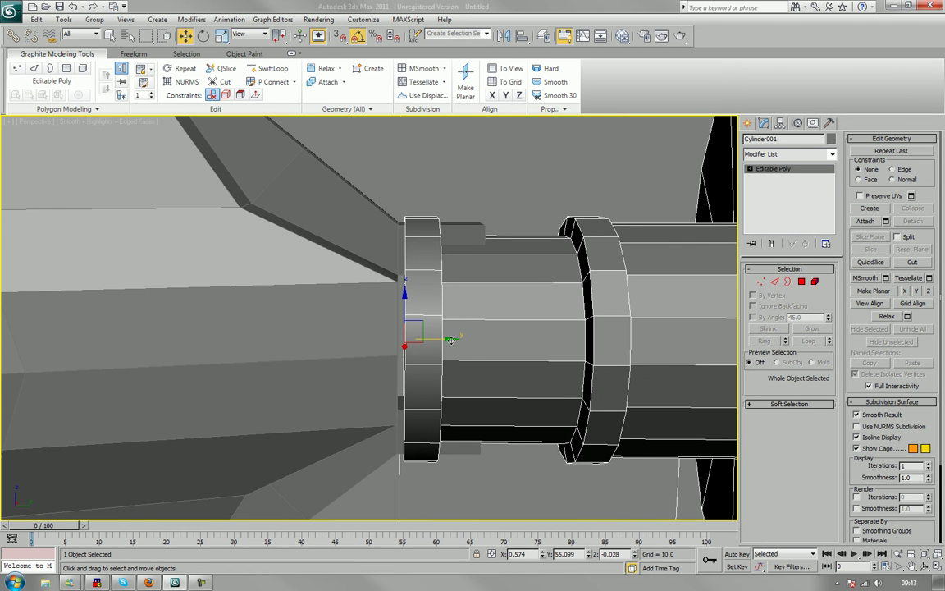
drag(449, 338, 444, 338)
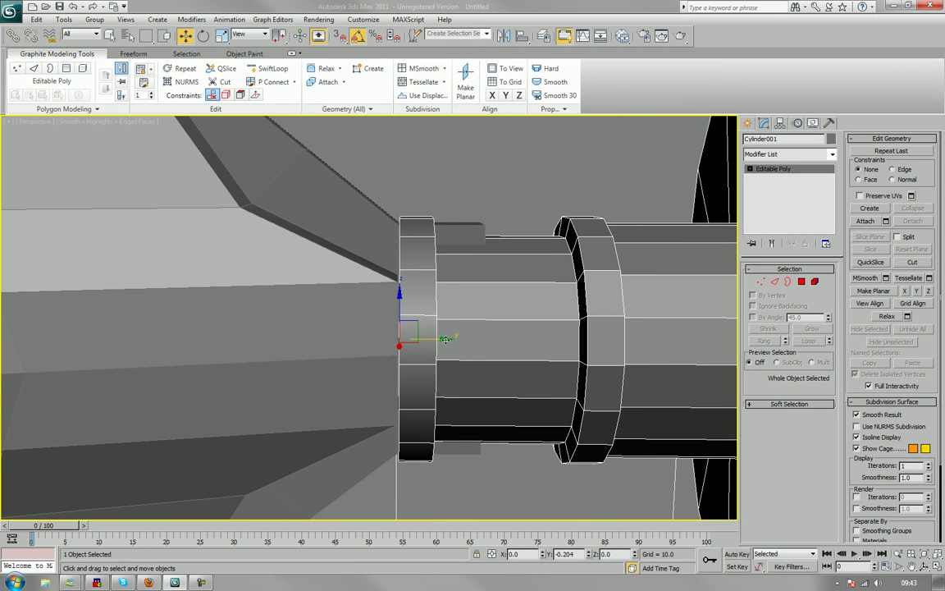
alt+middle_drag(469, 312, 672, 281)
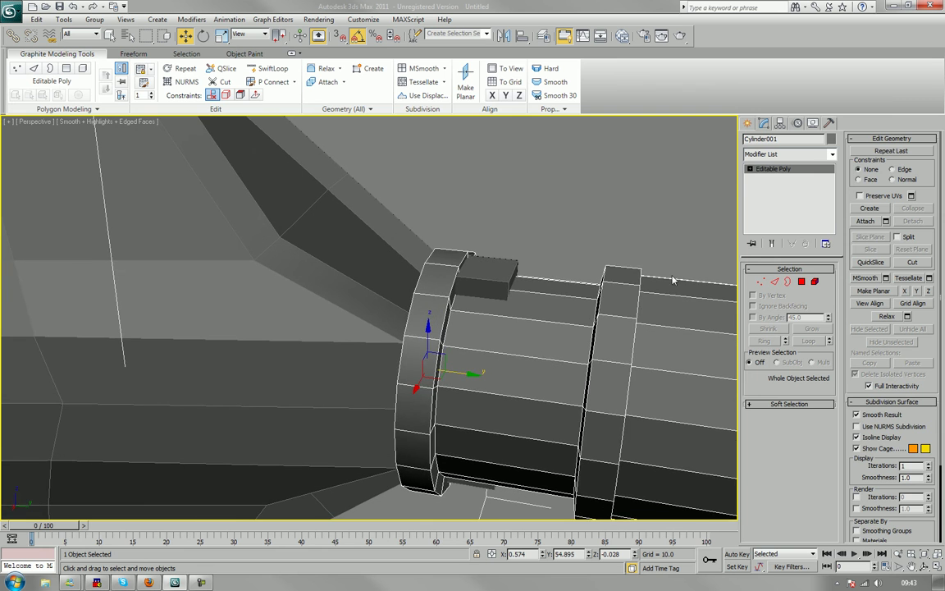
- Raise the top polygon of the wing mount's upper tab slightly along Z to thicken it above the collar
click(490, 270)
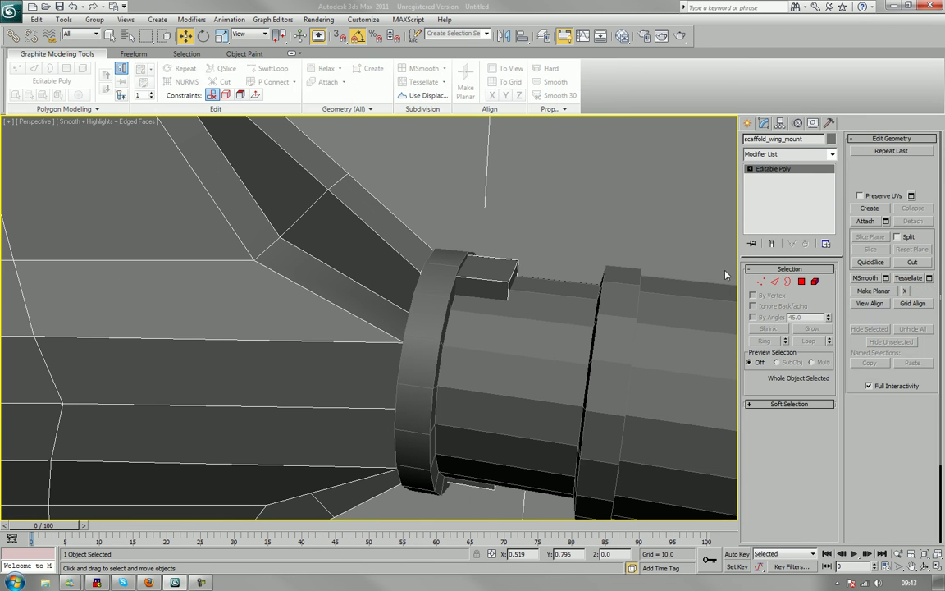
click(802, 281)
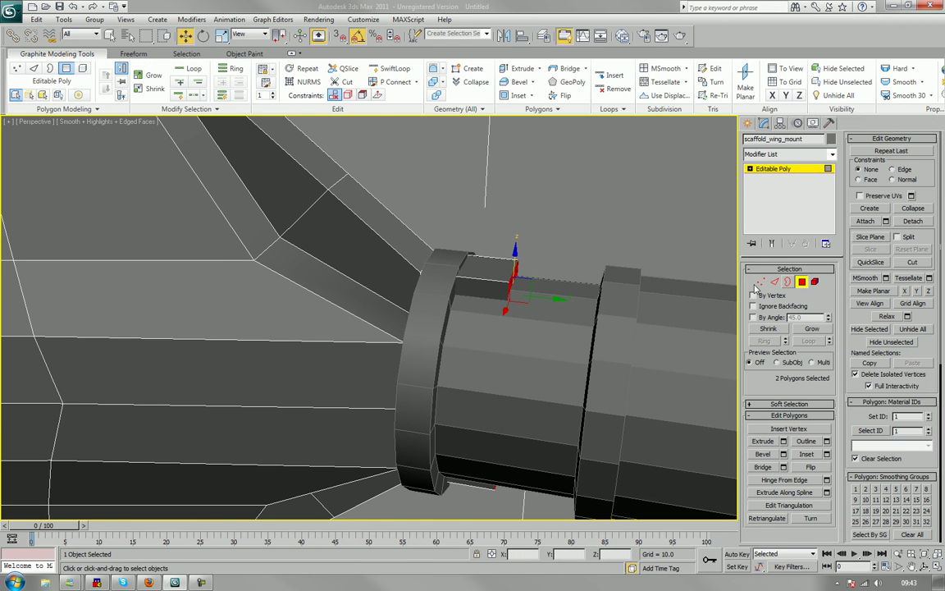
click(478, 273)
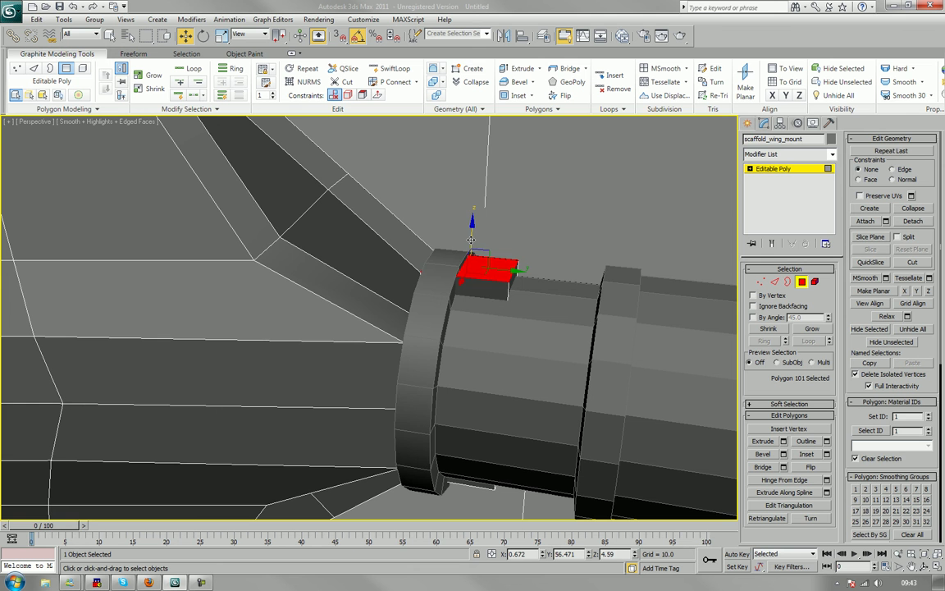
drag(471, 239, 471, 229)
- Move the bottom polygon of the wing mount's lower tab along Z to about -4.9
middle_drag(445, 329, 410, 302)
scroll(440, 326, down, 4)
click(405, 303)
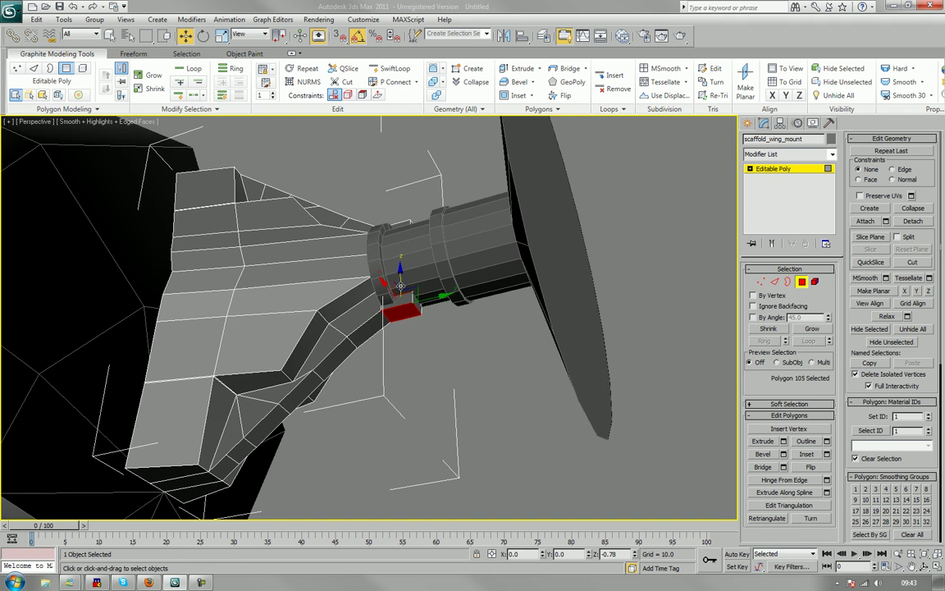
alt+middle_drag(413, 281, 435, 287)
scroll(434, 287, up, 3)
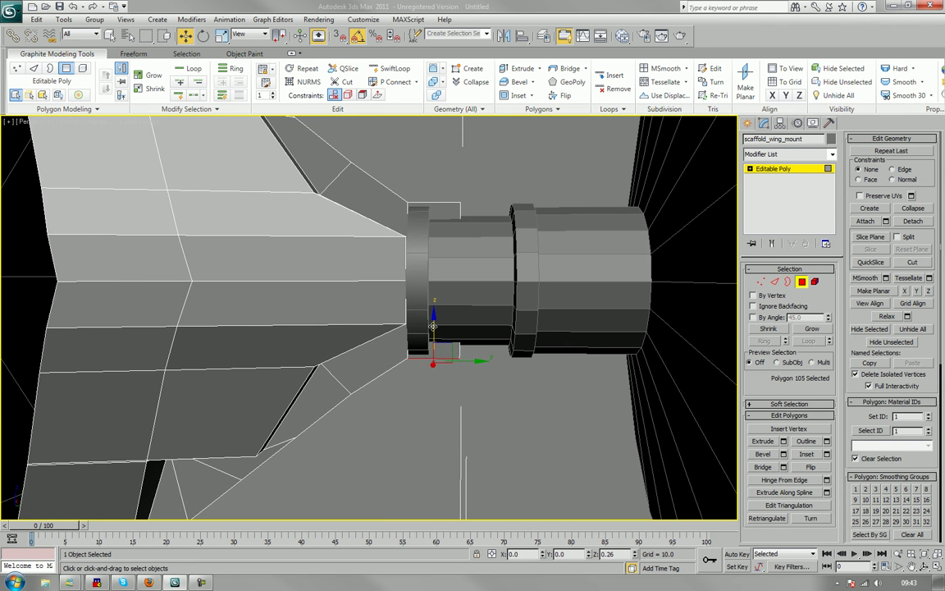
alt+middle_drag(447, 255, 425, 302)
scroll(441, 308, down, 5)
scroll(414, 309, up, 5)
scroll(411, 315, down, 5)
scroll(425, 302, up, 5)
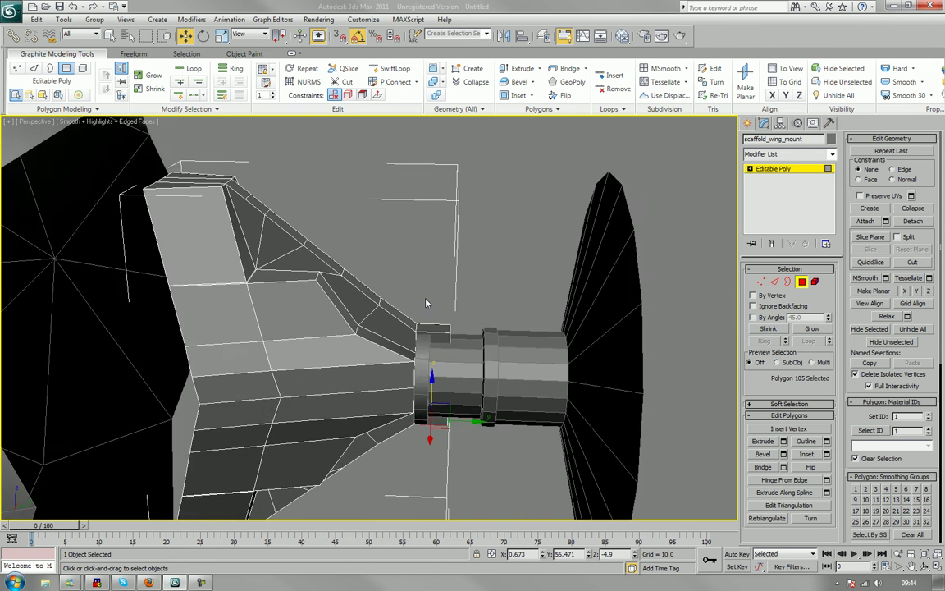
- In the left view, move the vertices along the upper strut's diagonal edge, including the tab's base, slightly outward and up
key(l)
key(z)
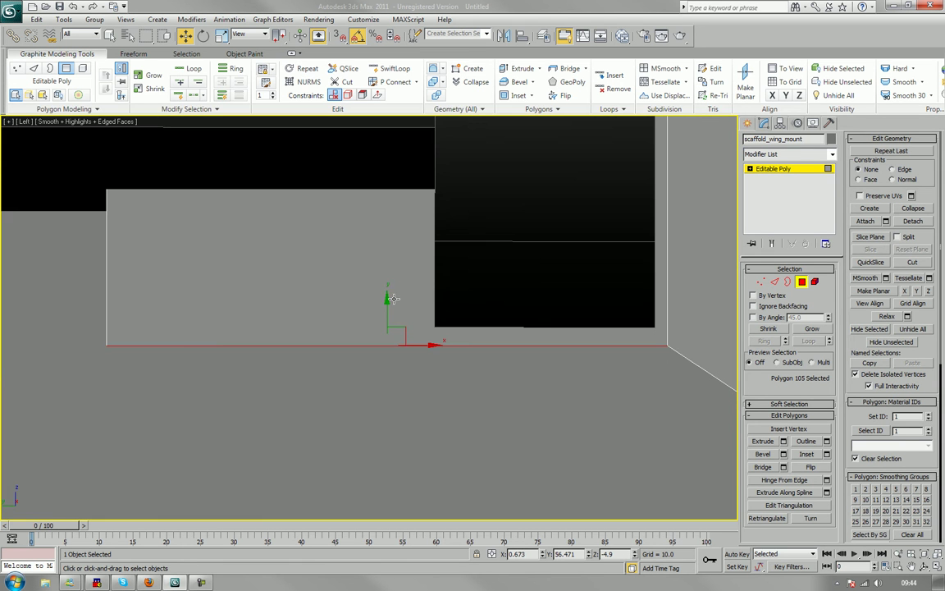
scroll(369, 306, down, 2)
middle_drag(369, 305, 407, 444)
scroll(406, 443, down, 7)
middle_drag(473, 317, 342, 551)
scroll(379, 465, down, 3)
middle_drag(414, 388, 374, 410)
scroll(371, 437, up, 2)
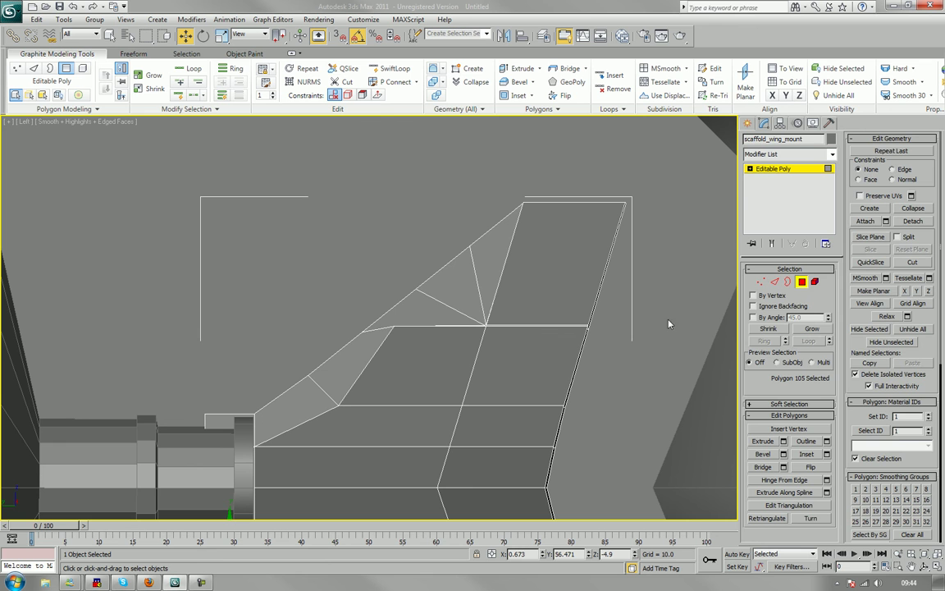
click(761, 283)
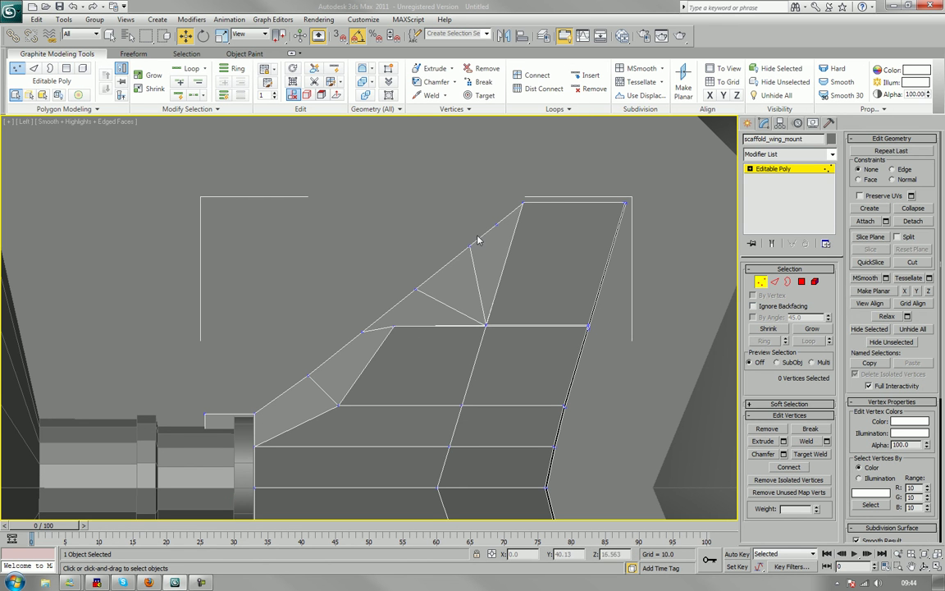
drag(500, 214, 374, 338)
ctrl+drag(299, 367, 319, 382)
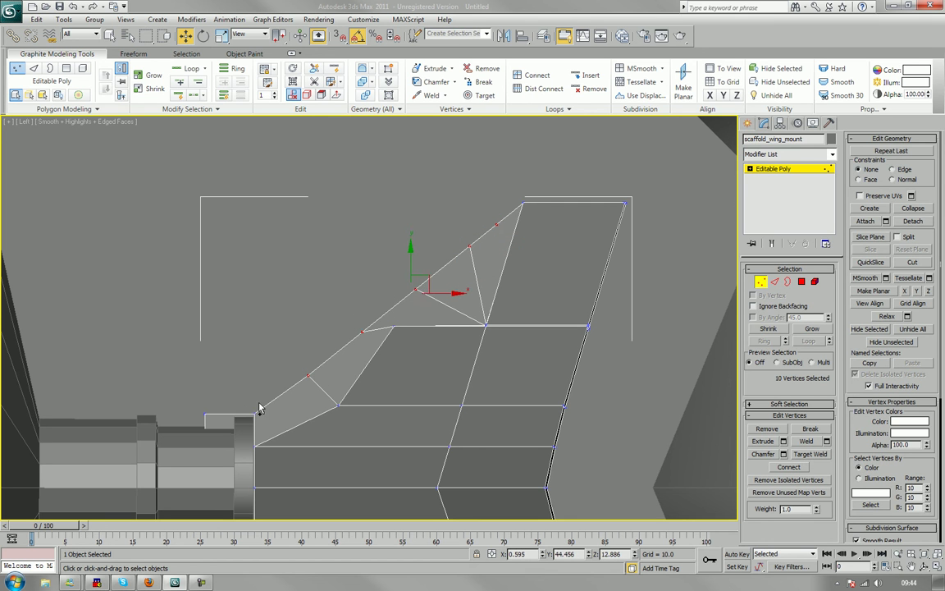
ctrl+drag(246, 409, 269, 422)
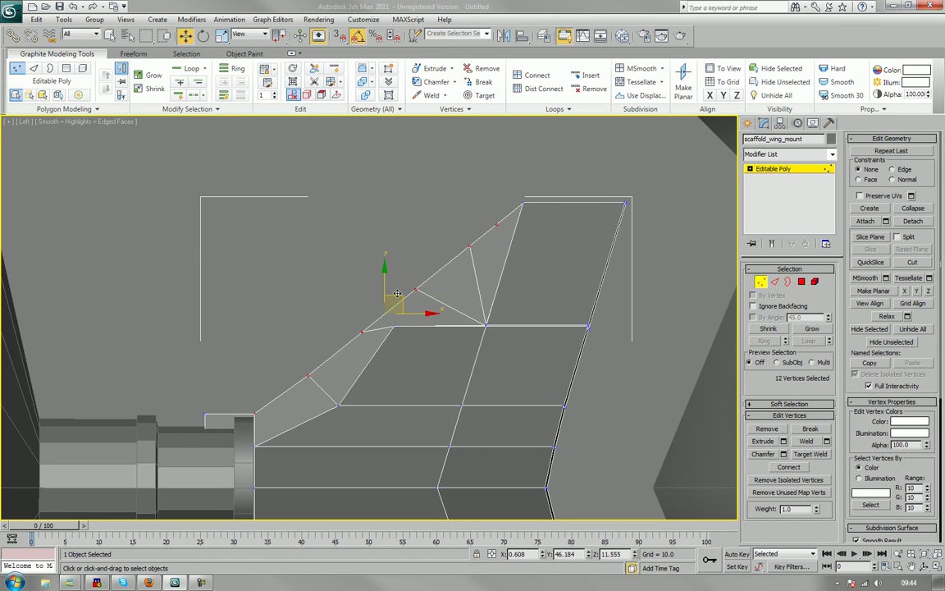
drag(397, 294, 383, 281)
- Rotate the selected diagonal-edge vertices to a slightly shallower slope and move them in line with the strut's top corner
key(e)
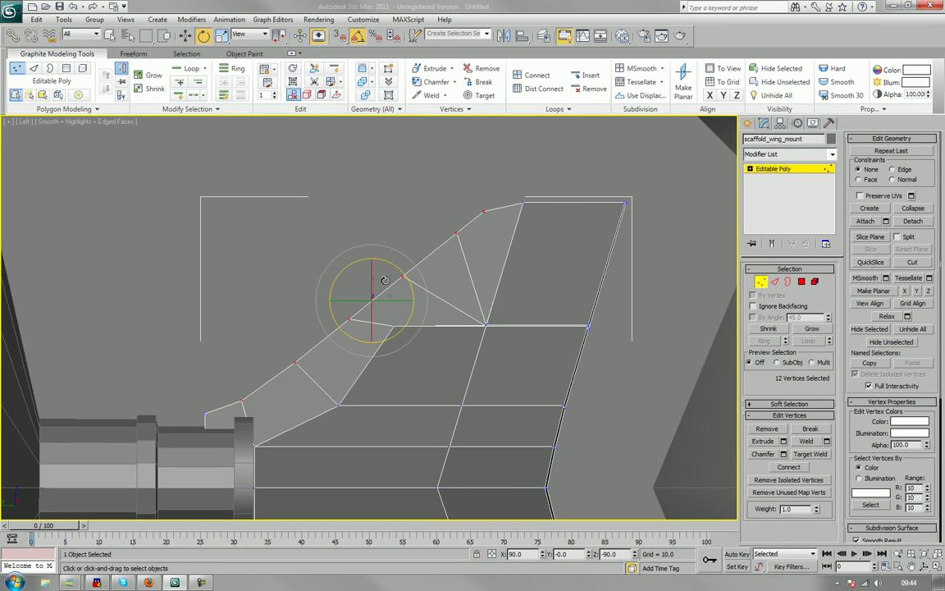
drag(399, 272, 401, 276)
key(w)
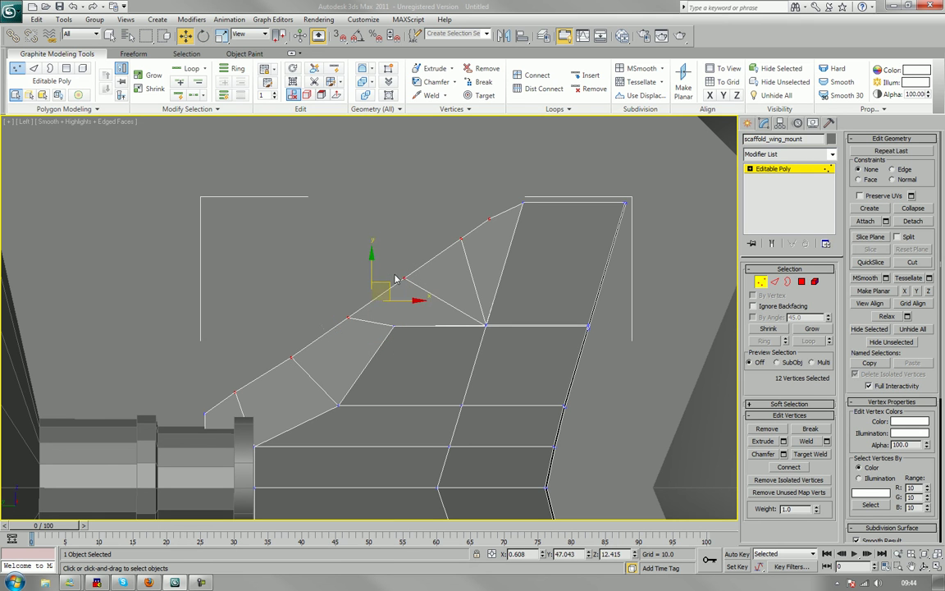
drag(389, 281, 407, 273)
key(e)
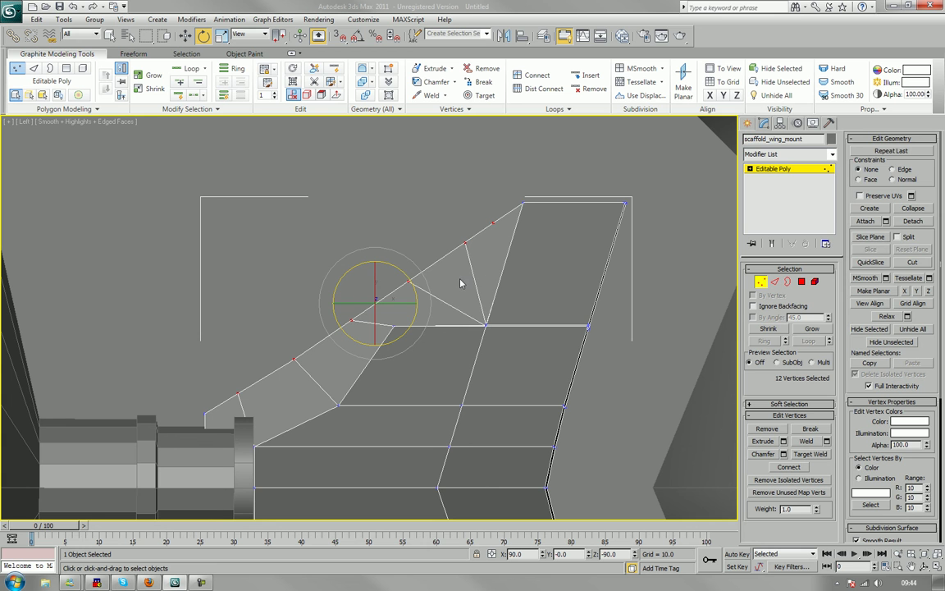
middle_drag(381, 278, 374, 279)
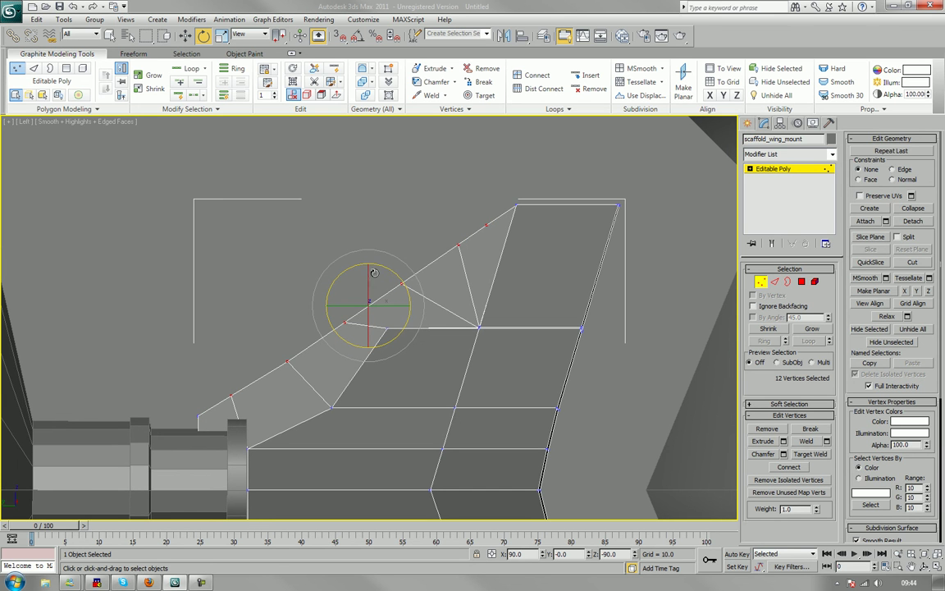
click(408, 216)
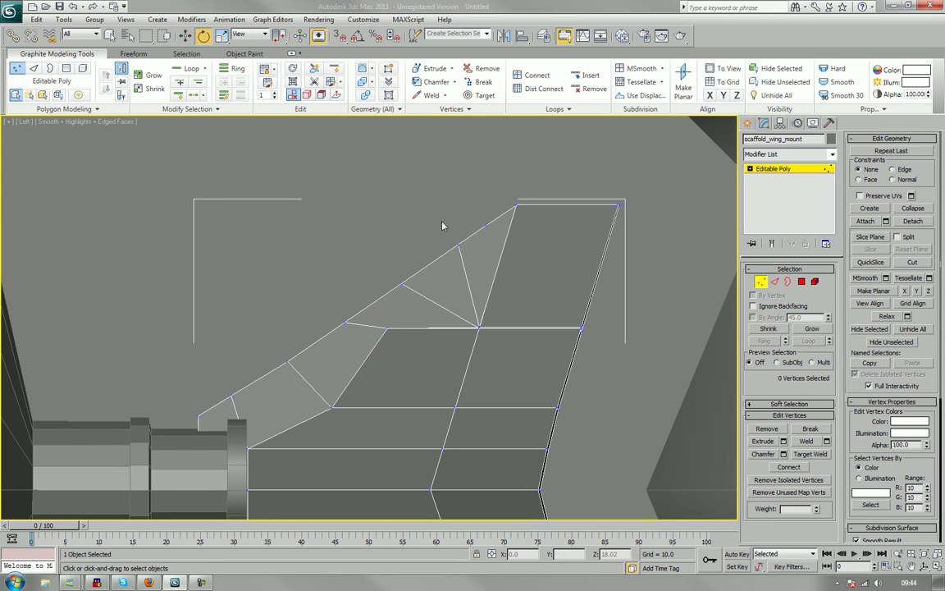
- Draw a Tape helper about 26.4 long from the strut's top corner to the tab's tip and shift its start onto the corner
mouse_move(443, 226)
middle_down()
mouse_move(415, 263)
mouse_move(443, 263)
mouse_move(439, 283)
mouse_move(456, 226)
middle_up()
scroll(439, 283, up, 2)
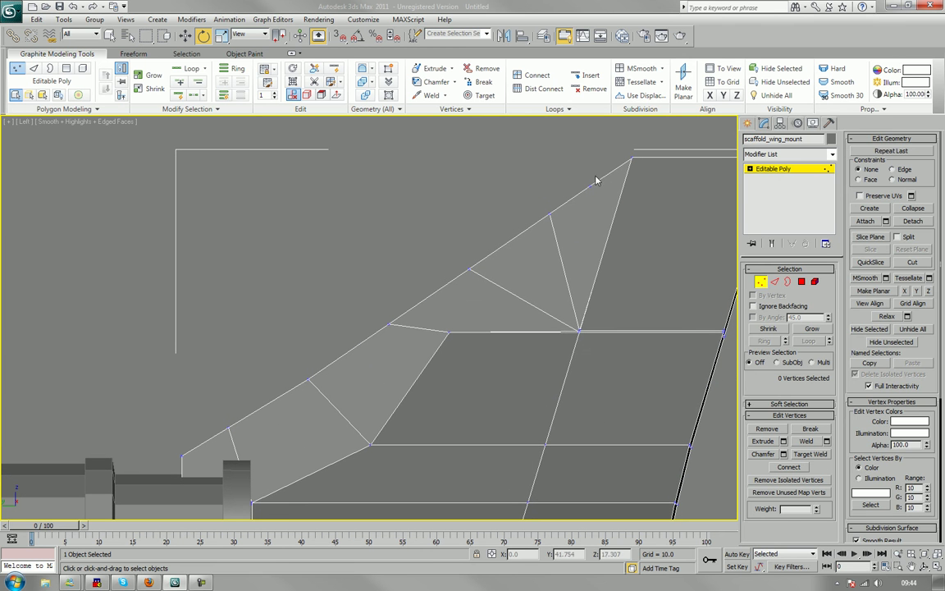
click(747, 122)
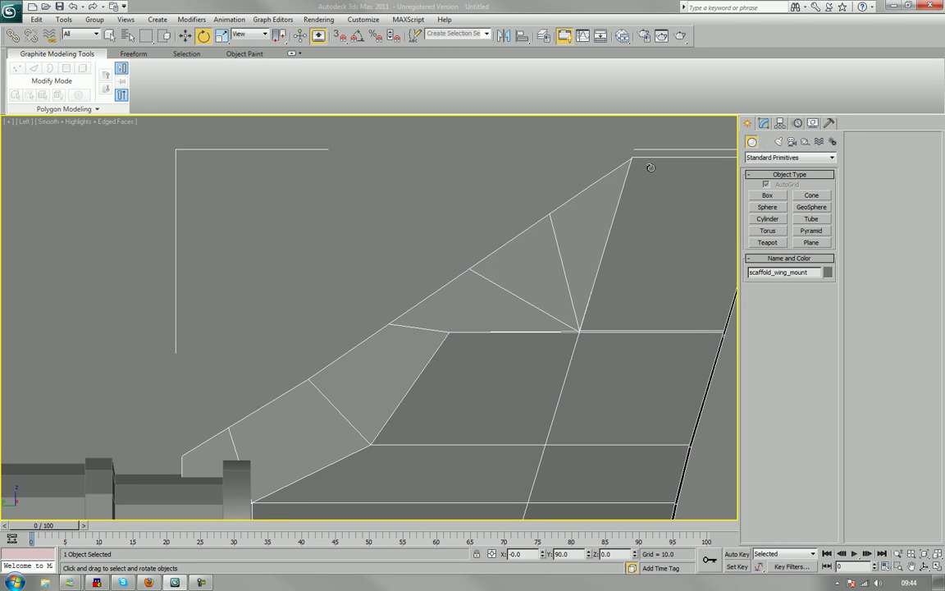
click(805, 143)
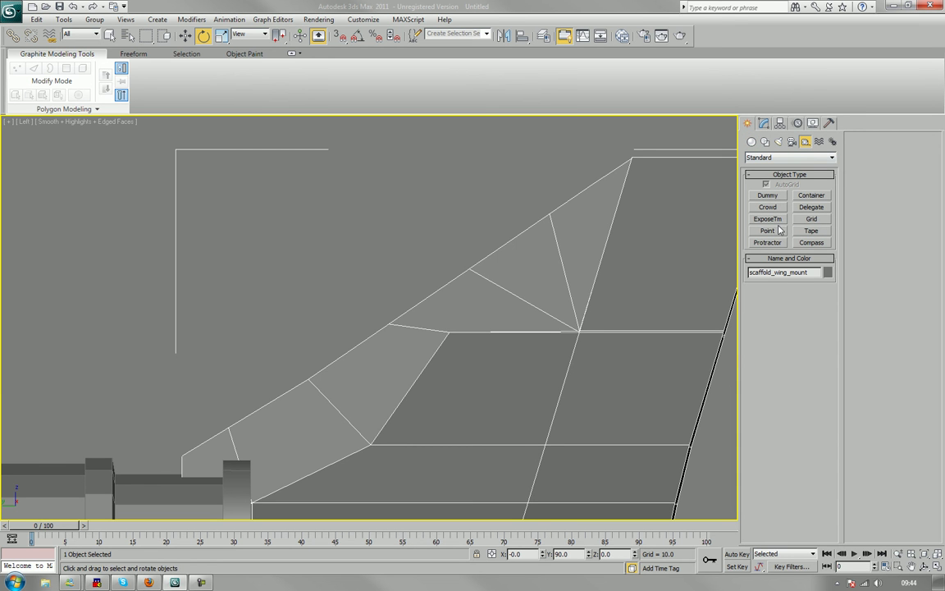
click(811, 231)
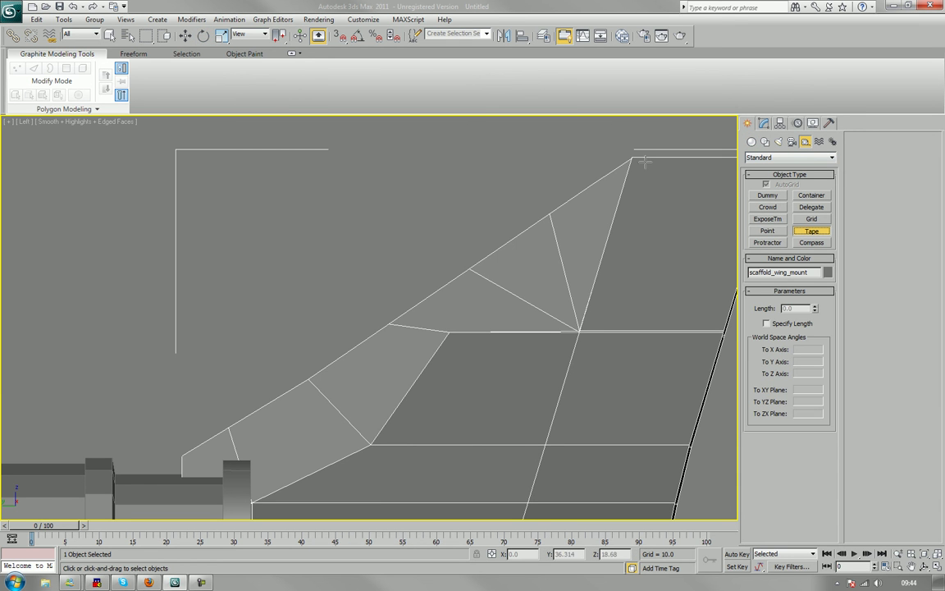
drag(628, 147, 167, 455)
right_click(166, 455)
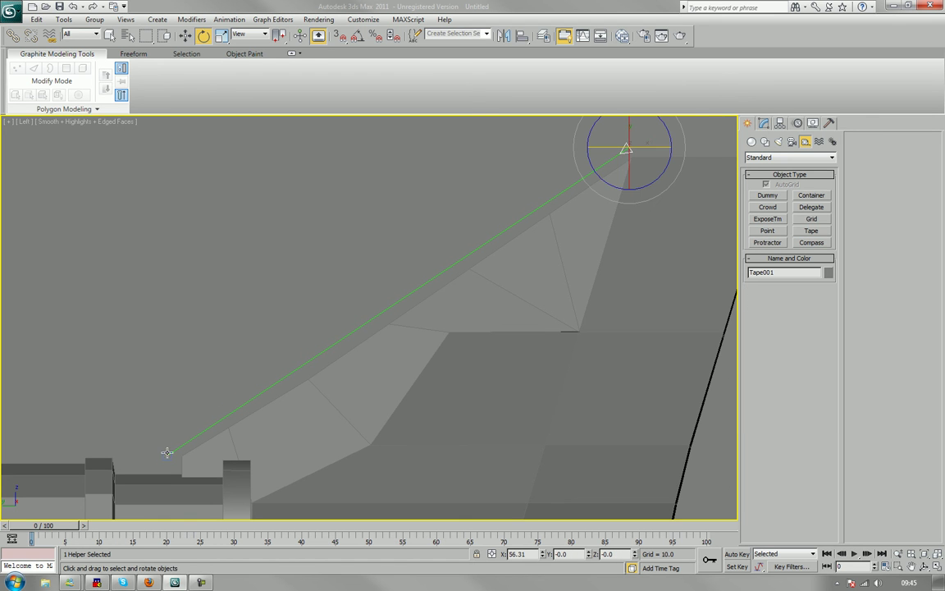
key(w)
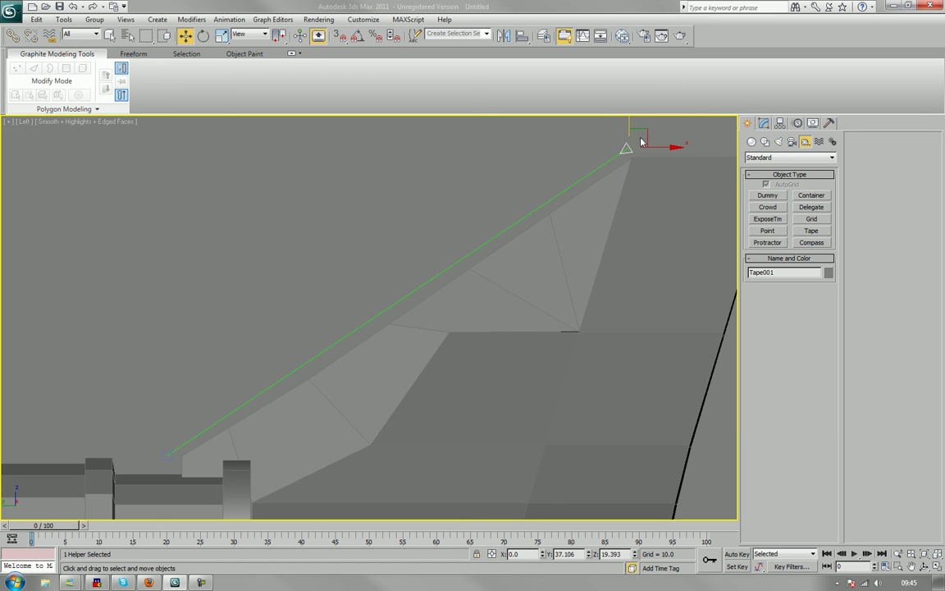
drag(643, 134, 657, 136)
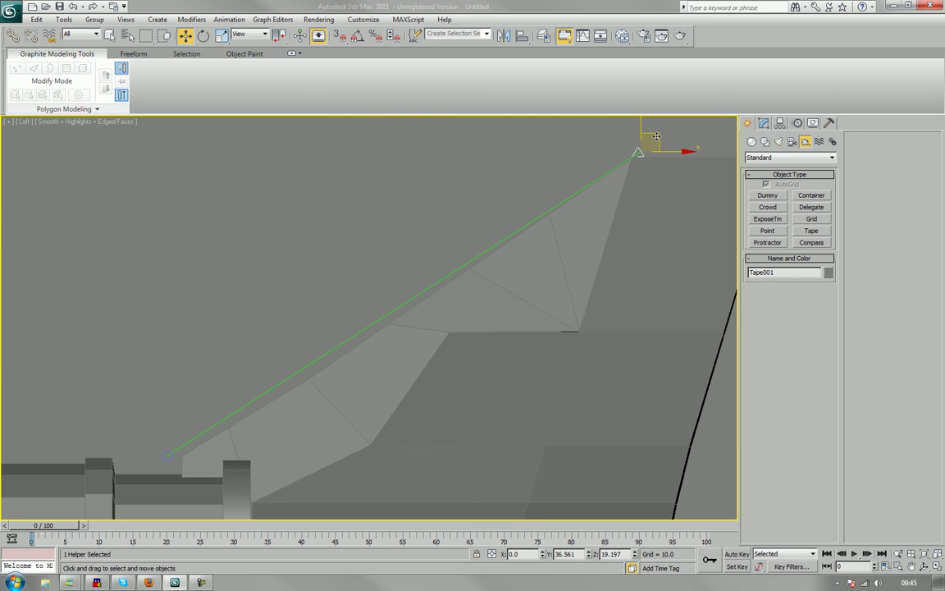
- Move the upper three vertex pairs of scaffold_wing_mount's diagonal edge onto the tape guide line
click(623, 214)
click(769, 128)
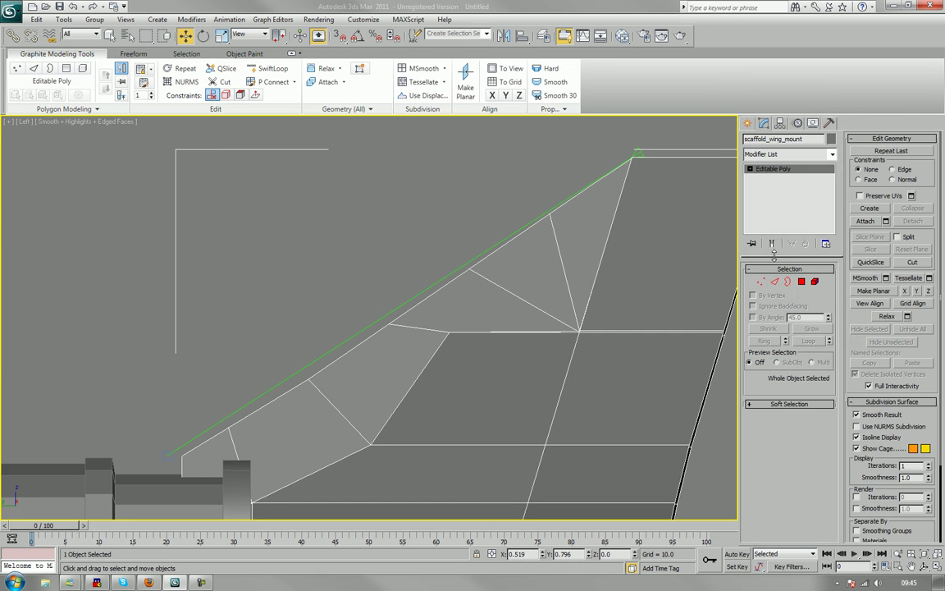
key(1)
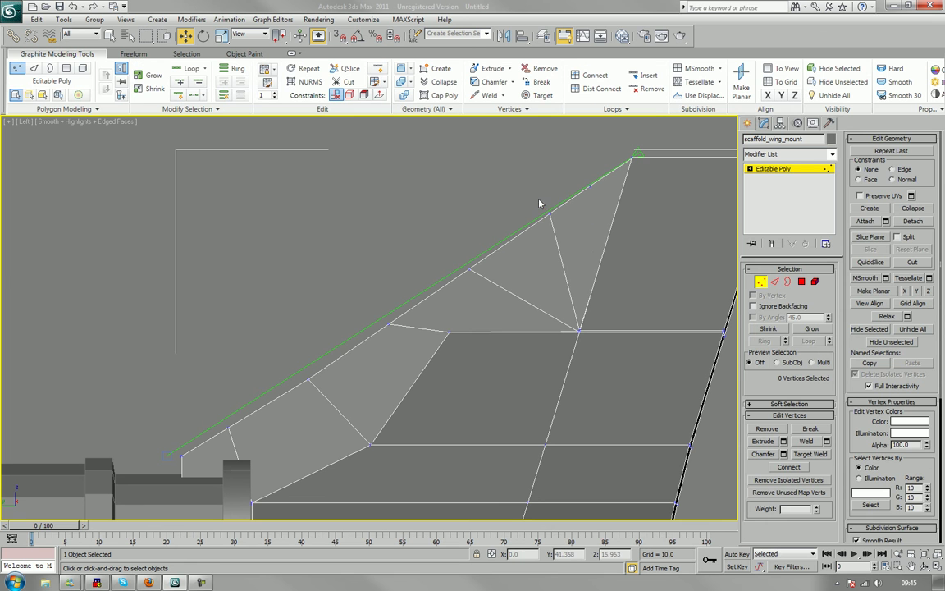
click(548, 212)
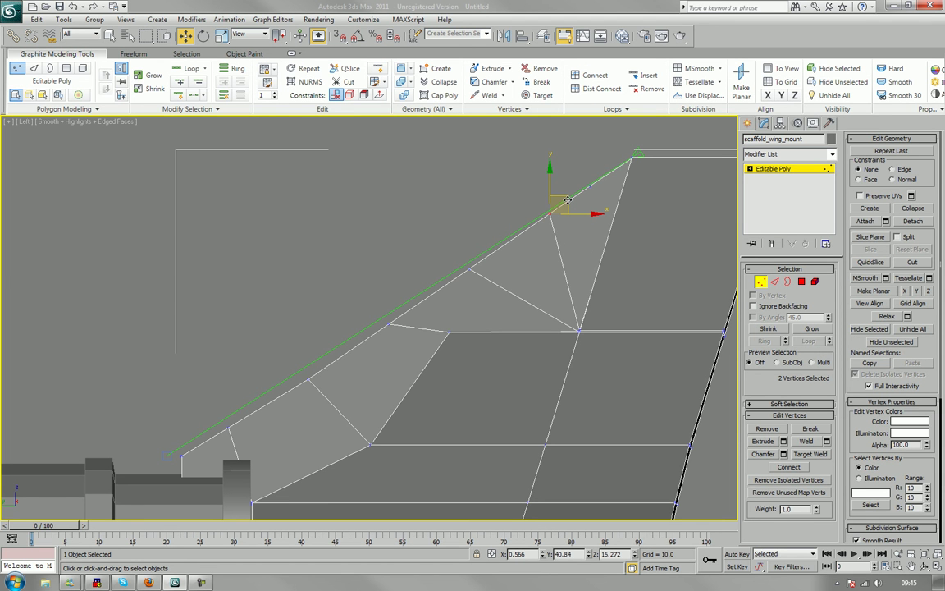
drag(566, 199, 604, 167)
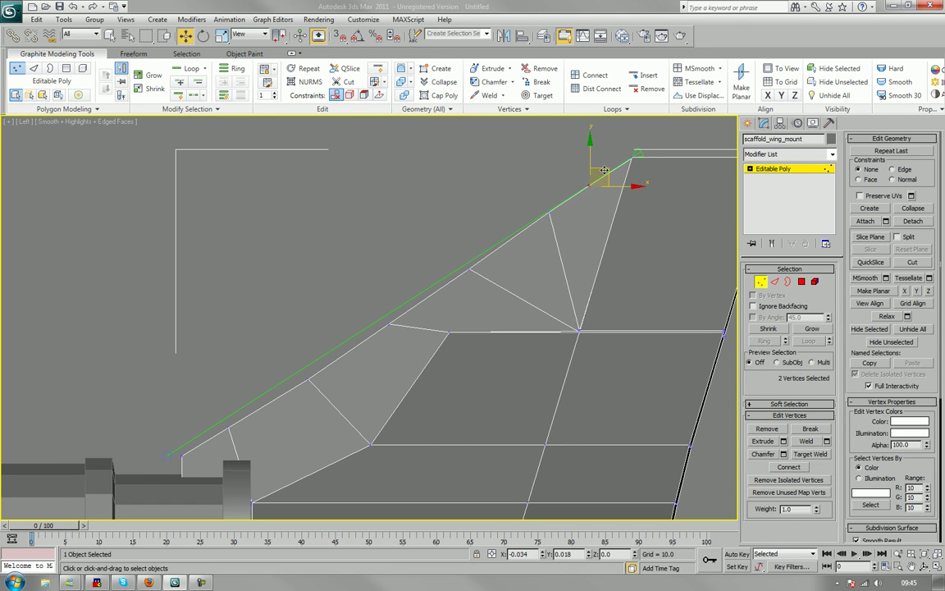
click(468, 265)
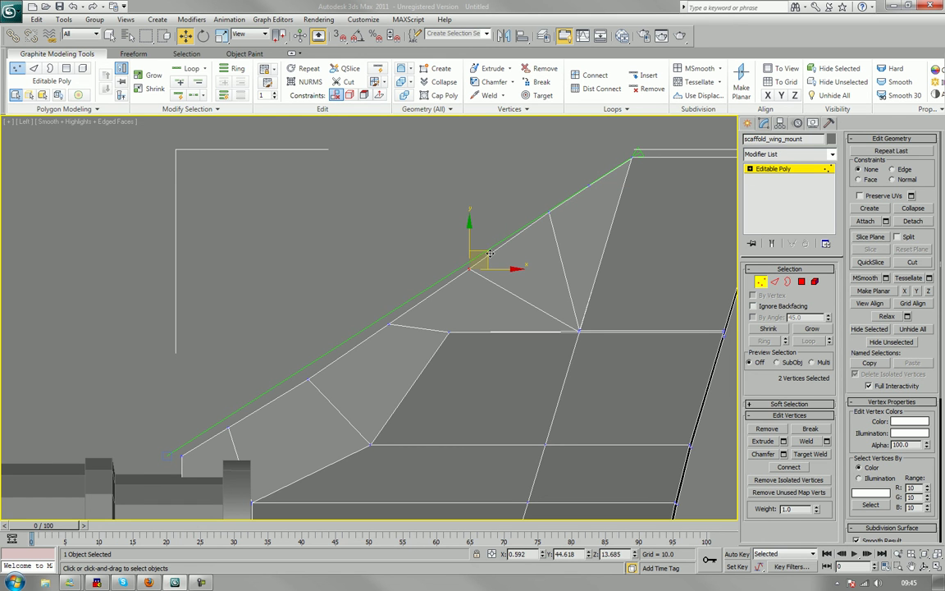
drag(490, 253, 486, 248)
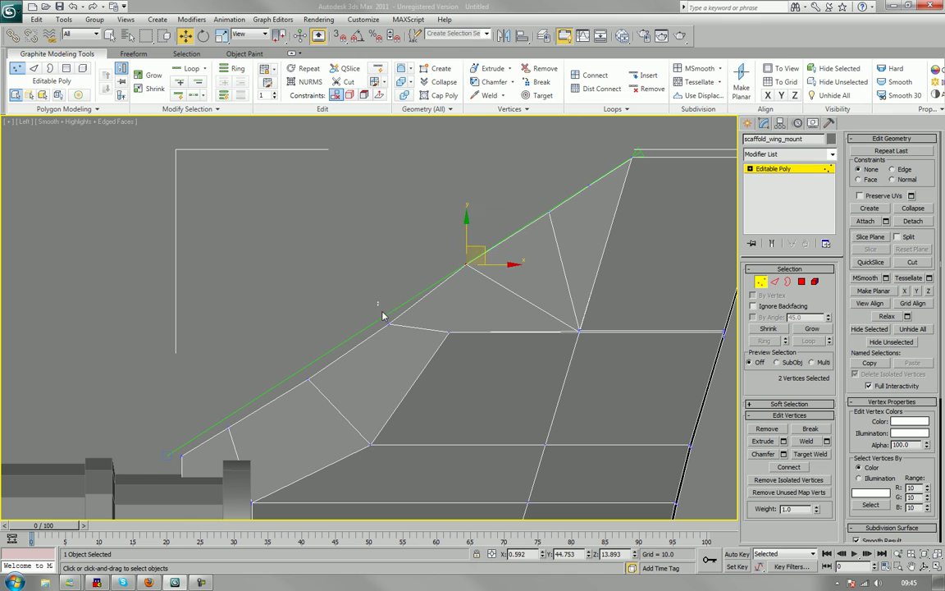
- Move the two middle vertex pairs on the lower half of the diagonal edge up onto the tape guide
click(387, 321)
drag(405, 306, 403, 296)
drag(292, 354, 335, 402)
drag(328, 363, 325, 343)
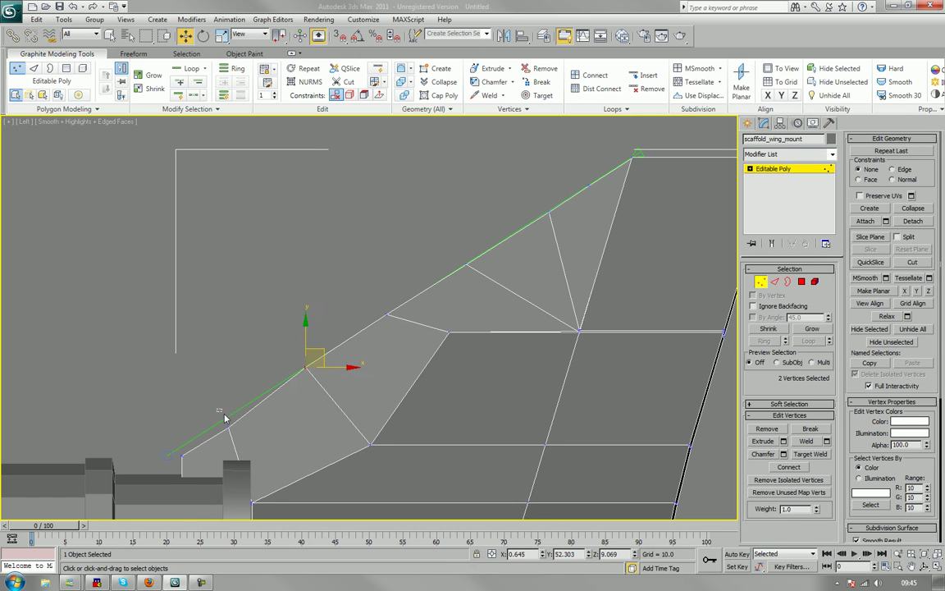
- Move the vertex pair at the tab's base onto the guide and raise the tab's tip vertices to Z about 5.3
drag(224, 414, 239, 402)
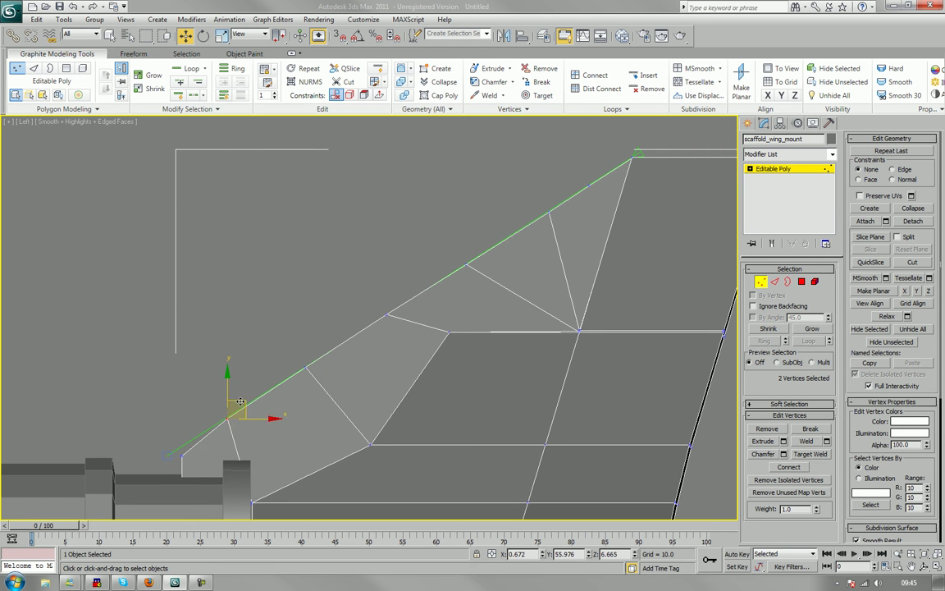
click(182, 450)
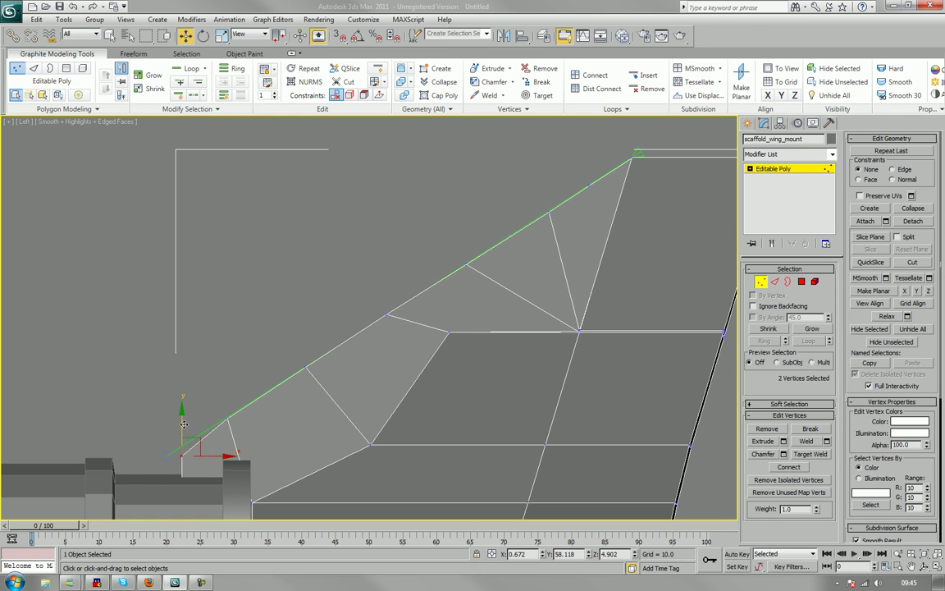
drag(179, 422, 182, 405)
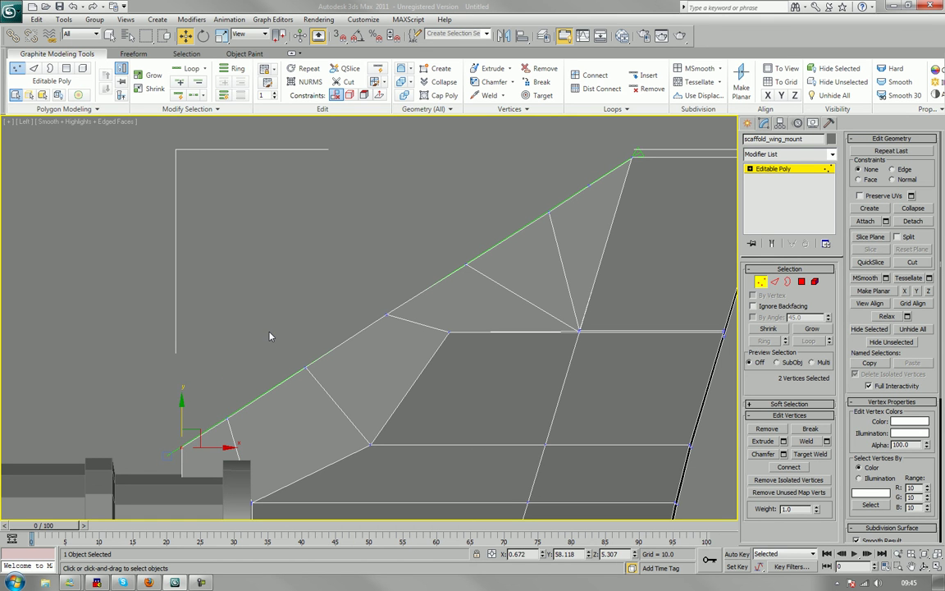
click(270, 335)
scroll(295, 343, down, 8)
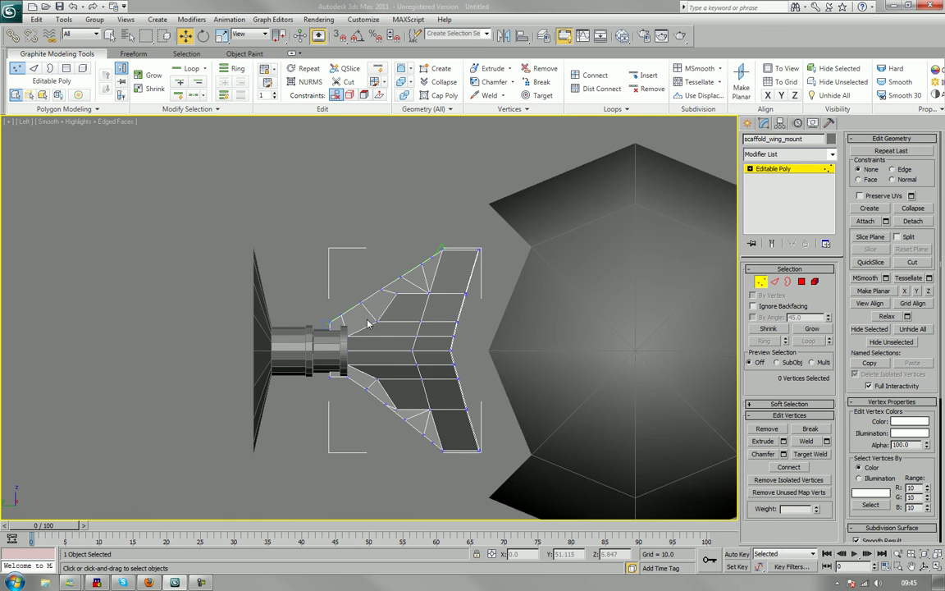
- Leave vertex editing on the wing mount and delete the tape guide
middle_drag(367, 323, 365, 327)
click(760, 281)
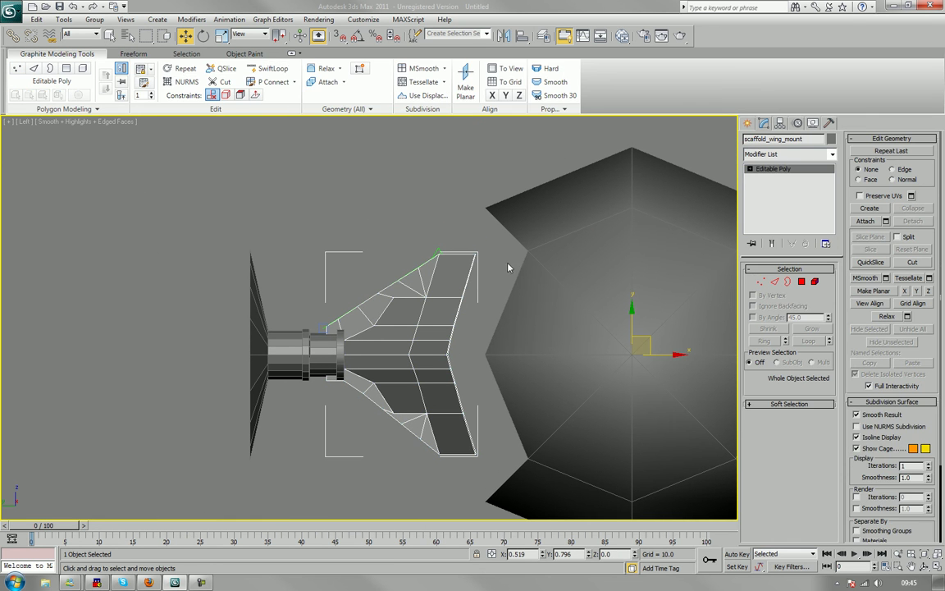
click(406, 254)
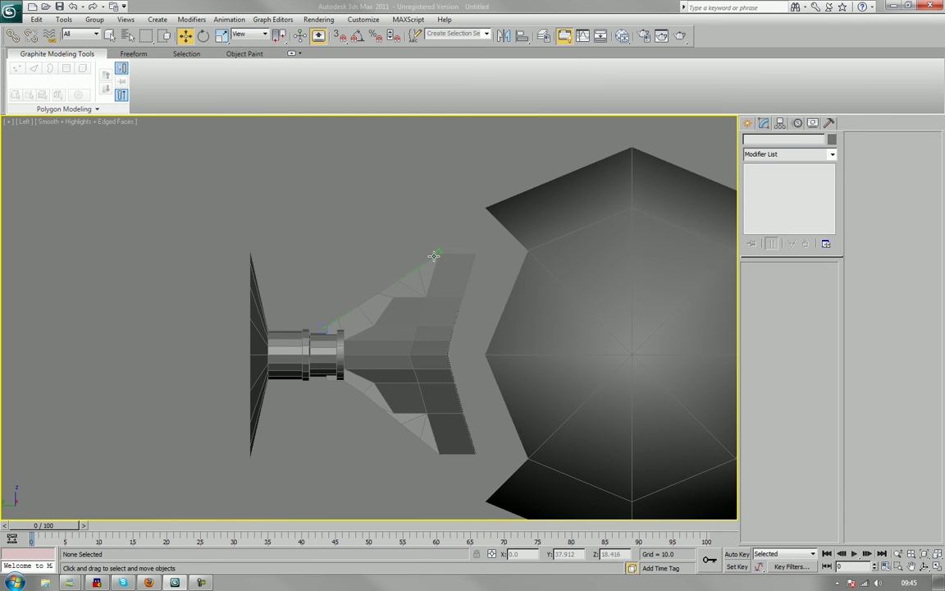
drag(437, 252, 438, 252)
key(p)
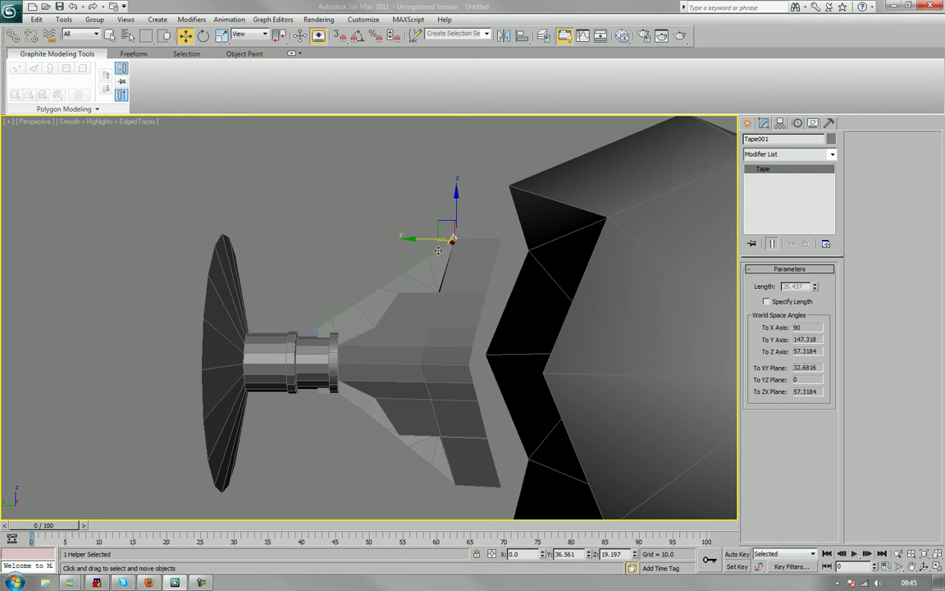
click(428, 254)
- Examine the straightened upper strut in perspective, and select the wing mount to inspect its lower strut
alt+middle_drag(374, 263, 437, 311)
scroll(436, 311, up, 5)
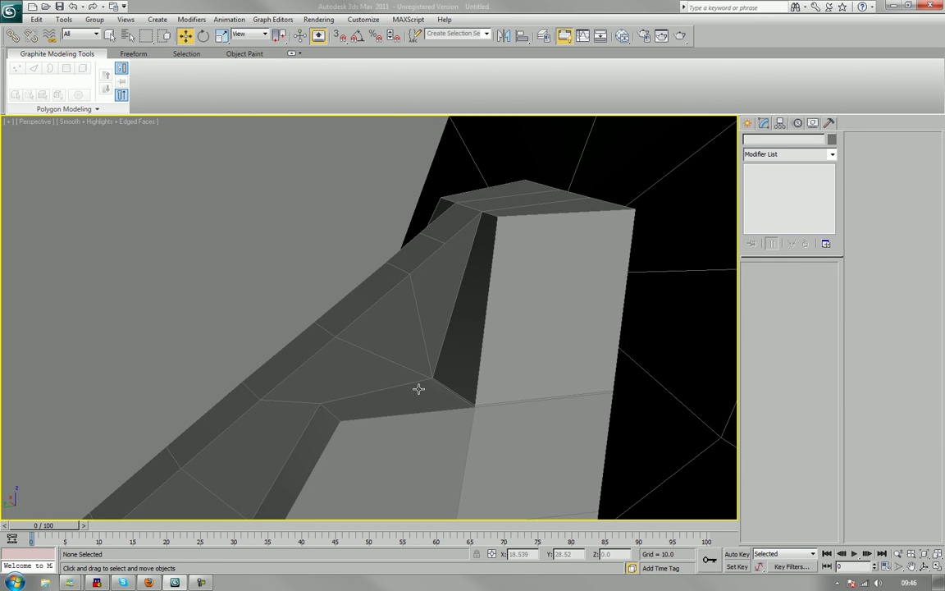
middle_drag(418, 388, 487, 206)
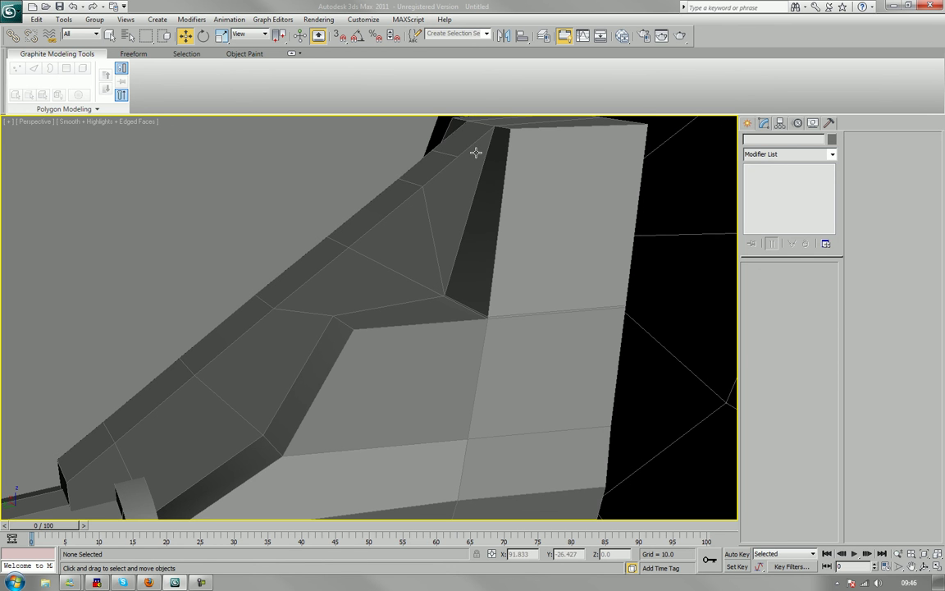
scroll(499, 206, down, 3)
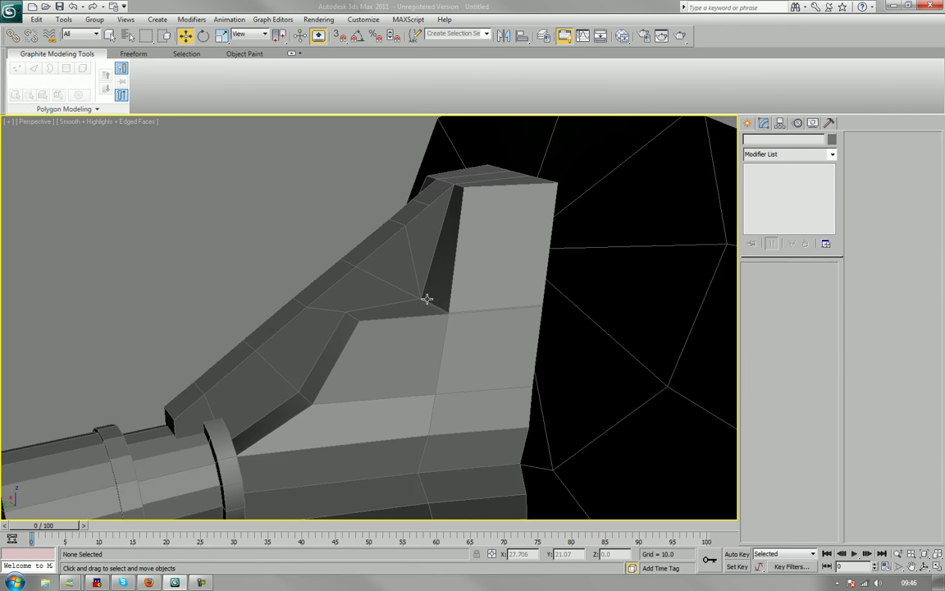
alt+middle_drag(427, 298, 507, 276)
click(366, 264)
middle_drag(412, 339, 476, 344)
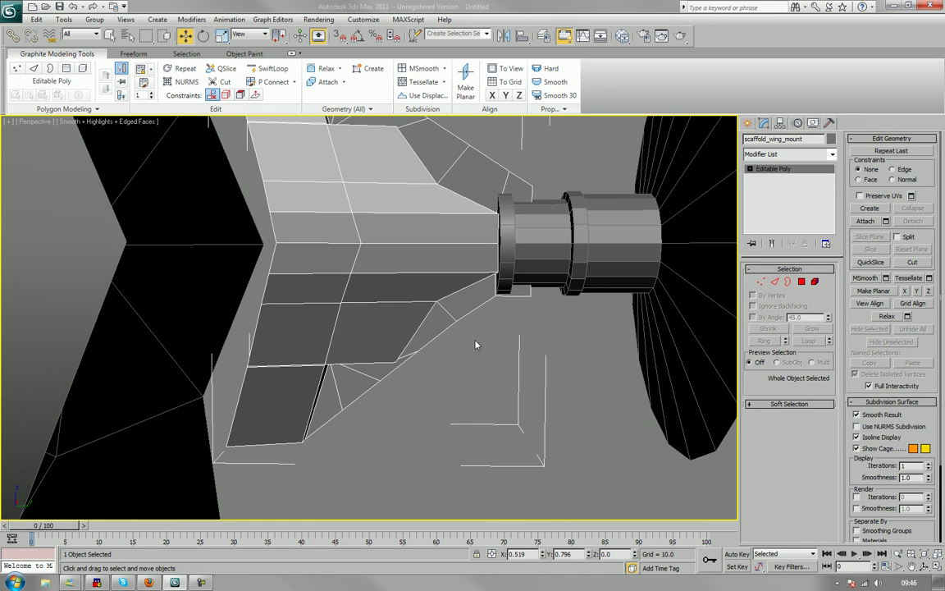
- Delete the lower-half polygons of the wing mount and leave polygon editing
click(802, 282)
drag(554, 473, 226, 263)
alt+middle_drag(293, 287, 618, 342)
click(248, 325)
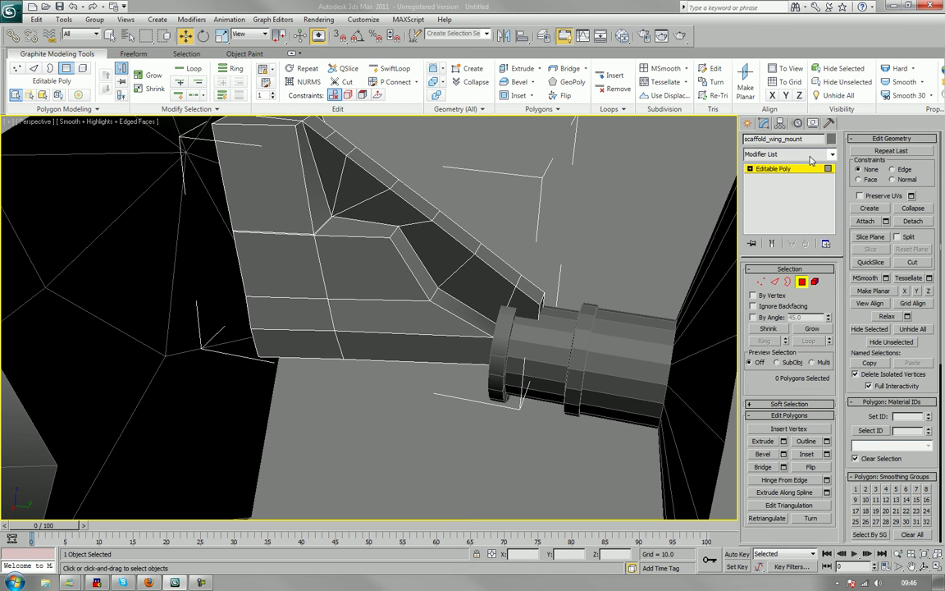
click(802, 281)
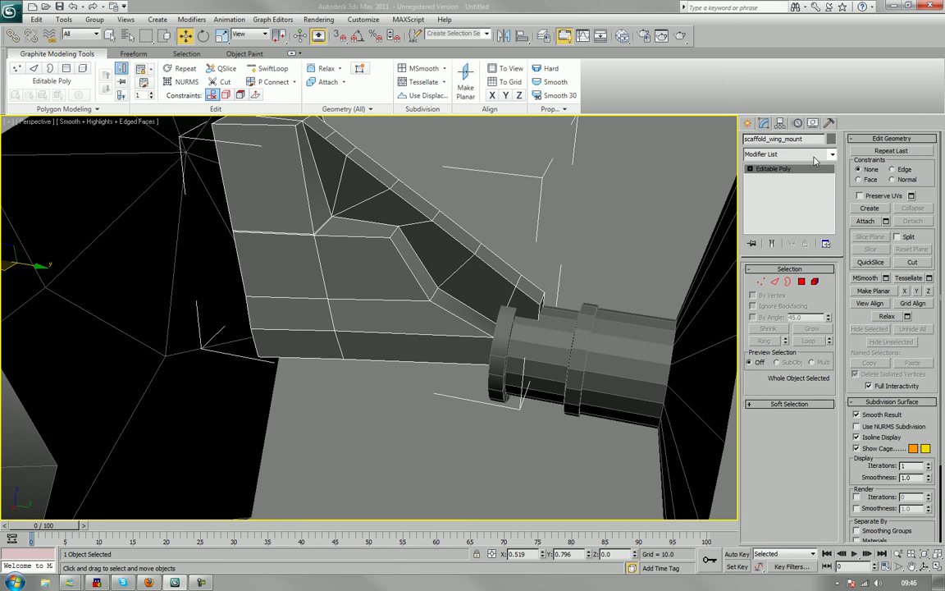
alt+middle_drag(433, 265, 486, 269)
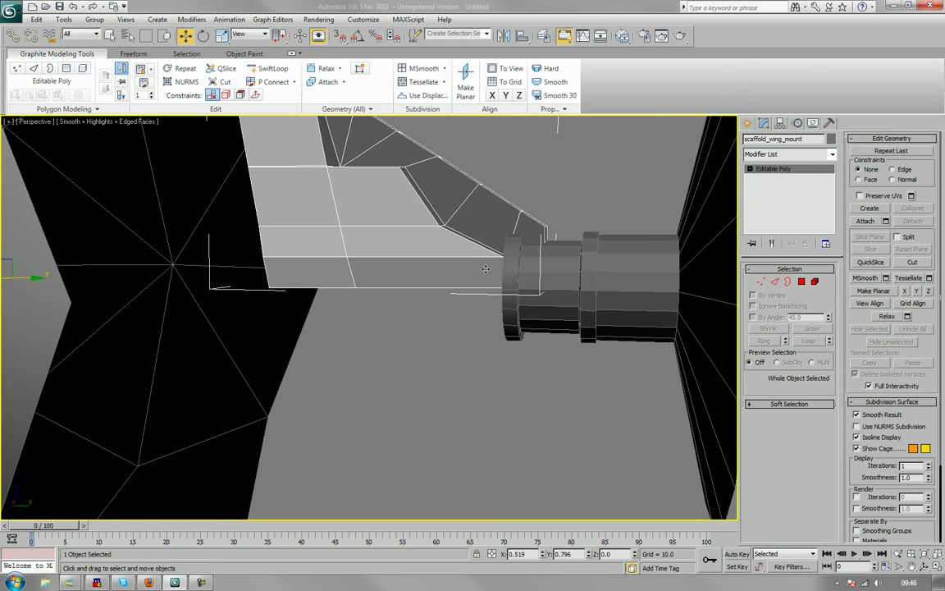
- Add a Symmetry modifier to the wing mount, mirrored on the X axis with Flip enabled
click(768, 158)
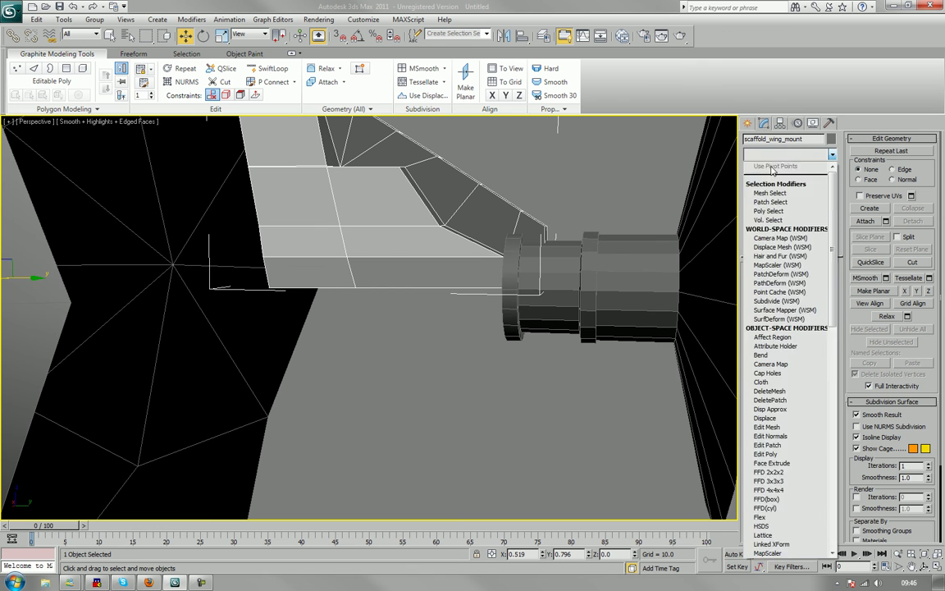
key(s)
key(s)
key(s)
key(s)
key(s)
key(s)
key(s)
key(s)
key(s)
key(s)
key(s)
key(s)
key(s)
key(s)
key(s)
key(s)
key(s)
key(s)
key(s)
key(s)
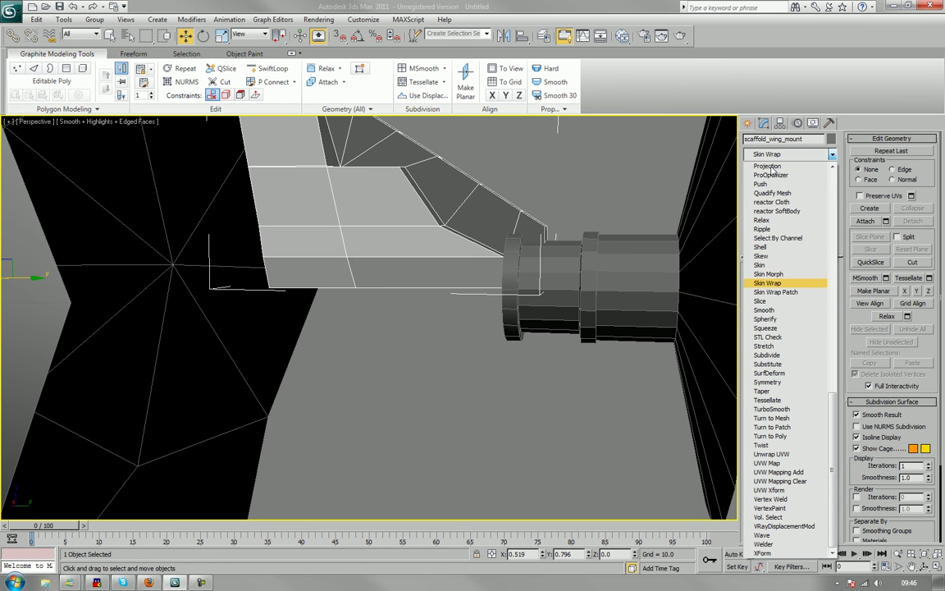
key(s)
key(s)
key(s)
key(s)
key(s)
key(s)
key(s)
key(s)
key(s)
key(s)
key(s)
key(s)
key(s)
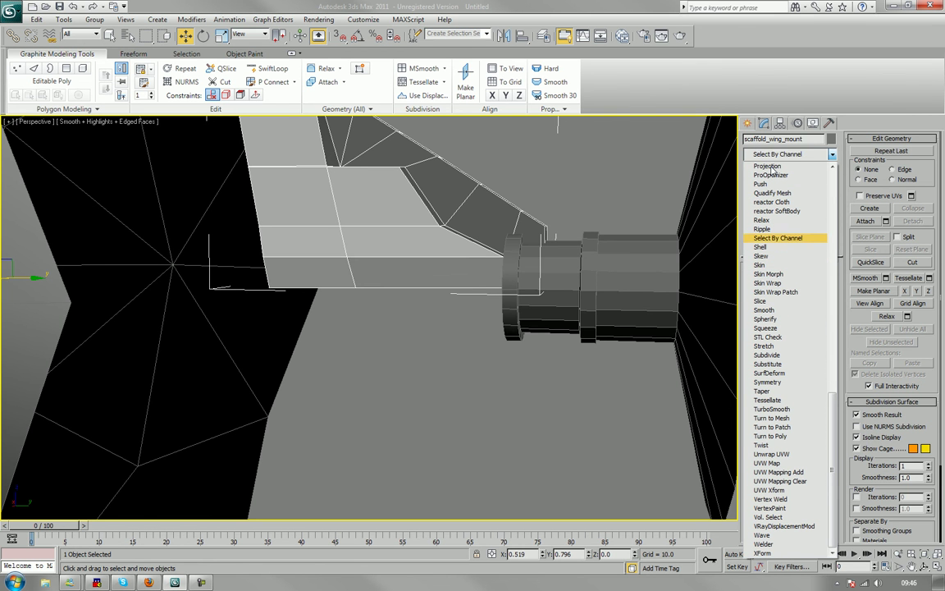
key(s)
key(s)
key(s)
key(s)
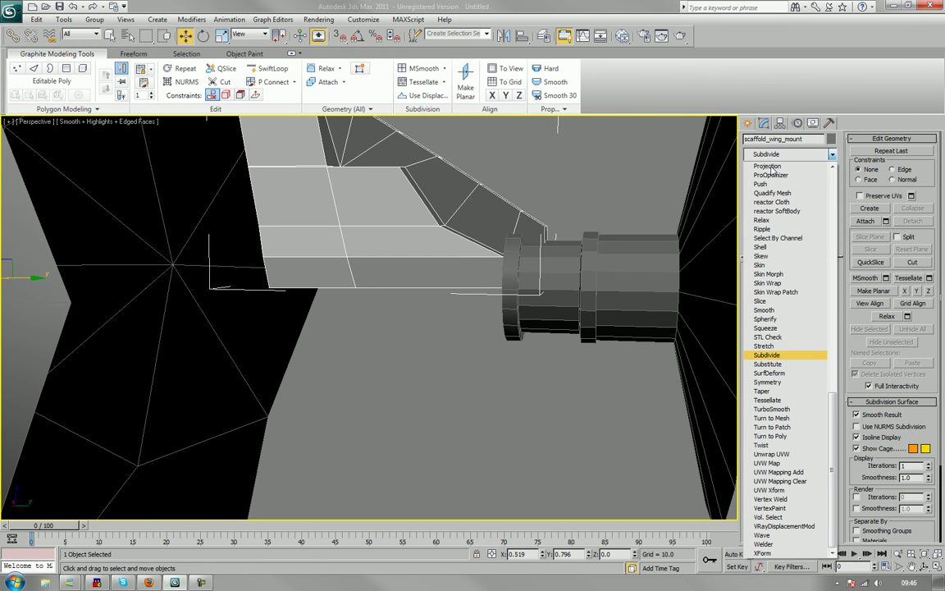
key(Return)
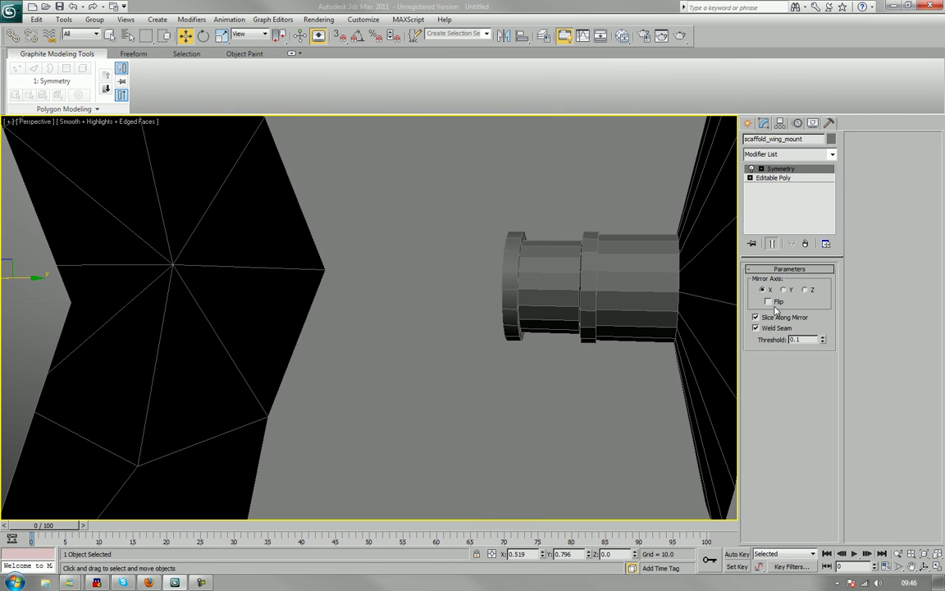
click(773, 302)
alt+middle_drag(697, 279, 643, 270)
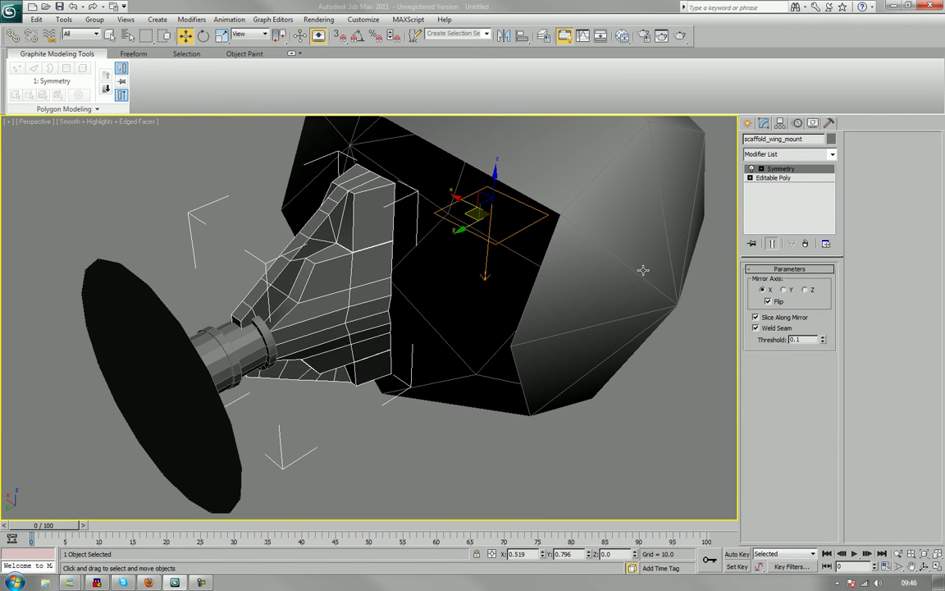
- Return to the Editable Poly level beneath Symmetry and keep the mirrored end result displayed
click(774, 178)
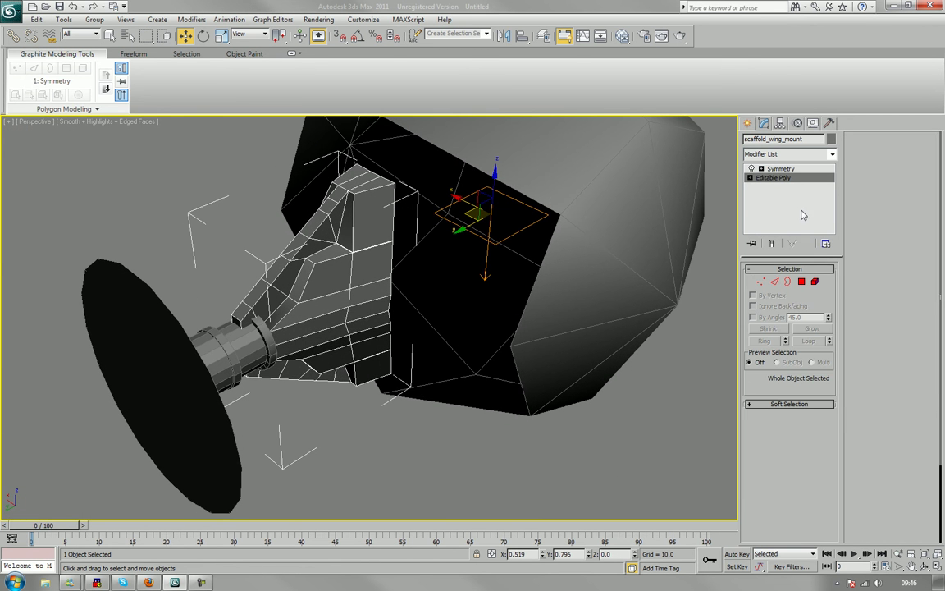
click(771, 244)
scroll(595, 272, up, 5)
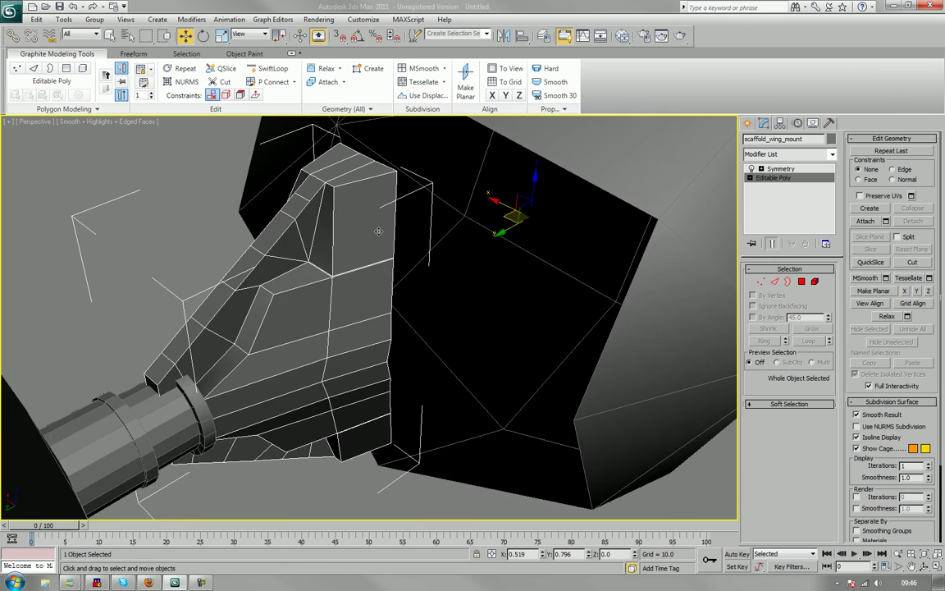
scroll(390, 279, up, 3)
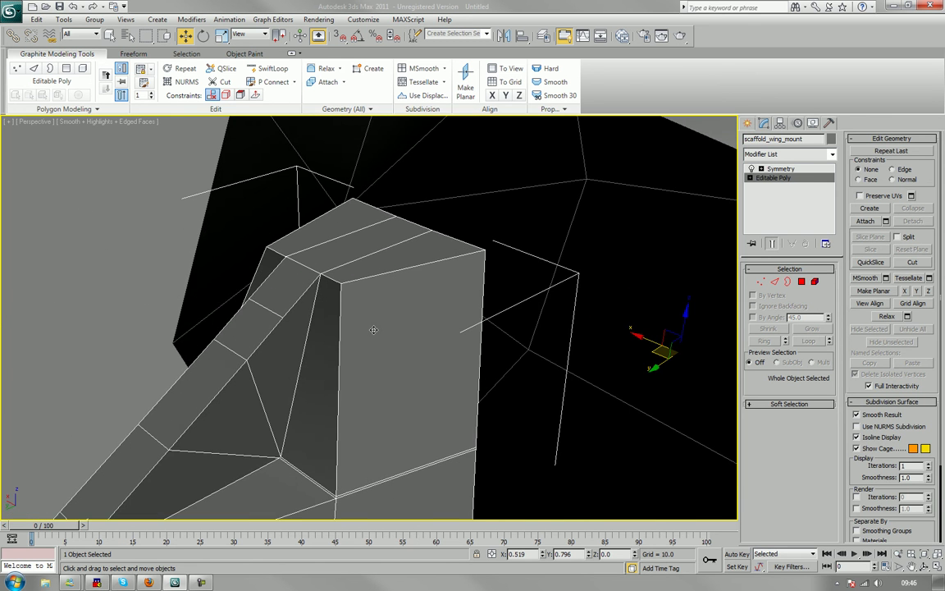
alt+middle_drag(354, 318, 353, 355)
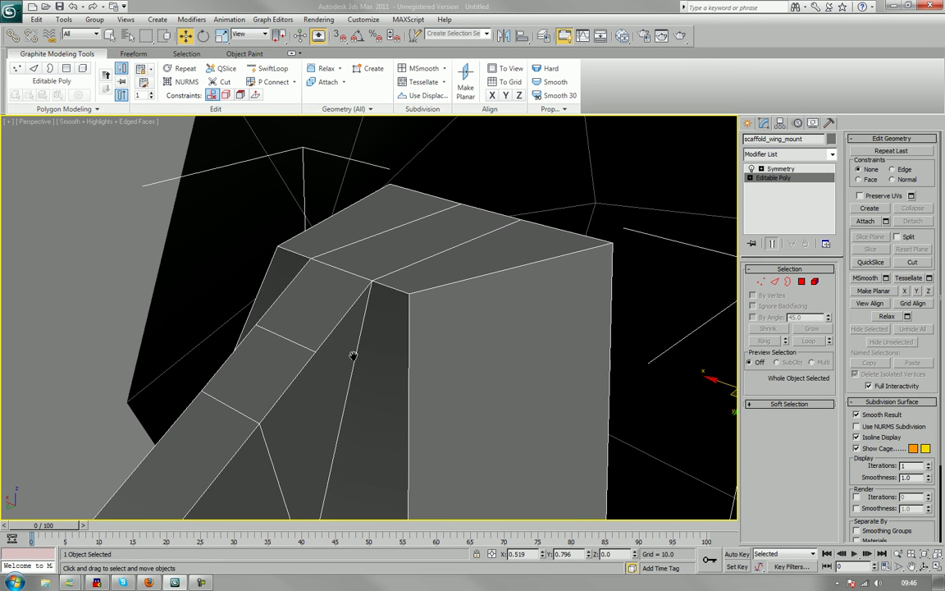
- Delete the upper strut's top polygon adjoining the outer block and the side polygons next to it
click(803, 283)
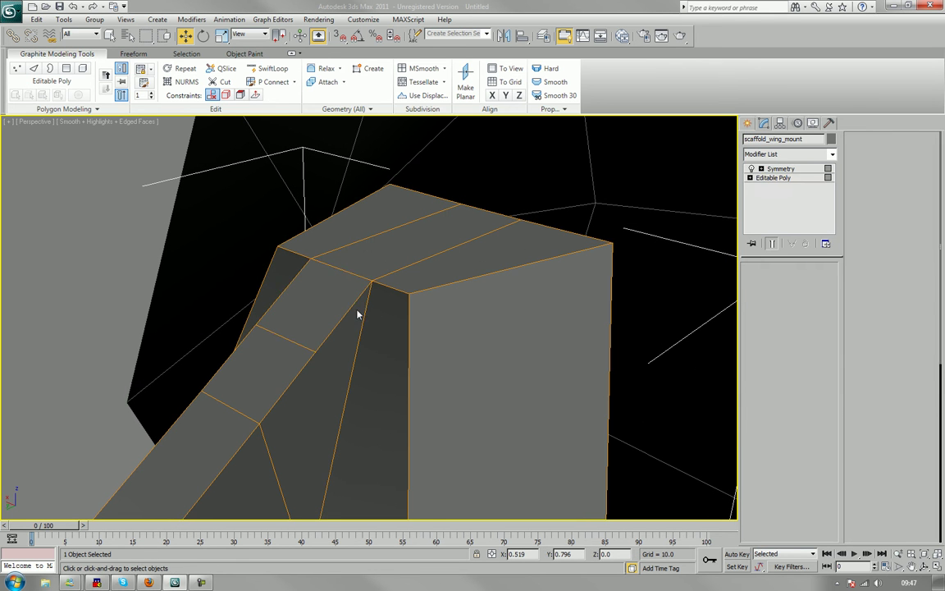
click(334, 305)
key(Delete)
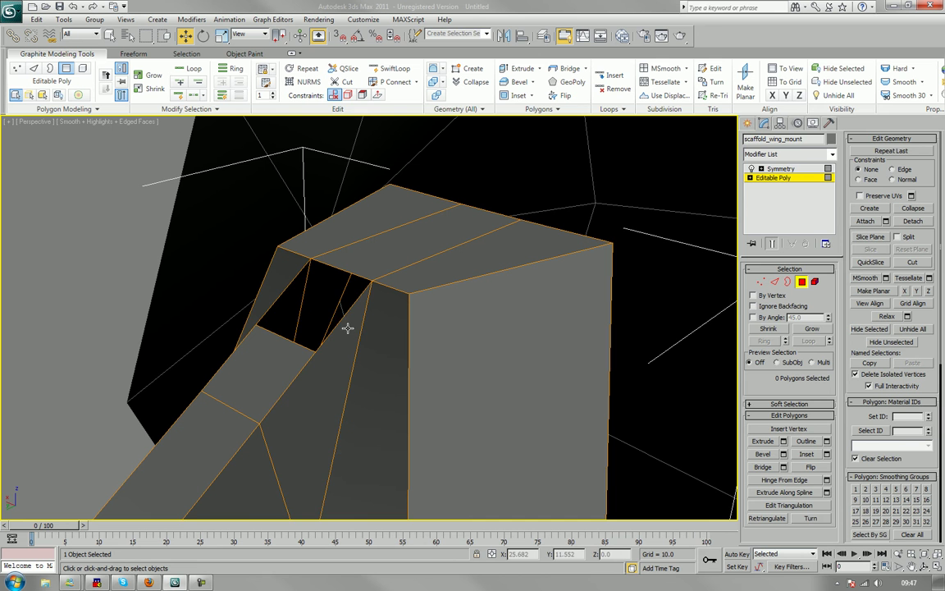
click(348, 328)
key(Delete)
click(277, 309)
key(Delete)
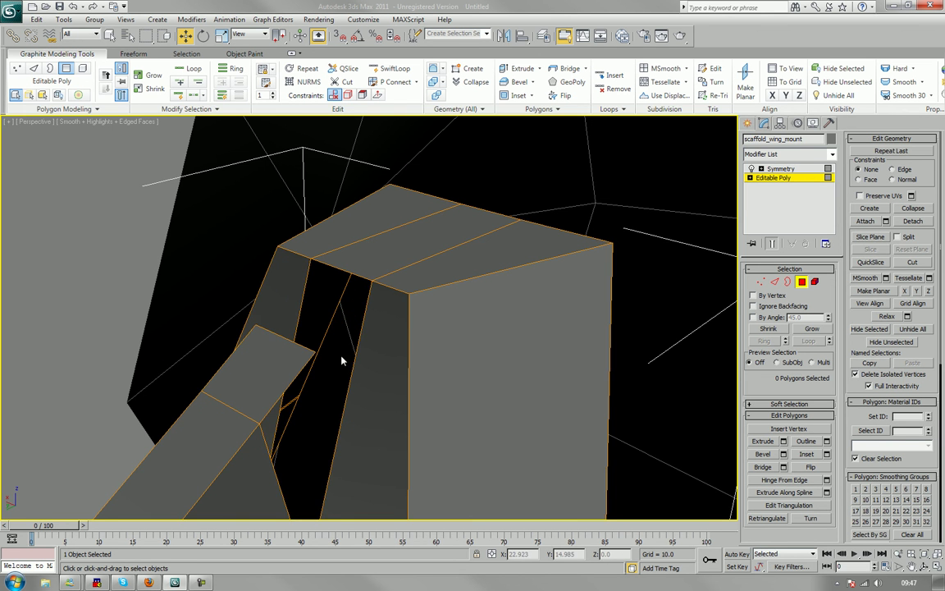
- Bridge the two long edges of the opening in the outer block's strut-facing side
middle_drag(306, 319, 292, 320)
alt+middle_drag(317, 361, 444, 382)
click(775, 285)
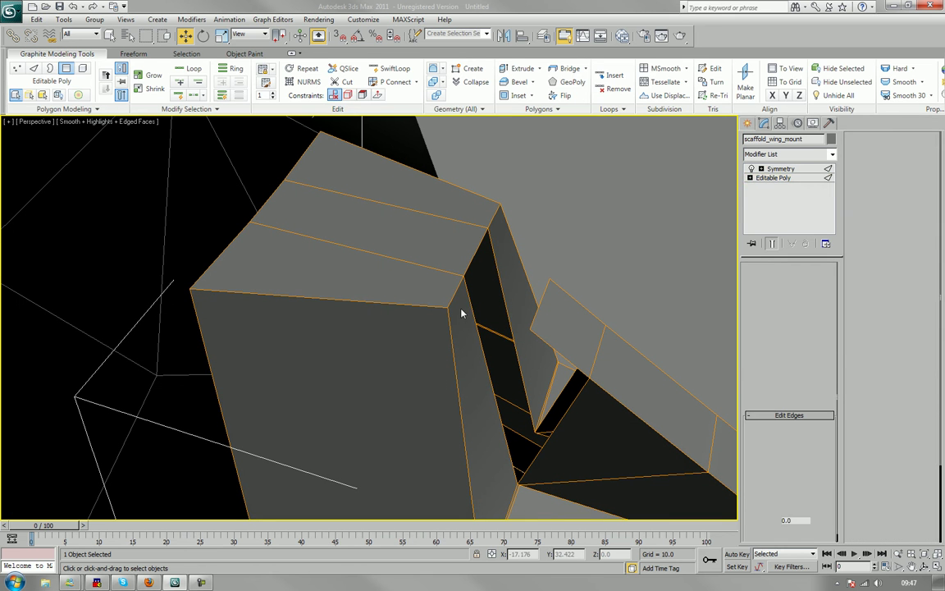
click(473, 320)
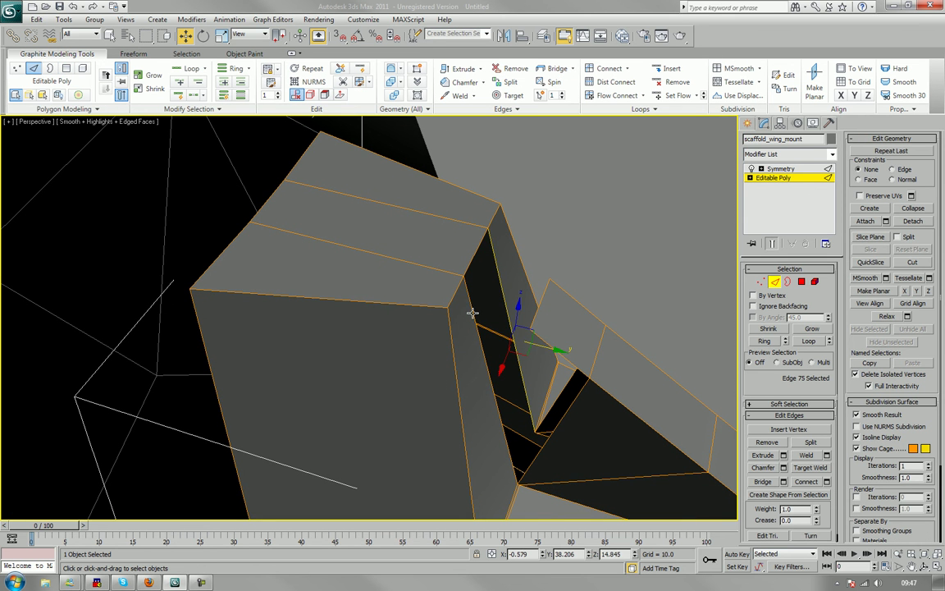
ctrl+click(512, 331)
click(763, 481)
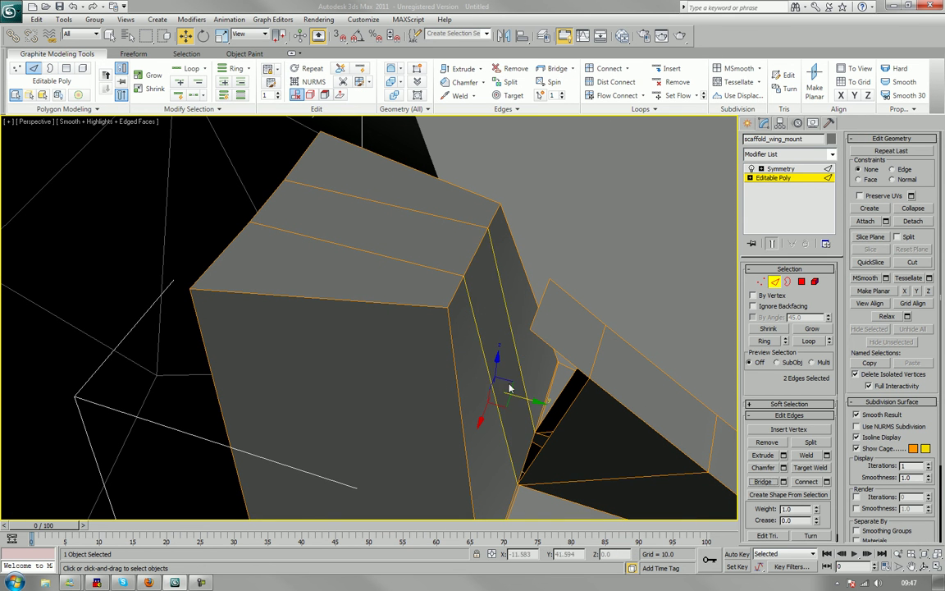
alt+middle_drag(506, 386, 423, 377)
scroll(479, 264, down, 7)
alt+middle_drag(431, 271, 431, 333)
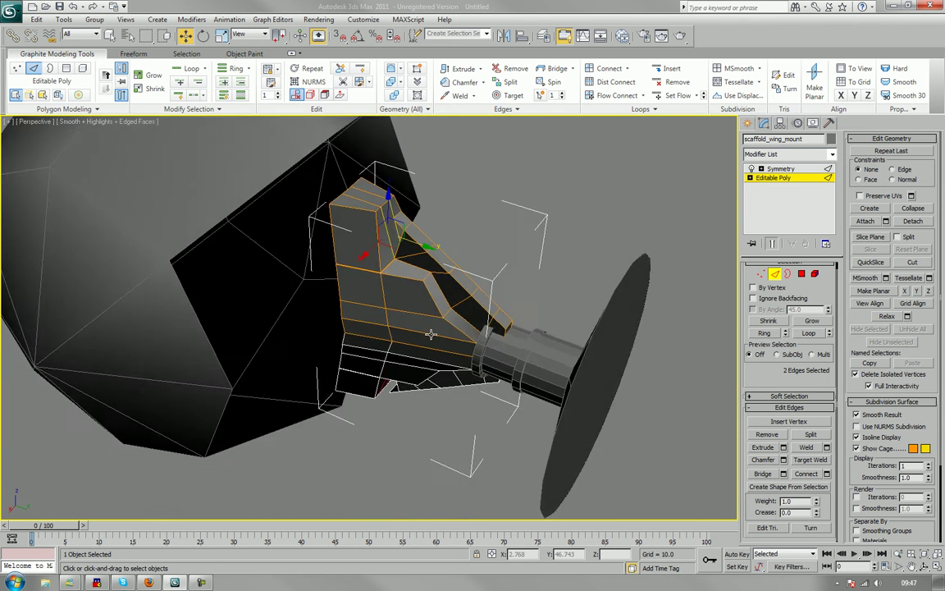
- Extend the strut's open end edge about 1.63 units along negative Y to meet the outer block's face
scroll(443, 300, up, 4)
middle_drag(450, 270, 403, 417)
scroll(409, 369, up, 3)
middle_drag(413, 333, 375, 344)
scroll(406, 393, up, 3)
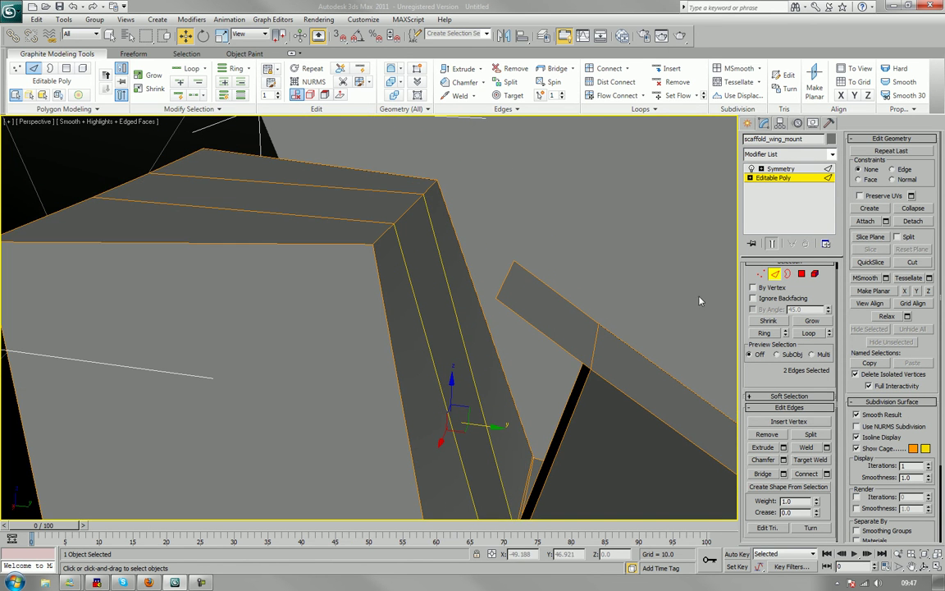
click(503, 284)
shift+drag(536, 282, 461, 285)
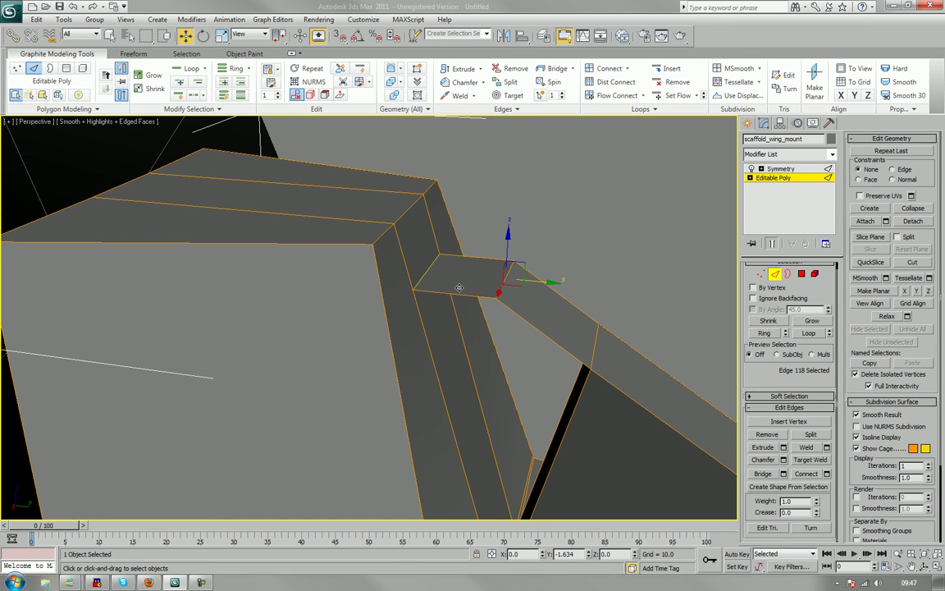
click(594, 246)
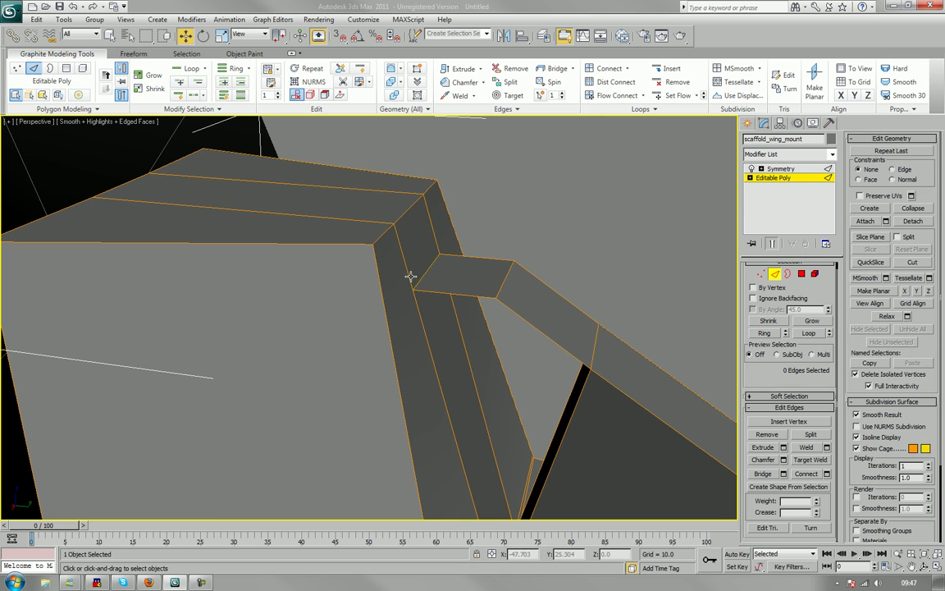
- Connect the ring of upright edges around the outer block with 1 segment, slid to -68 at the strut extension's height
click(411, 276)
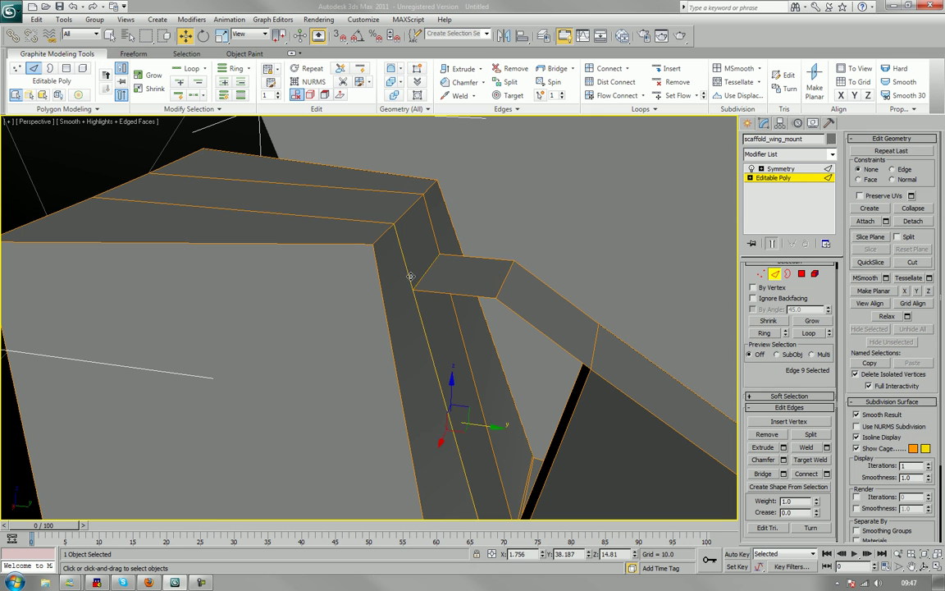
click(771, 335)
scroll(460, 407, down, 3)
middle_drag(461, 392, 491, 351)
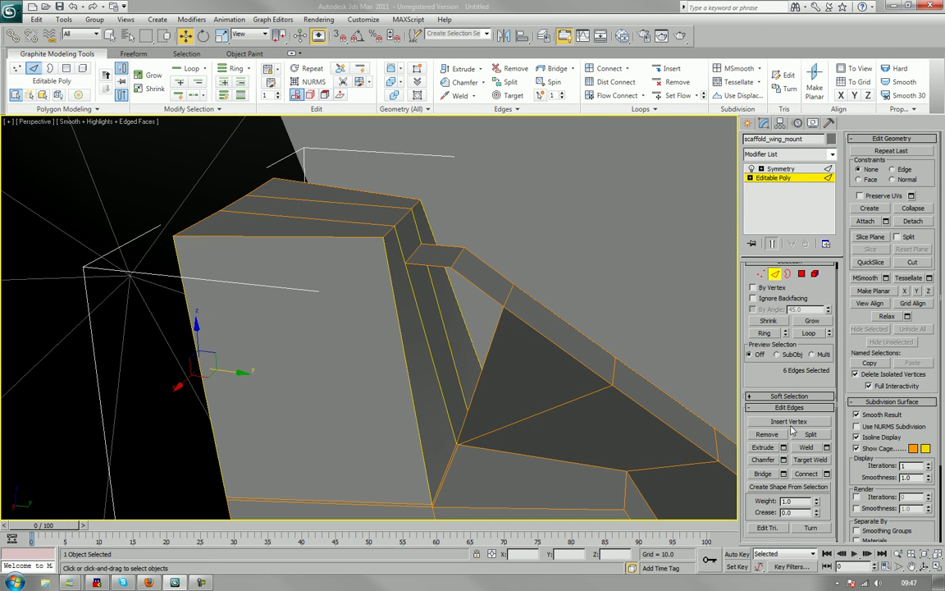
click(826, 474)
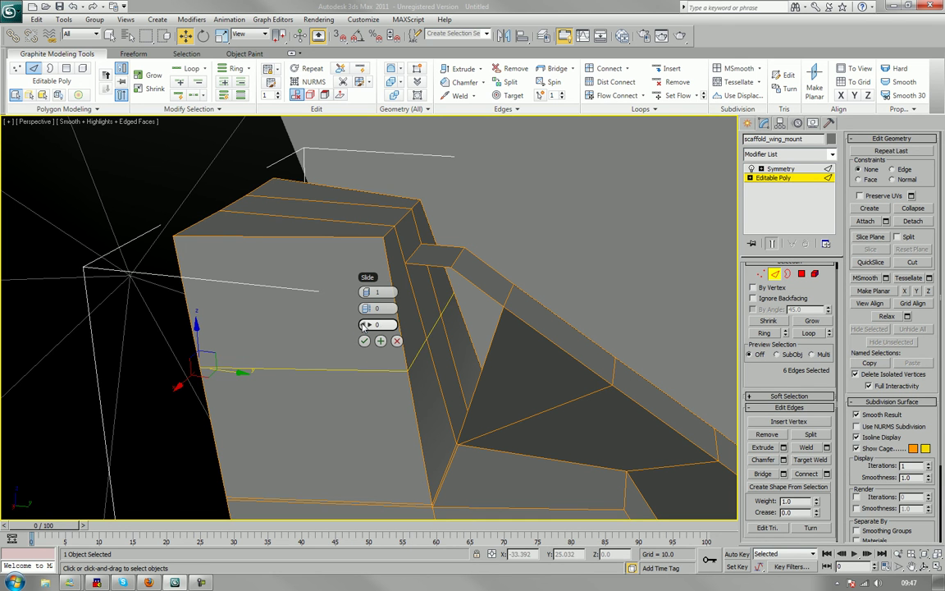
drag(365, 325, 207, 334)
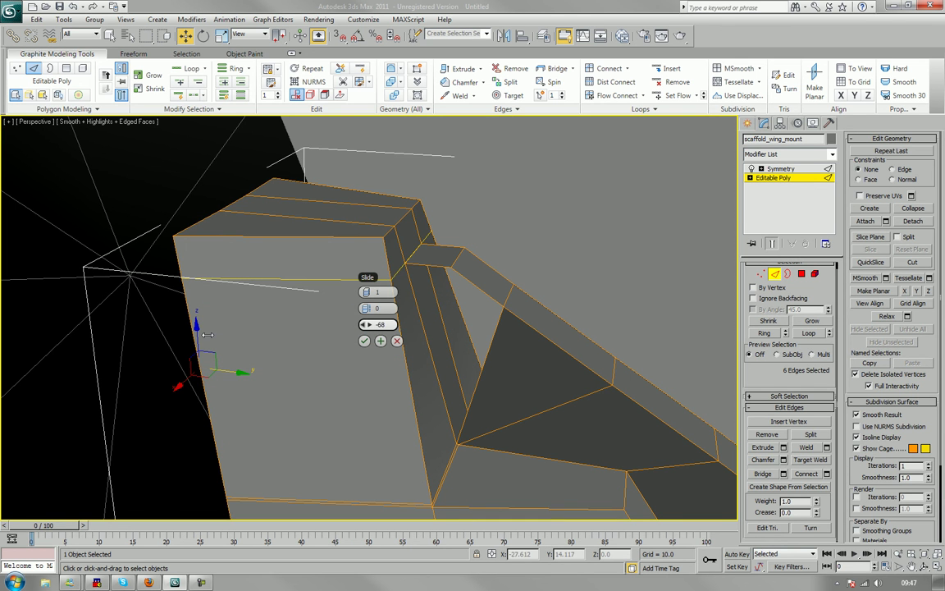
click(363, 340)
click(511, 228)
middle_drag(510, 229, 504, 252)
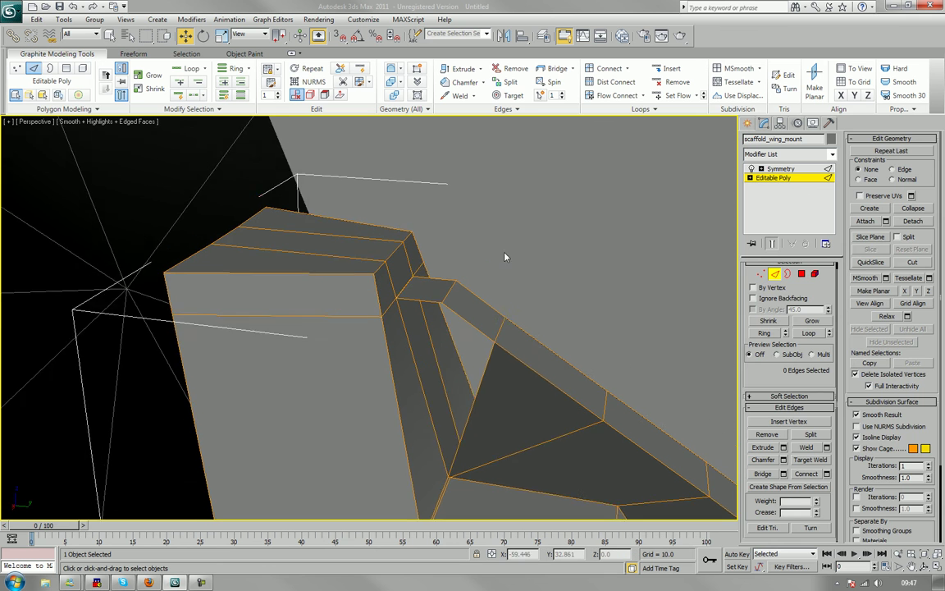
- Delete the block's middle face polygon below the new edge loop and the strut's extension polygon
scroll(505, 257, up, 2)
key(4)
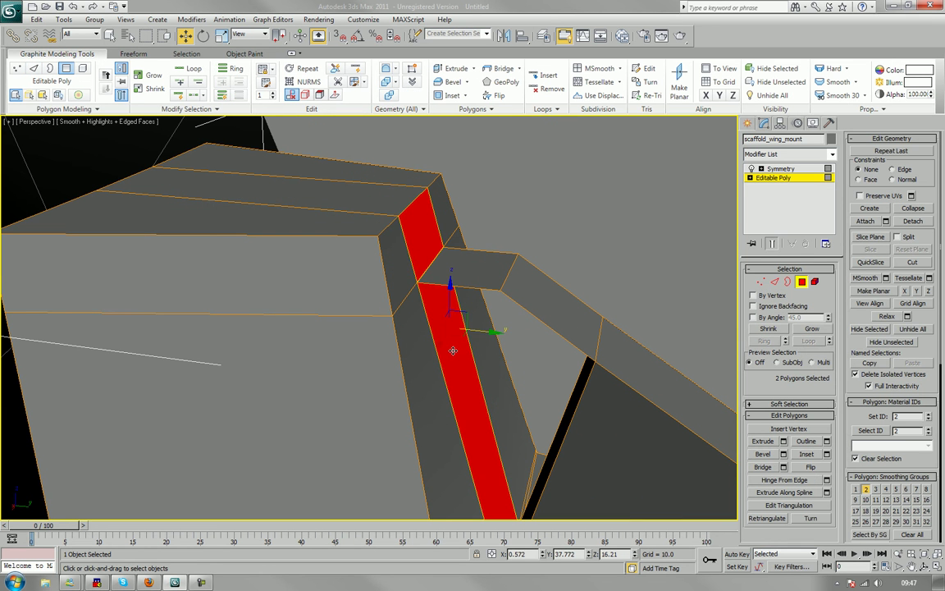
key(Delete)
click(480, 269)
key(Delete)
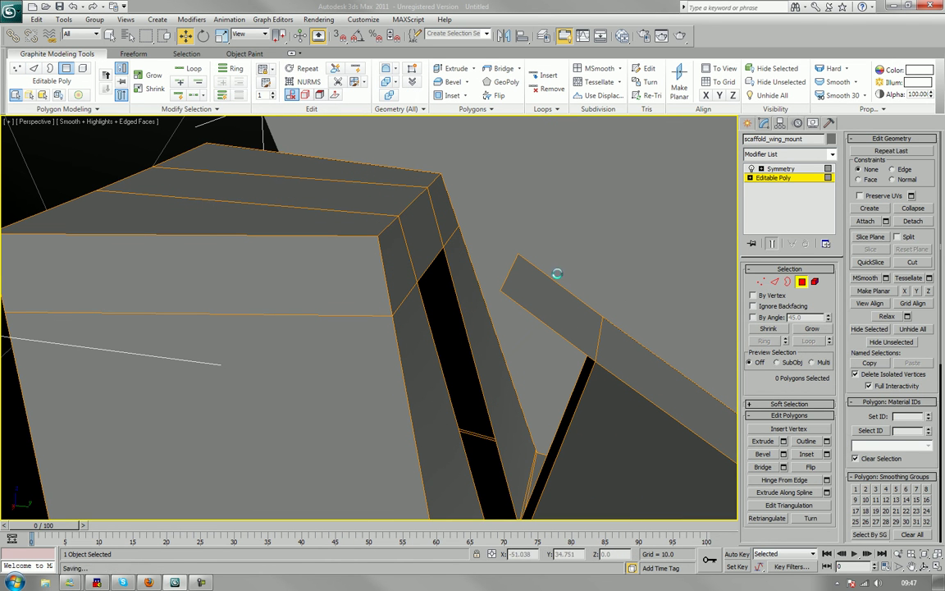
- Bridge the top edge of the block's opening to the strut's open end edge
click(761, 468)
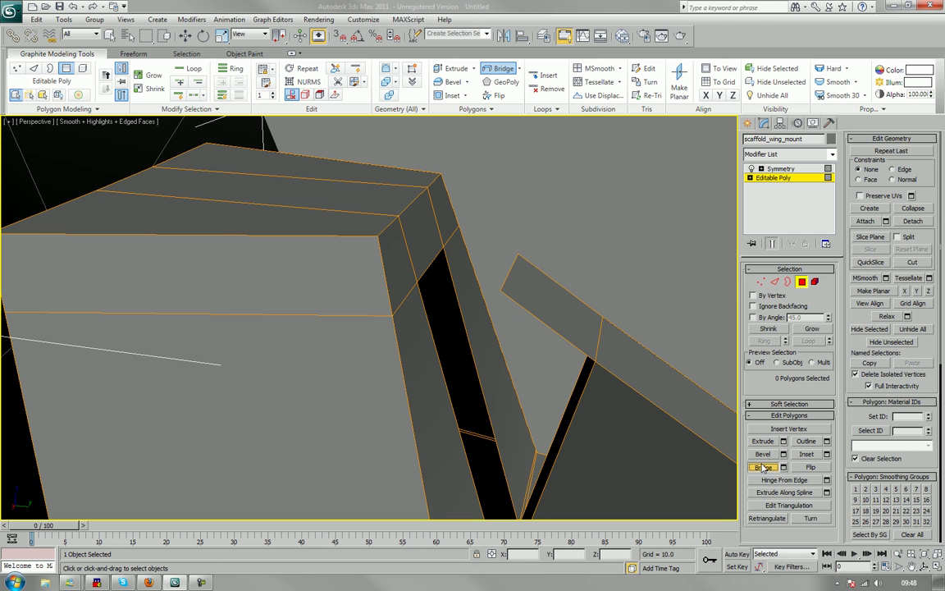
key(2)
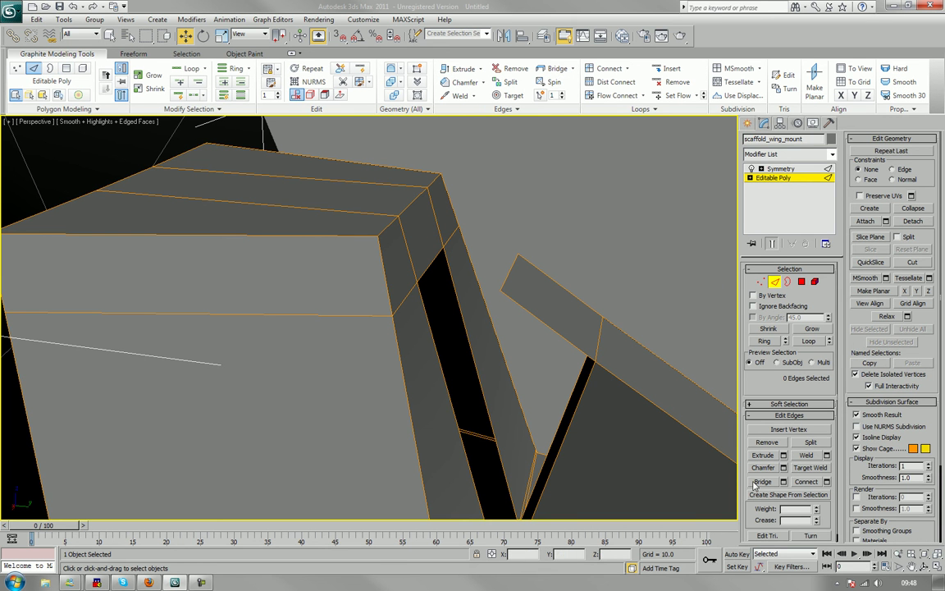
click(758, 482)
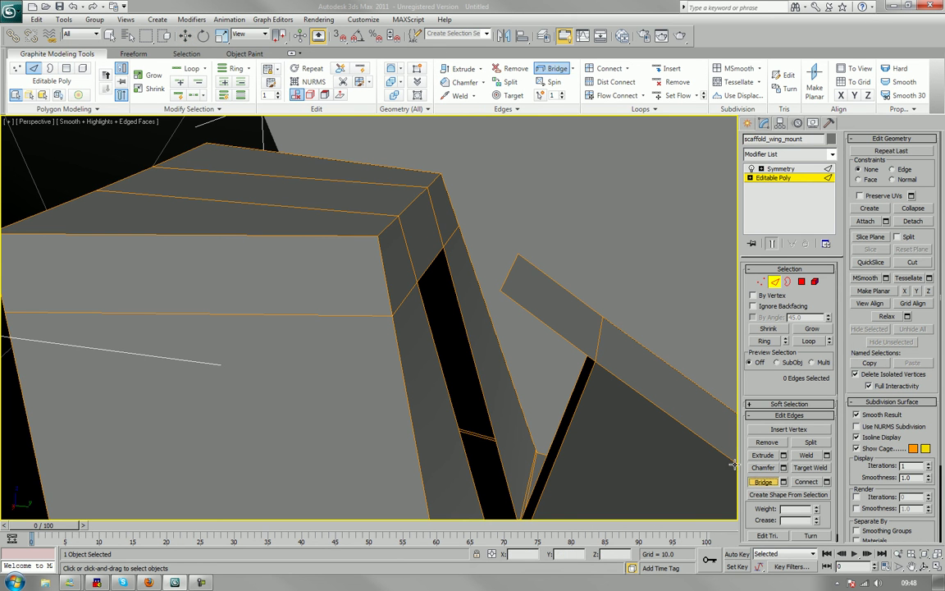
click(424, 272)
click(510, 273)
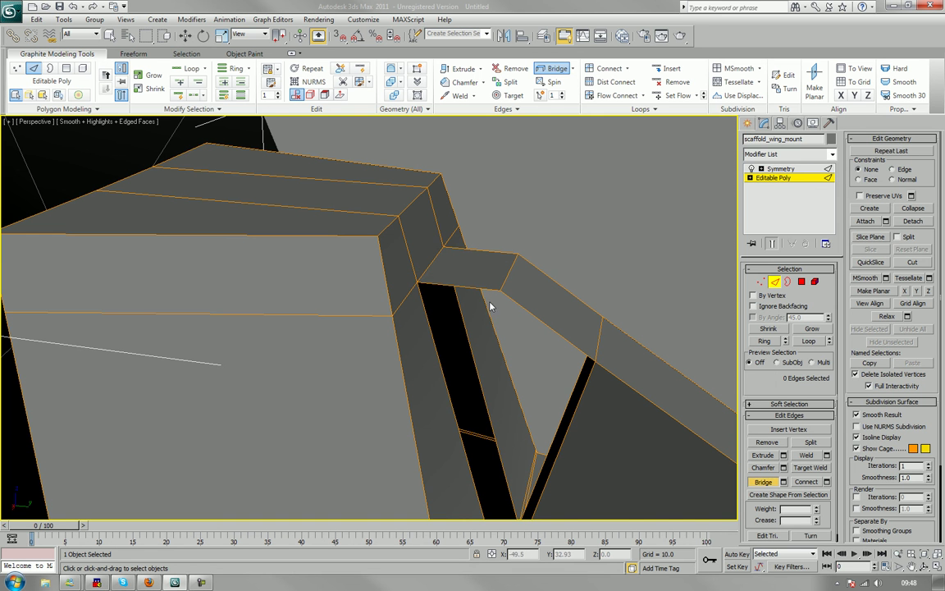
- Bridge the open side edges of the block's opening to the strut's matching side edges on both sides
click(440, 372)
click(544, 323)
alt+middle_drag(636, 298, 464, 279)
click(52, 247)
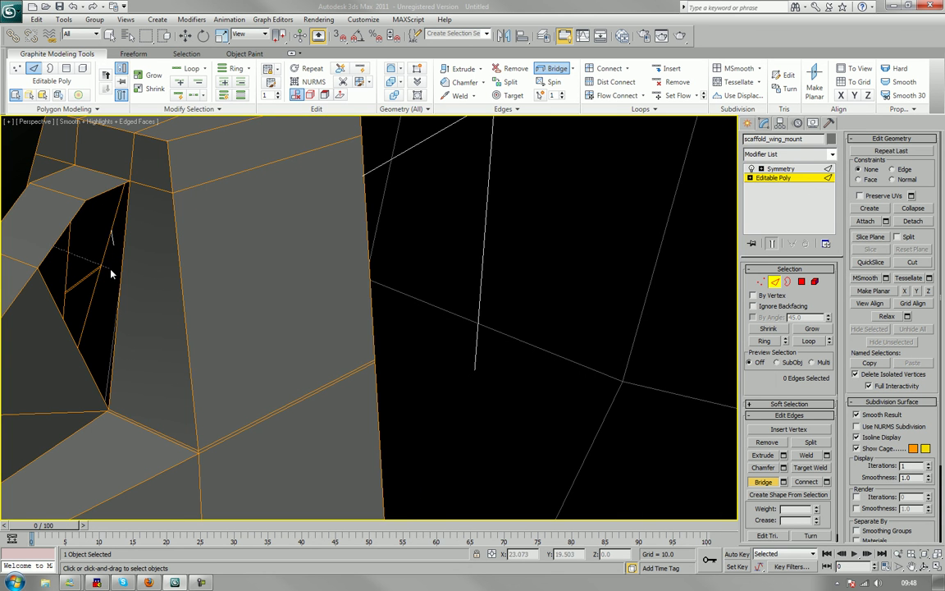
click(124, 273)
- Remove the upper of the two closely spaced edge loops around the block and strut, including its vertices
middle_drag(152, 347, 234, 287)
scroll(234, 287, up, 4)
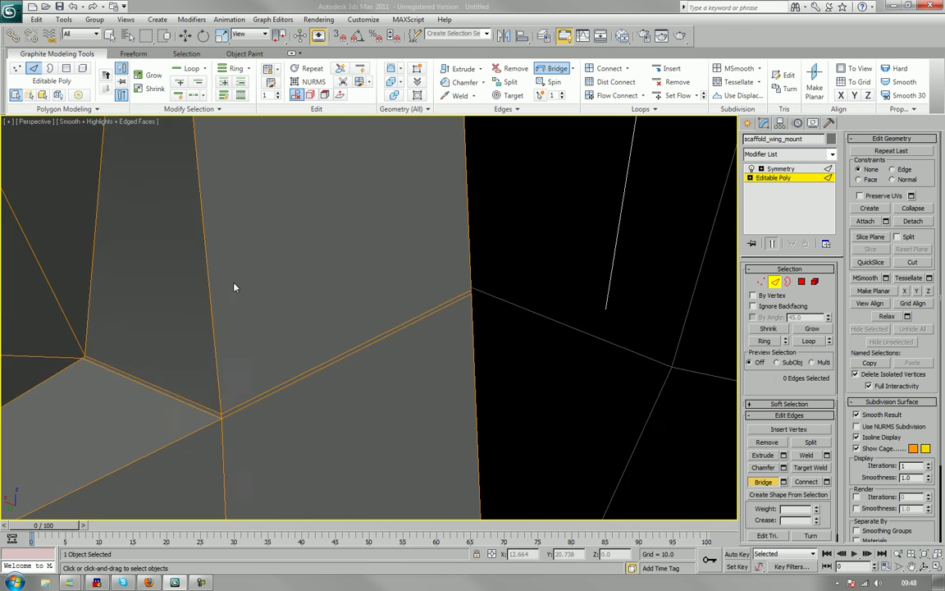
middle_drag(192, 331, 378, 267)
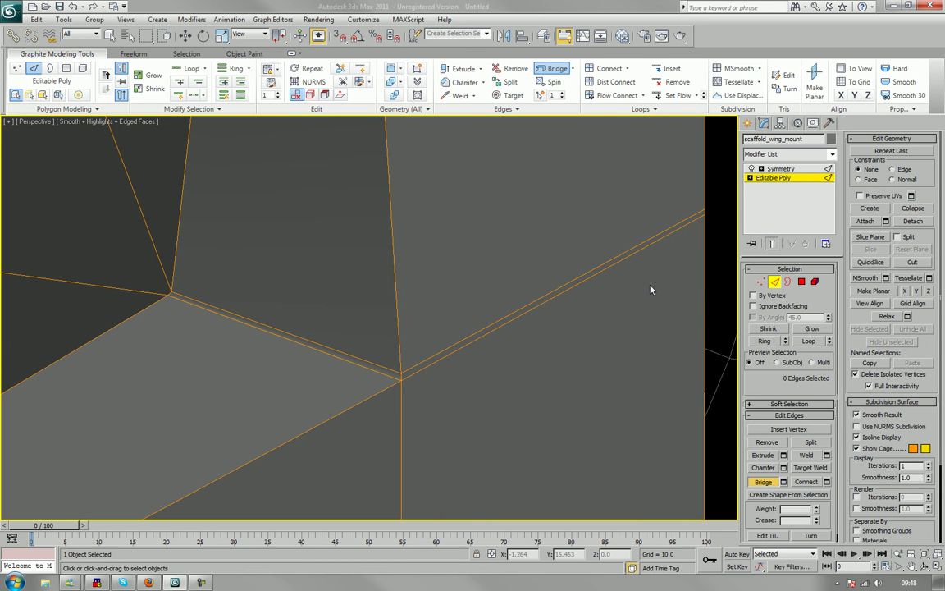
key(w)
click(444, 349)
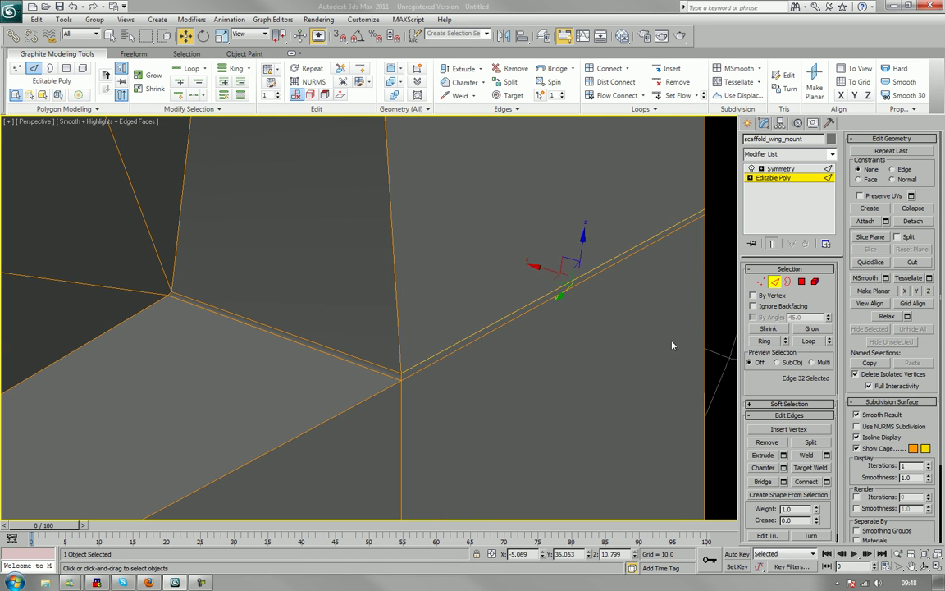
click(808, 341)
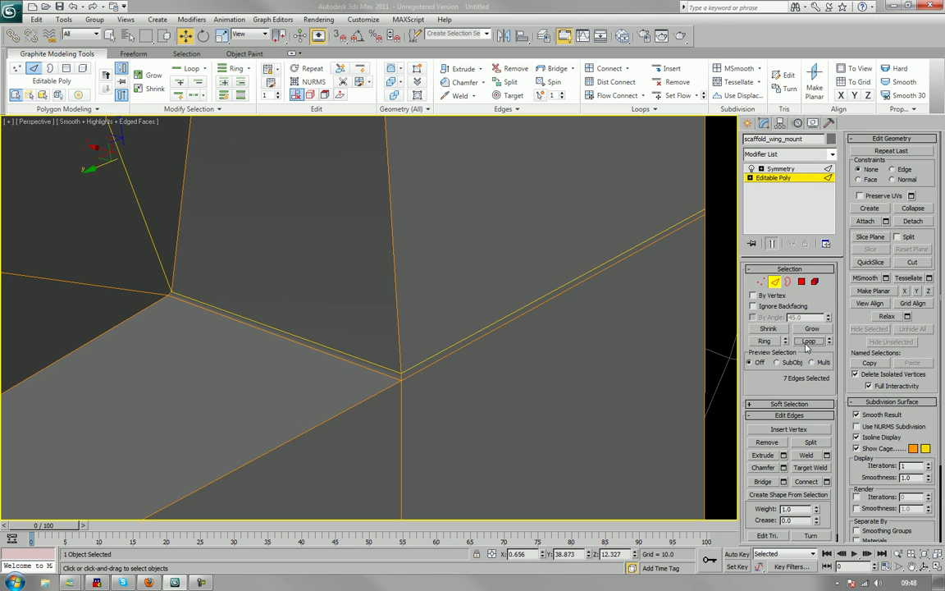
key(ctrl+d)
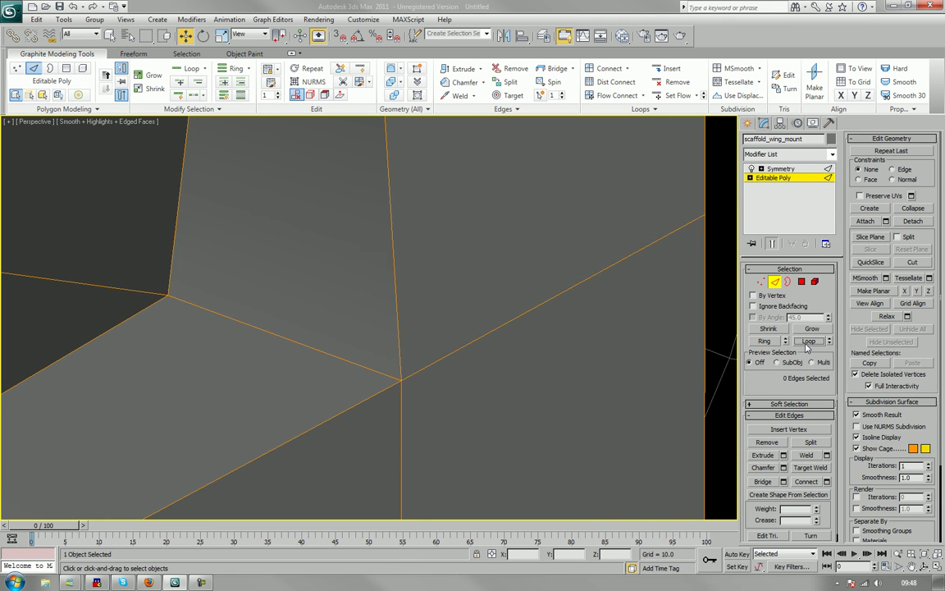
- Examine the rebuilt strut junction and the whole mount, and leave edge editing with nothing selected
scroll(307, 308, down, 10)
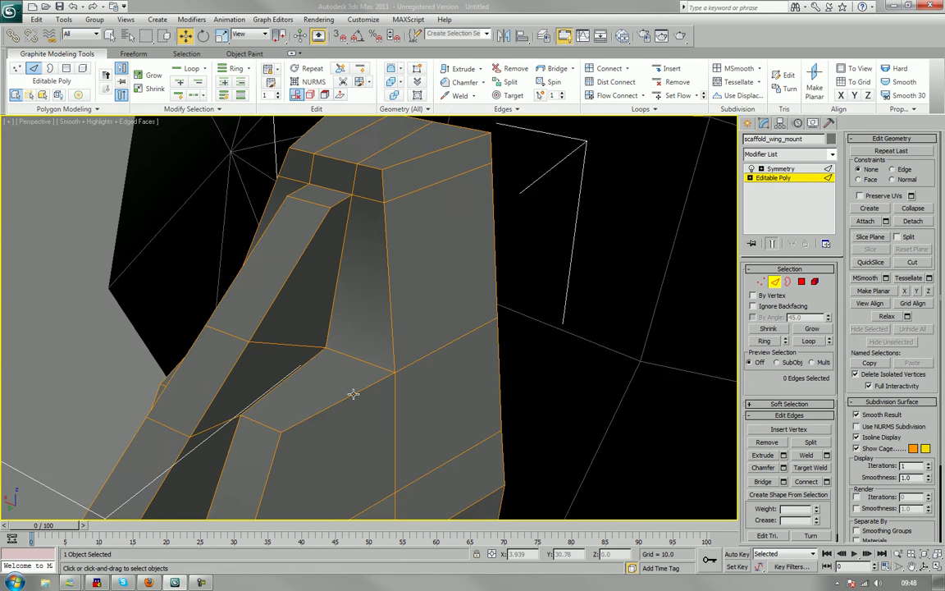
scroll(443, 377, up, 8)
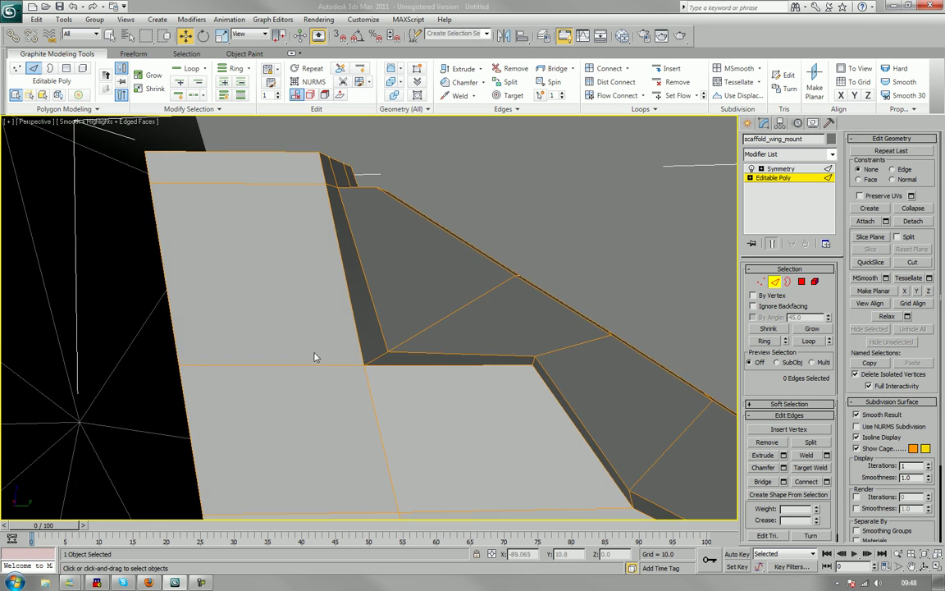
scroll(403, 375, down, 5)
alt+middle_drag(440, 361, 467, 394)
scroll(387, 376, down, 5)
alt+middle_drag(387, 376, 331, 303)
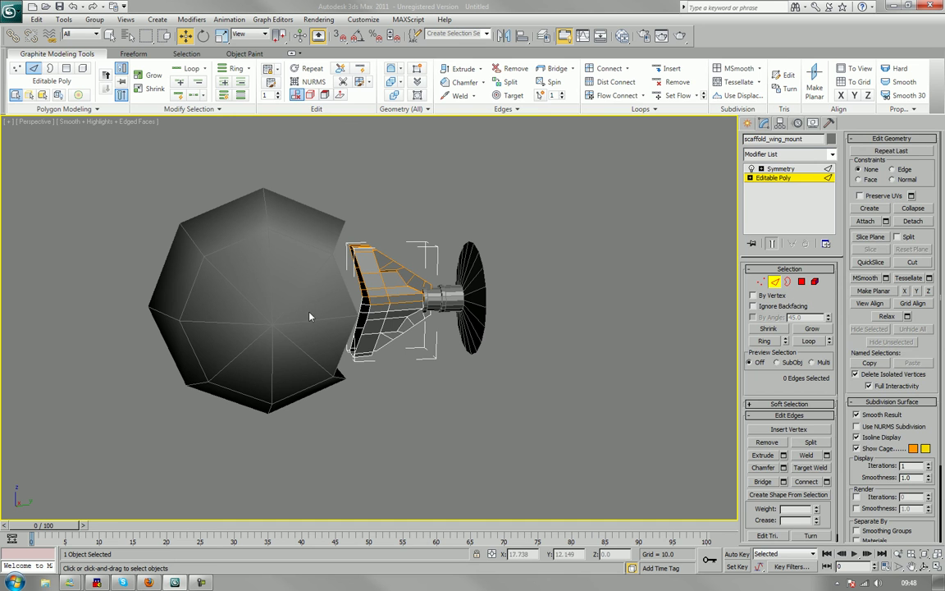
click(775, 282)
click(313, 428)
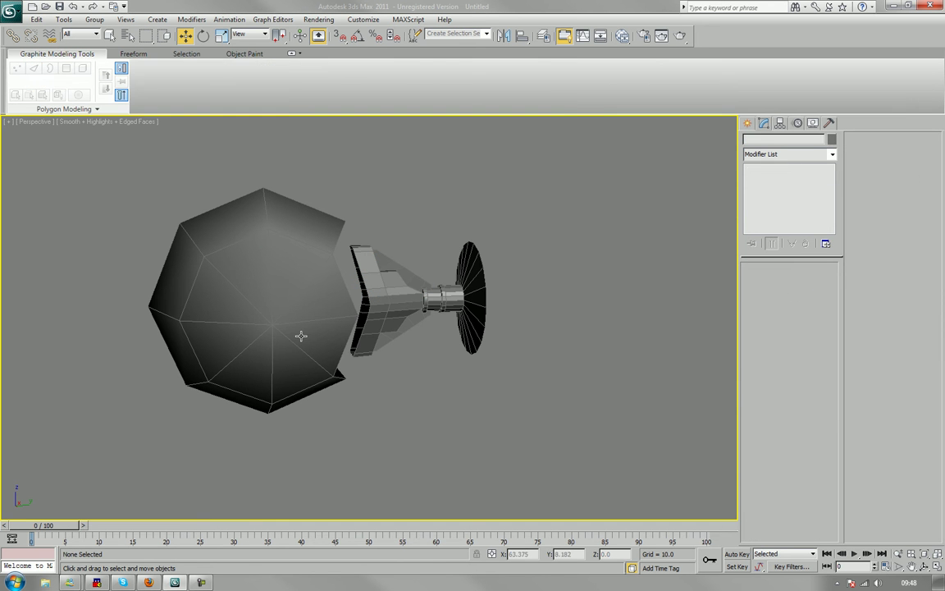
- Turn on angle snap and rotate the sphere about the X axis so its open side faces away from the wing mount
click(302, 332)
key(e)
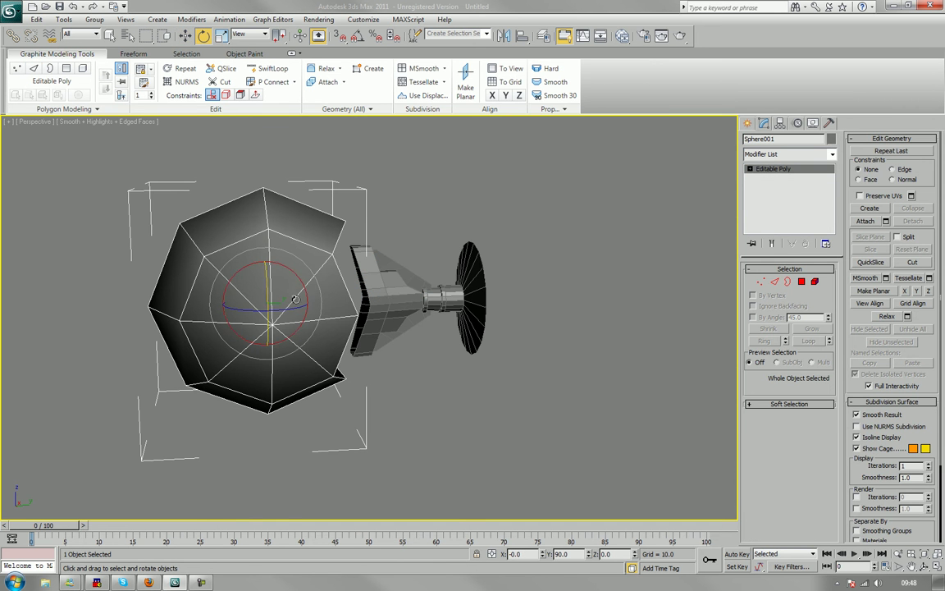
drag(298, 278, 350, 397)
key(ctrl+z)
key(a)
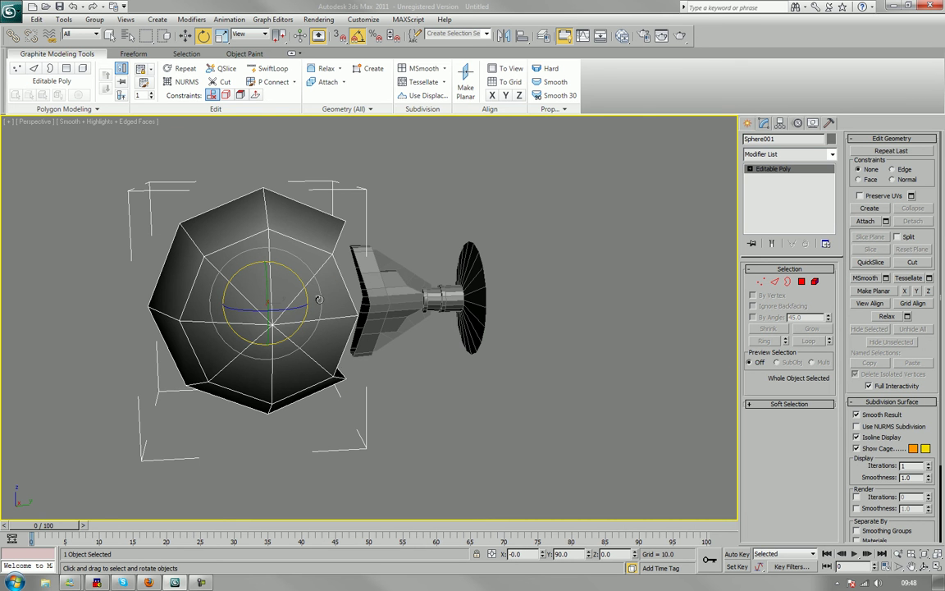
drag(269, 249, 338, 376)
click(543, 421)
mouse_move(546, 420)
alt+middle_down()
mouse_move(494, 491)
mouse_move(464, 426)
mouse_move(510, 396)
mouse_move(525, 399)
mouse_move(530, 414)
alt+middle_up()
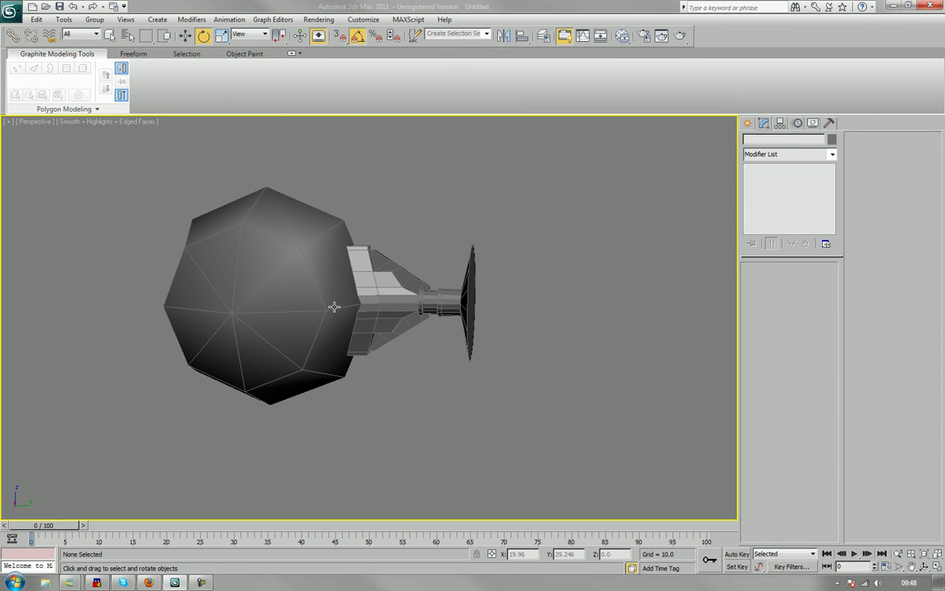
- Delete the 12 sphere polygons on the open half facing away from the wing mount
scroll(332, 342, up, 2)
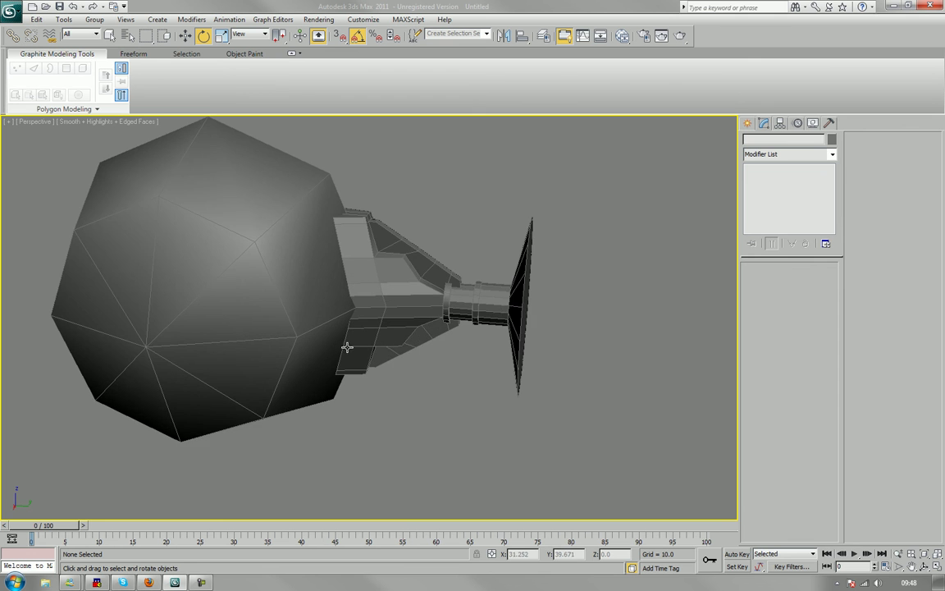
alt+middle_drag(347, 347, 338, 323)
scroll(368, 323, down, 4)
click(286, 315)
click(801, 282)
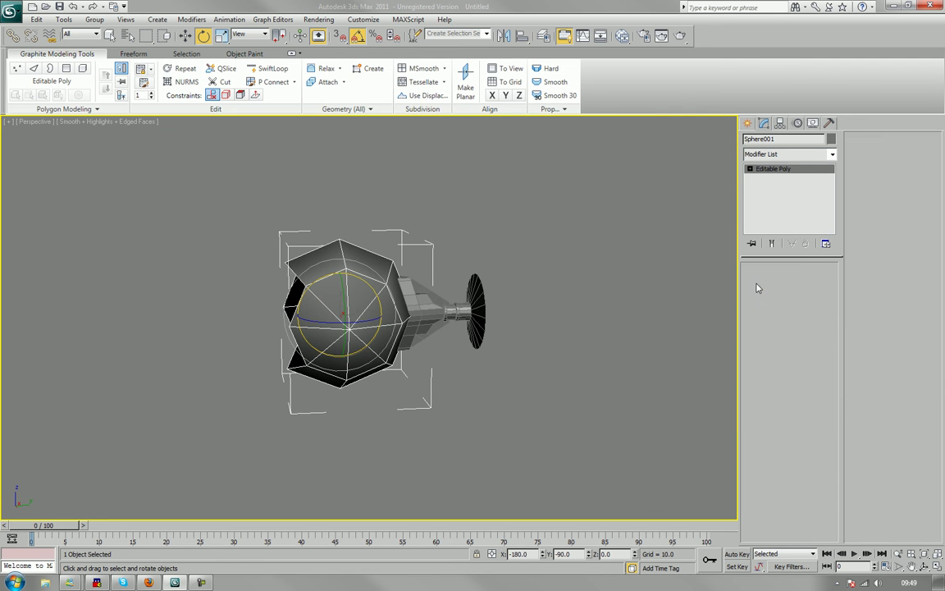
drag(226, 234, 317, 418)
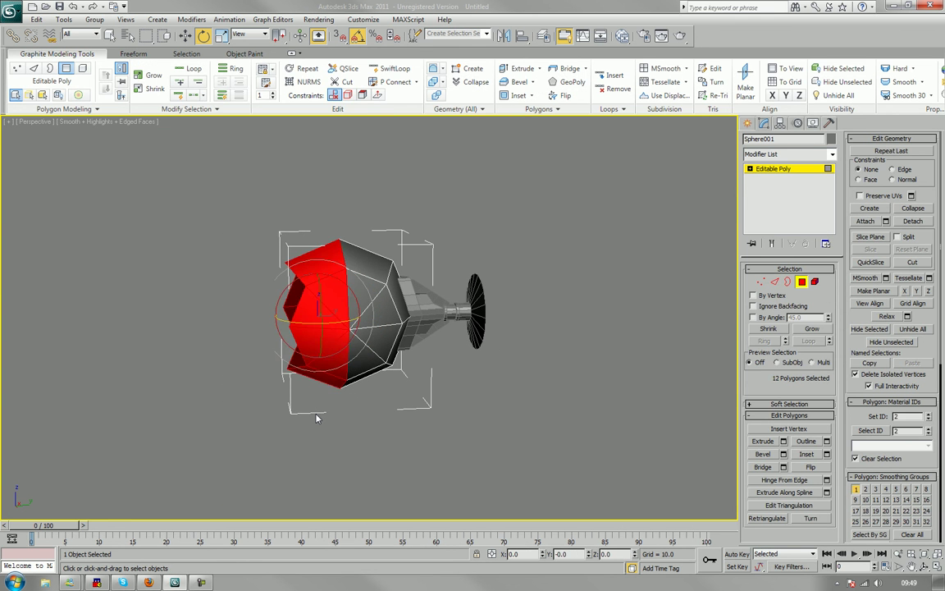
key(Delete)
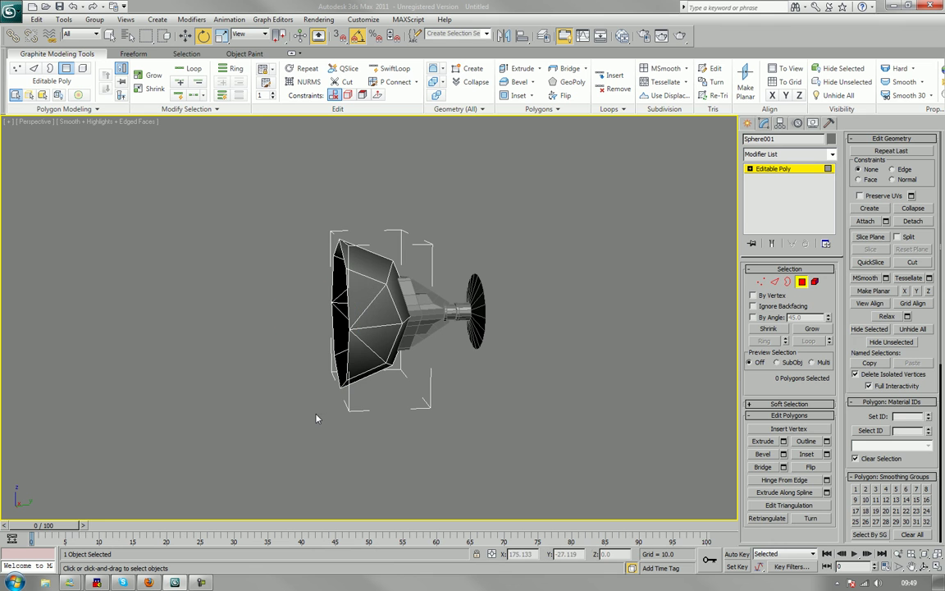
click(802, 282)
click(635, 320)
- Draw a box about 40 long, 47.5 wide and 6.2 high on the outer face of the mount's round end disc
alt+middle_drag(635, 320, 495, 310)
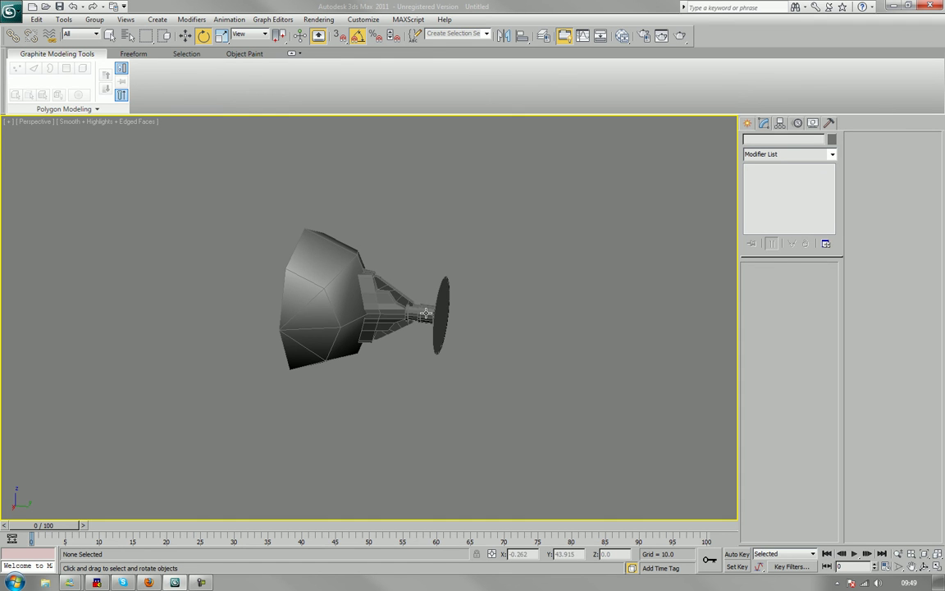
alt+middle_drag(426, 313, 395, 317)
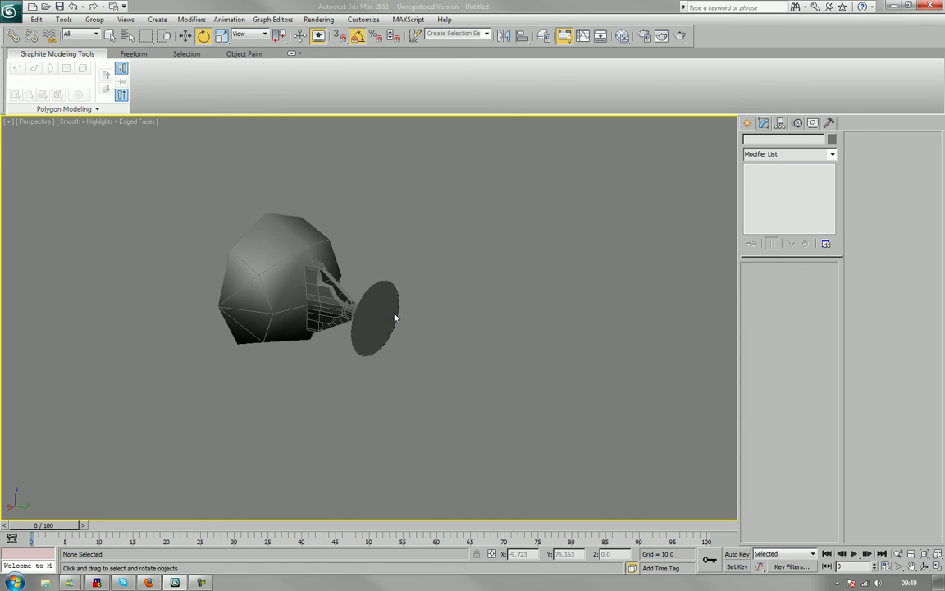
middle_drag(259, 351, 282, 323)
click(747, 124)
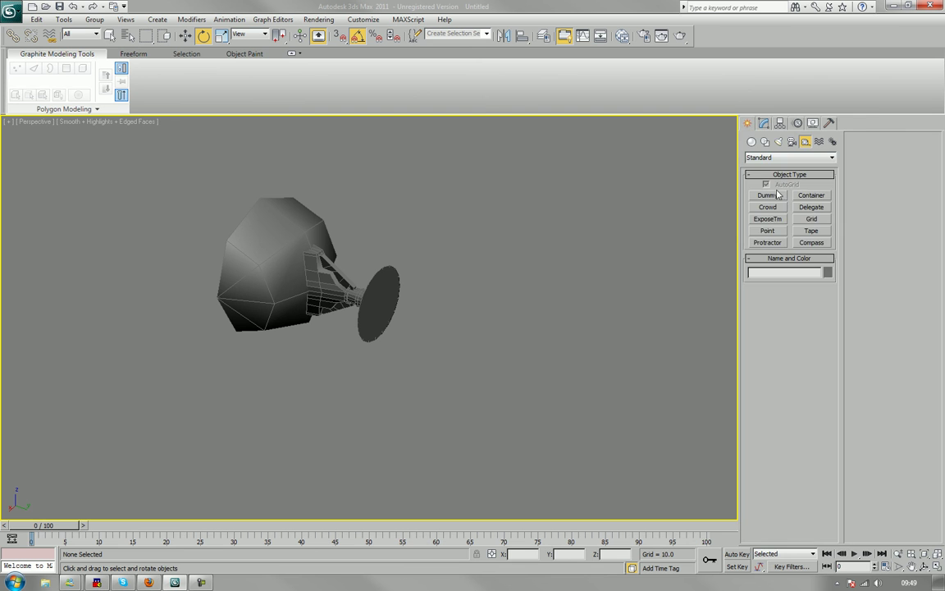
click(751, 143)
click(767, 195)
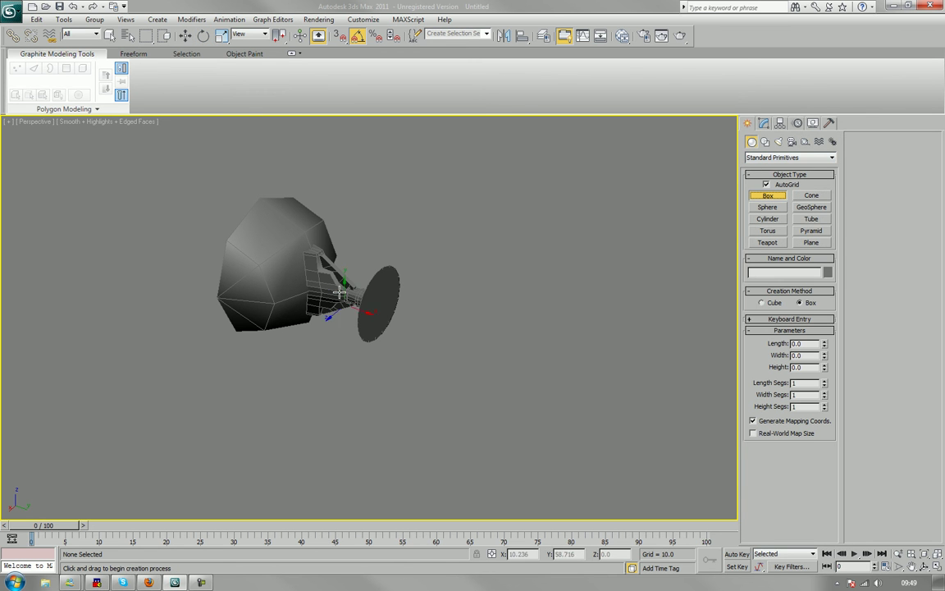
drag(387, 279, 337, 389)
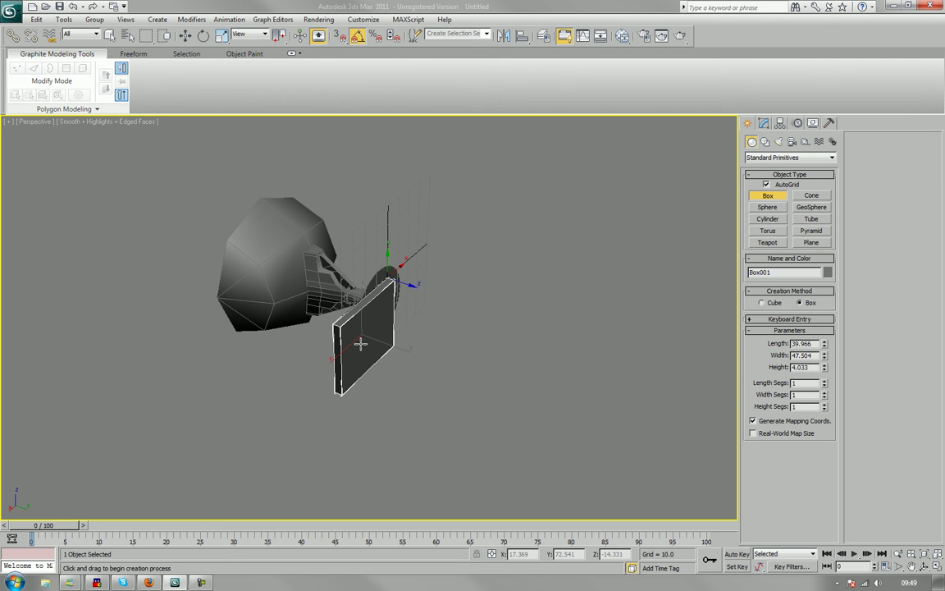
click(363, 343)
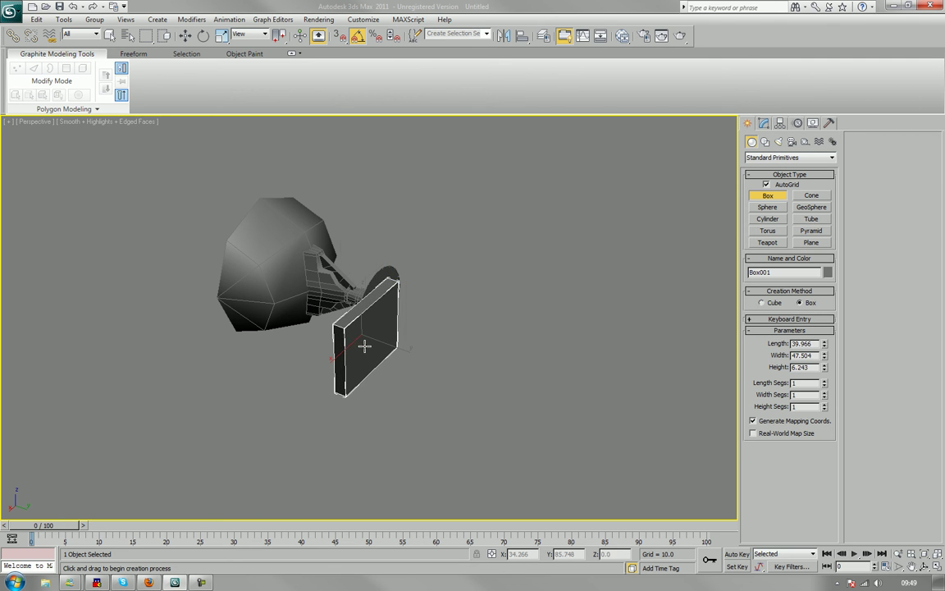
- Move the box in the XZ plane to about X 0.9, Z 0.3 so it is centred behind the end disc
key(e)
alt+middle_drag(423, 328, 320, 329)
key(w)
scroll(379, 332, up, 4)
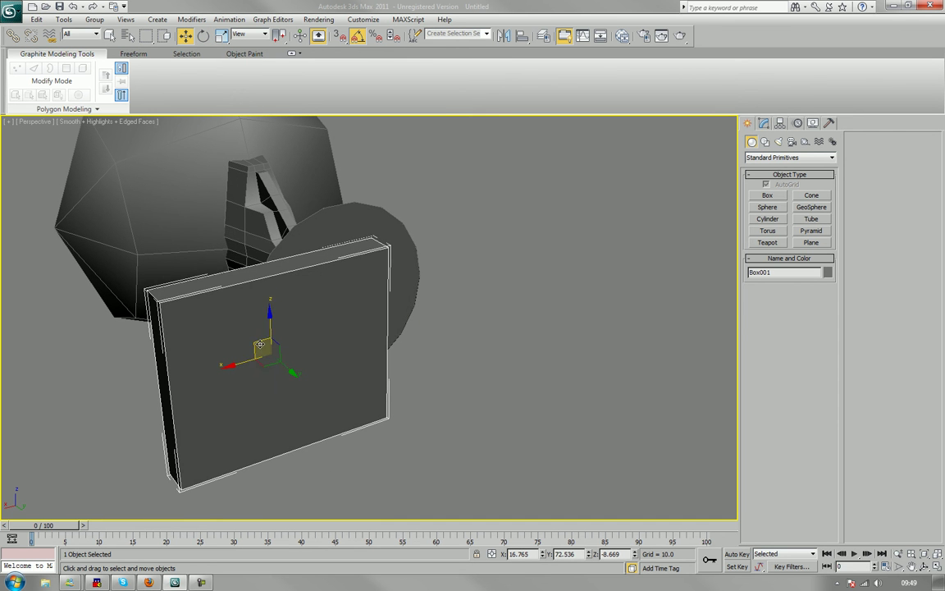
drag(263, 349, 338, 287)
alt+middle_drag(214, 312, 236, 321)
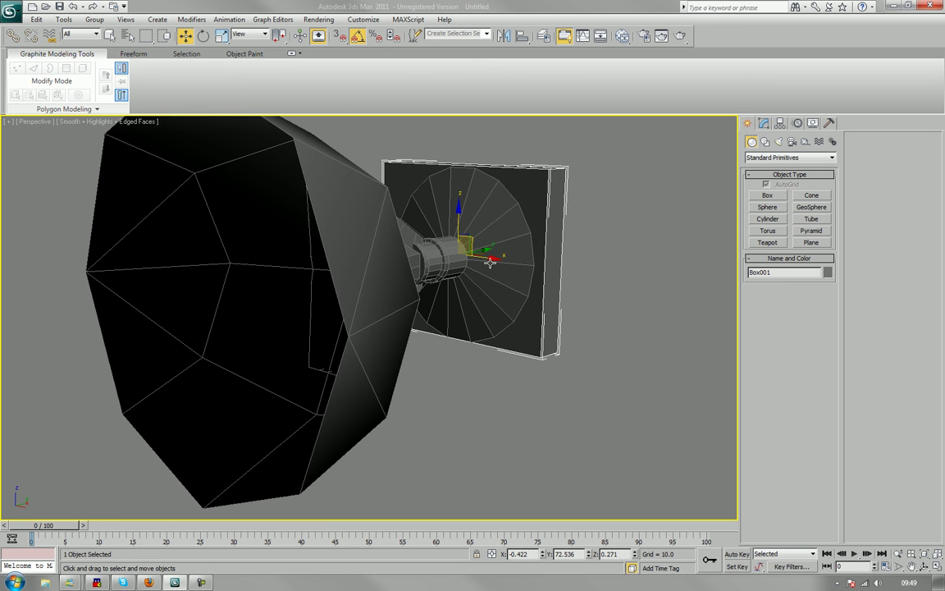
drag(490, 258, 495, 262)
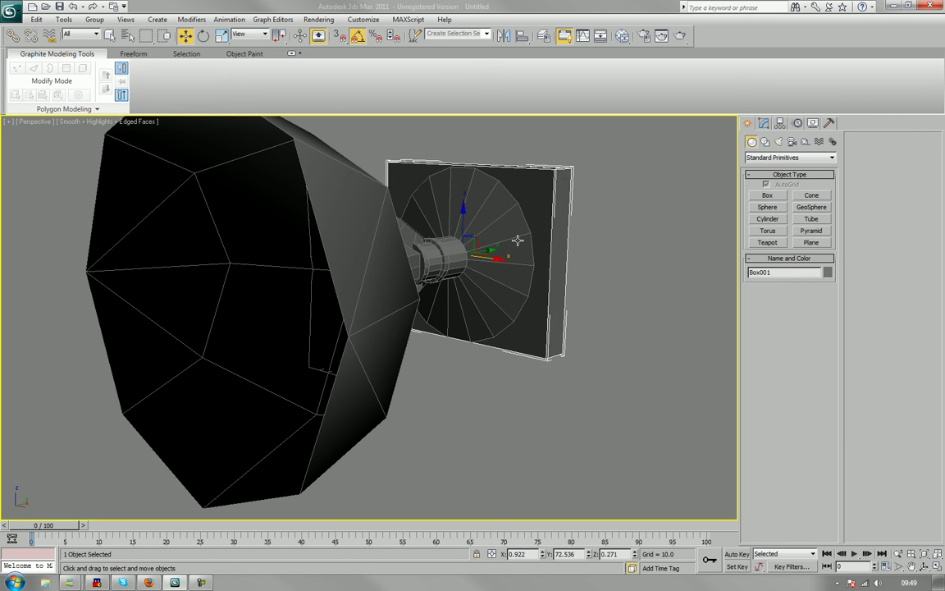
- Set the box's length to 42.849 and convert it to an Editable Poly
click(762, 122)
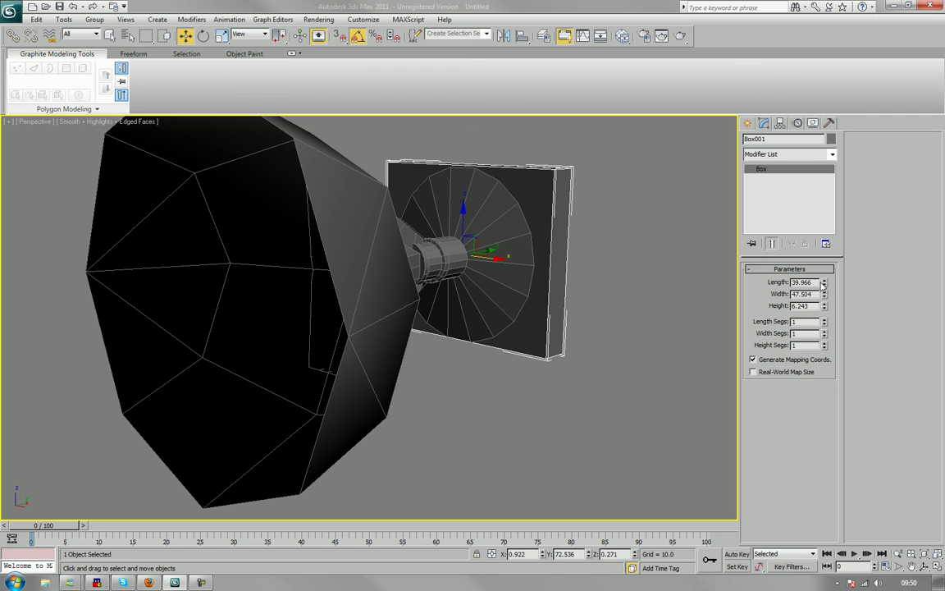
drag(824, 284, 827, 279)
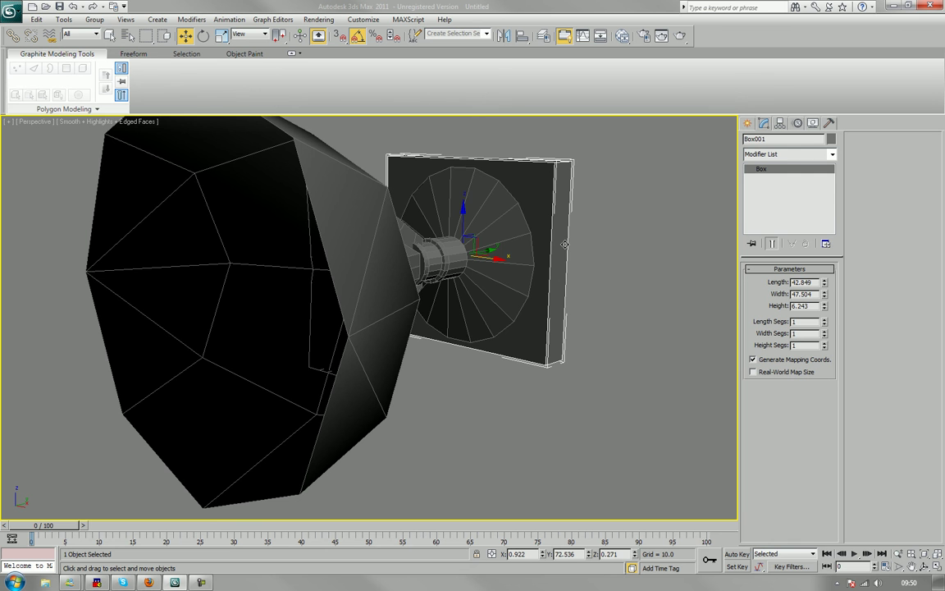
alt+middle_drag(565, 244, 481, 263)
right_click(455, 272)
mouse_move(496, 380)
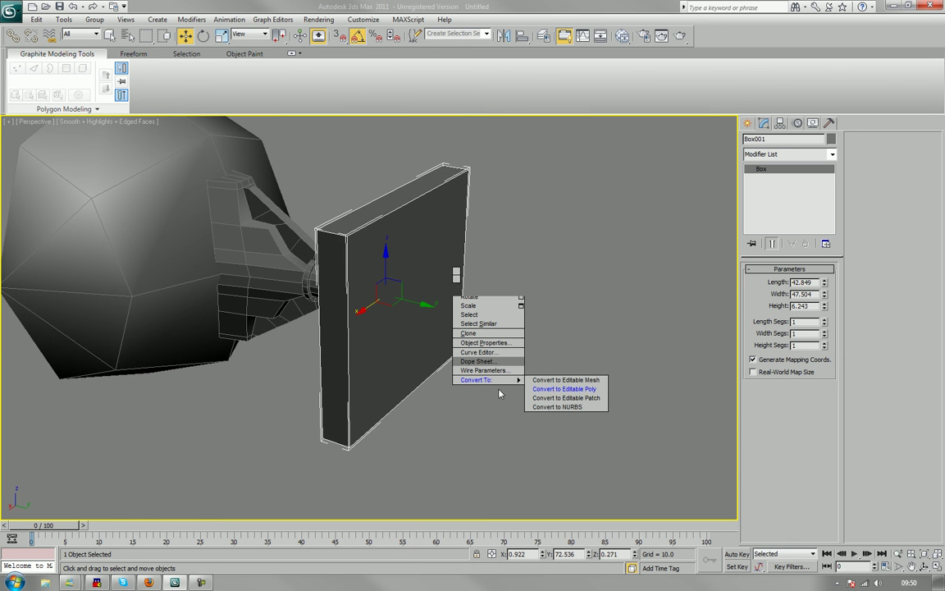
click(566, 388)
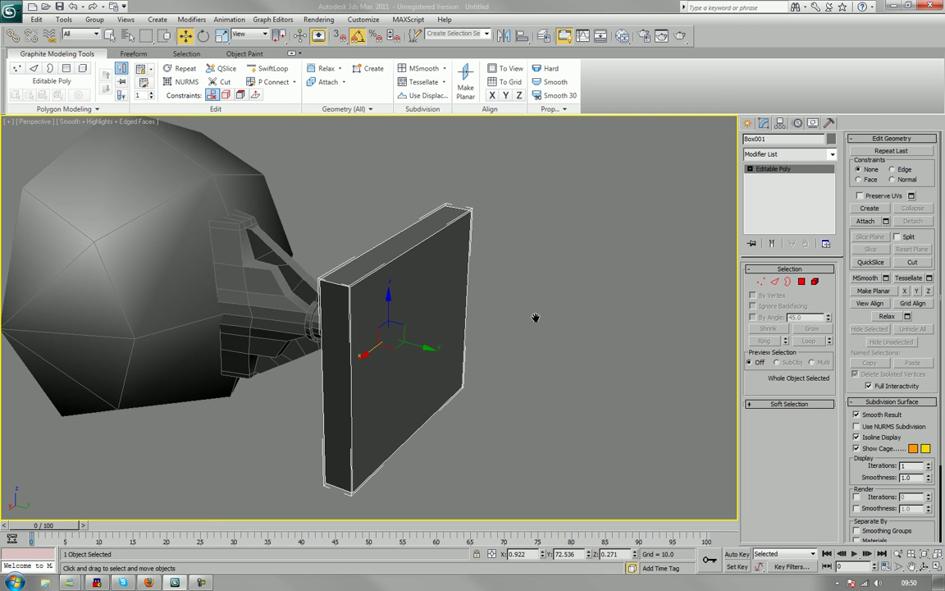
- Rename the box as wing
double_click(804, 138)
text(wing)
click(602, 280)
- Move the wing's four negative-X end vertices outward to about X -46 to stretch the panel sideways
scroll(579, 275, down, 4)
alt+middle_drag(579, 275, 509, 237)
click(376, 298)
middle_drag(358, 284, 300, 252)
scroll(383, 282, down, 2)
scroll(408, 280, up, 4)
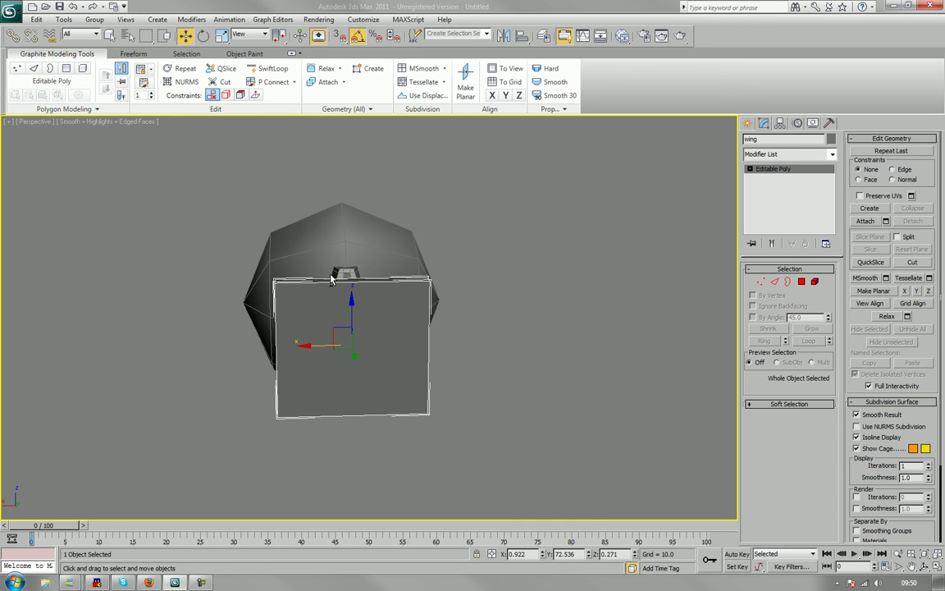
click(759, 282)
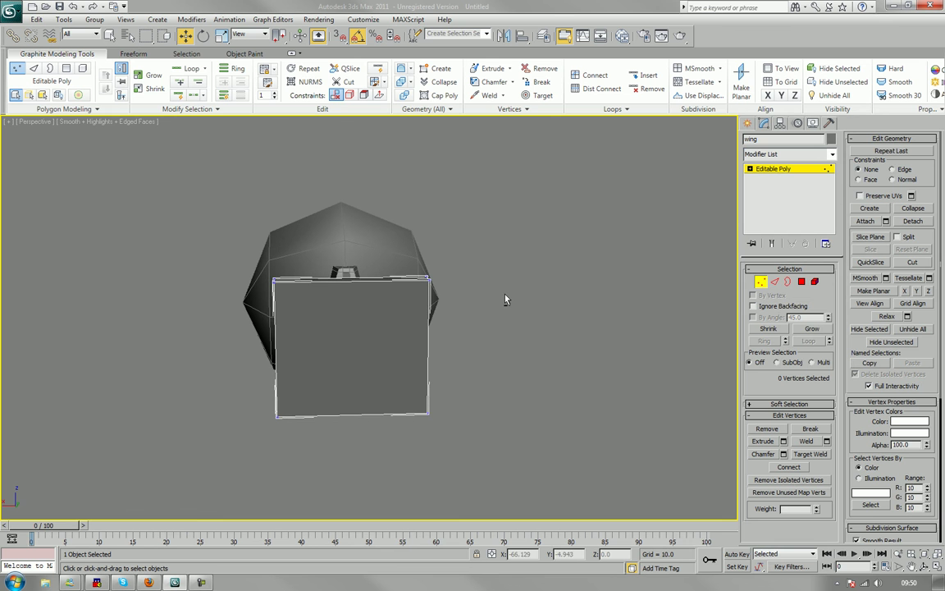
mouse_move(500, 303)
alt+middle_down()
mouse_move(483, 289)
mouse_move(484, 313)
alt+middle_up()
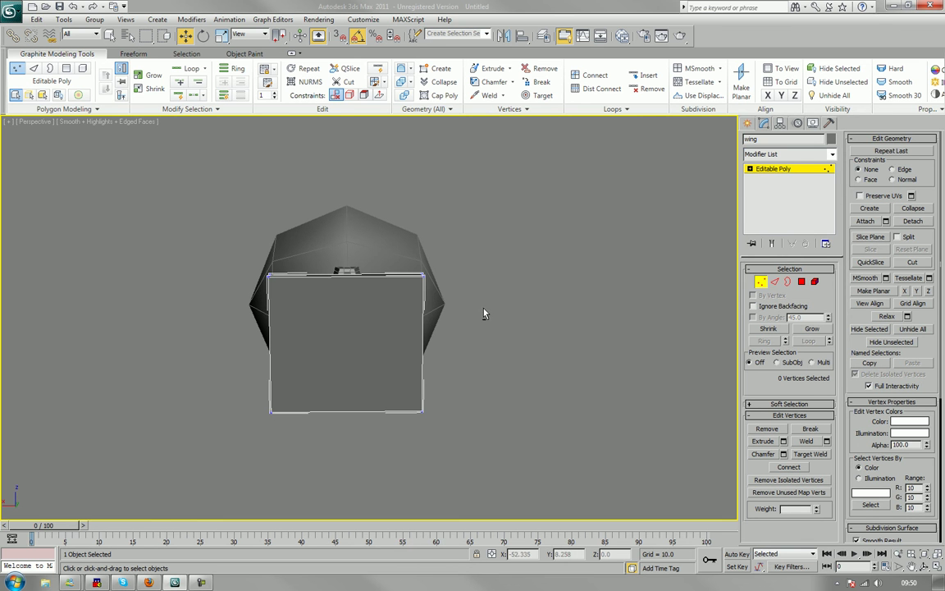
drag(430, 238, 402, 459)
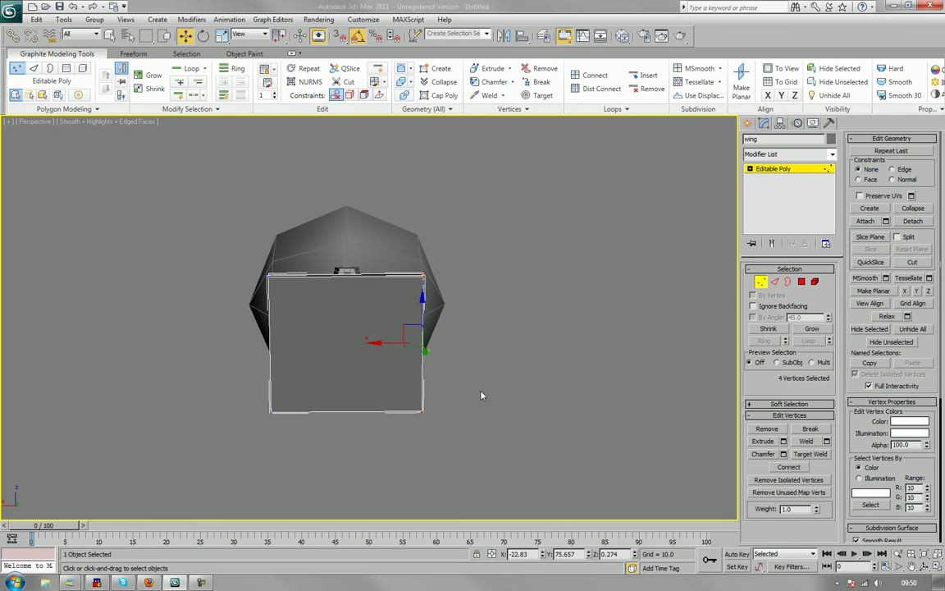
drag(390, 343, 464, 348)
alt+middle_drag(577, 293, 409, 281)
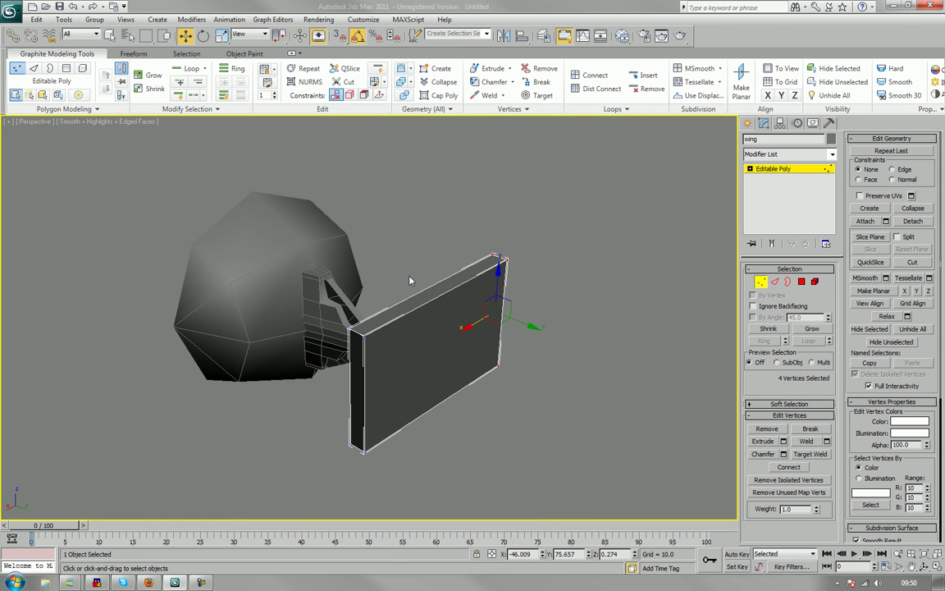
- Extrude the wing's upper and lower polygons together, adding a section above and below the panel
click(800, 283)
click(450, 283)
alt+middle_drag(452, 312, 411, 333)
ctrl+click(425, 348)
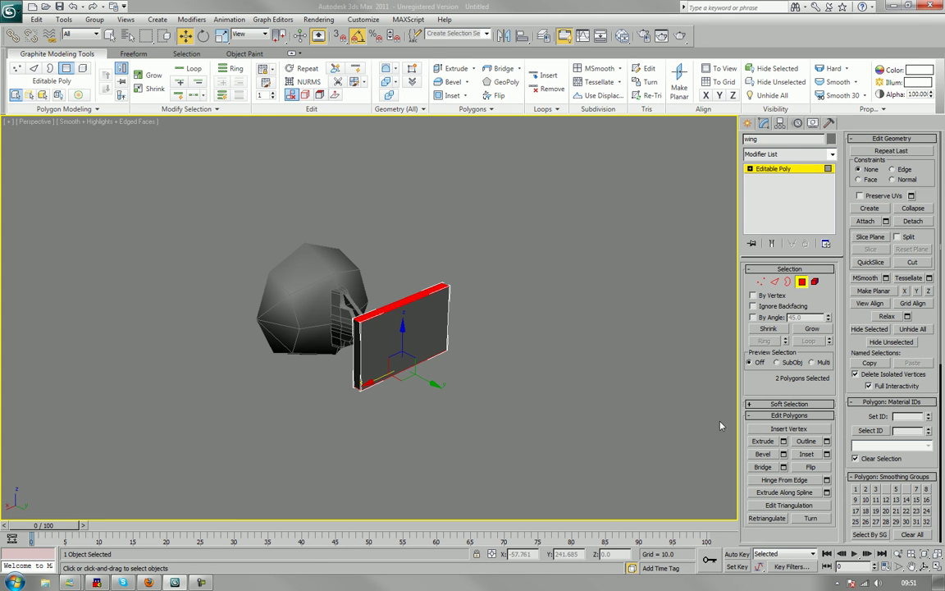
key(shift+e)
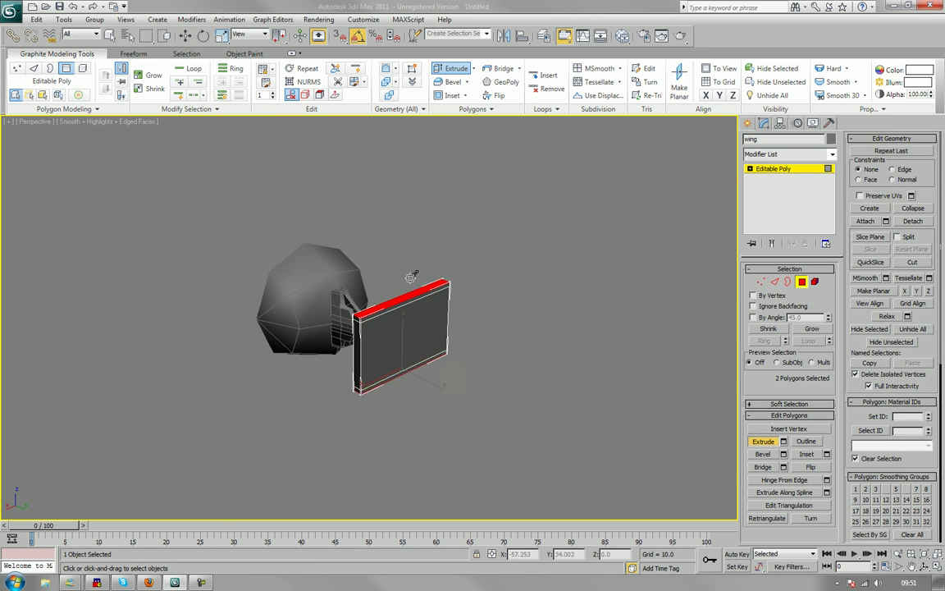
drag(411, 278, 382, 107)
- Move the four negative-X corner vertices of the wing's upper and lower ends inward to about X -14.3, tapering both end sections
alt+middle_drag(568, 293, 636, 296)
key(1)
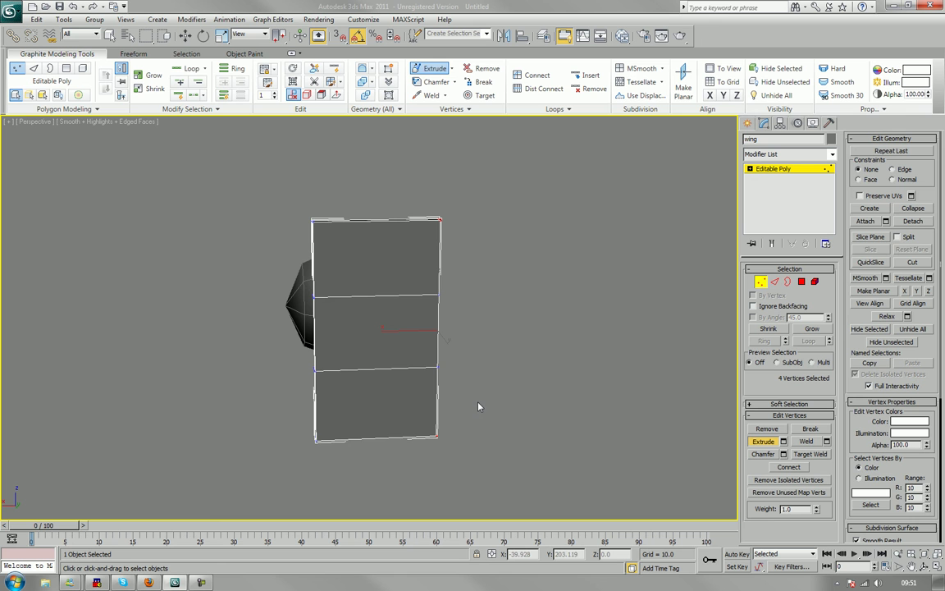
key(w)
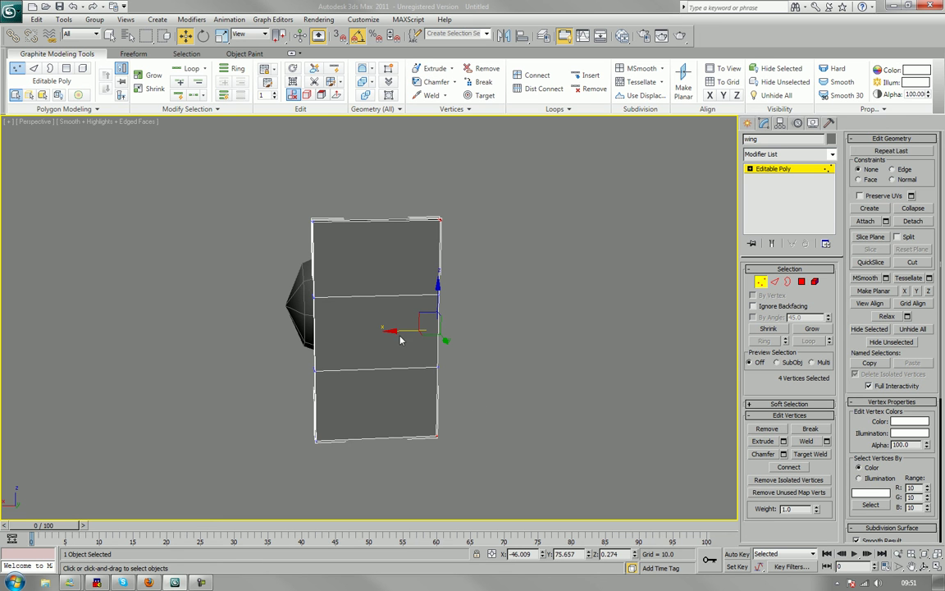
drag(400, 340, 337, 338)
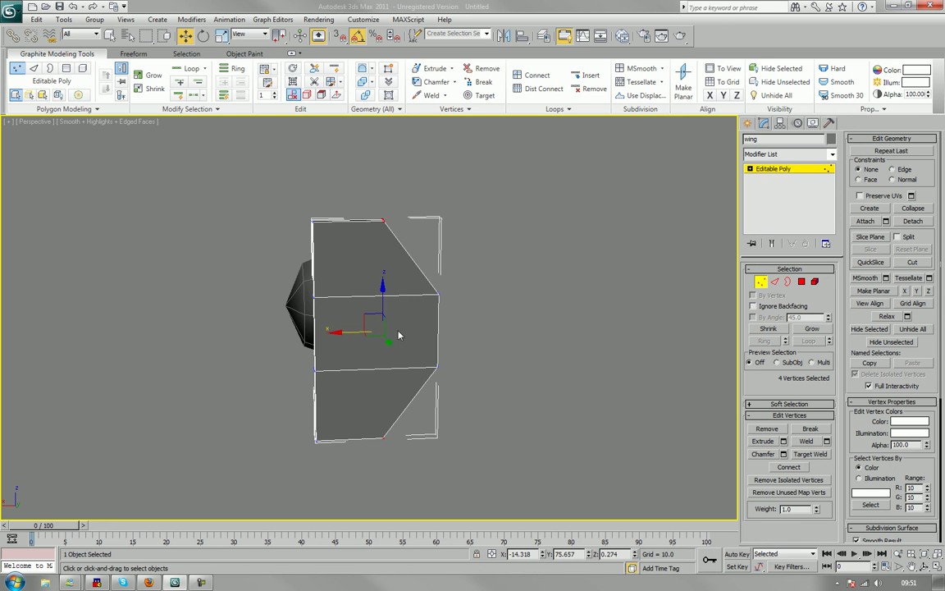
- Move the eight vertices of the wing's upper and lower ends toward the hull to about Y 41.4, angling both end sections
alt+middle_drag(329, 343, 326, 322)
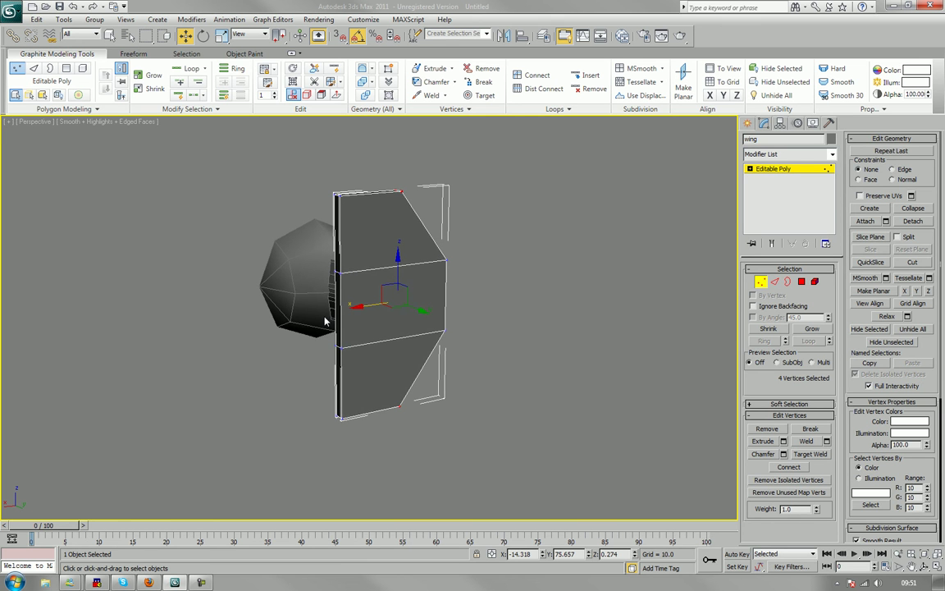
middle_drag(246, 334, 266, 348)
scroll(263, 354, down, 2)
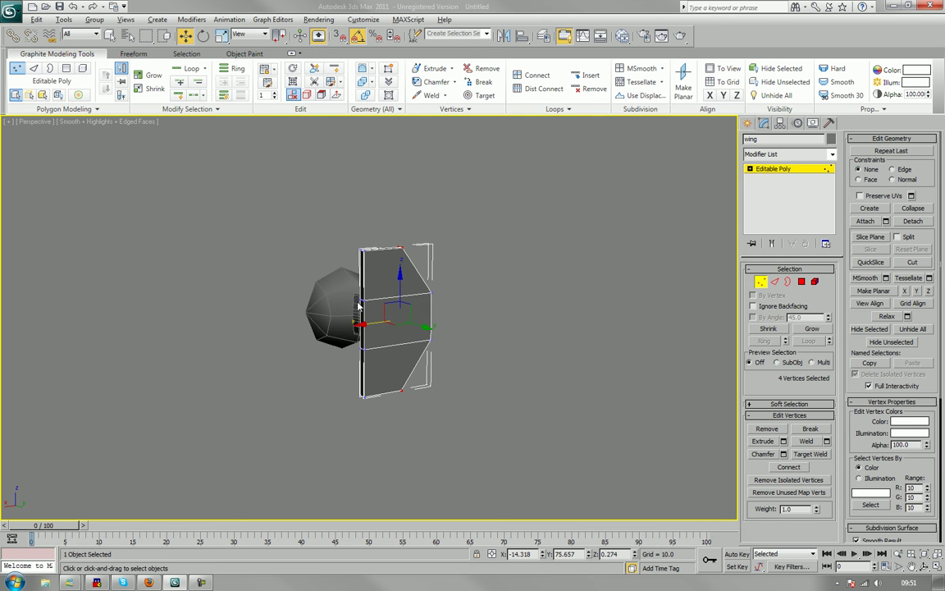
alt+middle_drag(359, 306, 421, 312)
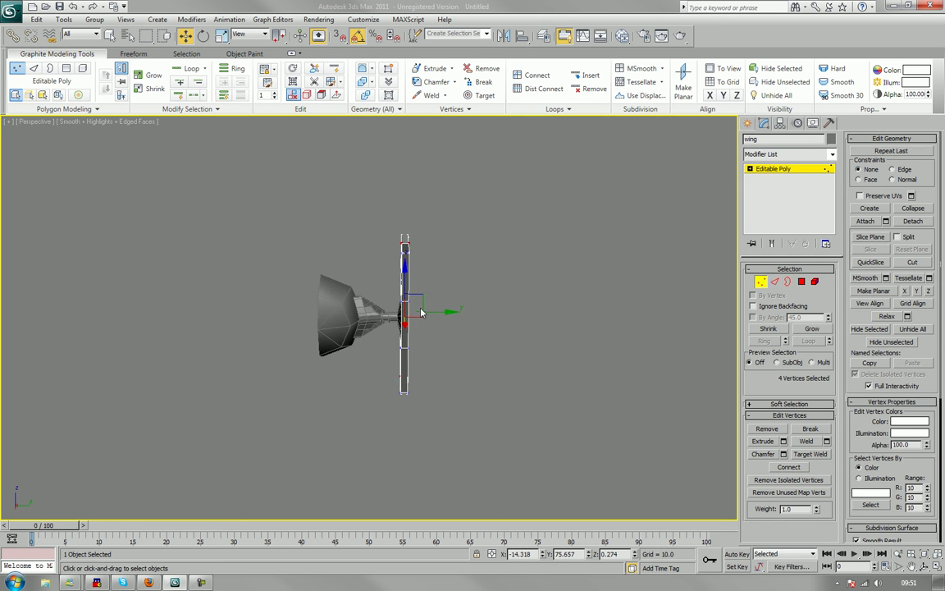
scroll(377, 278, up, 6)
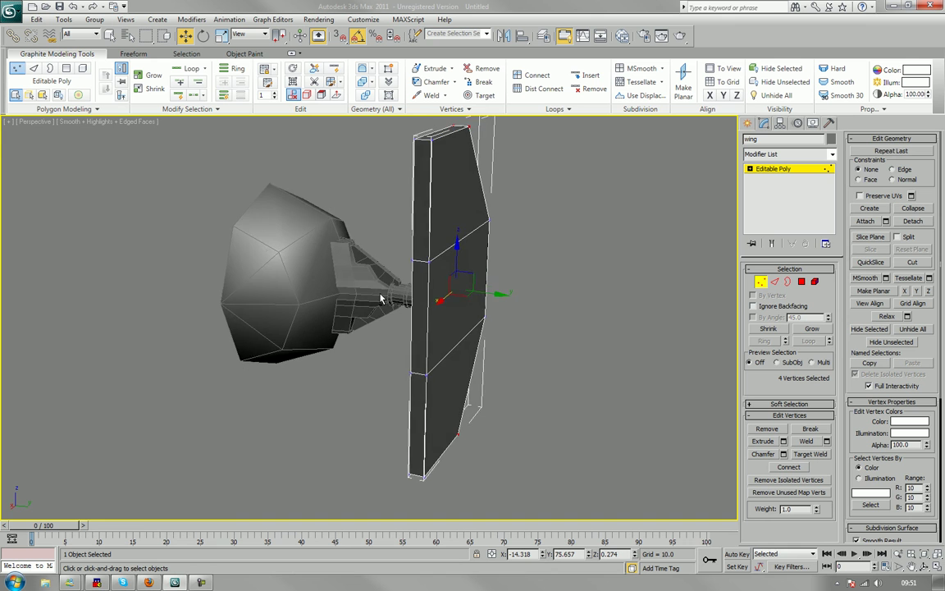
scroll(380, 299, down, 4)
alt+middle_drag(406, 287, 373, 286)
key(l)
scroll(433, 278, up, 3)
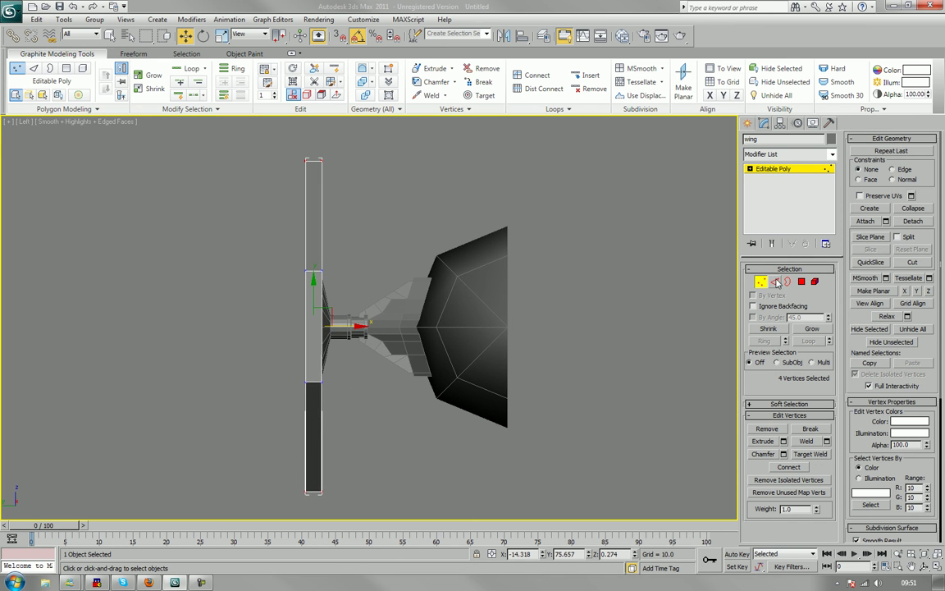
drag(274, 134, 328, 165)
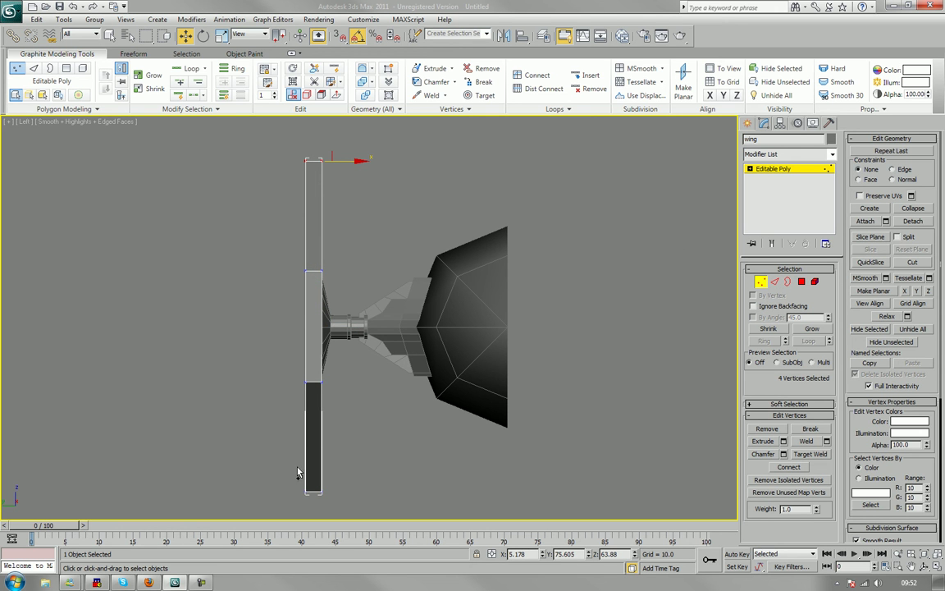
drag(291, 482, 327, 263)
drag(348, 326, 436, 351)
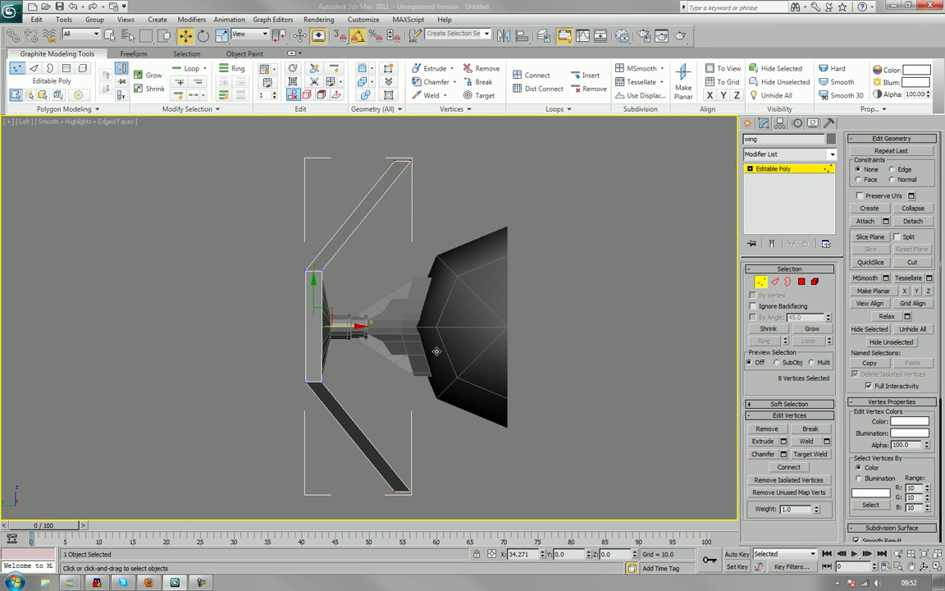
key(ctrl+z)
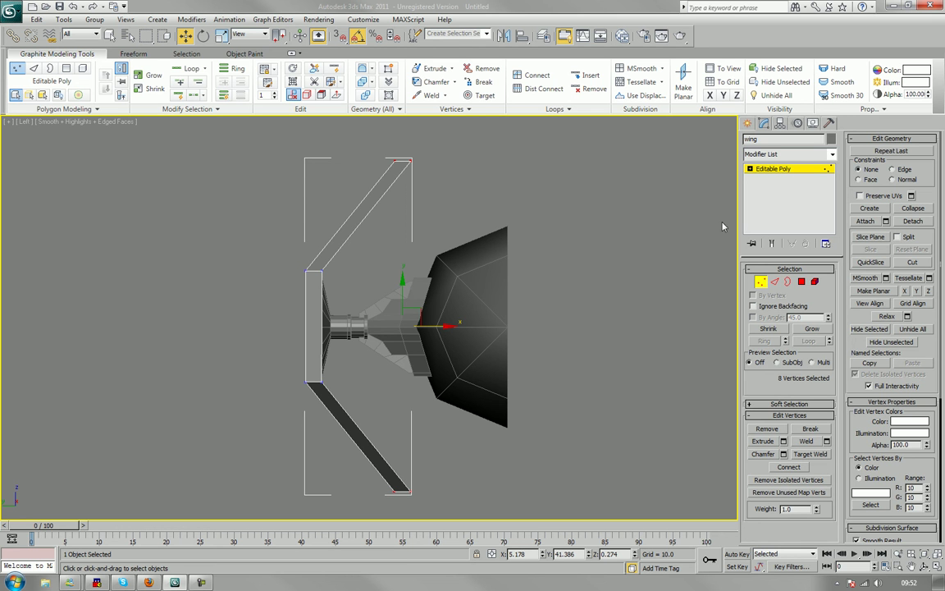
- Scale the four outer-face vertices of the wing's middle section vertically apart to angle its two bend joints
click(425, 165)
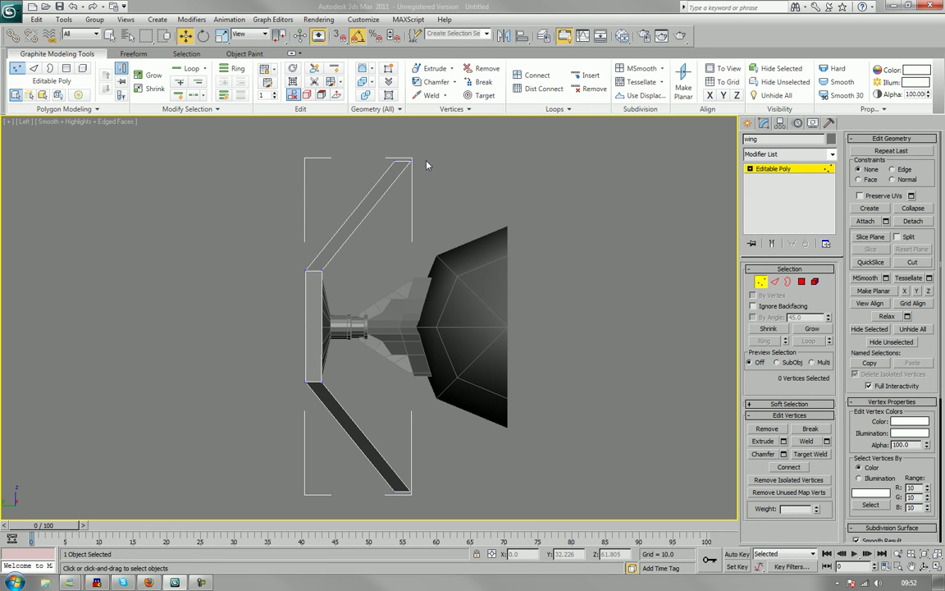
mouse_move(424, 159)
mouse_down()
mouse_move(402, 177)
mouse_move(421, 175)
mouse_up()
scroll(423, 189, up, 3)
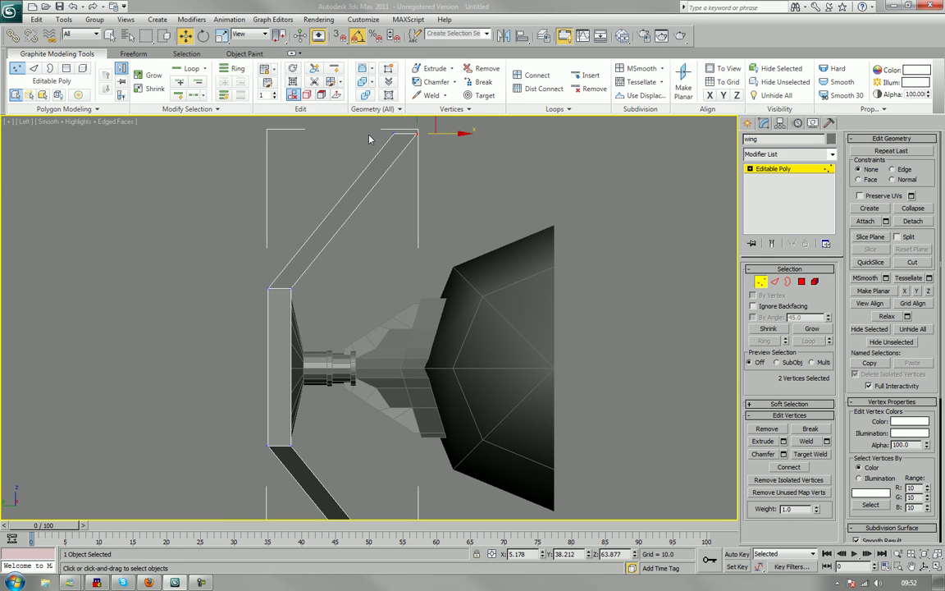
middle_drag(440, 145, 436, 204)
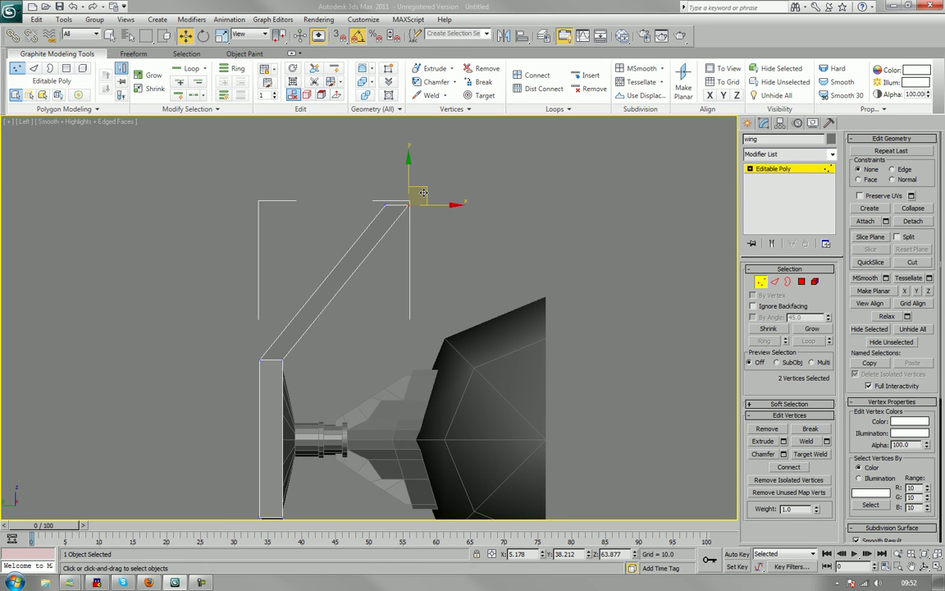
click(376, 196)
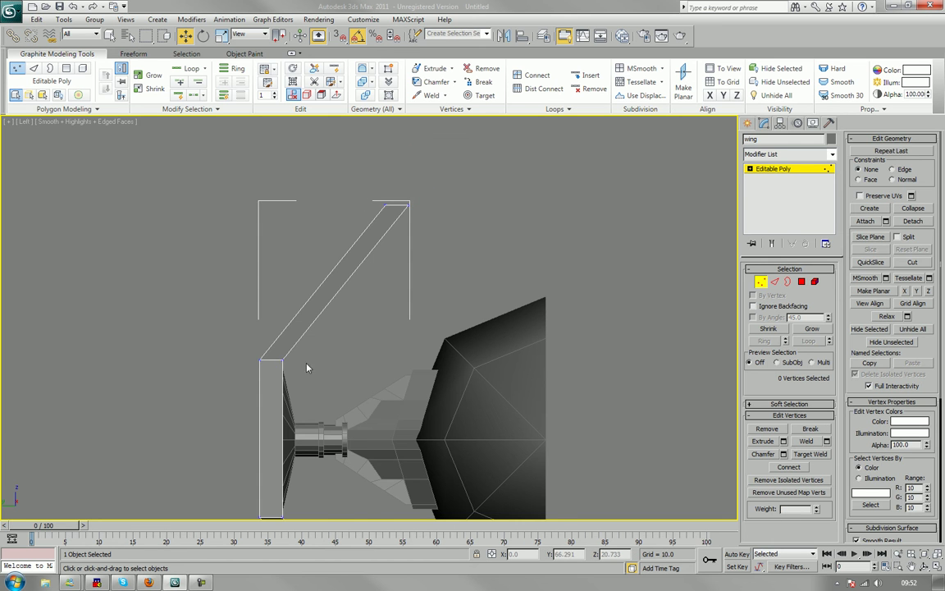
middle_drag(306, 369, 339, 273)
drag(276, 267, 293, 469)
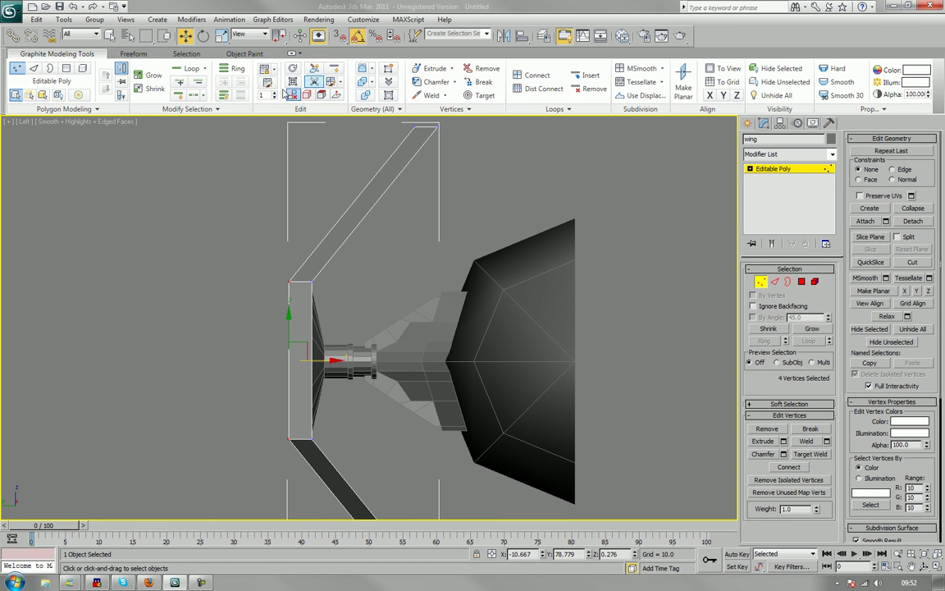
click(222, 36)
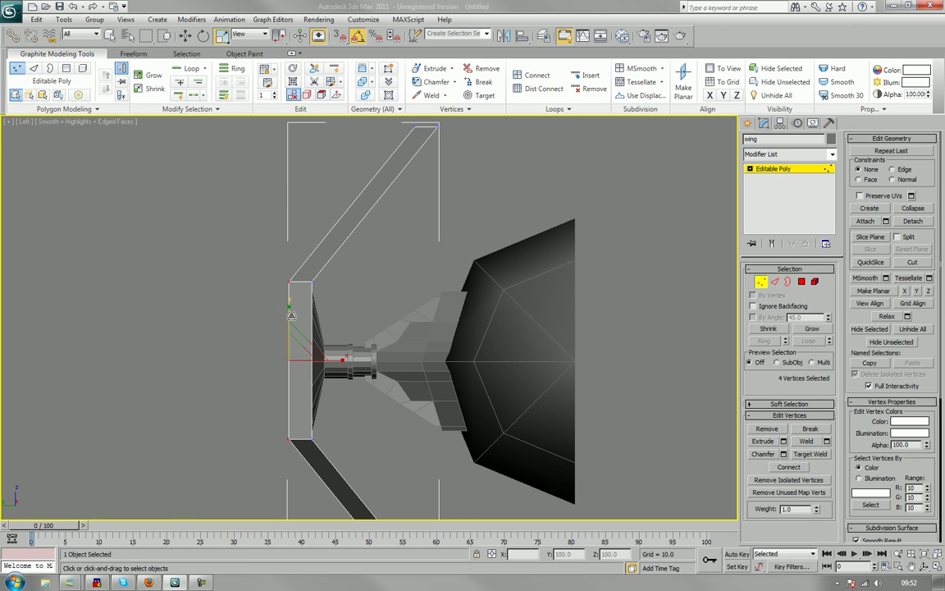
drag(288, 316, 287, 310)
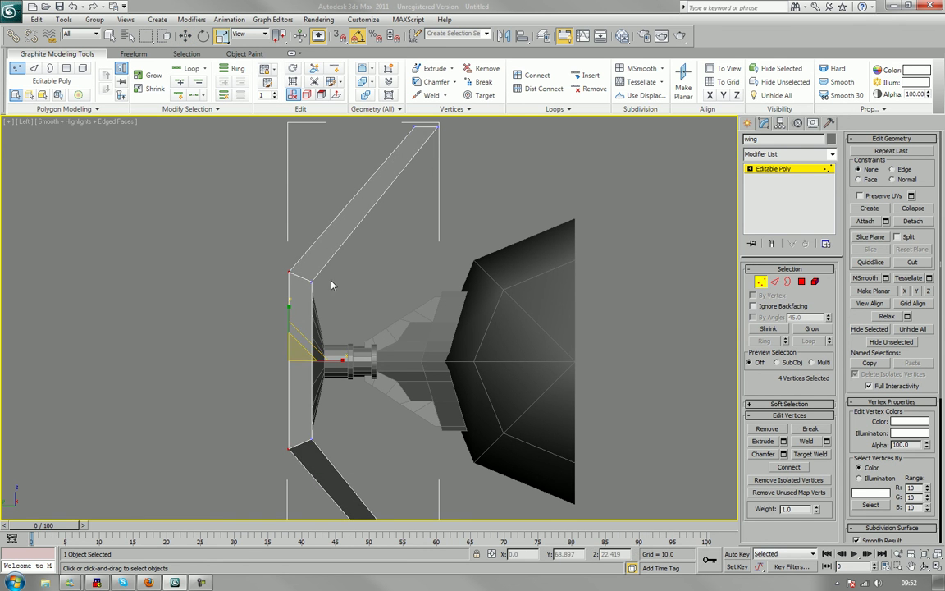
- Move the two outer vertices of the wing's upper tip to about Y 43.0, Z 66.9 to square off its end
middle_drag(297, 252, 295, 271)
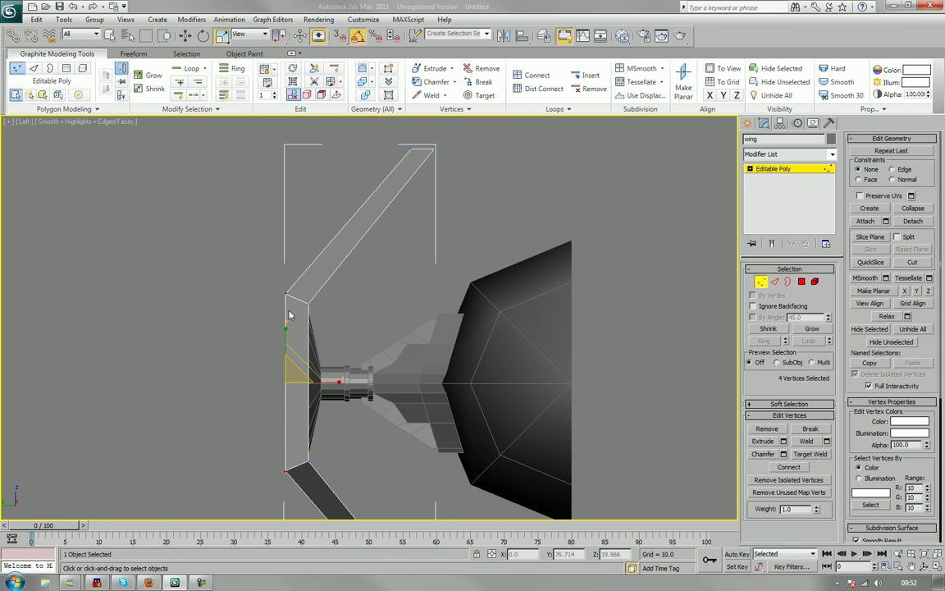
middle_drag(327, 348, 298, 378)
scroll(304, 373, up, 2)
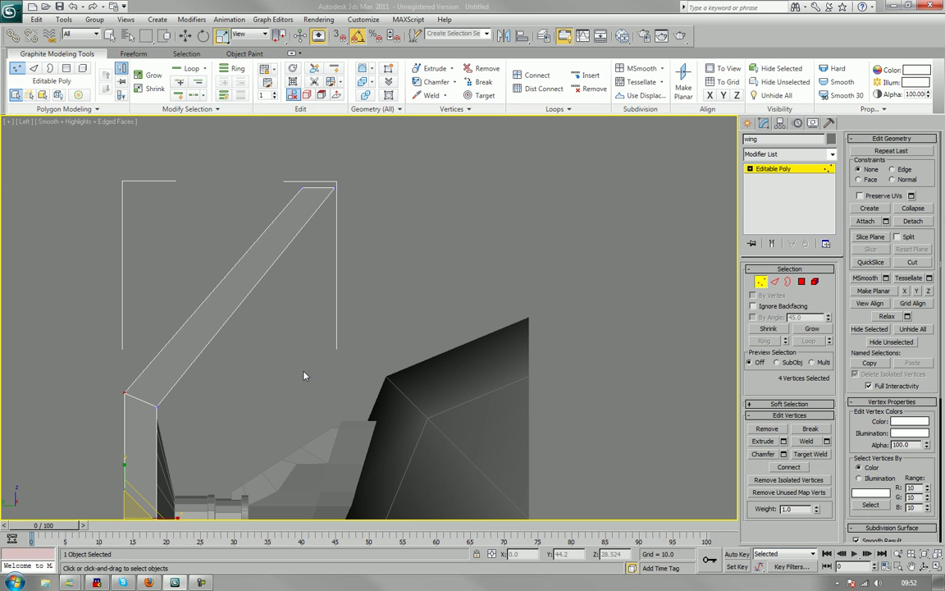
click(290, 177)
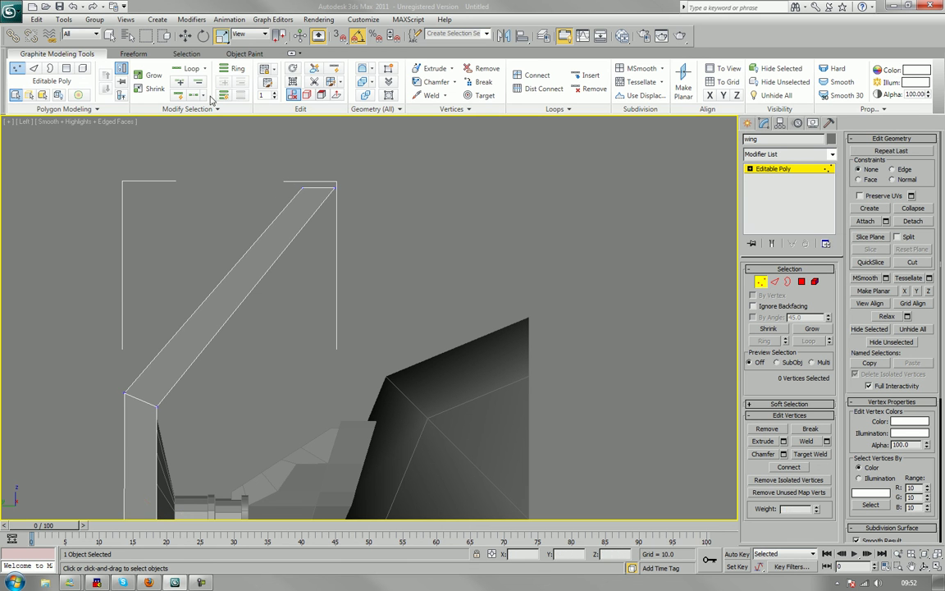
drag(271, 168, 326, 158)
key(w)
- Move the two outer vertices of the wing's lower tip about 1.9 toward the hull and 3.3 down to square off its end
middle_drag(328, 283, 335, 153)
scroll(333, 188, down, 2)
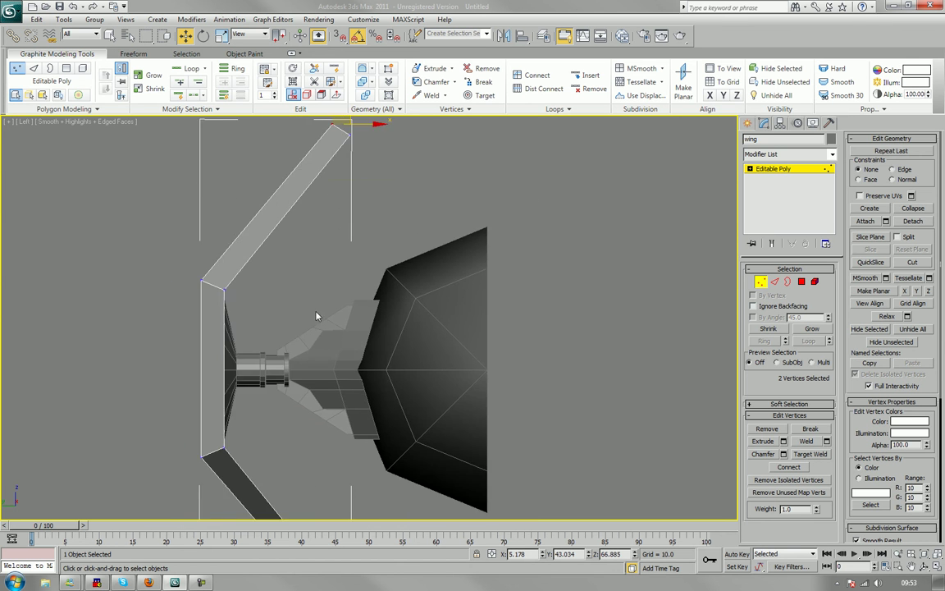
middle_drag(316, 315, 279, 193)
scroll(325, 215, down, 1)
scroll(287, 211, up, 2)
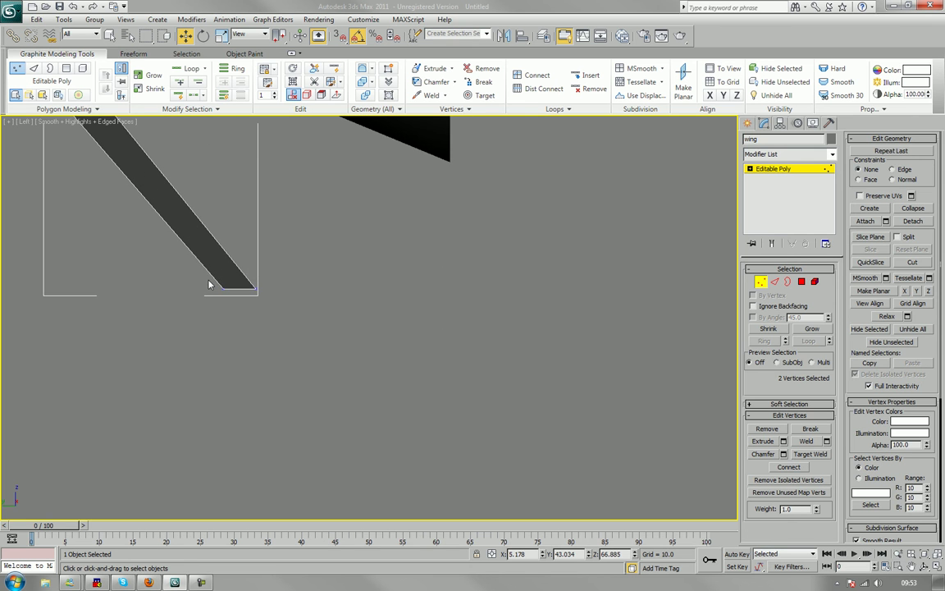
middle_drag(209, 284, 297, 372)
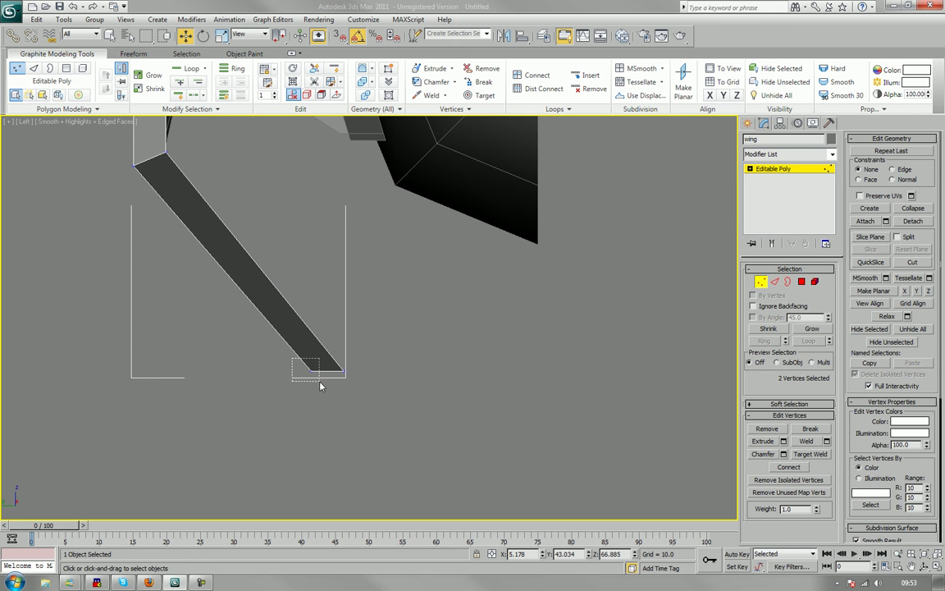
drag(319, 382, 338, 376)
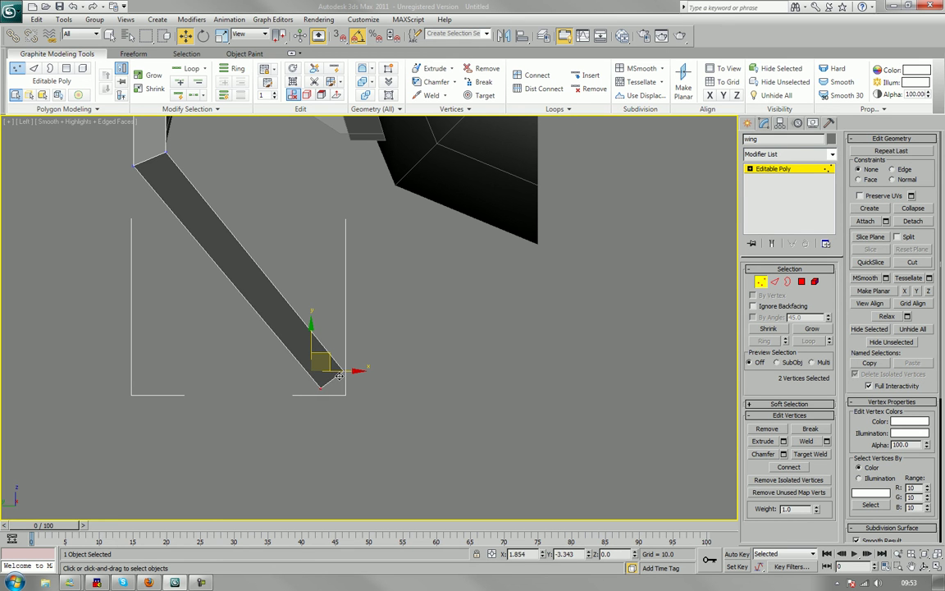
drag(339, 376, 340, 378)
click(403, 337)
- Extrude the positive-X side polygons of the wing's upper and lower sections a short distance outward
scroll(392, 327, down, 3)
middle_drag(393, 262, 421, 336)
key(p)
key(z)
scroll(383, 382, down, 5)
scroll(407, 348, up, 5)
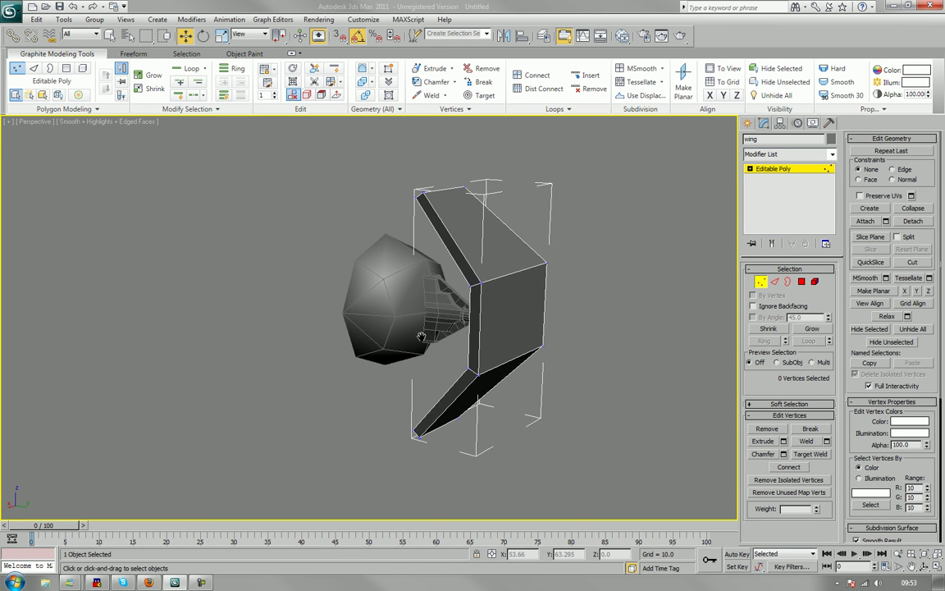
click(802, 281)
click(462, 276)
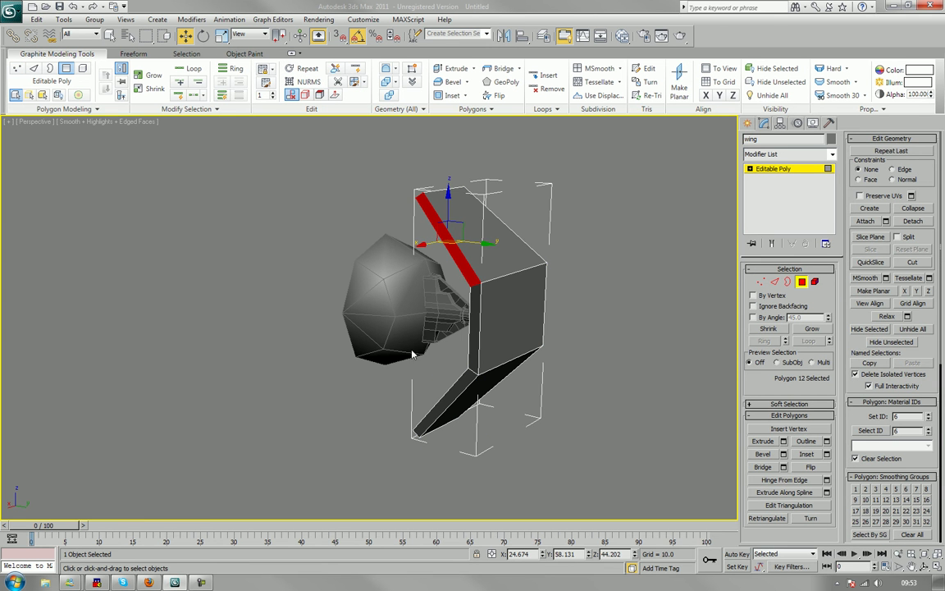
middle_drag(413, 354, 372, 348)
ctrl+click(416, 384)
alt+middle_drag(480, 376, 463, 373)
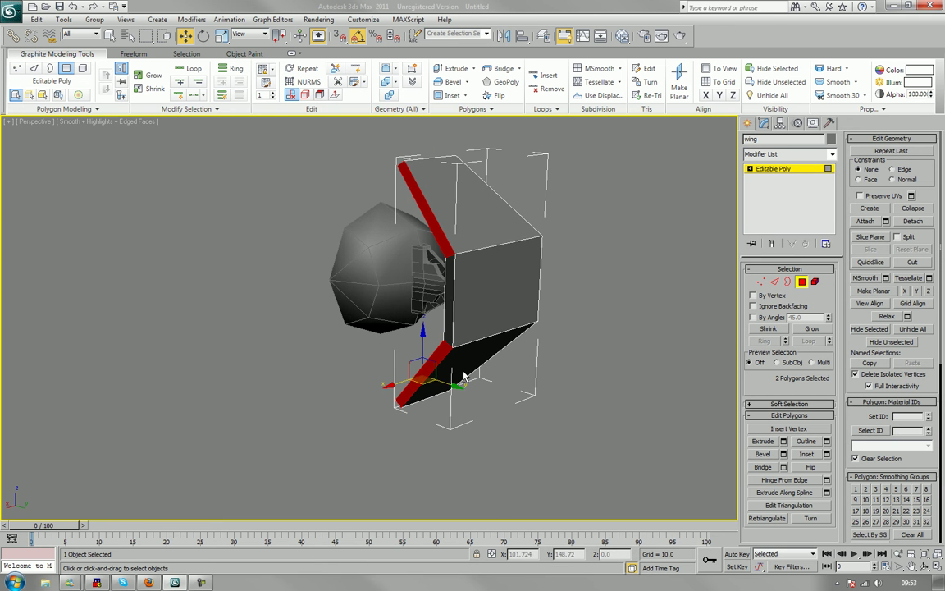
click(763, 441)
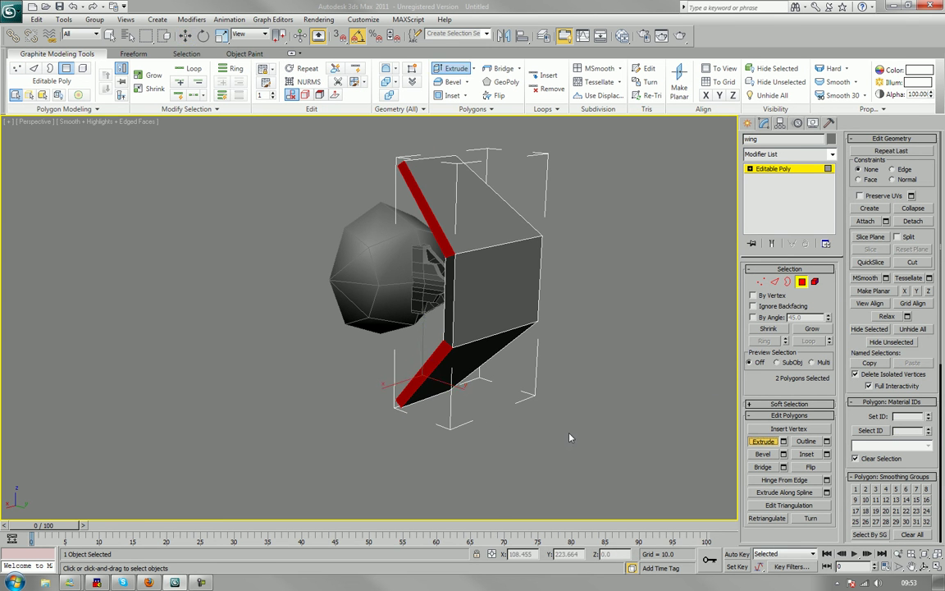
drag(416, 383, 444, 318)
- Move the two extruded side polygons far outward along X to lengthen the wing's upper and lower prongs
key(w)
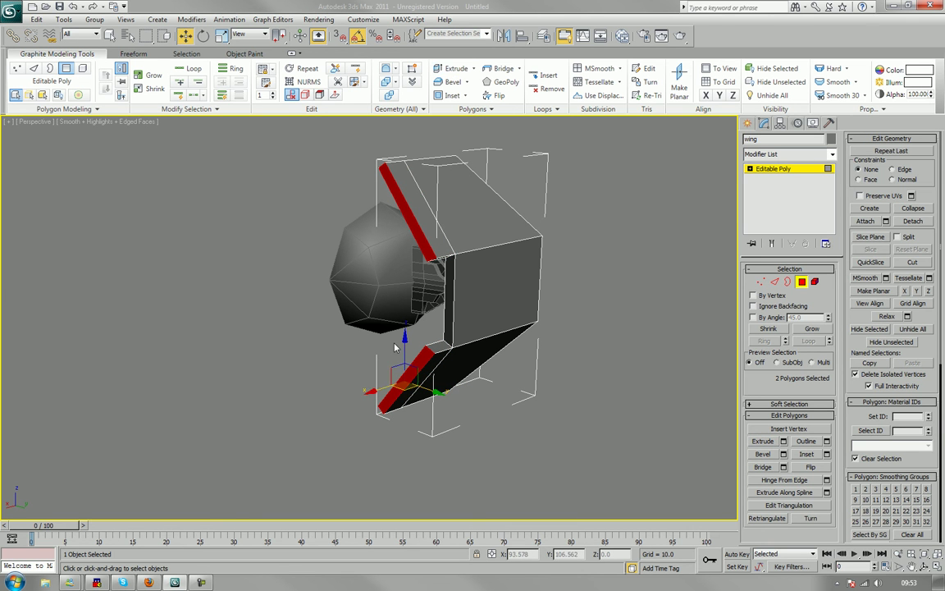
drag(370, 392, 201, 402)
alt+middle_drag(201, 402, 555, 429)
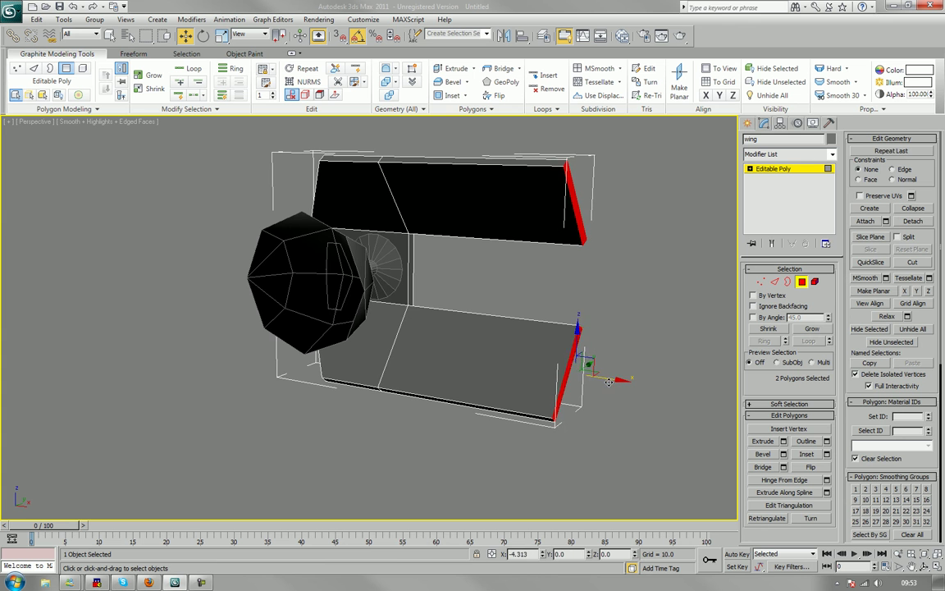
alt+middle_drag(637, 295, 465, 306)
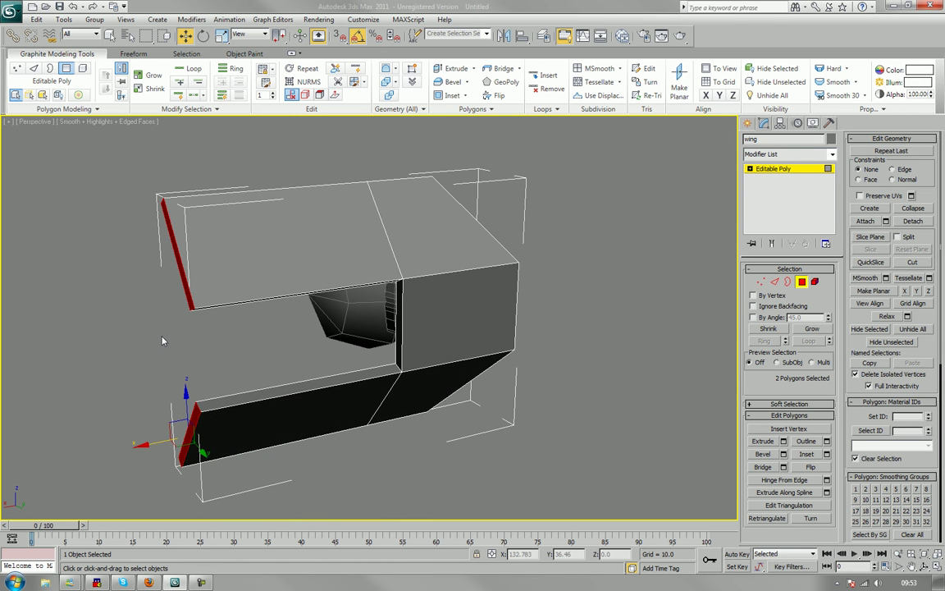
- Connect the two long edges of the upper prong's end face with 1 segment and a slide of about -86
click(775, 281)
middle_drag(240, 280, 259, 309)
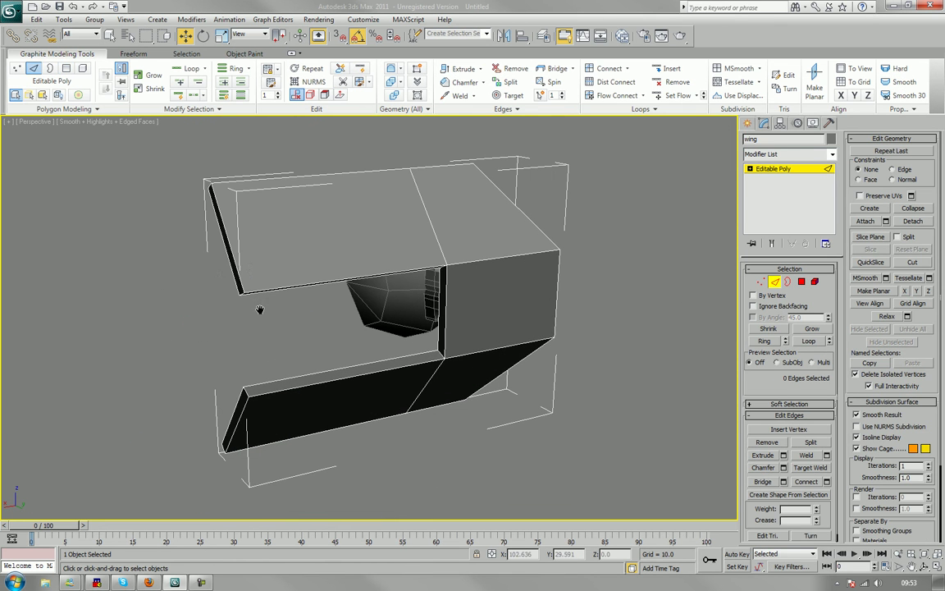
click(238, 281)
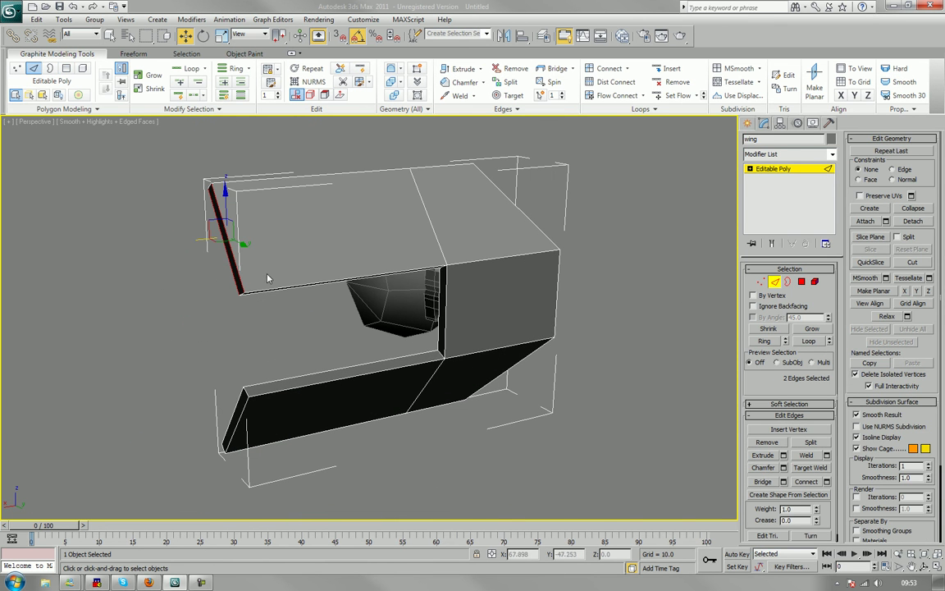
click(826, 482)
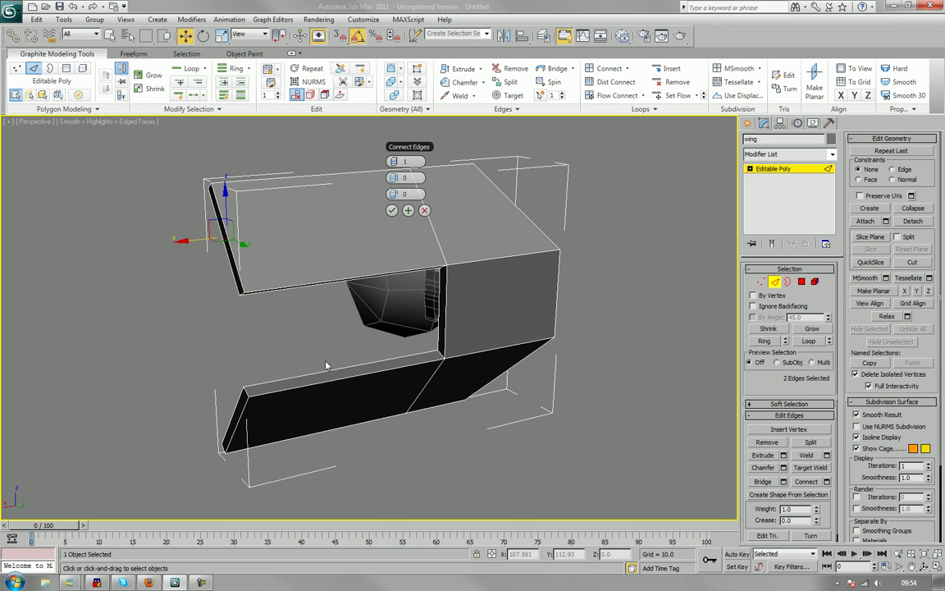
middle_drag(326, 365, 389, 339)
scroll(398, 367, up, 2)
alt+middle_drag(450, 220, 498, 245)
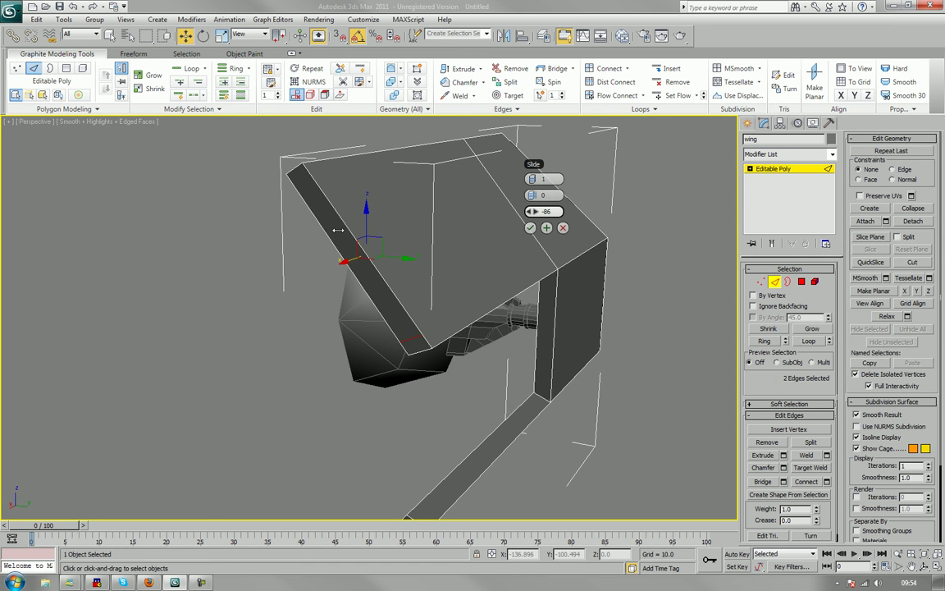
click(530, 228)
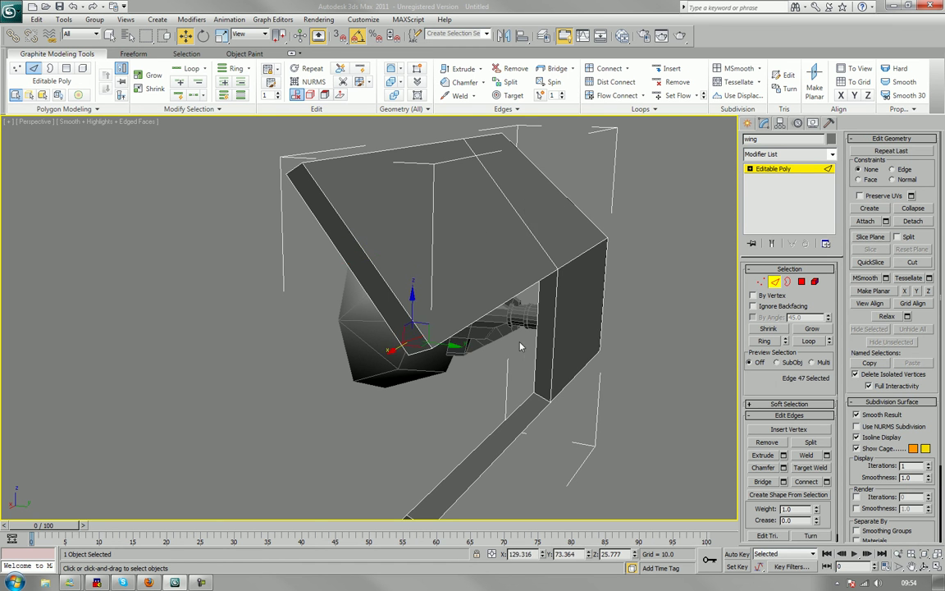
- Connect the two long edges of the lower prong's end face with 1 segment and a slide of -87
middle_drag(520, 348, 515, 191)
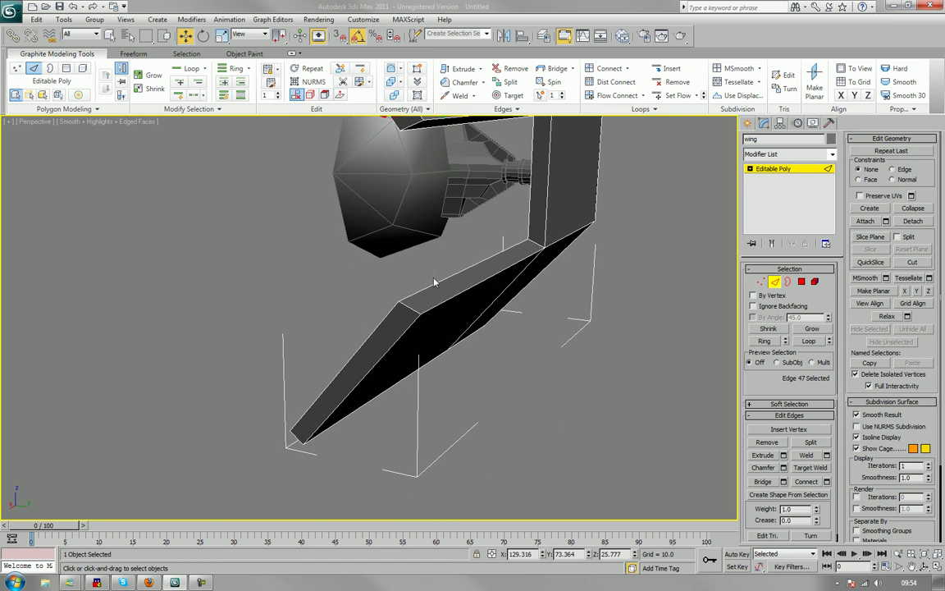
double_click(380, 325)
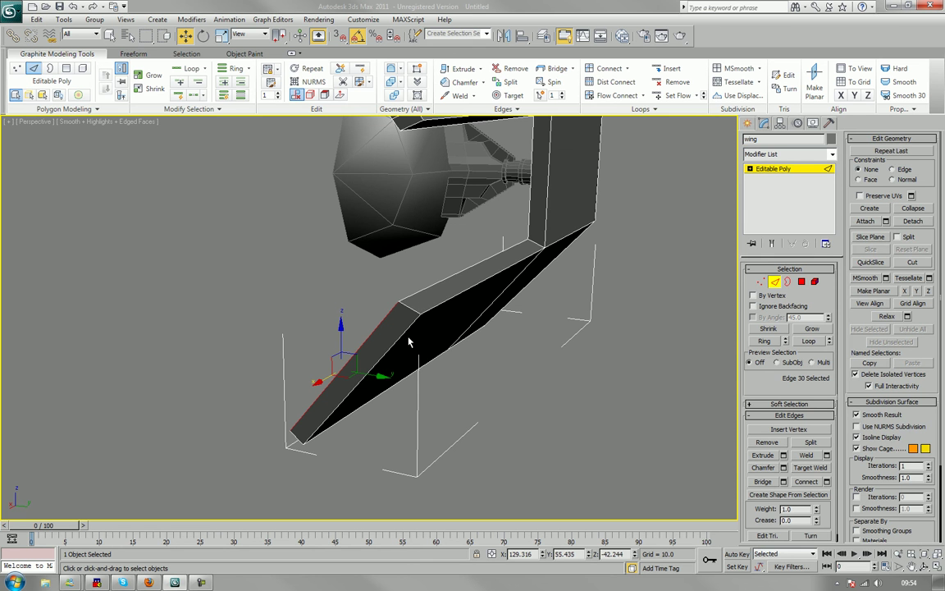
click(826, 482)
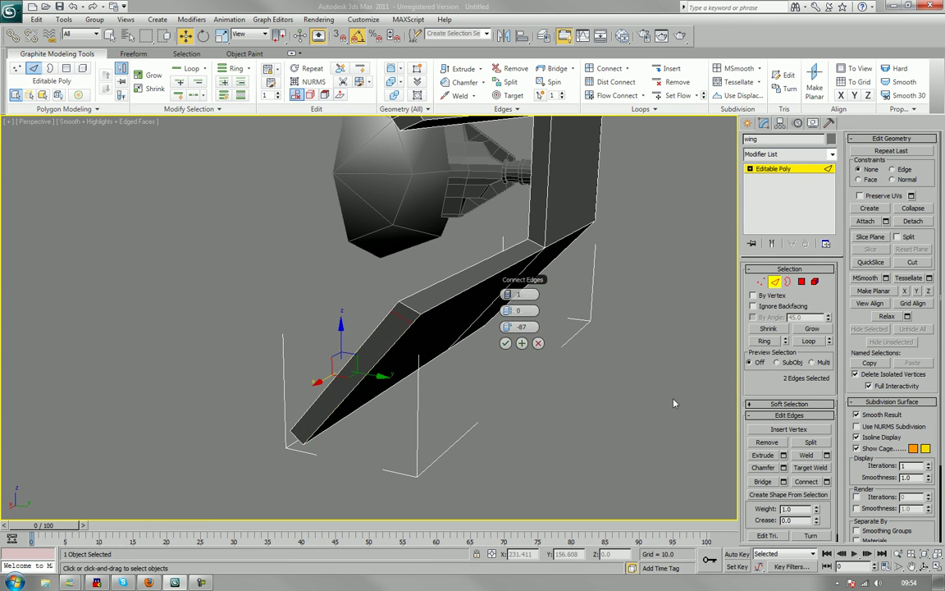
click(506, 343)
mouse_move(578, 302)
alt+middle_down()
mouse_move(570, 388)
mouse_move(528, 386)
mouse_move(536, 337)
mouse_move(574, 287)
alt+middle_up()
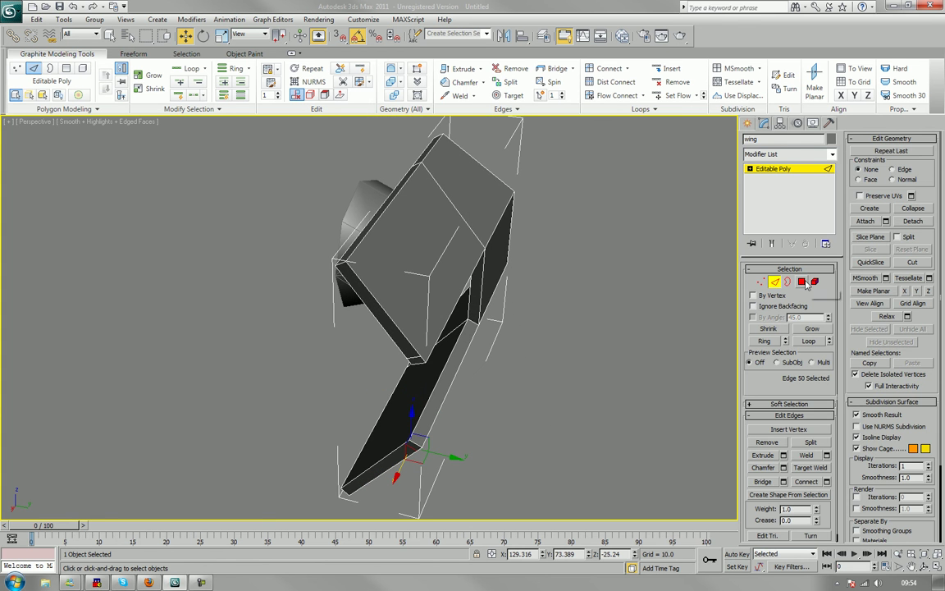
- Delete the broad faces, outer side strips and large end faces of both prongs, keeping the small inner end polygons
key(4)
alt+middle_drag(386, 258, 328, 254)
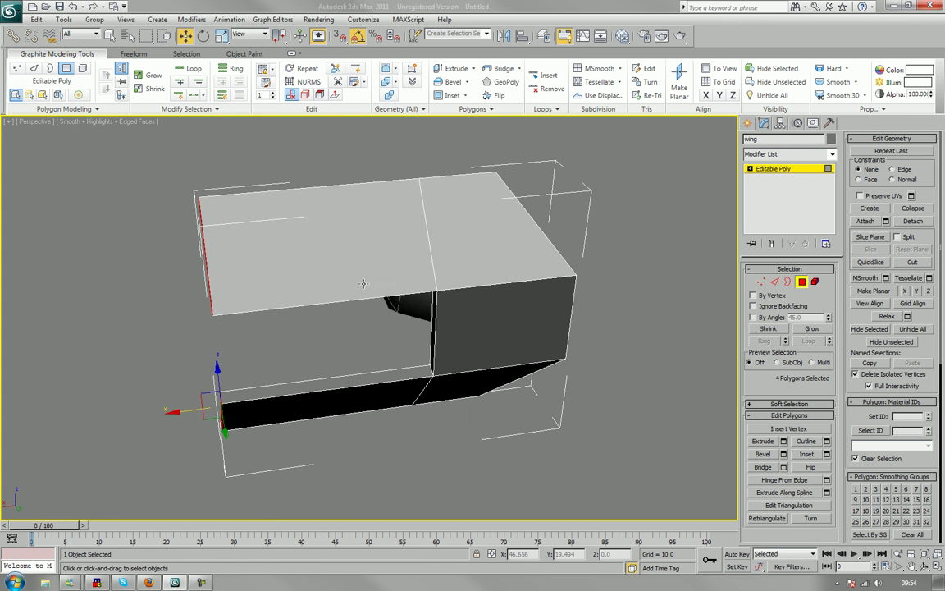
click(244, 207)
alt+middle_drag(205, 277, 187, 383)
ctrl+click(212, 377)
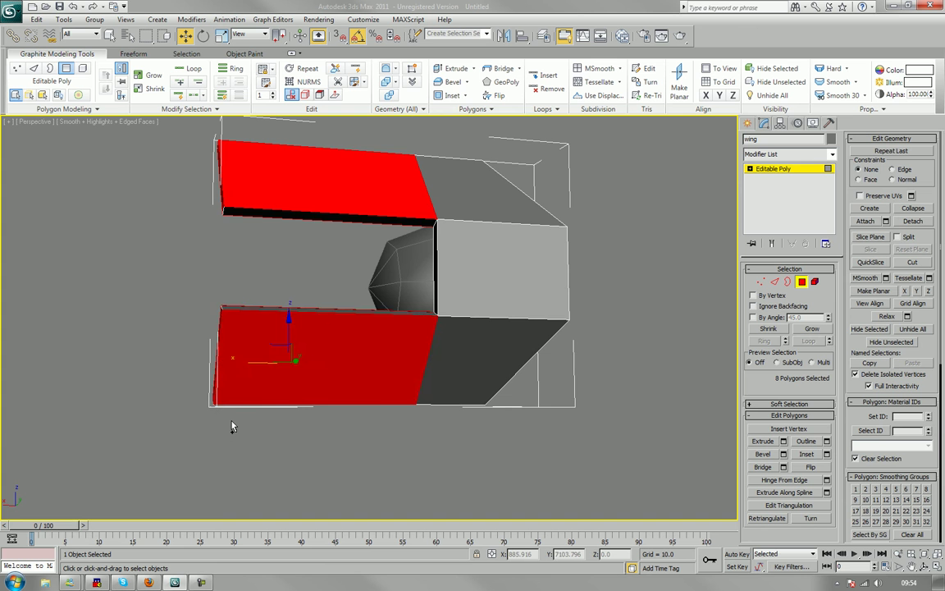
key(Delete)
- Bridge the upper wing section's outer open edge to the matching edge of the upper prong's small end polygon
alt+middle_drag(342, 243, 525, 262)
scroll(384, 283, up, 3)
click(778, 283)
alt+middle_drag(599, 270, 569, 268)
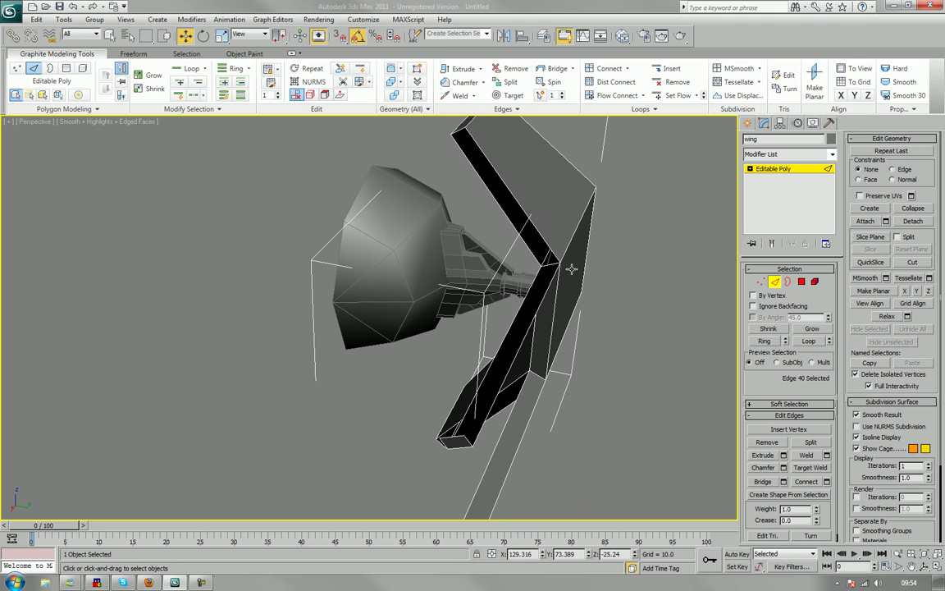
click(457, 131)
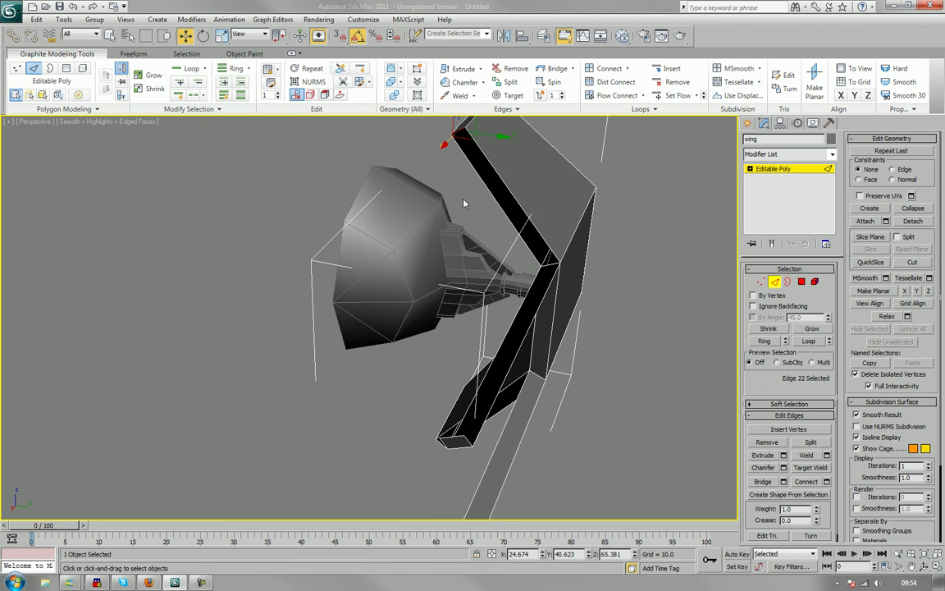
ctrl+click(457, 435)
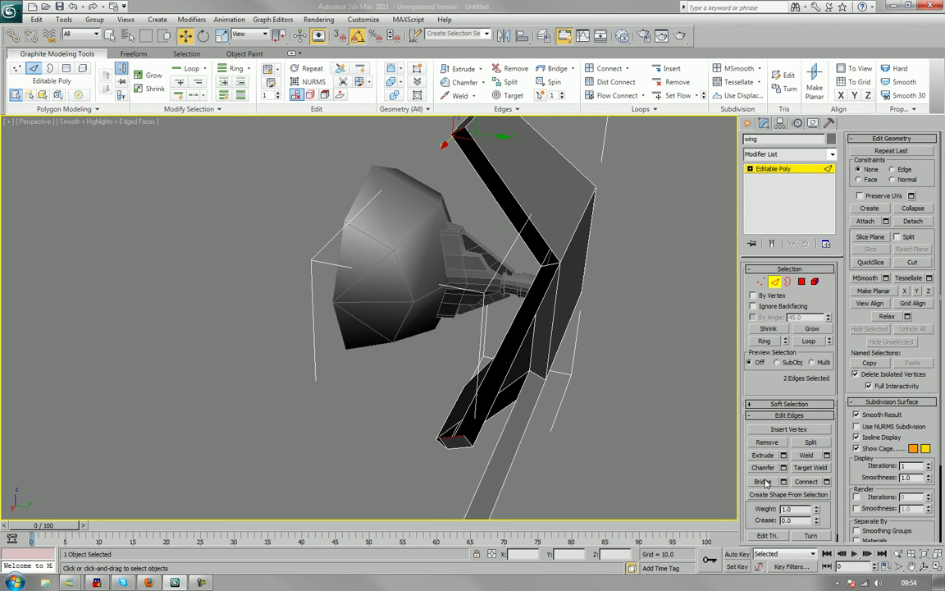
alt+middle_drag(657, 471, 525, 315)
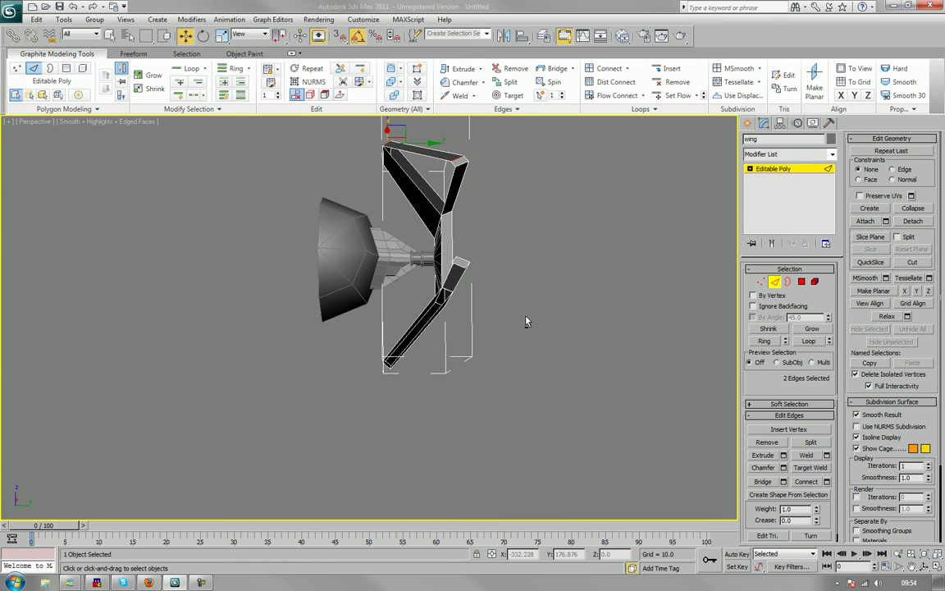
- Bridge the lower wing section's outer open edge to the matching edge of the lower prong's small end polygon
click(389, 362)
scroll(459, 340, up, 5)
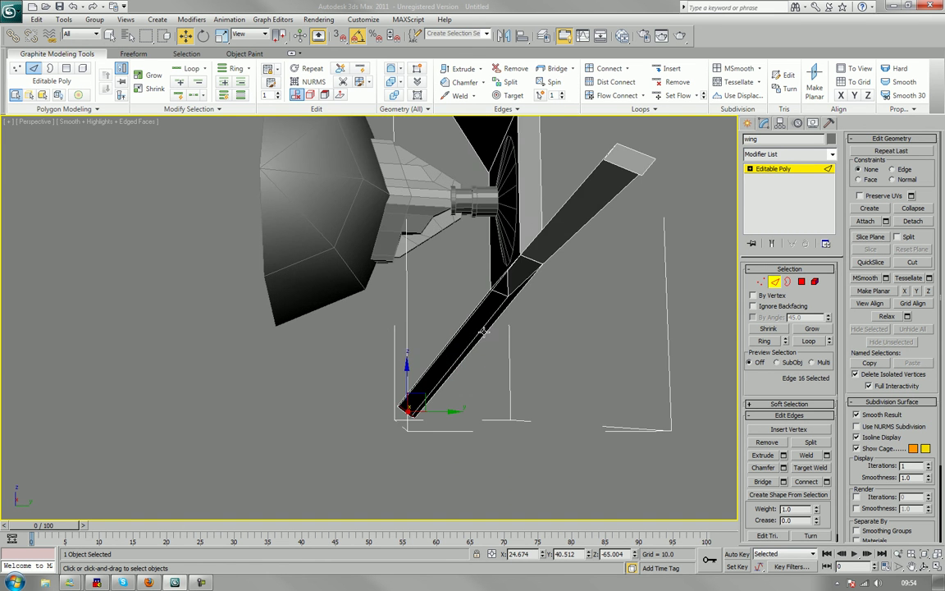
middle_drag(358, 351, 361, 374)
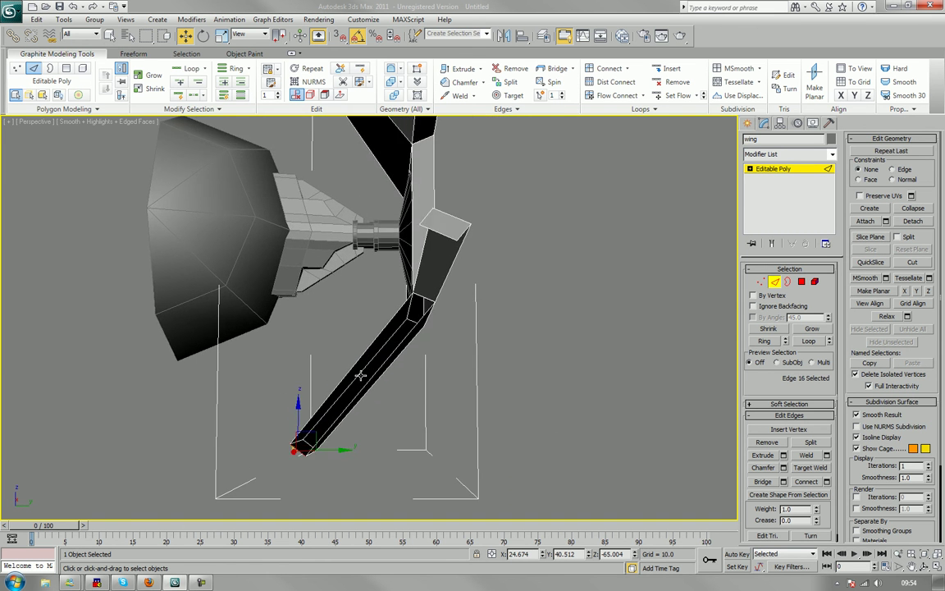
ctrl+click(439, 235)
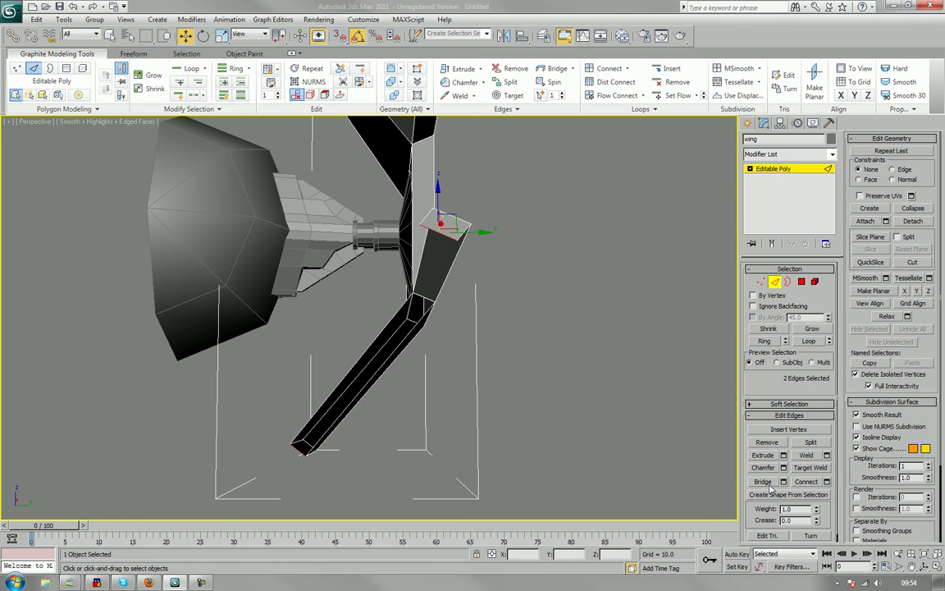
alt+middle_drag(694, 439, 422, 385)
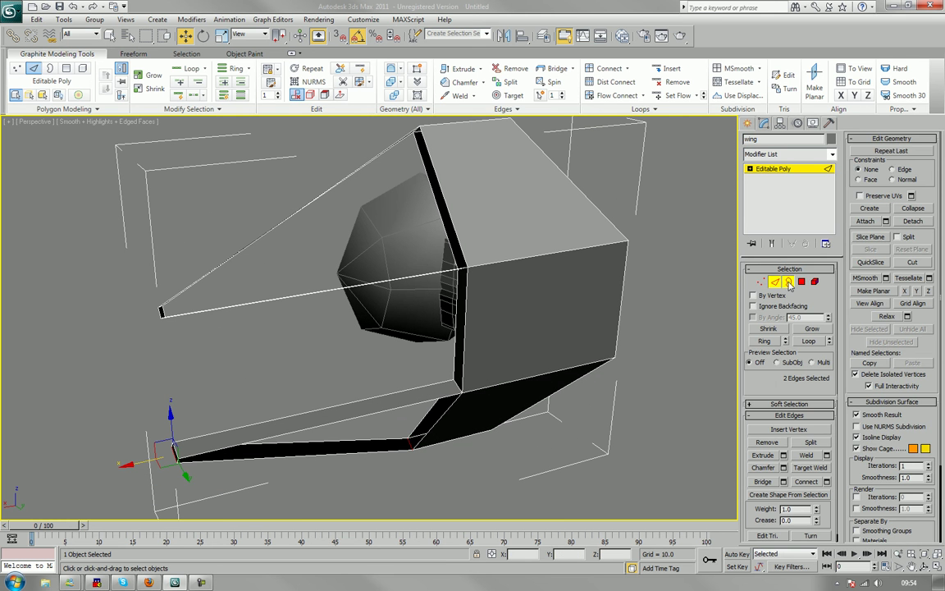
- Cap the open borders of both tapered prongs to close their broad faces
key(3)
drag(271, 187, 289, 474)
click(810, 441)
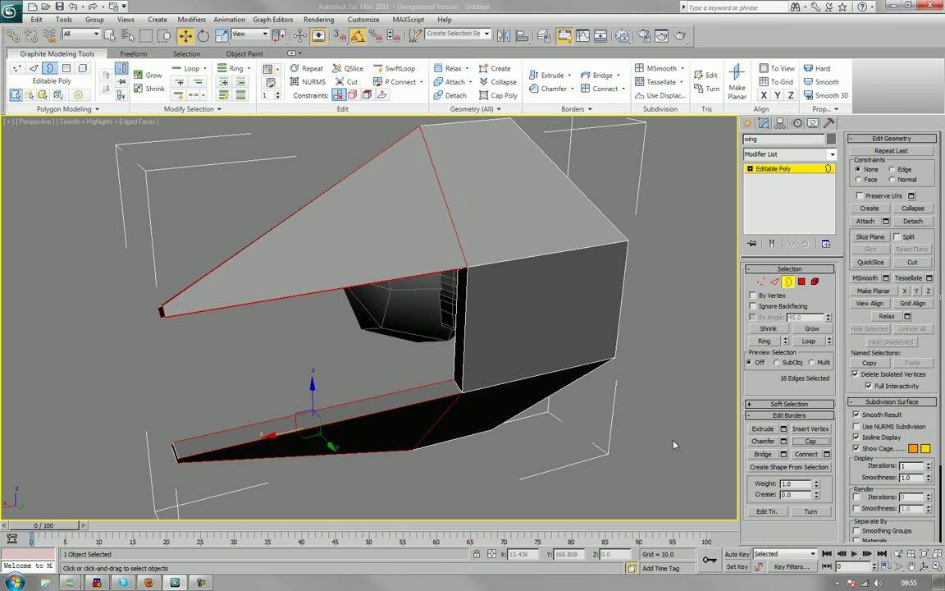
scroll(597, 393, down, 3)
alt+middle_drag(597, 394, 642, 386)
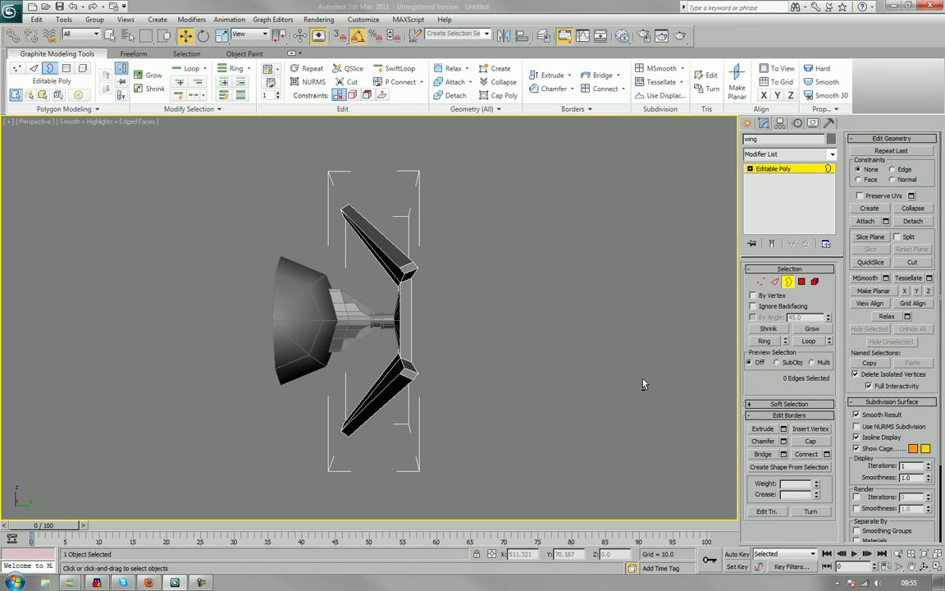
- In the left wireframe view, move the four outer vertices at the wing's upper bend to about Y 77.2, Z 26.0
key(l)
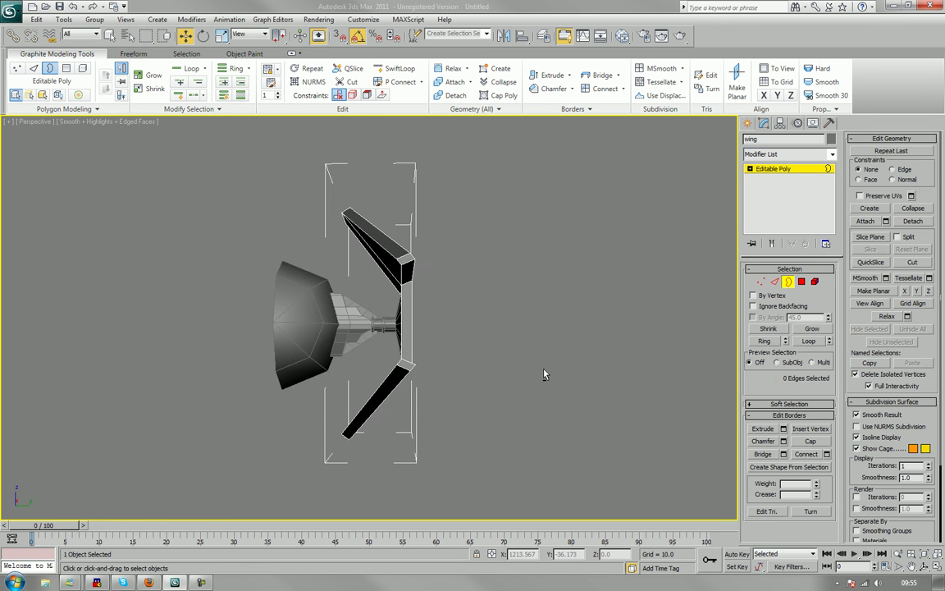
middle_drag(437, 335, 479, 352)
scroll(479, 352, up, 3)
mouse_move(351, 336)
middle_down()
mouse_move(409, 333)
mouse_move(369, 333)
mouse_move(352, 388)
mouse_move(364, 370)
middle_up()
key(F3)
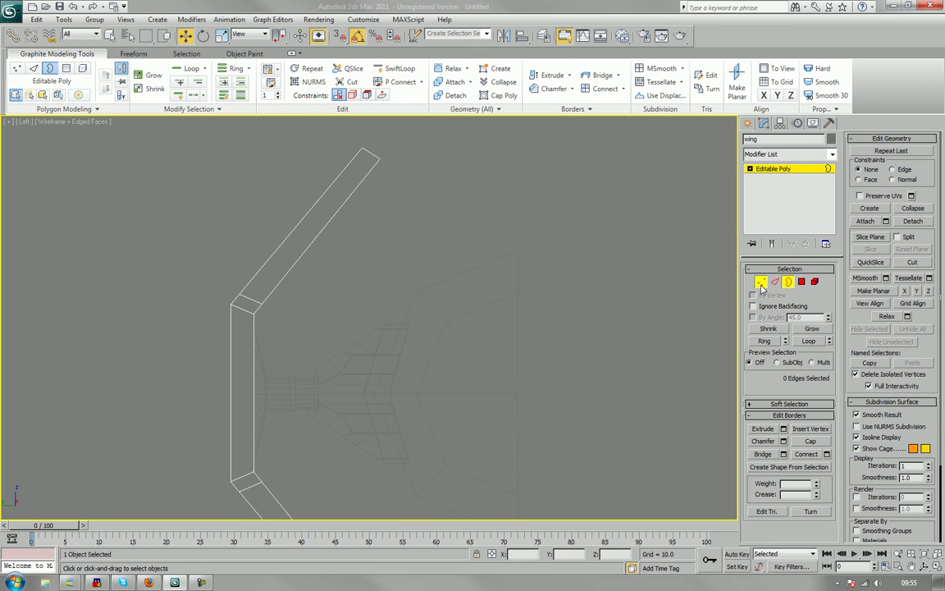
key(1)
drag(197, 270, 255, 320)
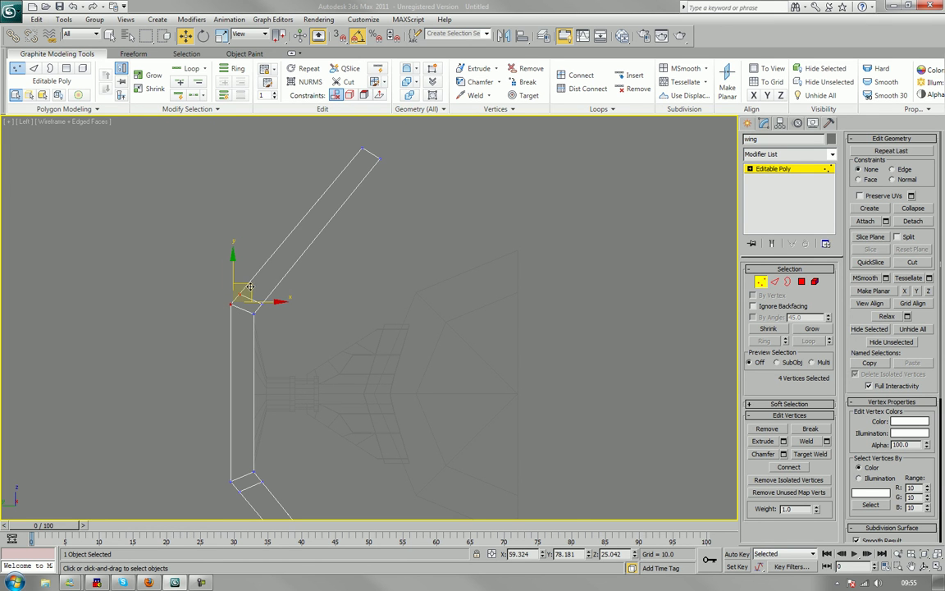
drag(249, 284, 253, 283)
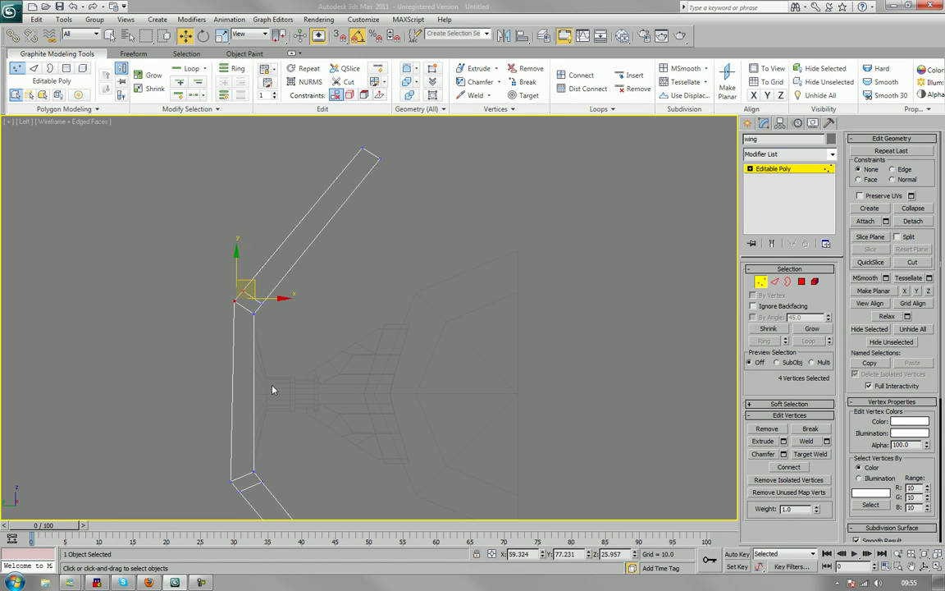
- Move the four outer vertices at the wing's lower bend to about Y 77.0, Z -25.4 to even out its thickness
middle_drag(274, 388, 264, 329)
drag(212, 418, 248, 422)
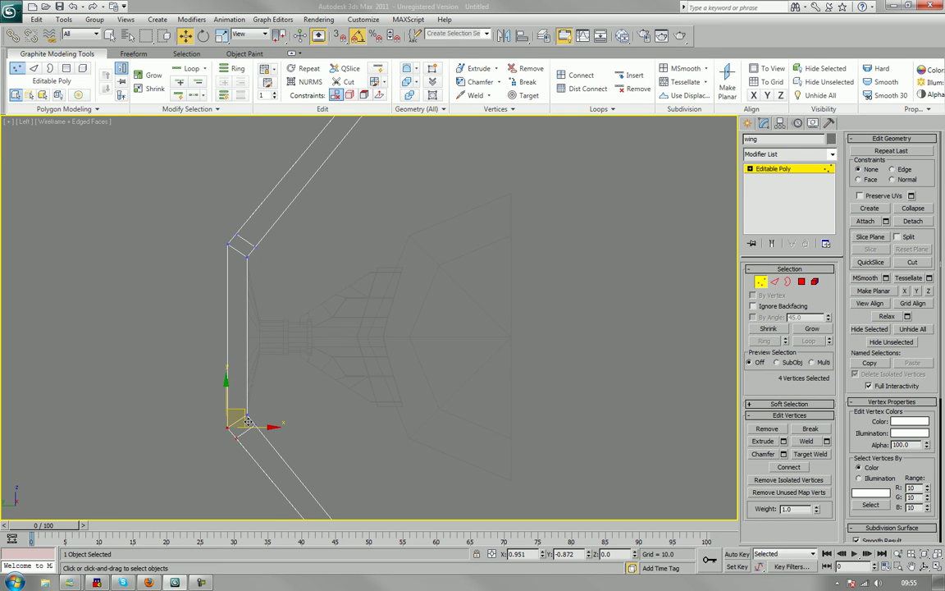
click(156, 370)
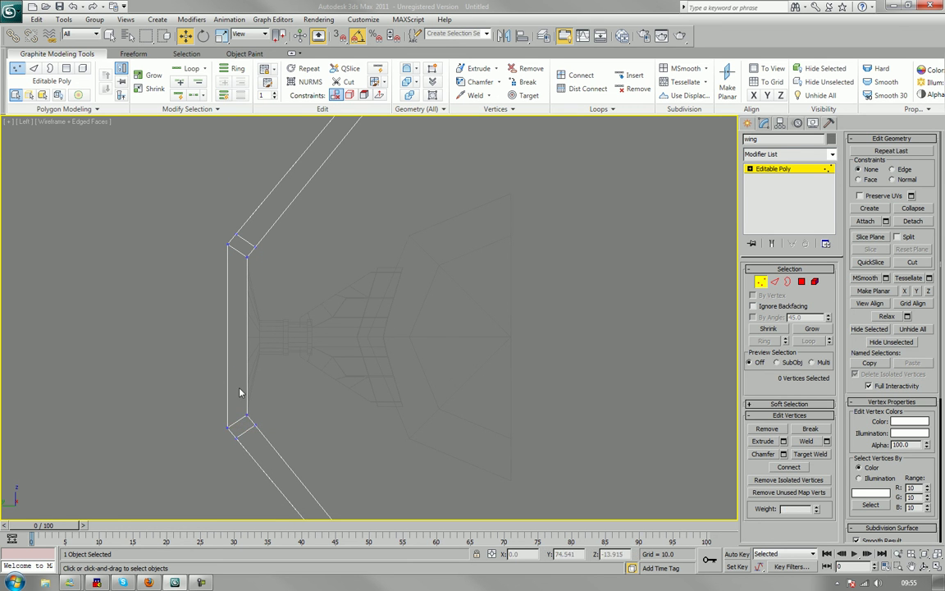
scroll(241, 390, down, 2)
scroll(279, 413, up, 1)
middle_drag(291, 430, 306, 321)
scroll(307, 322, up, 2)
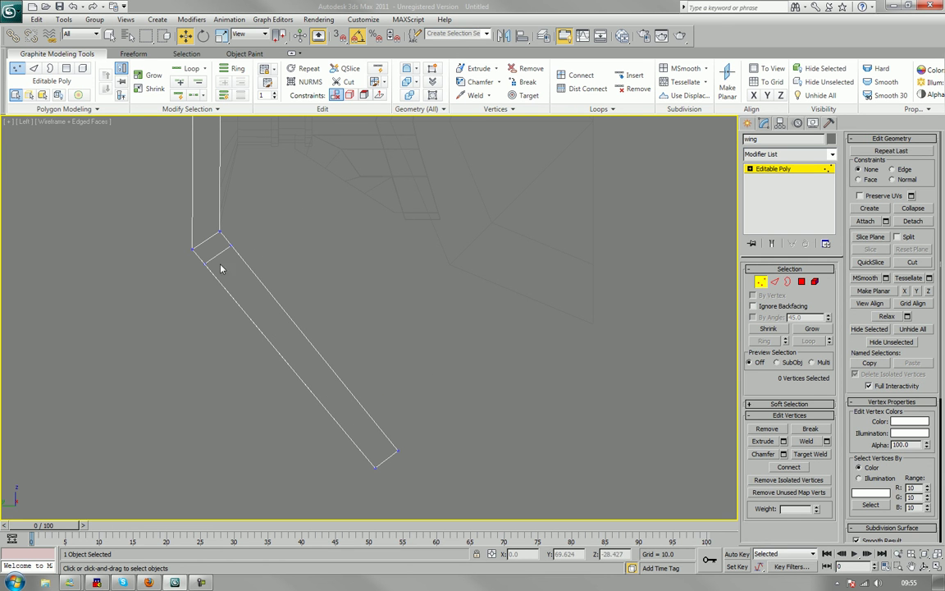
drag(176, 244, 208, 291)
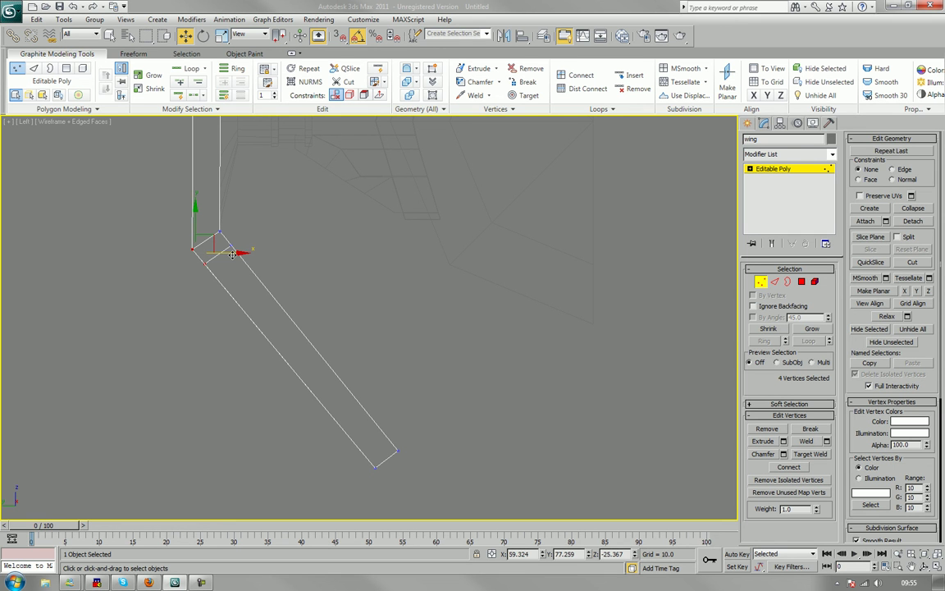
drag(233, 255, 232, 253)
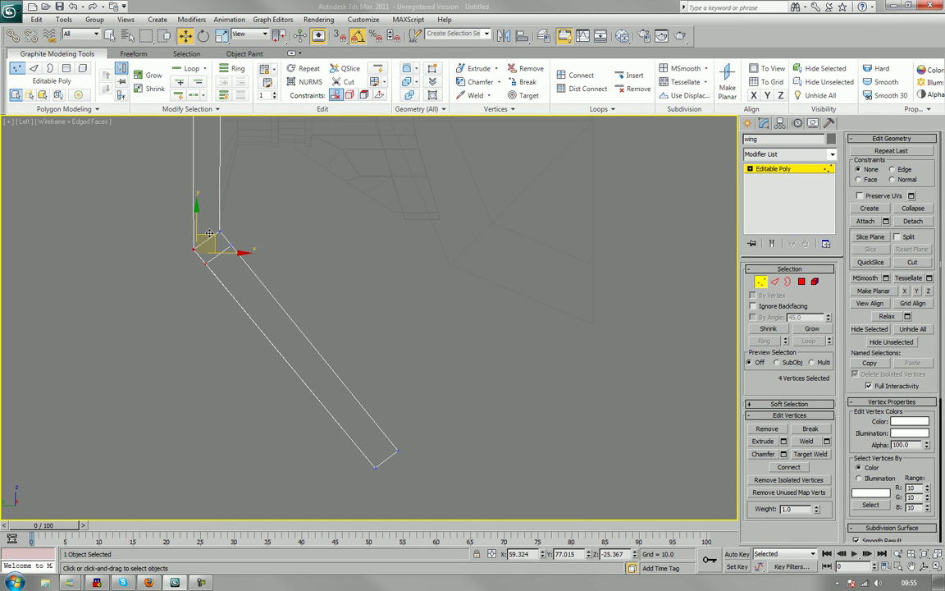
click(361, 235)
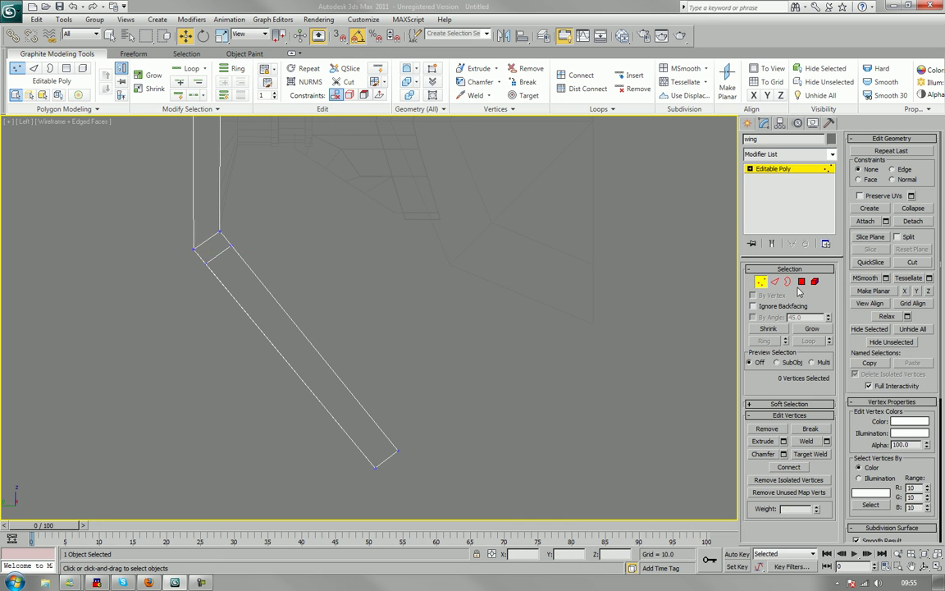
- Leave vertex editing on the wing and select the half-sphere hull in the shaded perspective view
click(761, 281)
key(p)
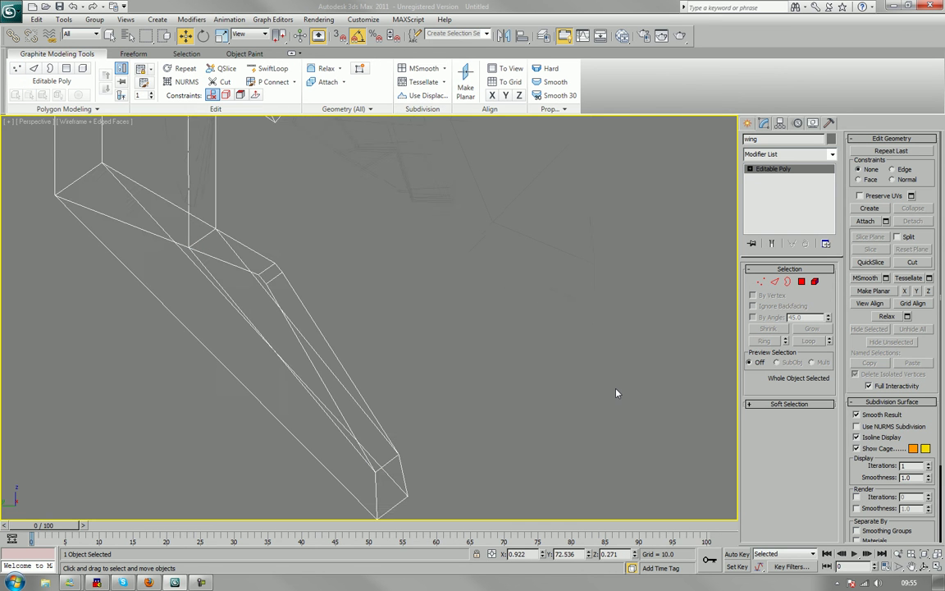
key(z)
scroll(238, 325, down, 5)
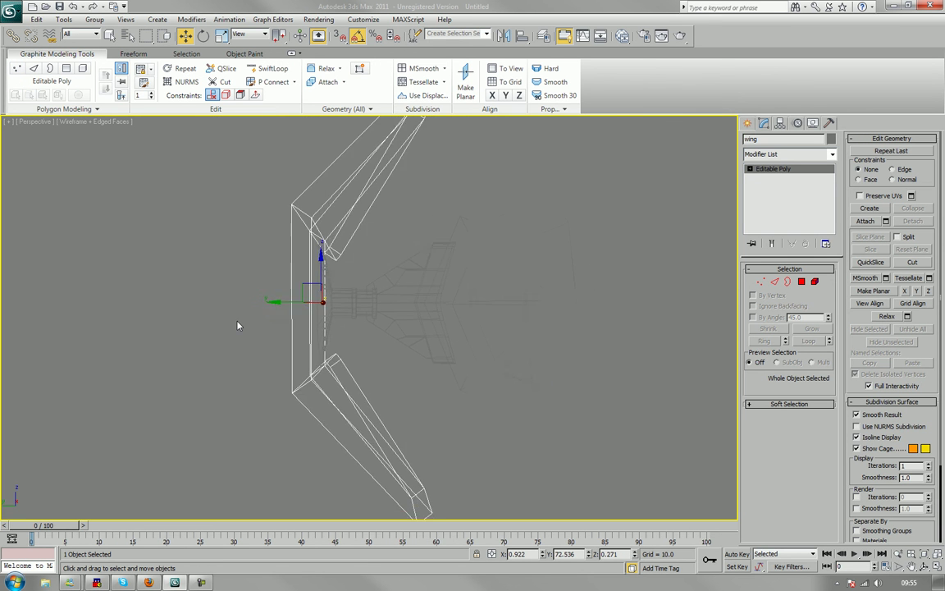
alt+middle_drag(242, 325, 389, 333)
key(F3)
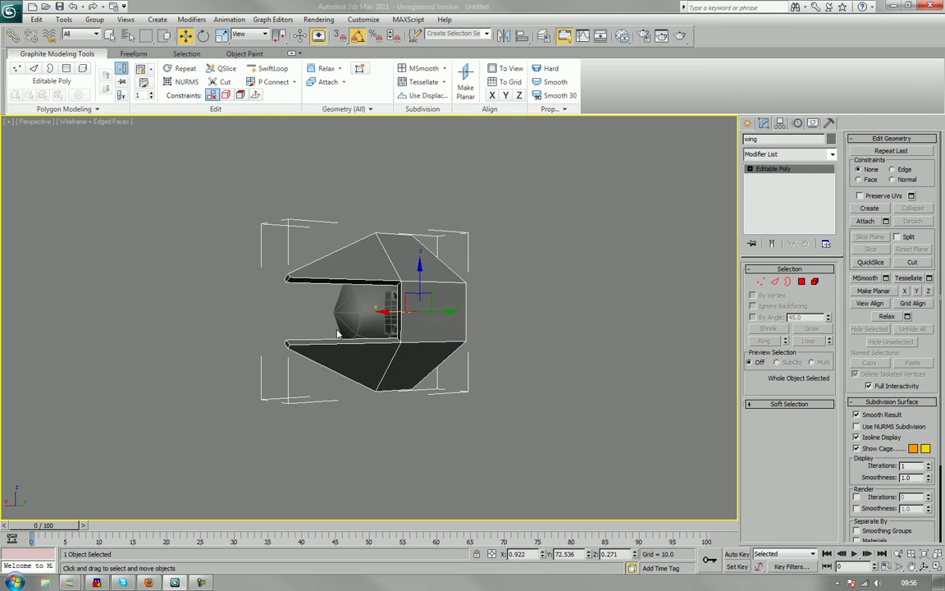
mouse_move(321, 392)
alt+middle_down()
mouse_move(419, 351)
mouse_move(351, 356)
mouse_move(376, 352)
mouse_move(347, 327)
alt+middle_up()
scroll(337, 333, up, 3)
click(302, 317)
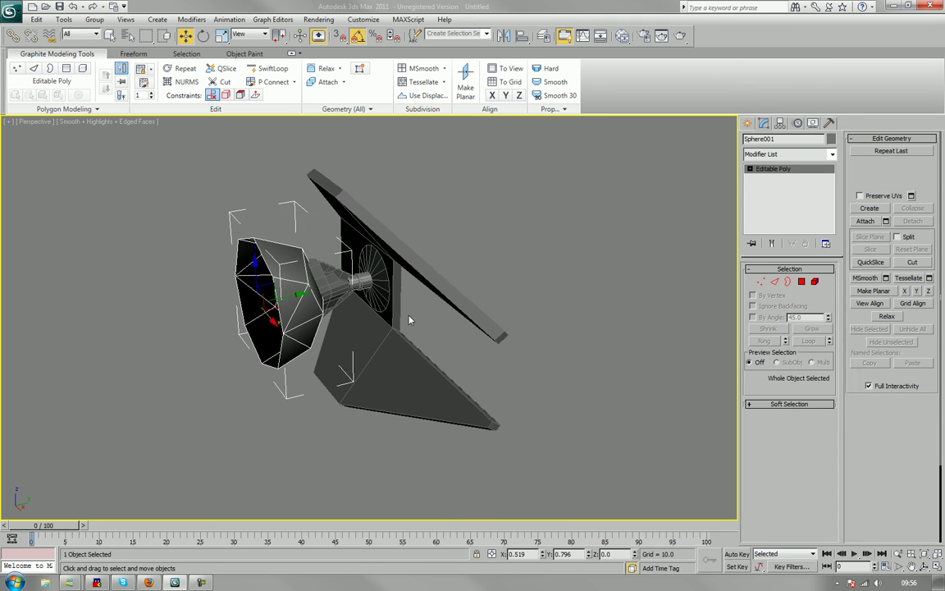
- Add a Symmetry modifier to the half-sphere hull, mirrored on the Y axis with Flip enabled, to complete the sphere
middle_drag(461, 282, 483, 294)
click(782, 155)
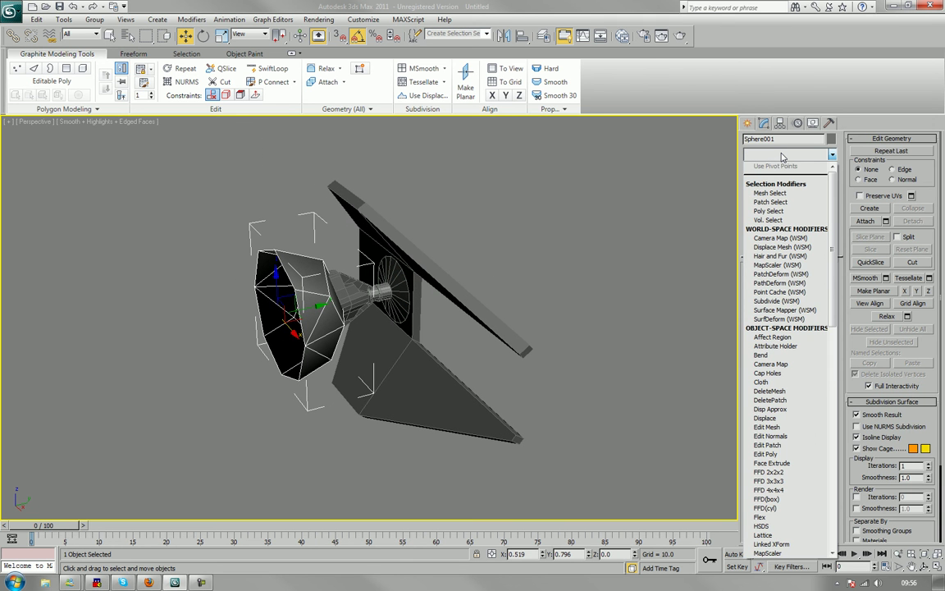
key(s)
key(s)
key(s)
key(s)
key(s)
key(s)
key(s)
key(s)
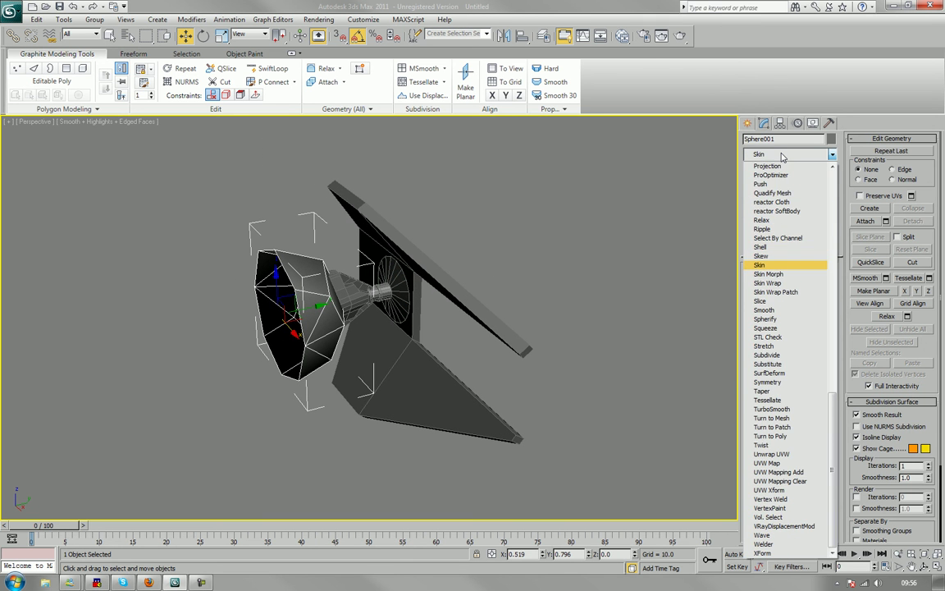
key(s)
key(s)
key(s)
key(s)
key(s)
key(s)
key(s)
key(s)
key(s)
key(s)
key(s)
key(s)
key(Return)
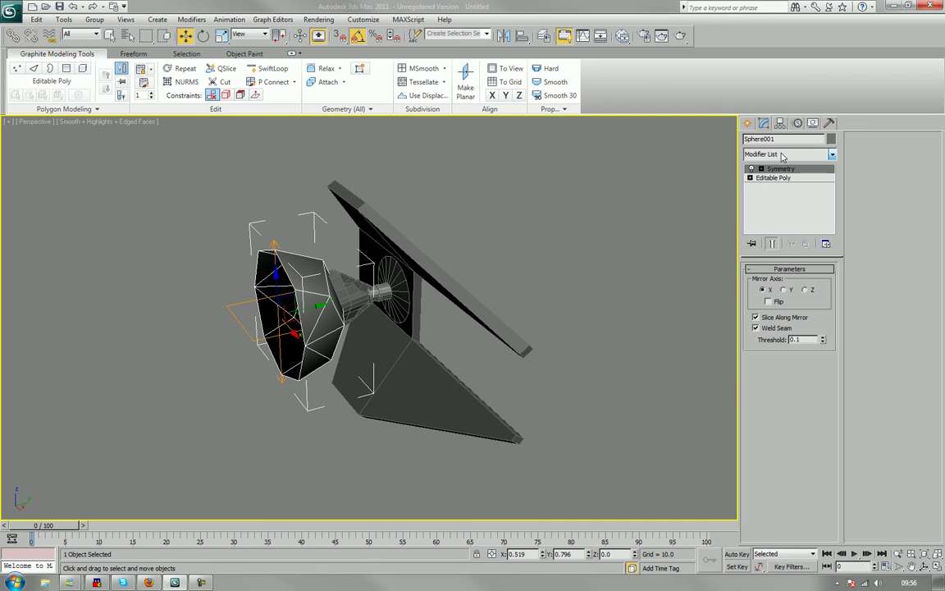
click(783, 290)
click(769, 302)
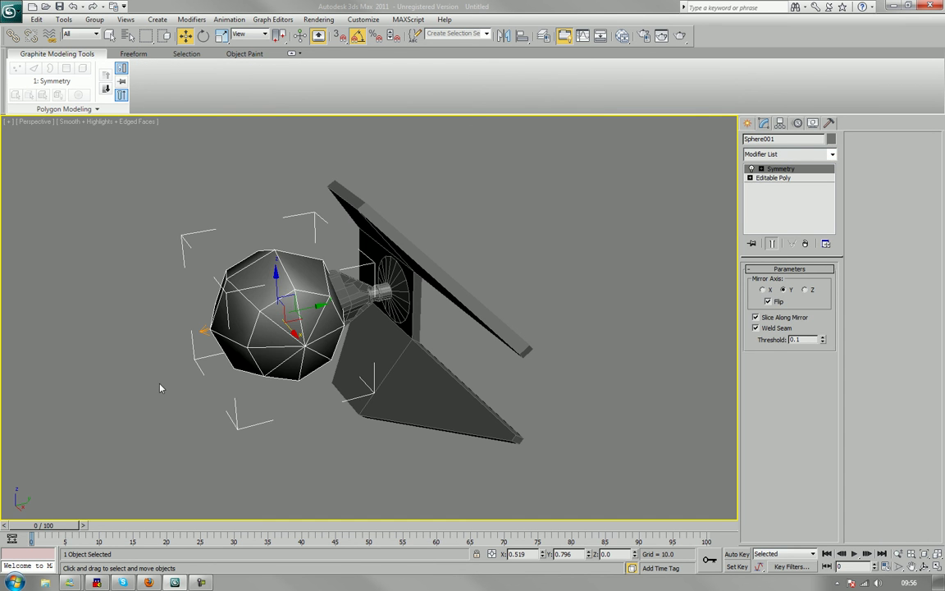
- Add a second Symmetry modifier to the scaffold wing mount, mirrored on the Y axis, to copy it to the hull's opposite side
alt+middle_drag(302, 393, 267, 405)
click(449, 395)
alt+middle_drag(449, 395, 357, 295)
click(357, 296)
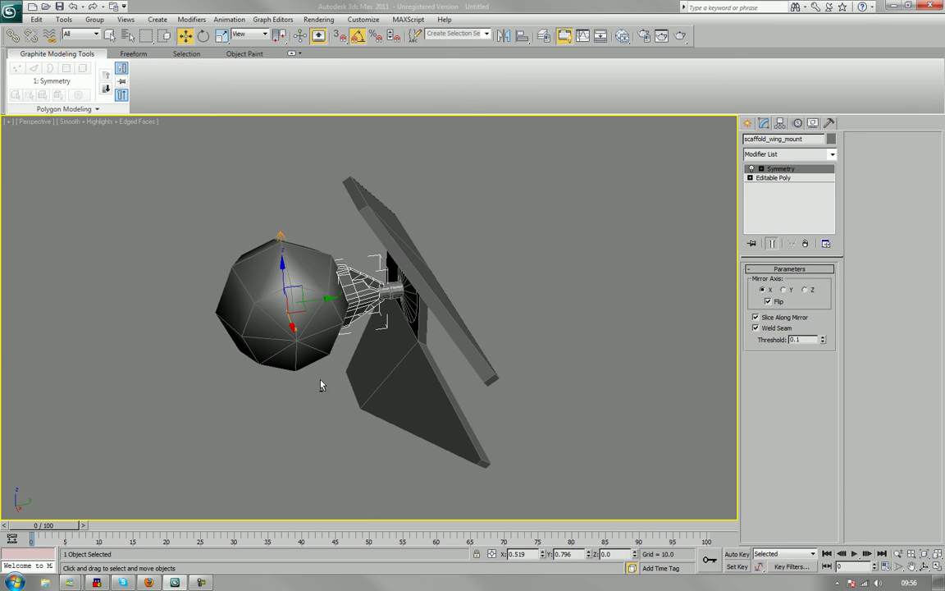
alt+middle_drag(321, 385, 302, 375)
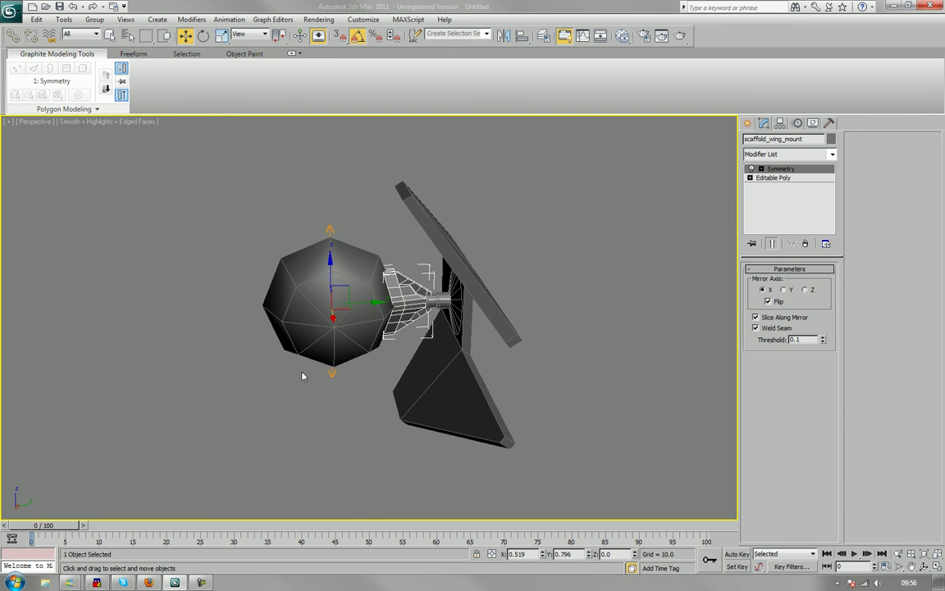
click(832, 154)
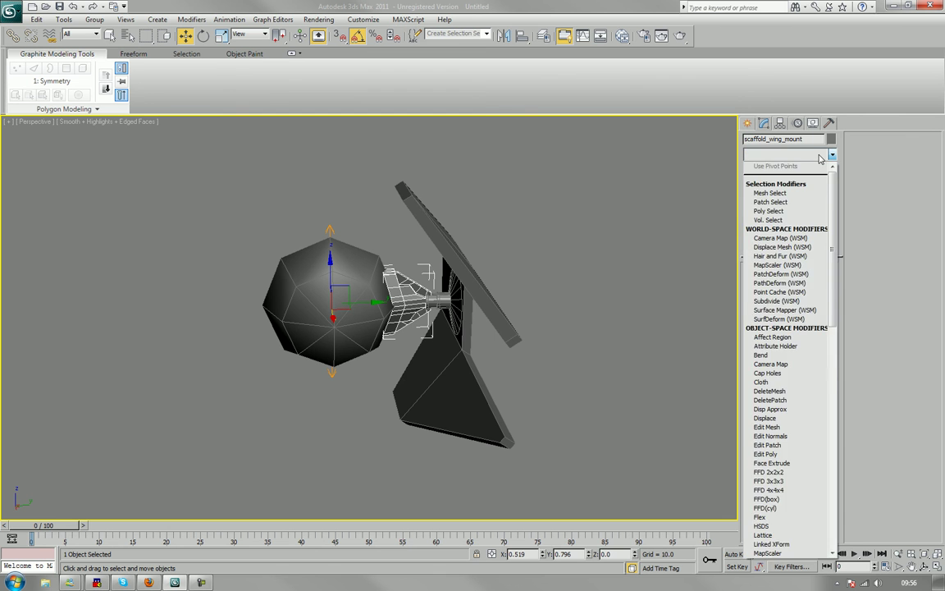
scroll(820, 160, down, 5)
scroll(820, 158, down, 15)
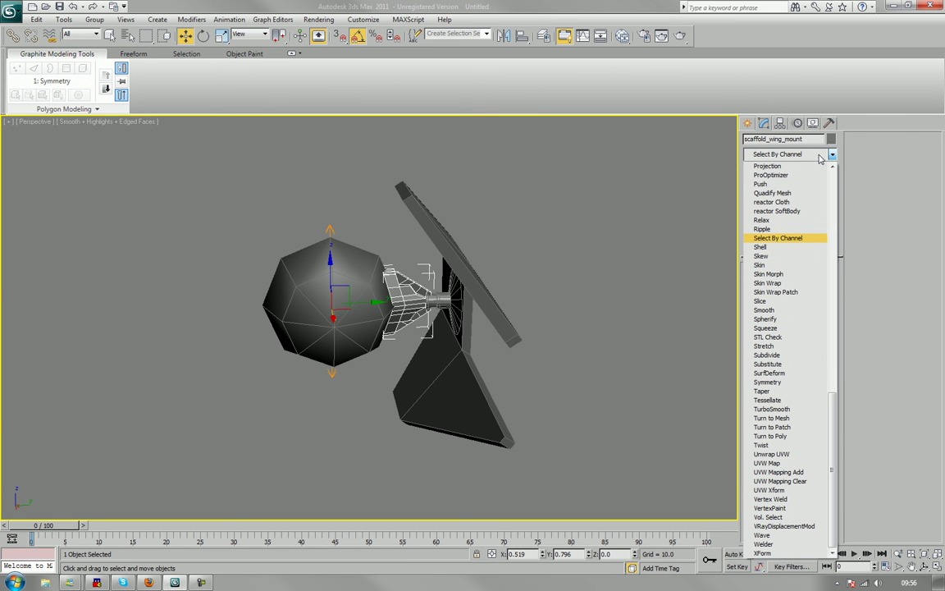
scroll(820, 157, down, 14)
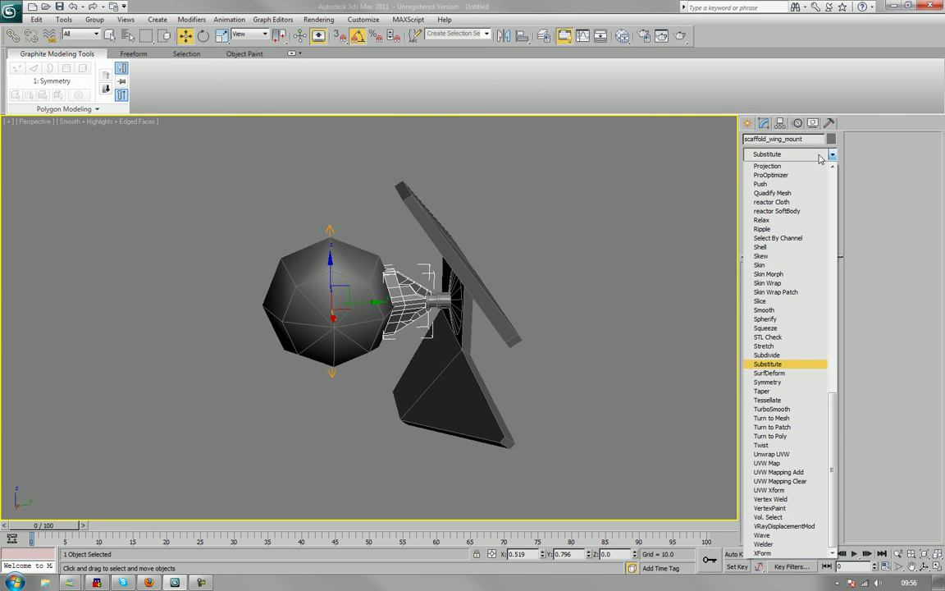
scroll(819, 157, down, 2)
click(819, 157)
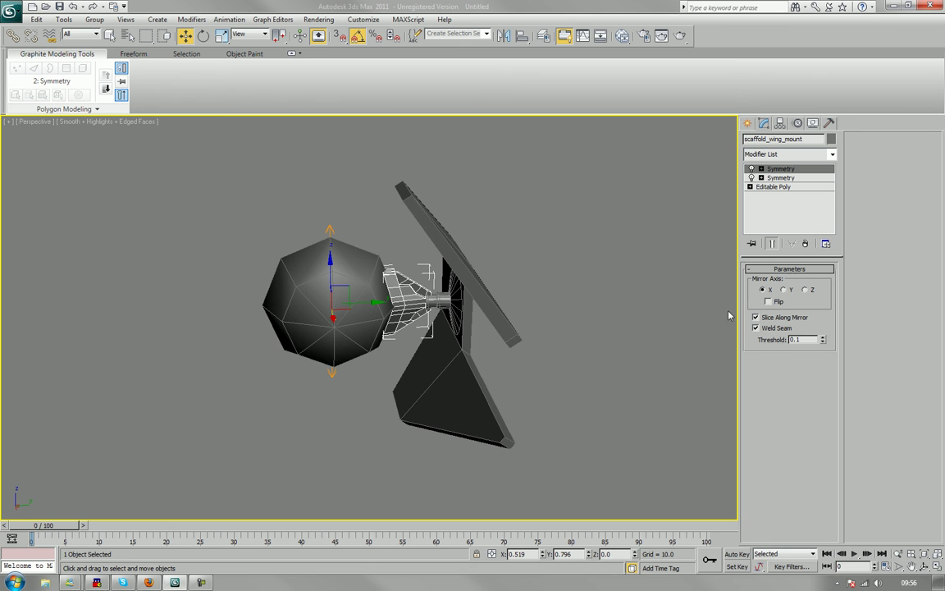
alt+middle_drag(627, 344, 648, 350)
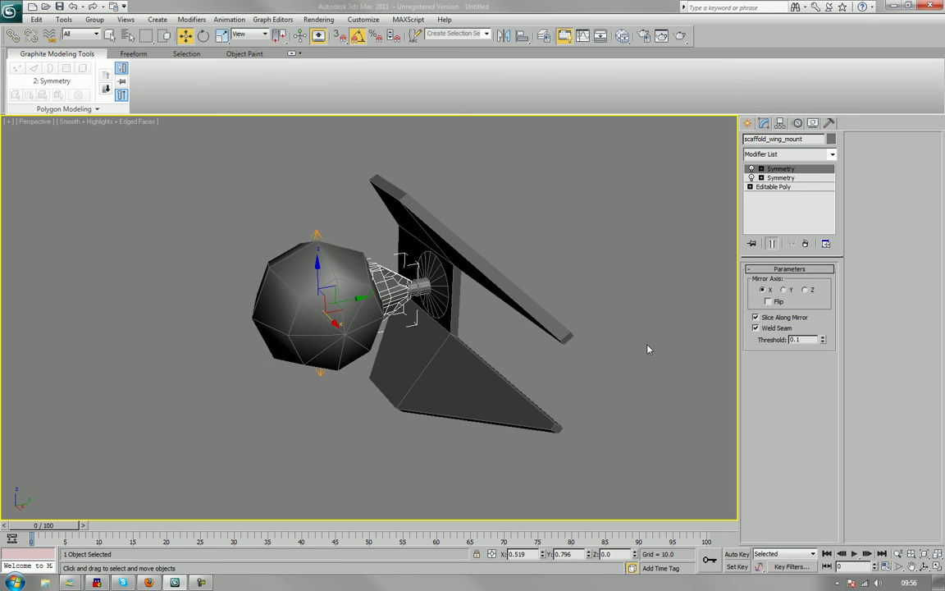
click(768, 301)
click(784, 294)
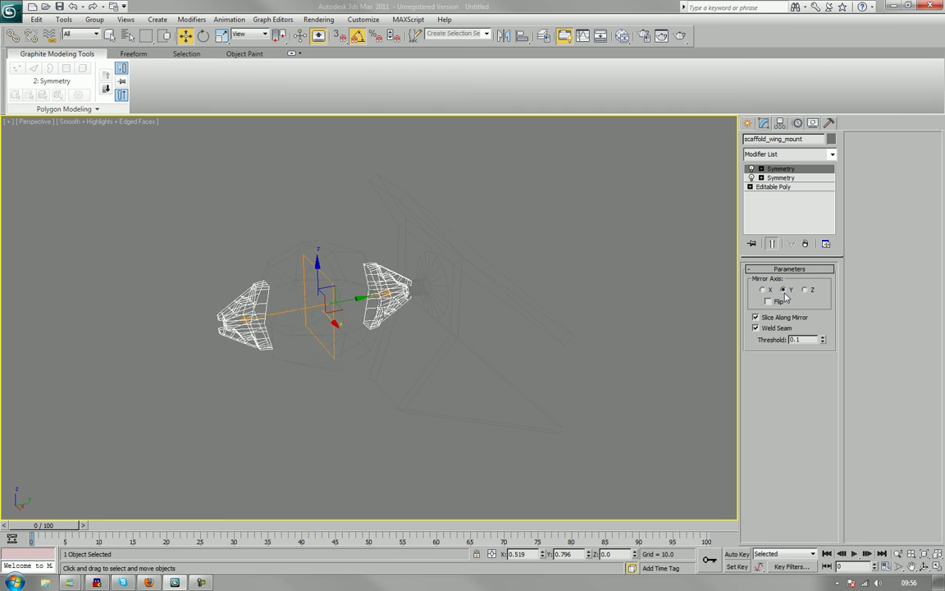
mouse_move(561, 337)
alt+middle_down()
mouse_move(557, 318)
mouse_move(569, 332)
alt+middle_up()
click(617, 337)
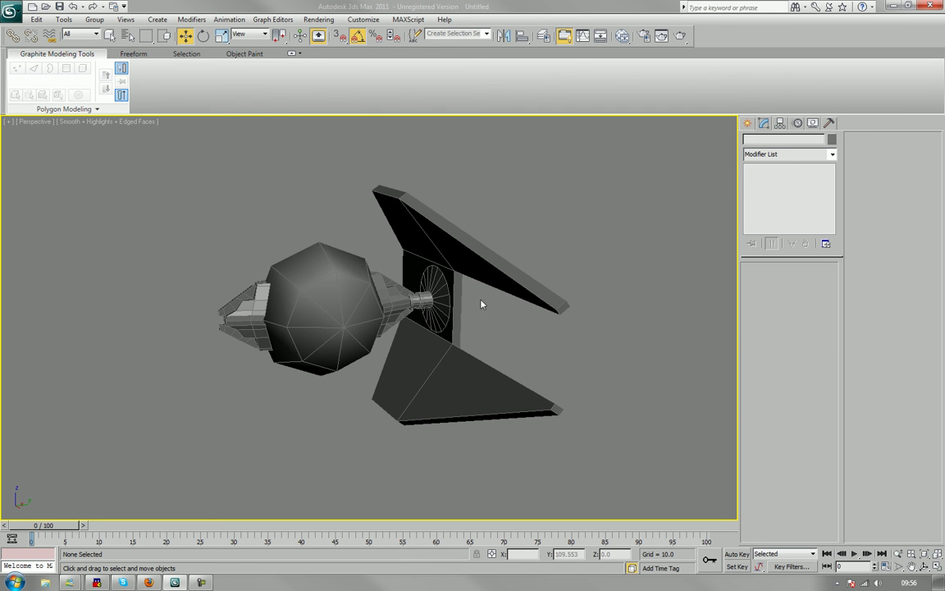
- Add a Symmetry modifier with mirror axis Z to the cylindrical connector between the scaffold mount and the wing
click(442, 296)
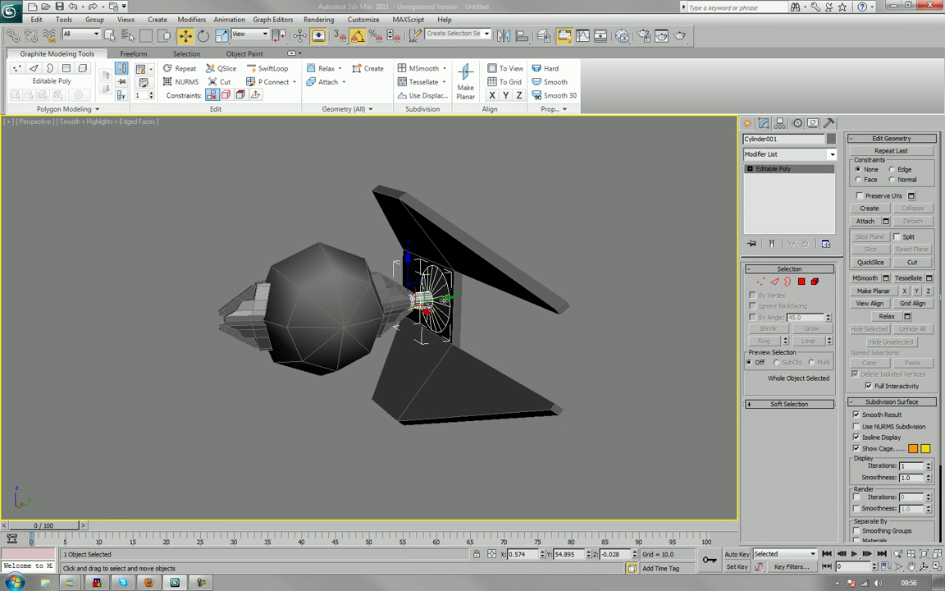
middle_drag(444, 300, 477, 325)
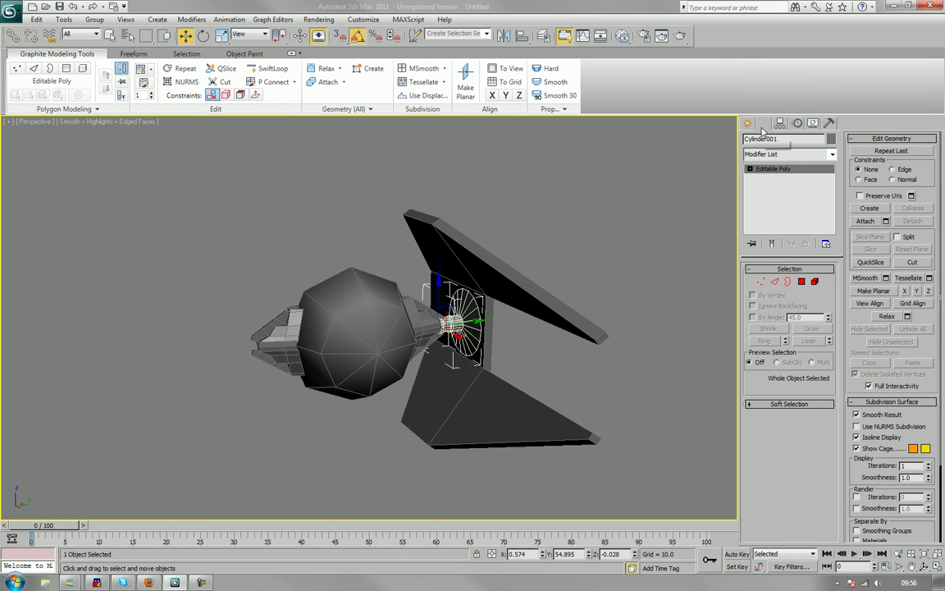
click(794, 158)
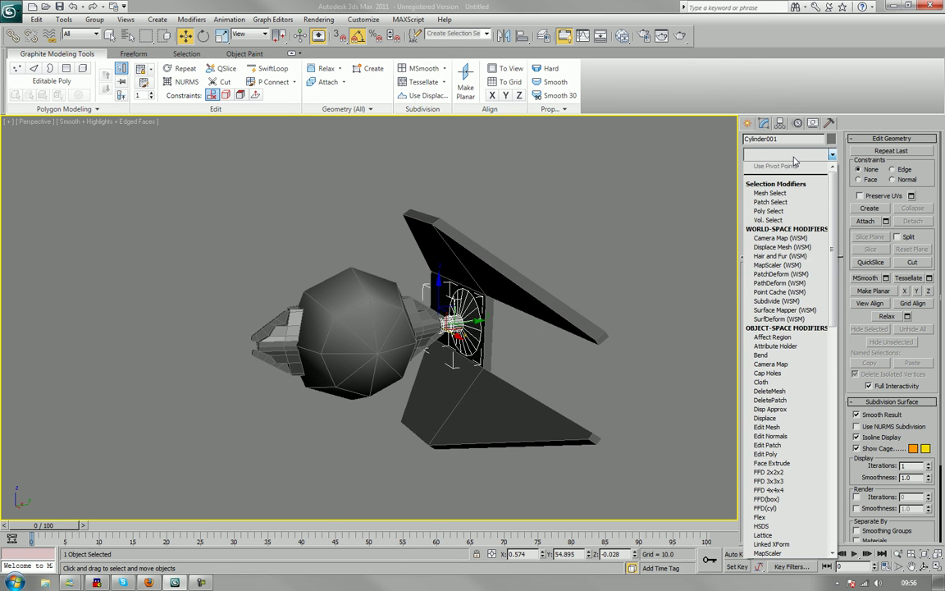
key(s)
key(s)
key(s)
key(s)
key(s)
key(s)
key(s)
key(s)
key(s)
key(s)
key(s)
key(s)
key(s)
key(s)
key(s)
key(s)
key(s)
key(s)
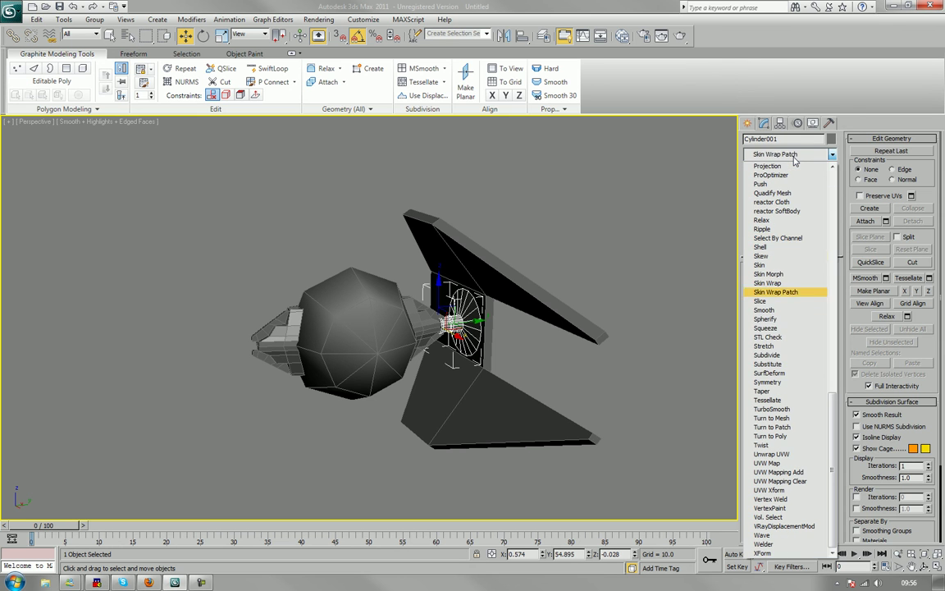
key(s)
key(s)
key(Return)
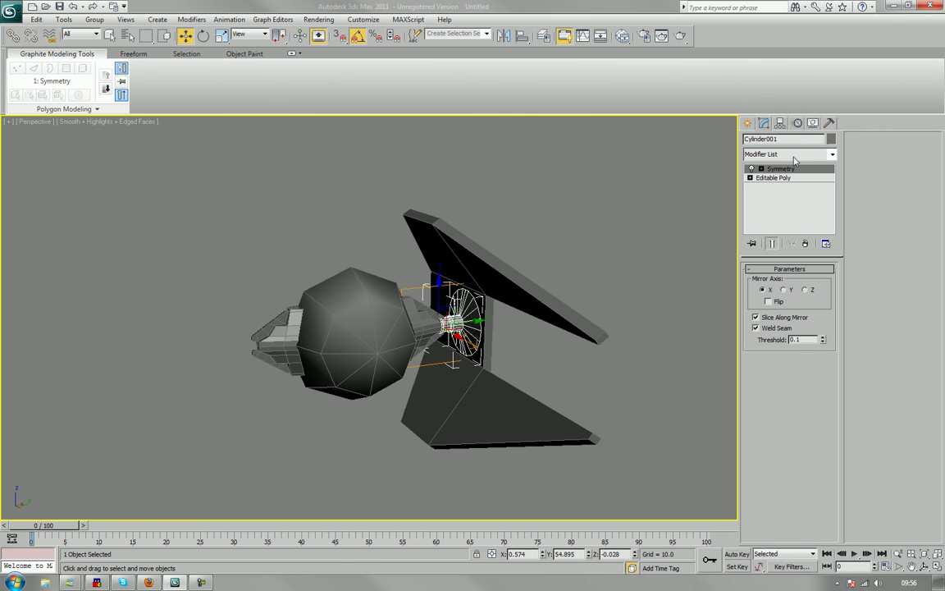
click(784, 290)
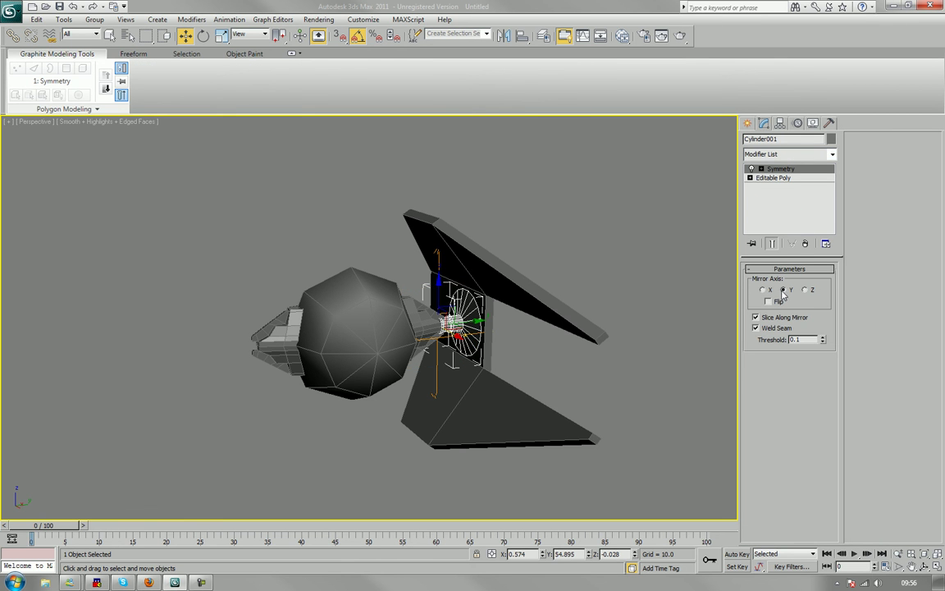
click(808, 291)
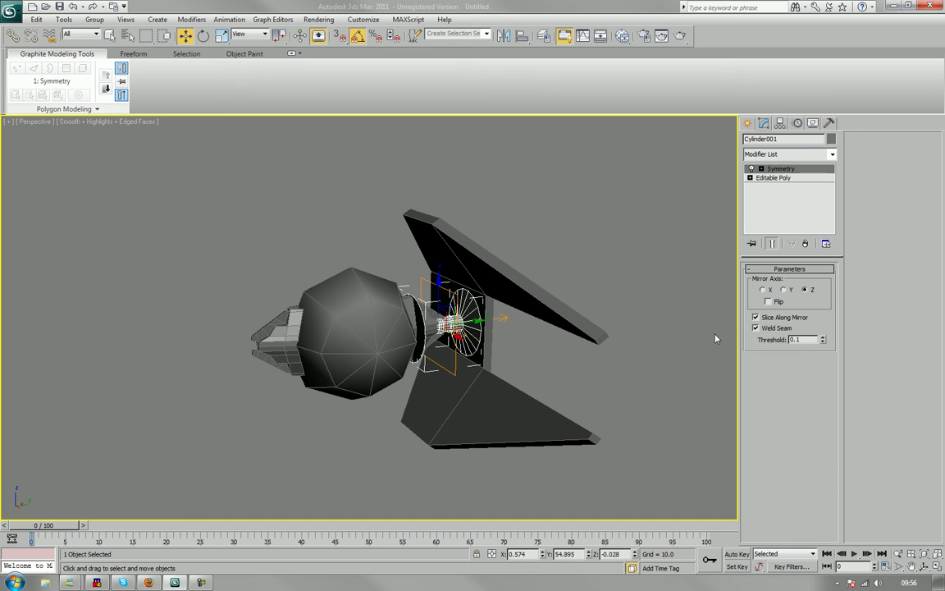
- Move the connector's mirror plane along Y to the hull's centre, at about Y 0.75, so its copy meets the opposite mount
click(773, 170)
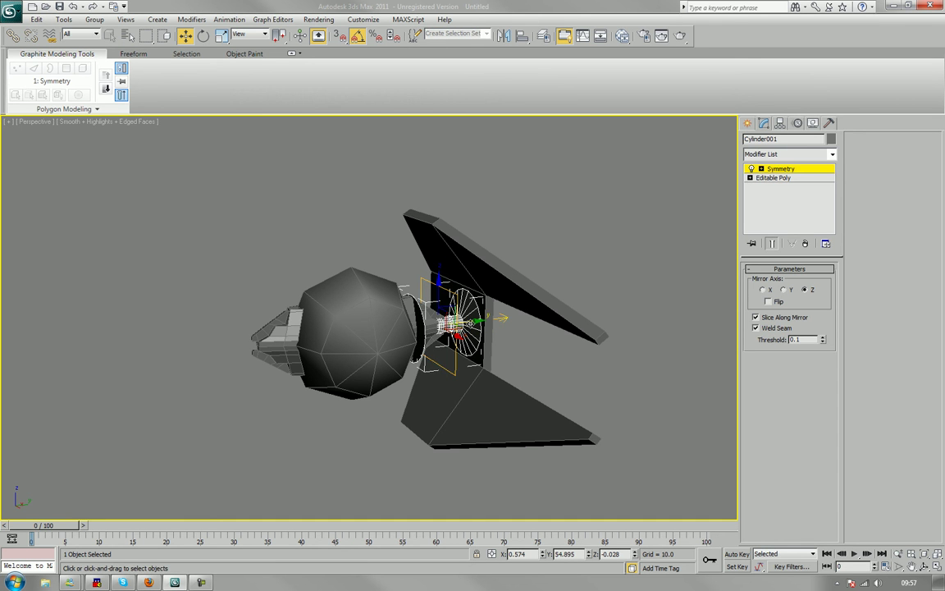
drag(476, 322, 333, 351)
scroll(321, 349, up, 5)
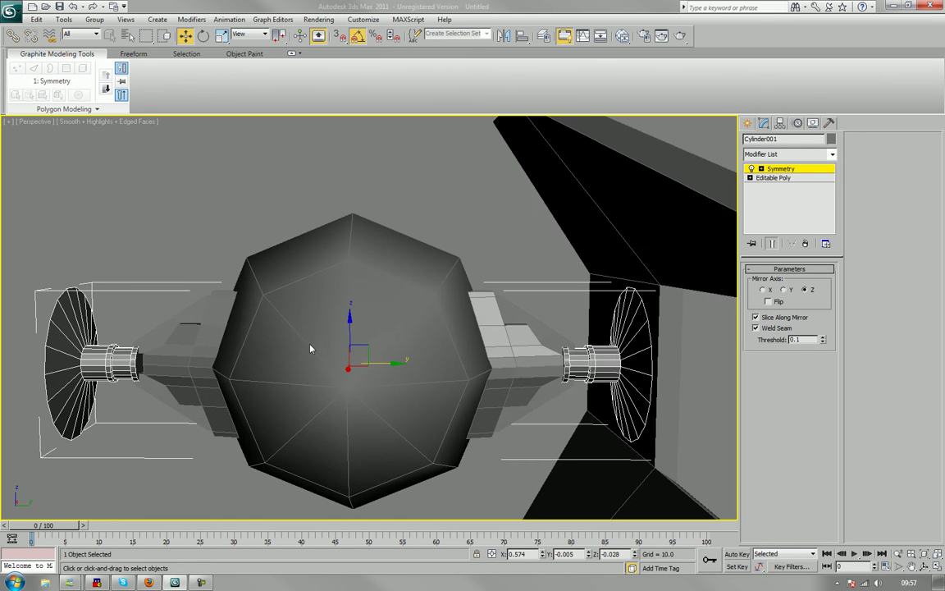
scroll(359, 339, down, 1)
alt+middle_drag(359, 339, 384, 348)
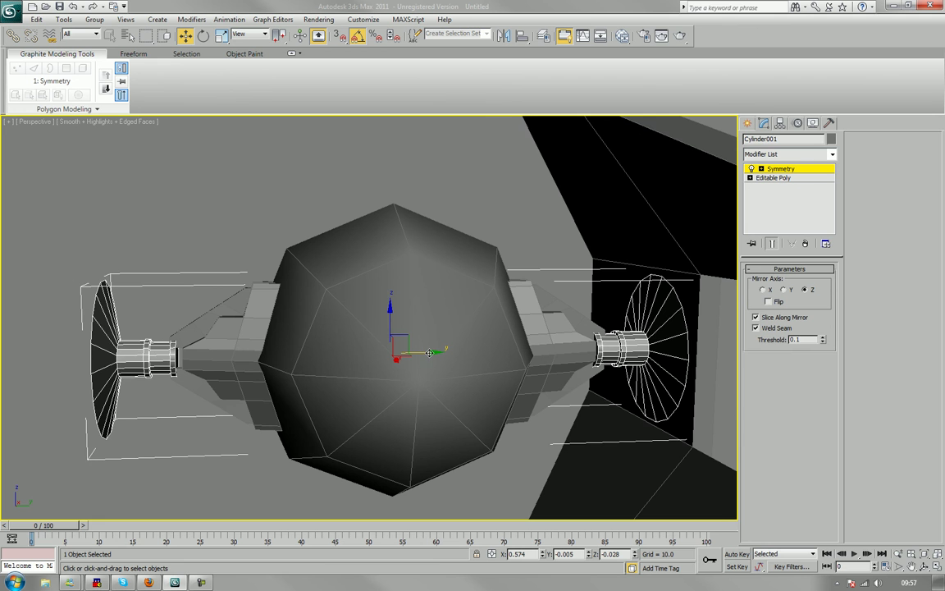
drag(428, 353, 433, 361)
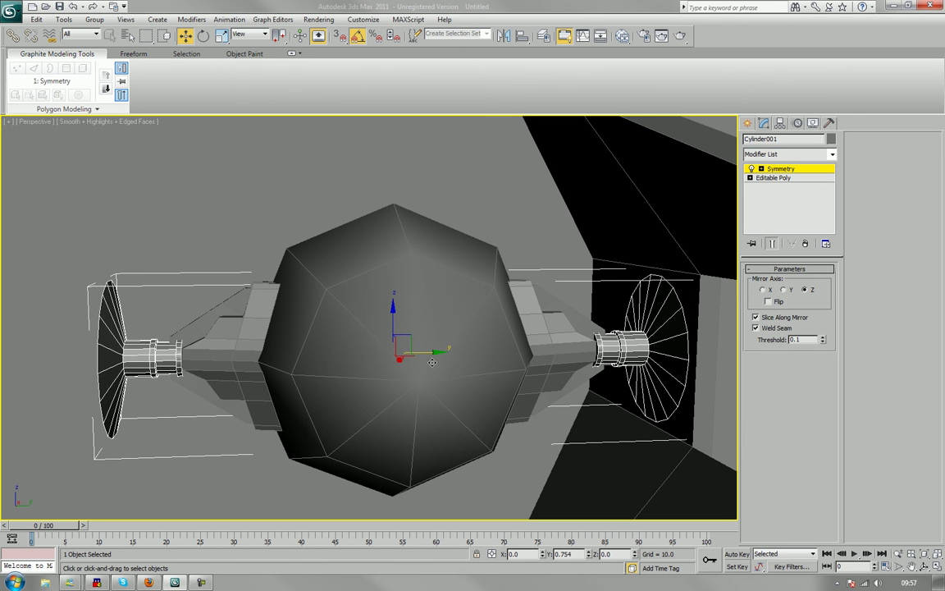
scroll(432, 362, down, 4)
alt+middle_drag(433, 362, 542, 407)
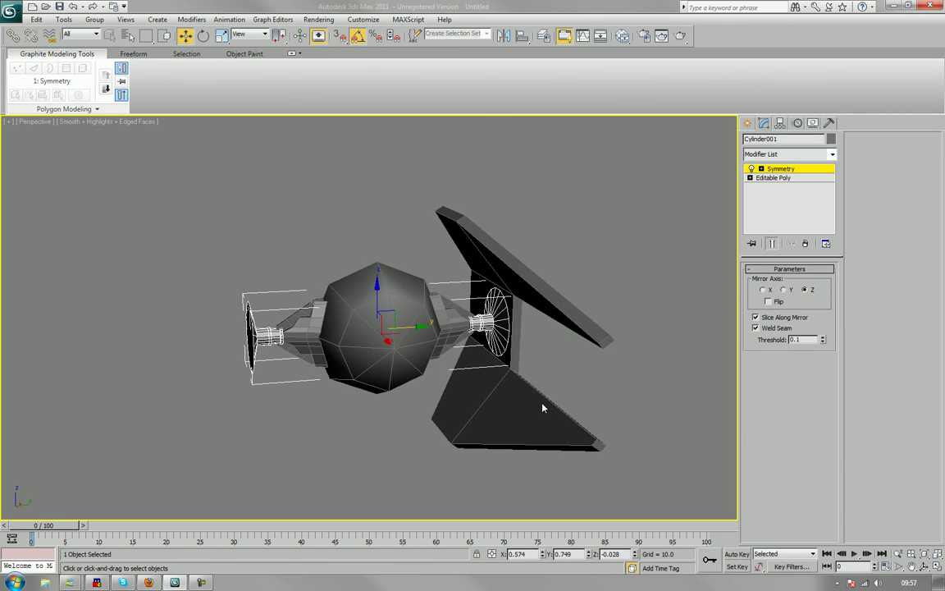
click(519, 216)
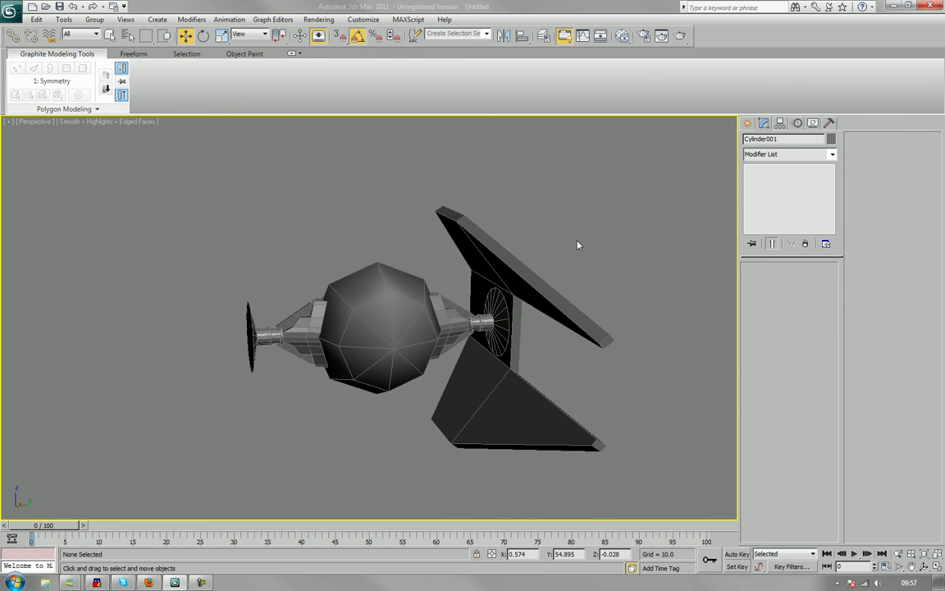
- Add a Symmetry modifier to the wing and set its mirror axis to Z
click(517, 263)
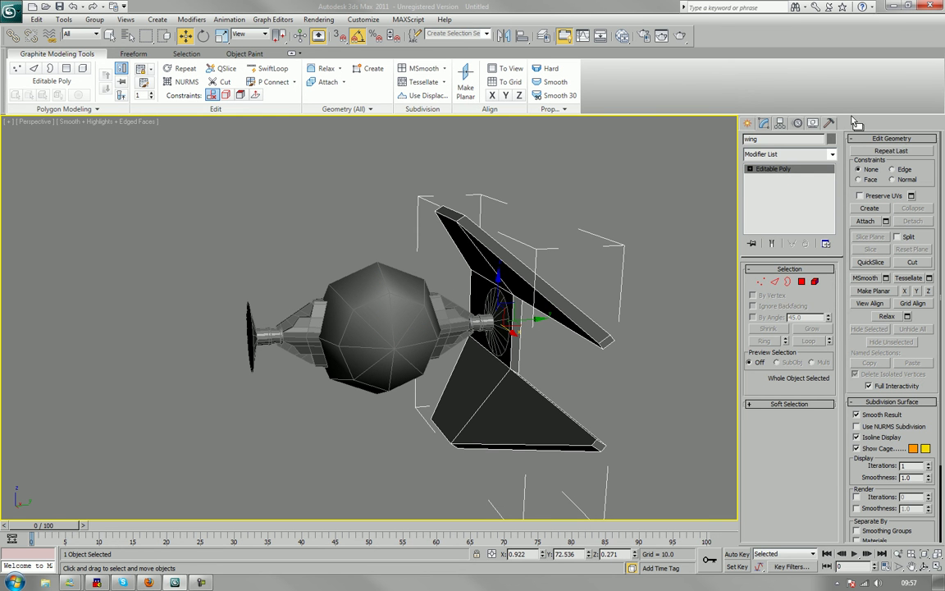
click(827, 154)
key(s)
key(s)
key(s)
key(s)
key(s)
key(s)
key(s)
key(s)
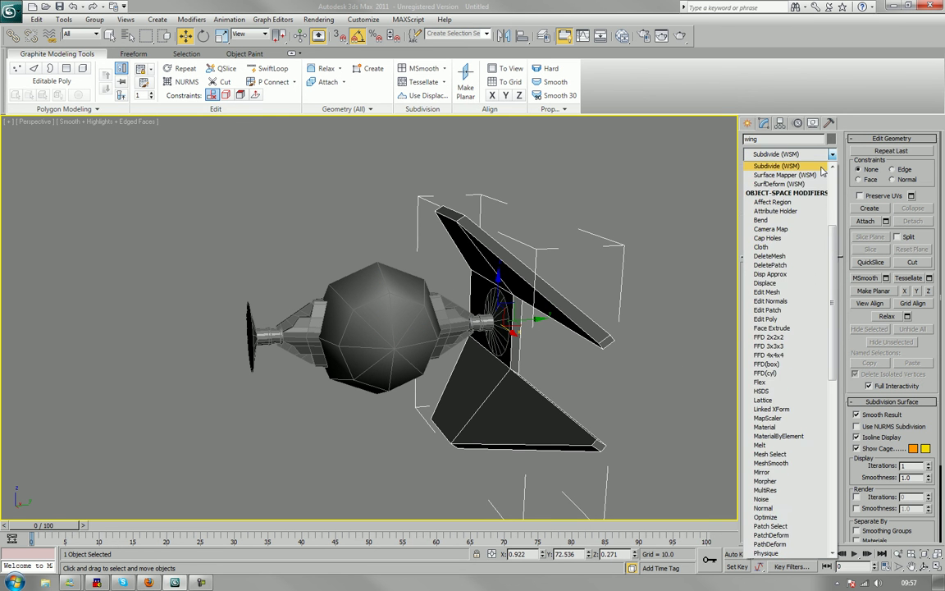
key(Down)
key(Down)
key(Down)
key(Down)
key(Down)
key(Down)
key(Down)
key(Down)
key(Down)
key(Down)
key(Down)
key(Down)
key(Down)
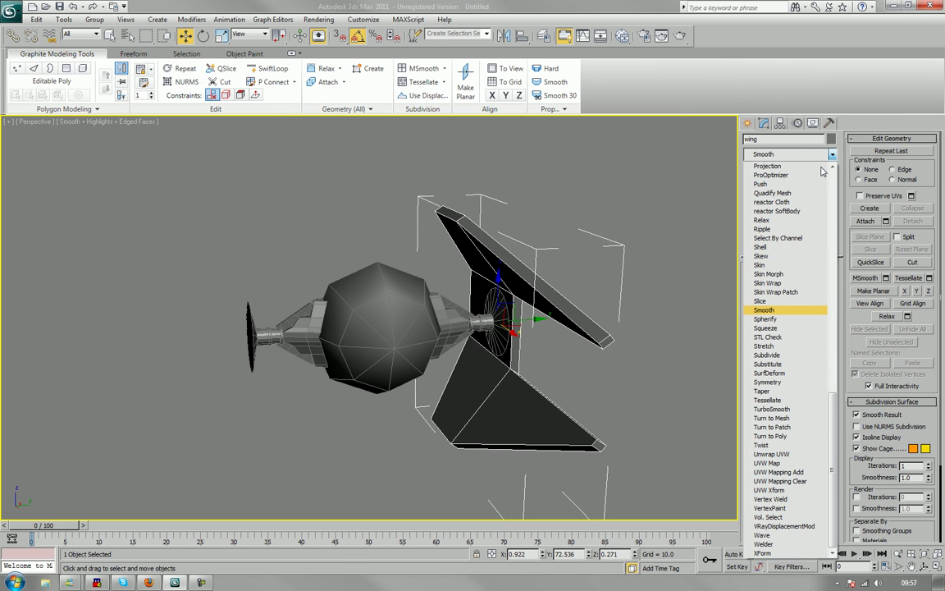
key(Return)
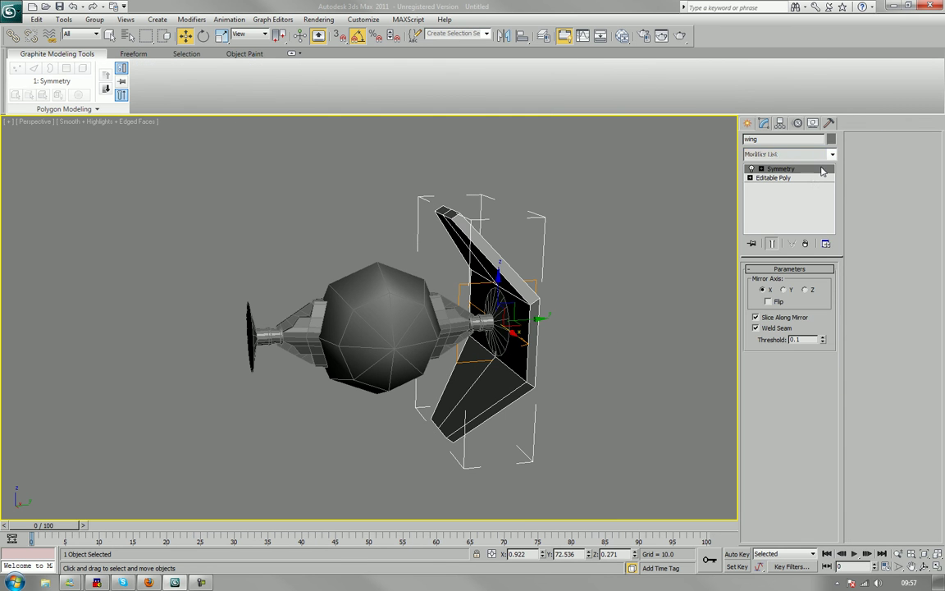
click(806, 290)
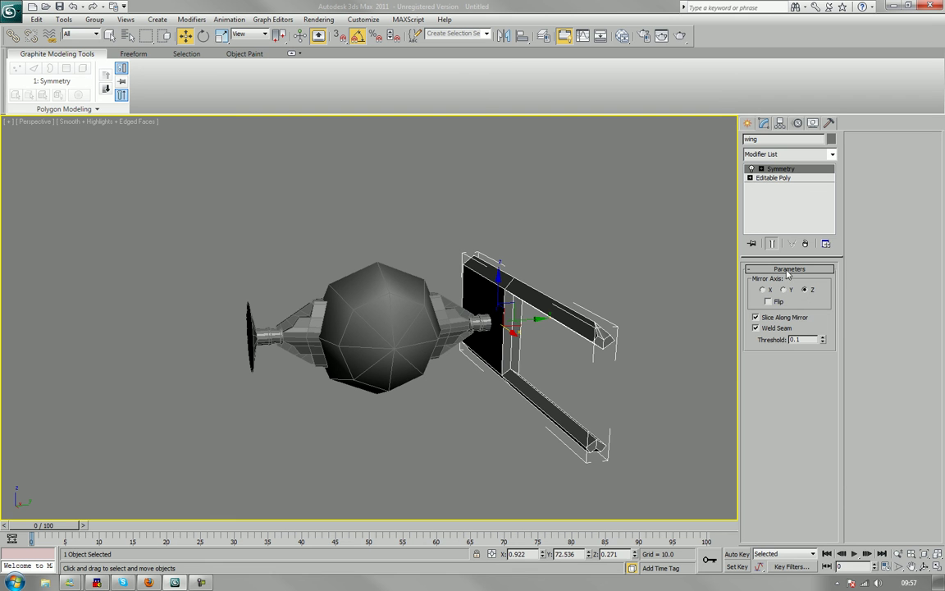
- Move the wing's mirror plane along Y to the hull's centre, at about Y 0.79, to place the opposite wing
click(785, 171)
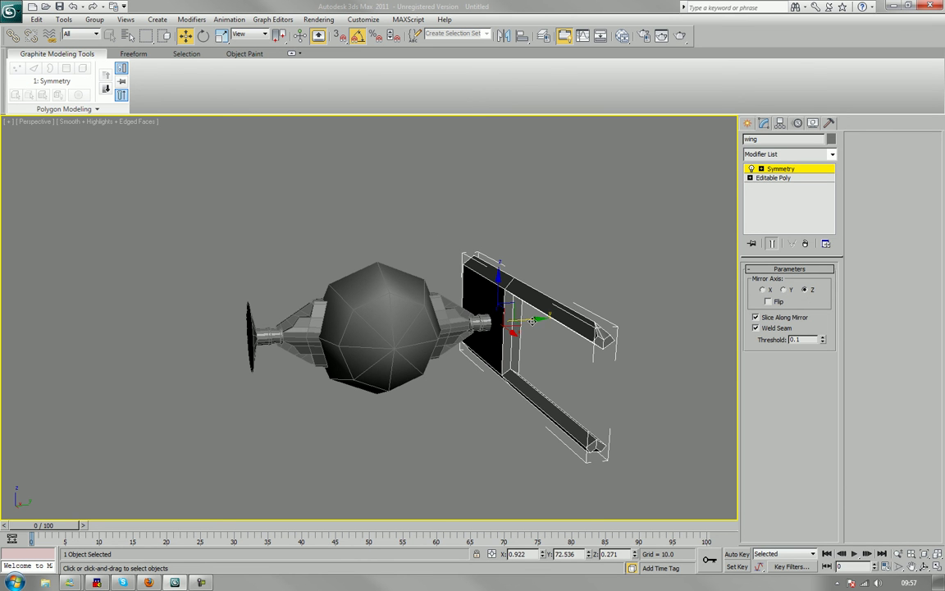
drag(532, 319, 420, 325)
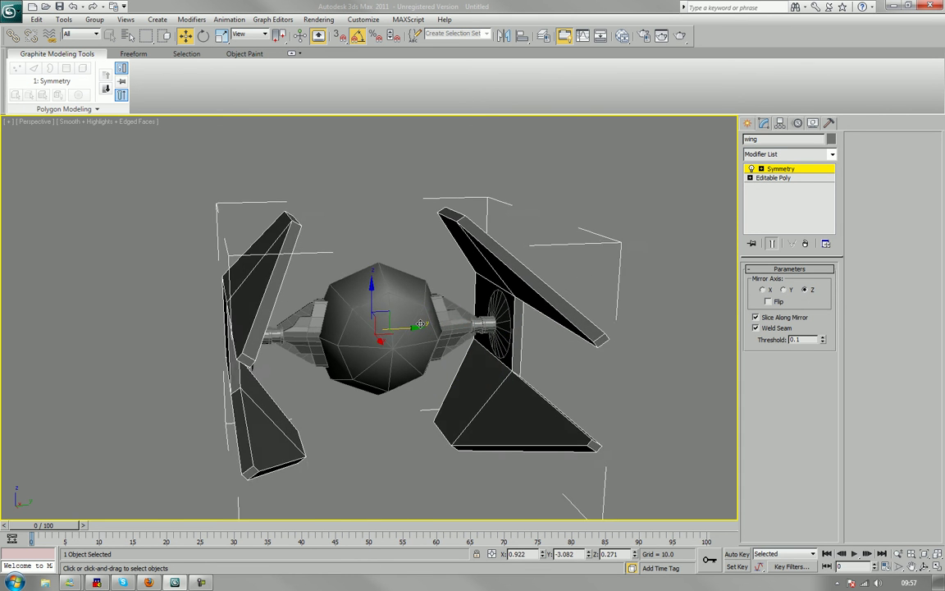
alt+middle_drag(420, 325, 417, 335)
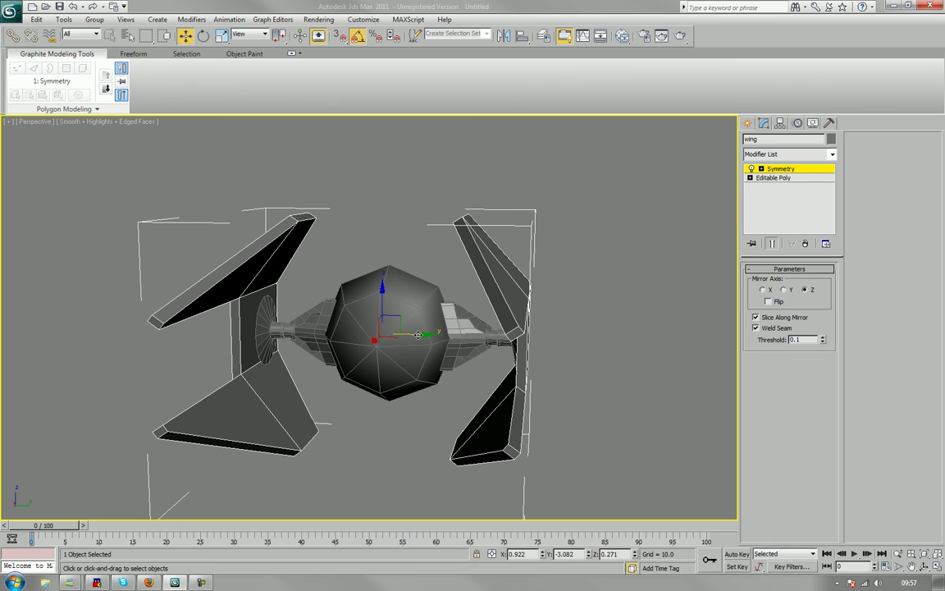
drag(419, 335, 425, 340)
scroll(426, 334, up, 6)
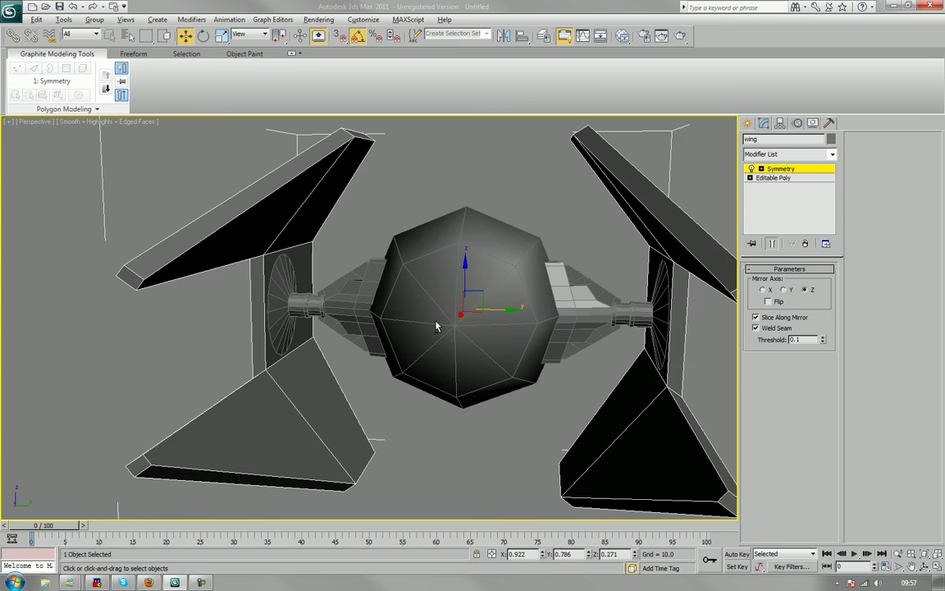
- Open the base Editable Poly of the cylindrical connector for polygon editing, keeping its mirrored end result displayed
alt+middle_drag(450, 312, 547, 295)
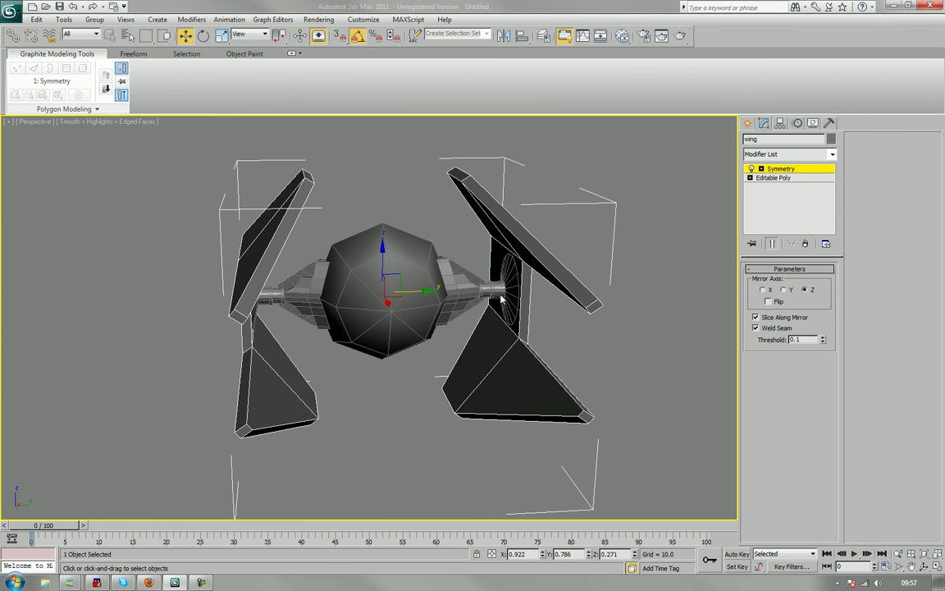
click(690, 272)
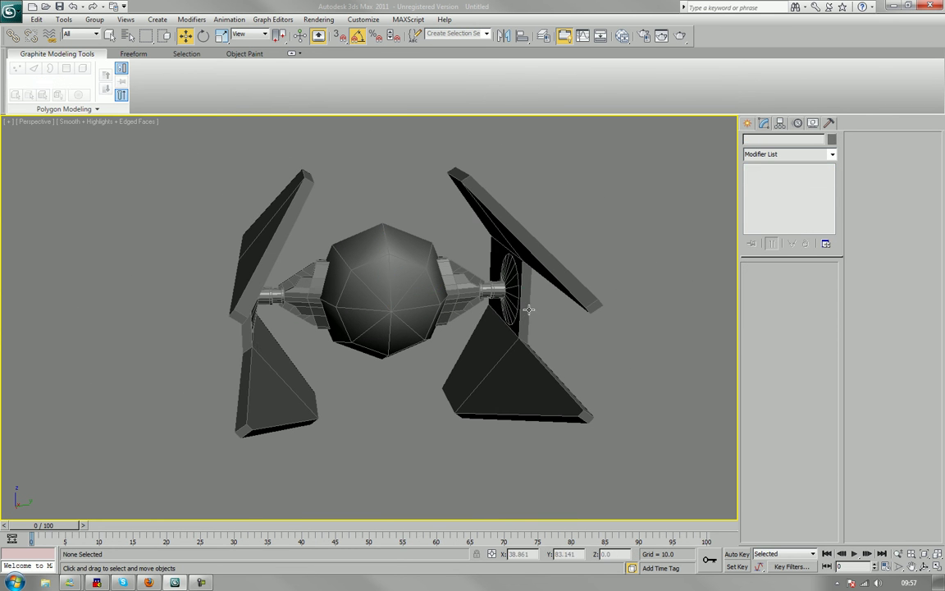
click(520, 302)
key(F3)
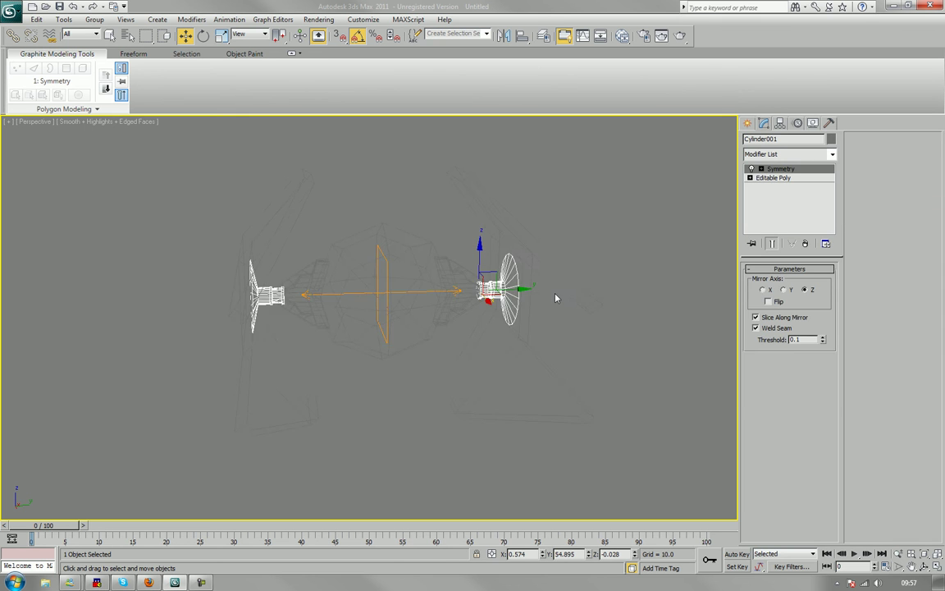
mouse_move(557, 296)
alt+middle_down()
mouse_move(560, 309)
mouse_move(544, 272)
alt+middle_up()
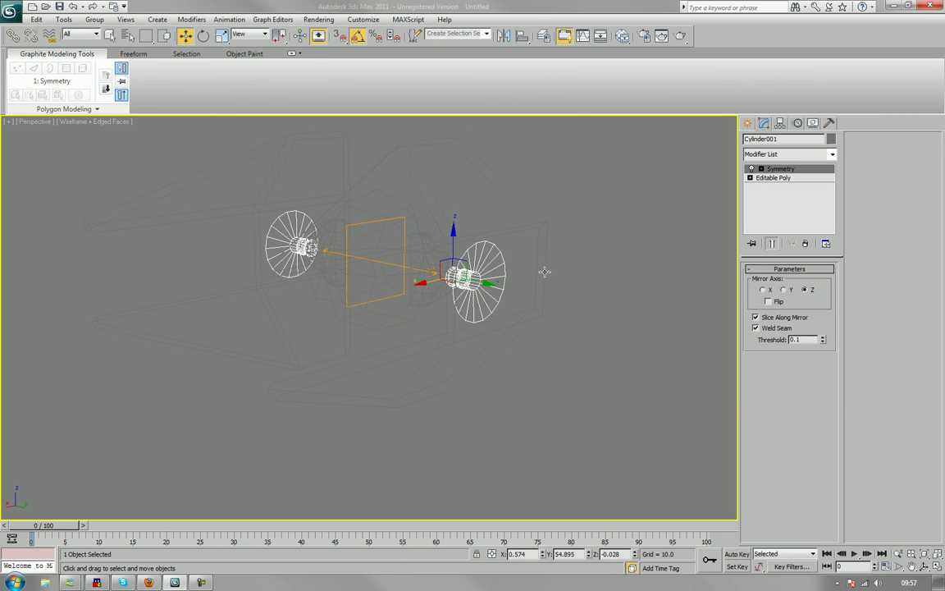
click(780, 178)
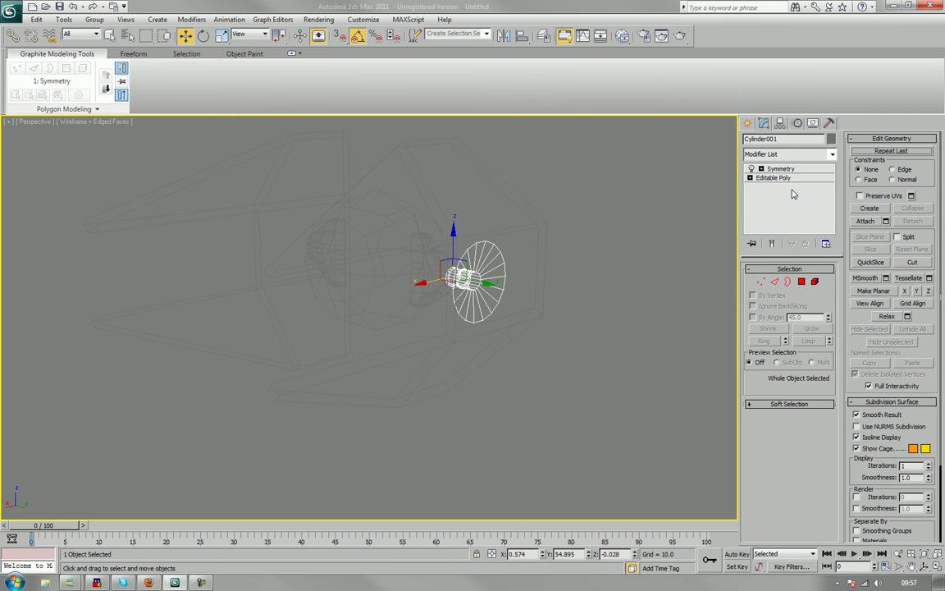
click(772, 244)
click(802, 282)
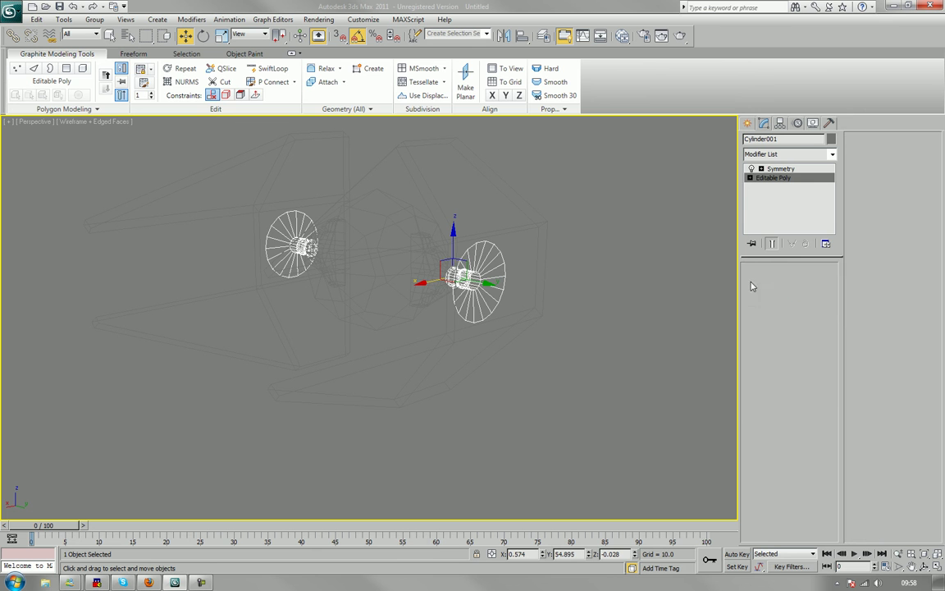
- Clone the connector's outer round cap polygon outward along Y to about Y 77.6, as an element, on the wing's outer face
click(501, 279)
key(F3)
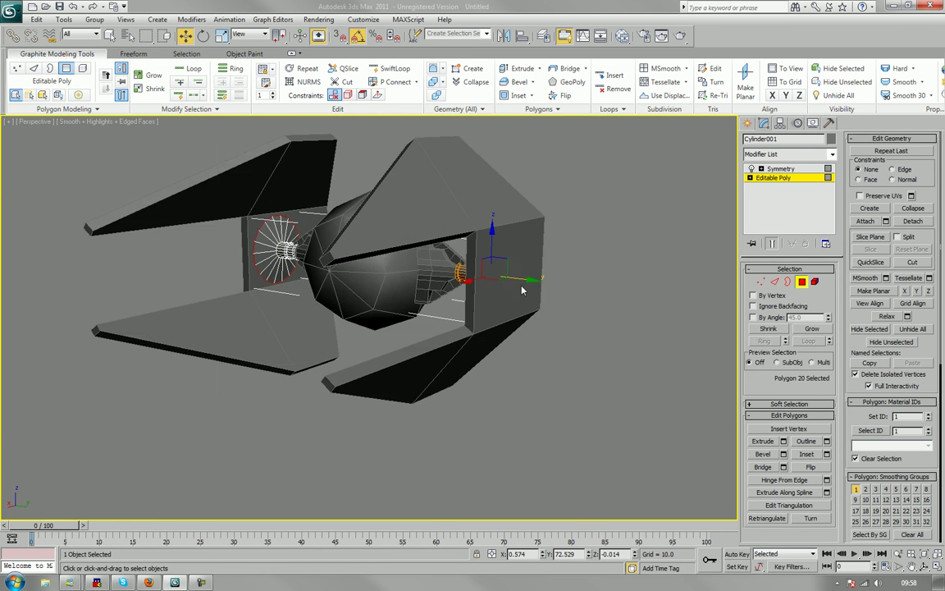
alt+middle_drag(521, 289, 517, 289)
scroll(519, 288, up, 4)
mouse_move(591, 270)
middle_down()
mouse_move(446, 321)
mouse_move(462, 328)
middle_up()
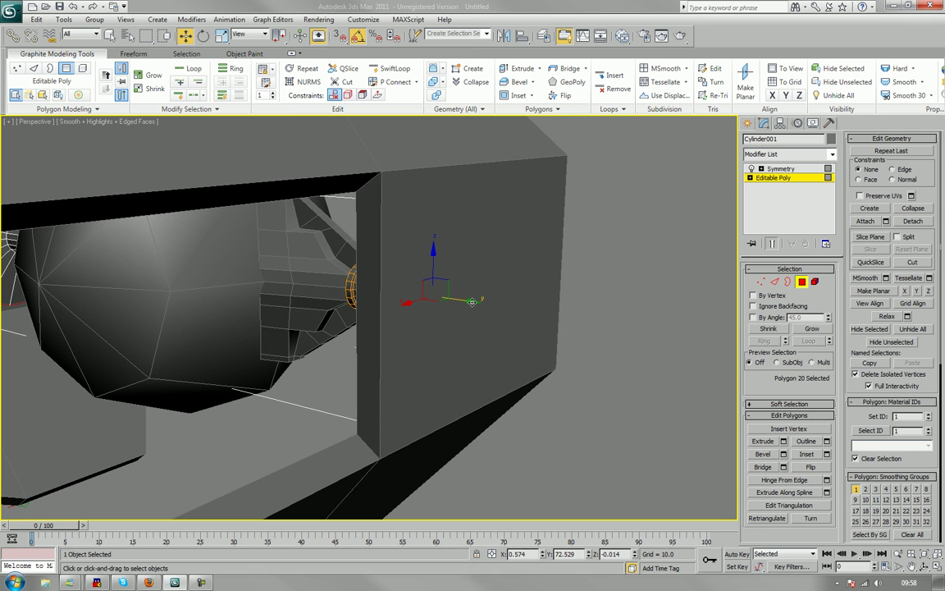
click(493, 305)
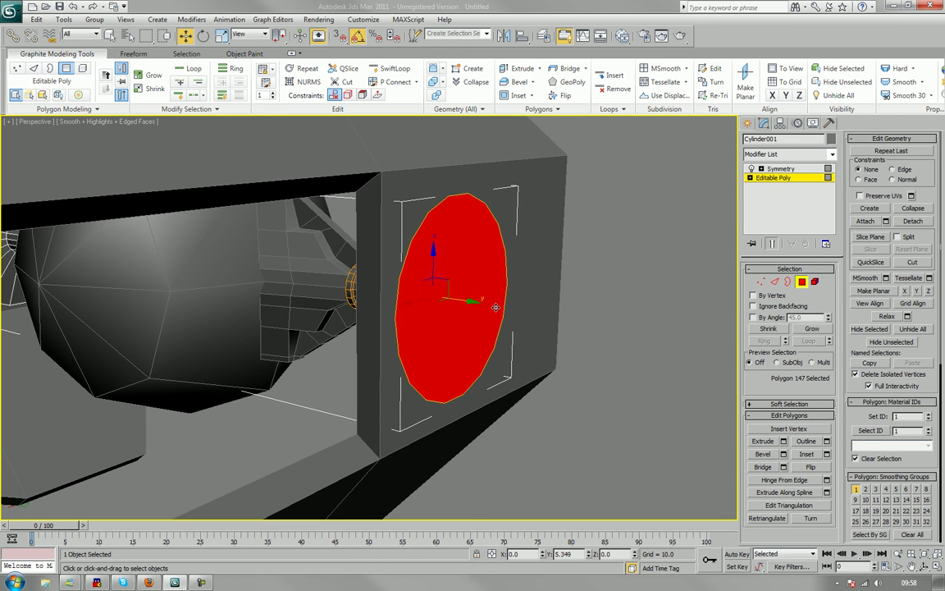
drag(495, 308, 608, 313)
key(ctrl+z)
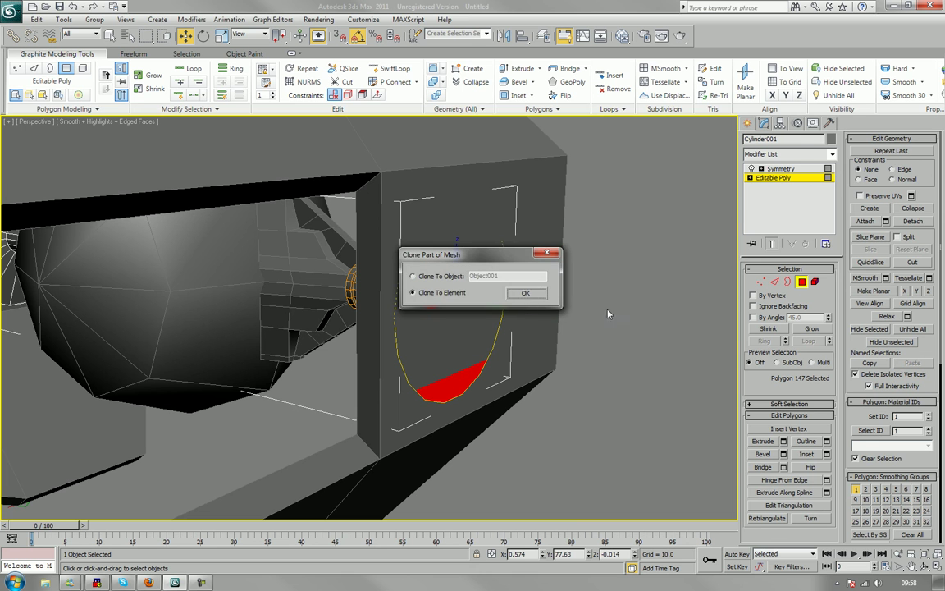
click(527, 294)
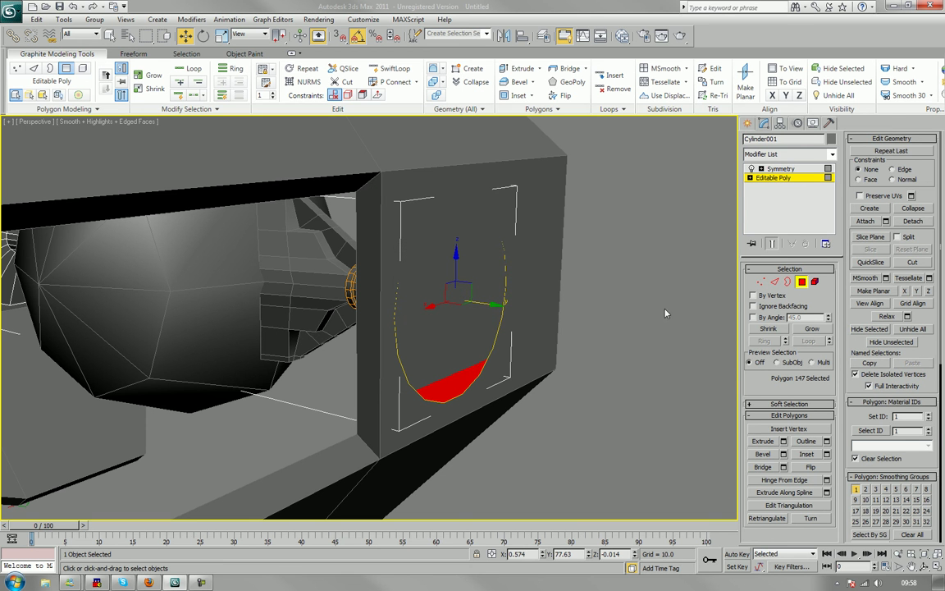
- Bevel the cloned round polygon slightly outward into a raised disc on the wing's outer face and finish polygon editing
click(566, 310)
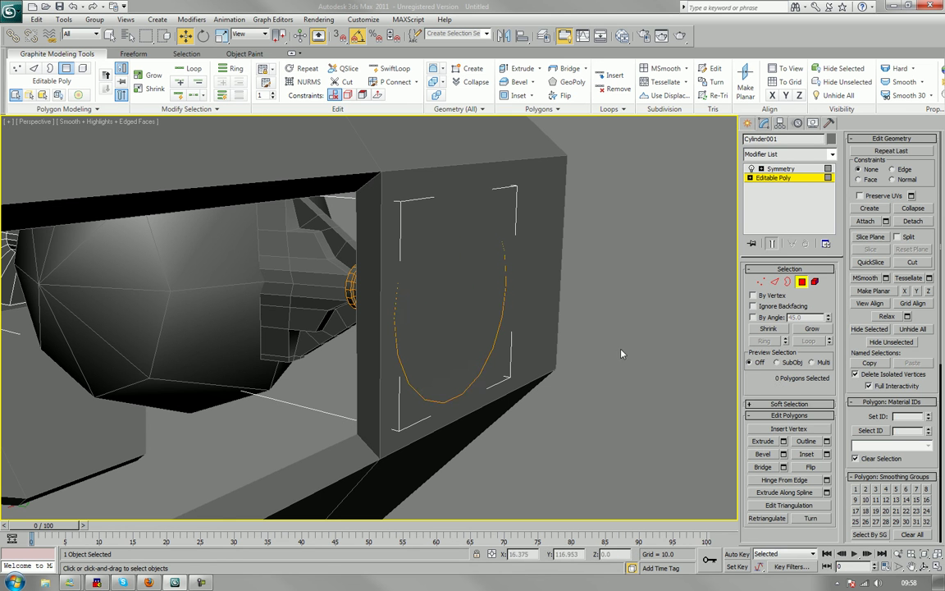
key(ctrl+z)
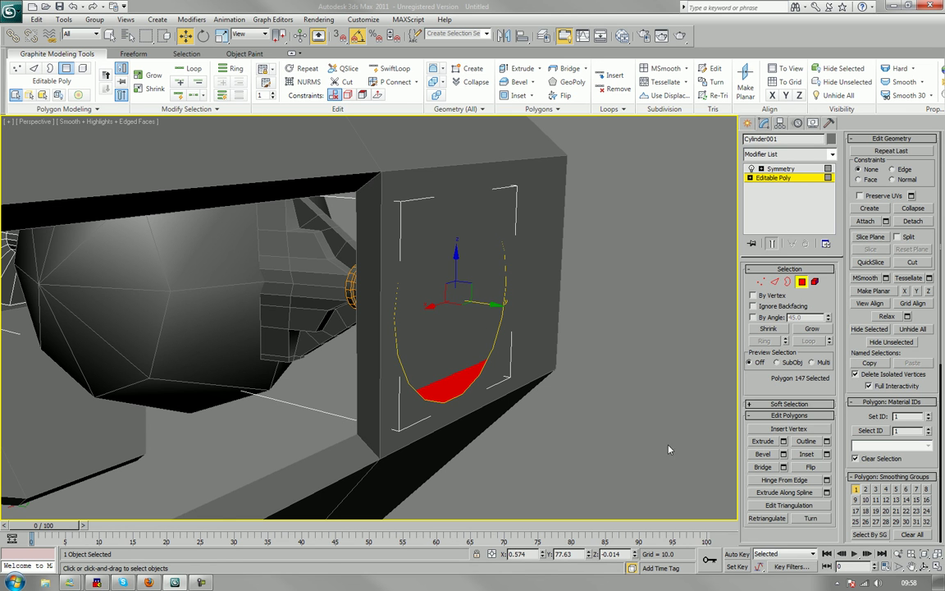
click(765, 454)
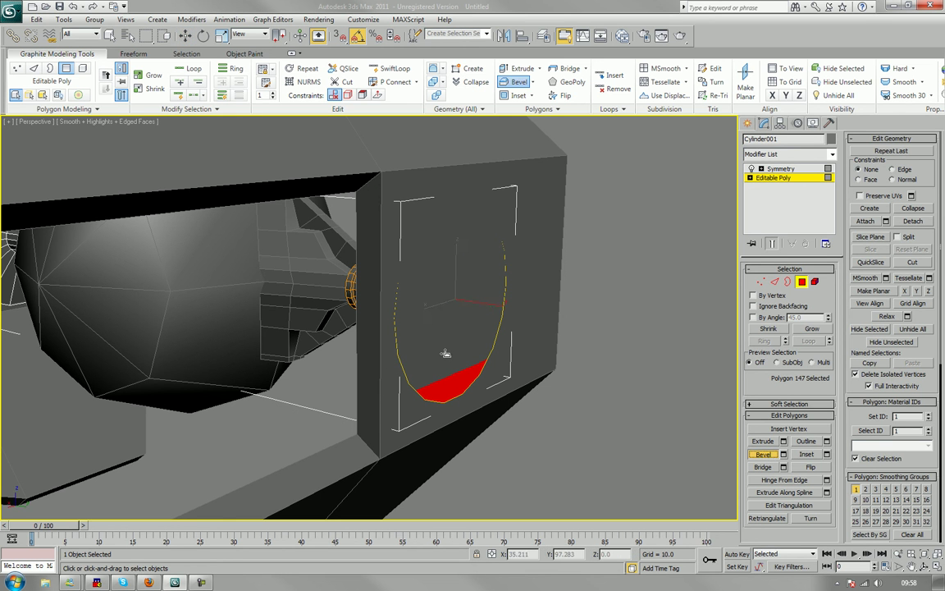
drag(456, 356, 460, 345)
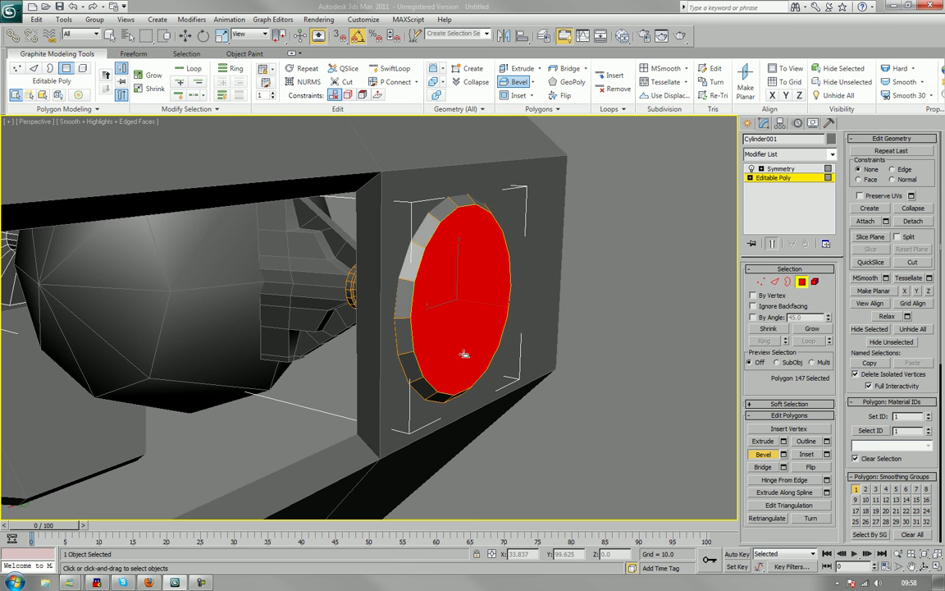
click(629, 366)
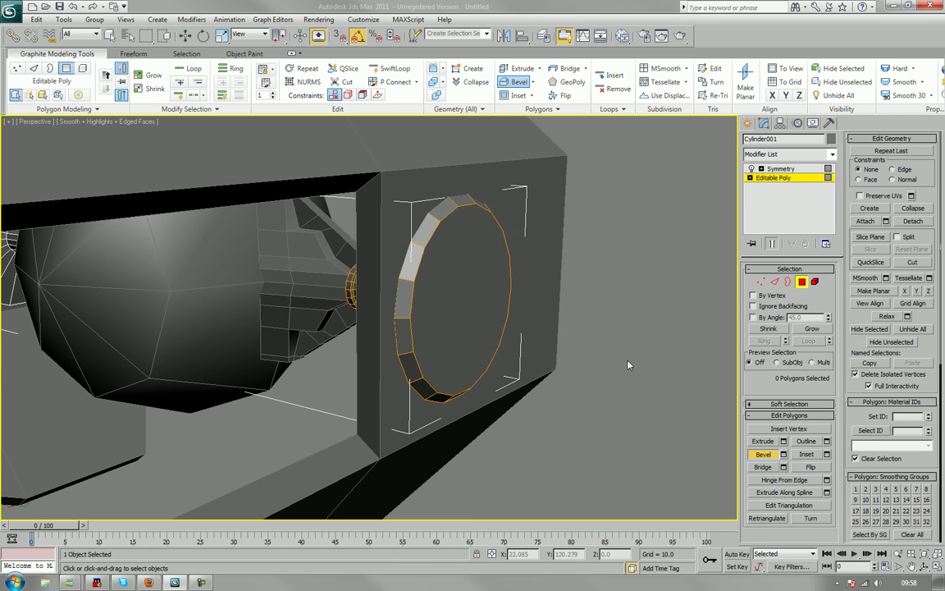
scroll(629, 365, down, 4)
click(802, 282)
click(628, 353)
alt+middle_drag(478, 388, 513, 384)
- Convert the spherical hull with its Symmetry modifier to an Editable Poly
click(302, 323)
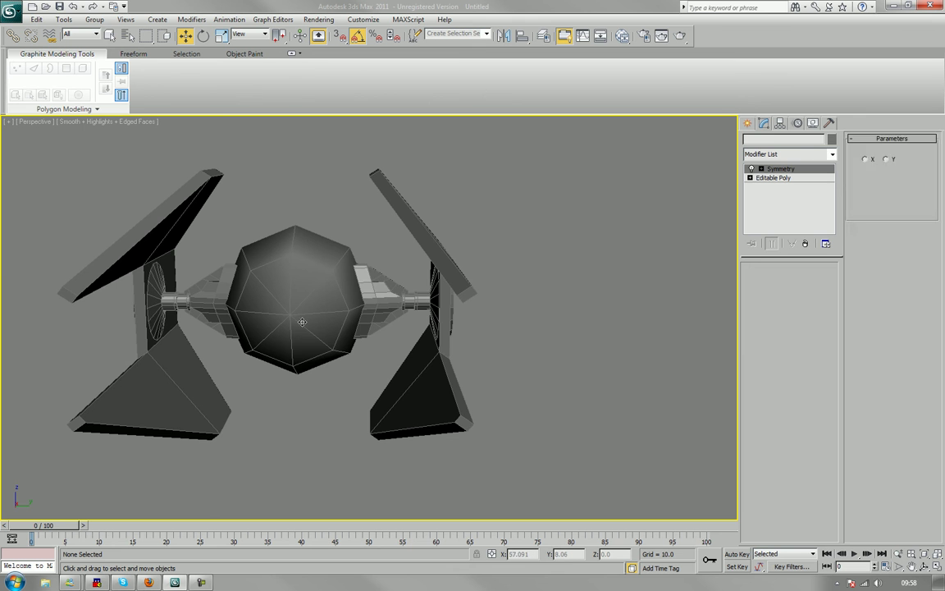
middle_drag(328, 328, 373, 347)
scroll(362, 337, up, 3)
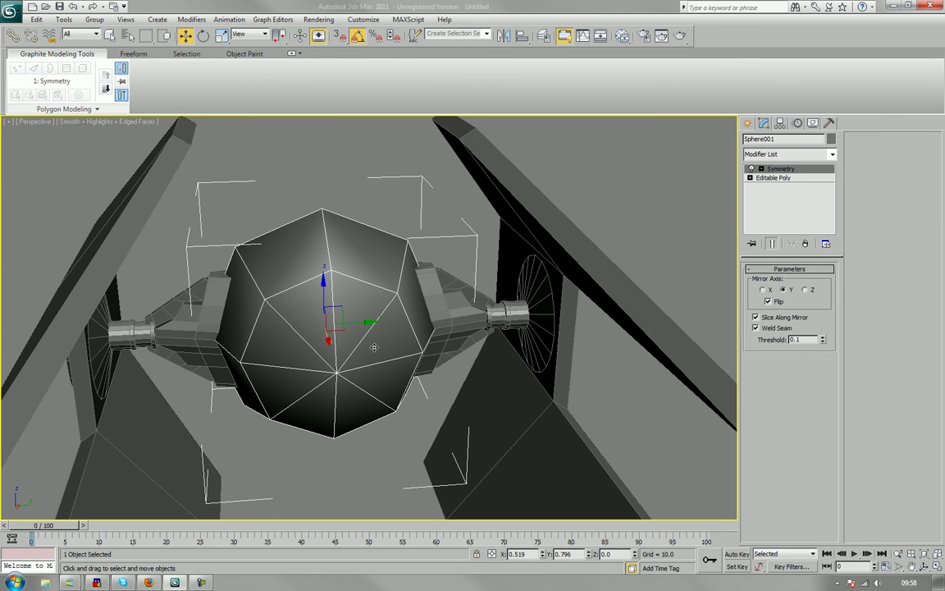
right_click(327, 308)
mouse_move(369, 380)
click(443, 391)
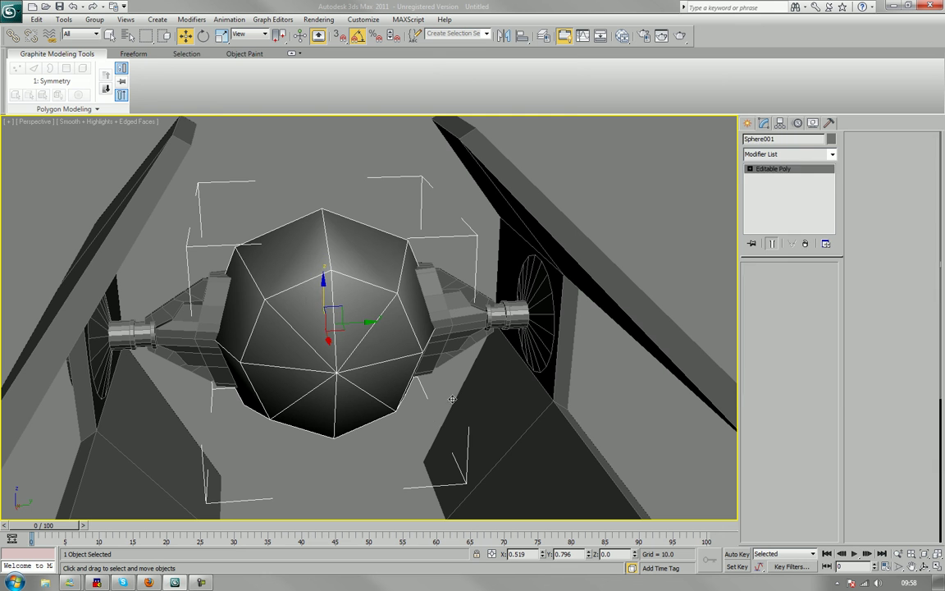
- Connect the edges radiating from the hull's front pole with 1 segment, pinch 0 and slide -48
click(801, 281)
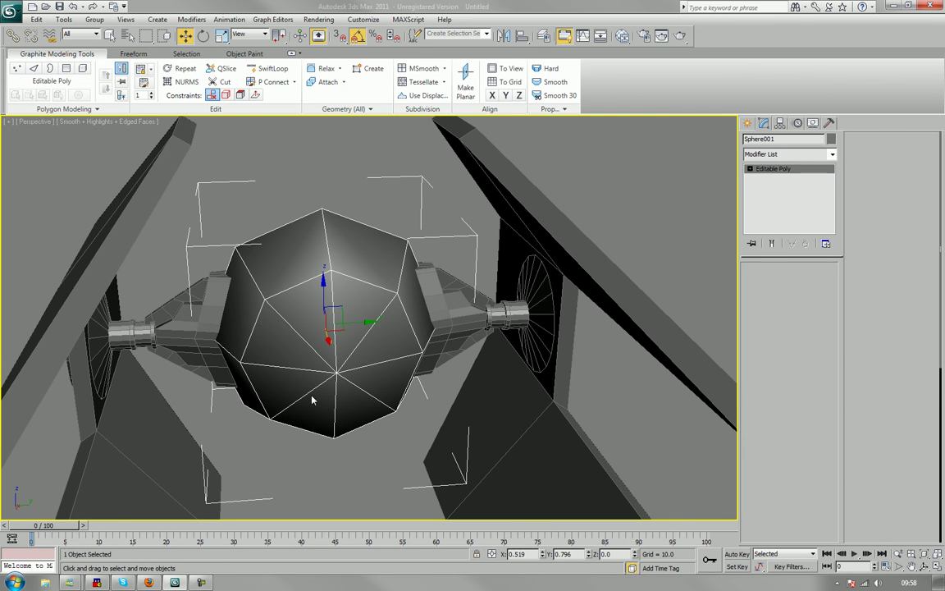
middle_drag(313, 399, 310, 365)
scroll(313, 363, up, 3)
key(2)
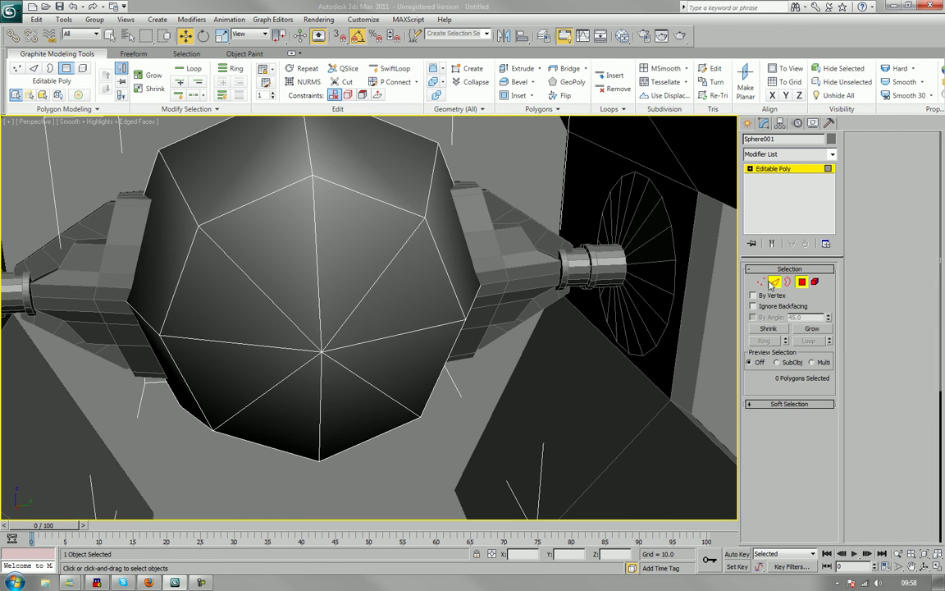
click(318, 314)
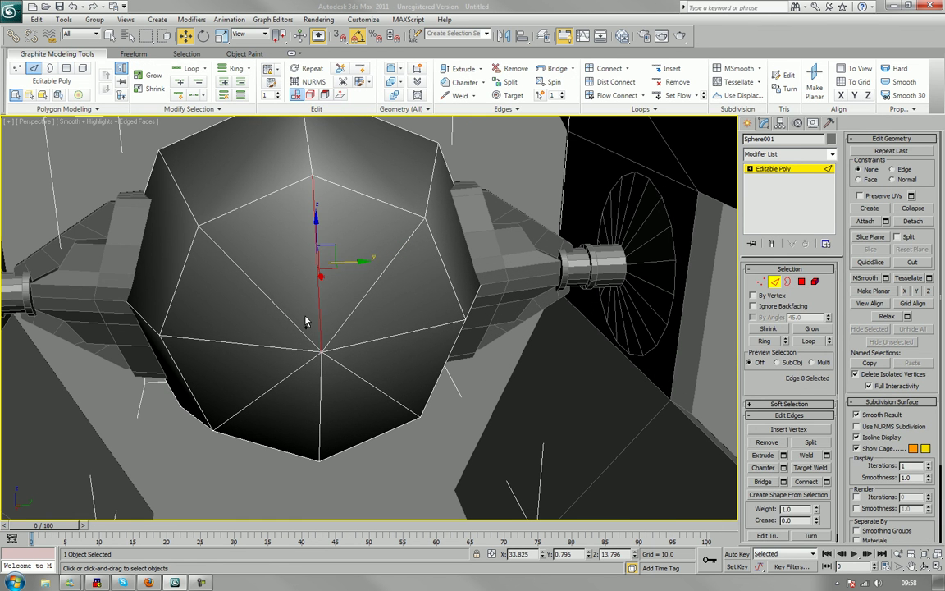
ctrl+click(291, 322)
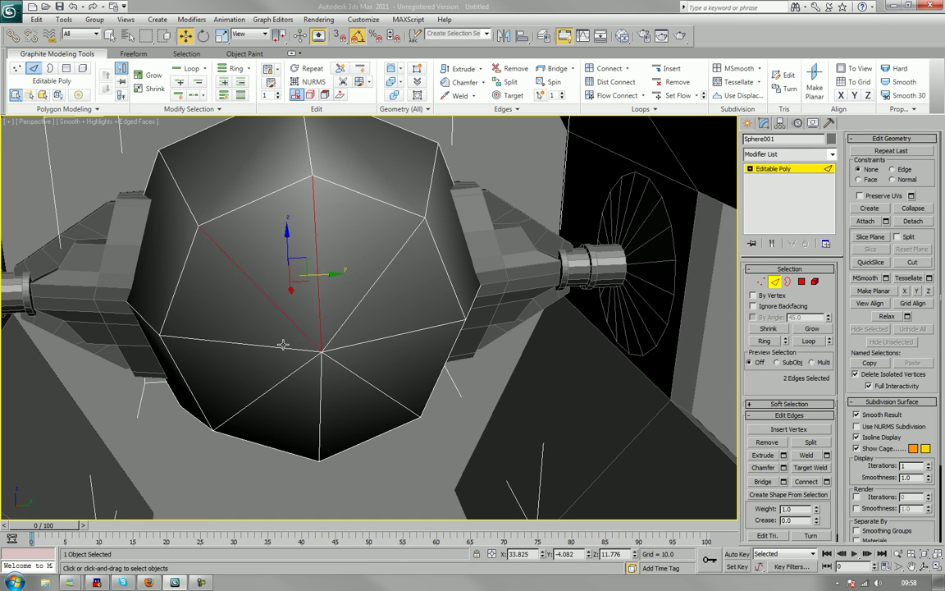
ctrl+click(283, 344)
ctrl+click(274, 361)
ctrl+click(273, 383)
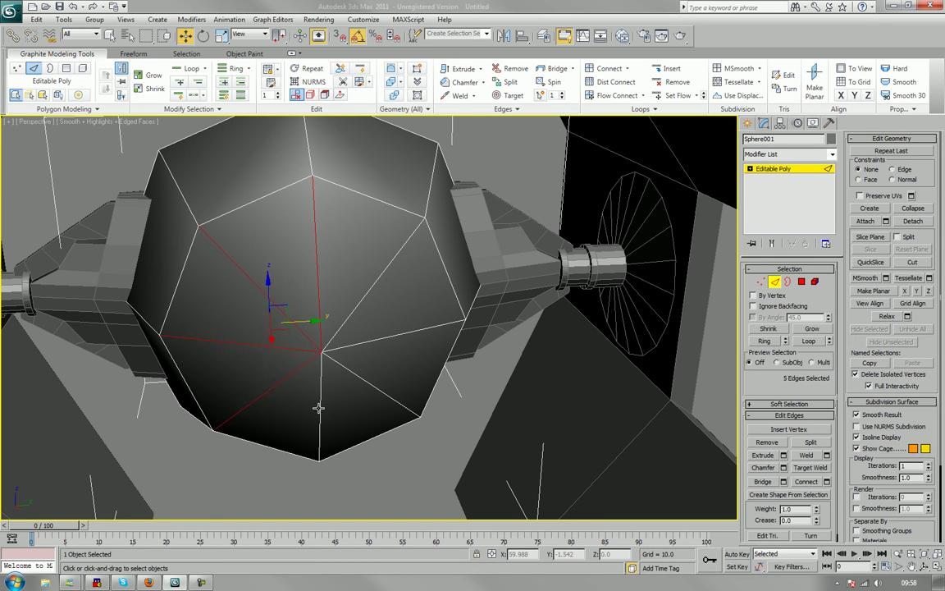
ctrl+click(319, 408)
ctrl+click(371, 386)
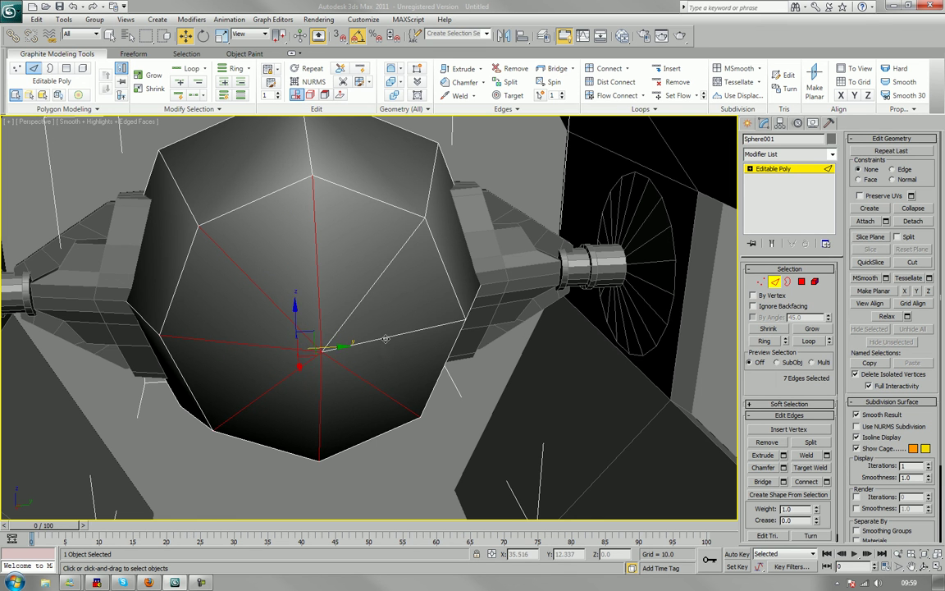
ctrl+click(385, 338)
ctrl+click(364, 296)
alt+middle_drag(348, 264, 366, 286)
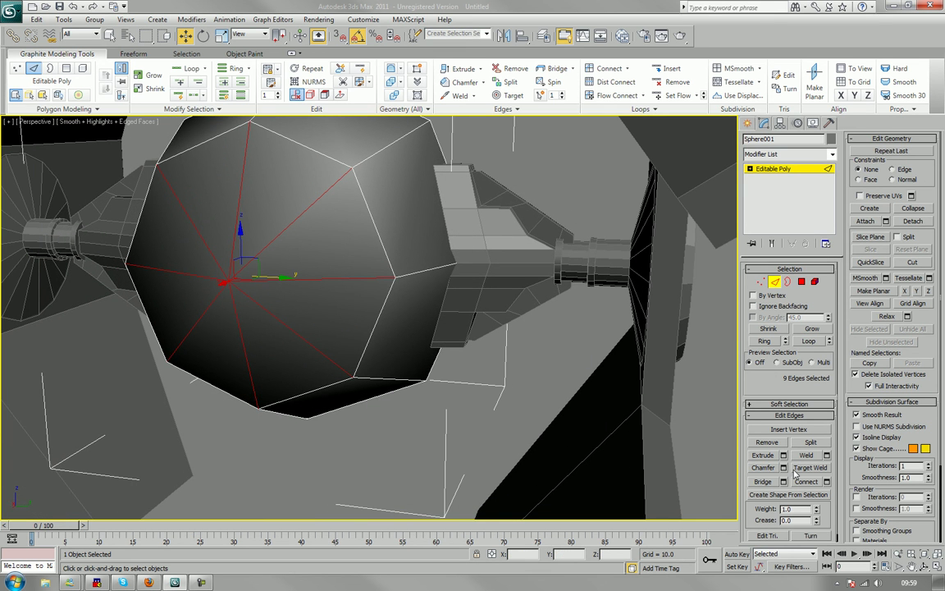
click(827, 482)
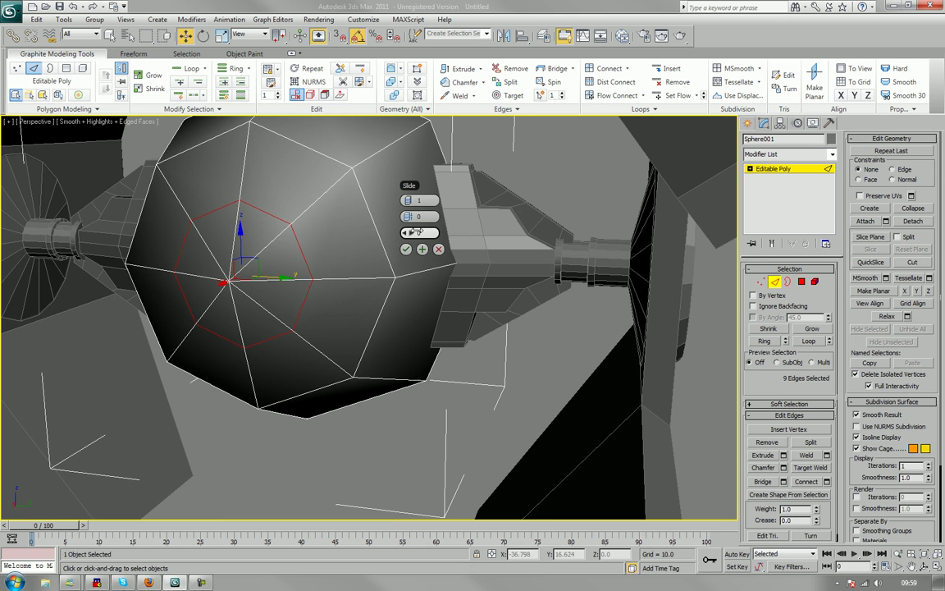
drag(418, 232, 304, 239)
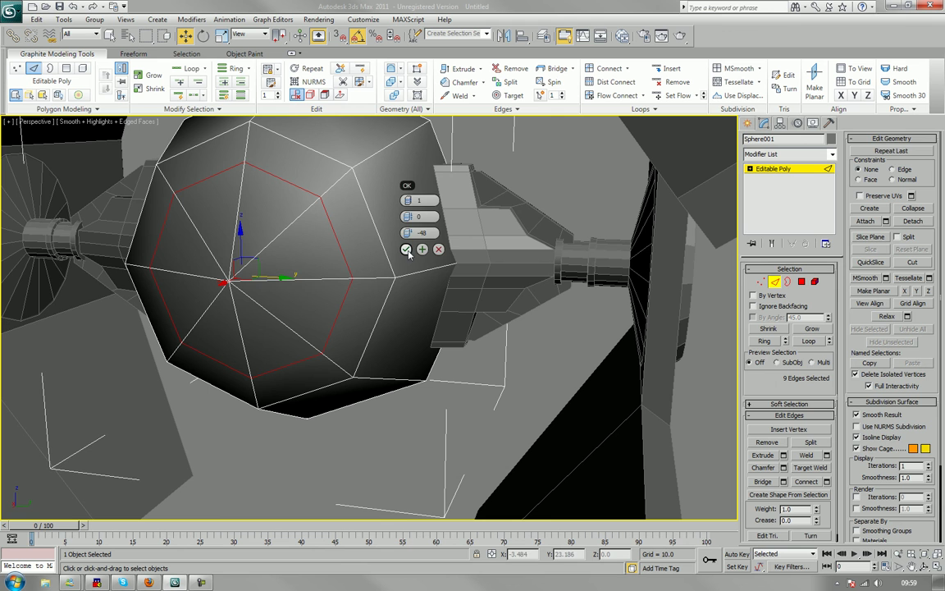
click(406, 250)
- Connect the eight inner edges around the hull's front pole with 1 segment, pinch 0 and slide -16, and clear the selection
click(278, 239)
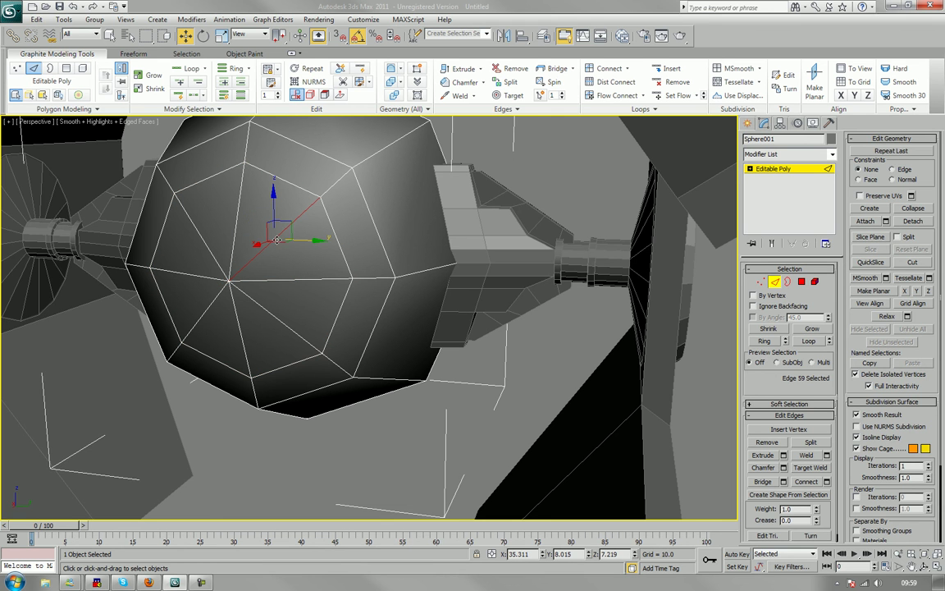
click(766, 342)
ctrl+click(233, 261)
ctrl+click(219, 270)
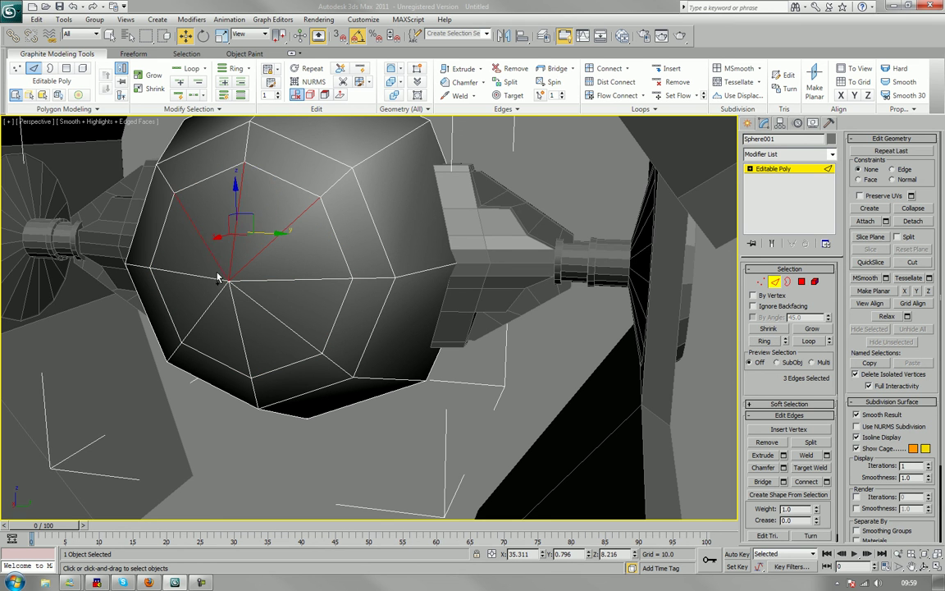
ctrl+click(212, 278)
ctrl+click(208, 304)
ctrl+click(233, 313)
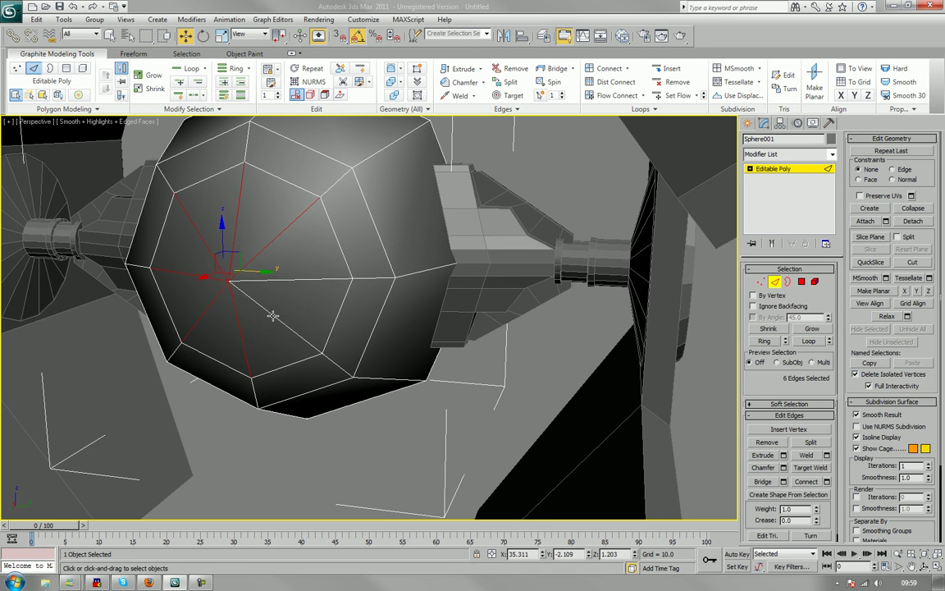
ctrl+click(273, 312)
ctrl+click(290, 279)
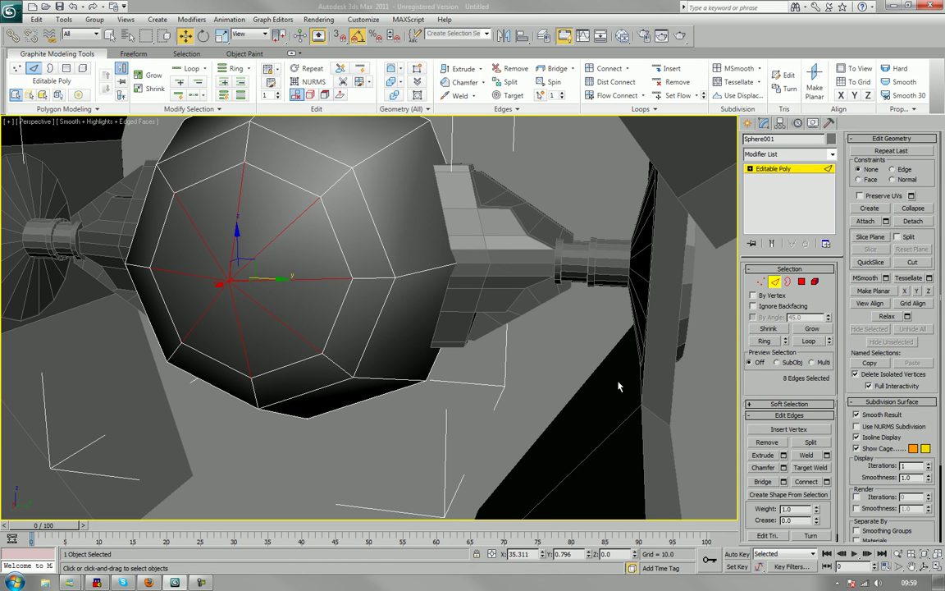
click(827, 481)
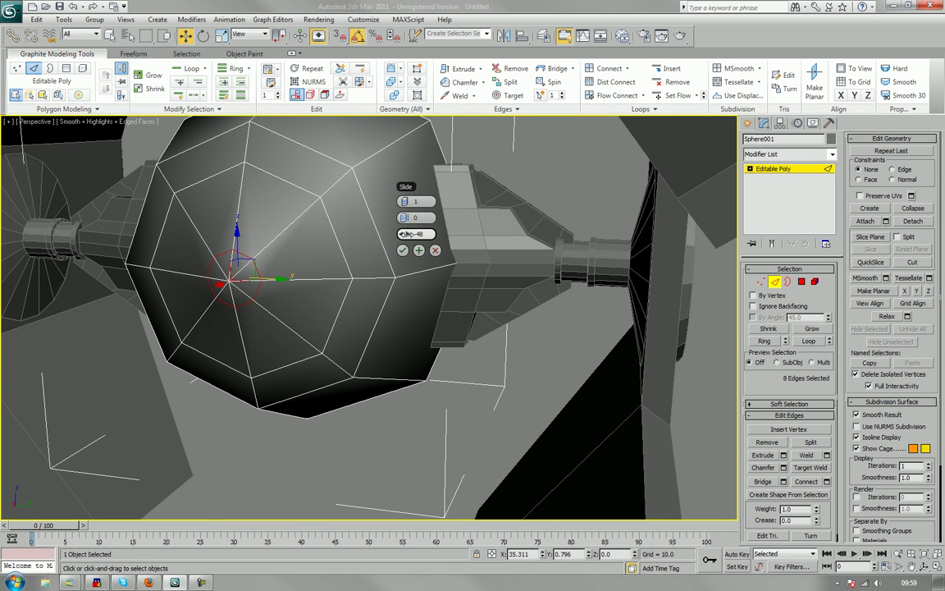
drag(403, 233, 470, 260)
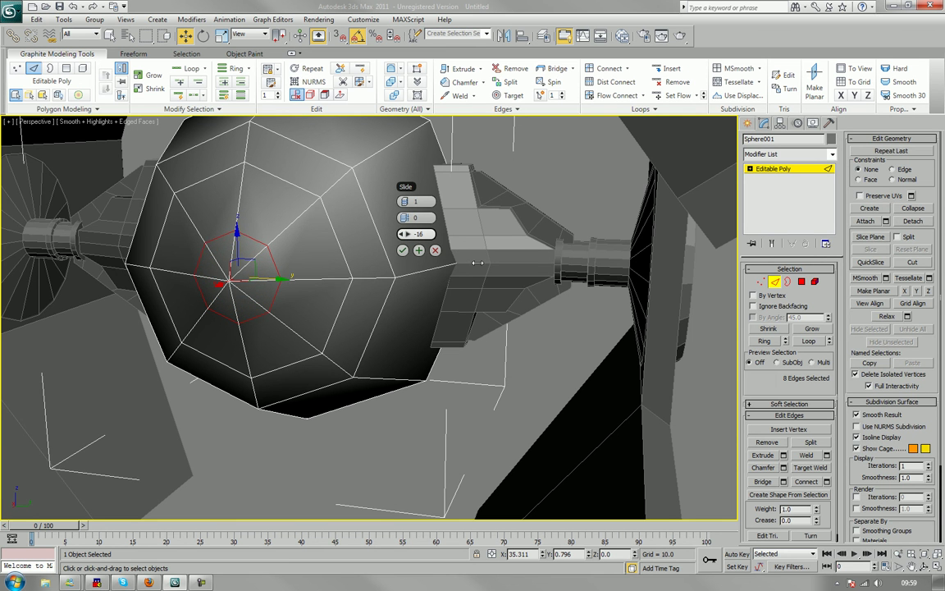
click(402, 250)
click(341, 405)
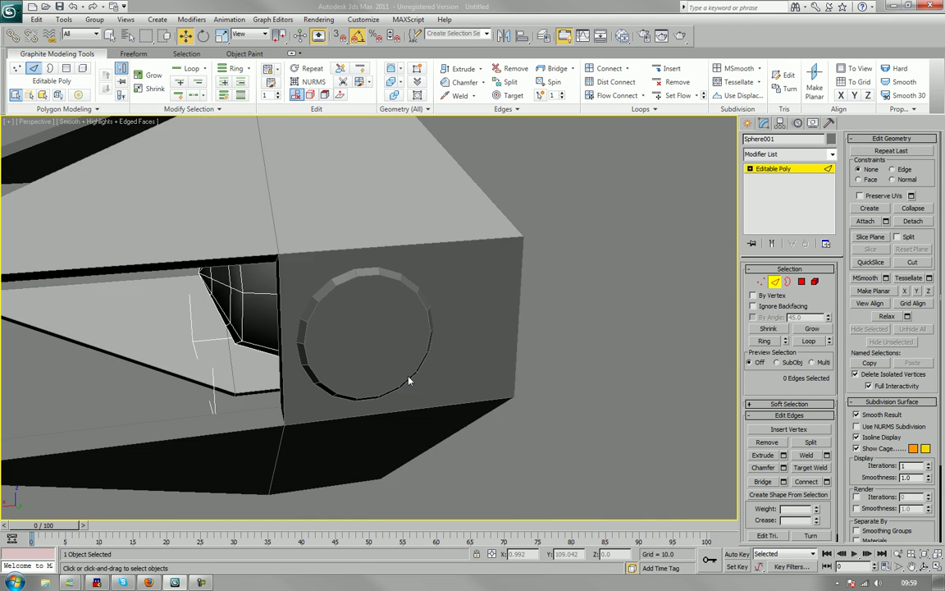
- Select the eight polygons around the hull's rear pole and scale them flat along the X axis
alt+middle_drag(409, 380, 362, 384)
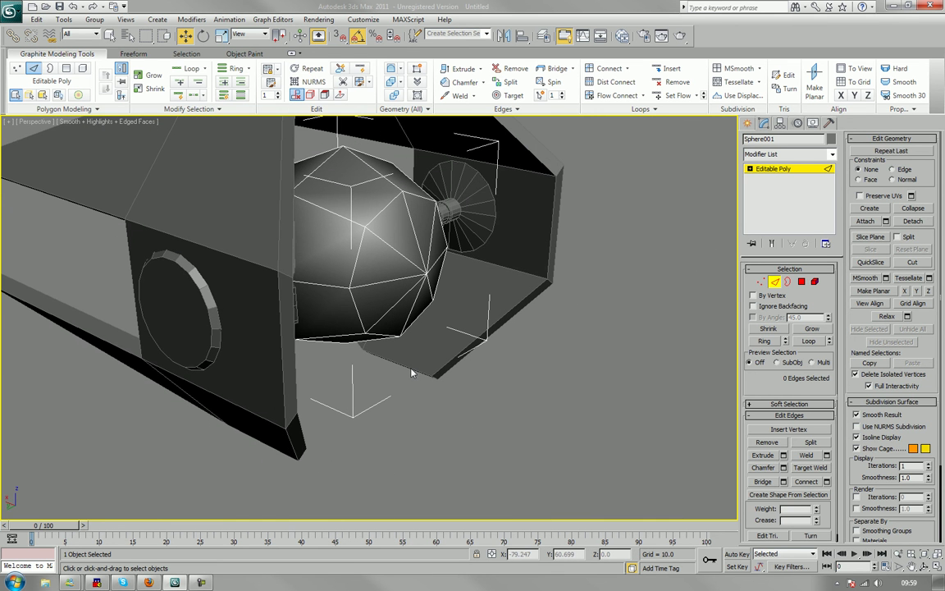
scroll(411, 373, up, 4)
alt+middle_drag(409, 380, 407, 374)
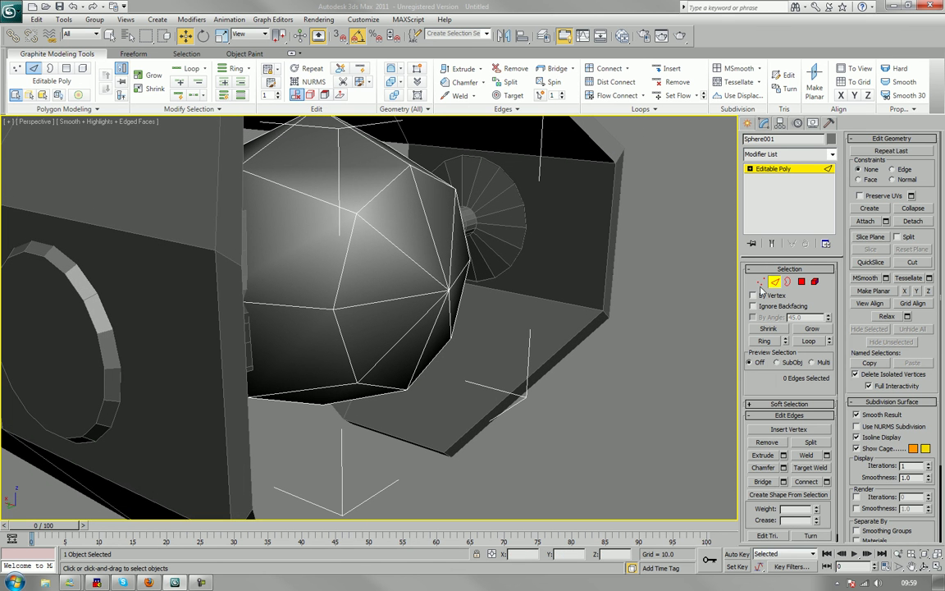
click(804, 283)
click(410, 238)
ctrl+click(447, 250)
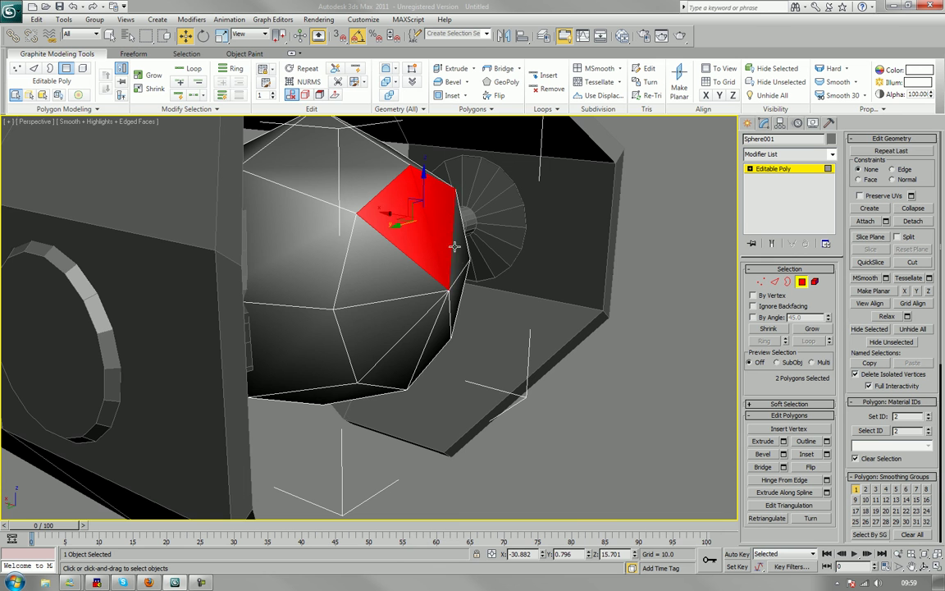
ctrl+click(460, 270)
ctrl+click(461, 277)
ctrl+click(428, 325)
ctrl+click(397, 321)
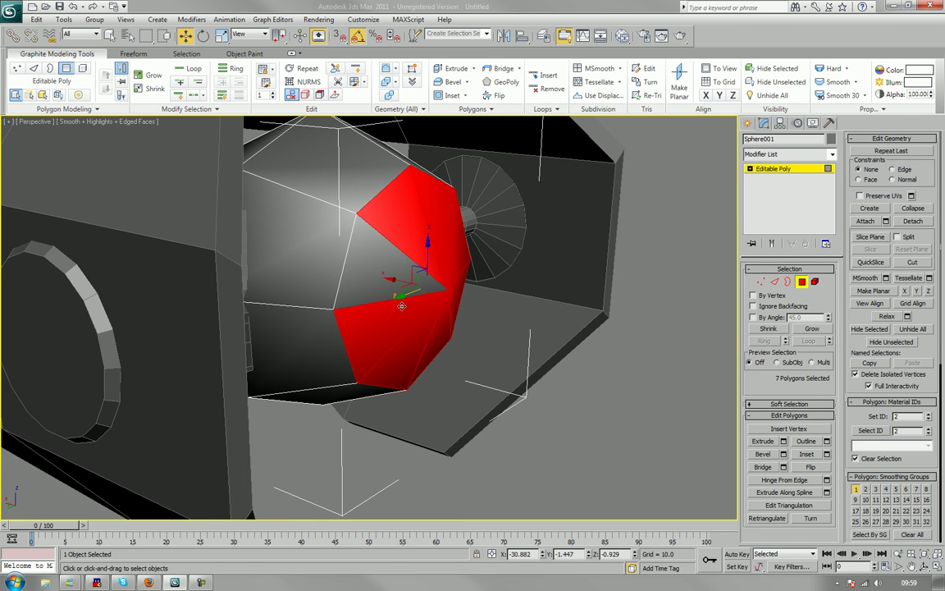
ctrl+click(394, 280)
alt+middle_drag(498, 335, 473, 356)
click(222, 35)
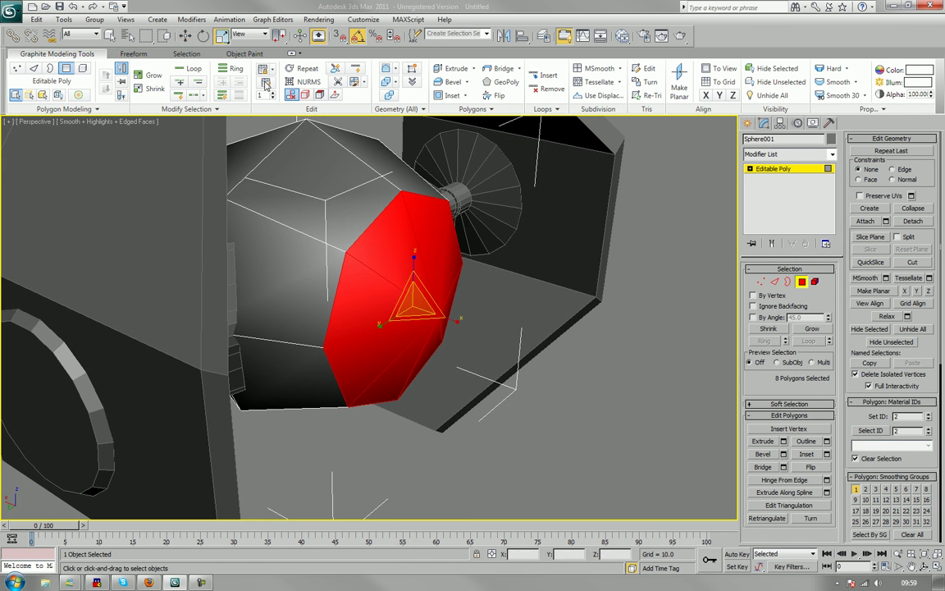
drag(455, 318, 215, 225)
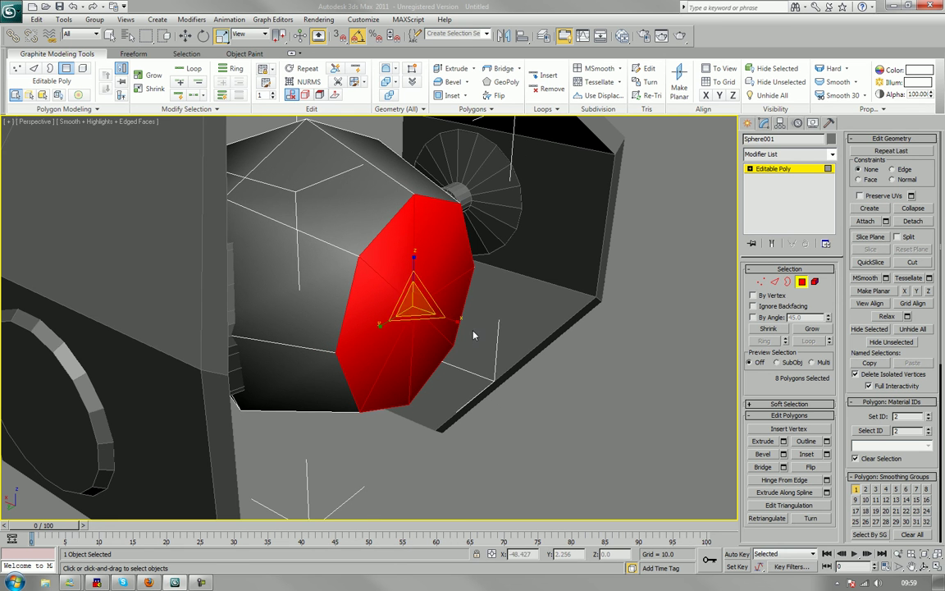
drag(450, 320, 373, 309)
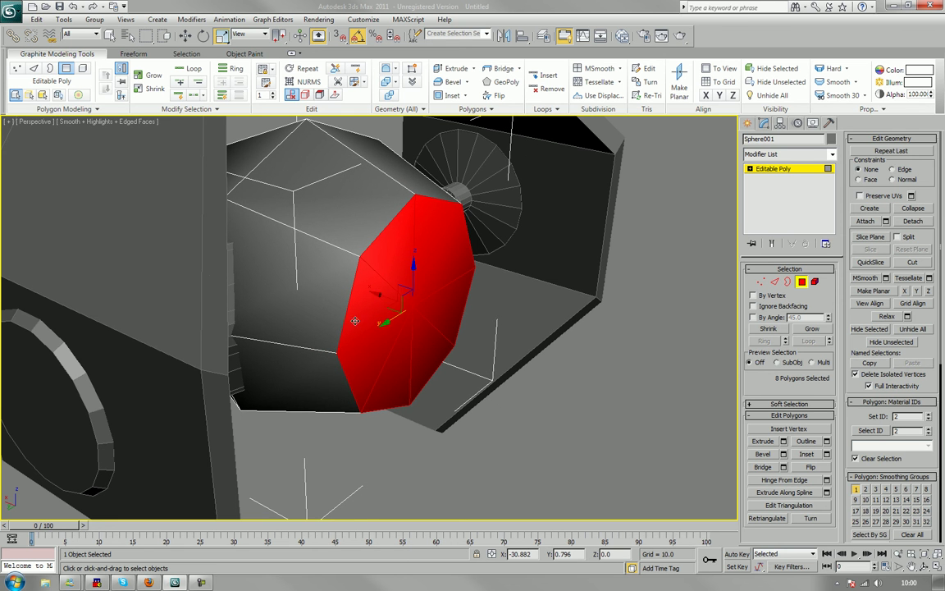
- Move the flattened rear polygons inward along the X axis to about -25
key(w)
mouse_move(373, 294)
alt+middle_down()
mouse_move(416, 343)
mouse_move(394, 349)
mouse_move(373, 329)
mouse_move(370, 298)
alt+middle_up()
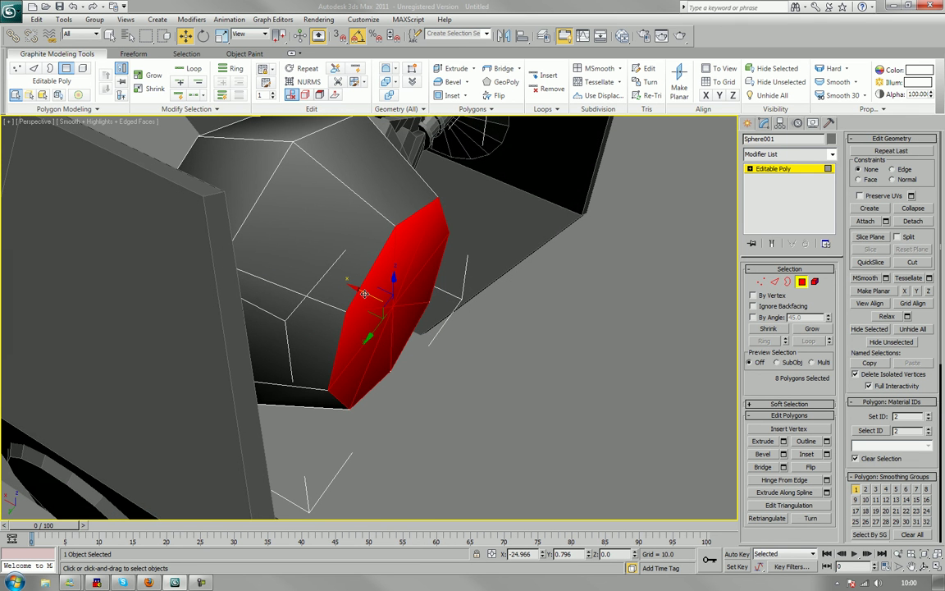
drag(366, 294, 365, 294)
- Bevel the flattened rear polygons outward into a slightly tapered section, finish polygon editing and deselect the hull
alt+middle_drag(473, 367, 635, 412)
click(453, 81)
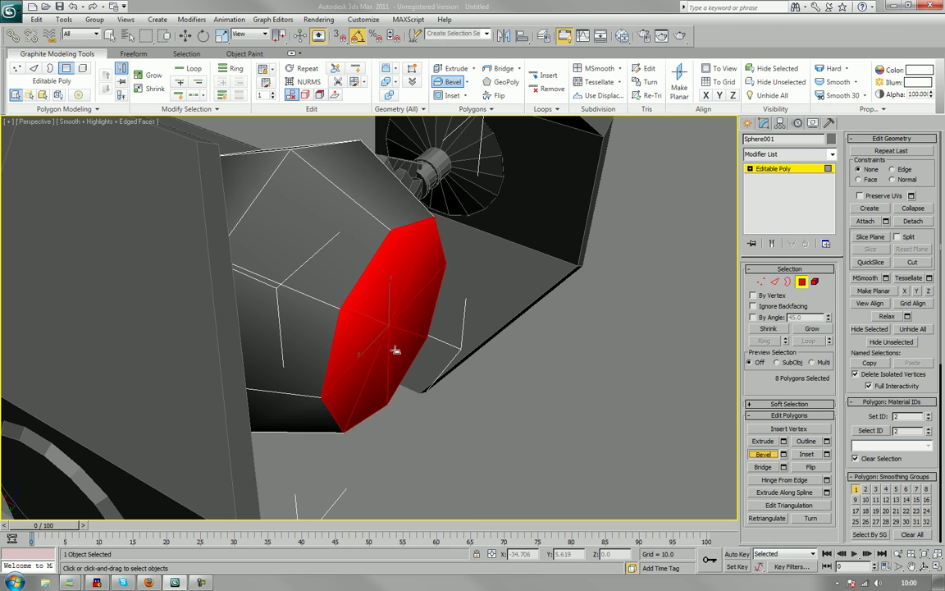
drag(360, 346, 378, 312)
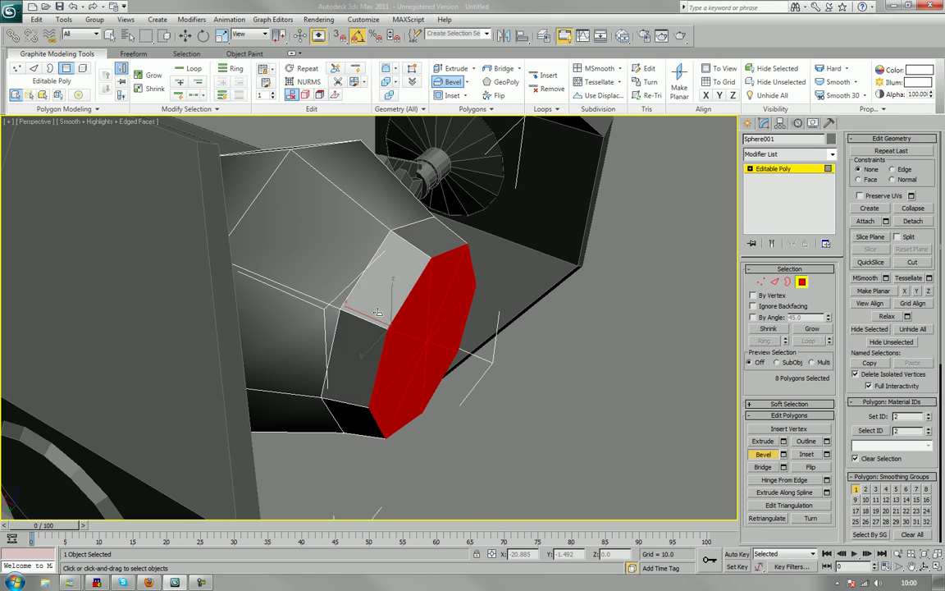
click(377, 311)
click(597, 445)
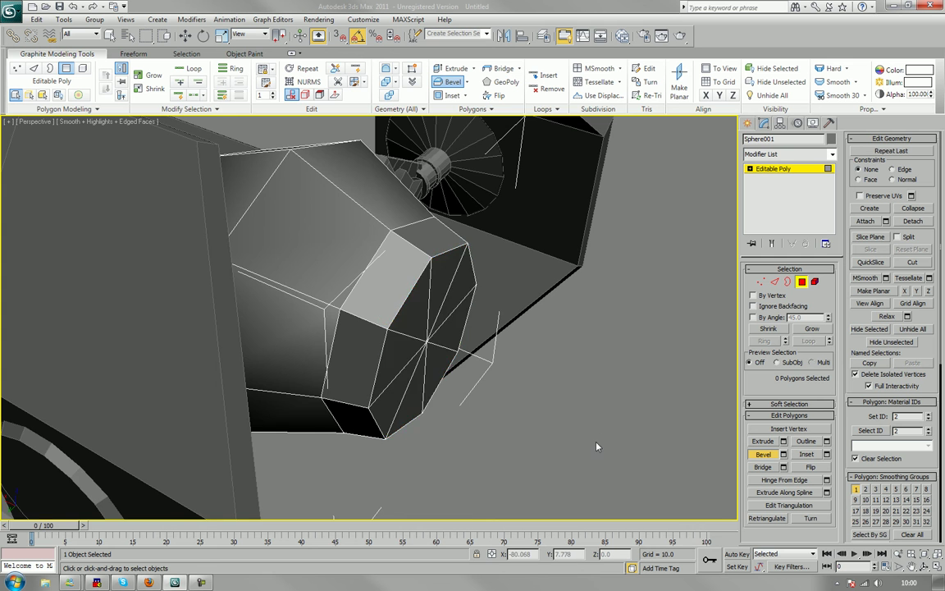
scroll(490, 360, down, 3)
mouse_move(490, 363)
alt+middle_down()
mouse_move(579, 375)
mouse_move(514, 342)
mouse_move(614, 321)
mouse_move(624, 331)
mouse_move(602, 354)
mouse_move(525, 354)
mouse_move(490, 332)
mouse_move(436, 331)
mouse_move(421, 359)
mouse_move(328, 369)
mouse_move(411, 341)
mouse_move(479, 372)
alt+middle_up()
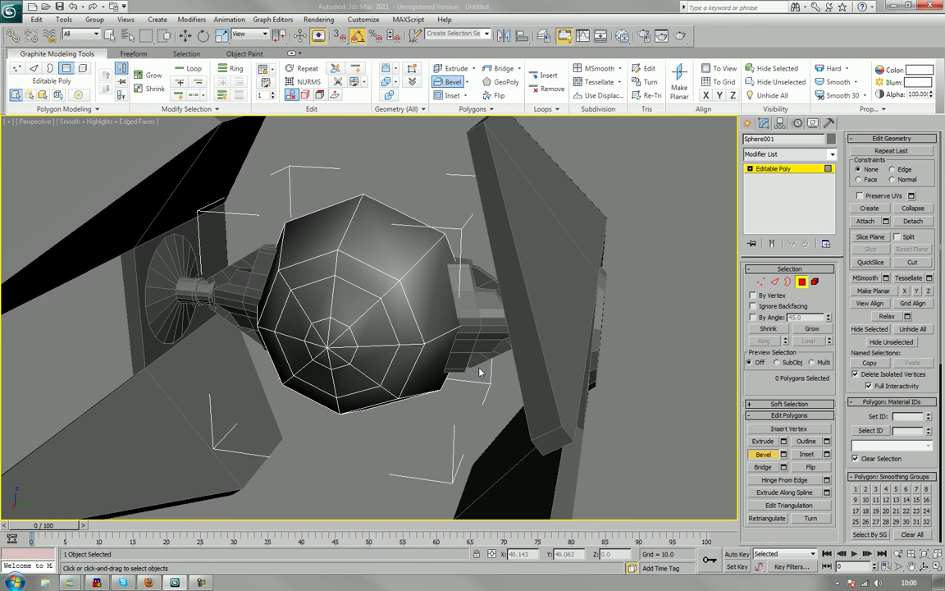
click(770, 460)
middle_drag(627, 425, 607, 376)
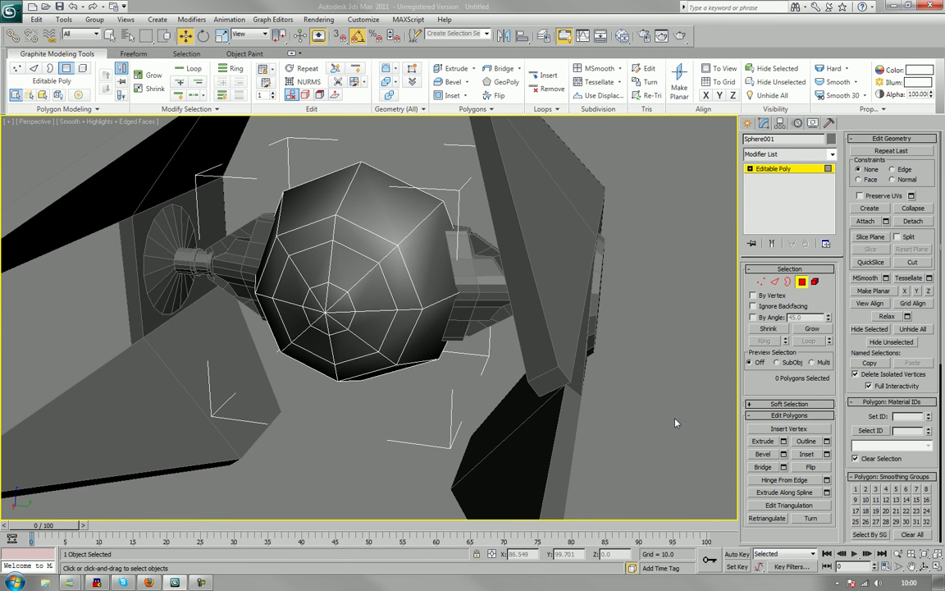
click(801, 282)
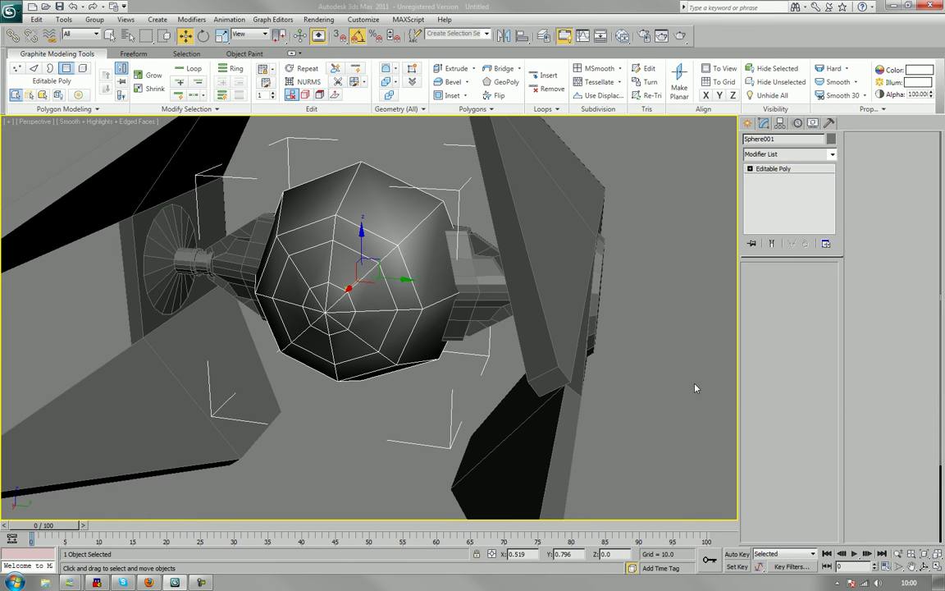
click(620, 445)
- Examine the proportions of the wing mounts and wing connectors against the hull from the front
scroll(572, 421, down, 5)
alt+middle_drag(573, 420, 572, 397)
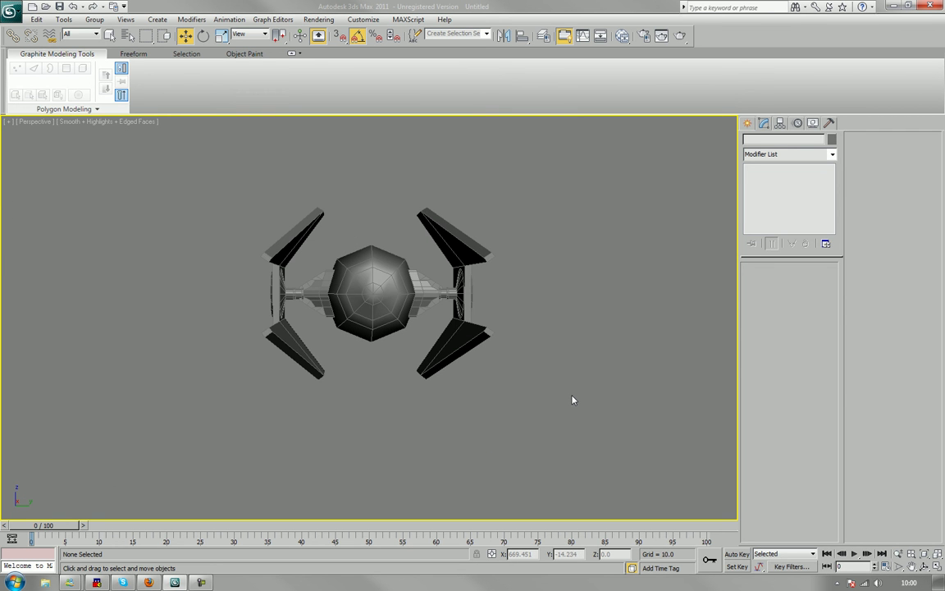
click(455, 293)
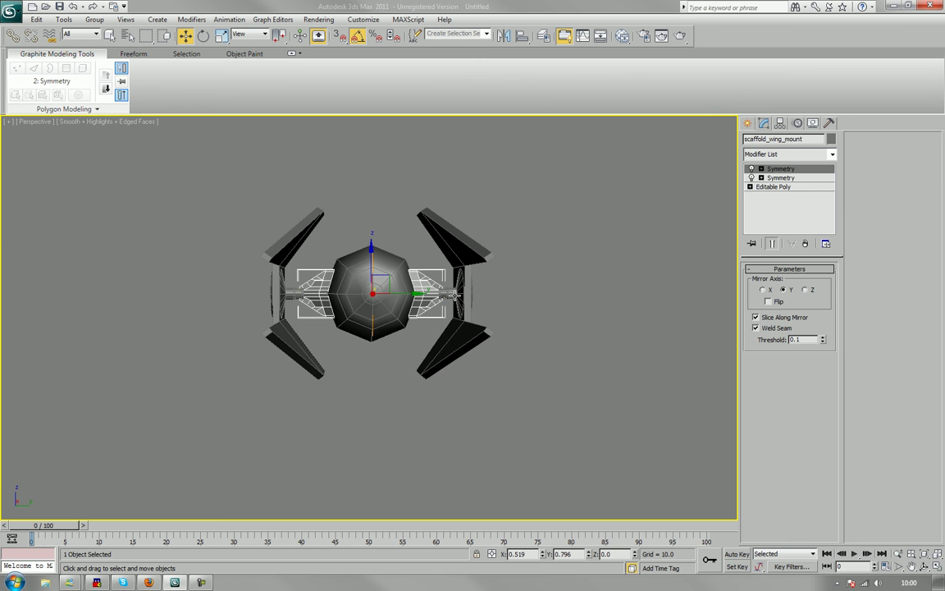
scroll(455, 293, up, 5)
middle_drag(484, 321, 376, 318)
scroll(376, 319, up, 5)
click(345, 304)
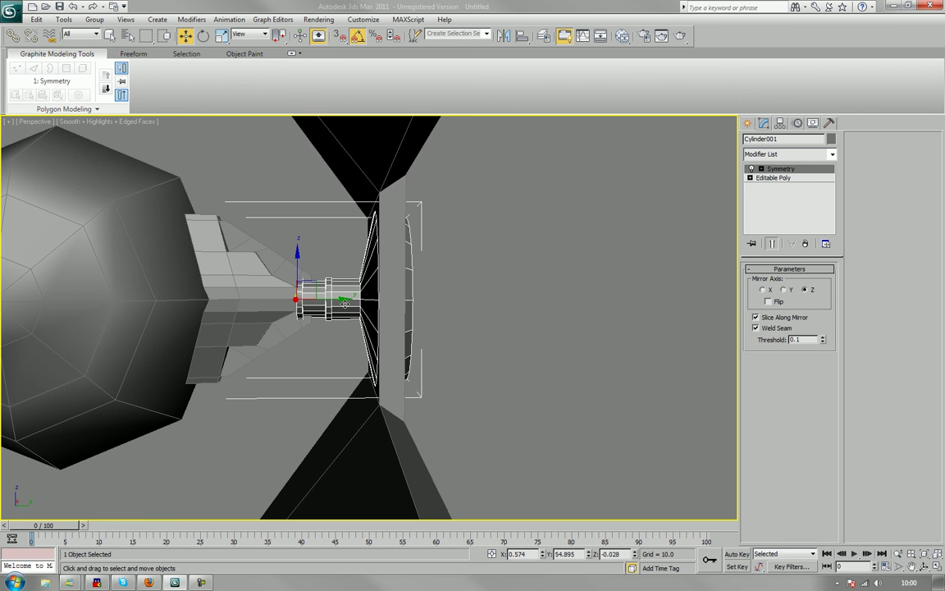
scroll(345, 304, down, 8)
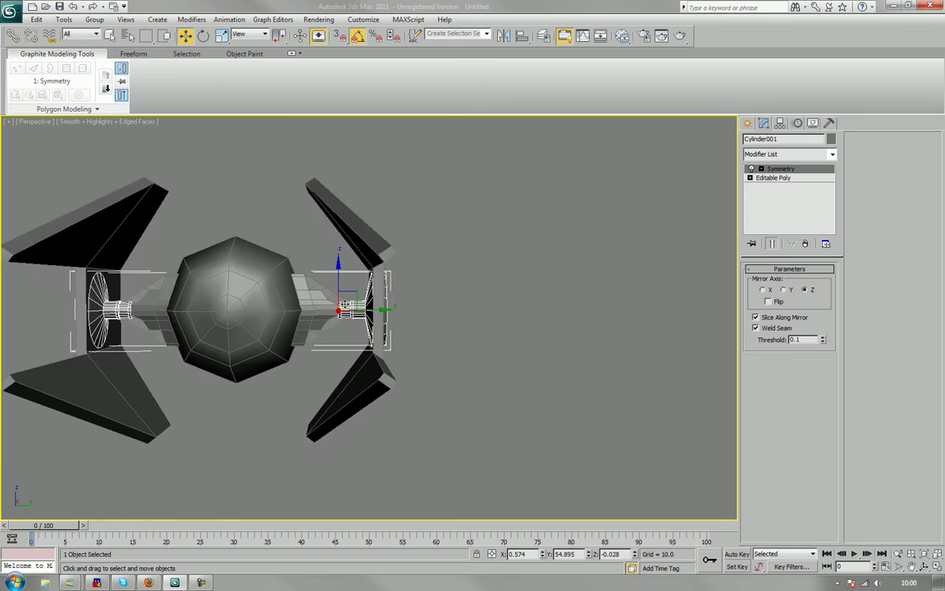
click(476, 310)
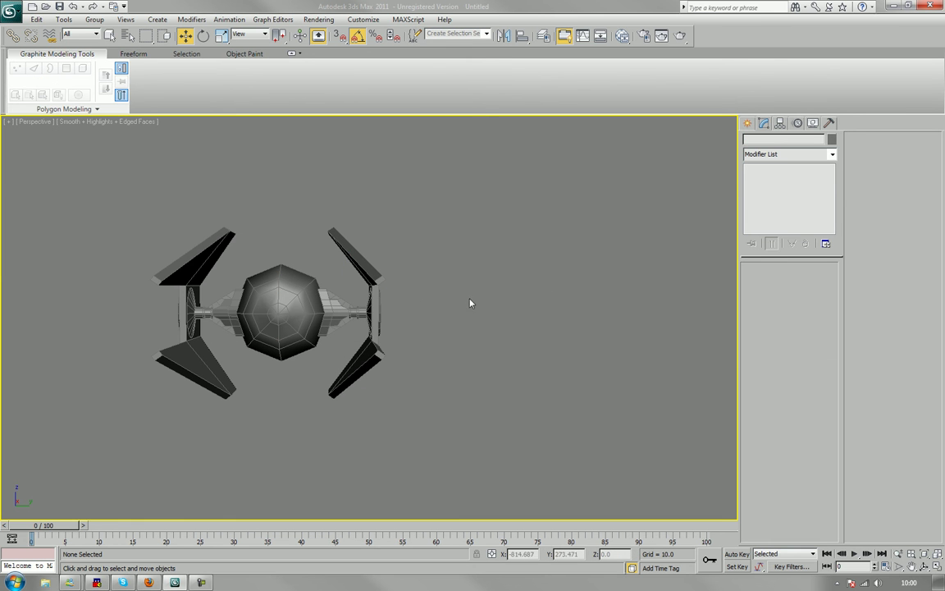
- Select the shaft polygons of the wing connector at its Editable Poly level and scale them slightly thicker across the shaft
click(370, 307)
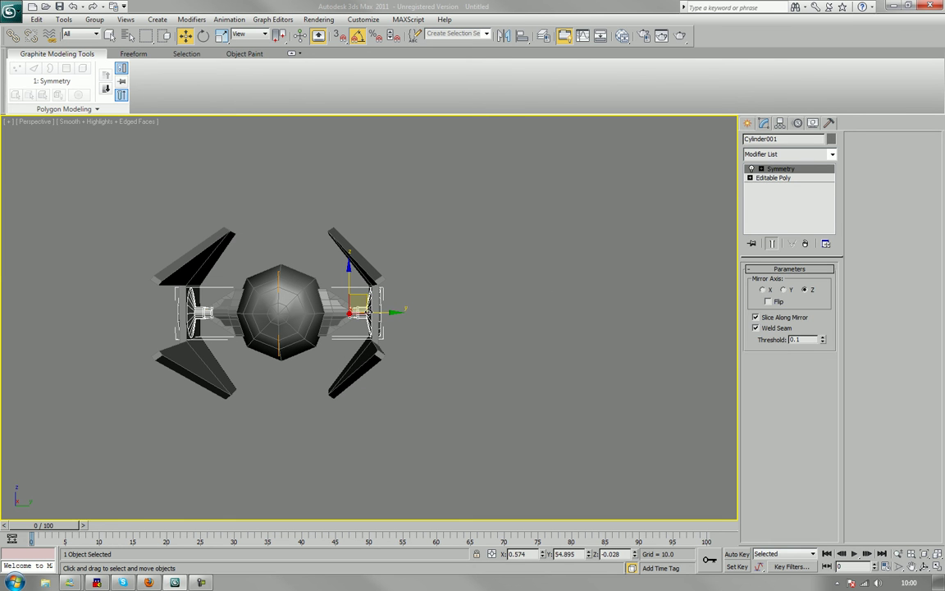
scroll(401, 318, up, 4)
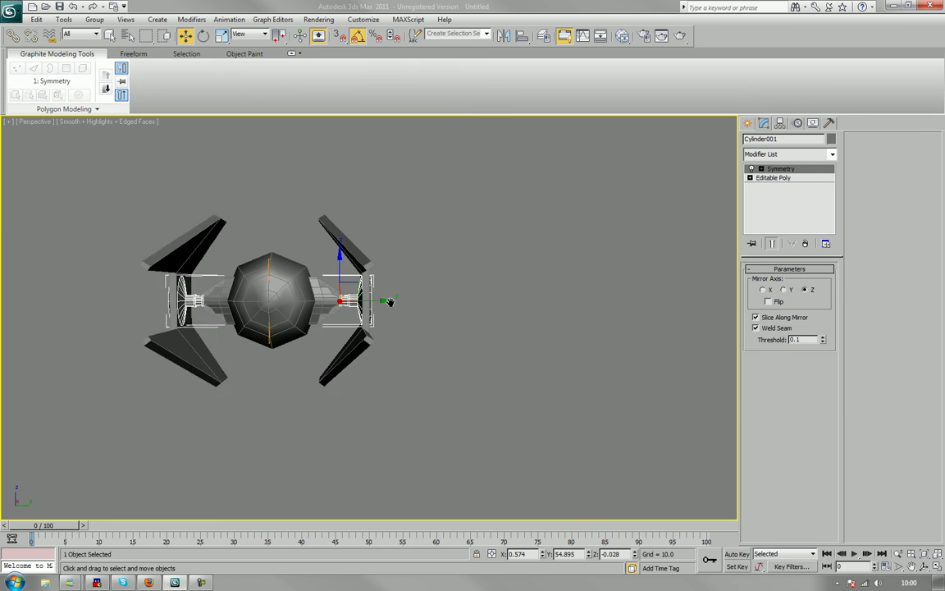
click(811, 178)
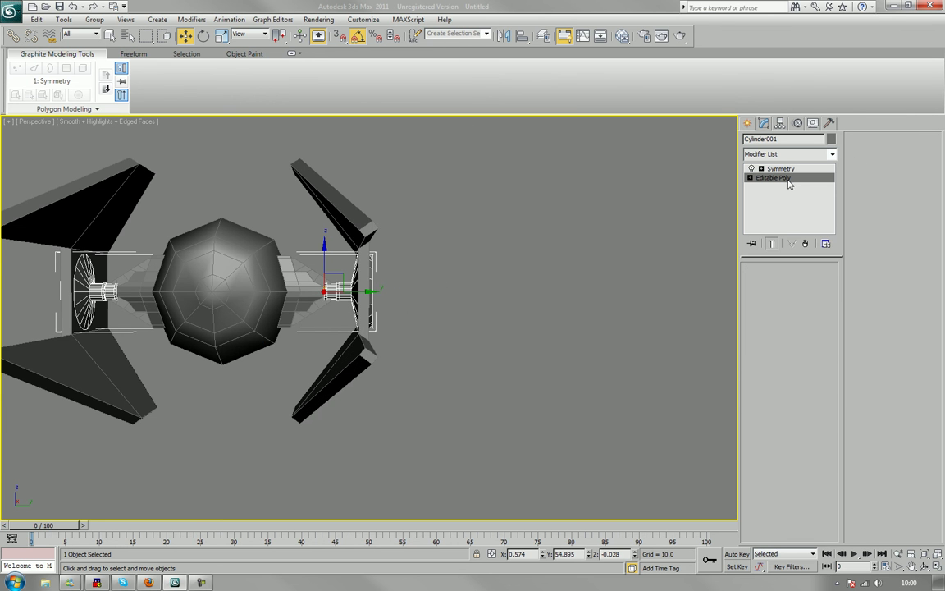
mouse_move(502, 238)
alt+middle_down()
mouse_move(509, 258)
mouse_move(513, 248)
alt+middle_up()
scroll(517, 263, up, 5)
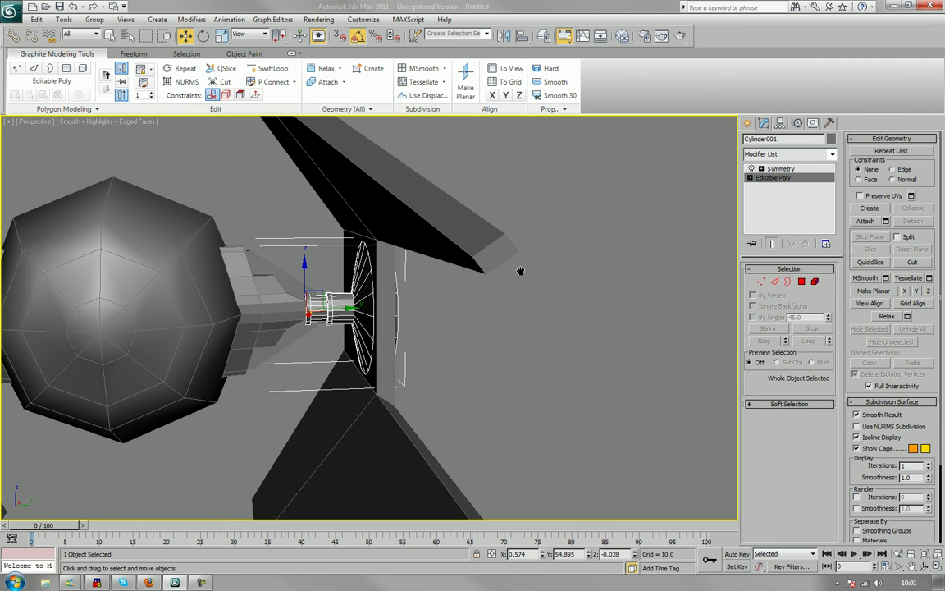
scroll(515, 283, down, 1)
alt+middle_drag(517, 271, 507, 271)
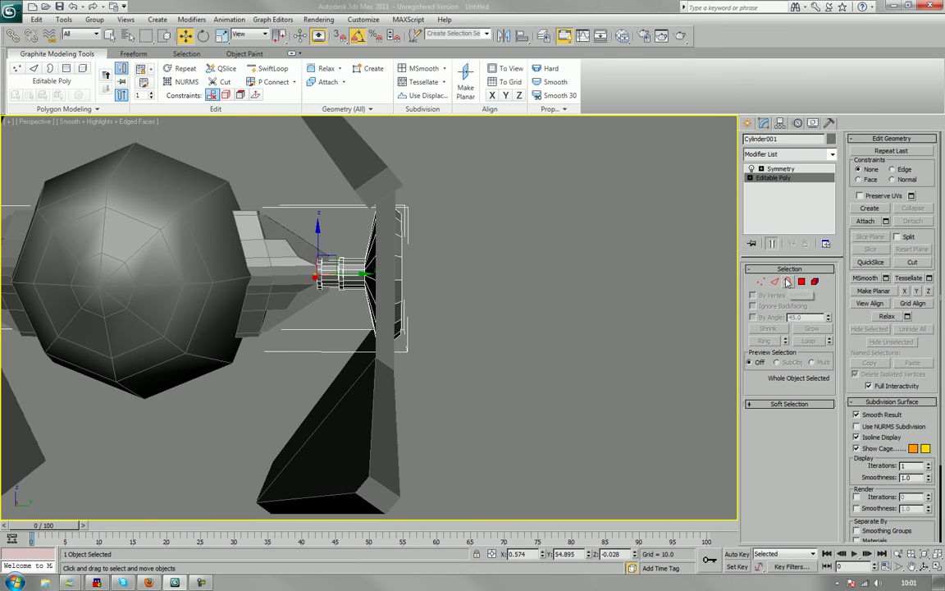
key(4)
alt+middle_drag(390, 294, 394, 296)
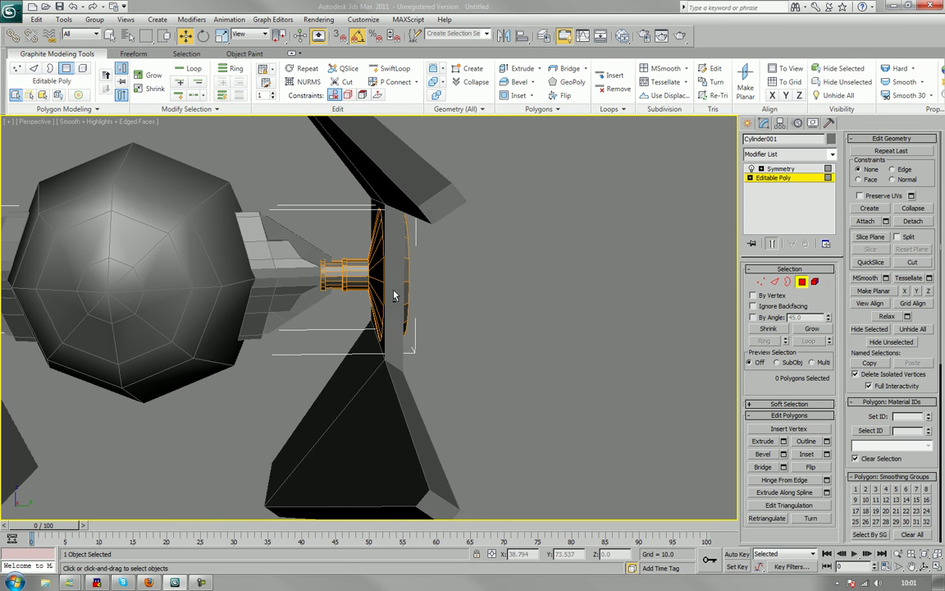
drag(351, 243, 326, 247)
alt+middle_drag(443, 247, 495, 264)
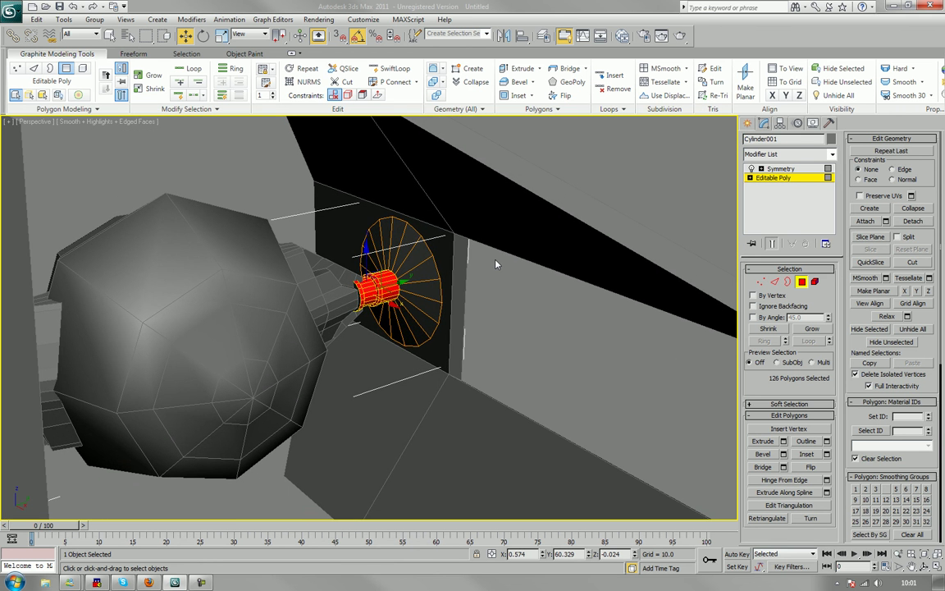
alt+middle_drag(380, 321, 316, 164)
scroll(378, 320, up, 5)
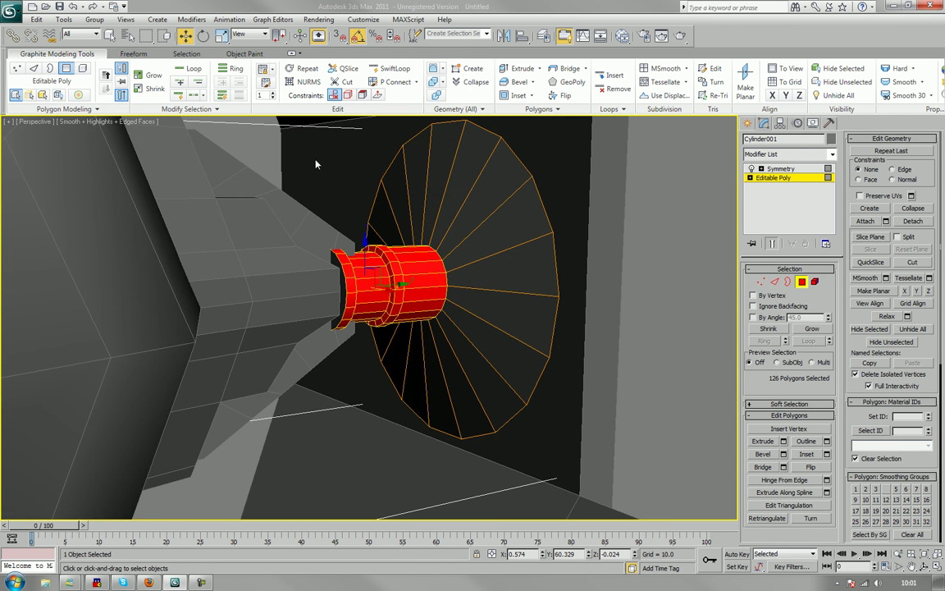
click(222, 37)
drag(373, 273, 377, 262)
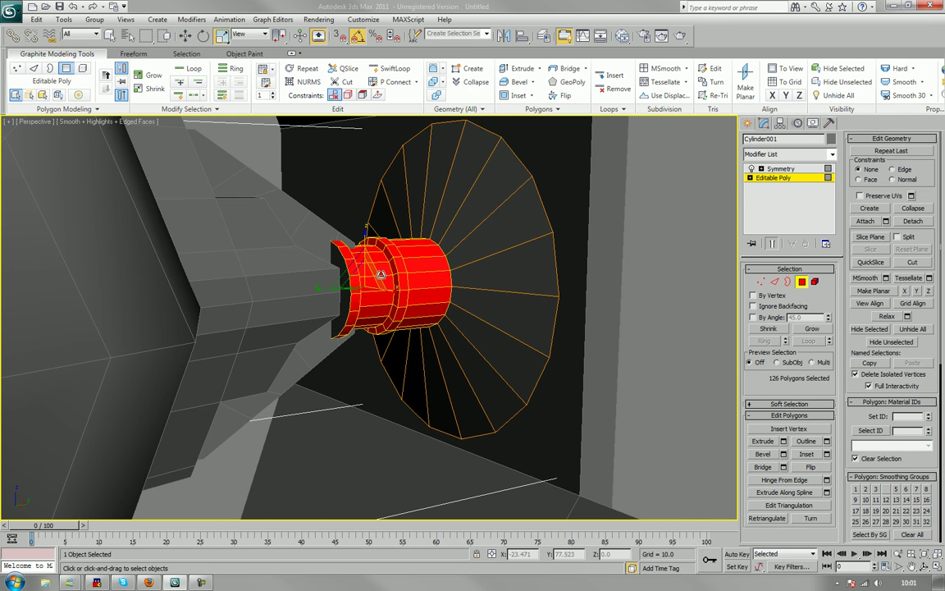
alt+middle_drag(343, 248, 403, 277)
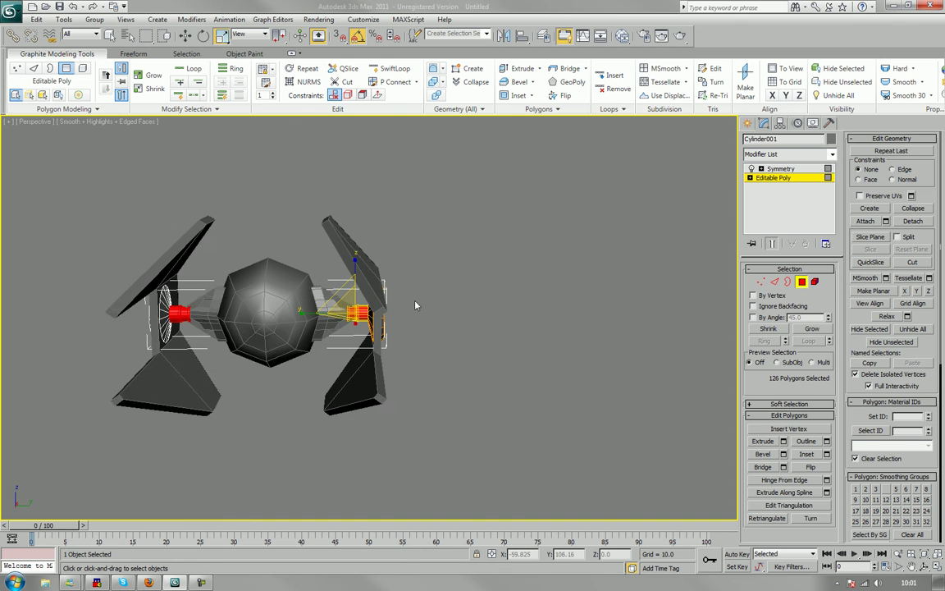
alt+middle_drag(414, 306, 415, 304)
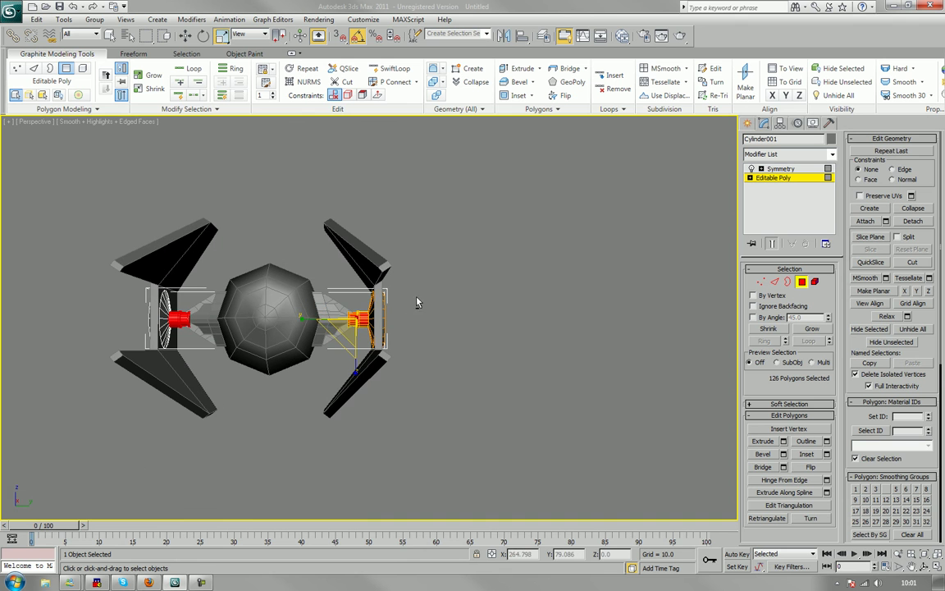
click(802, 281)
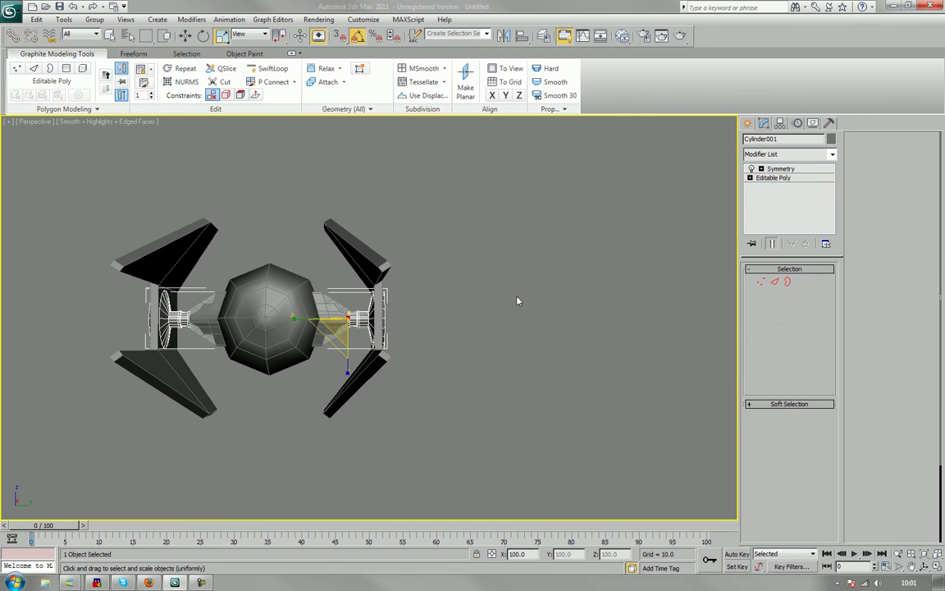
- Try moving the disc polygons of the wing connector outward along the Y axis at its Editable Poly level
drag(484, 229, 375, 435)
click(453, 357)
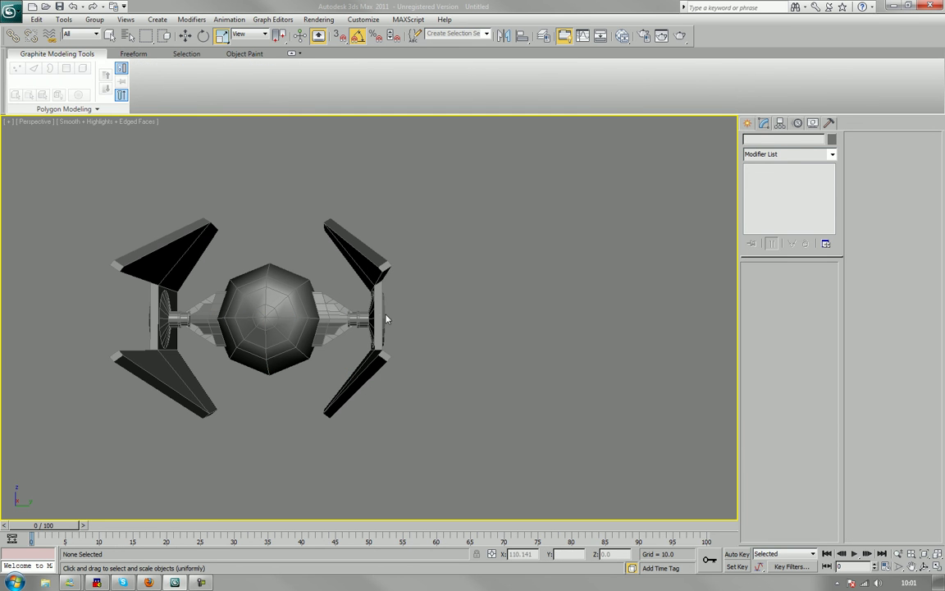
click(373, 320)
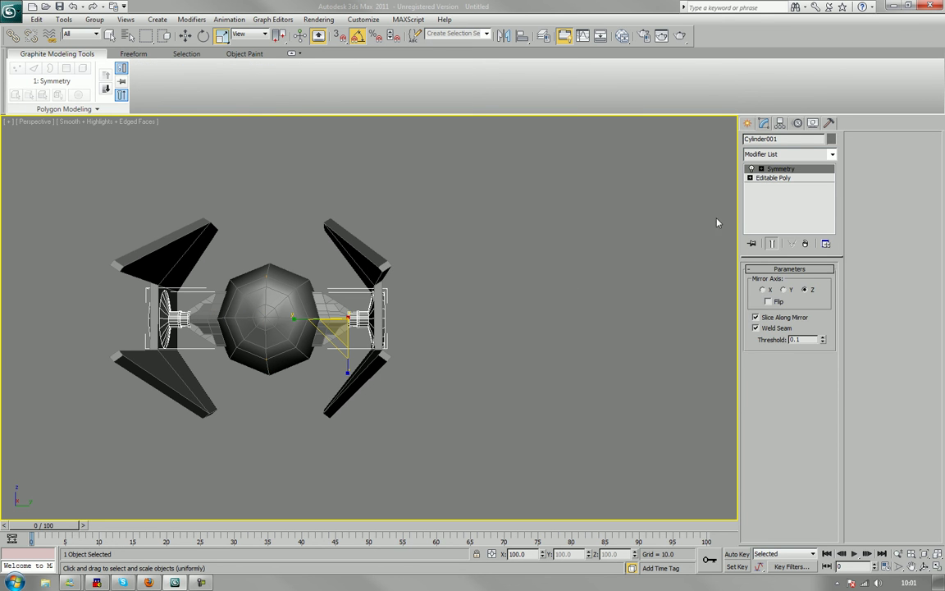
click(771, 179)
key(4)
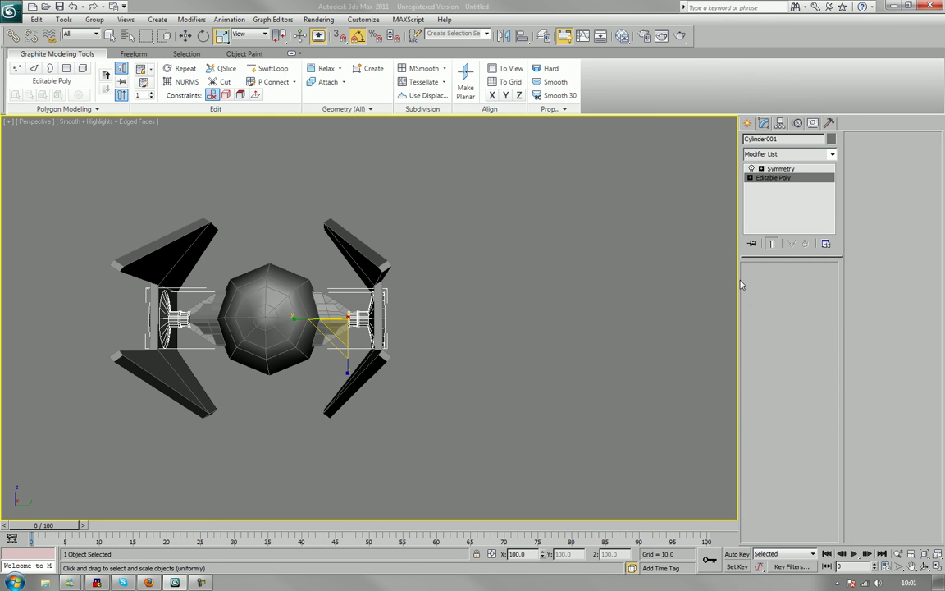
drag(499, 242, 372, 424)
key(w)
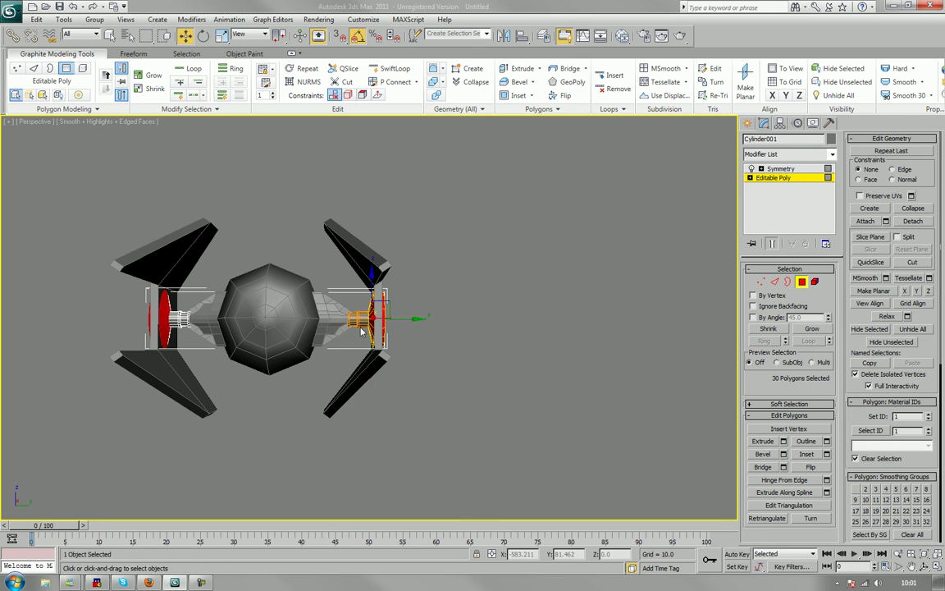
drag(406, 319, 414, 321)
scroll(486, 331, up, 6)
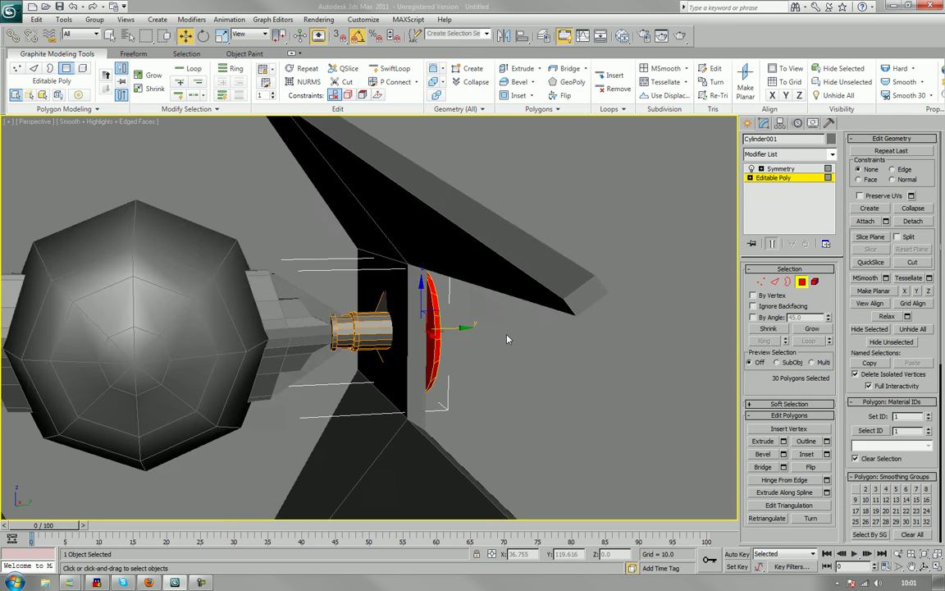
mouse_move(490, 336)
alt+middle_down()
mouse_move(509, 339)
mouse_move(488, 344)
mouse_move(489, 335)
alt+middle_up()
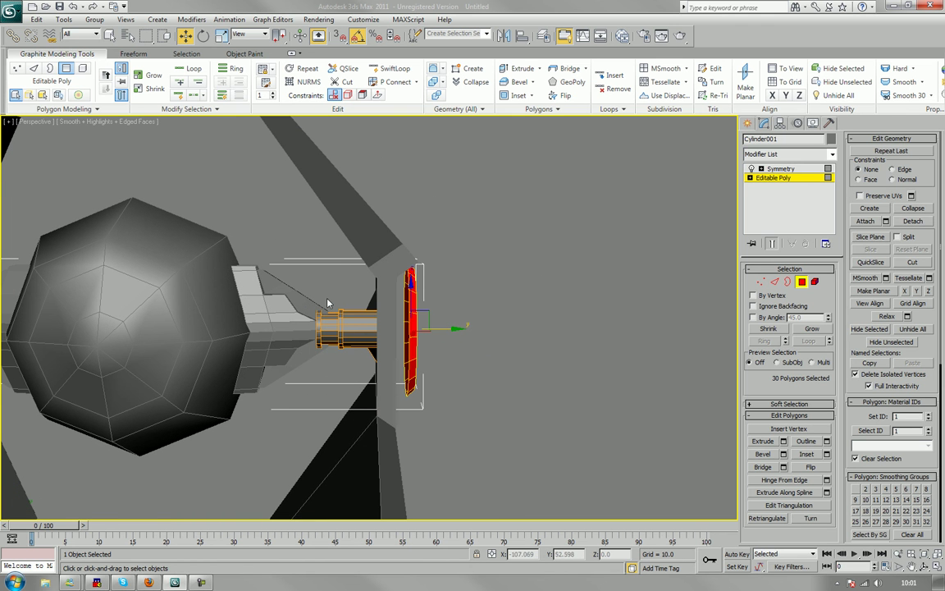
- Try scaling the wing connector's shaft polygons up uniformly, and undo back to before the disc polygons were moved
click(323, 326)
click(325, 365)
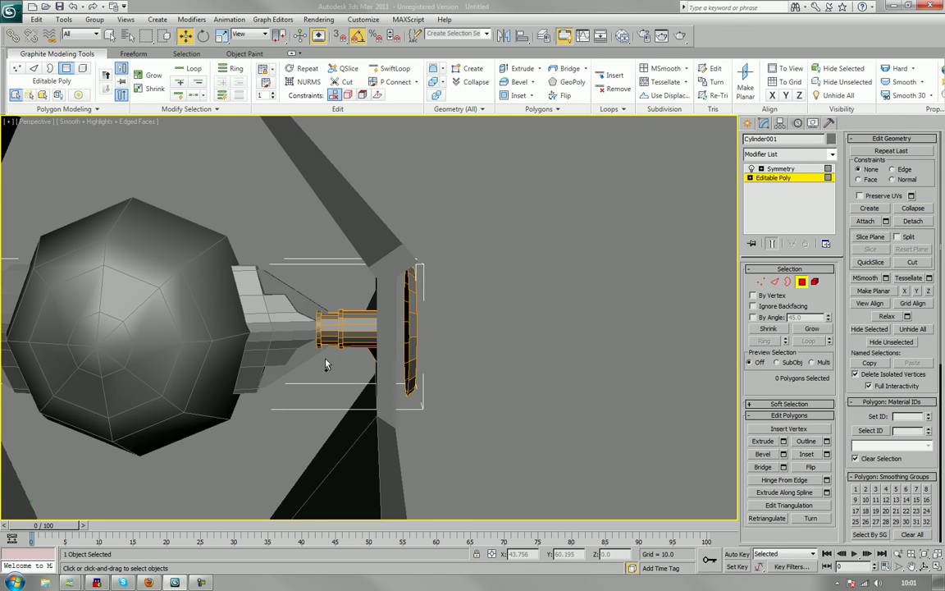
alt+middle_drag(323, 369, 326, 367)
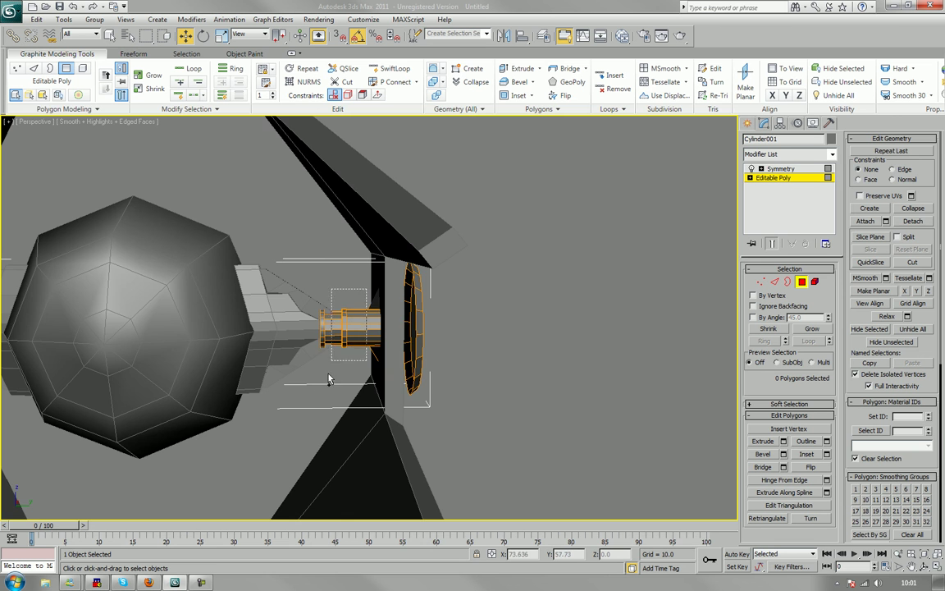
click(325, 325)
alt+middle_drag(324, 324, 424, 343)
scroll(366, 370, up, 3)
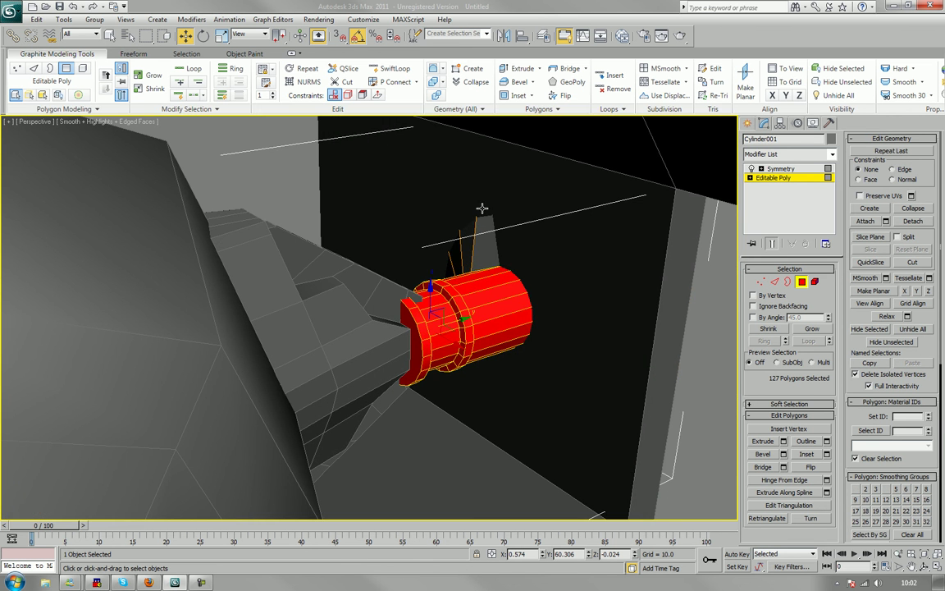
click(221, 35)
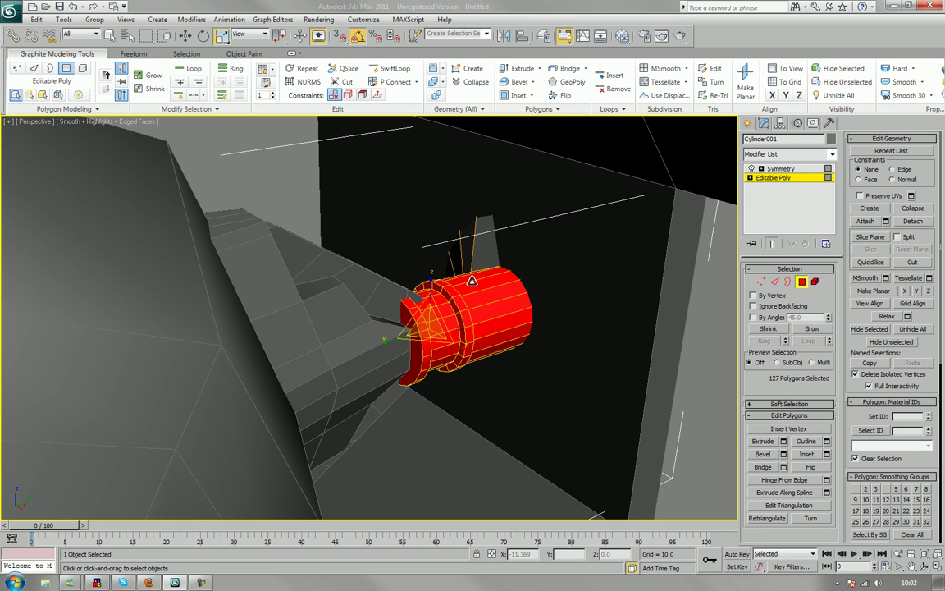
drag(442, 322, 484, 299)
alt+middle_drag(485, 299, 496, 246)
key(ctrl+z)
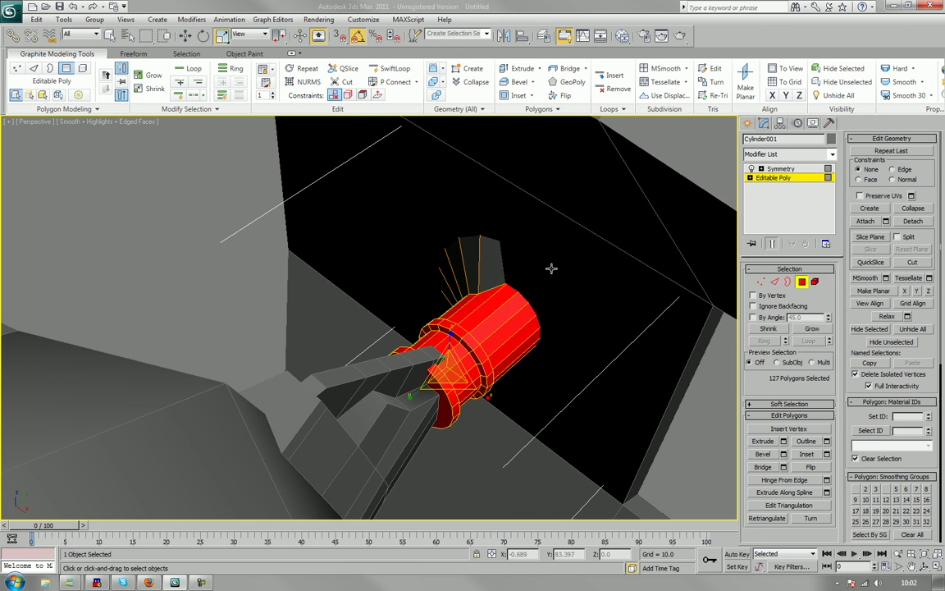
key(ctrl+z)
key(ctrl+z)
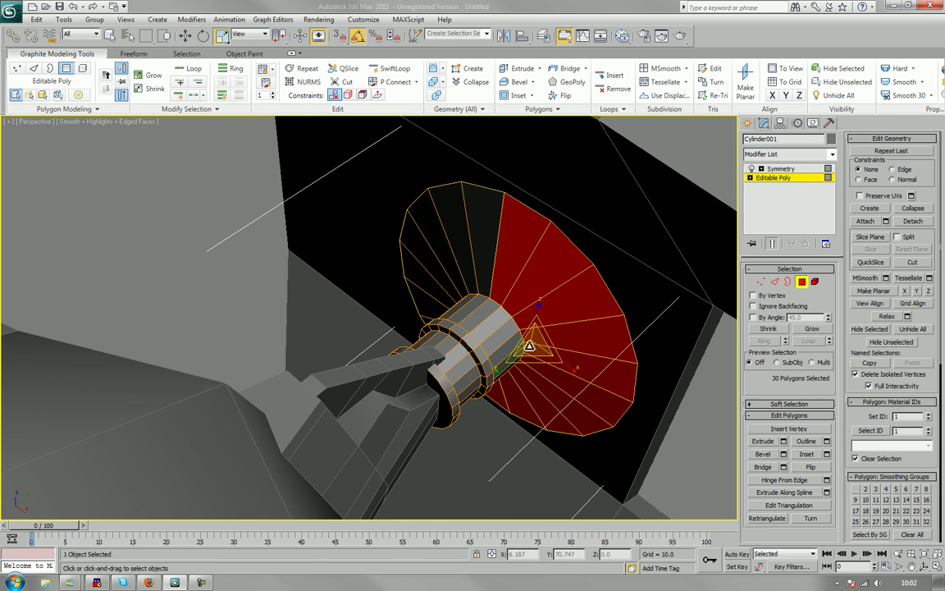
- Select only the wing connector's shaft polygons, scale them up slightly and uniformly, and finish polygon editing
alt+middle_drag(529, 346, 473, 293)
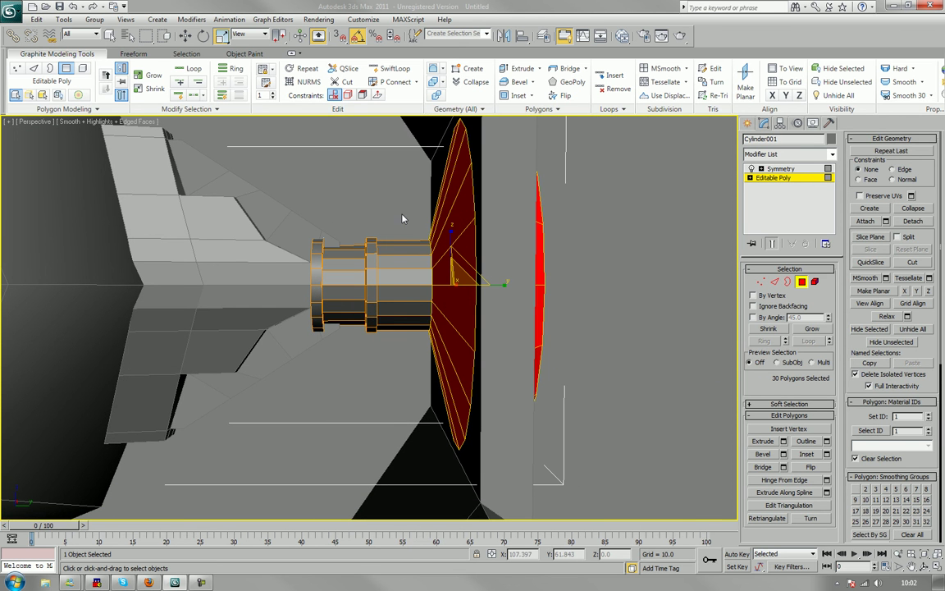
drag(401, 223, 308, 388)
alt+middle_drag(354, 232, 383, 365)
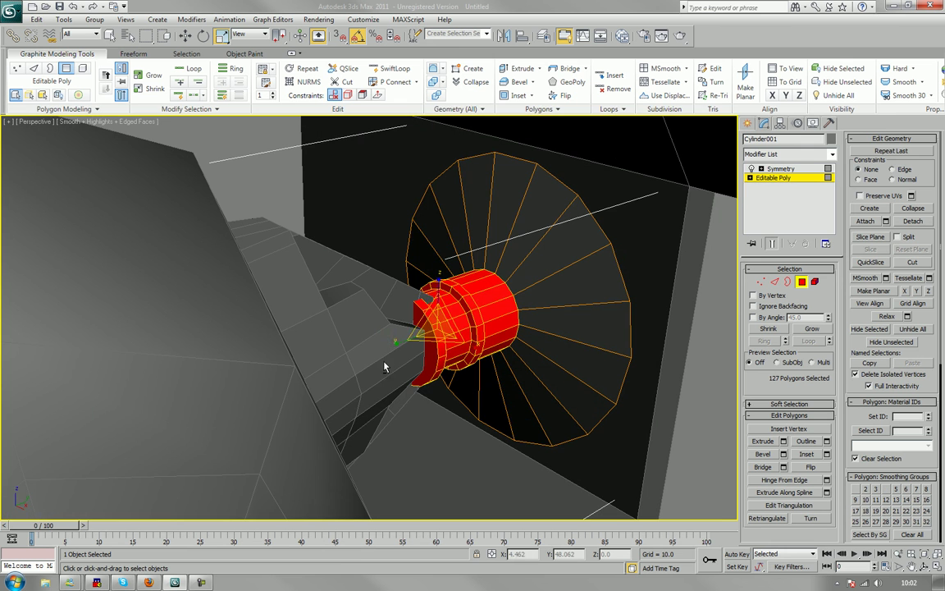
drag(450, 320, 454, 320)
alt+middle_drag(483, 354, 411, 312)
scroll(402, 349, down, 4)
scroll(447, 343, up, 5)
click(393, 361)
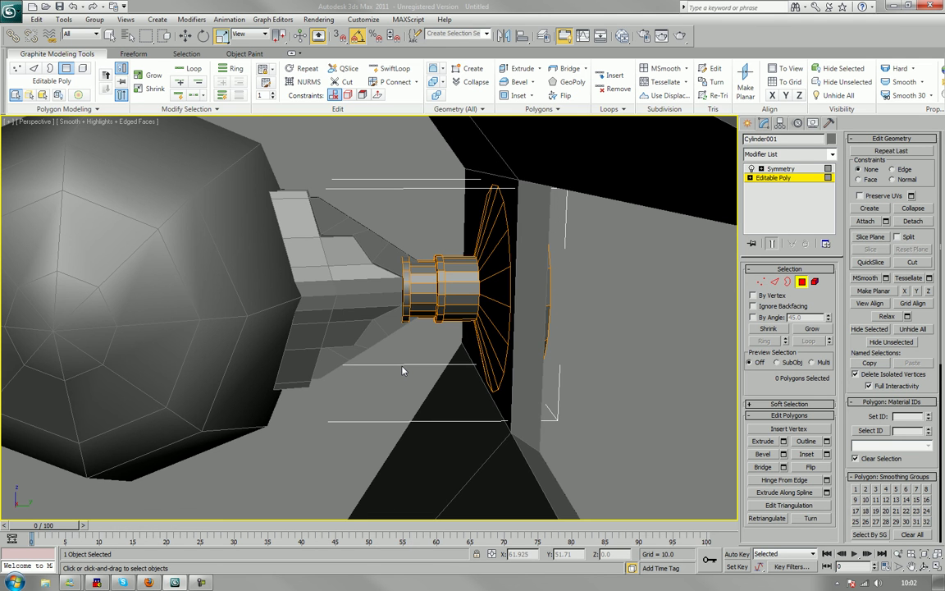
mouse_move(402, 370)
alt+middle_down()
mouse_move(401, 352)
mouse_move(390, 355)
mouse_move(403, 362)
alt+middle_up()
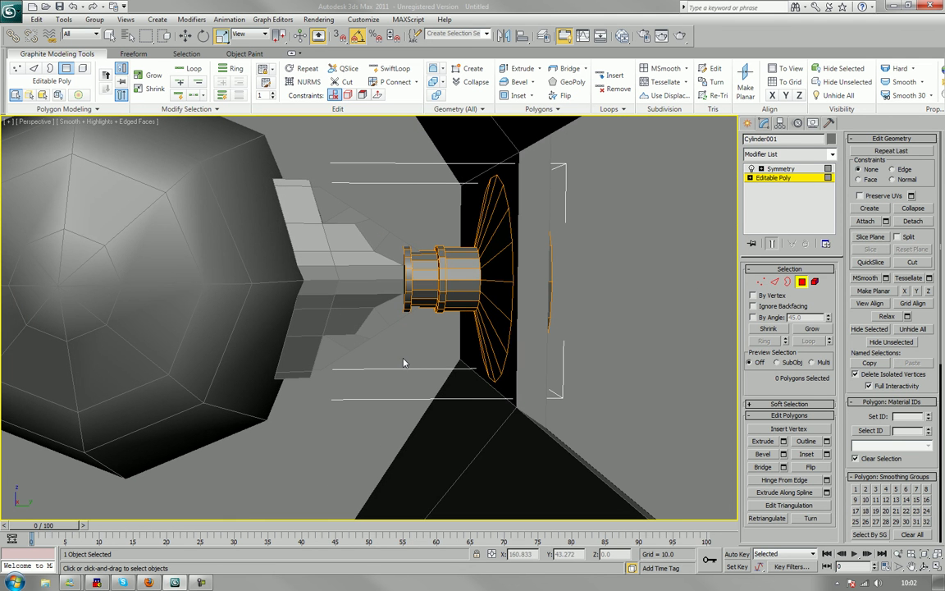
click(801, 281)
- In the Left view, move the wing mount's end vertices beside the connector back toward the hull to Y about 53.86
click(390, 248)
click(391, 249)
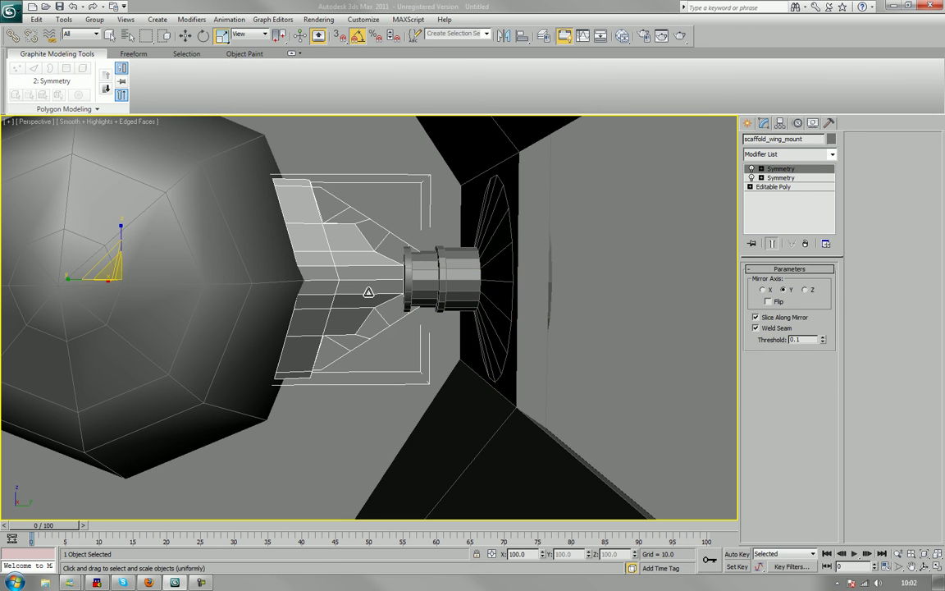
click(784, 187)
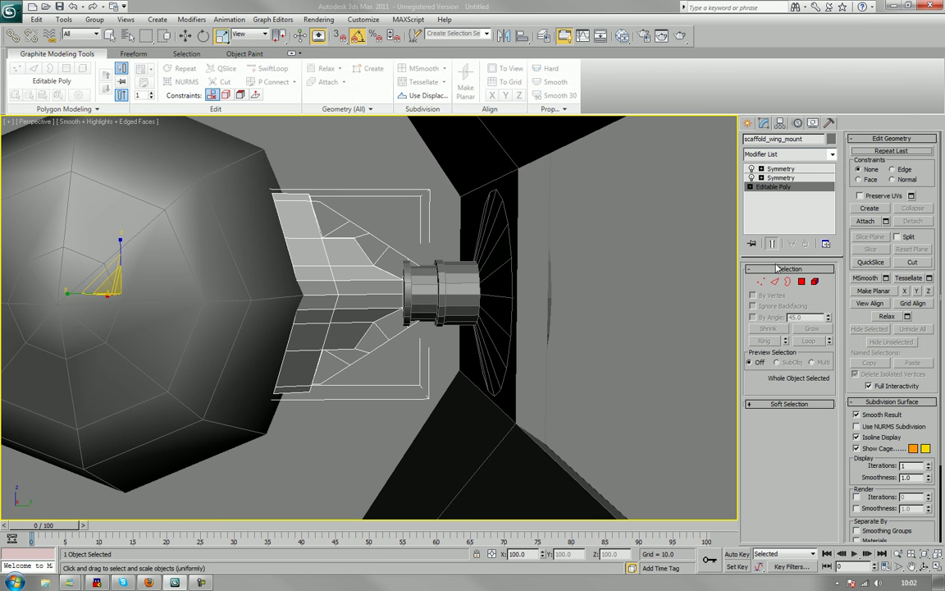
scroll(394, 300, up, 4)
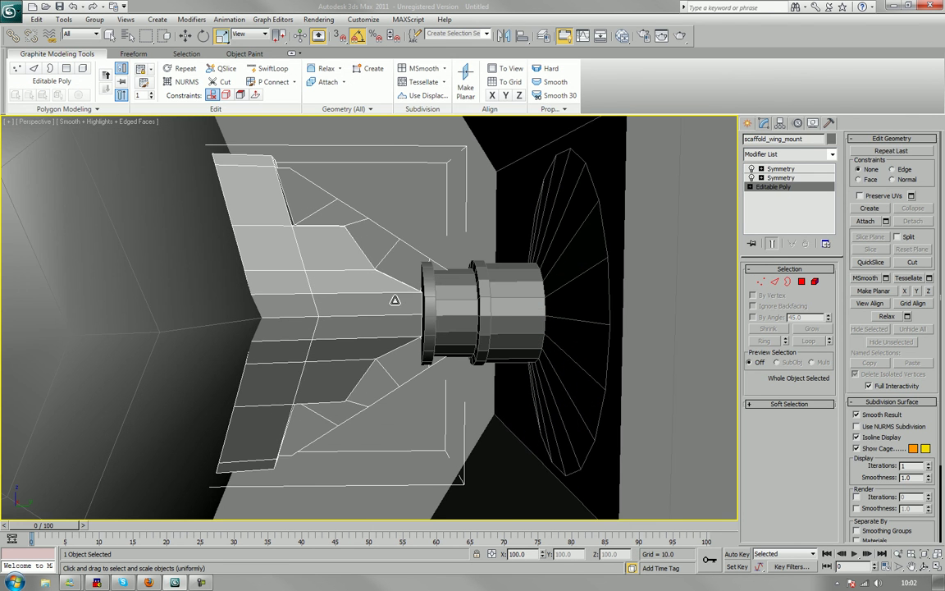
alt+middle_drag(423, 287, 422, 284)
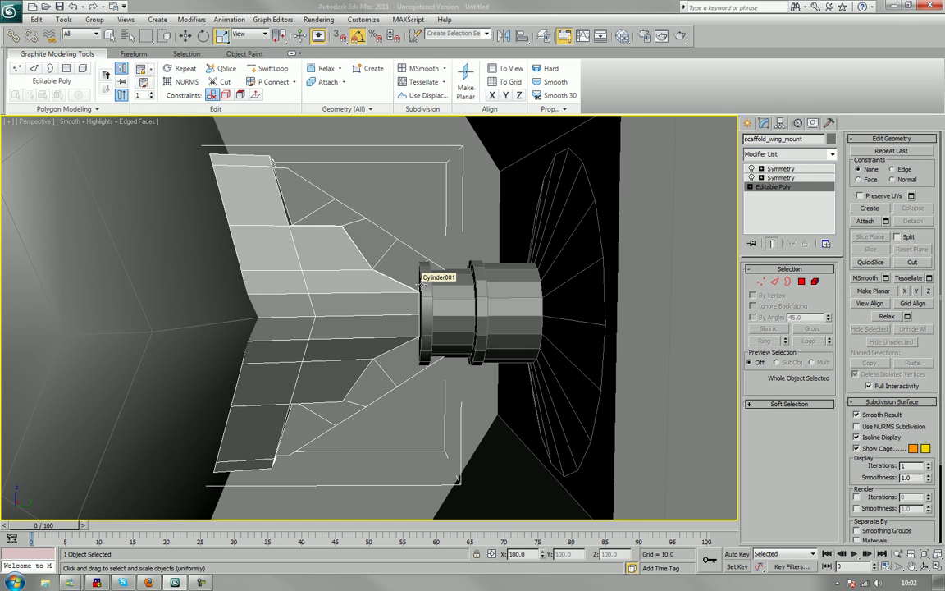
key(l)
scroll(361, 275, up, 4)
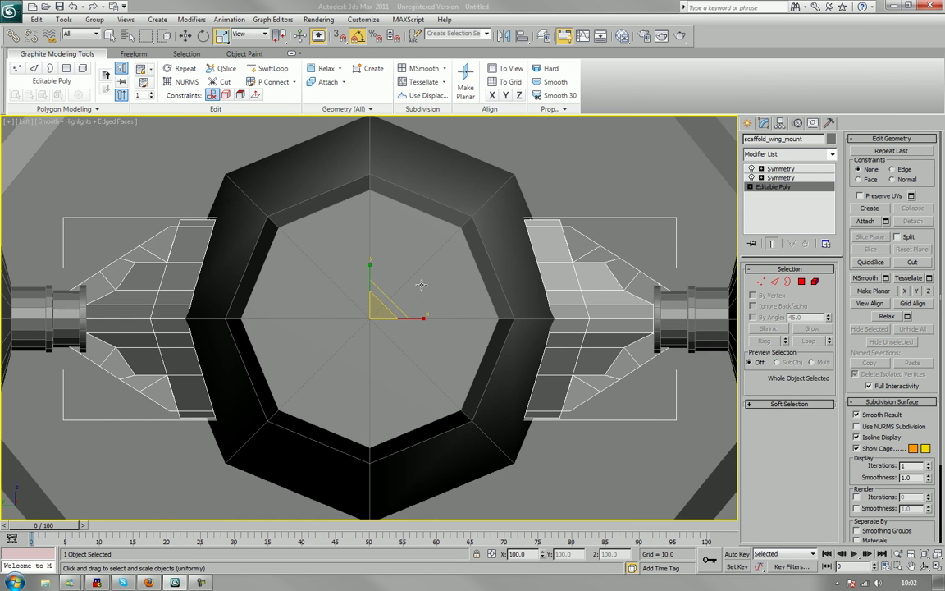
middle_drag(249, 279, 517, 293)
scroll(514, 298, up, 4)
middle_drag(416, 286, 442, 334)
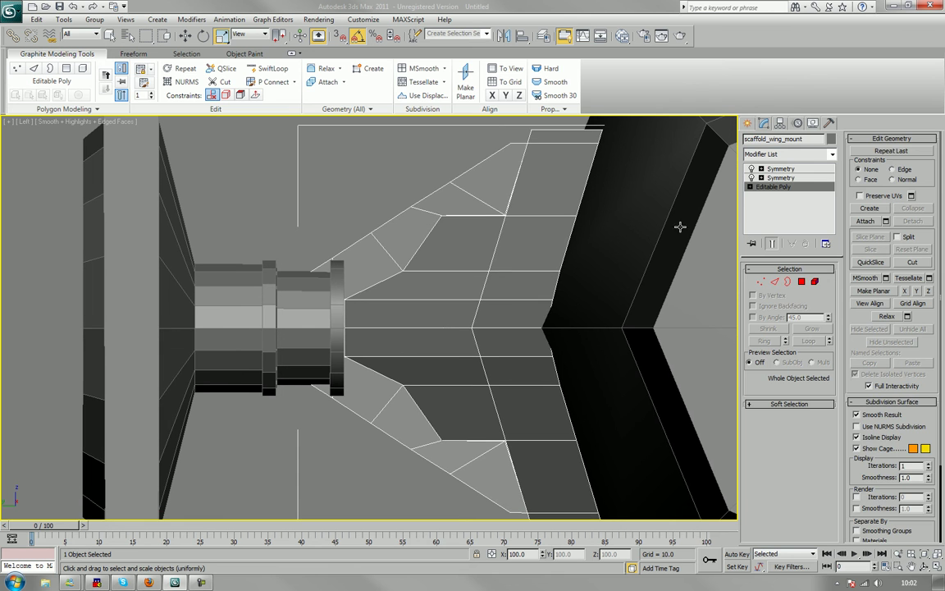
click(762, 281)
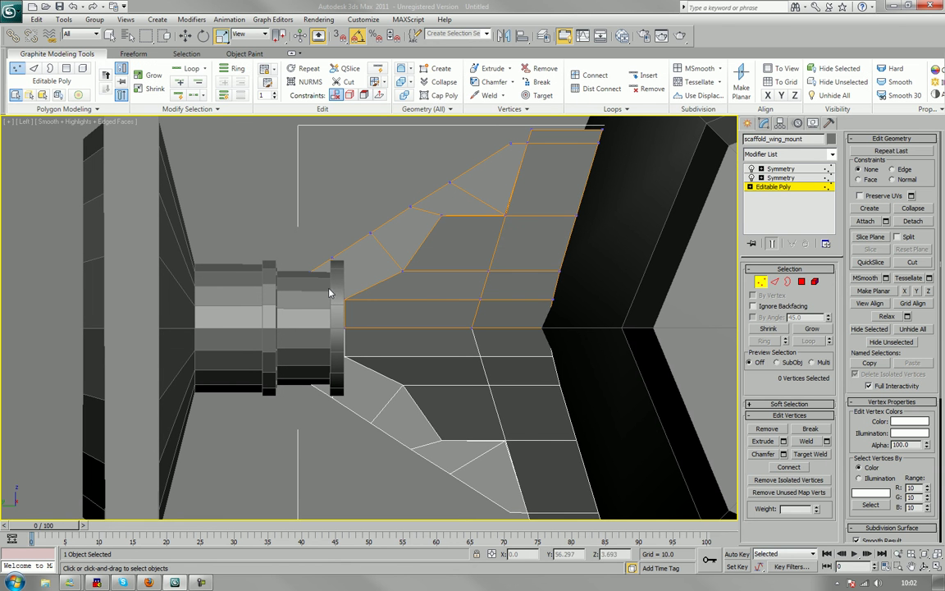
drag(329, 289, 364, 347)
key(w)
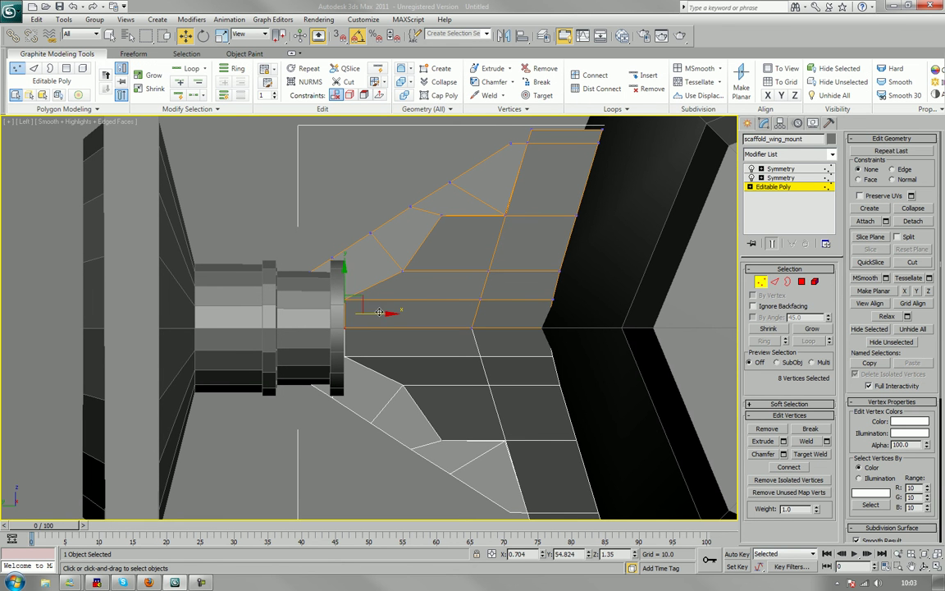
drag(383, 312, 397, 312)
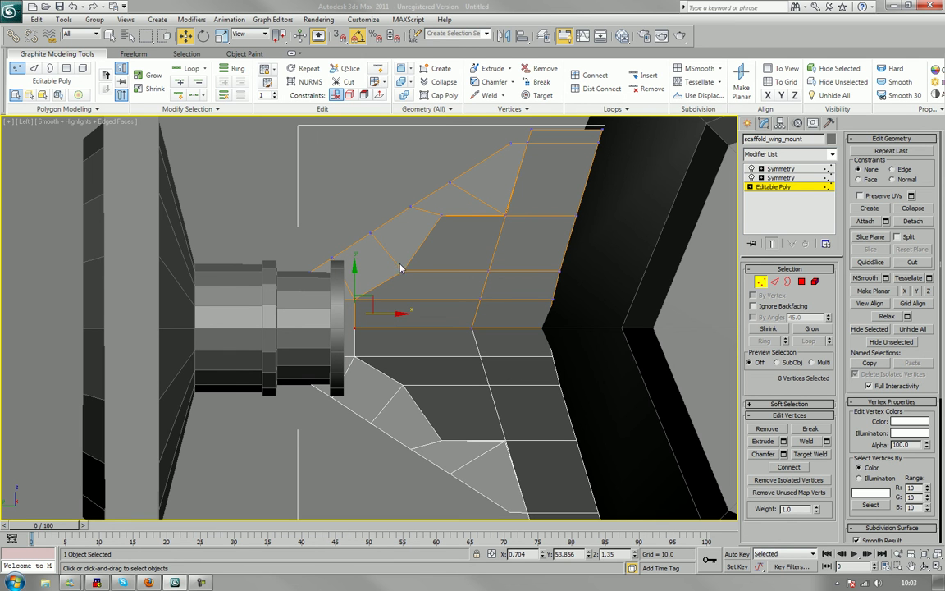
- Shift the two inner corner vertex groups on the wing mount's stepped edge slightly toward the hull, to Y about 48.88 and 44.91
drag(400, 264, 428, 271)
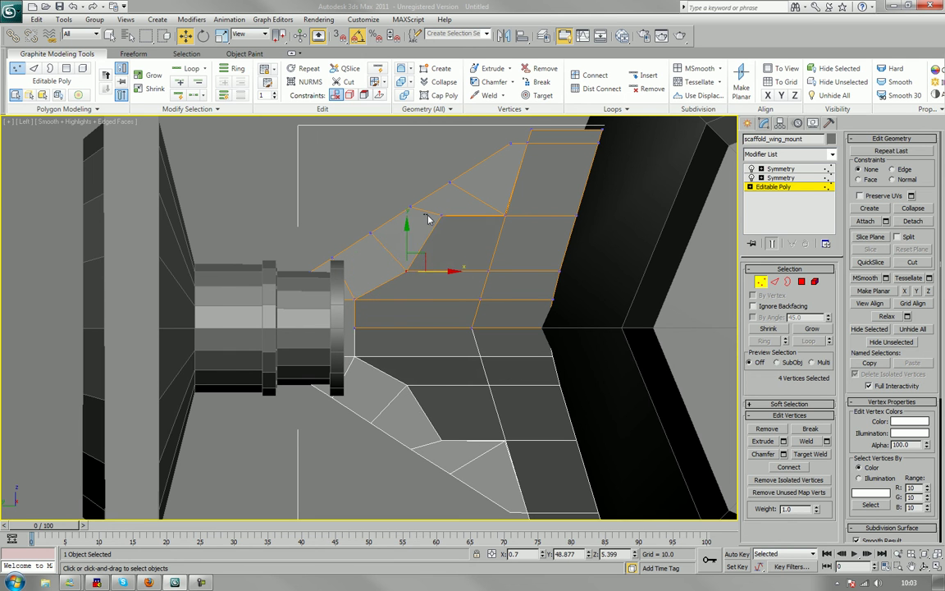
click(441, 215)
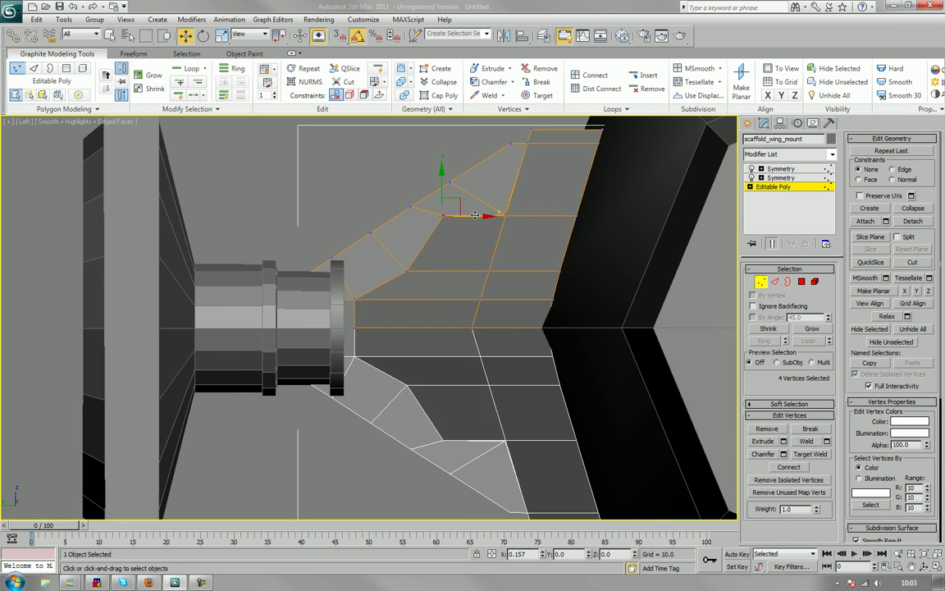
drag(473, 215, 479, 215)
key(F3)
key(F3)
key(F3)
key(F3)
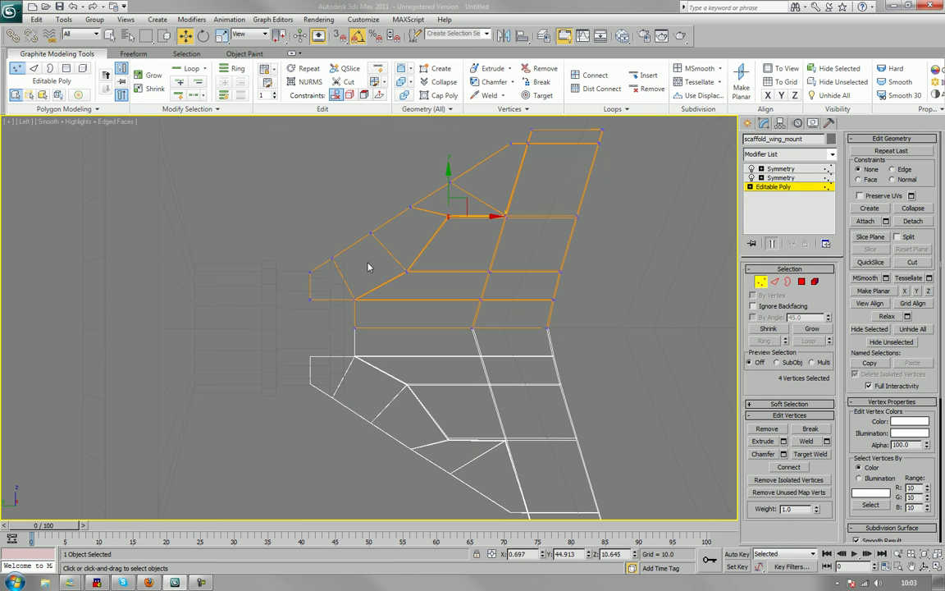
key(F3)
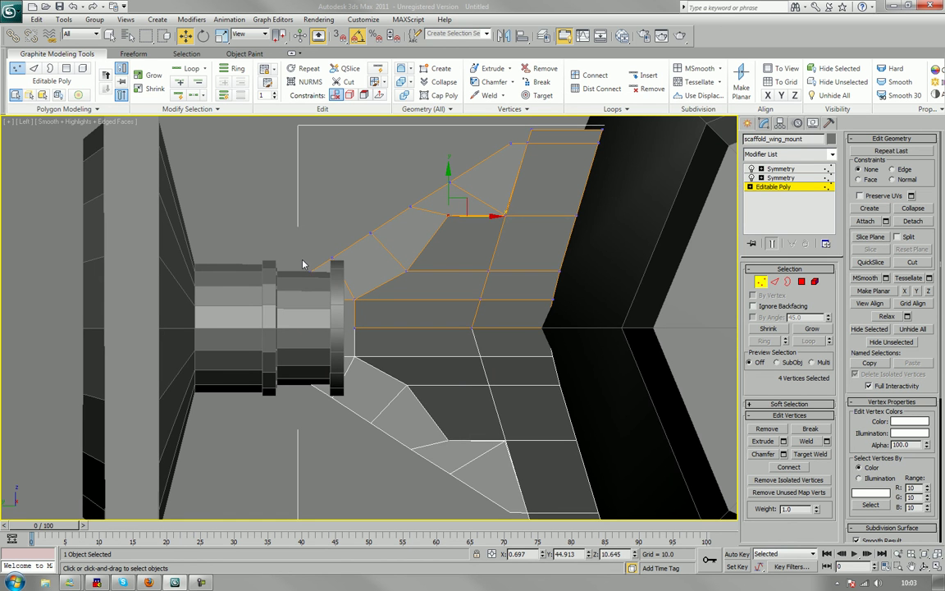
- Raise the vertices along the wing mount's upper sloping outline slightly to make its arm thicker, and finish vertex editing
drag(303, 259, 322, 287)
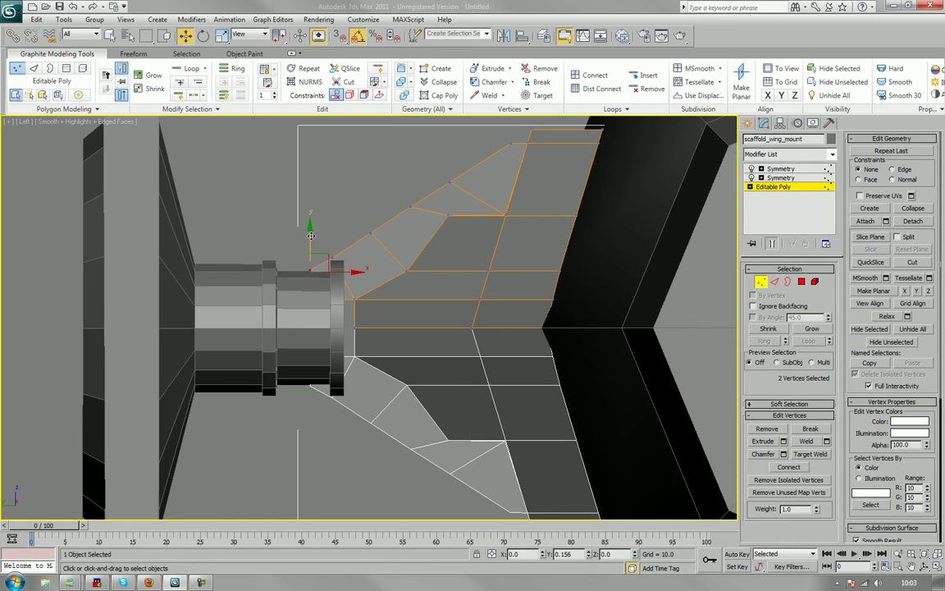
drag(314, 246, 369, 240)
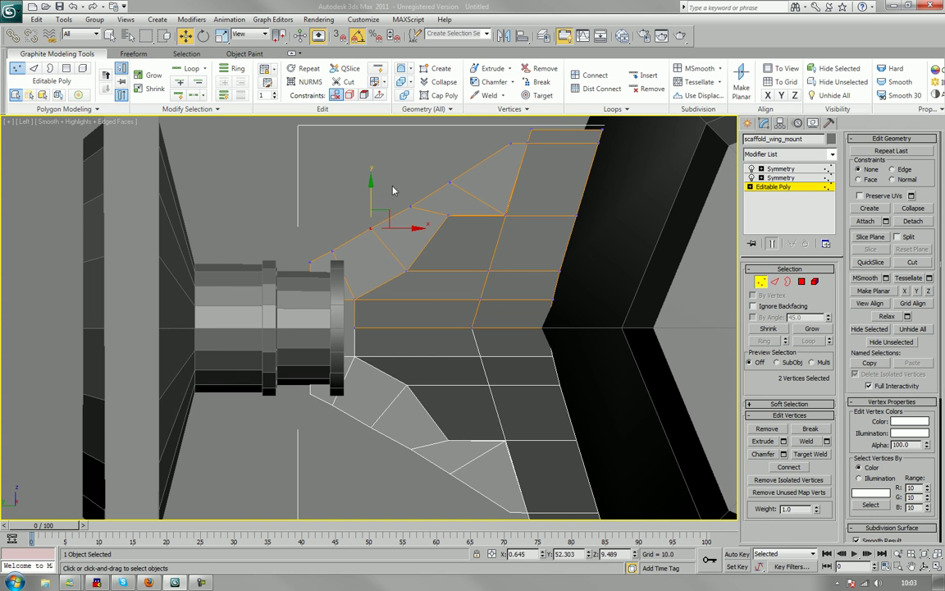
drag(369, 195, 450, 150)
drag(362, 212, 336, 259)
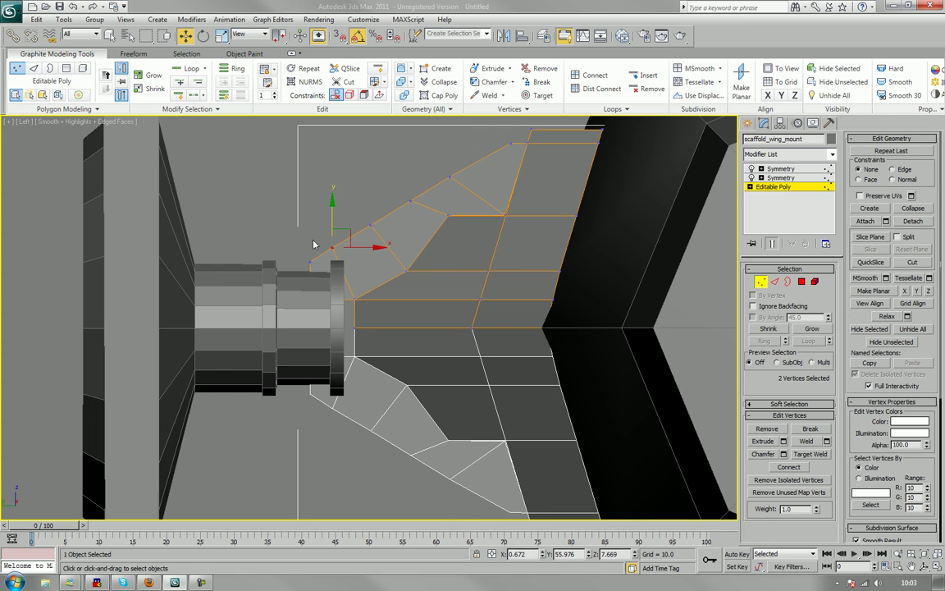
drag(301, 250, 317, 274)
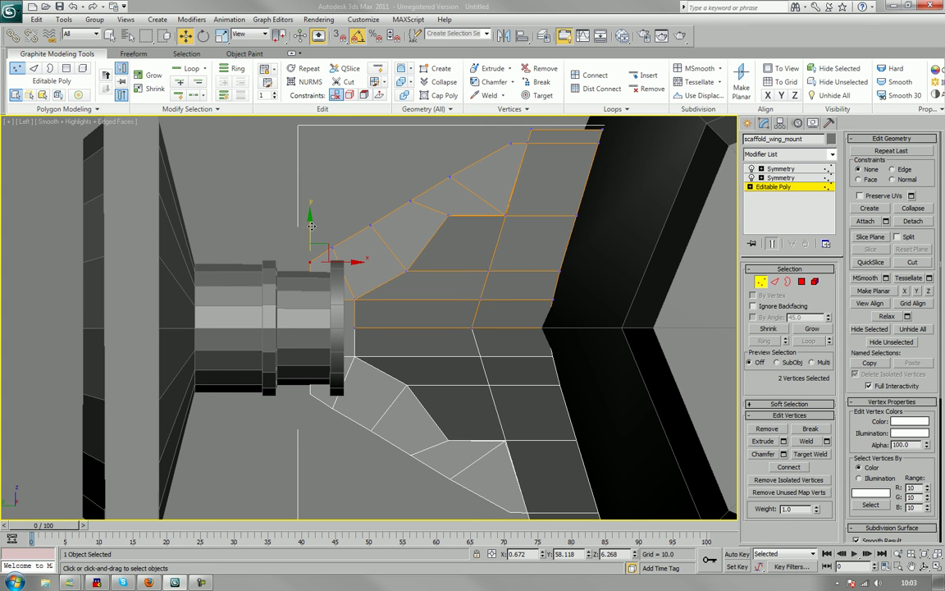
drag(311, 226, 311, 223)
click(762, 283)
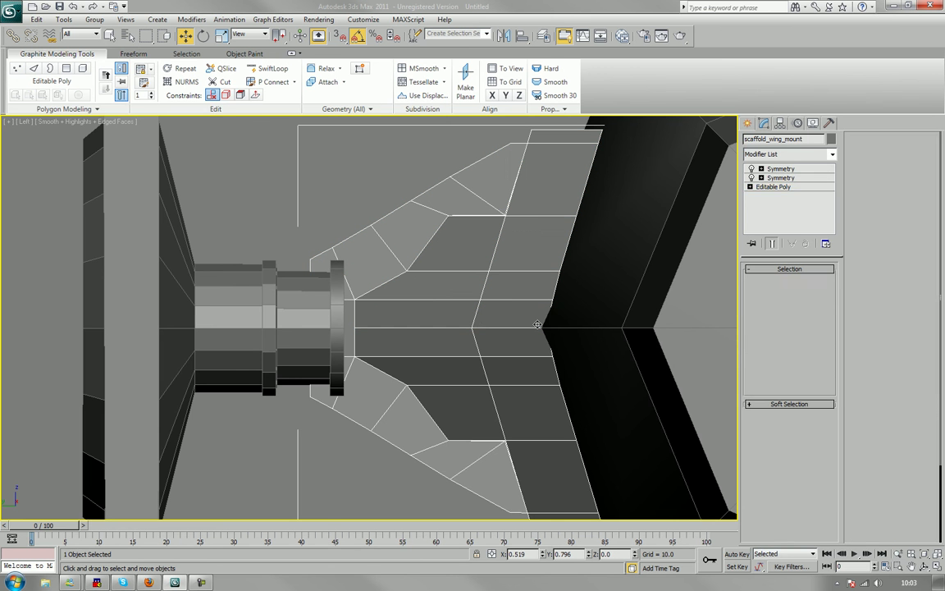
key(p)
key(z)
alt+middle_drag(429, 327, 495, 332)
scroll(494, 331, up, 5)
middle_drag(473, 297, 414, 279)
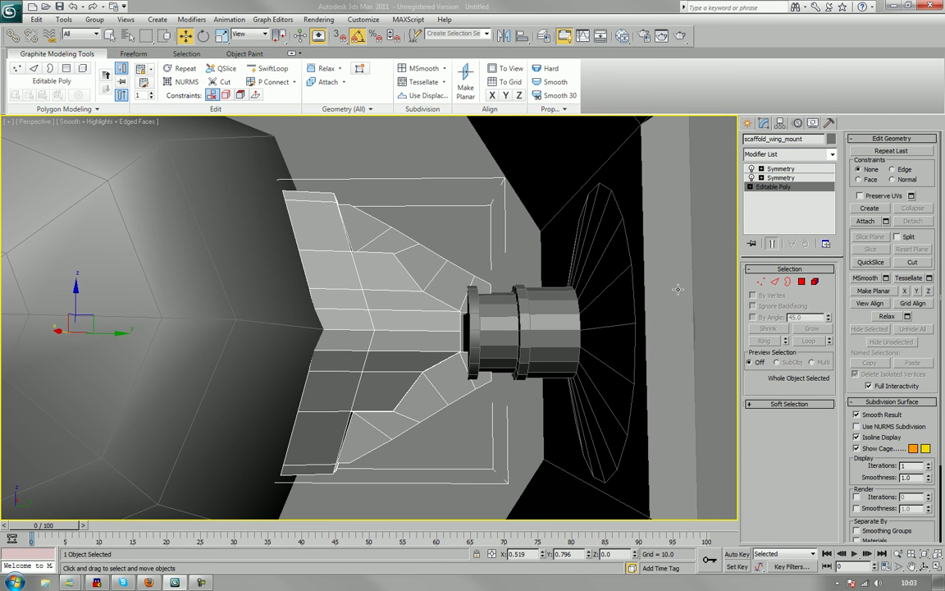
- Select the wing connector's shaft polygons without the disc, scale them to 110% in X and Z only, and clear the selection
click(802, 282)
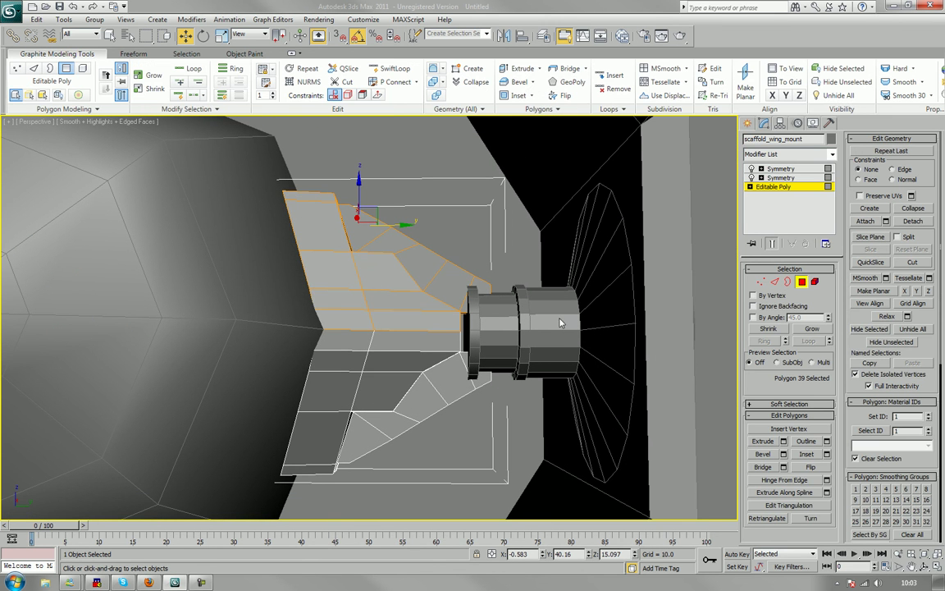
click(801, 282)
click(549, 293)
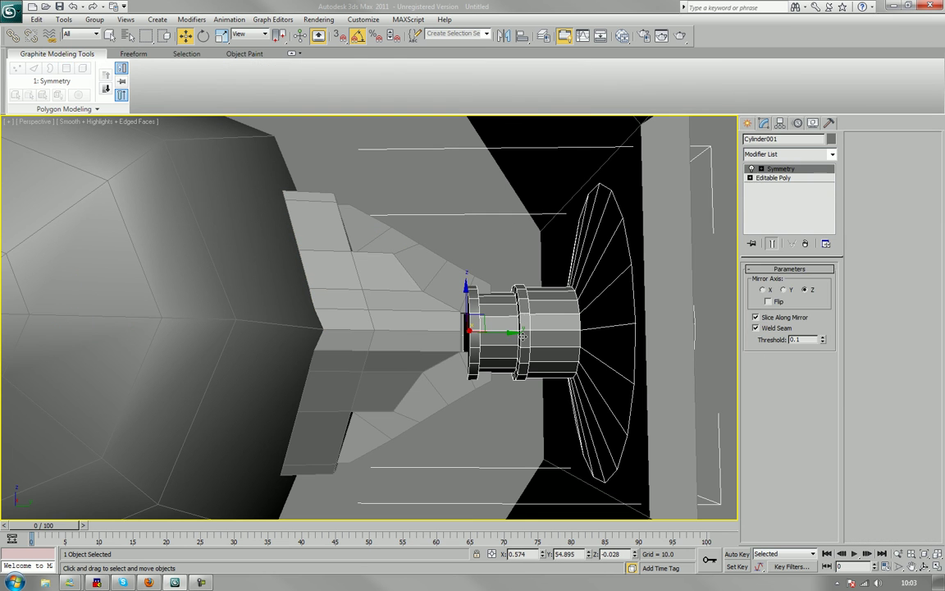
click(773, 177)
click(802, 283)
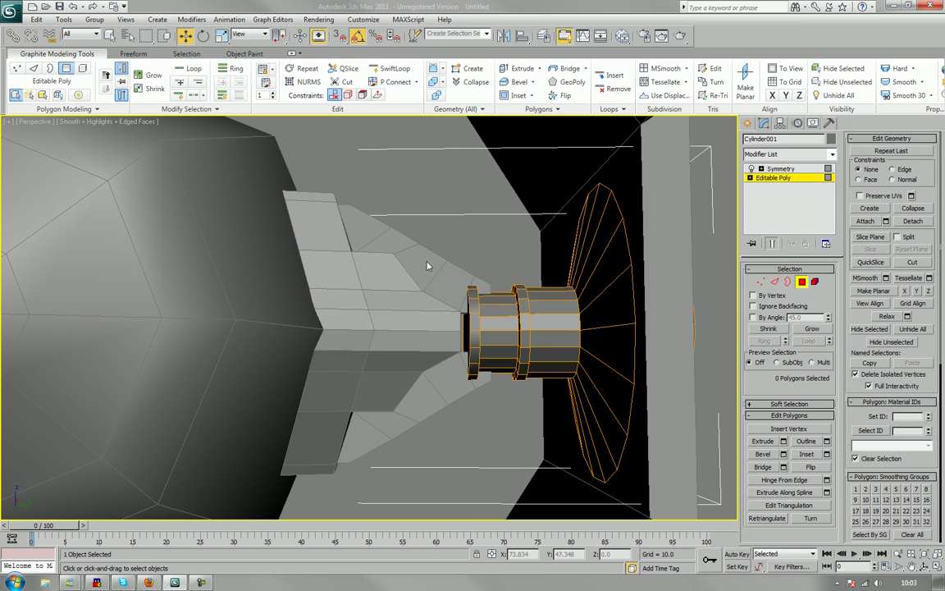
drag(436, 267, 539, 410)
alt+middle_drag(540, 411, 487, 356)
key(r)
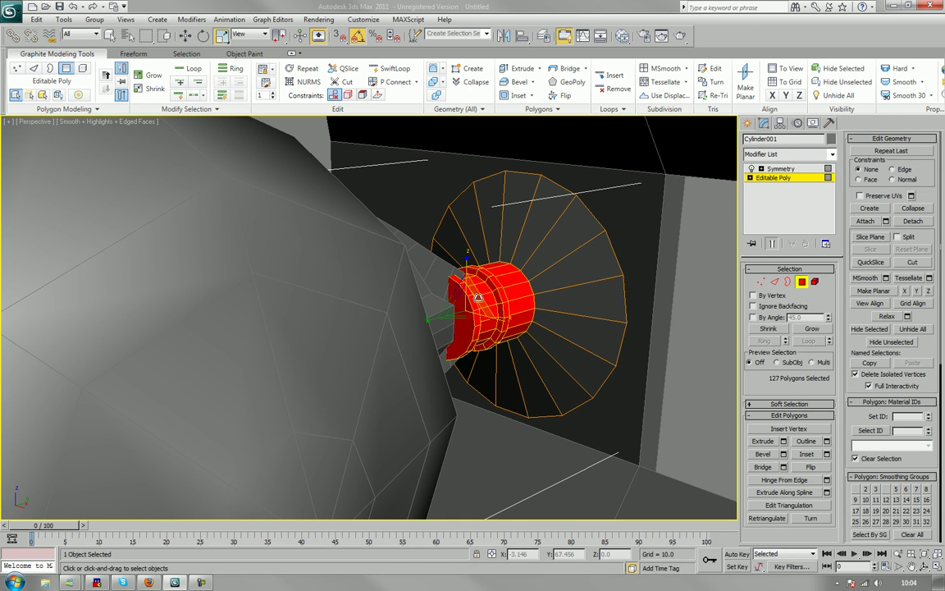
drag(482, 311, 480, 293)
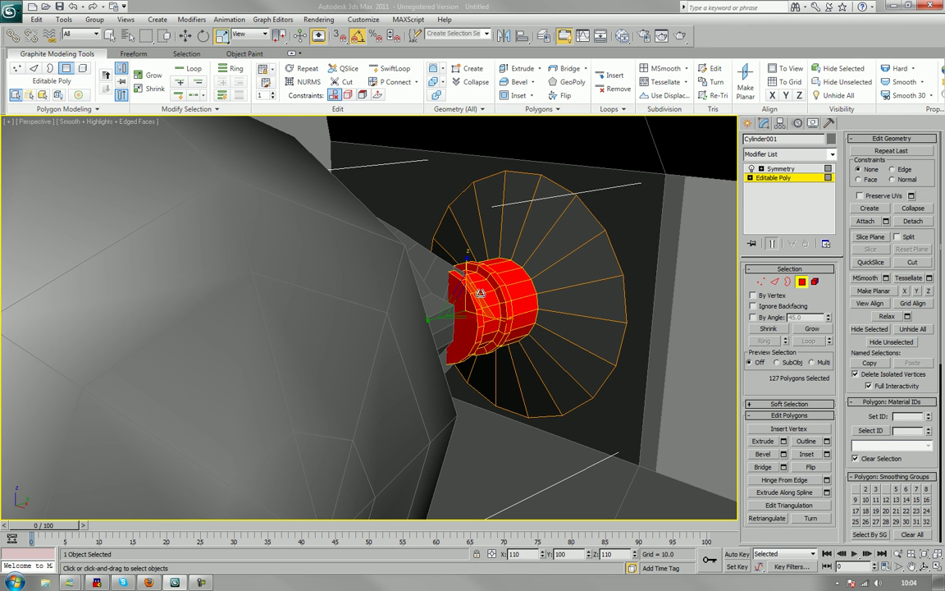
scroll(429, 275, down, 10)
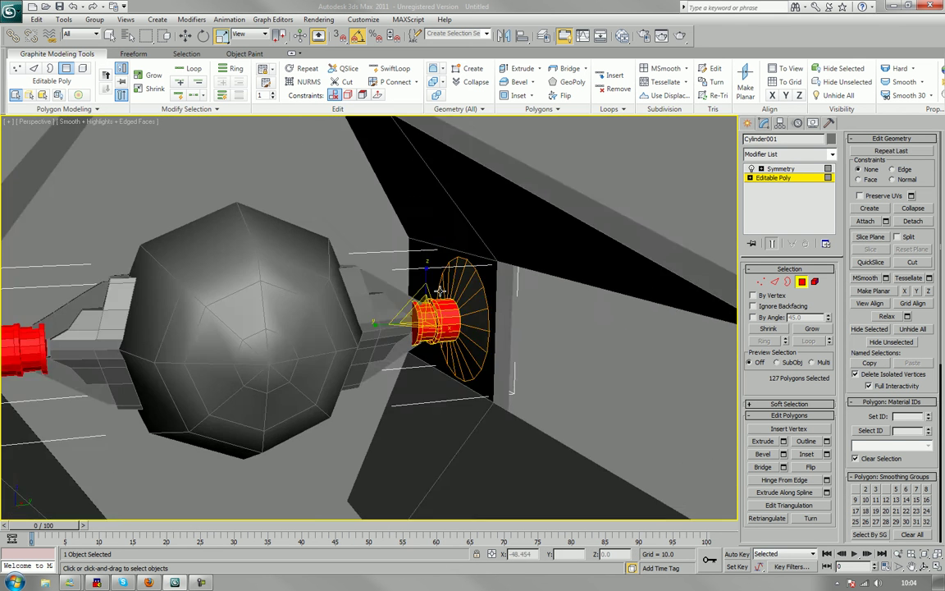
scroll(425, 276, down, 2)
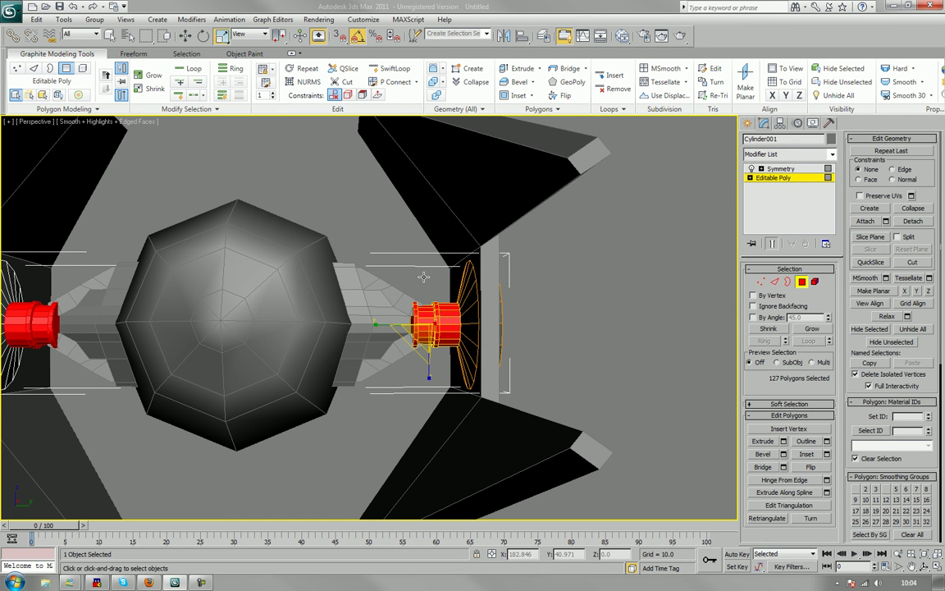
mouse_move(423, 277)
alt+middle_down()
mouse_move(443, 284)
mouse_move(420, 275)
mouse_move(408, 284)
alt+middle_up()
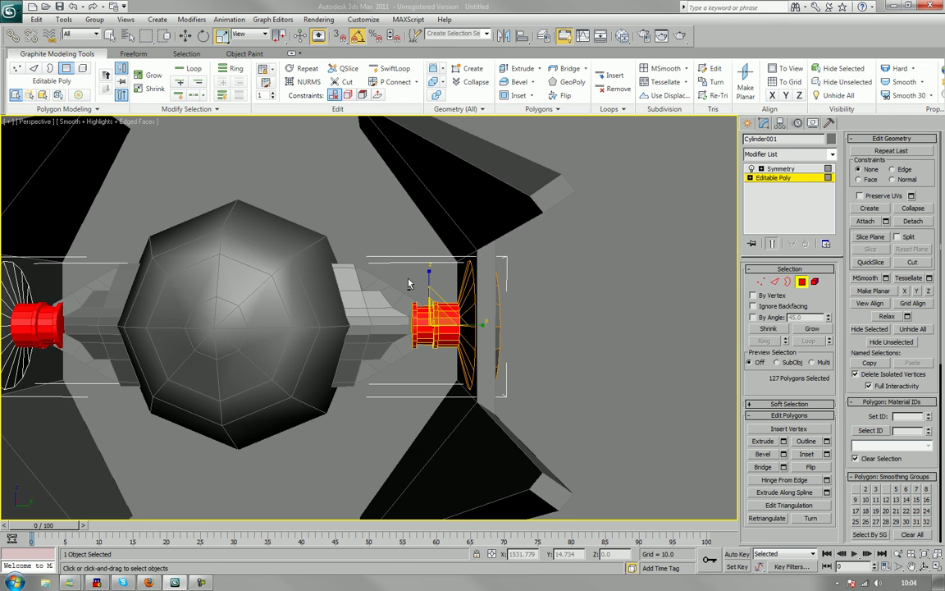
mouse_move(409, 283)
alt+middle_down()
mouse_move(445, 288)
mouse_move(423, 286)
alt+middle_up()
click(620, 369)
- Examine the thickened connector where it meets the wing mount and disc, both up close and against the whole spacecraft
scroll(607, 373, down, 6)
mouse_move(601, 375)
alt+middle_down()
mouse_move(576, 350)
mouse_move(564, 376)
mouse_move(518, 378)
mouse_move(588, 376)
alt+middle_up()
scroll(588, 377, up, 4)
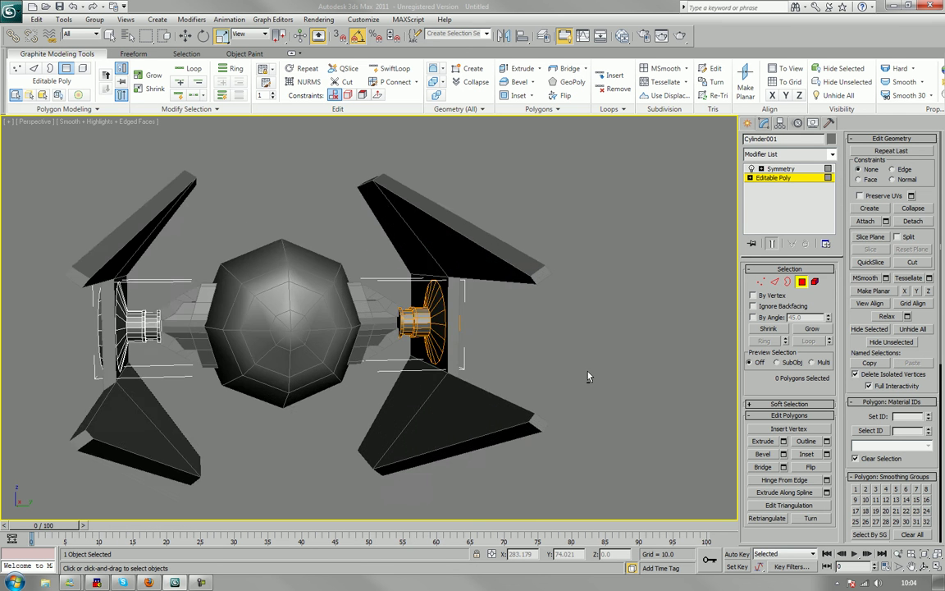
scroll(529, 360, up, 6)
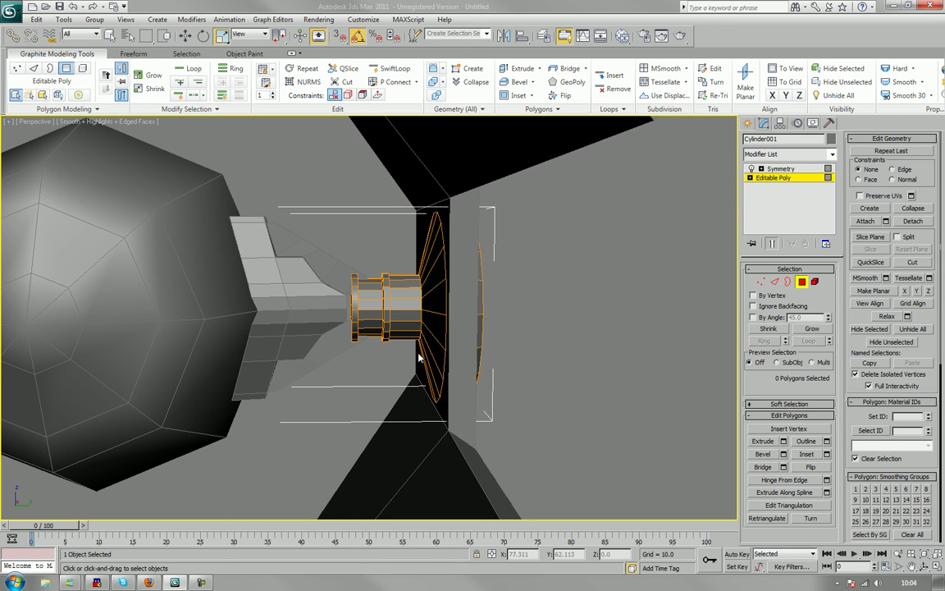
scroll(421, 359, up, 2)
scroll(443, 355, up, 2)
alt+middle_drag(444, 351, 418, 295)
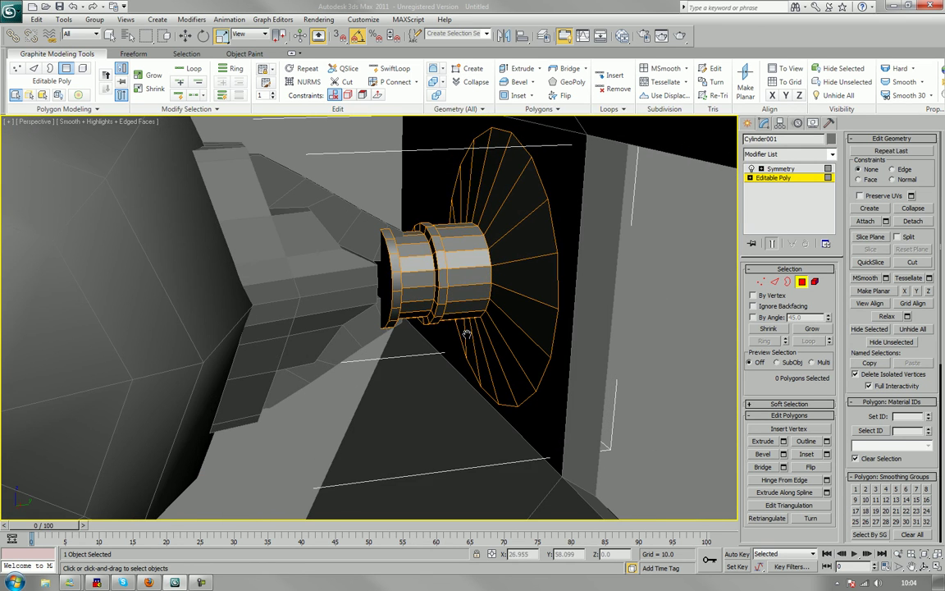
alt+middle_drag(414, 259, 447, 269)
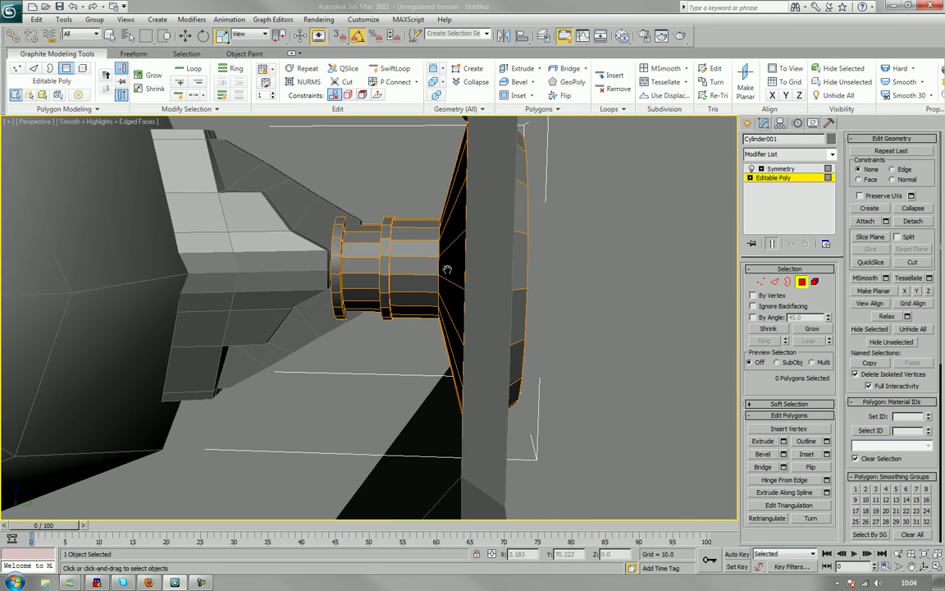
scroll(447, 270, down, 5)
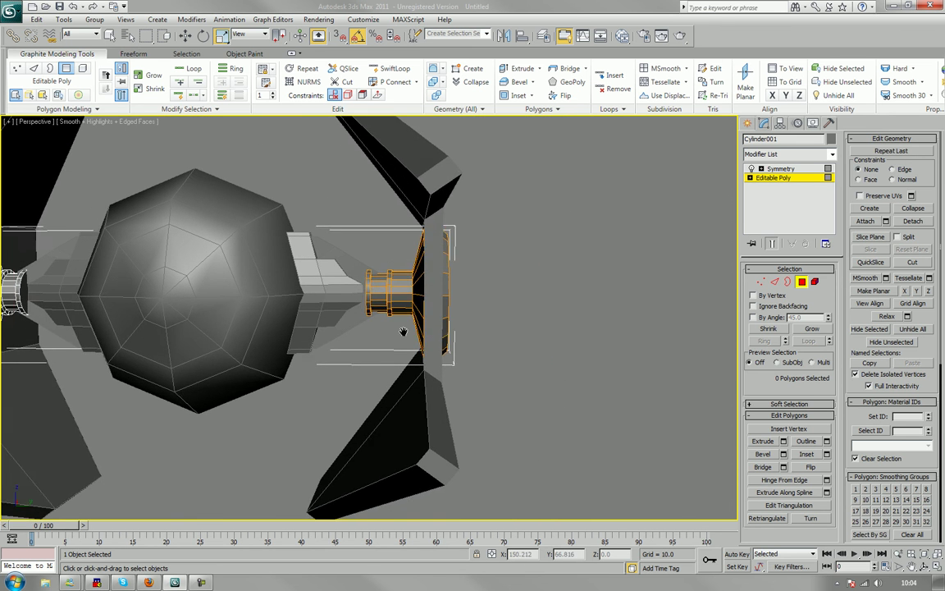
scroll(402, 332, down, 6)
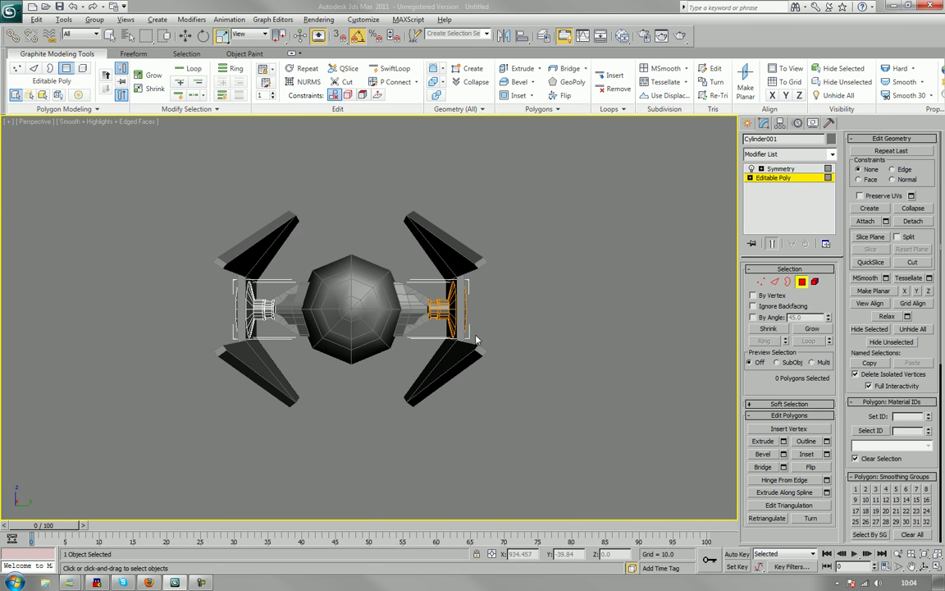
alt+middle_drag(476, 340, 479, 342)
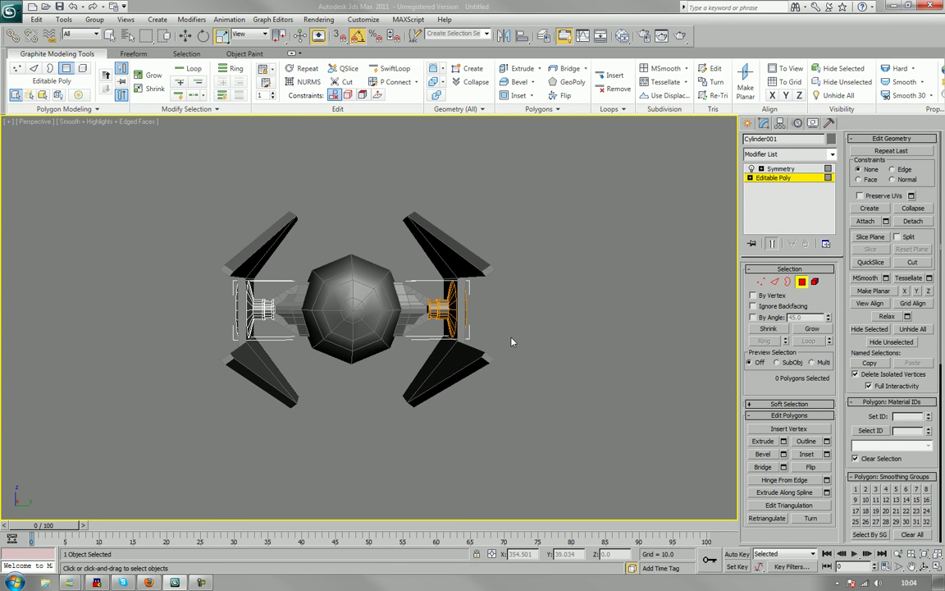
scroll(474, 348, up, 8)
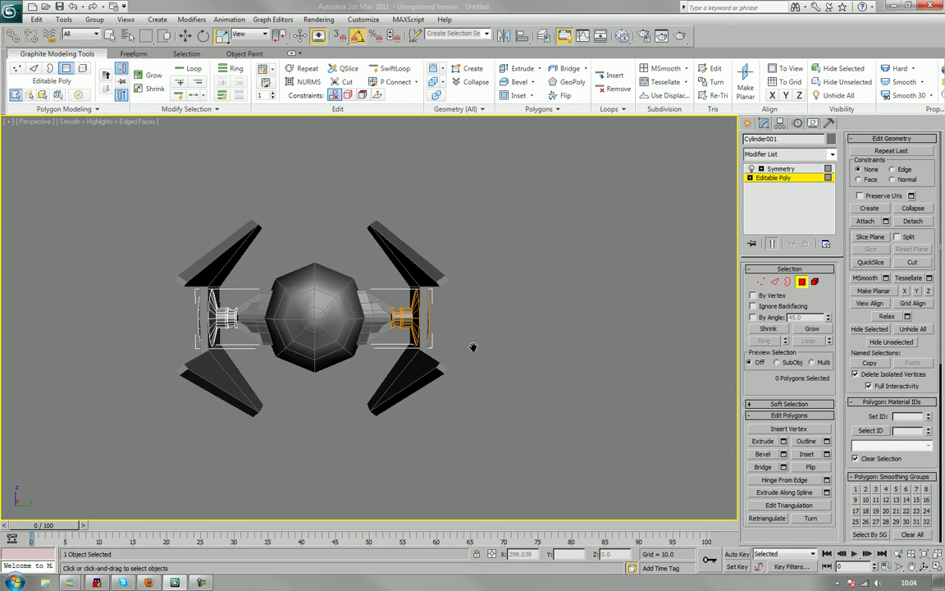
middle_drag(463, 364, 463, 333)
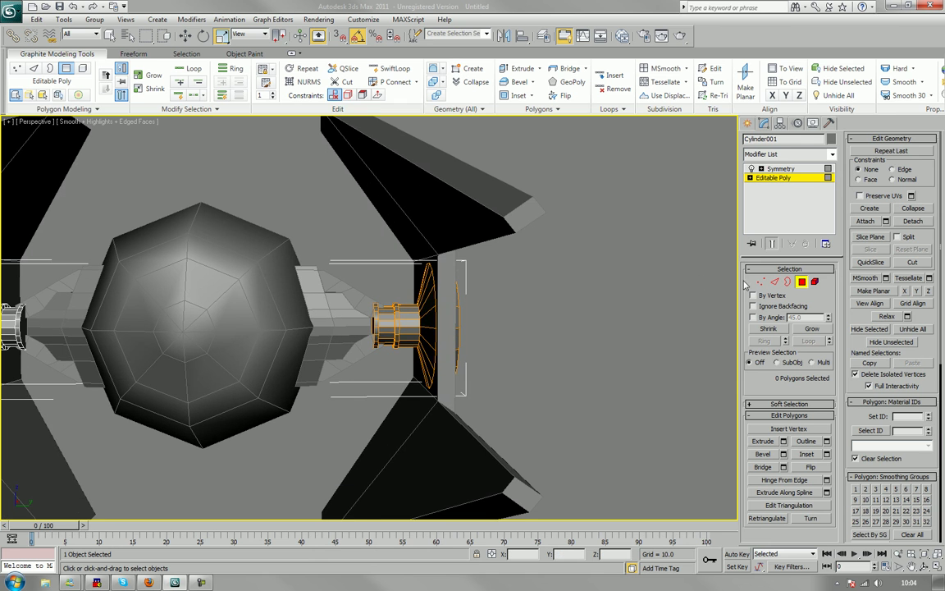
- Select the connector's polygons with the disc, shrink the selection, move it slightly outward from the hull along Y, and finish polygon editing
drag(575, 207, 390, 448)
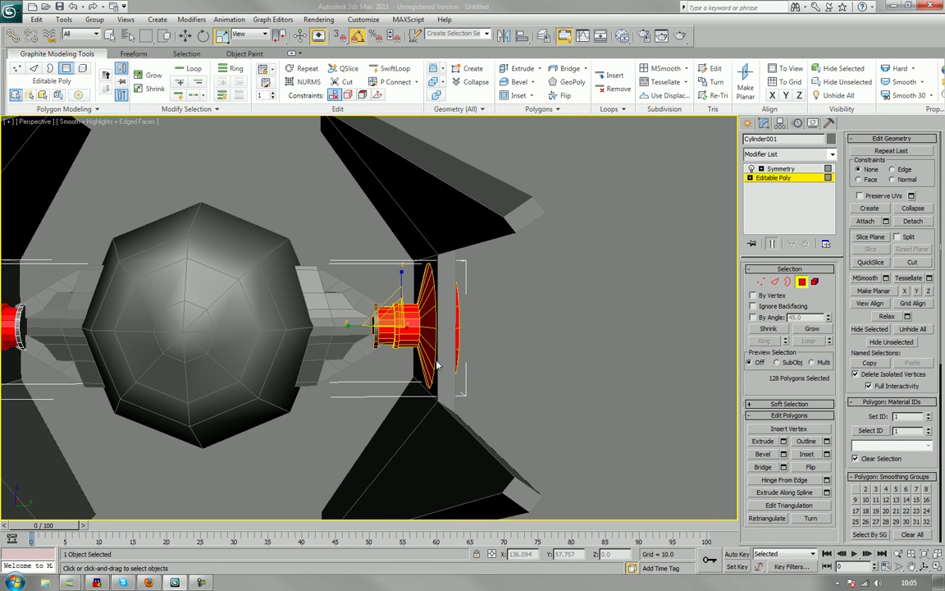
key(w)
drag(423, 327, 429, 328)
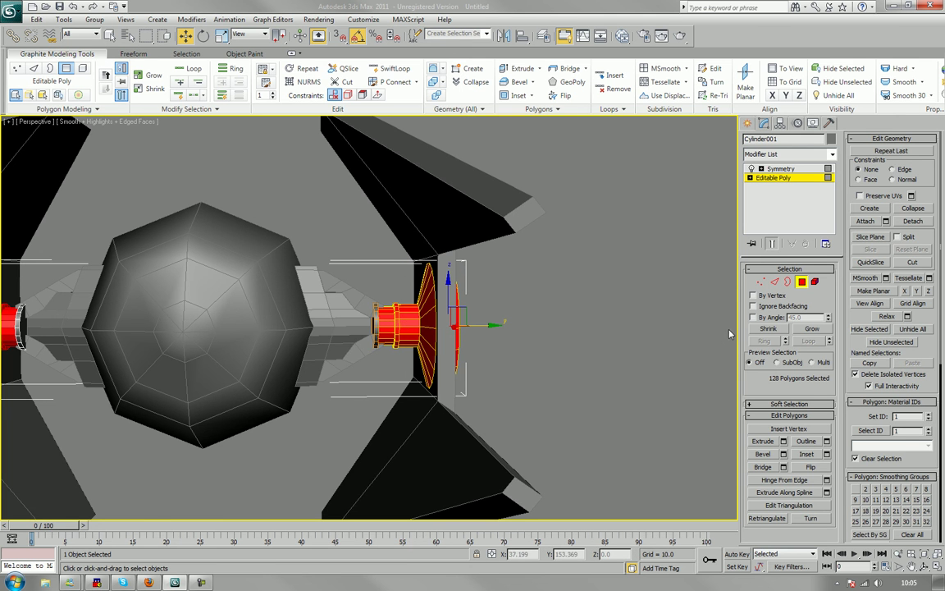
click(768, 328)
drag(482, 324, 496, 325)
click(572, 315)
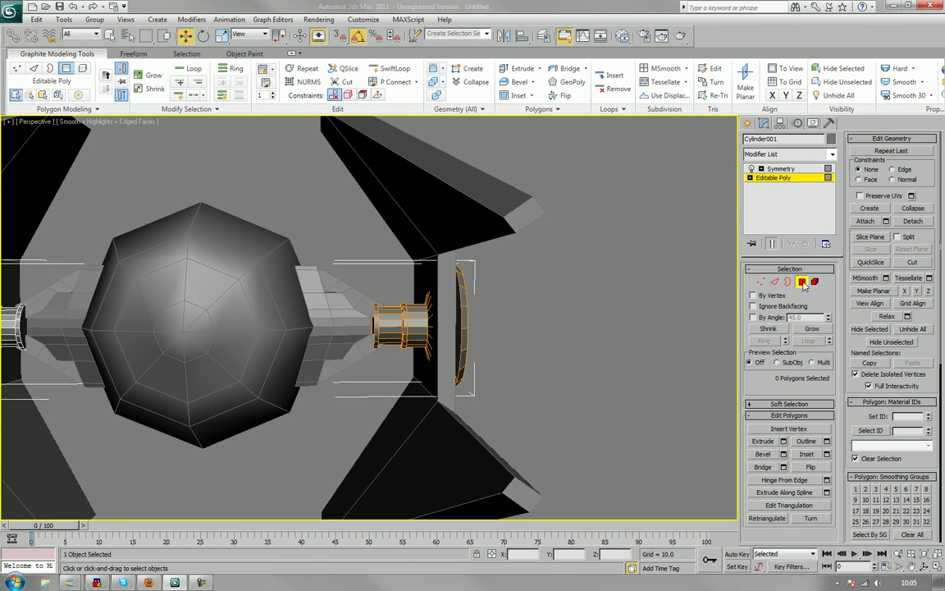
click(802, 281)
- Move the wing object outward from the hull to Y about 75.24 to meet the shifted disc
middle_drag(565, 336, 538, 373)
click(469, 279)
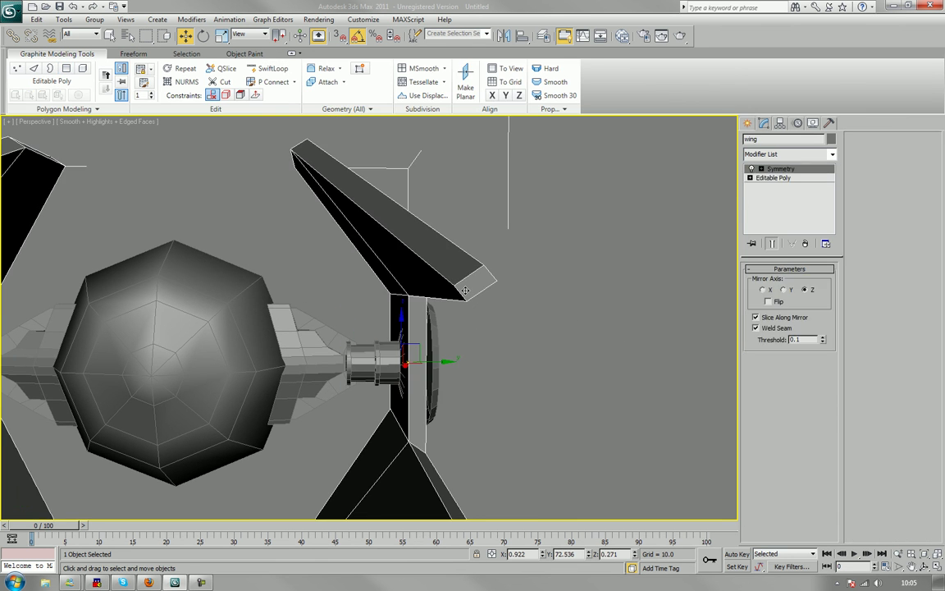
drag(432, 363, 443, 361)
- Shift the wing's Symmetry modifier along Y to about 1.05 so the mirrored wing aligns with its connector, and deselect the wing
scroll(449, 375, down, 5)
middle_drag(383, 383, 392, 364)
alt+middle_drag(319, 366, 346, 370)
scroll(346, 369, up, 3)
middle_drag(277, 344, 355, 376)
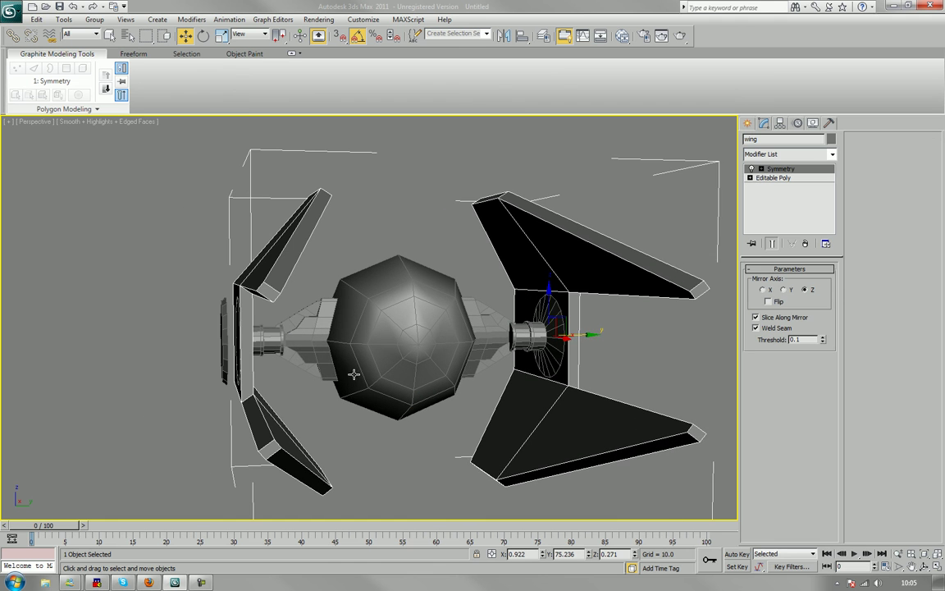
click(777, 171)
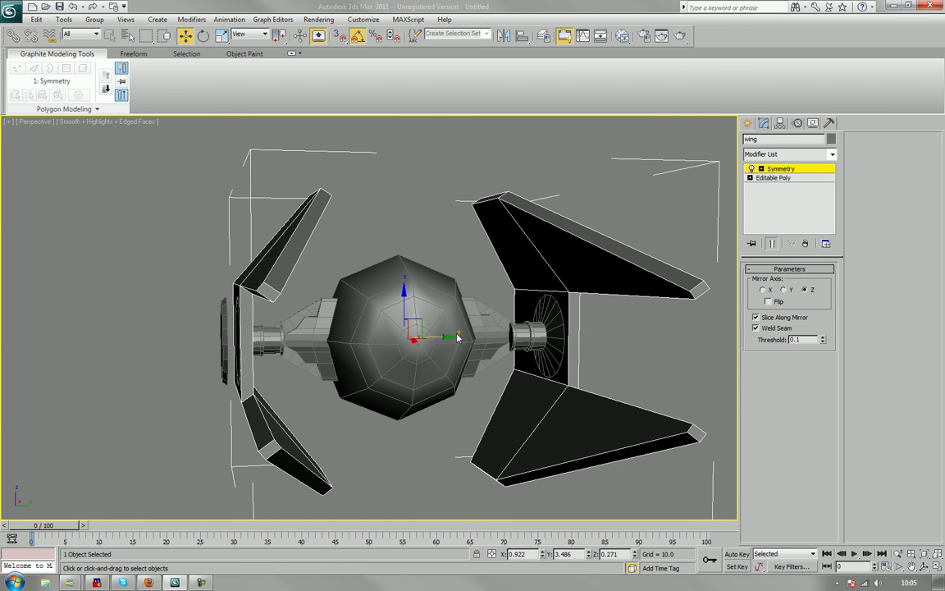
drag(454, 336, 450, 338)
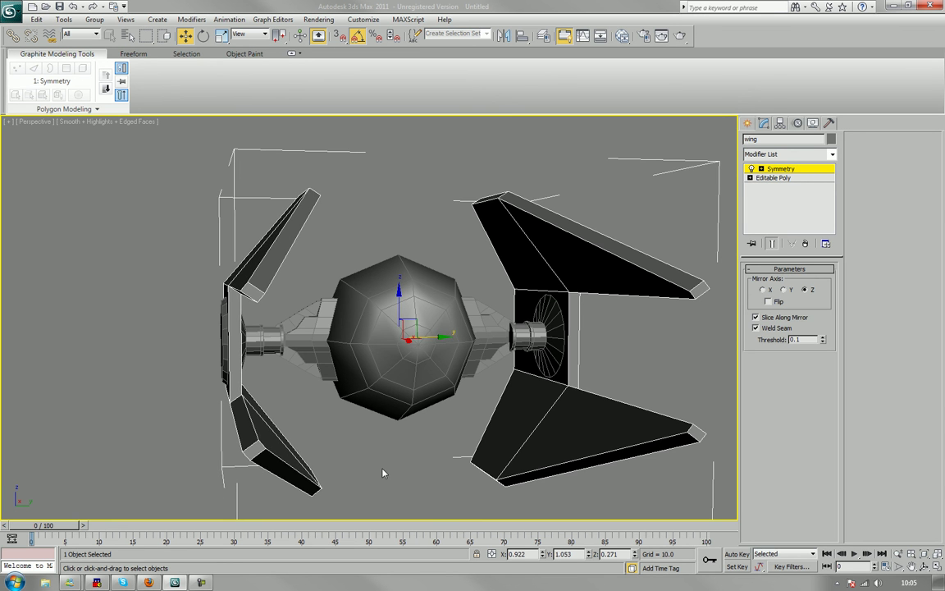
scroll(430, 437, down, 3)
alt+middle_drag(429, 436, 613, 331)
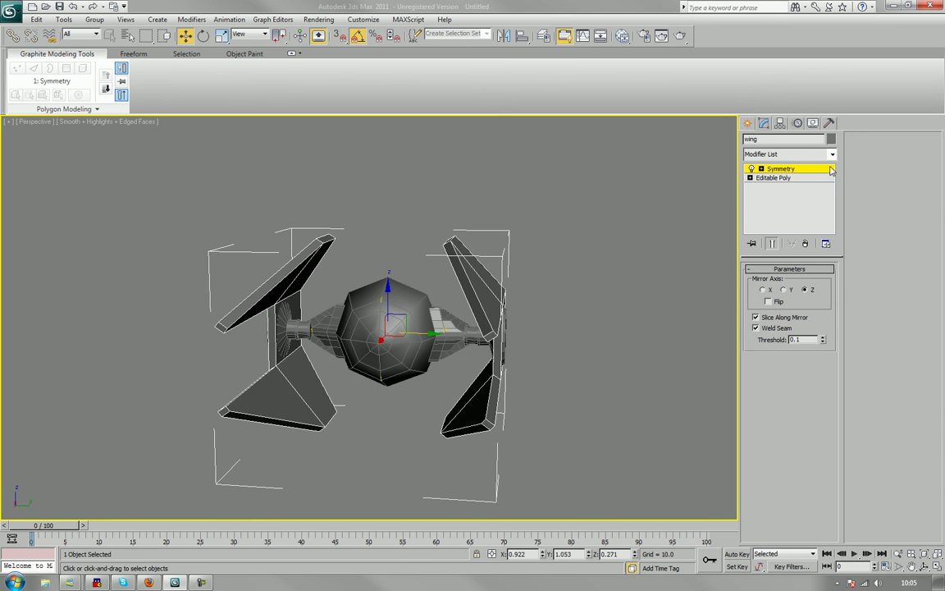
click(648, 198)
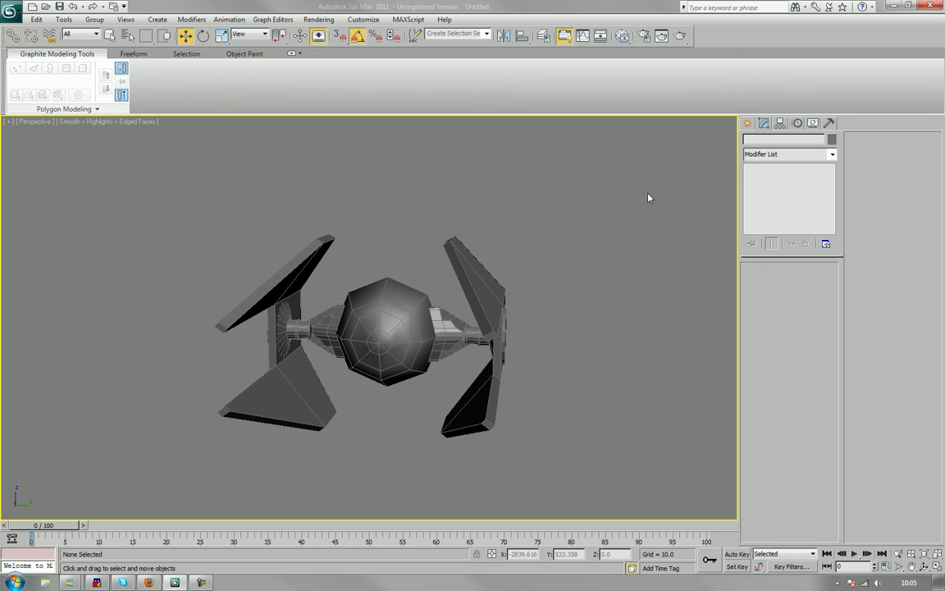
scroll(648, 198, up, 2)
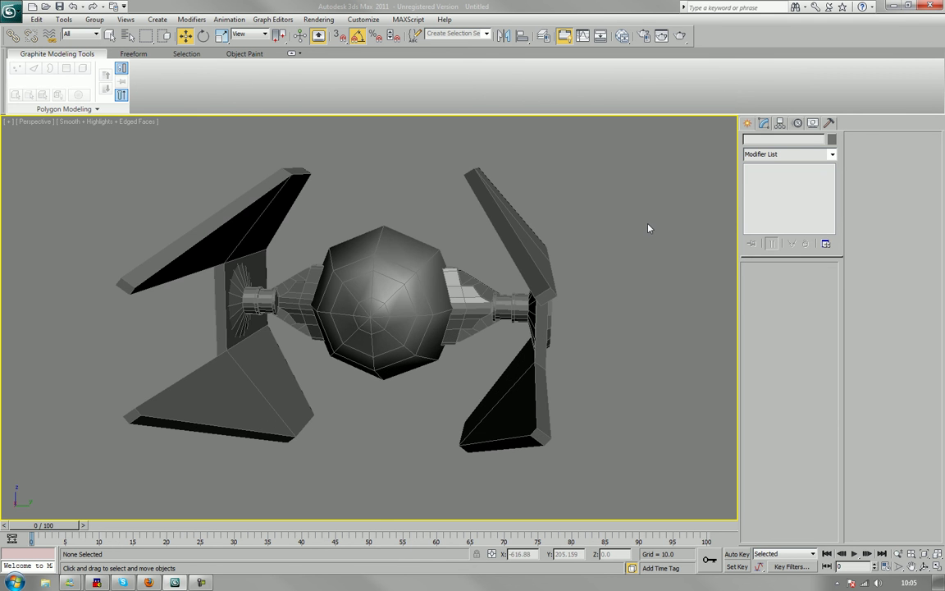
alt+middle_drag(647, 228, 554, 272)
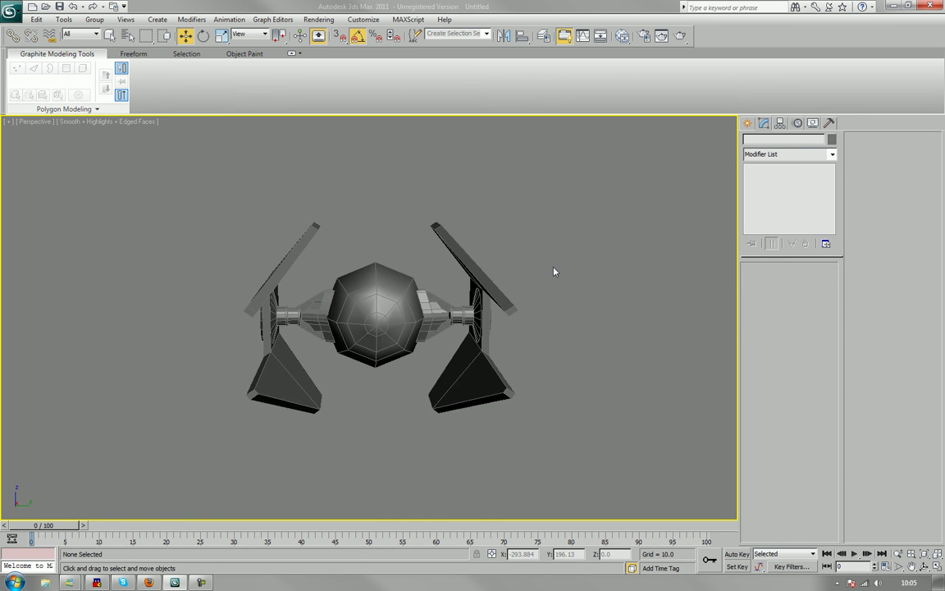